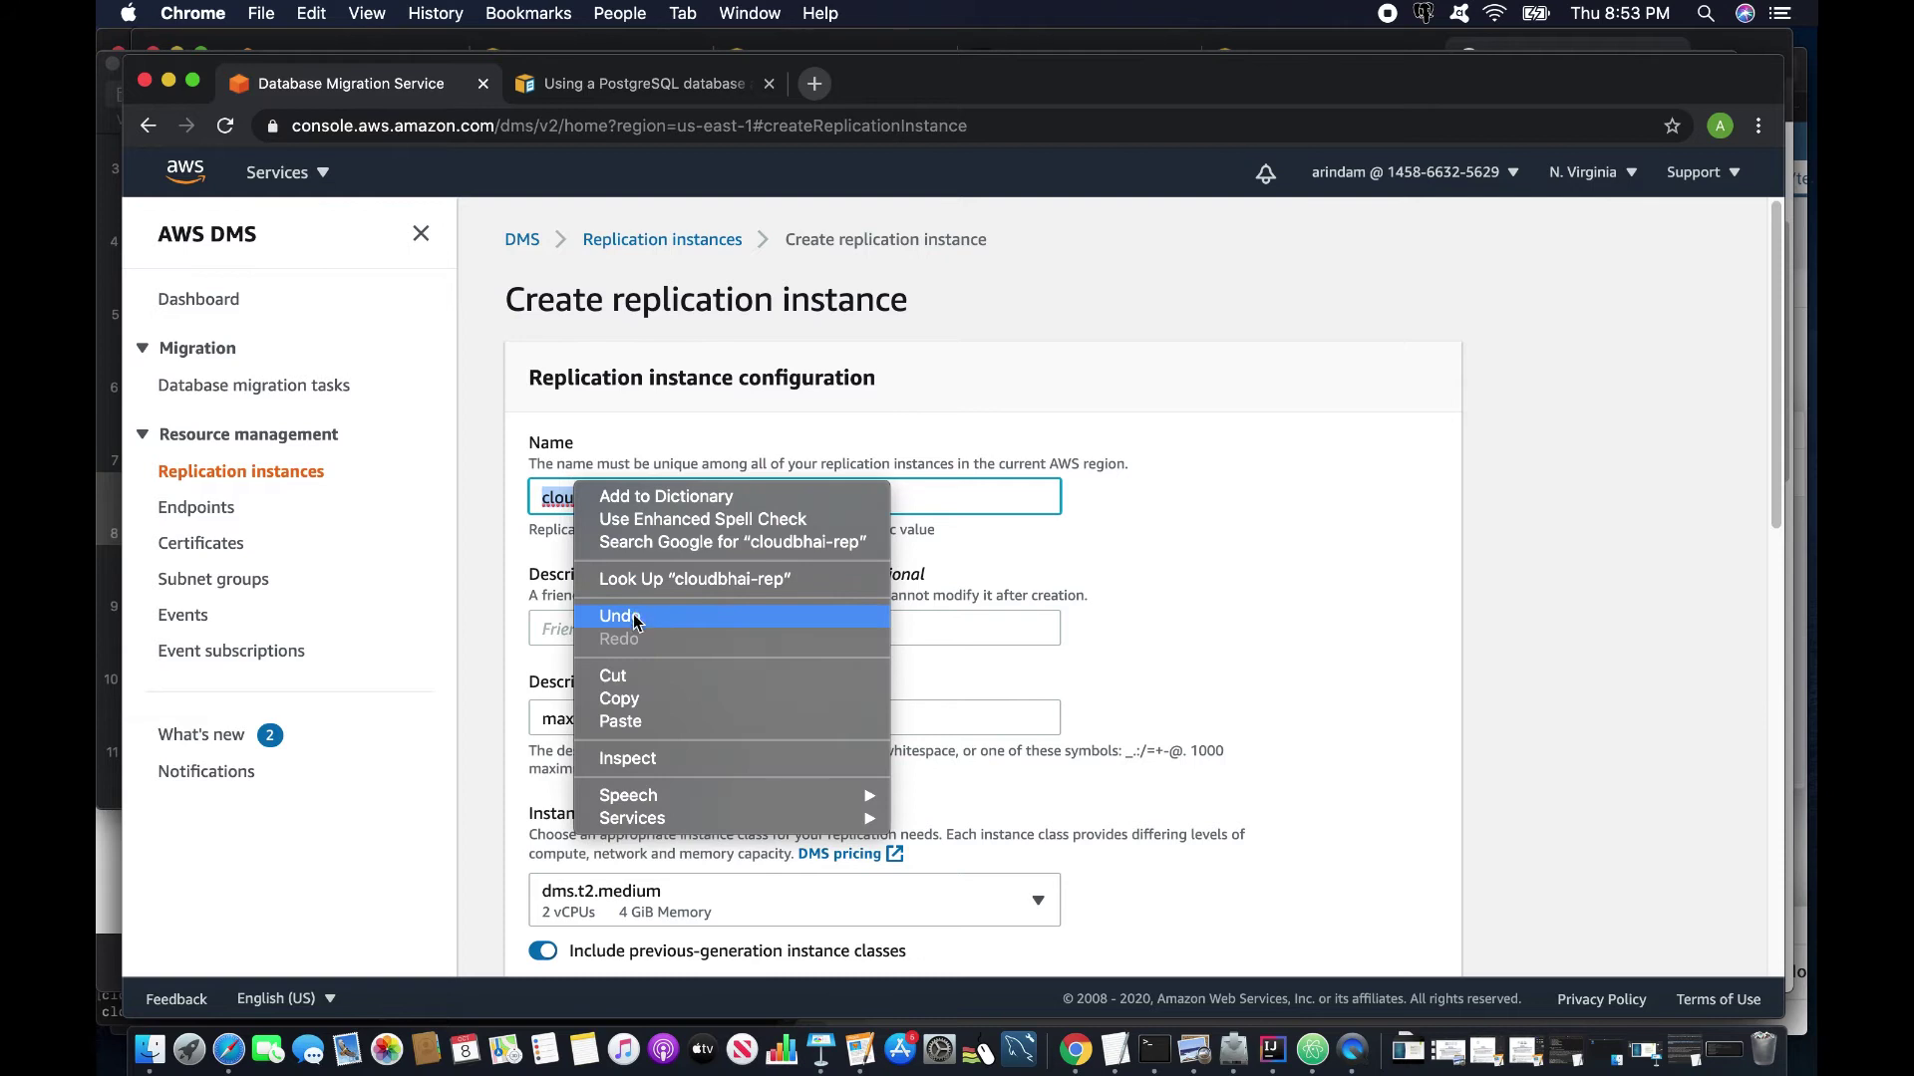
# Replace the instance description with the copied name cloudbhai-rep.
pyautogui.click(620, 698)
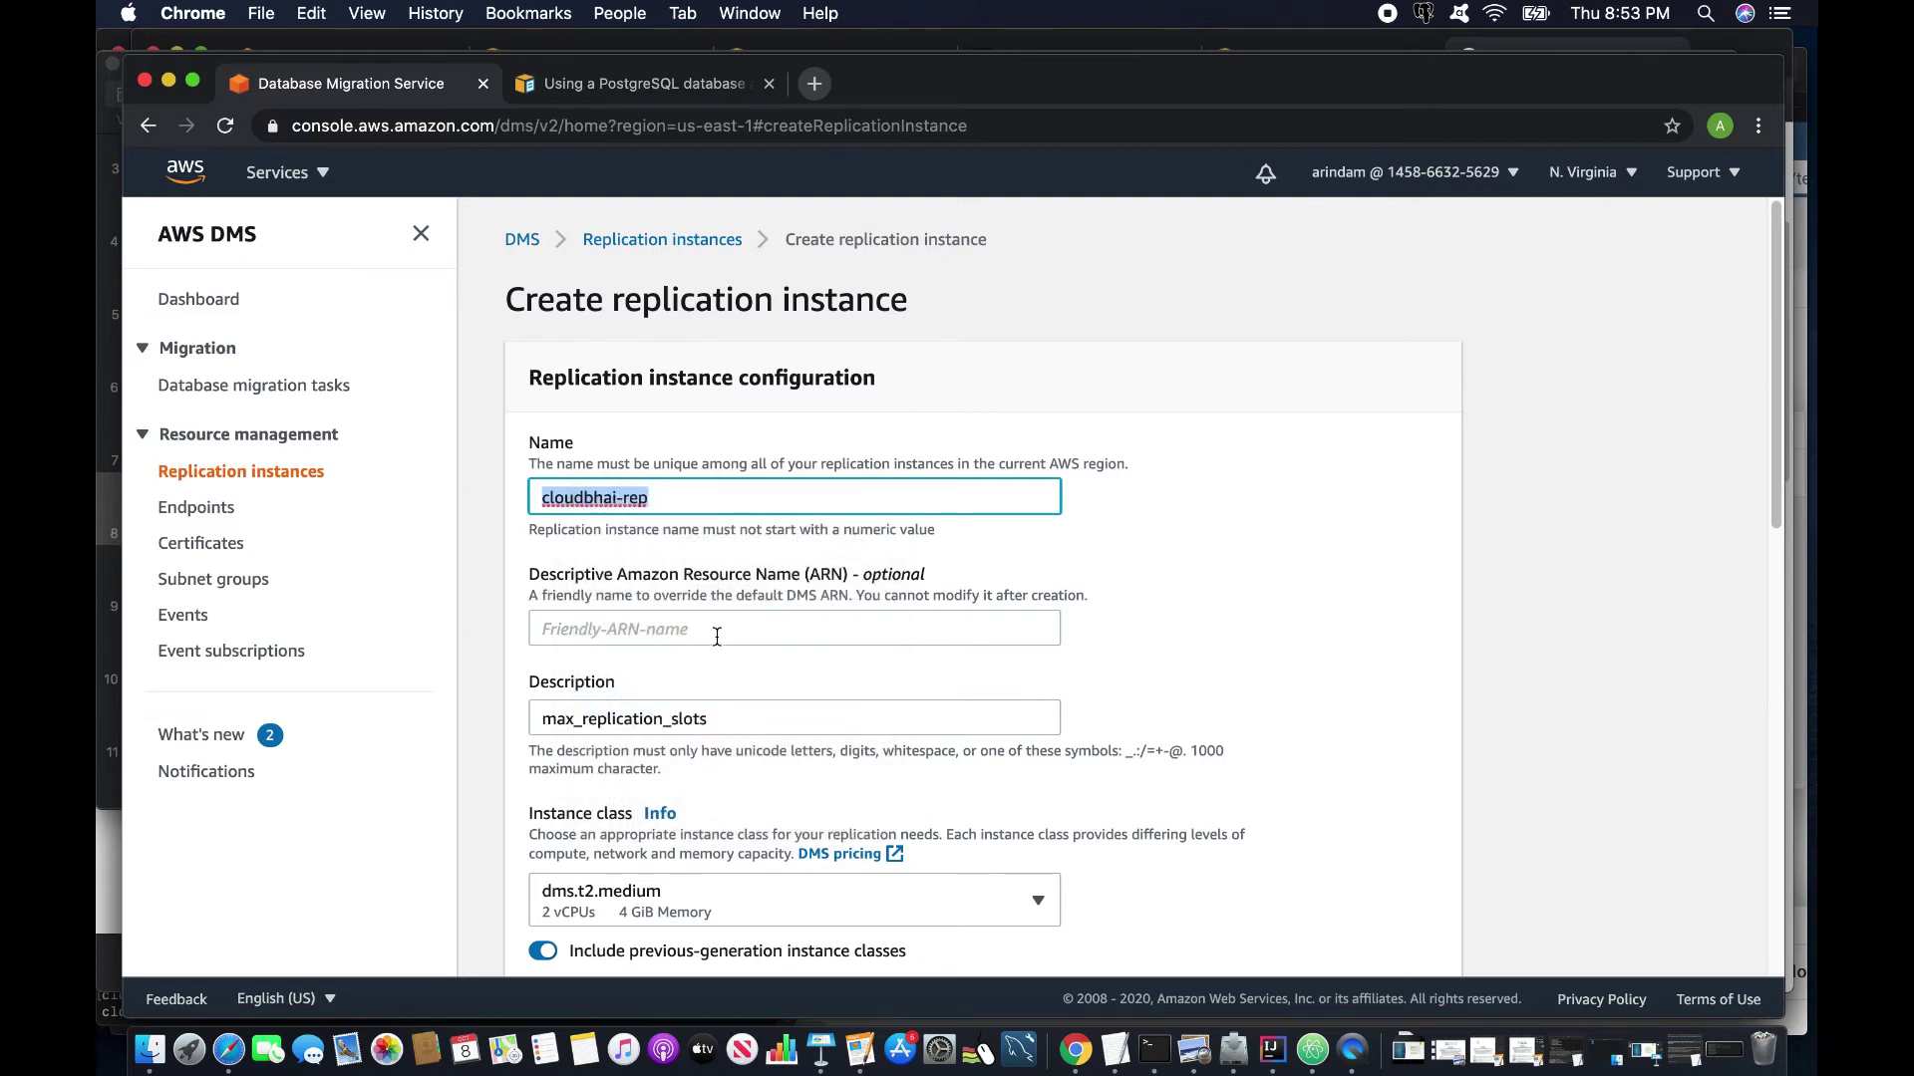
pyautogui.moveTo(746, 713); pyautogui.dragTo(428, 718)
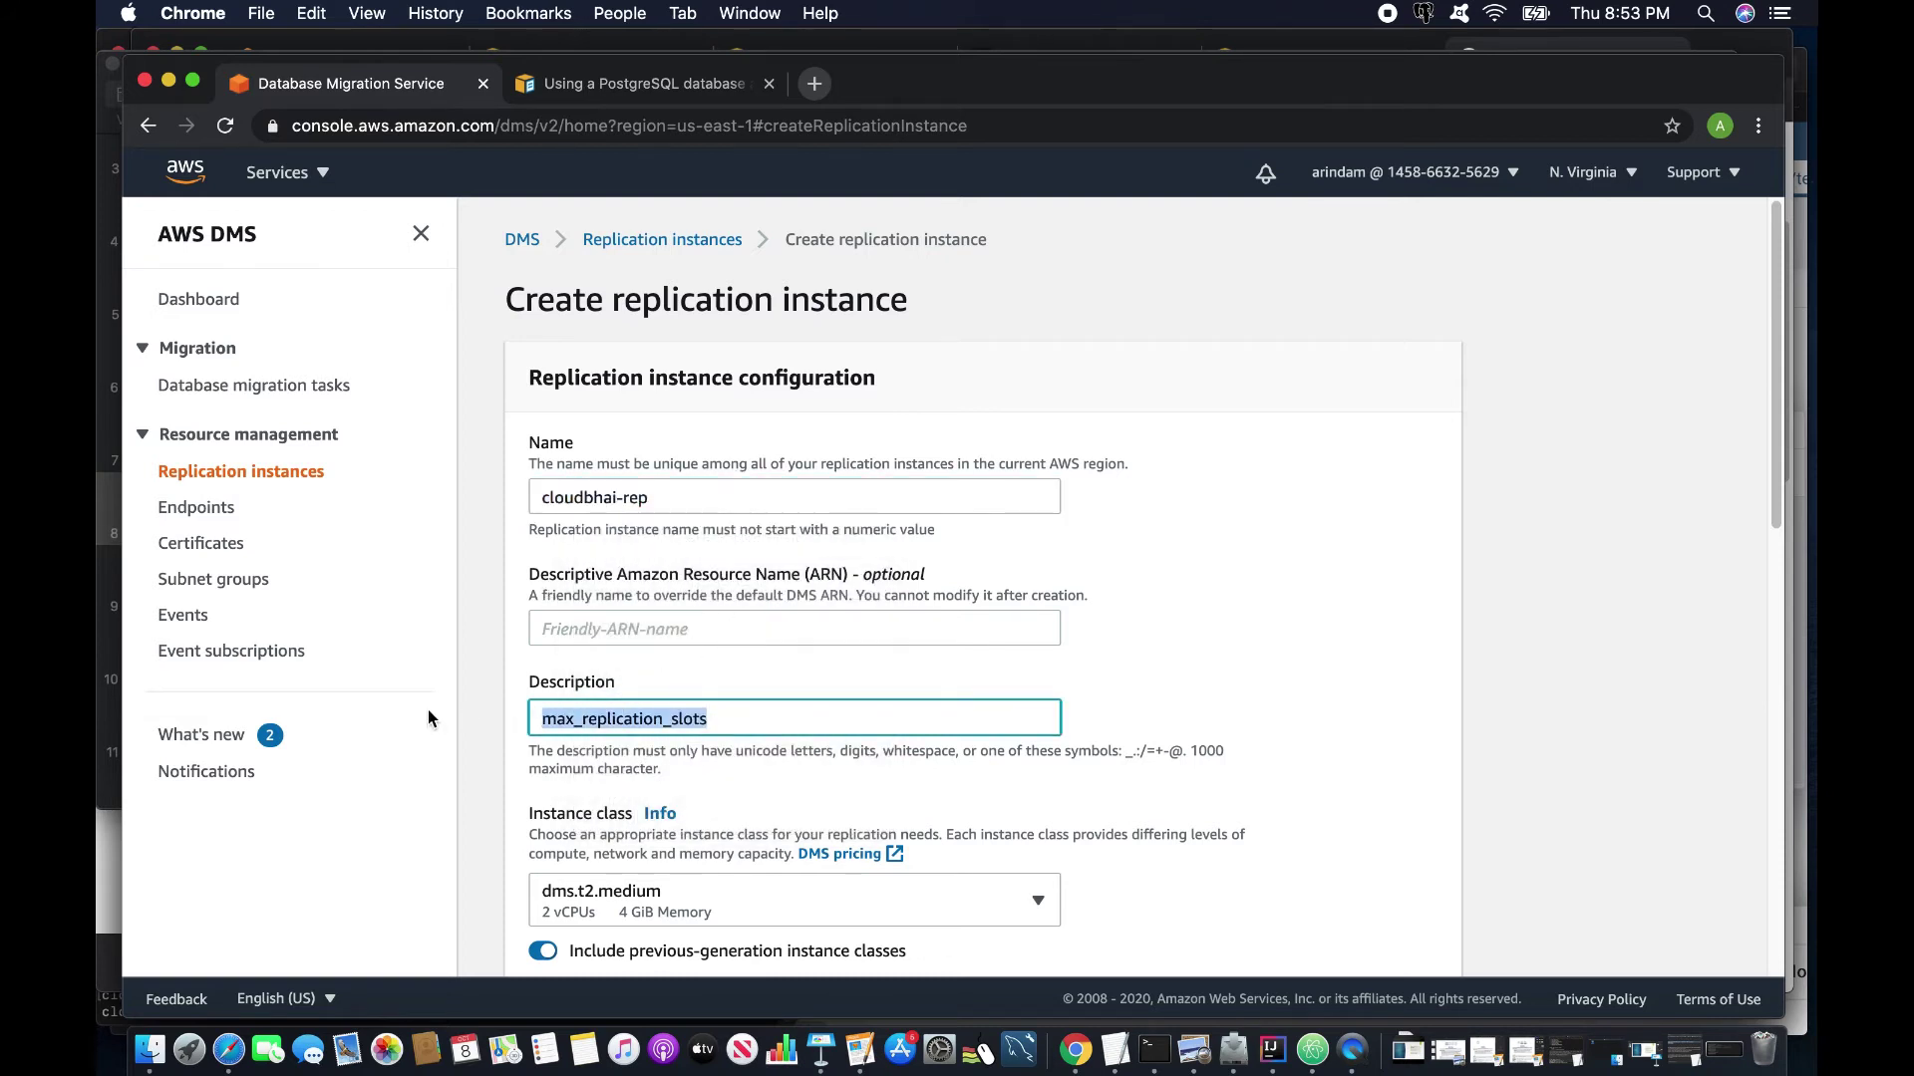
pyautogui.write('cloudbhai-rep')
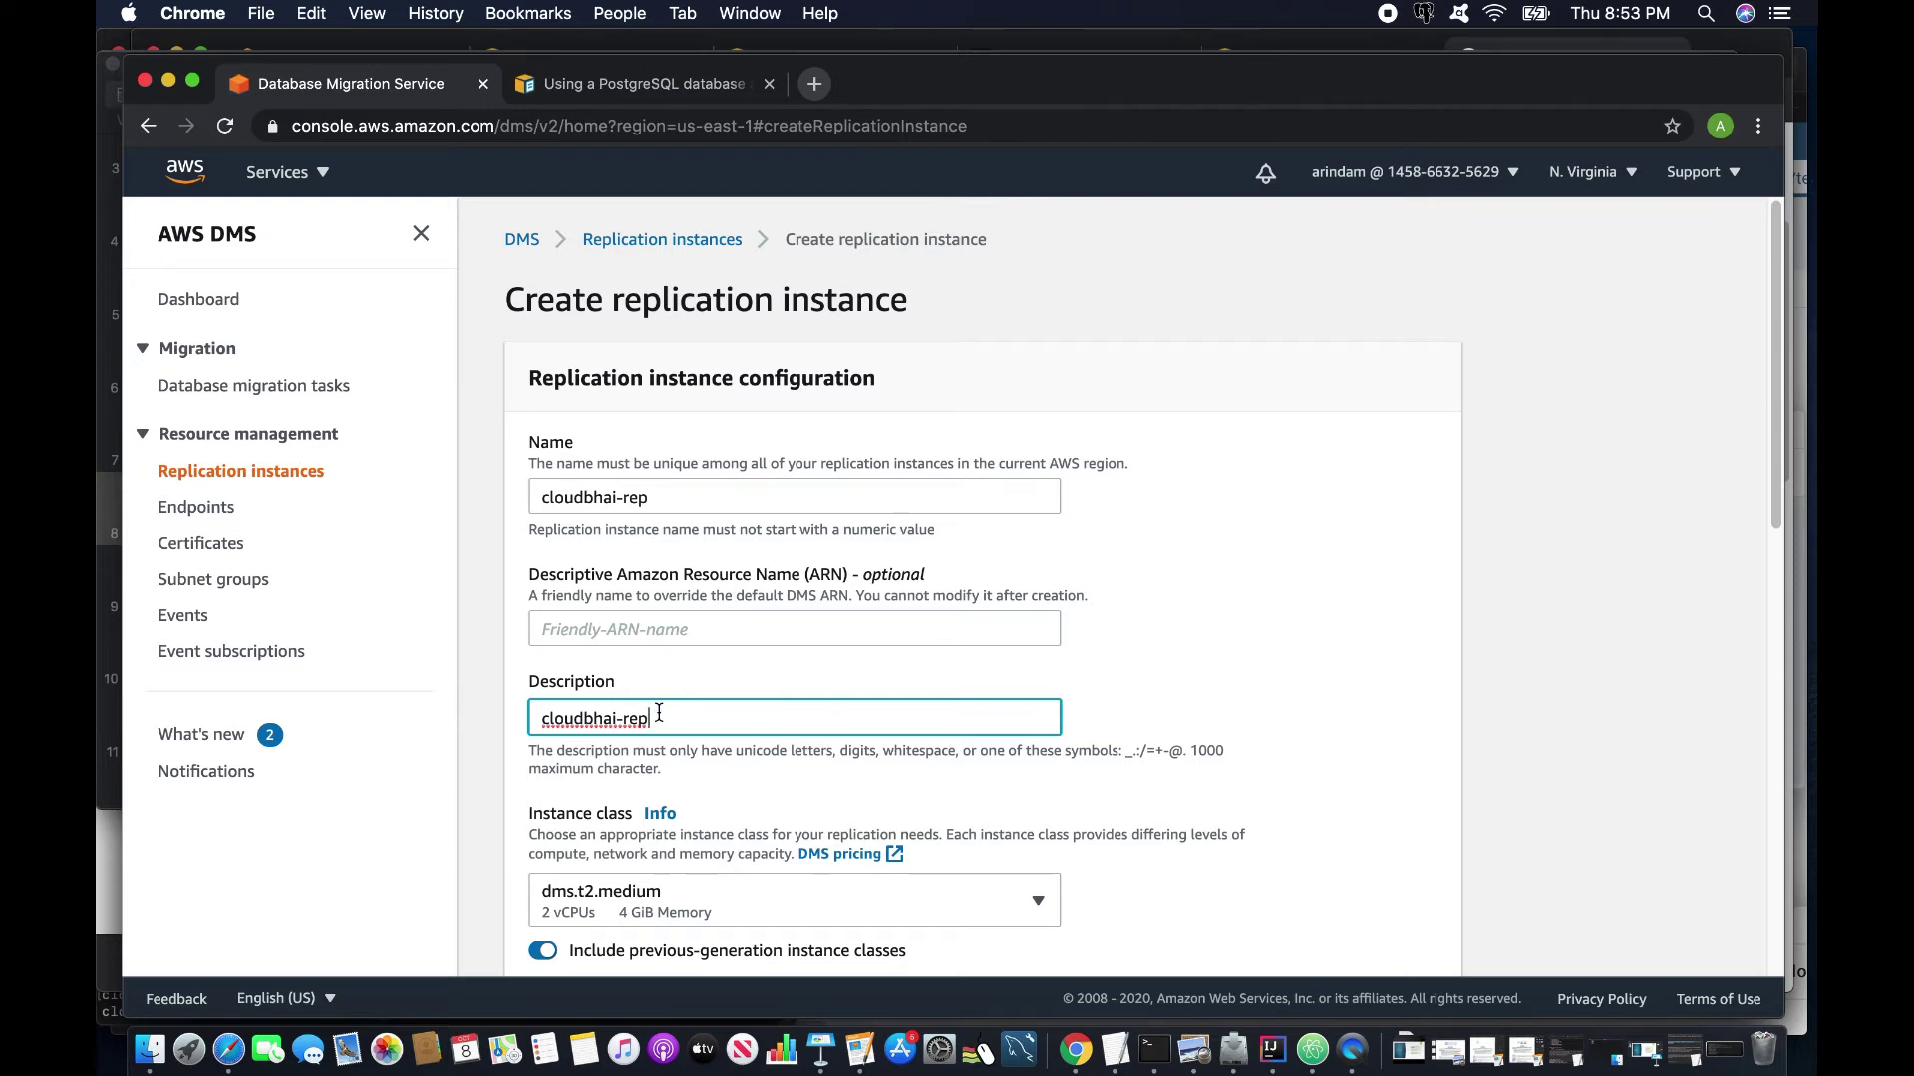
# Browse the instance class list, leaving dms.t2.medium selected.
pyautogui.scroll(-3, 659, 714)
pyautogui.click(641, 754)
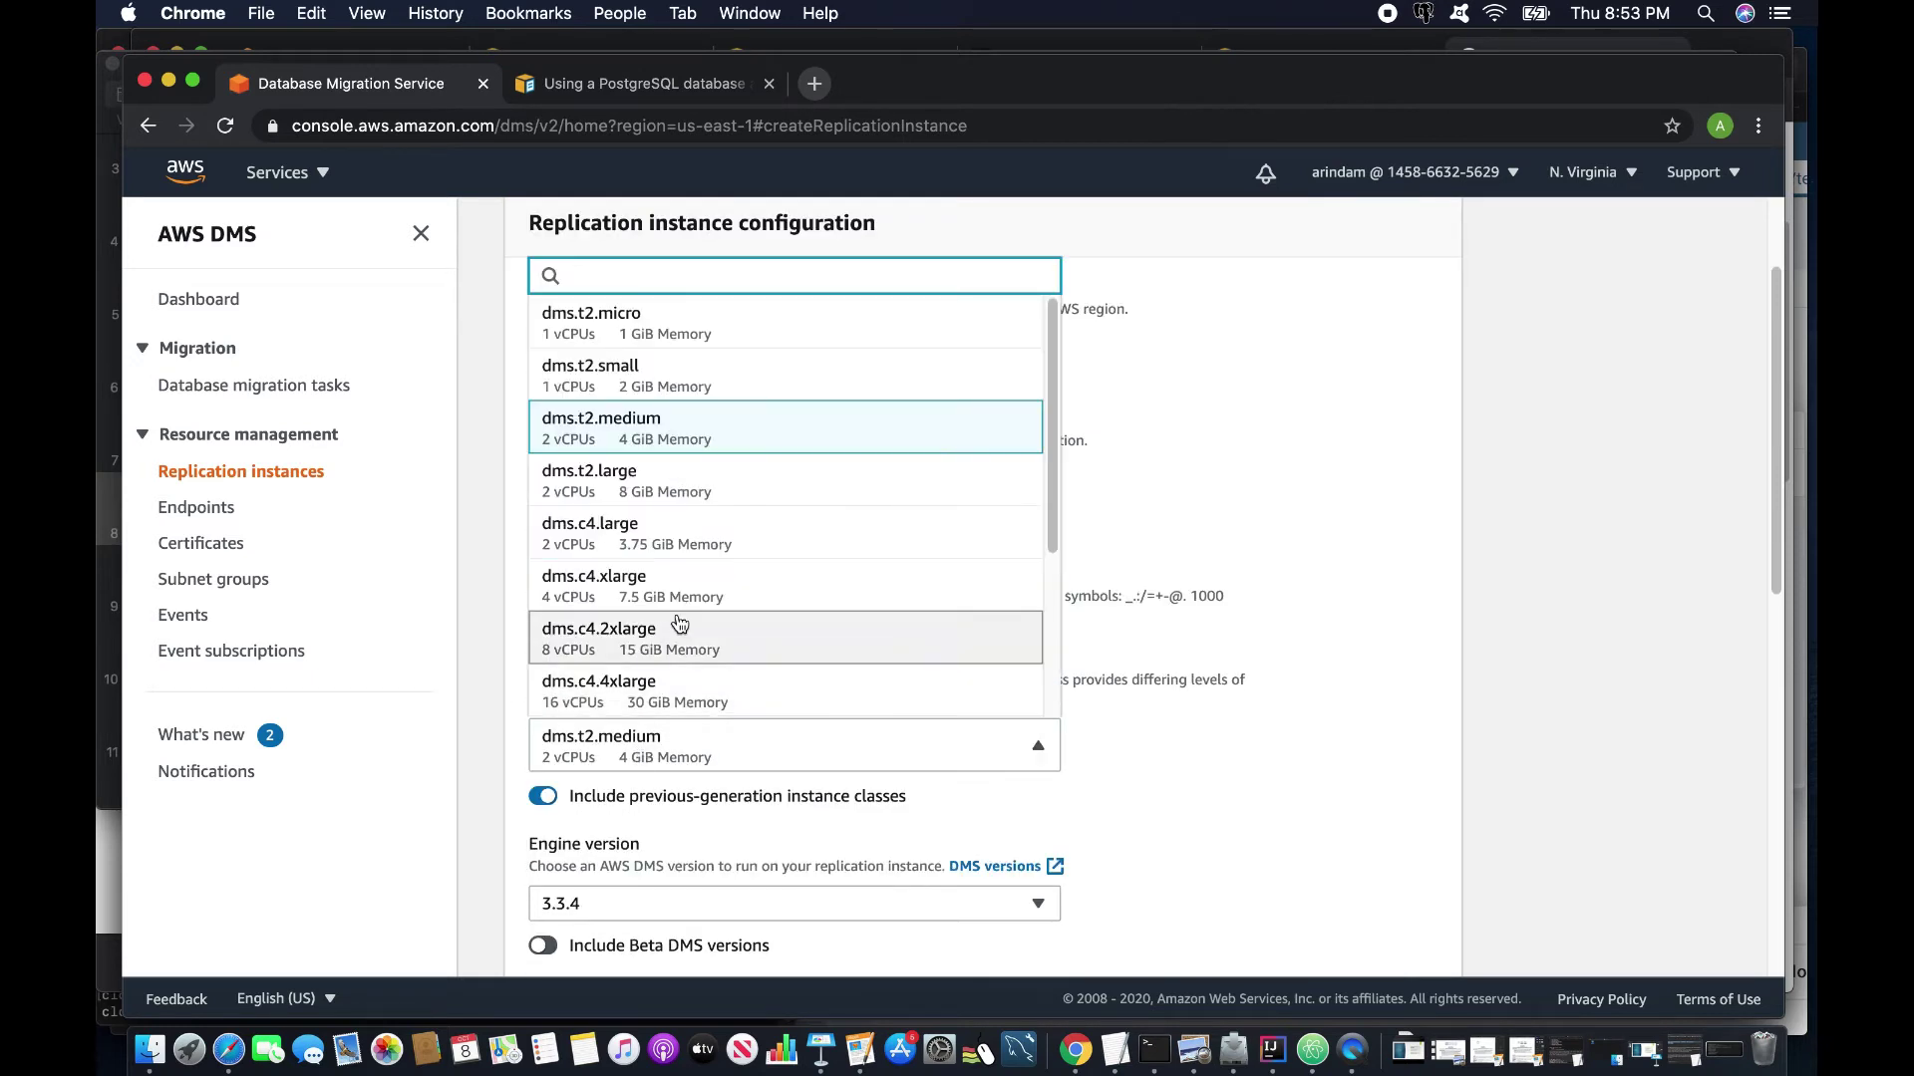
pyautogui.click(1404, 652)
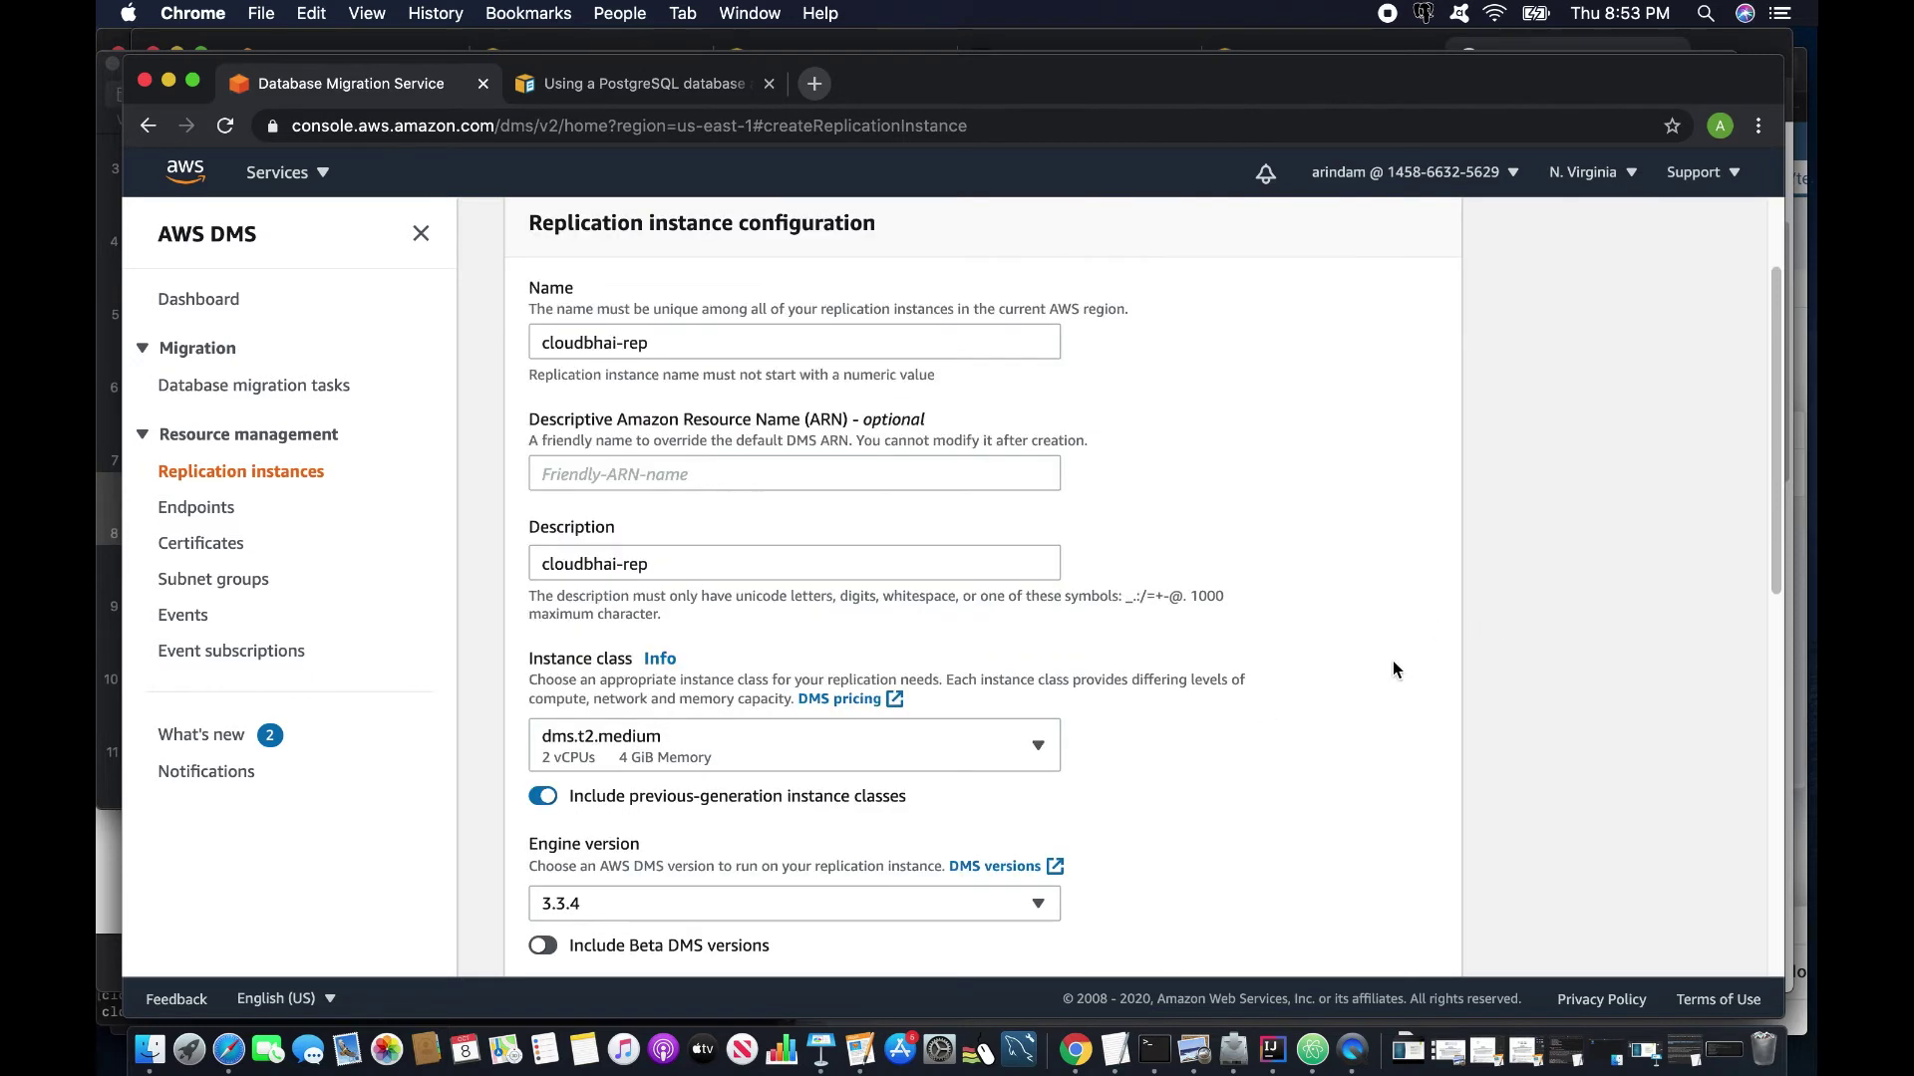
pyautogui.click(645, 737)
pyautogui.click(1276, 645)
pyautogui.click(733, 754)
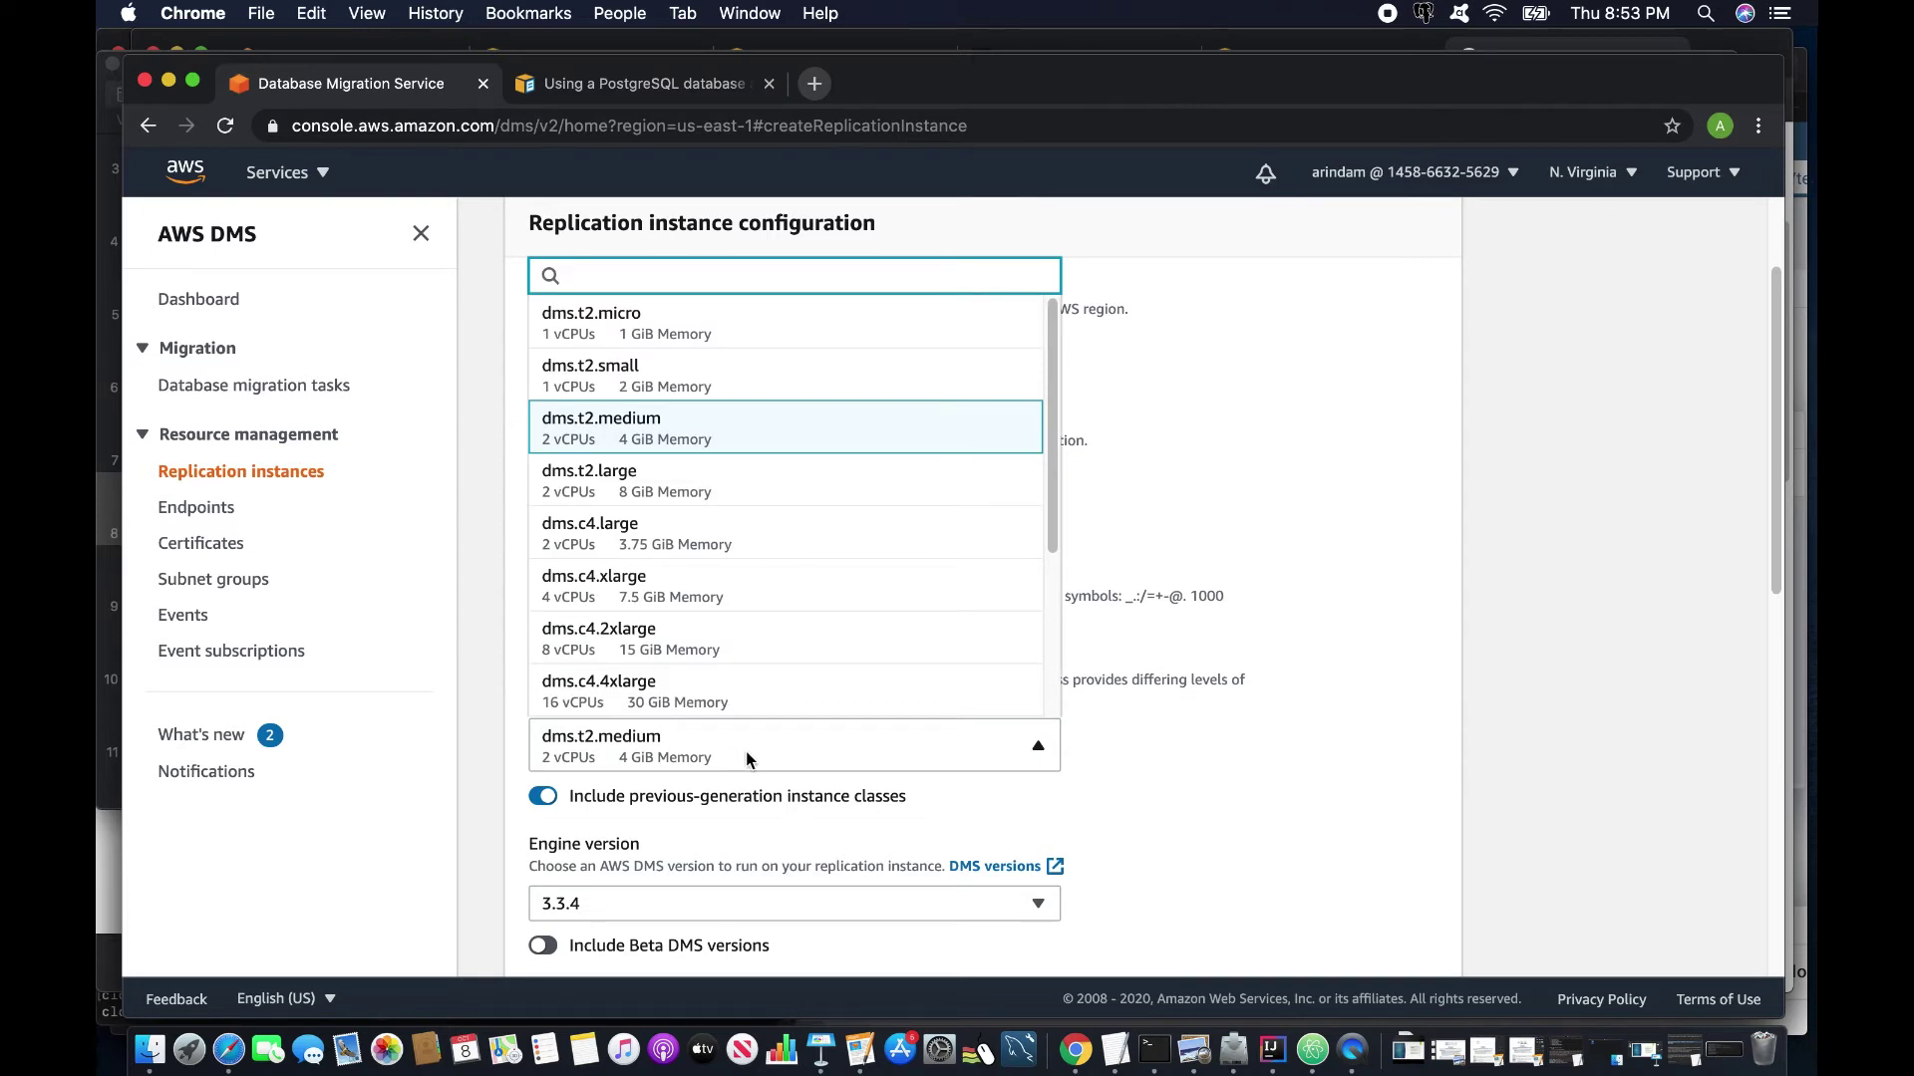
pyautogui.click(1194, 799)
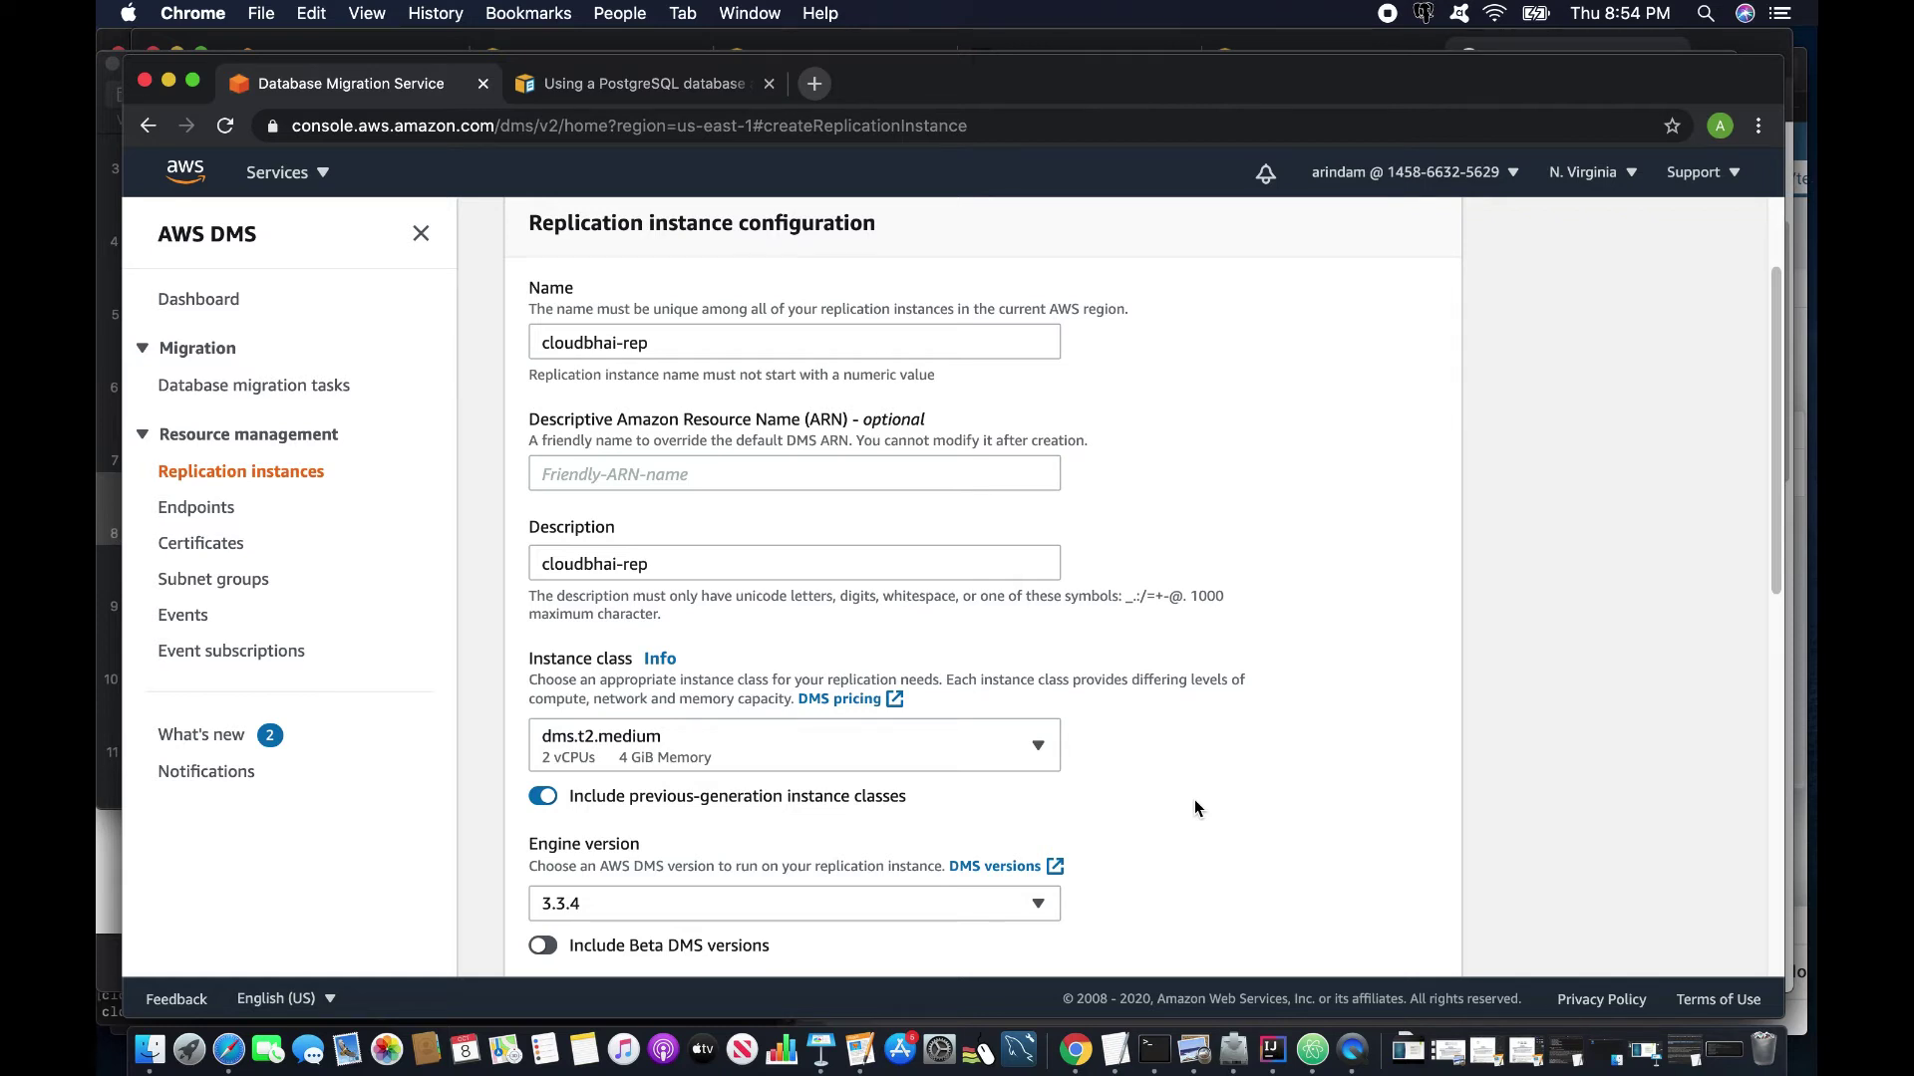
pyautogui.click(894, 763)
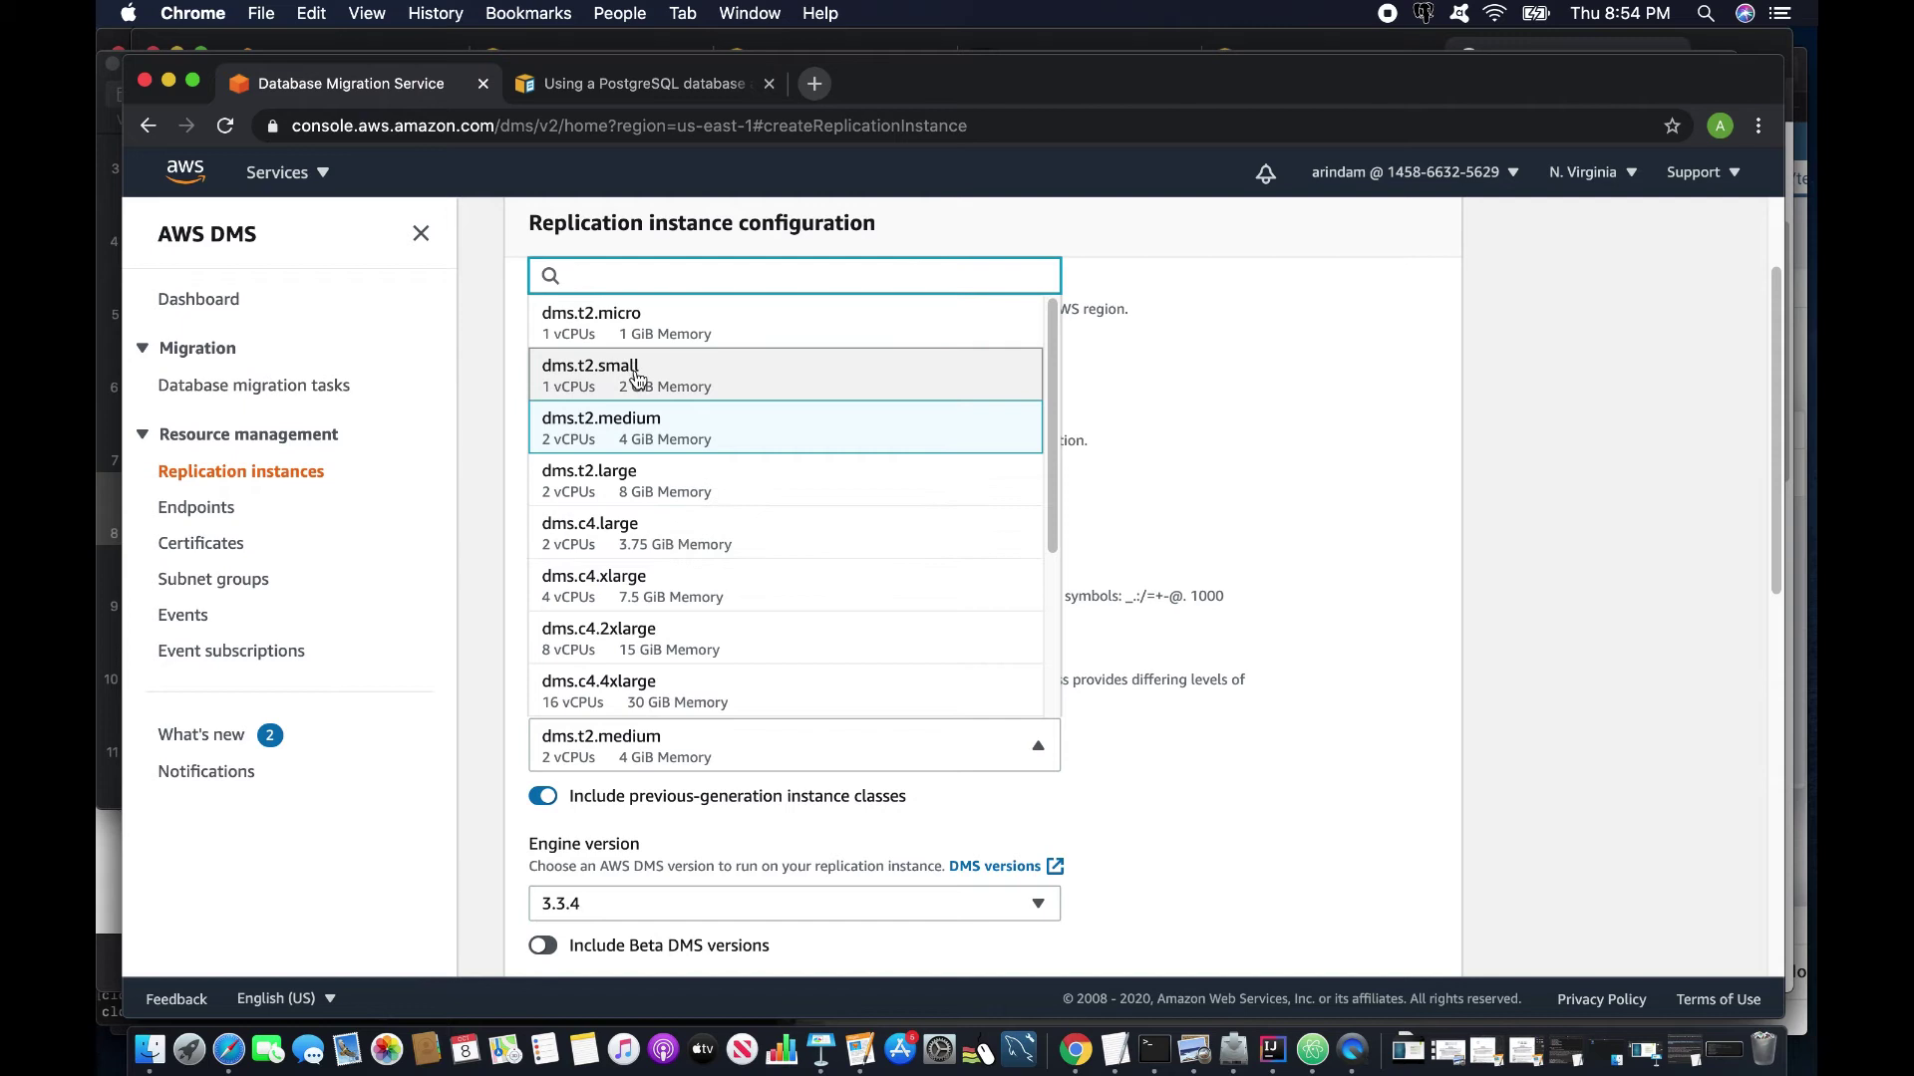
# Pick dms.t2.small (1 vCPU, 2 GiB) as the replication instance class.
pyautogui.scroll(-5, 731, 598)
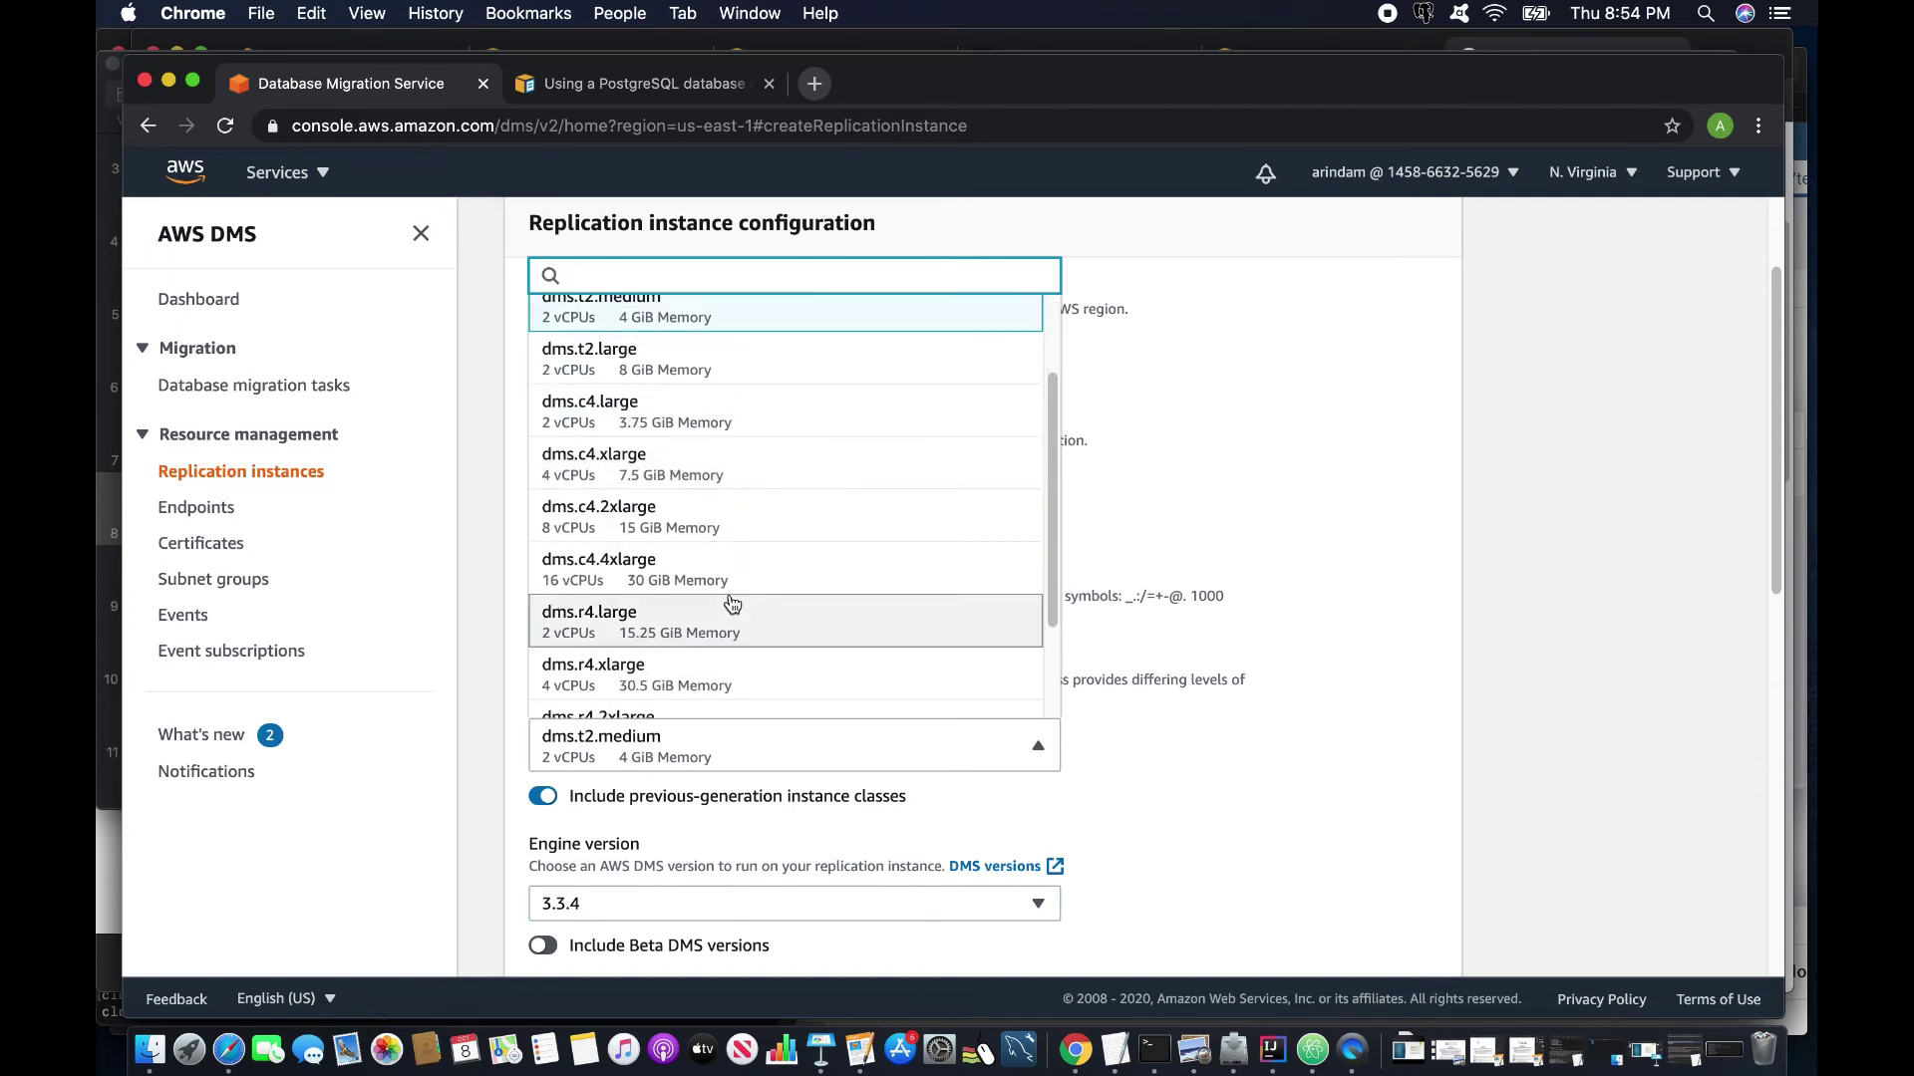
pyautogui.click(1145, 754)
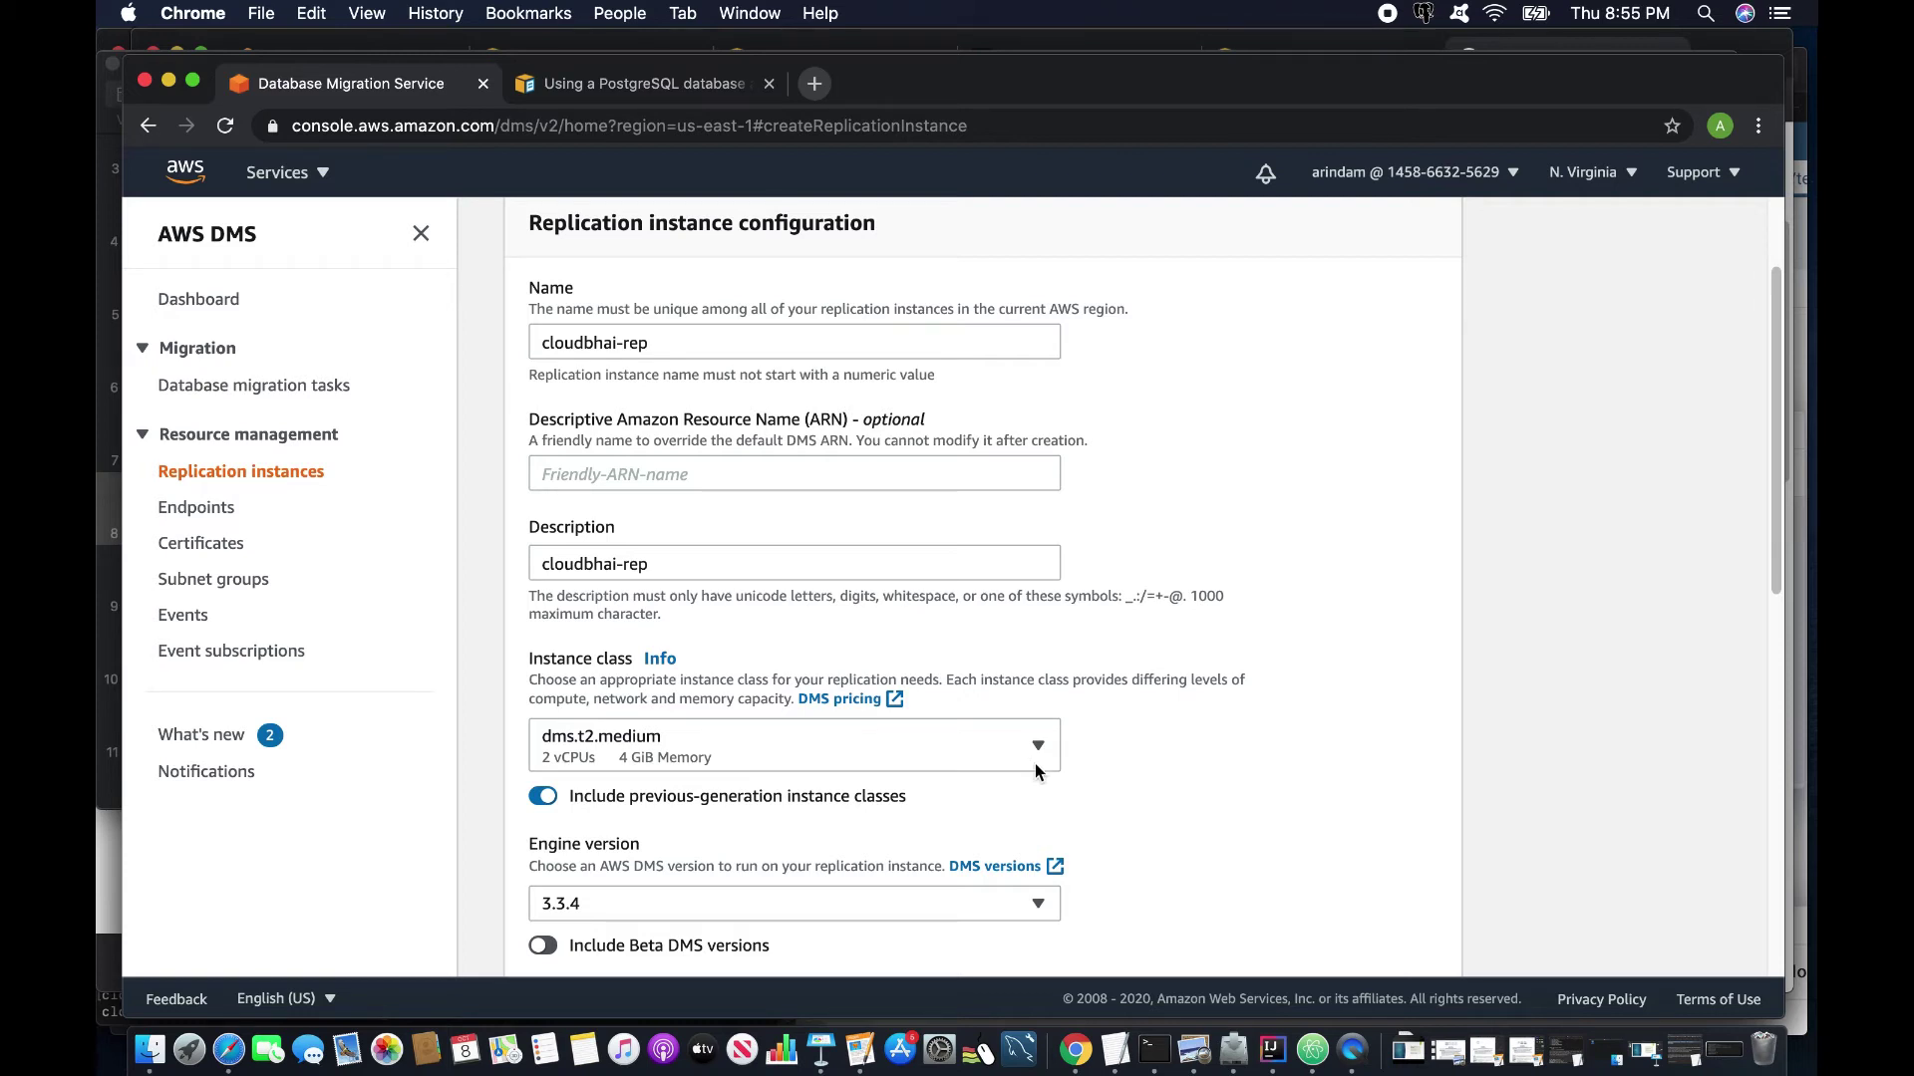
pyautogui.click(849, 763)
pyautogui.click(675, 396)
pyautogui.scroll(-2, 979, 732)
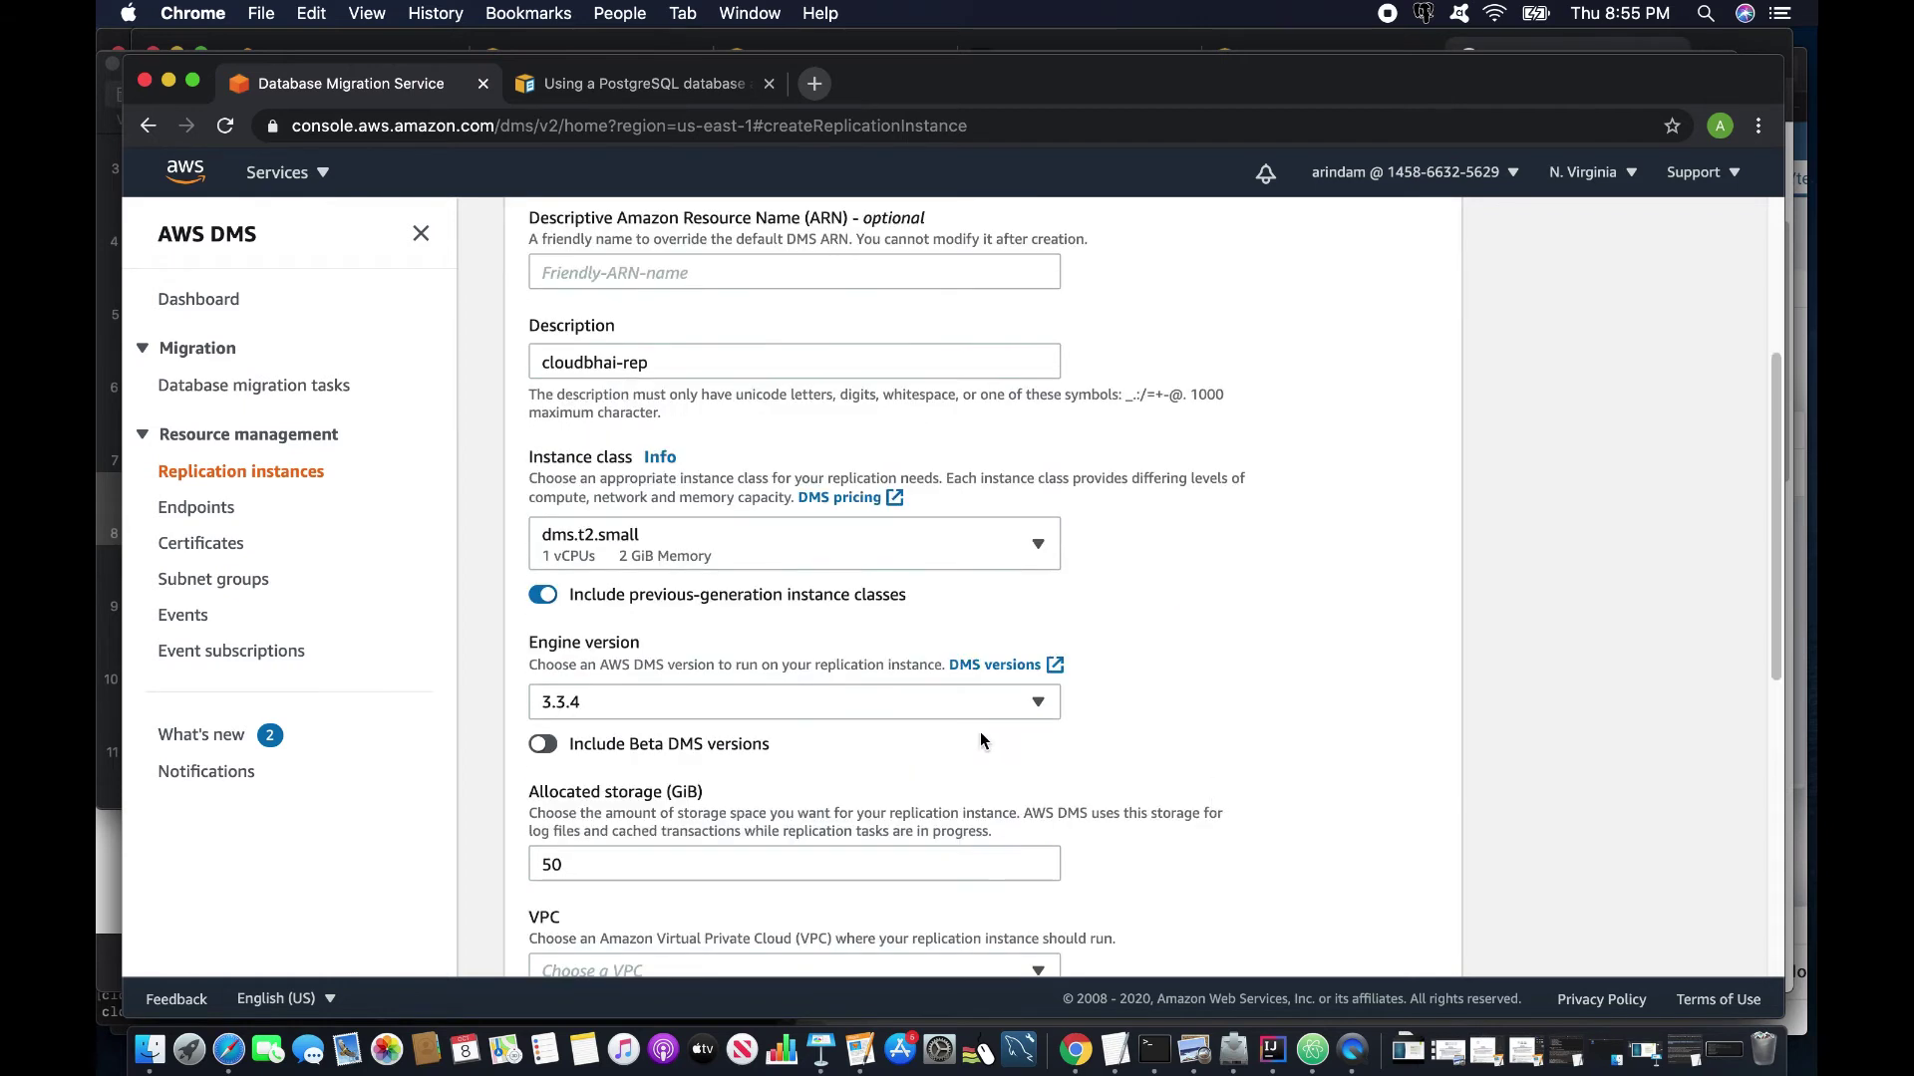
# Change allocated storage from 50 to 20 GiB.
pyautogui.scroll(-2, 698, 827)
pyautogui.moveTo(583, 684); pyautogui.dragTo(488, 674)
pyautogui.write('20')
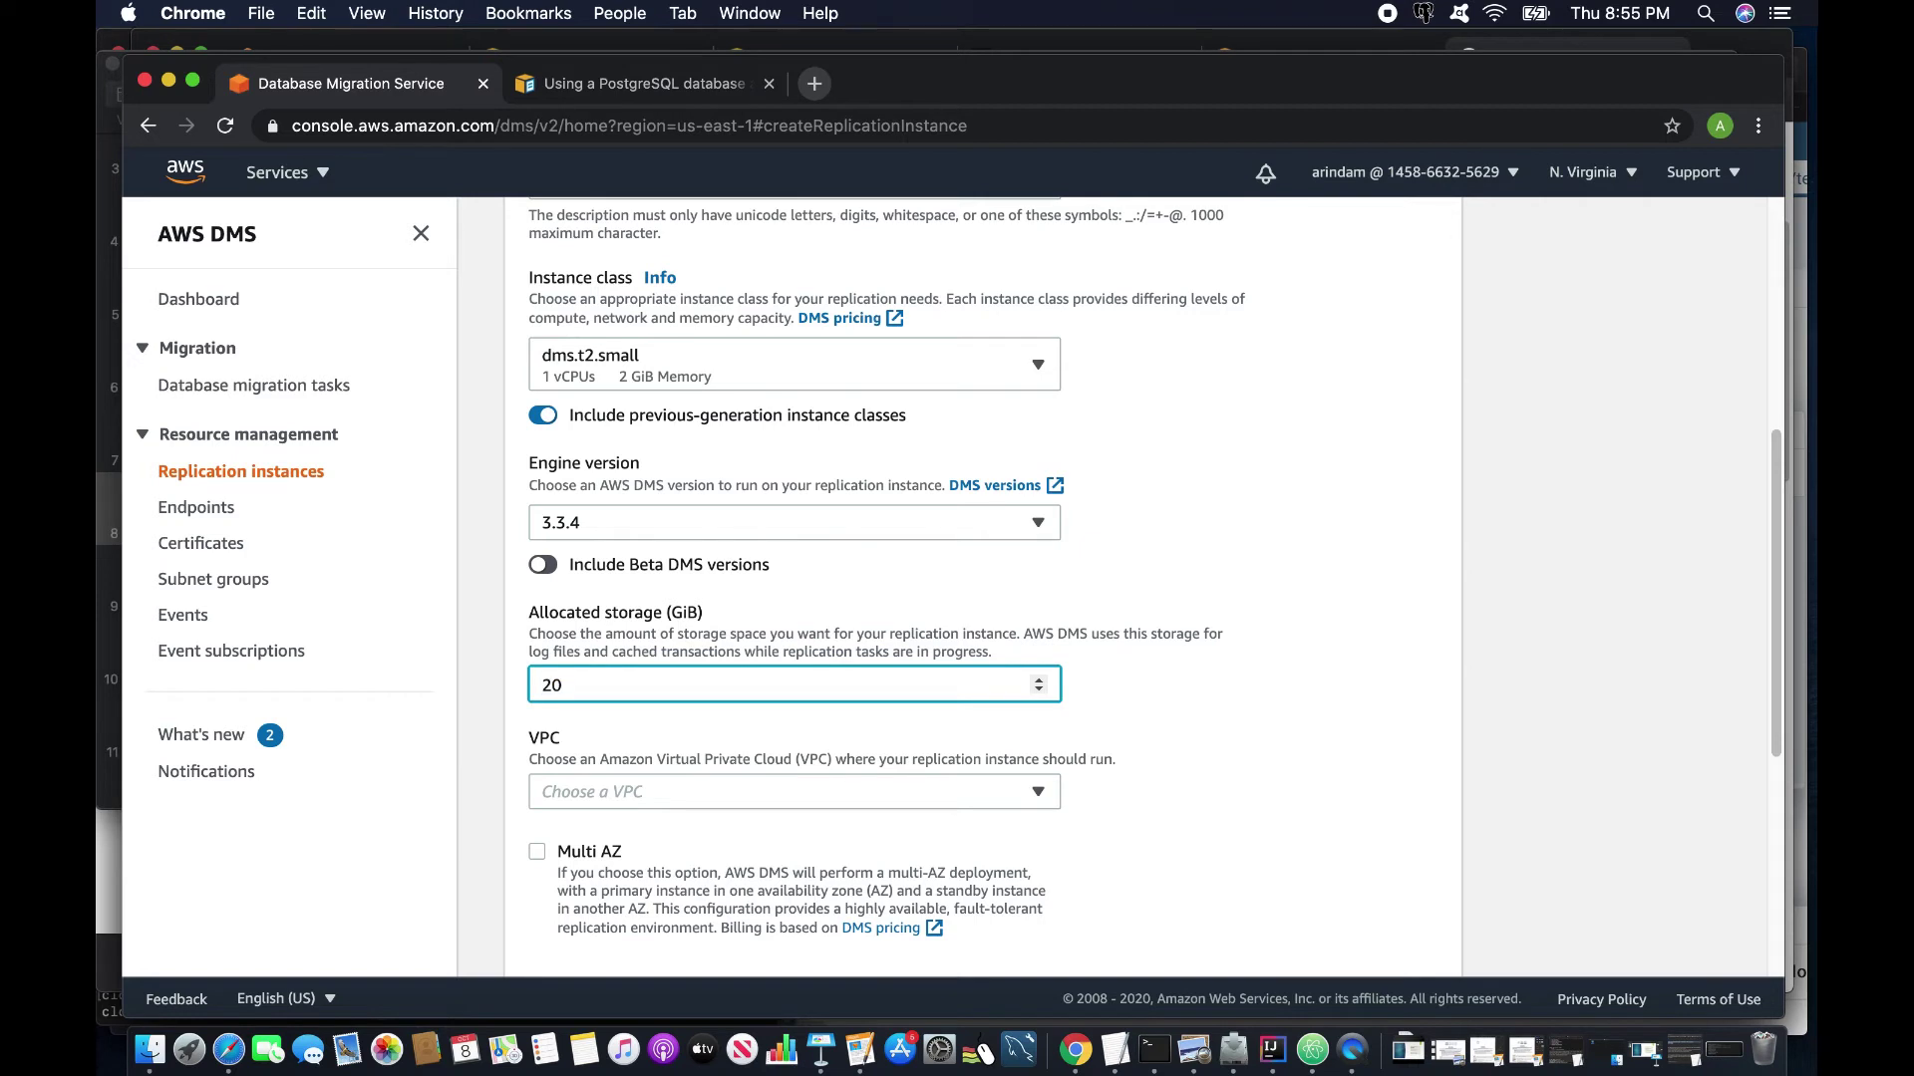
# Place the replication instance in VPC vpc-0aa0a9737393b1acd.
pyautogui.click(646, 788)
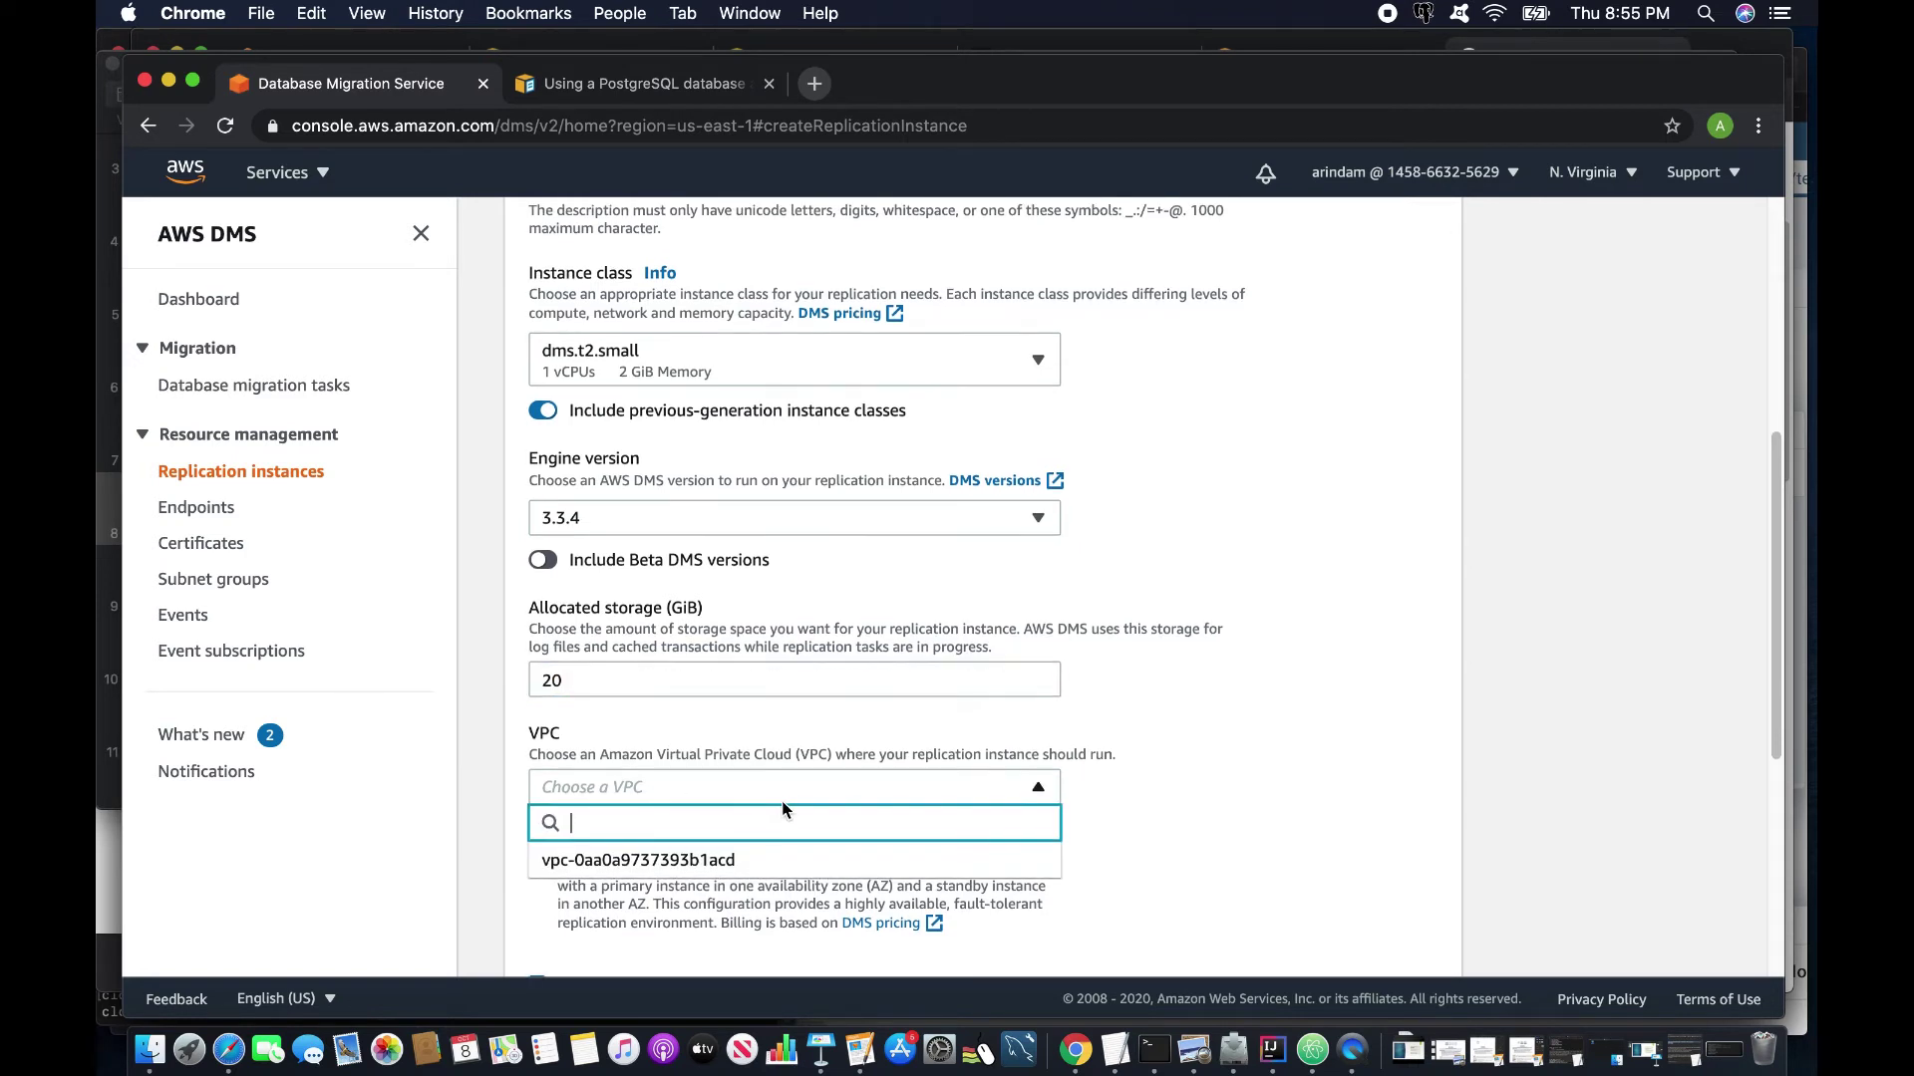
pyautogui.click(773, 863)
pyautogui.scroll(-3, 688, 839)
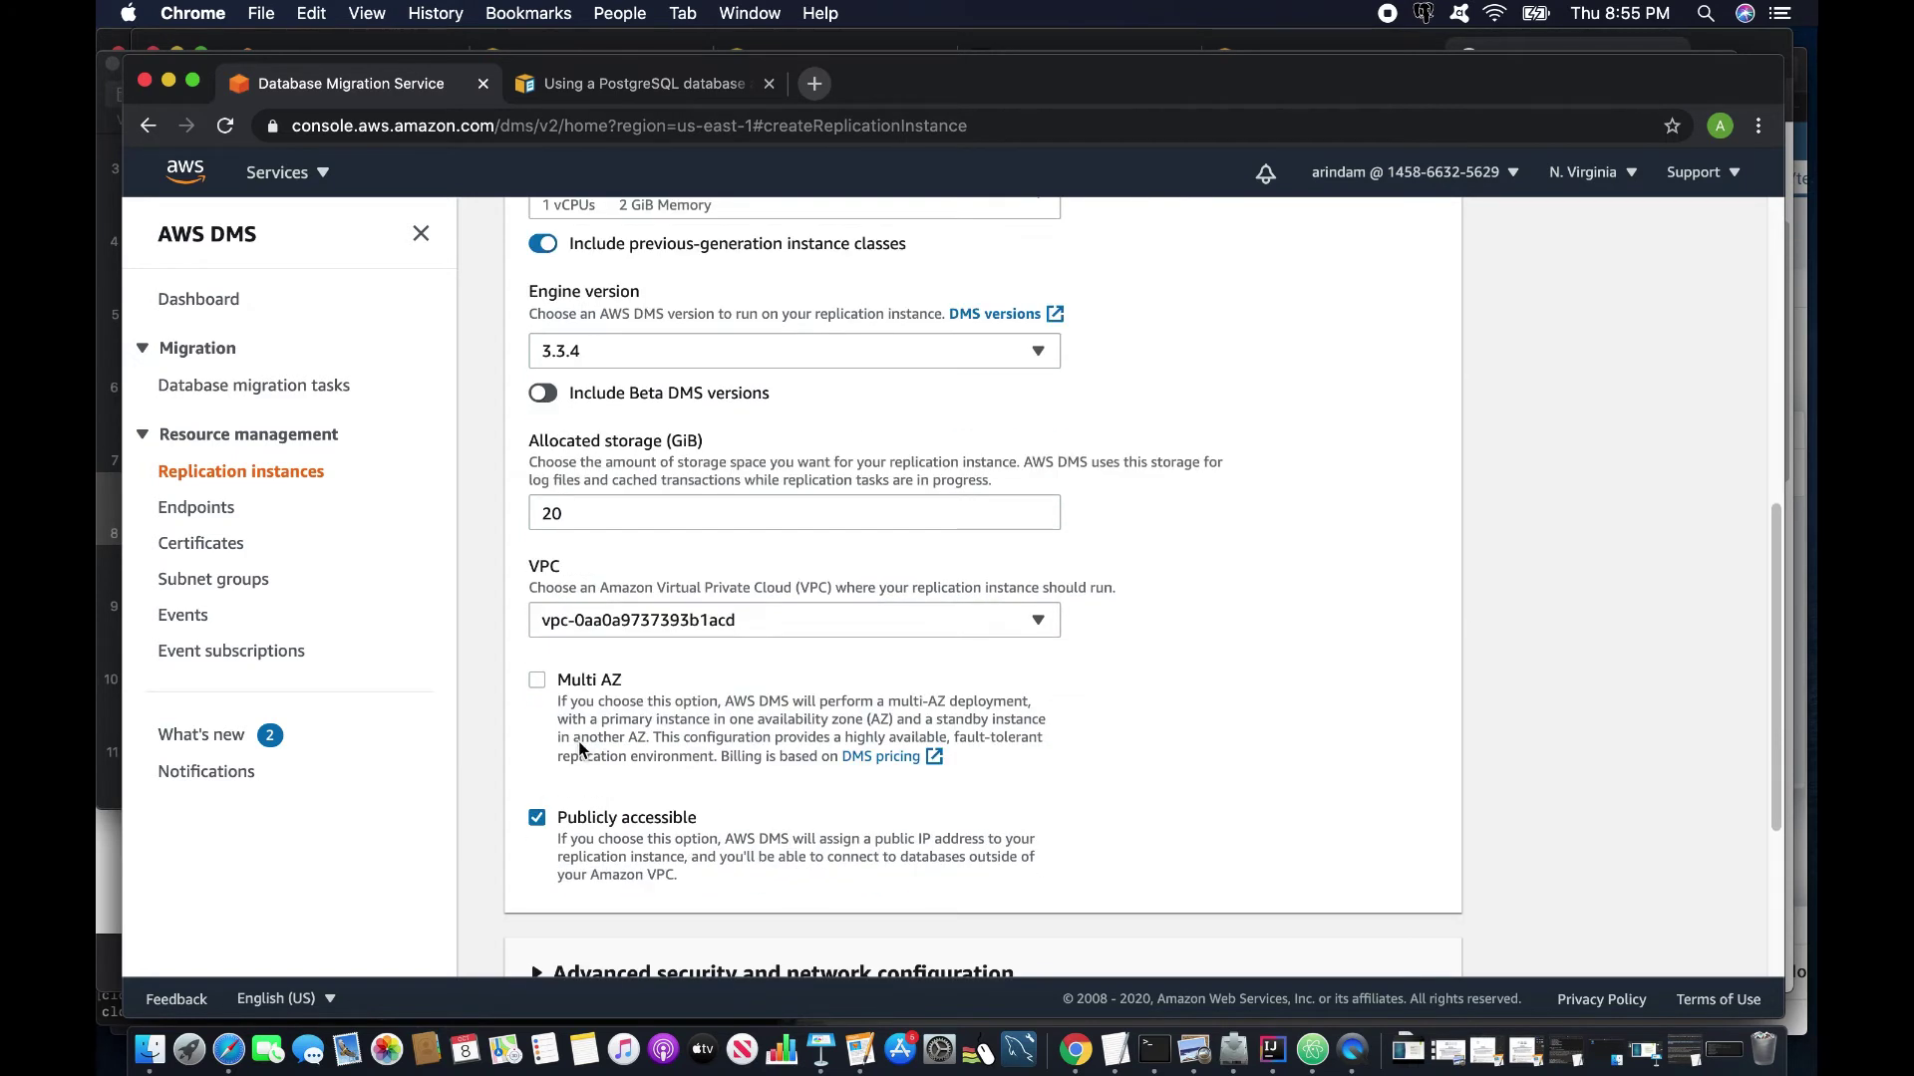
pyautogui.scroll(-5, 579, 749)
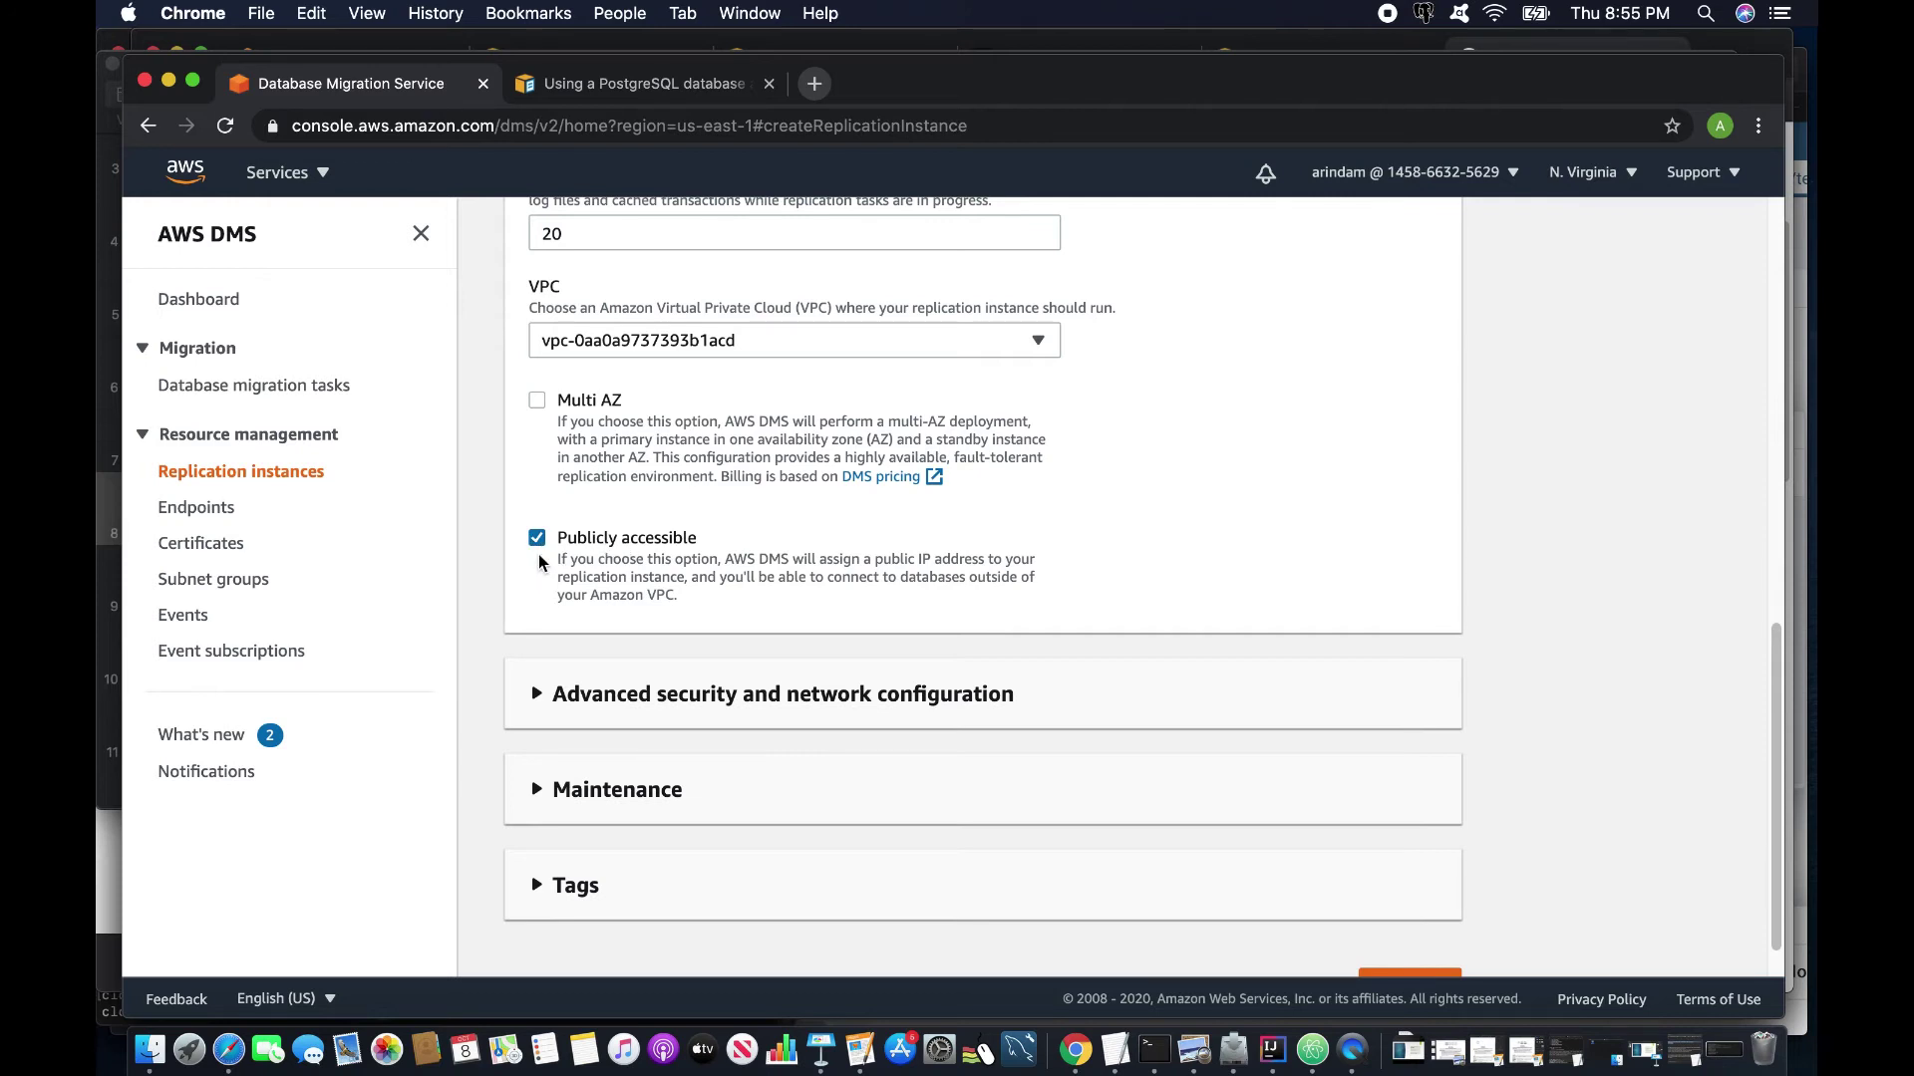
# Add security group launch-wizard-4 under advanced network settings and create cloudbhai-rep.
pyautogui.click(538, 706)
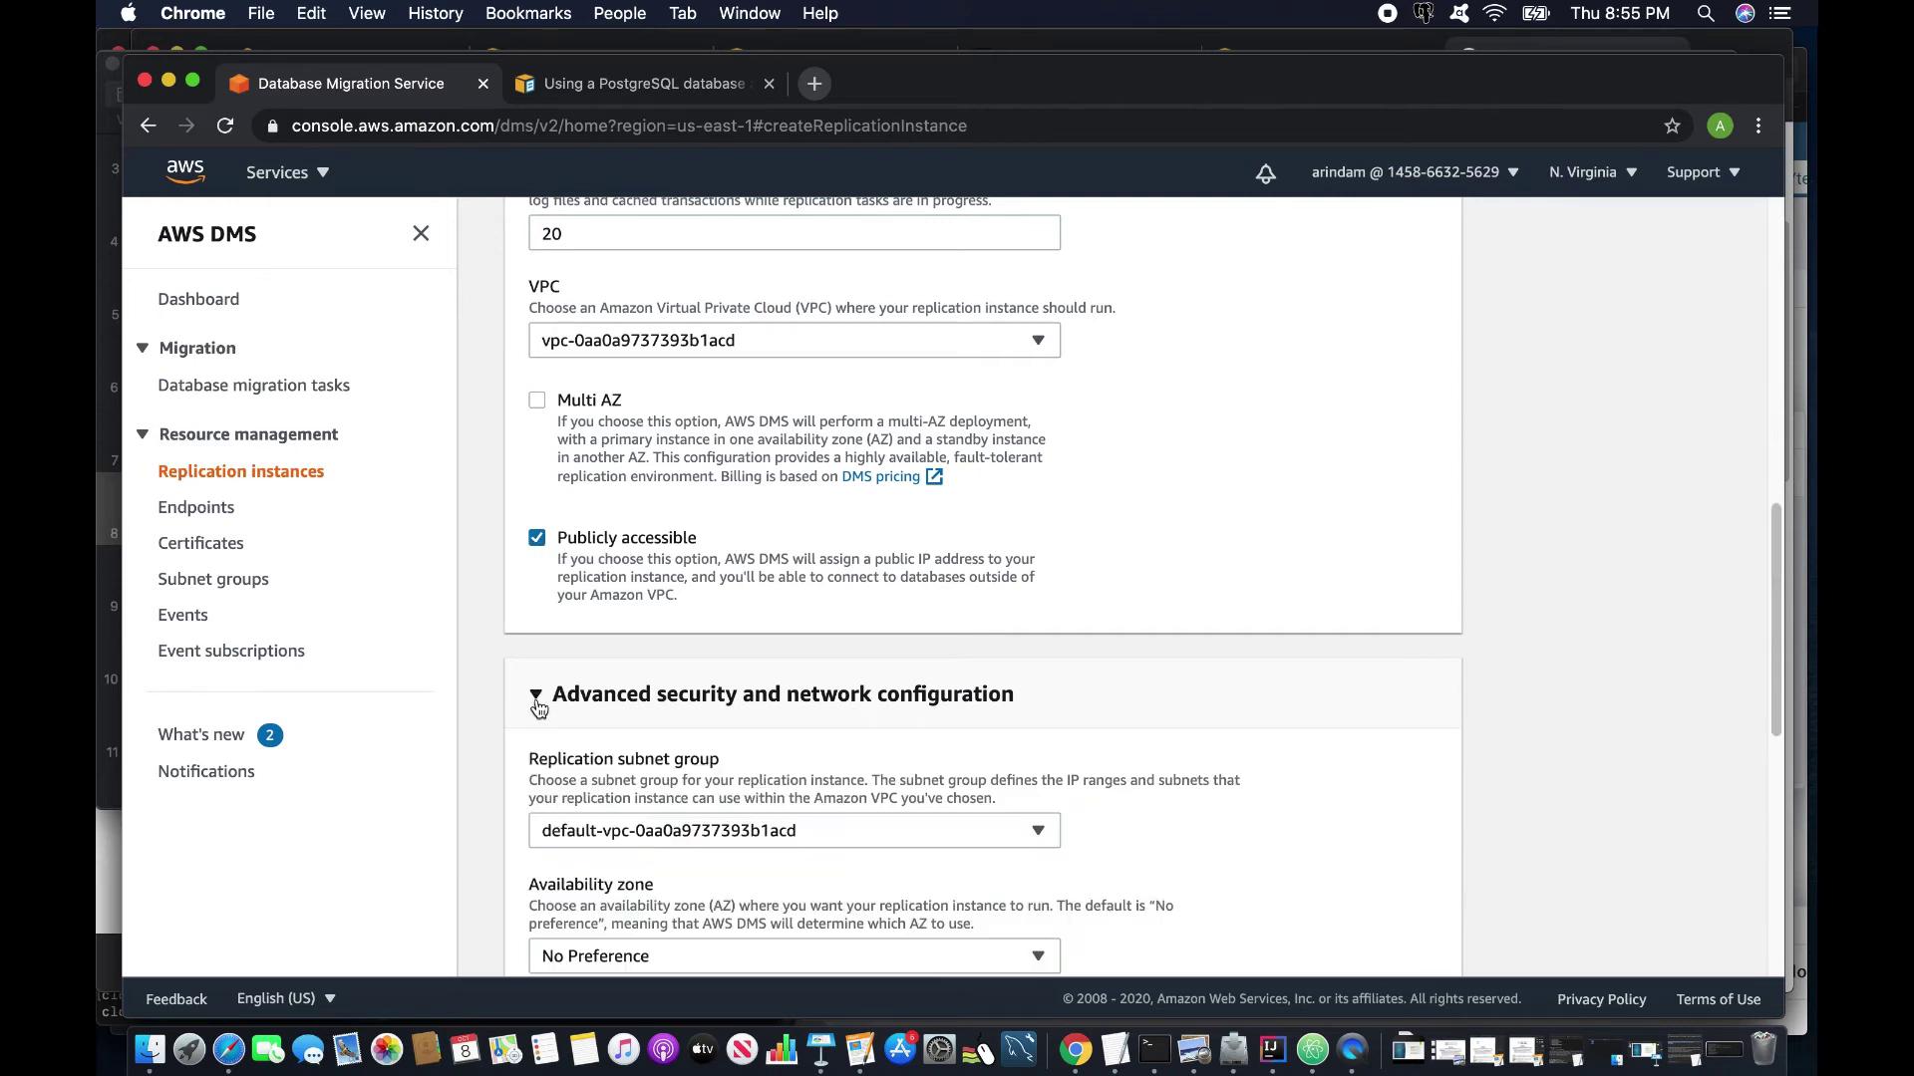
pyautogui.scroll(-3, 562, 698)
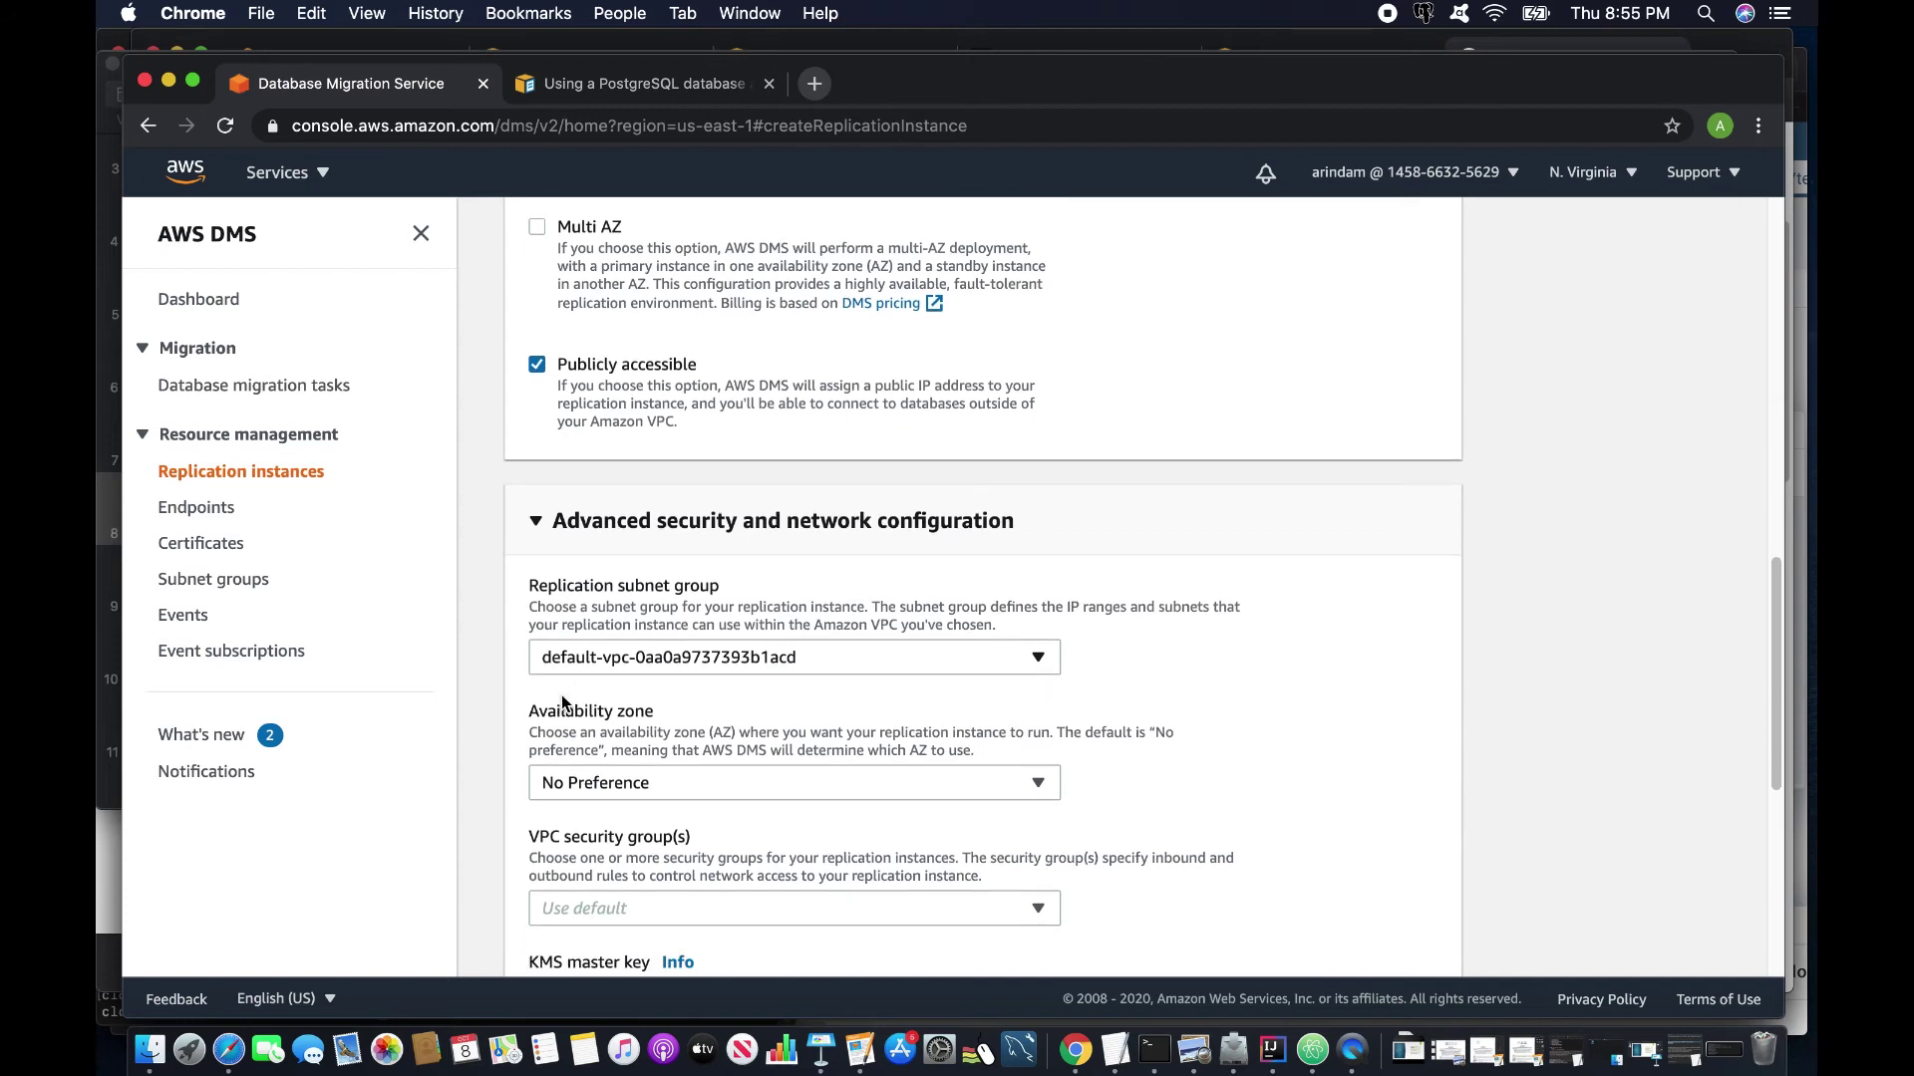
pyautogui.scroll(-2, 563, 698)
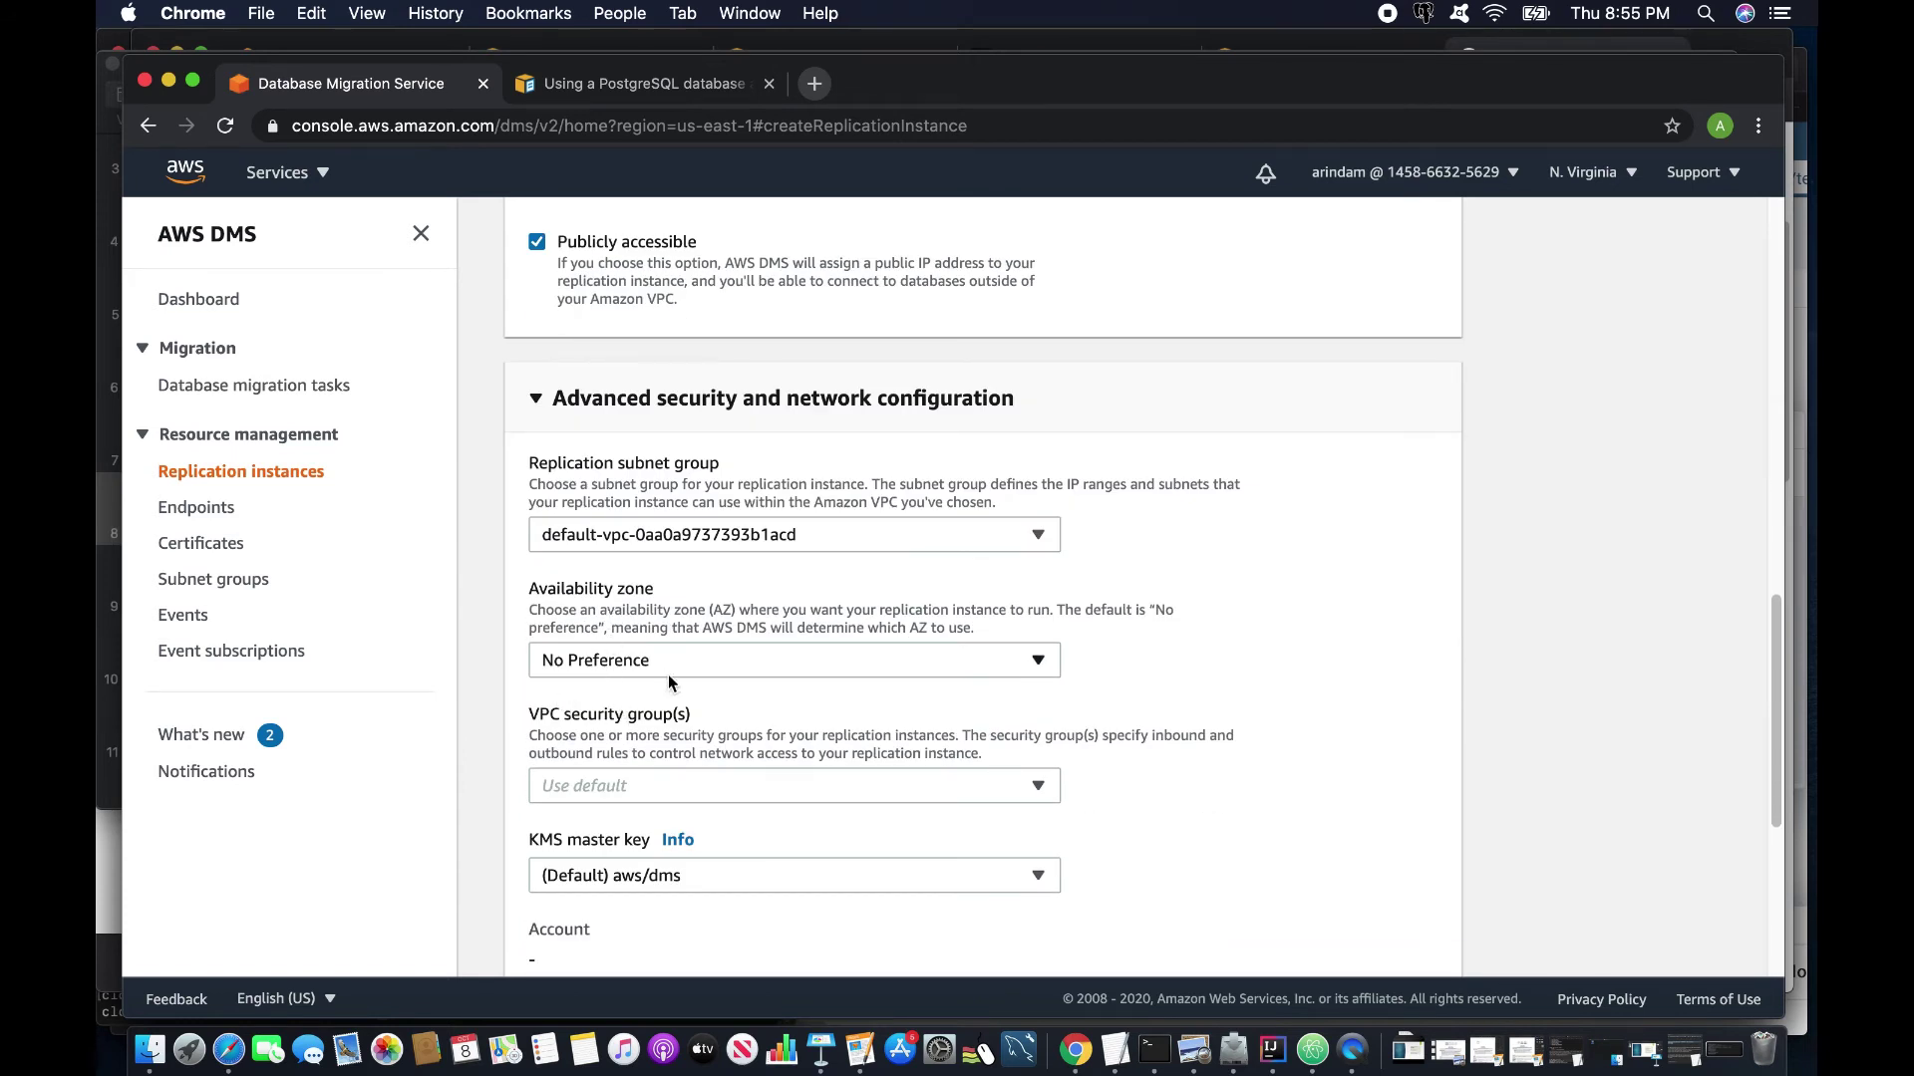
pyautogui.click(614, 788)
pyautogui.click(648, 576)
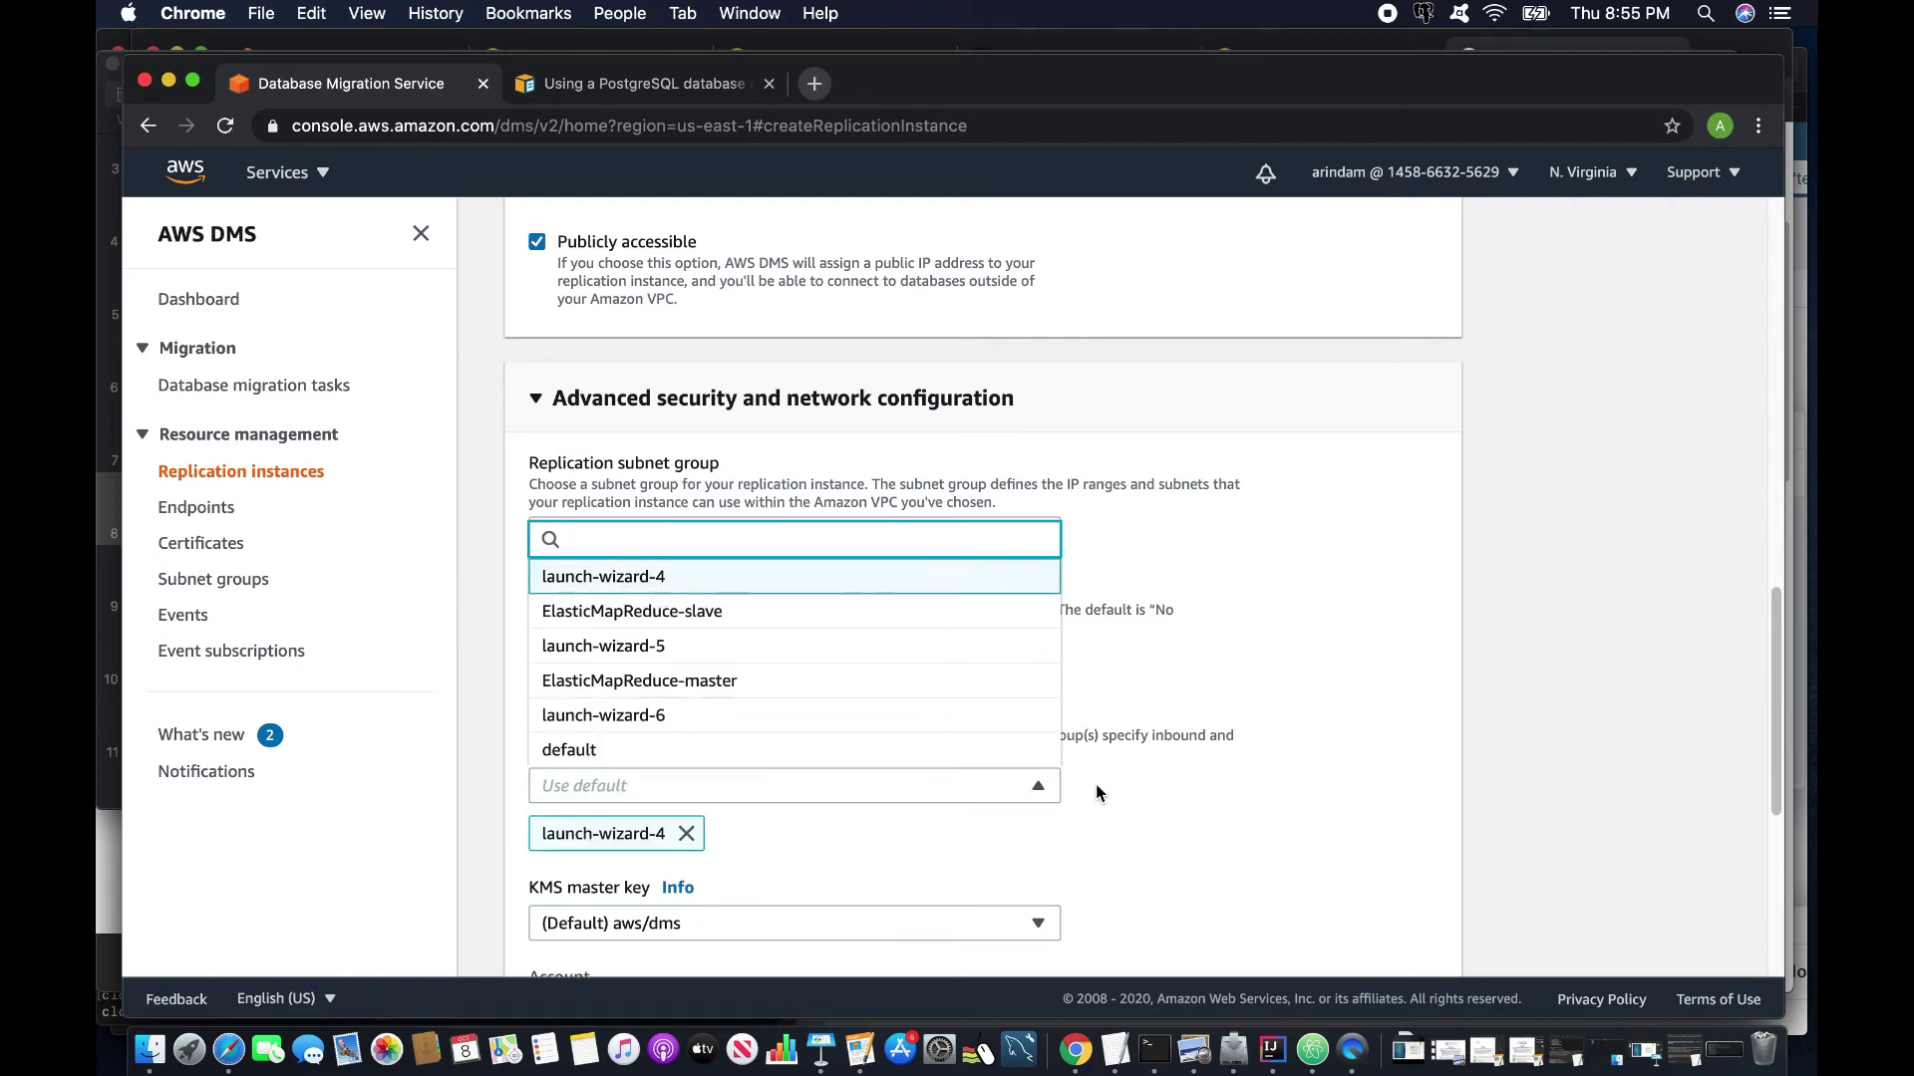
pyautogui.scroll(-5, 1099, 783)
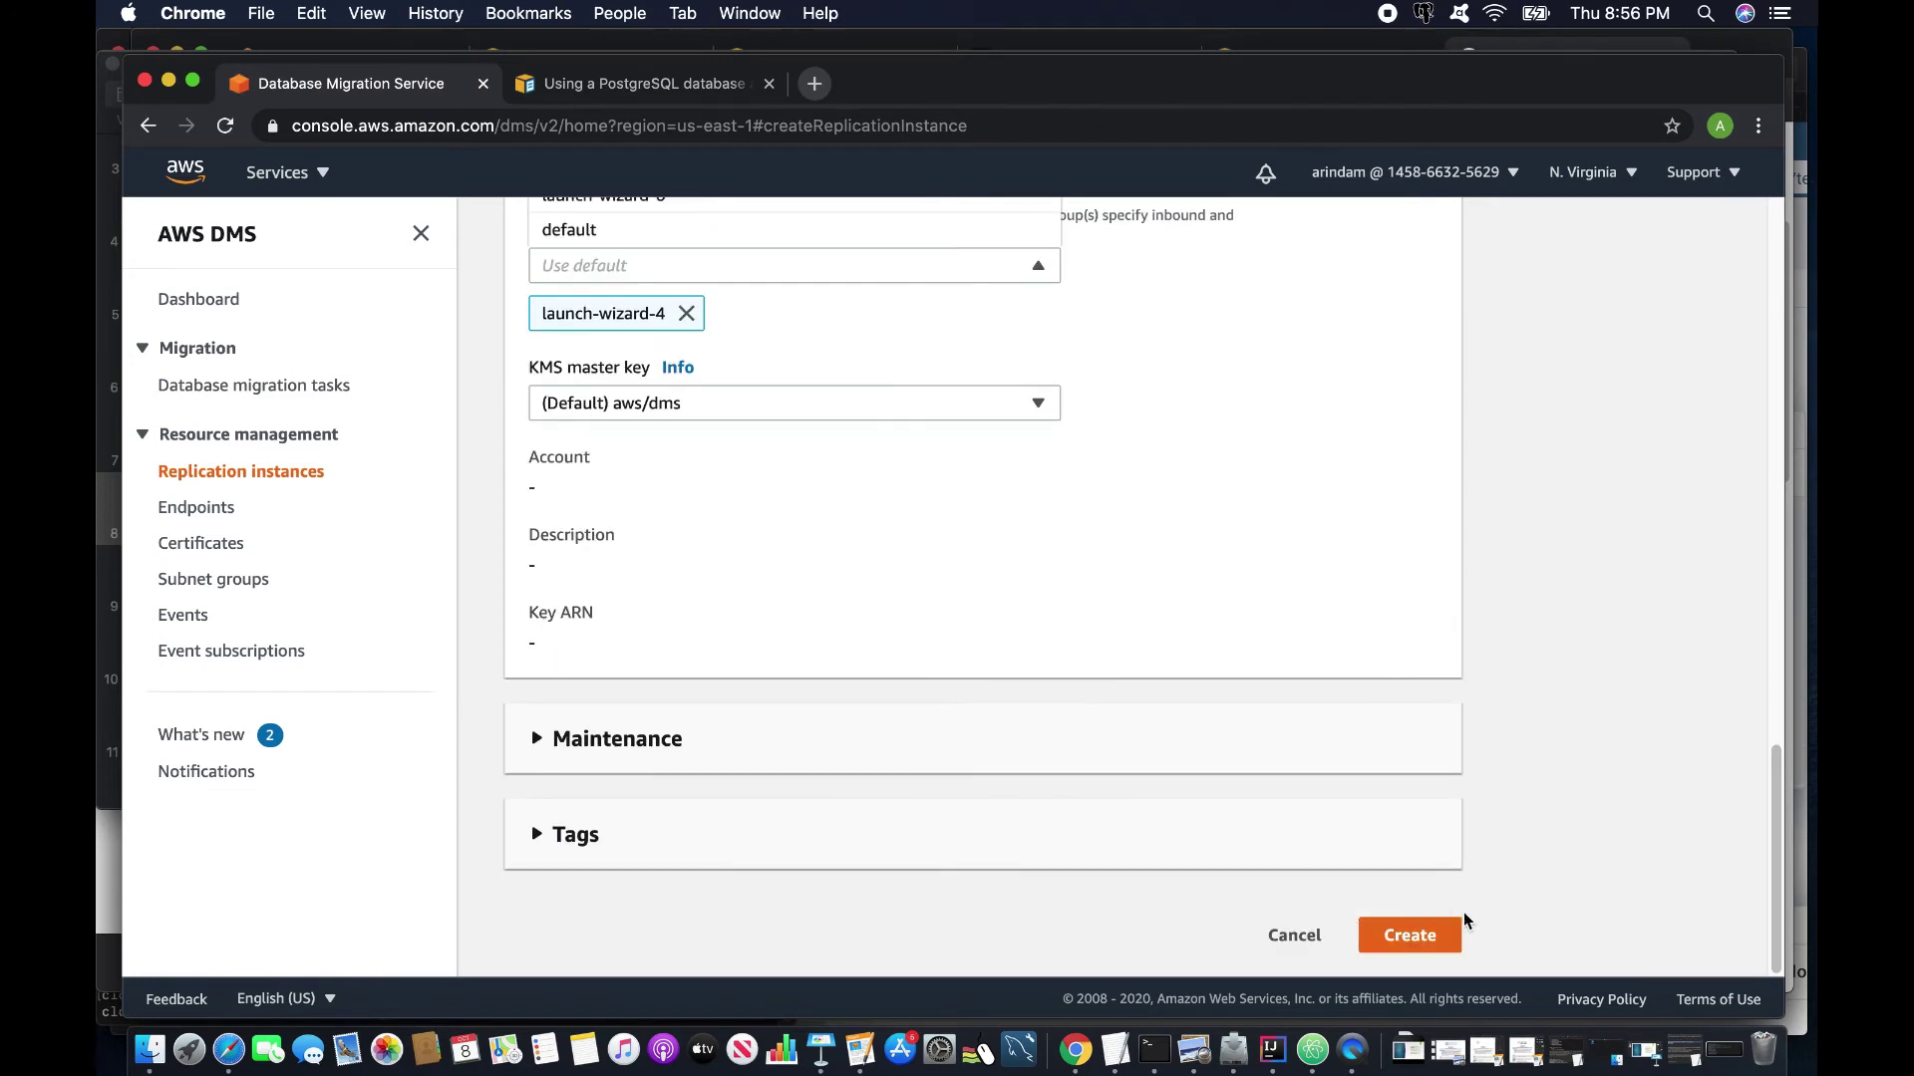
pyautogui.click(1401, 933)
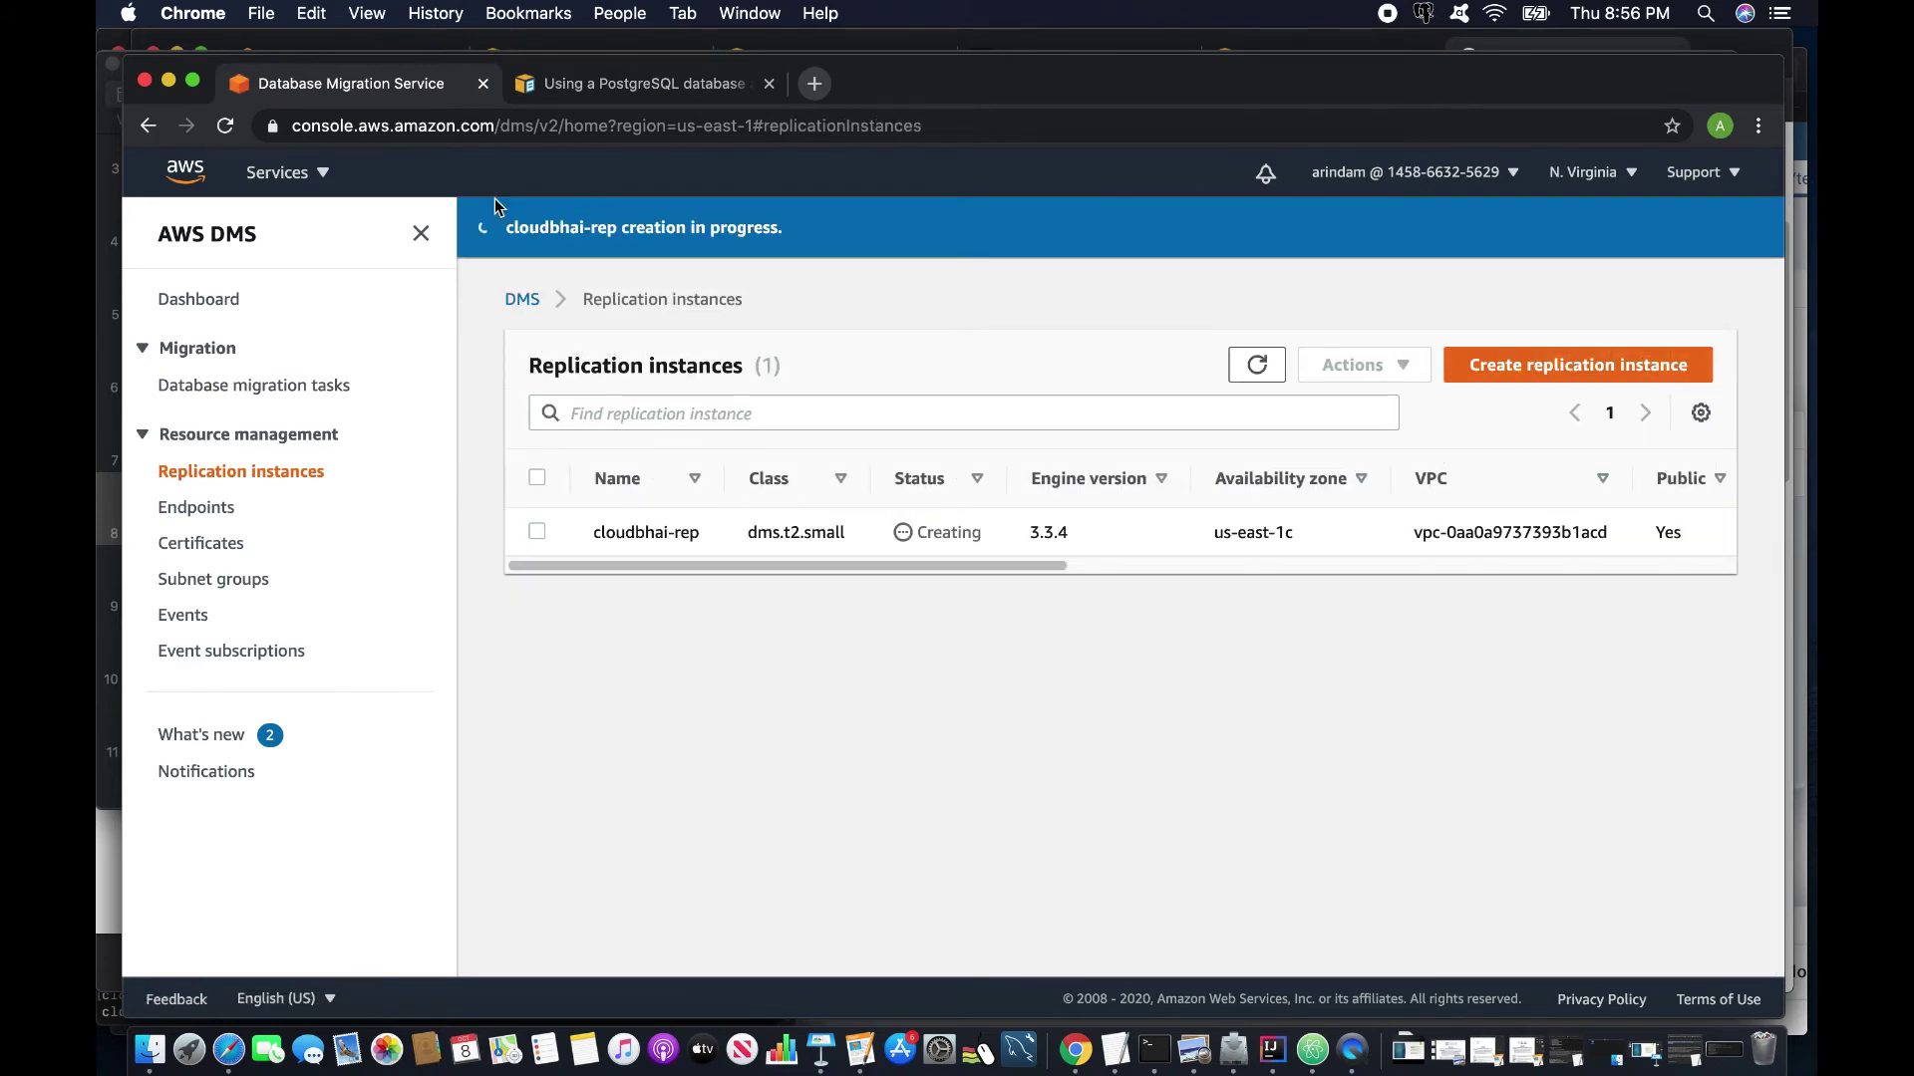
# Go to the RDS console from the Services menu's recently visited list.
pyautogui.click(321, 175)
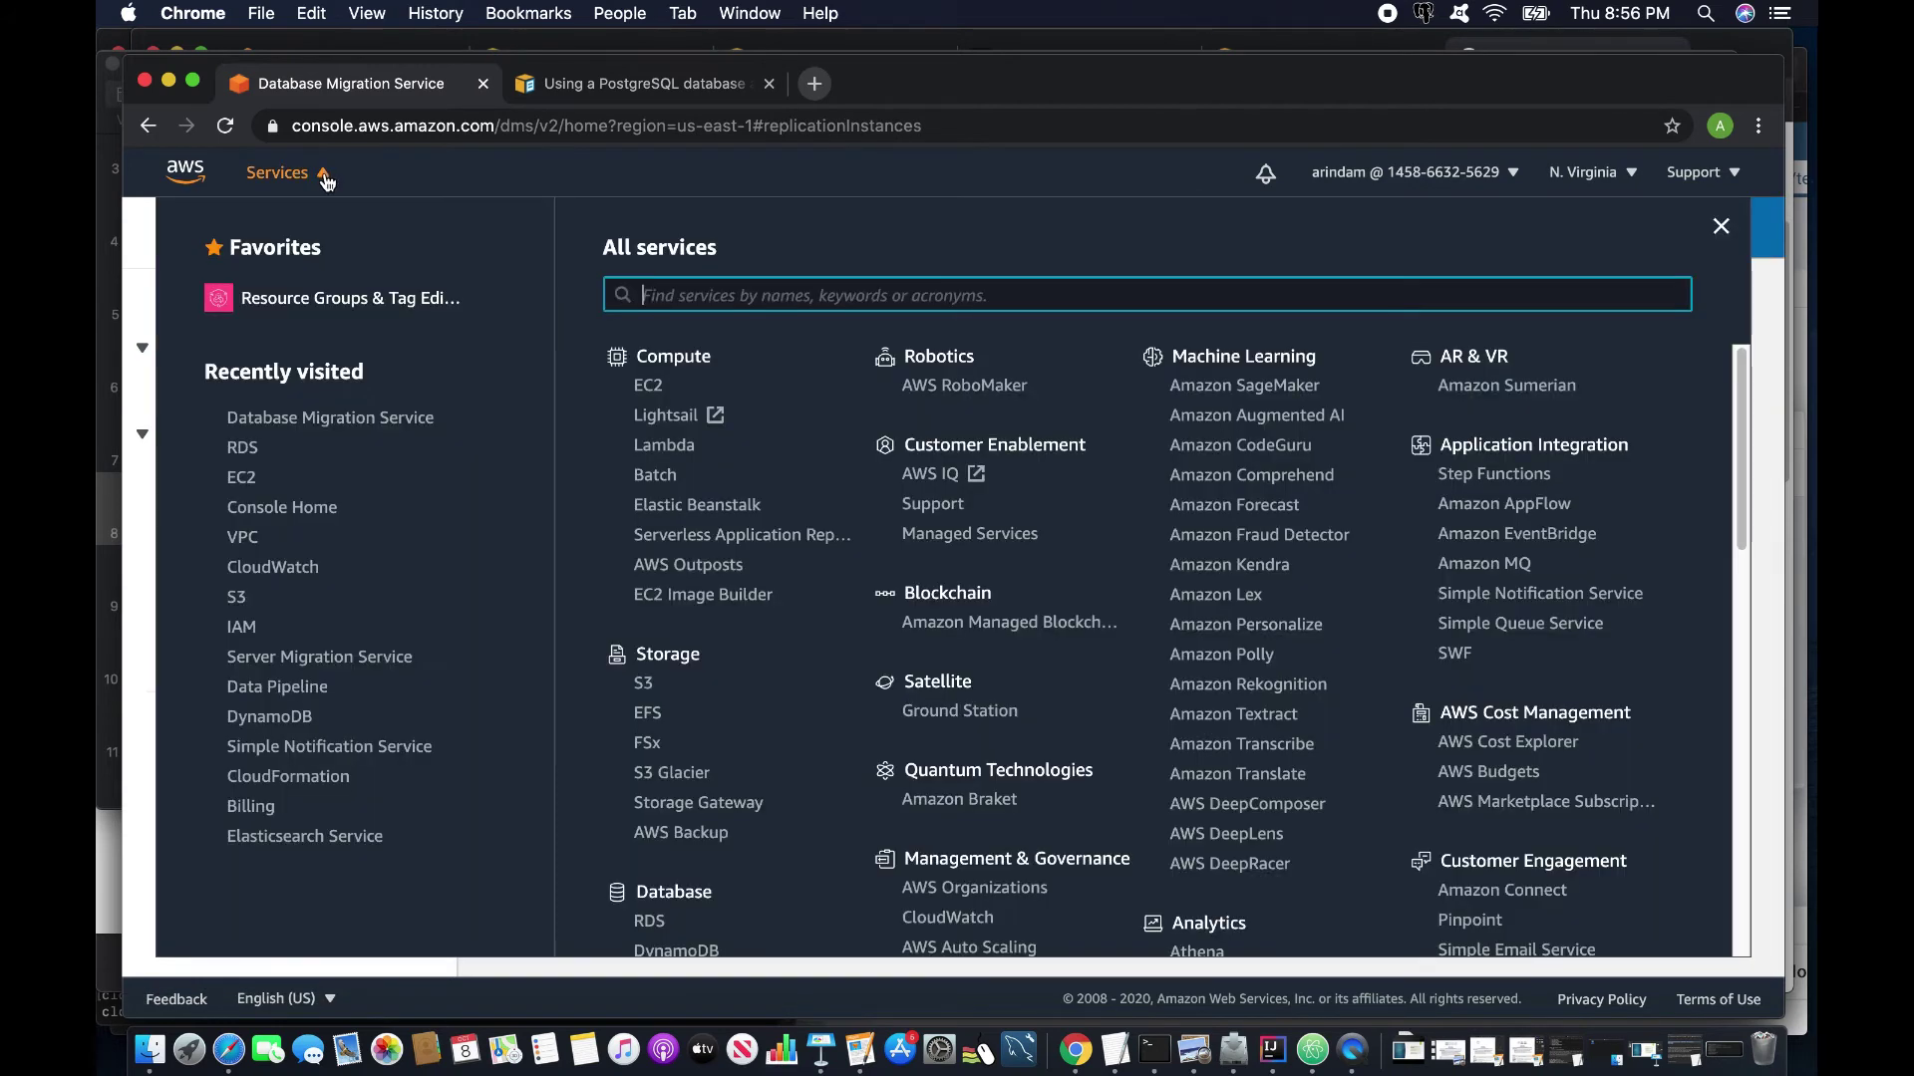
pyautogui.click(242, 447)
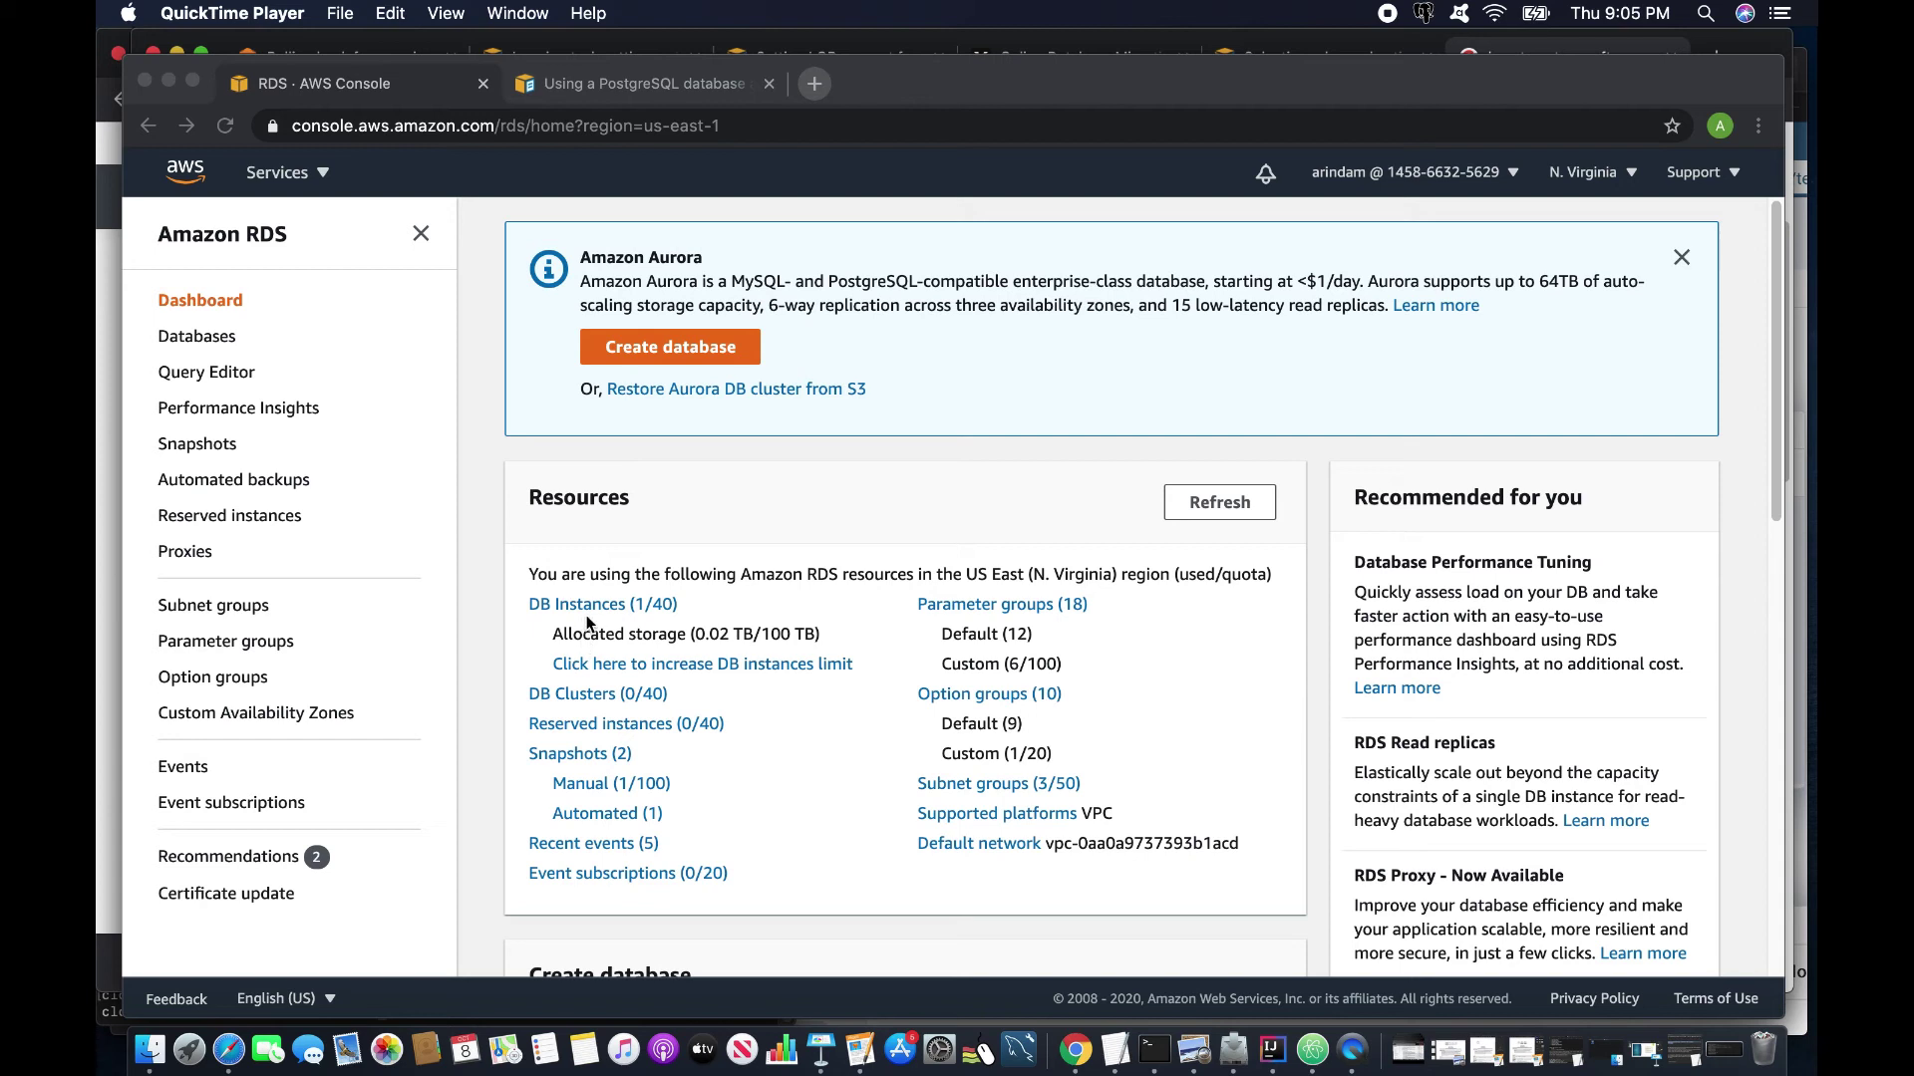
# From RDS DB instances, copy database-1's endpoint address, then return to DMS.
pyautogui.click(604, 612)
pyautogui.click(604, 608)
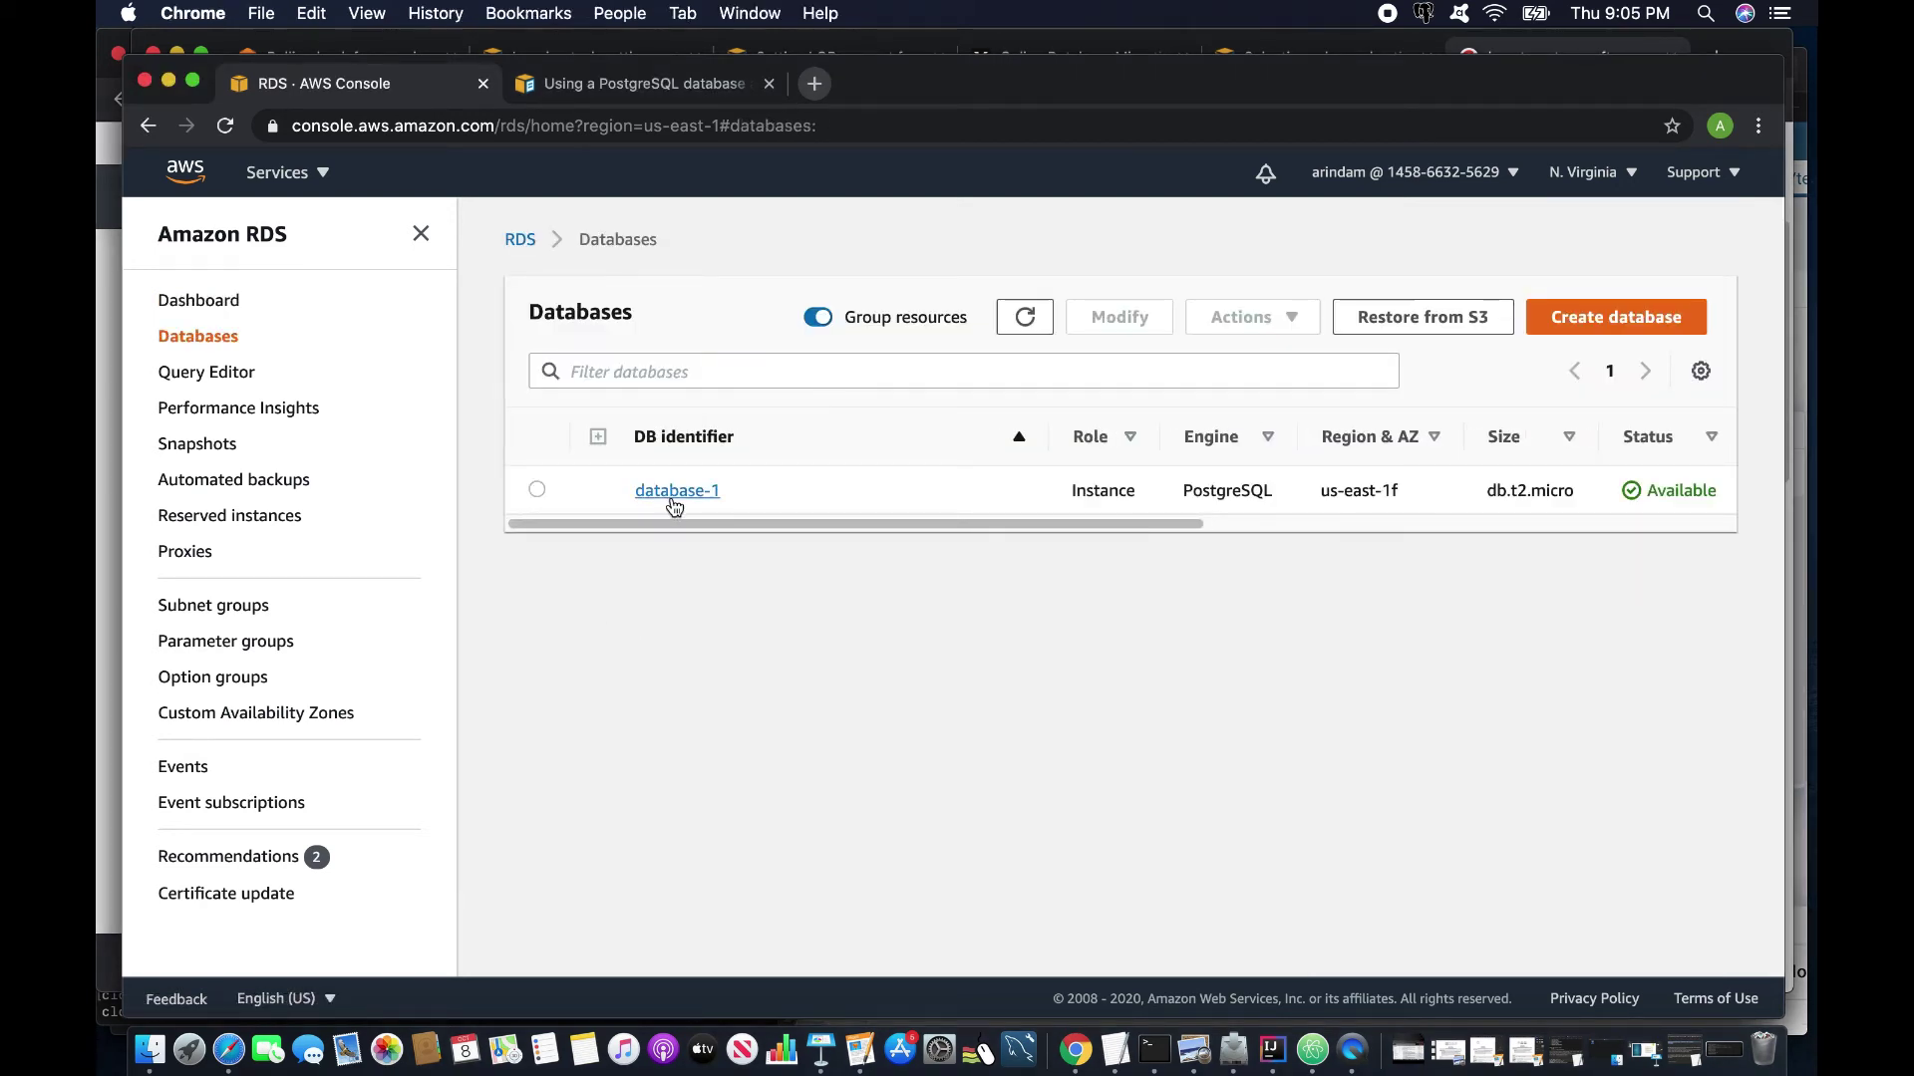
pyautogui.click(673, 491)
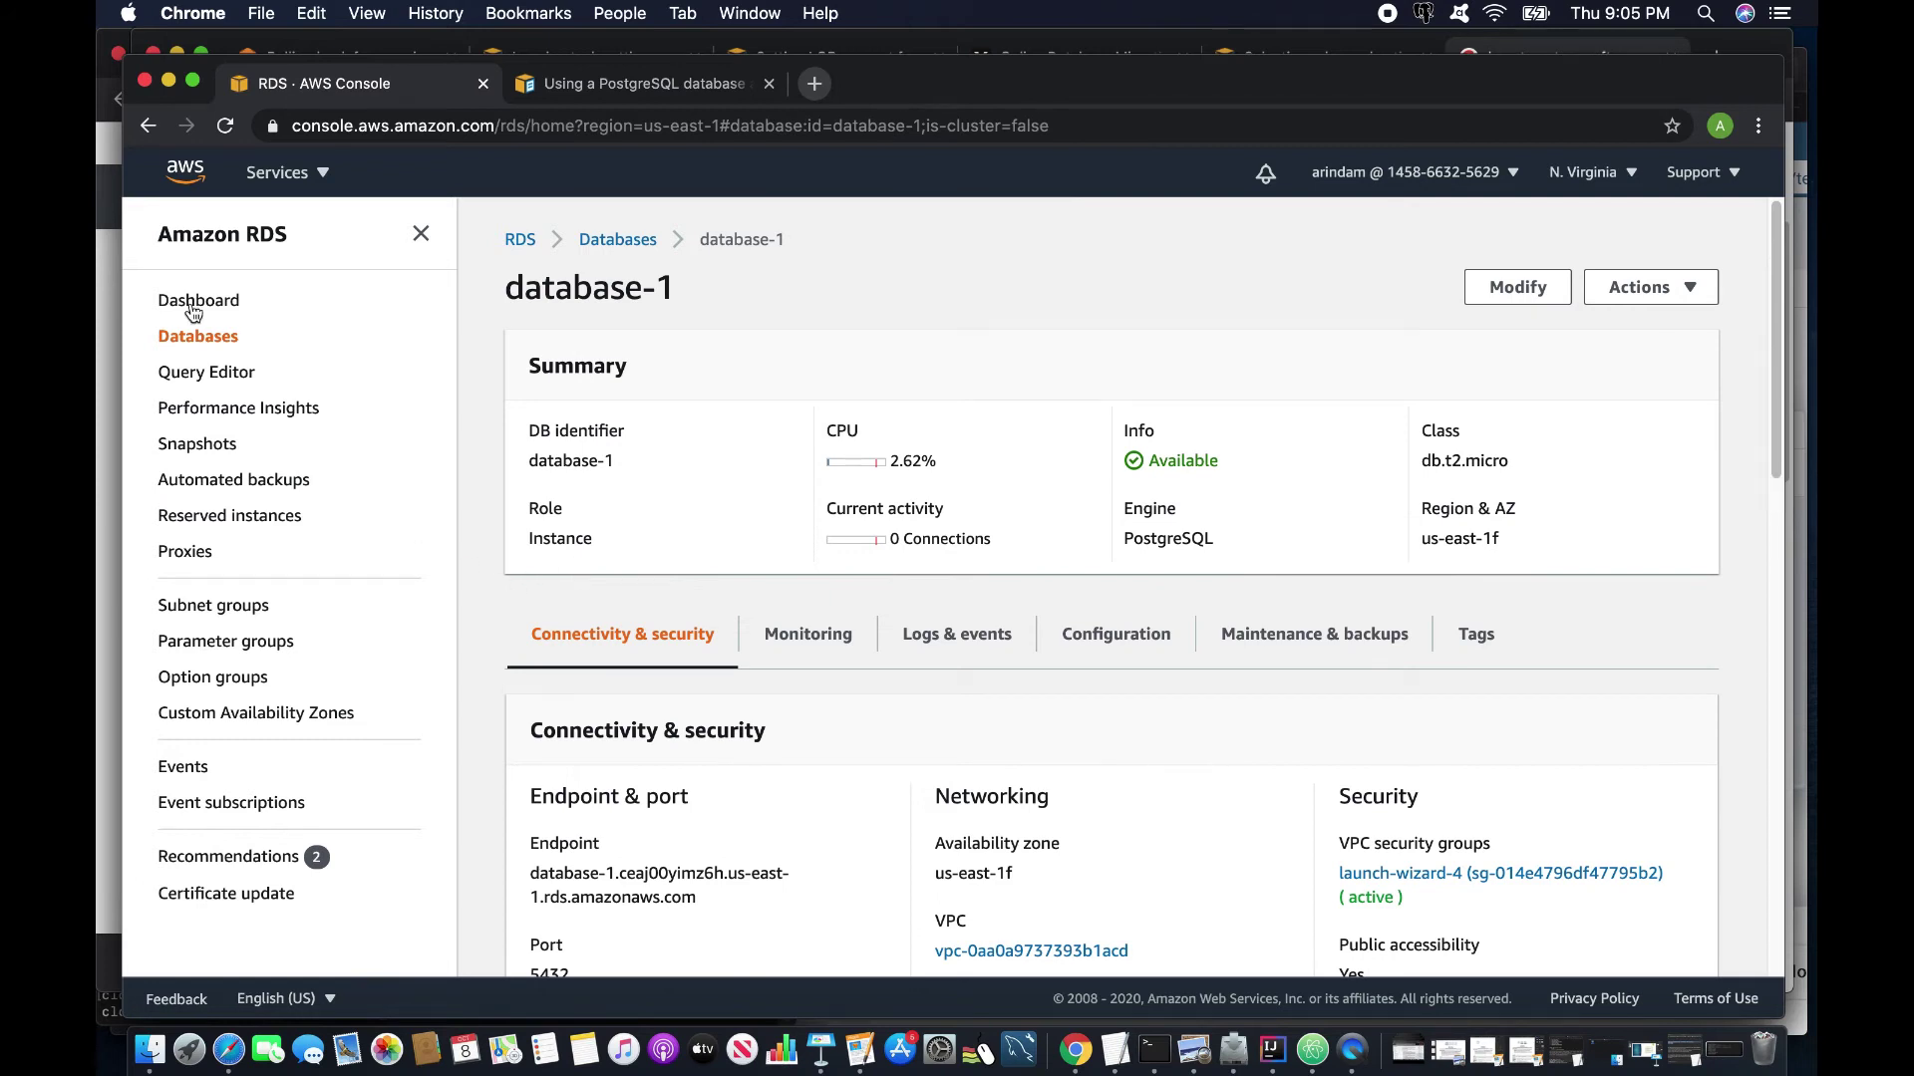
pyautogui.rightClick(314, 80)
pyautogui.press('Escape')
pyautogui.rightClick(594, 882)
pyautogui.click(646, 863)
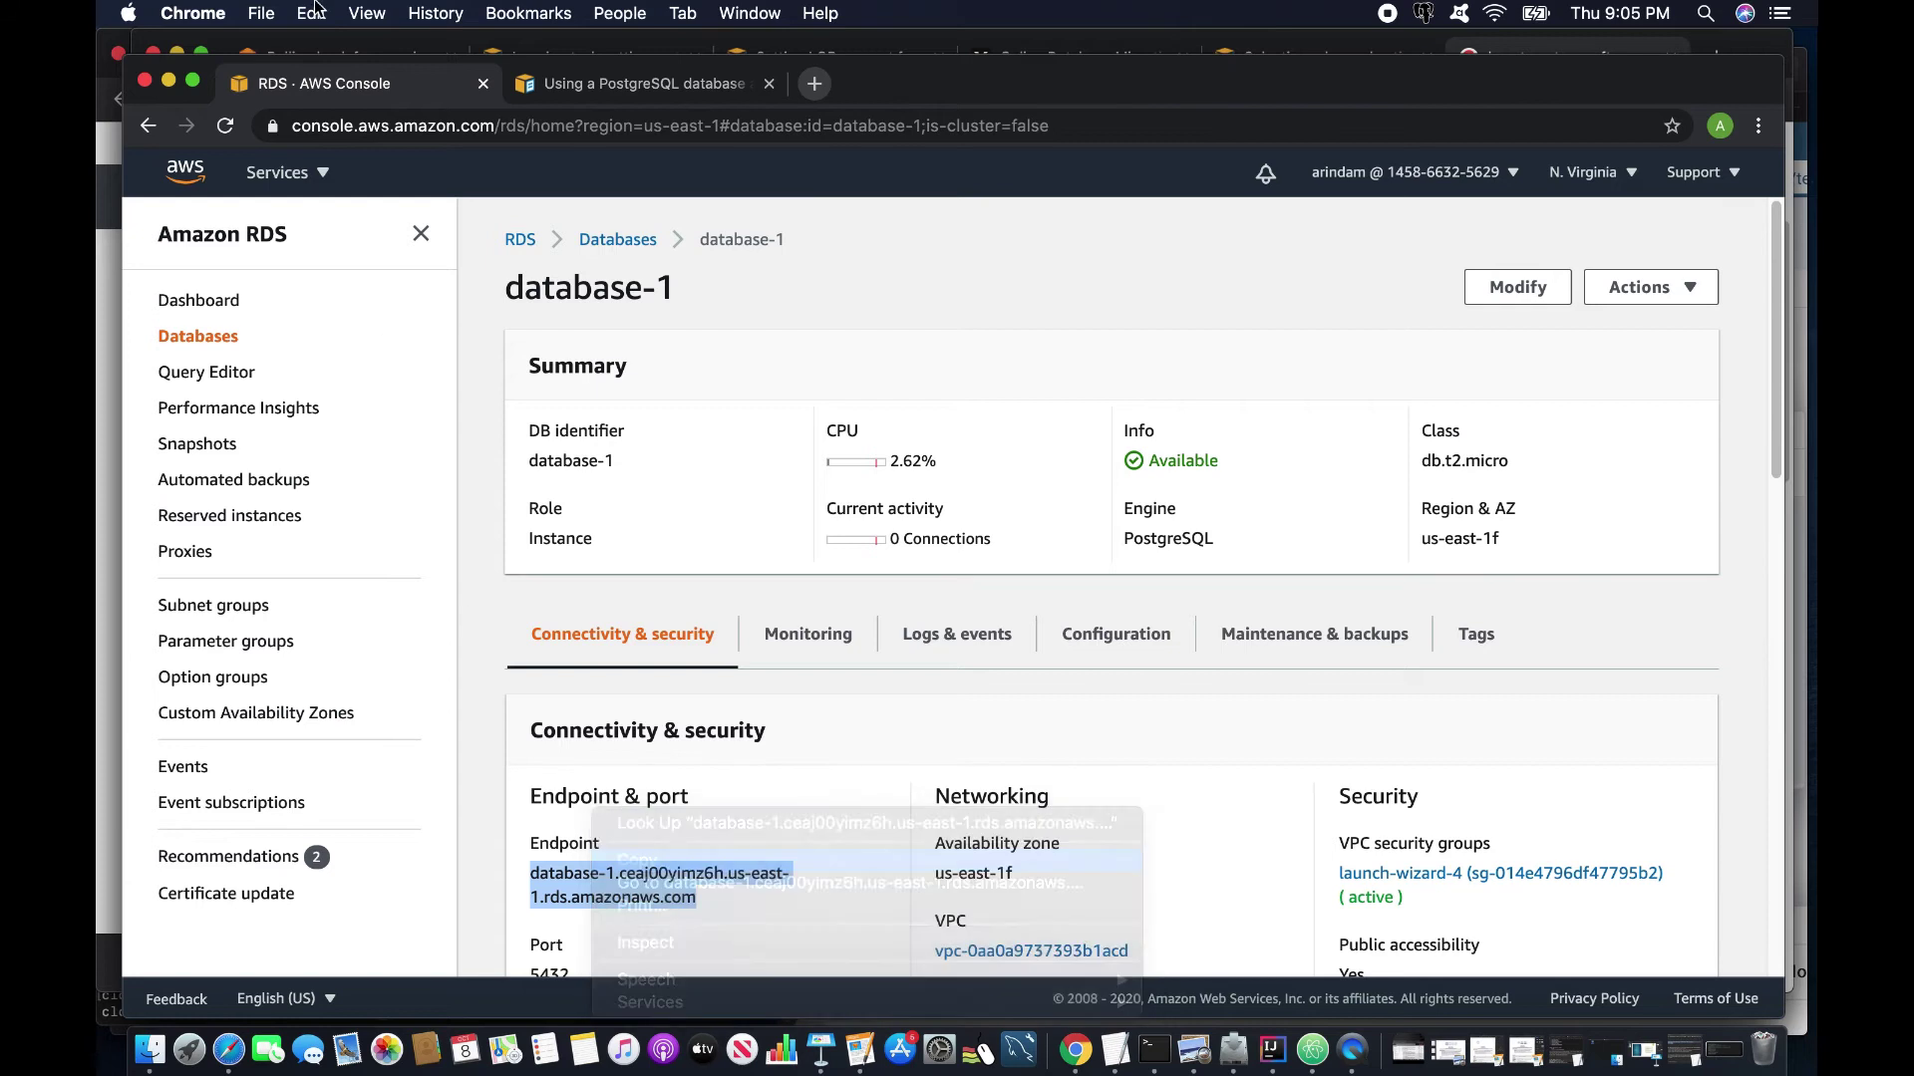
pyautogui.click(319, 177)
pyautogui.click(329, 448)
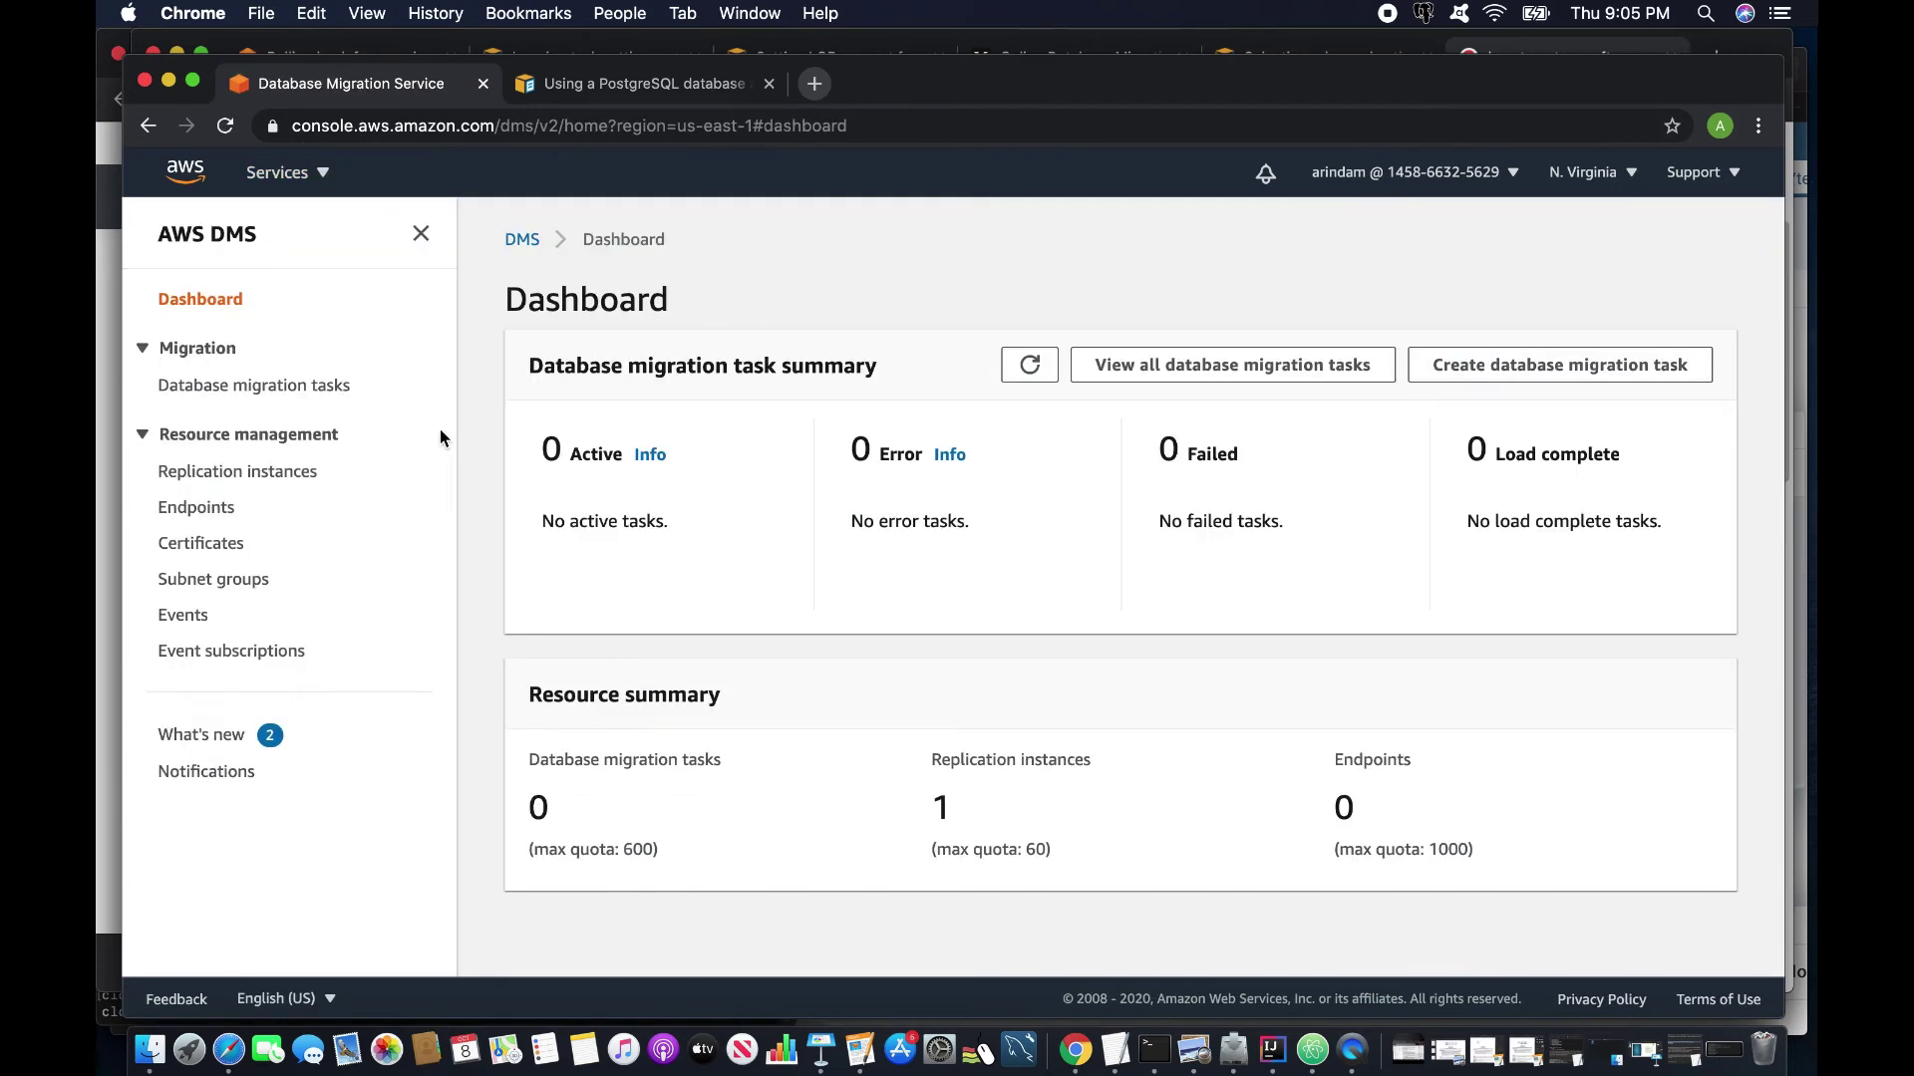
# Start a target endpoint on RDS instance database-1, enter the user's password, and view the PostgreSQL docs.
pyautogui.click(229, 476)
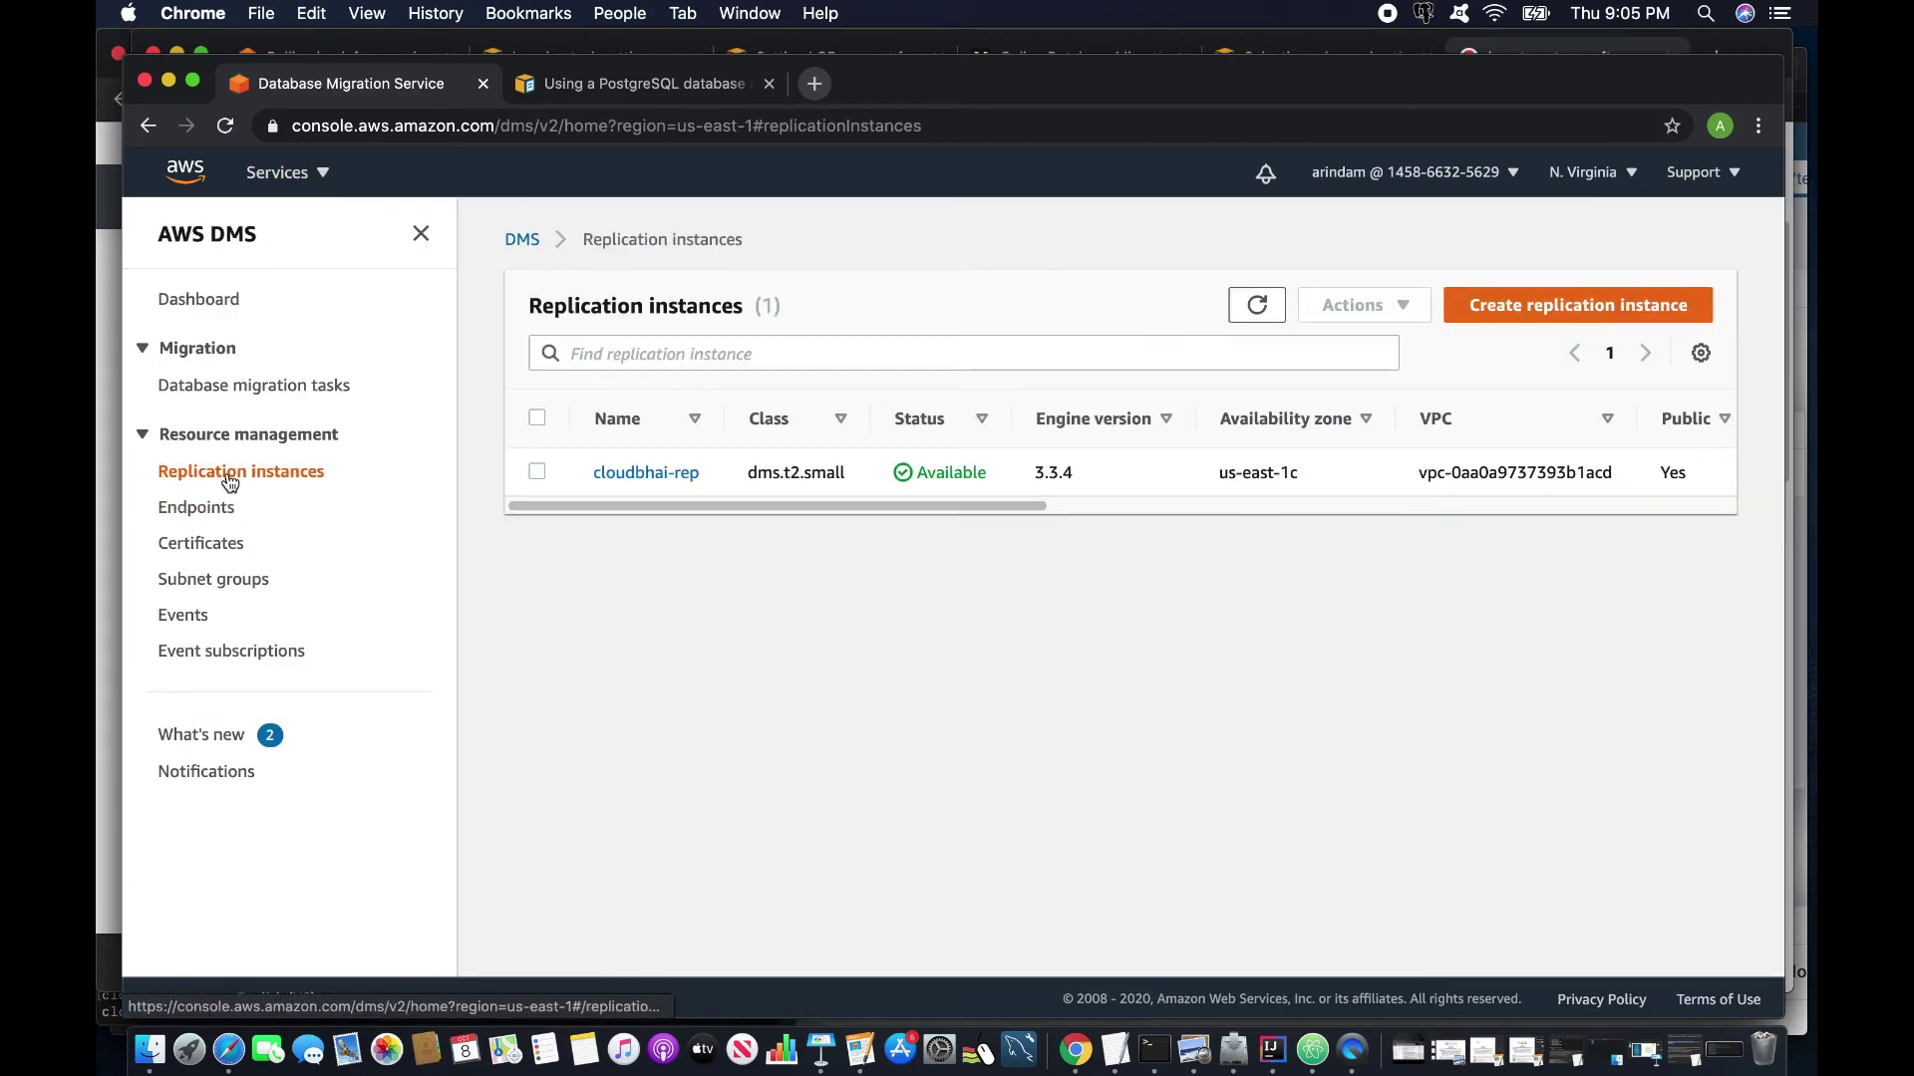
pyautogui.click(212, 510)
pyautogui.click(1609, 309)
pyautogui.click(1027, 467)
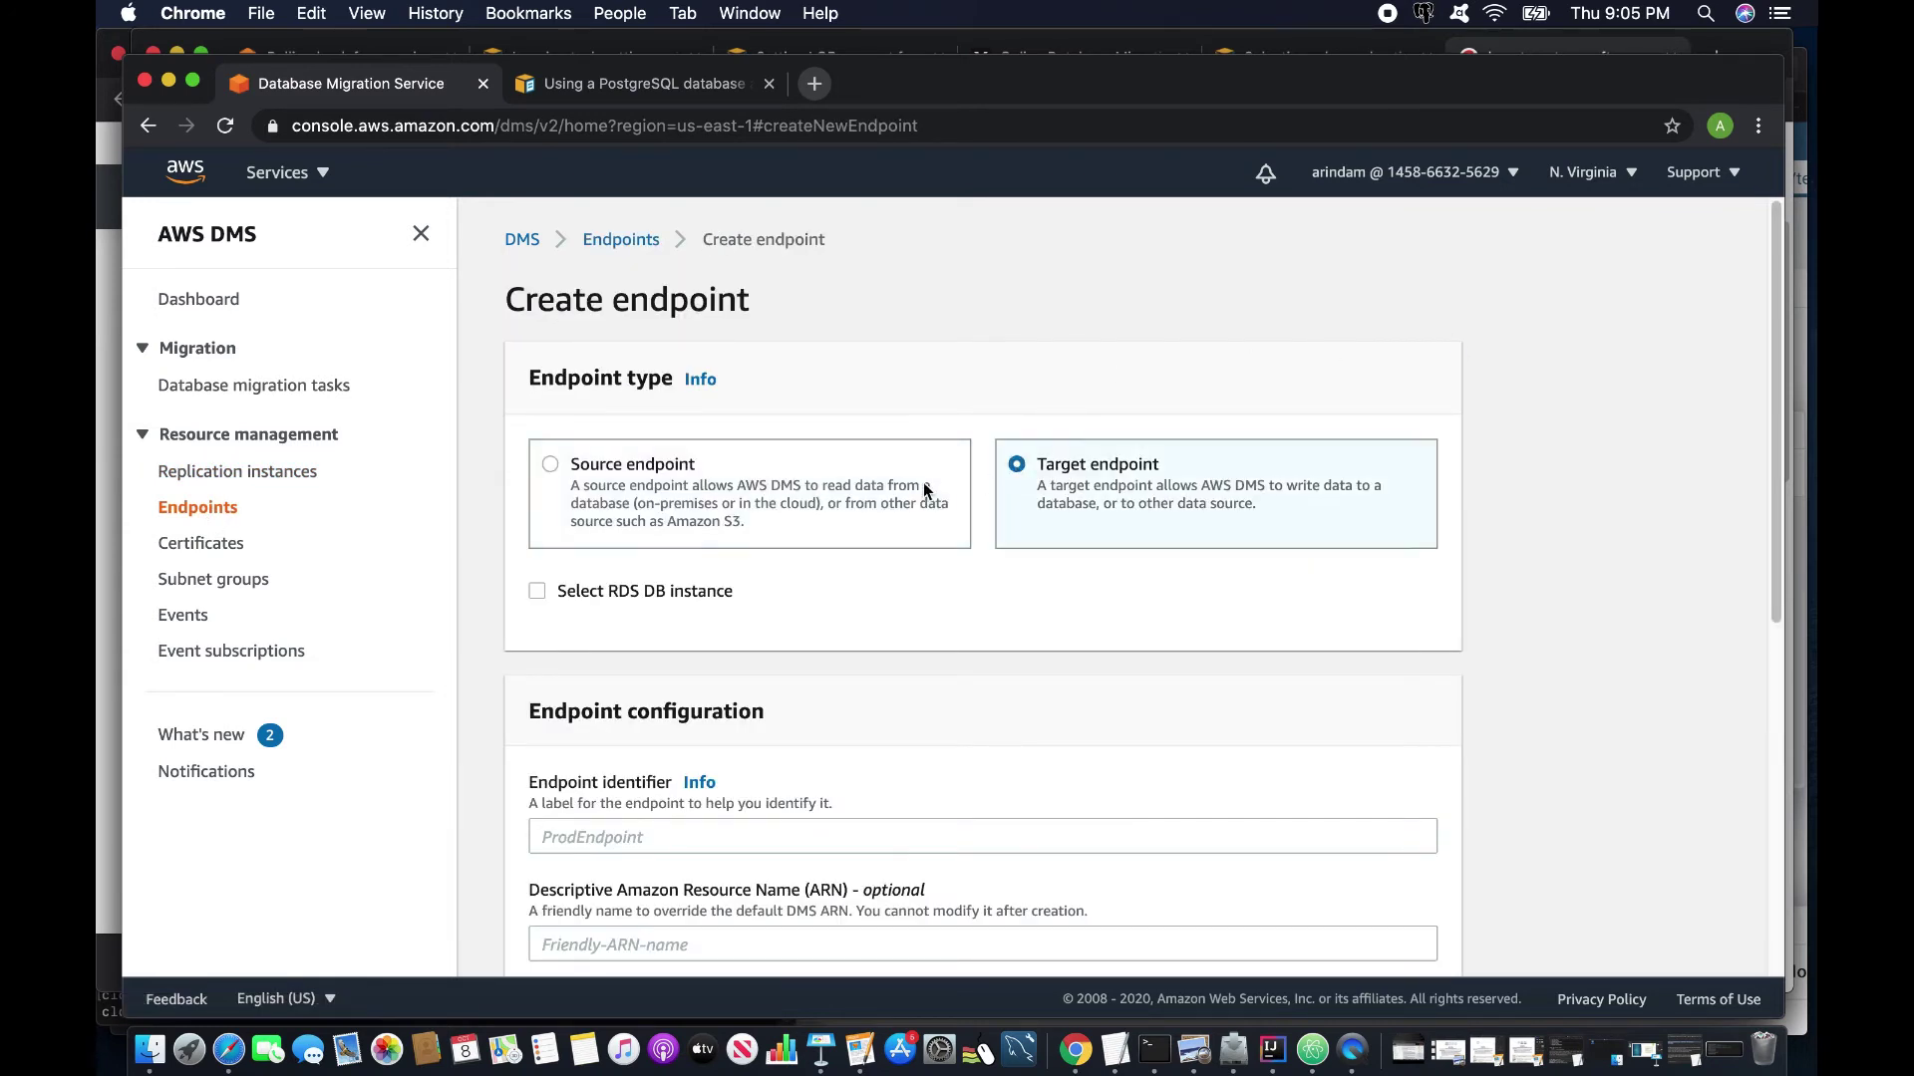
pyautogui.click(537, 592)
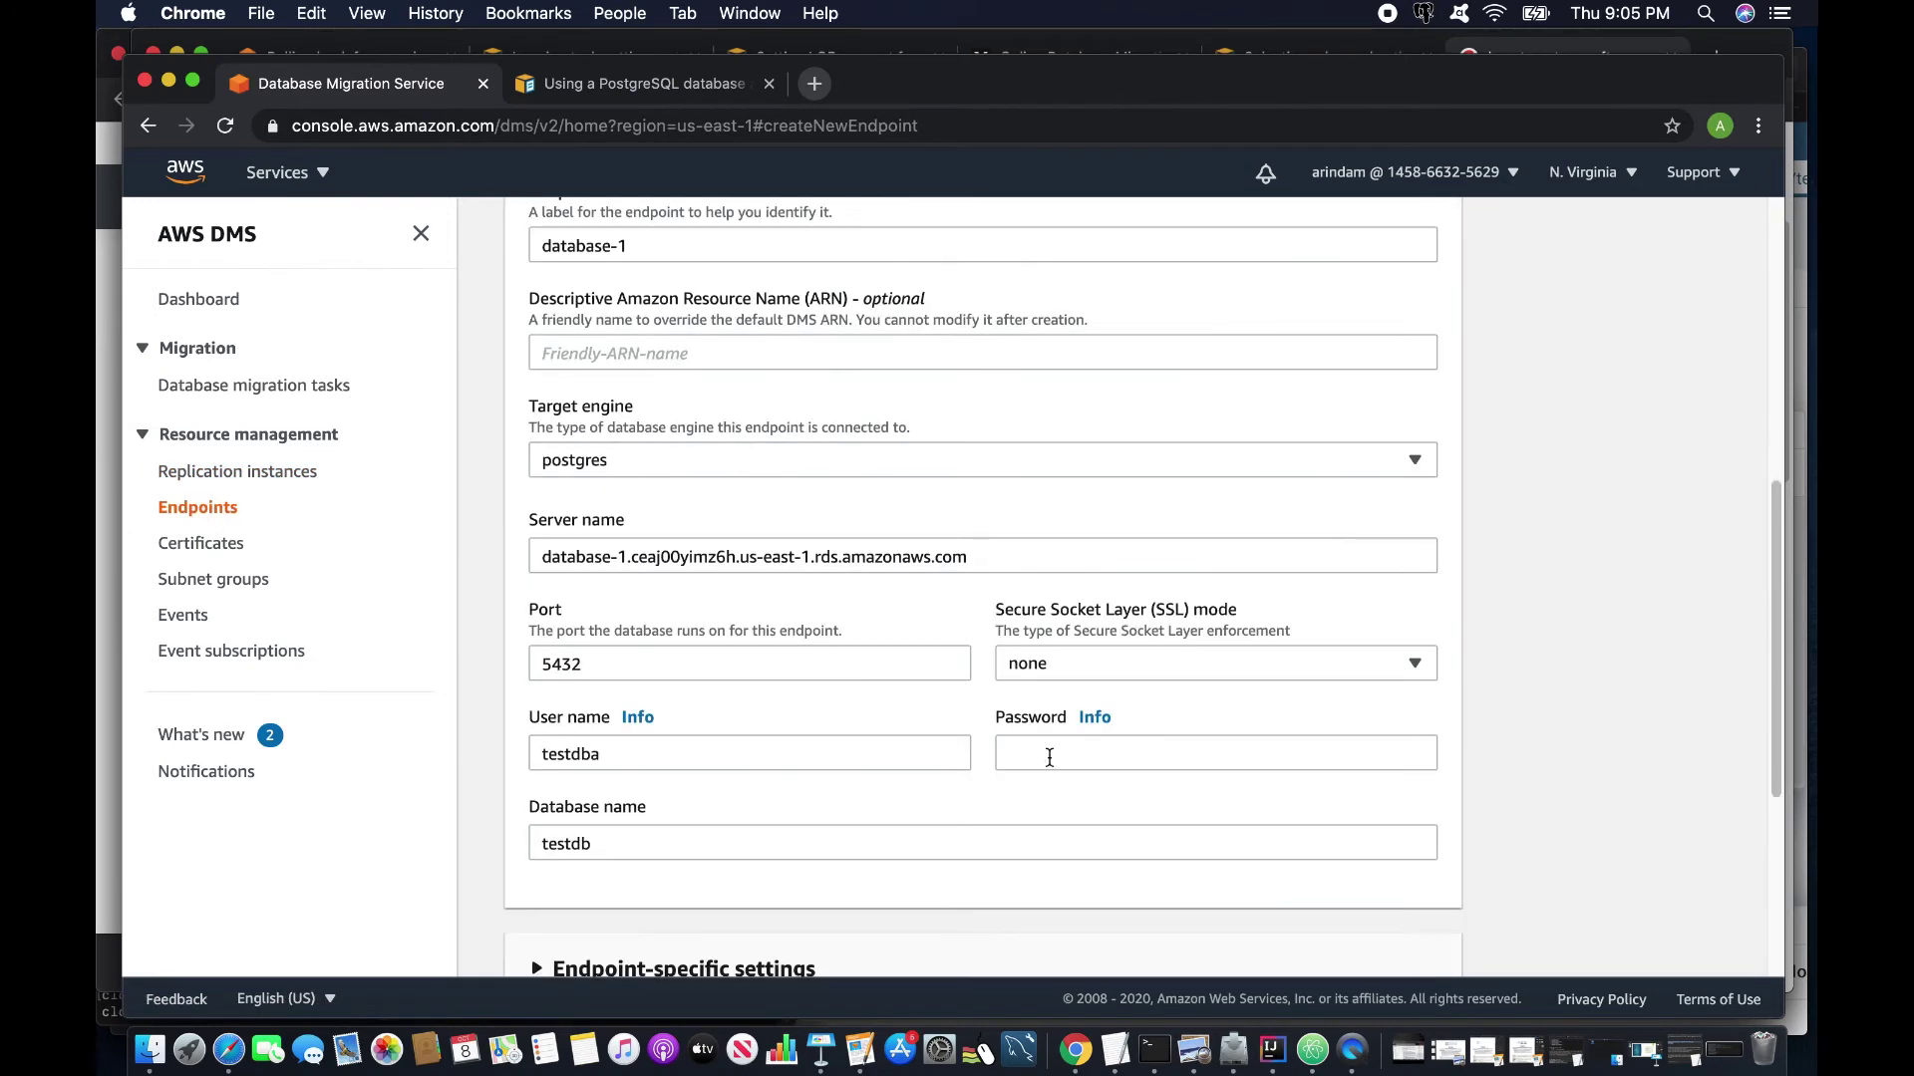
pyautogui.click(1216, 756)
pyautogui.write('••••••••••')
pyautogui.scroll(-5, 1144, 703)
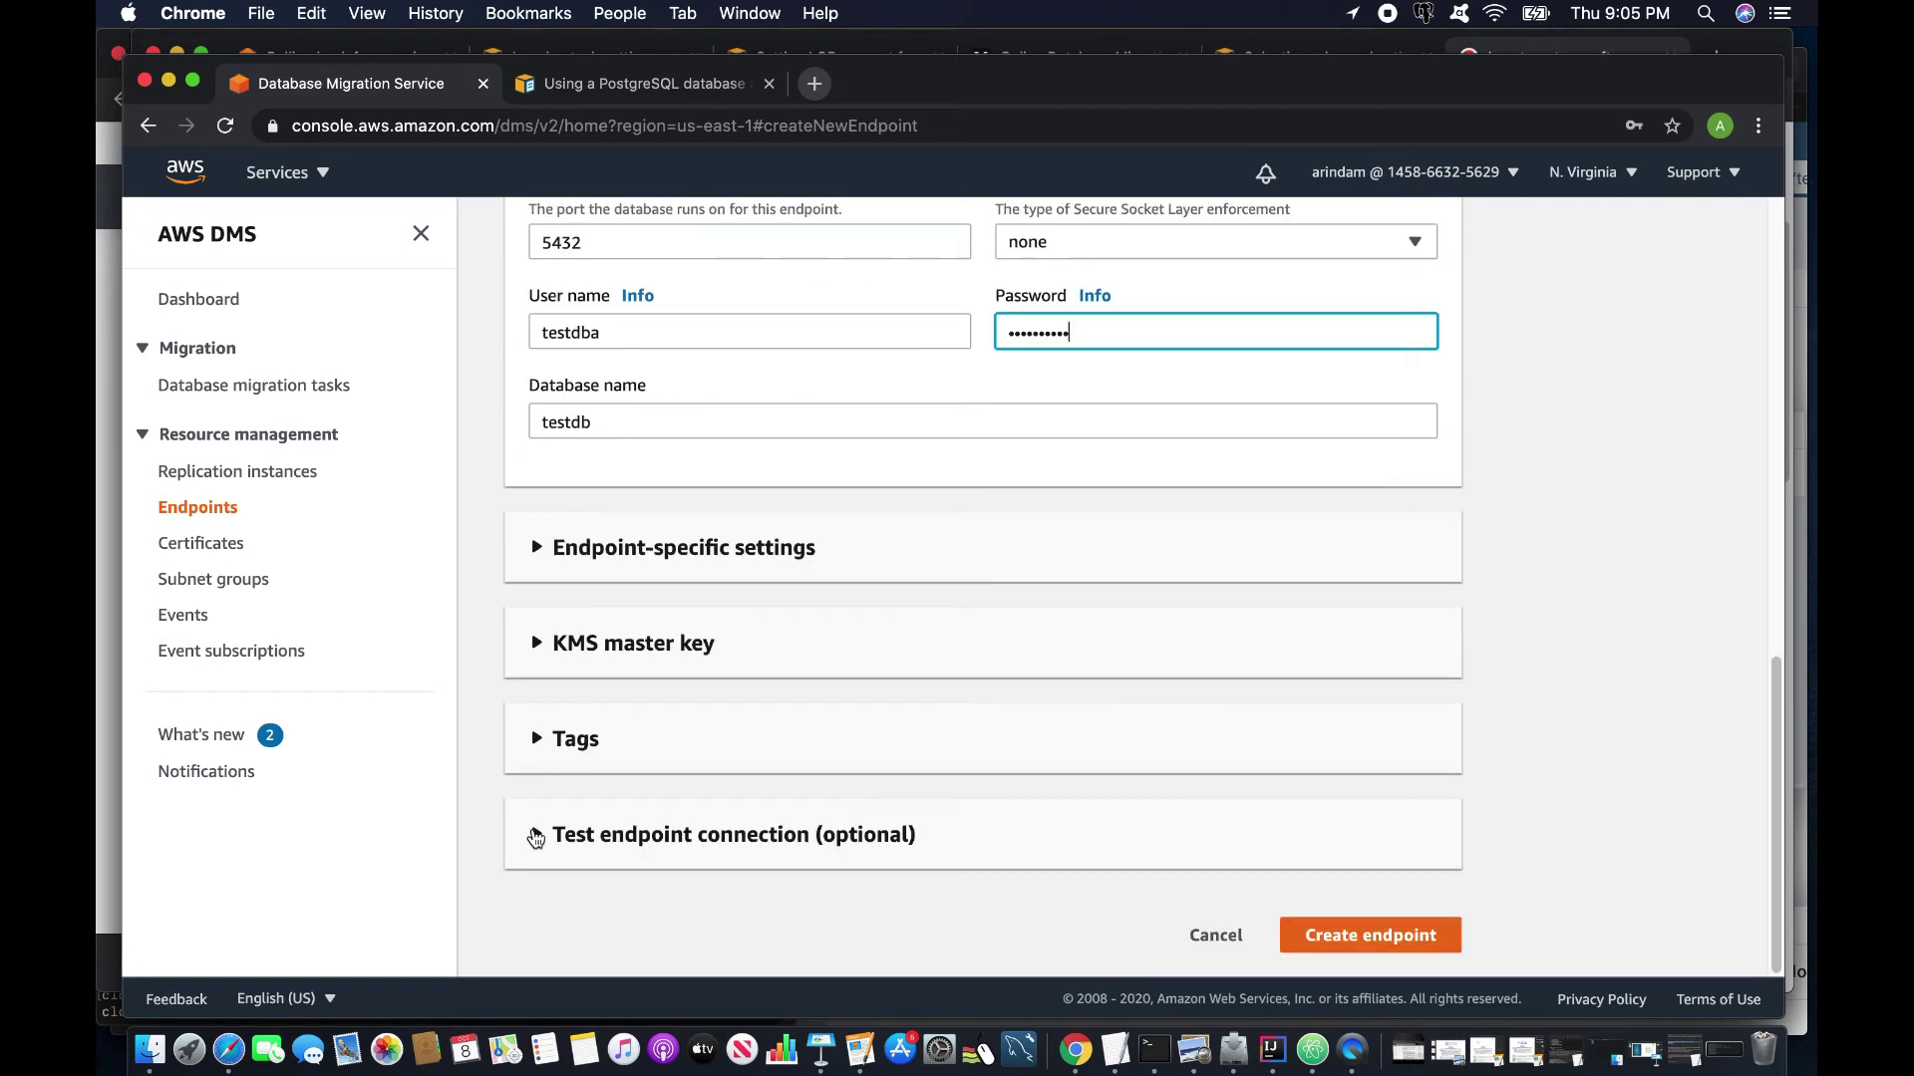
pyautogui.click(630, 86)
pyautogui.scroll(-3, 362, 716)
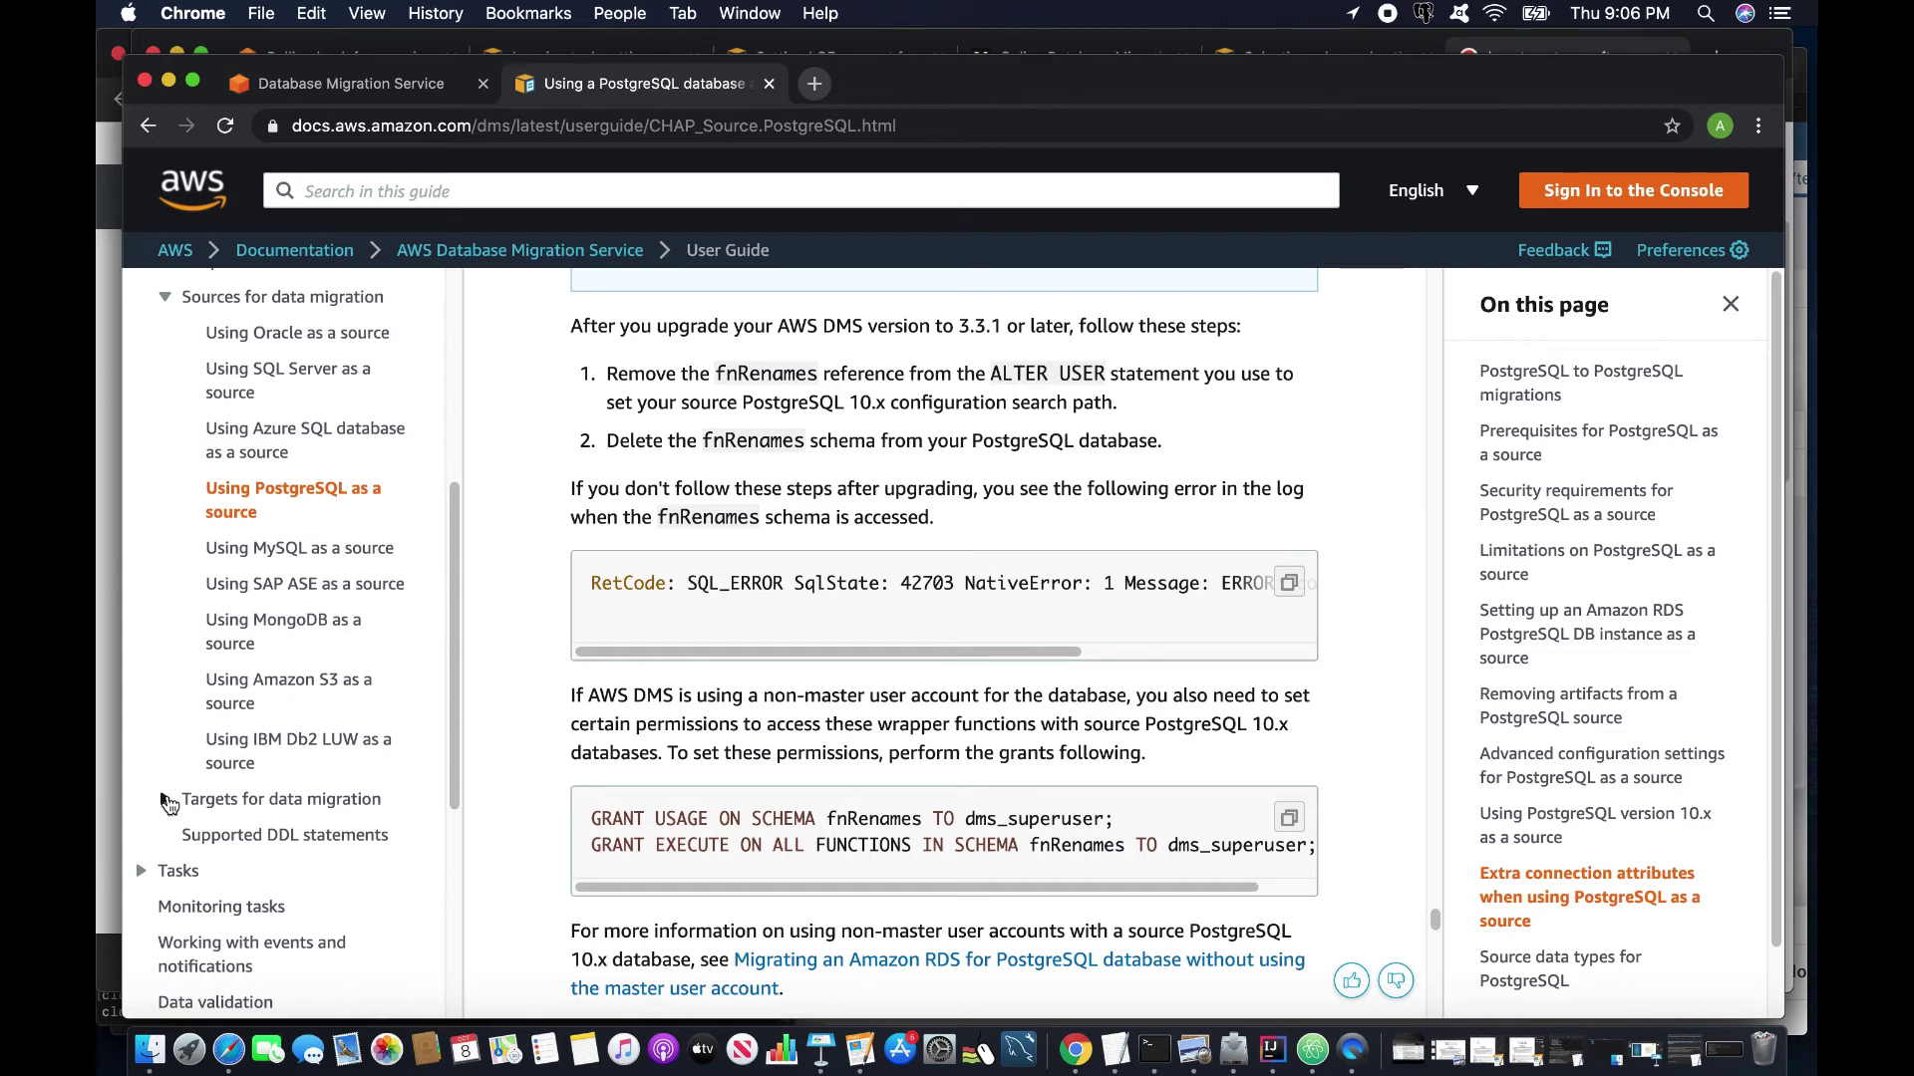
# Open the 'Using PostgreSQL as a target' guide under Targets for data migration.
pyautogui.click(166, 801)
pyautogui.scroll(-5, 329, 817)
pyautogui.scroll(-3, 369, 802)
pyautogui.click(299, 402)
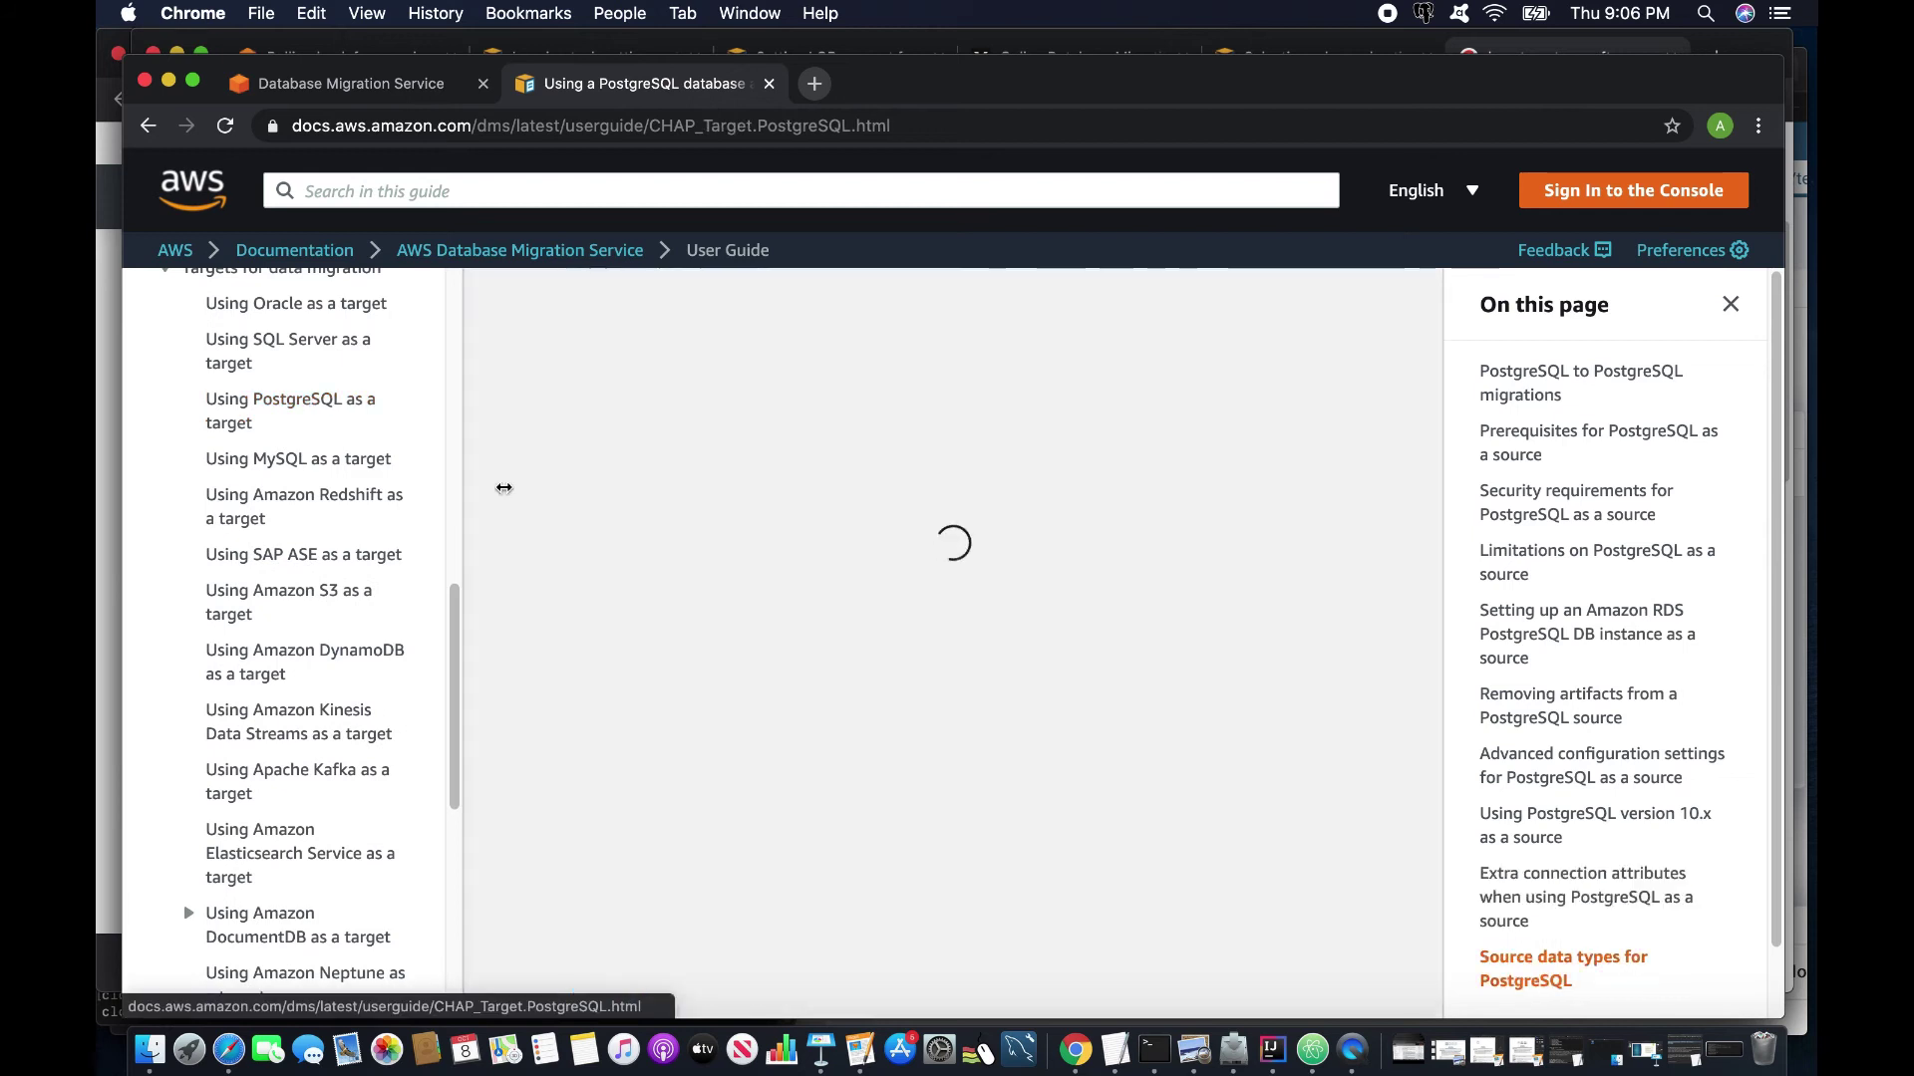
pyautogui.scroll(-15, 888, 738)
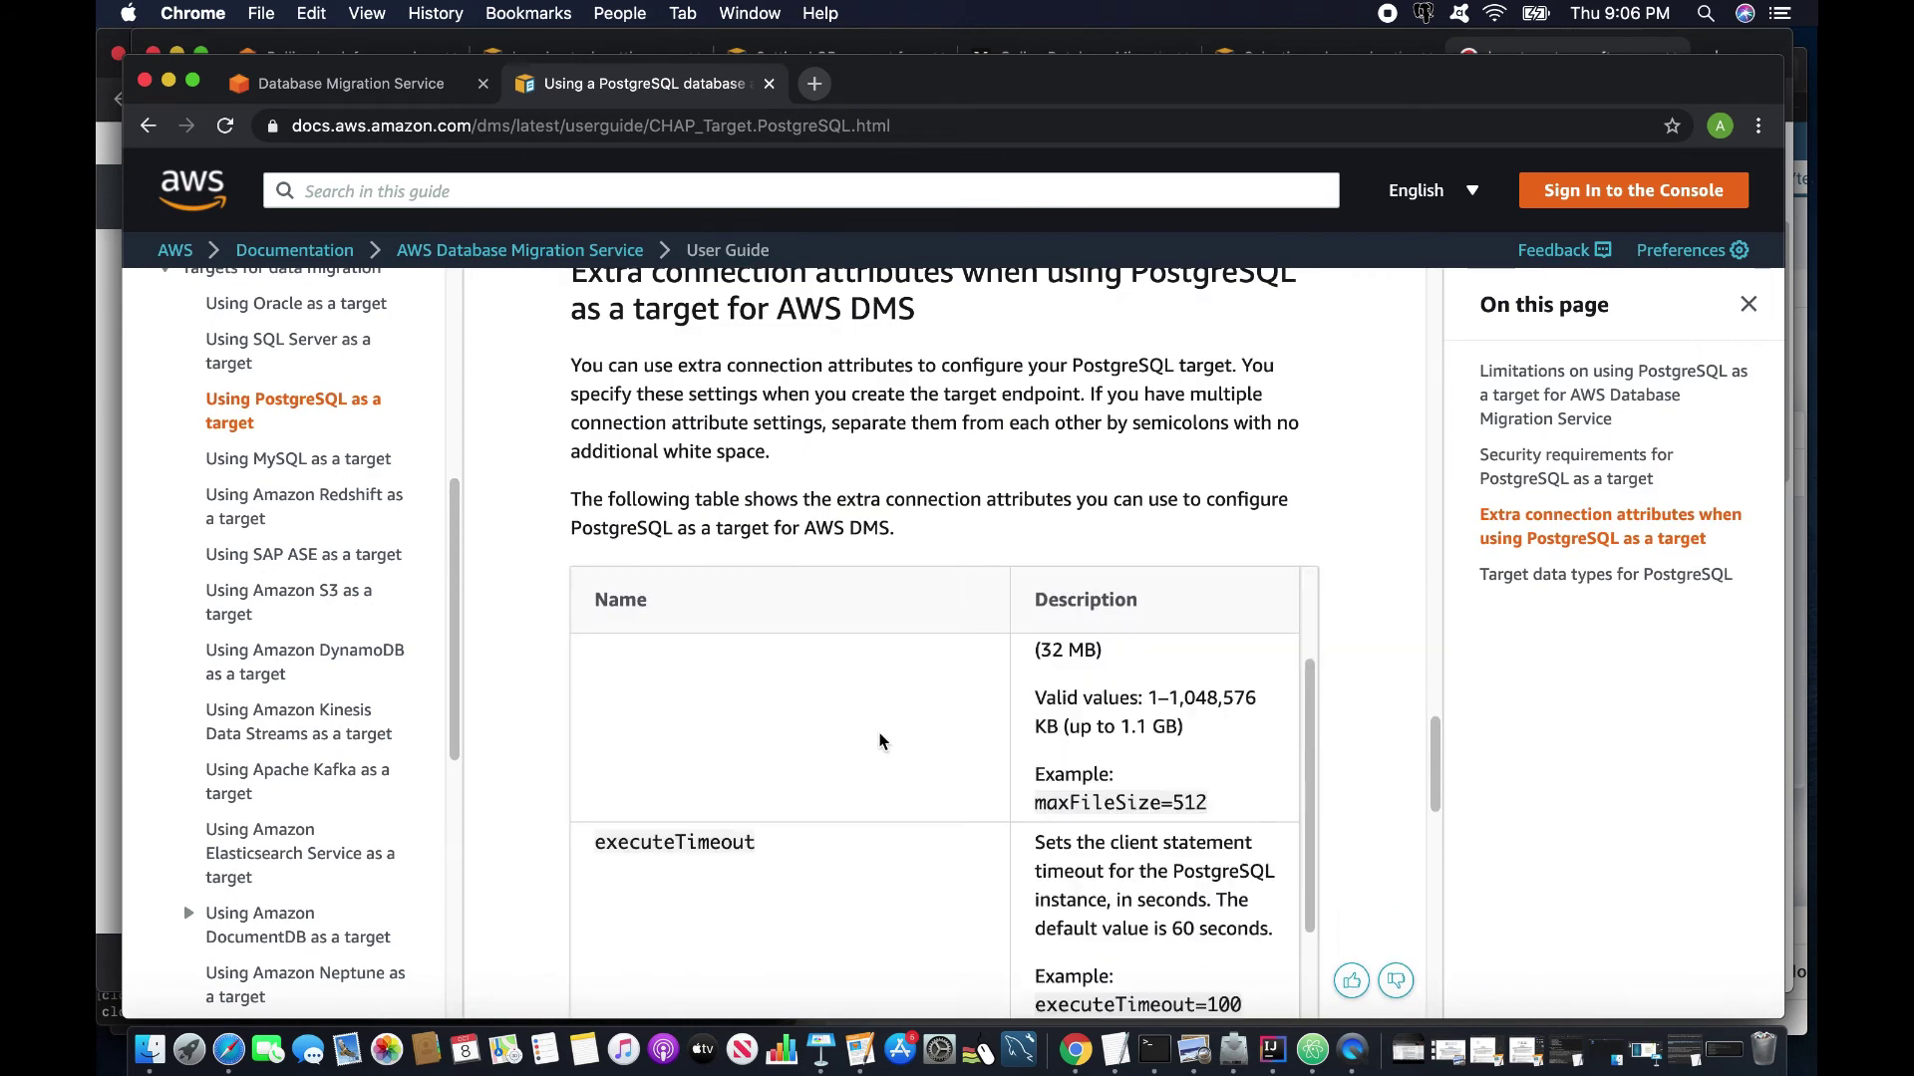
pyautogui.scroll(3, 879, 741)
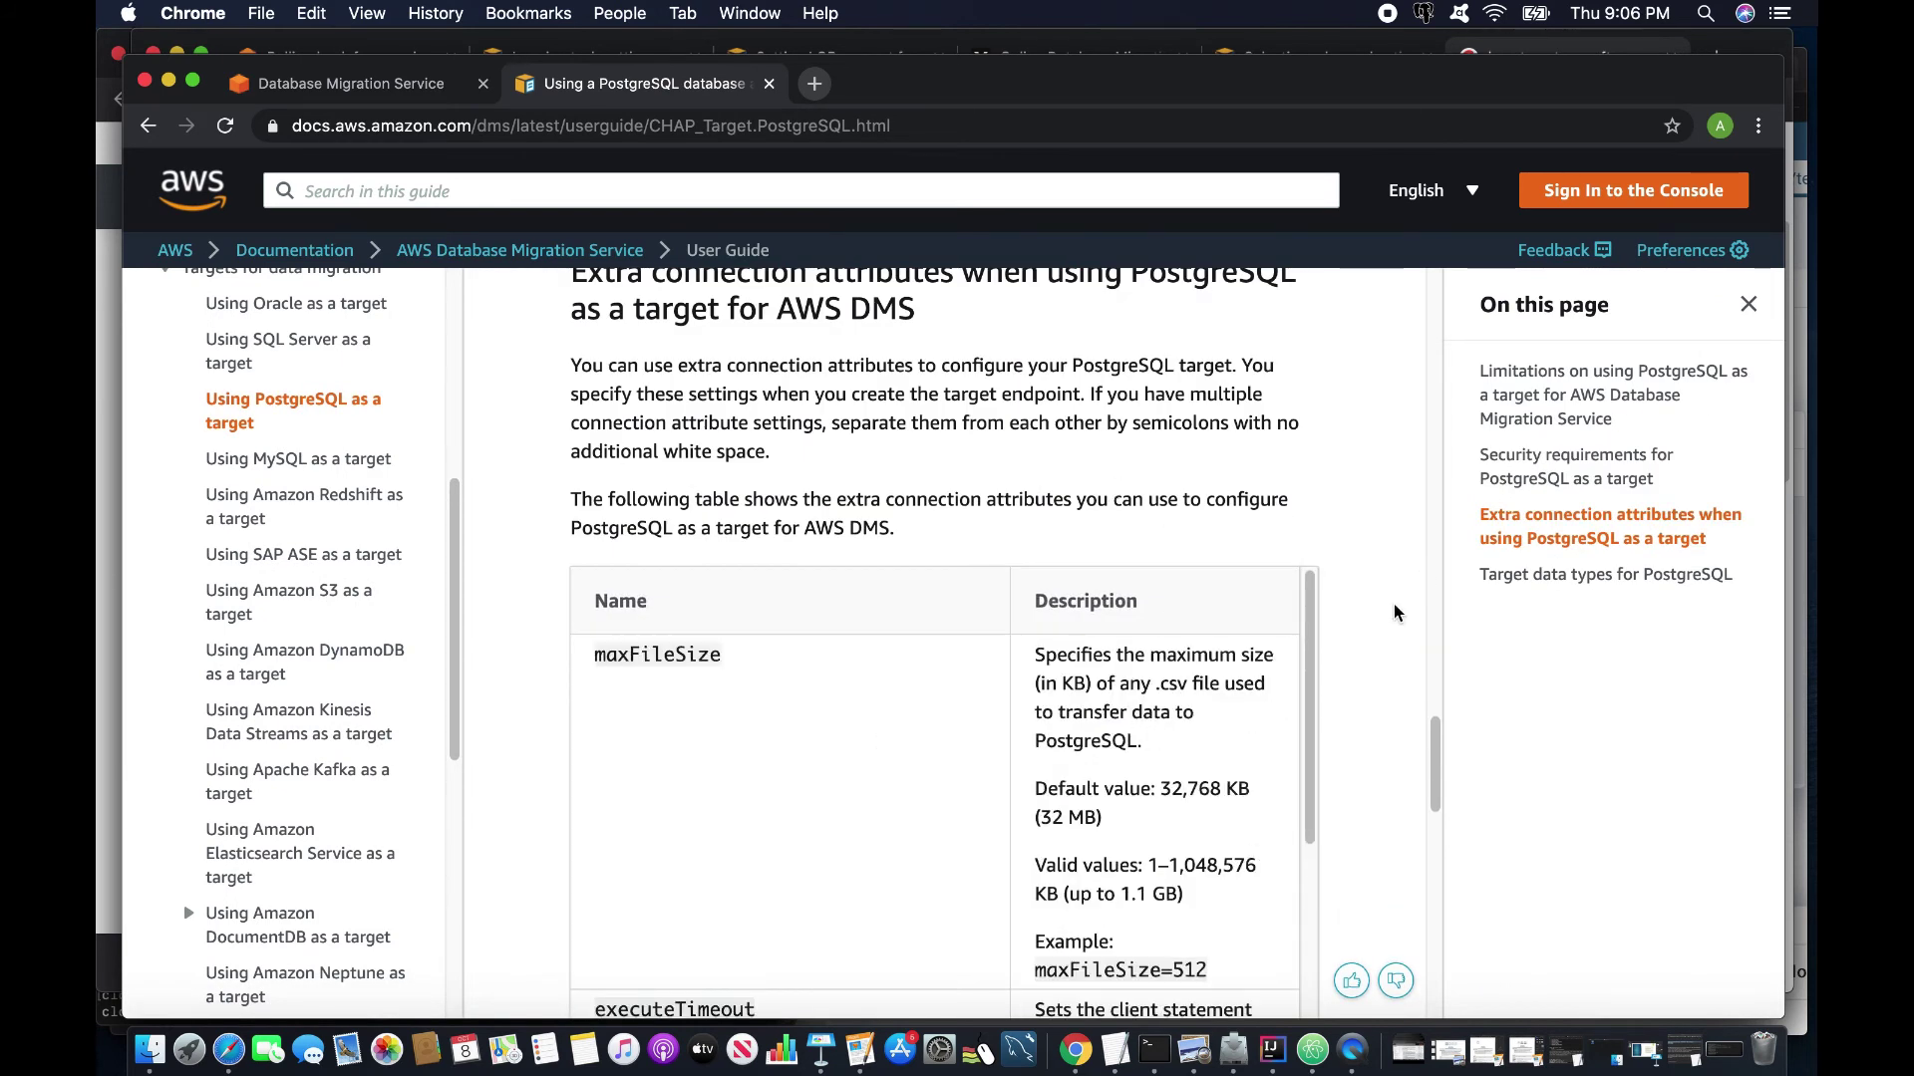
pyautogui.scroll(-1, 1340, 698)
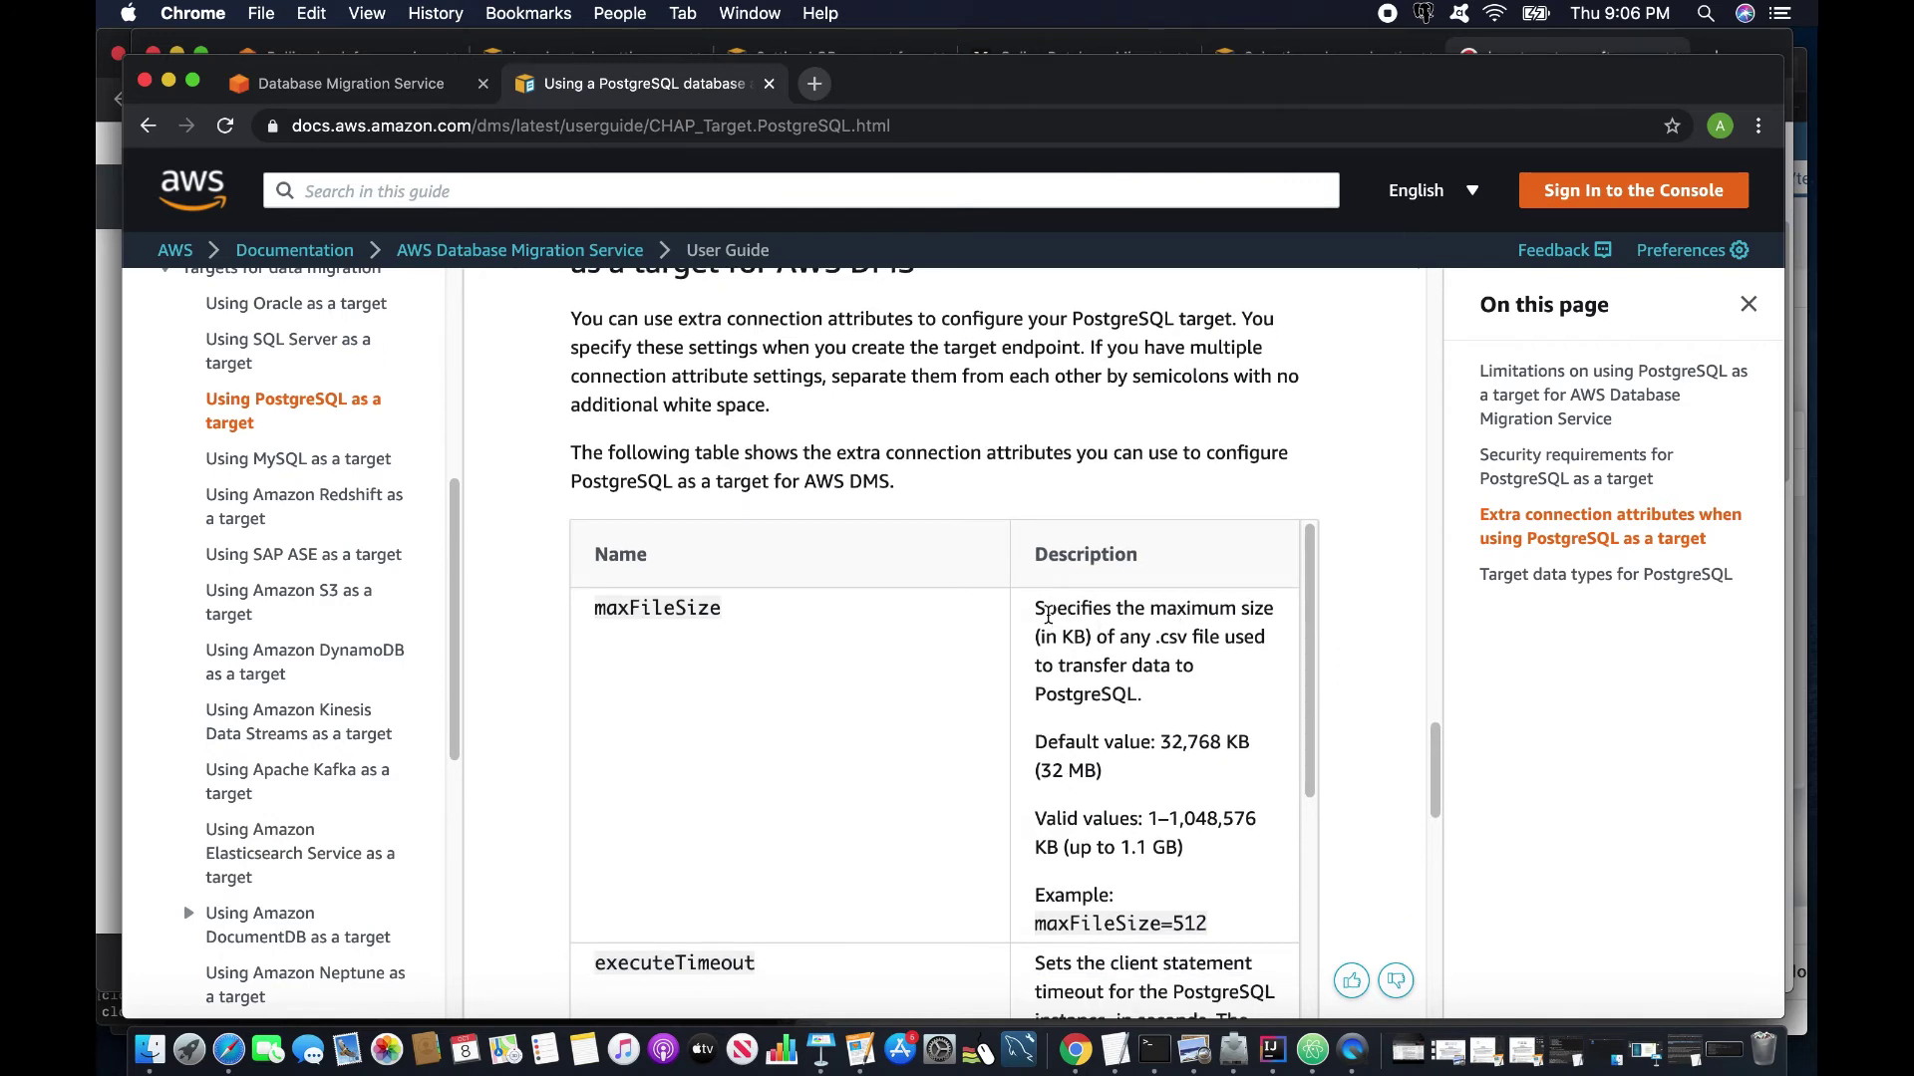
# Copy afterConnectScript=SET session_replication_role='replica' and return to the endpoint form.
pyautogui.moveTo(1047, 616); pyautogui.dragTo(1352, 690)
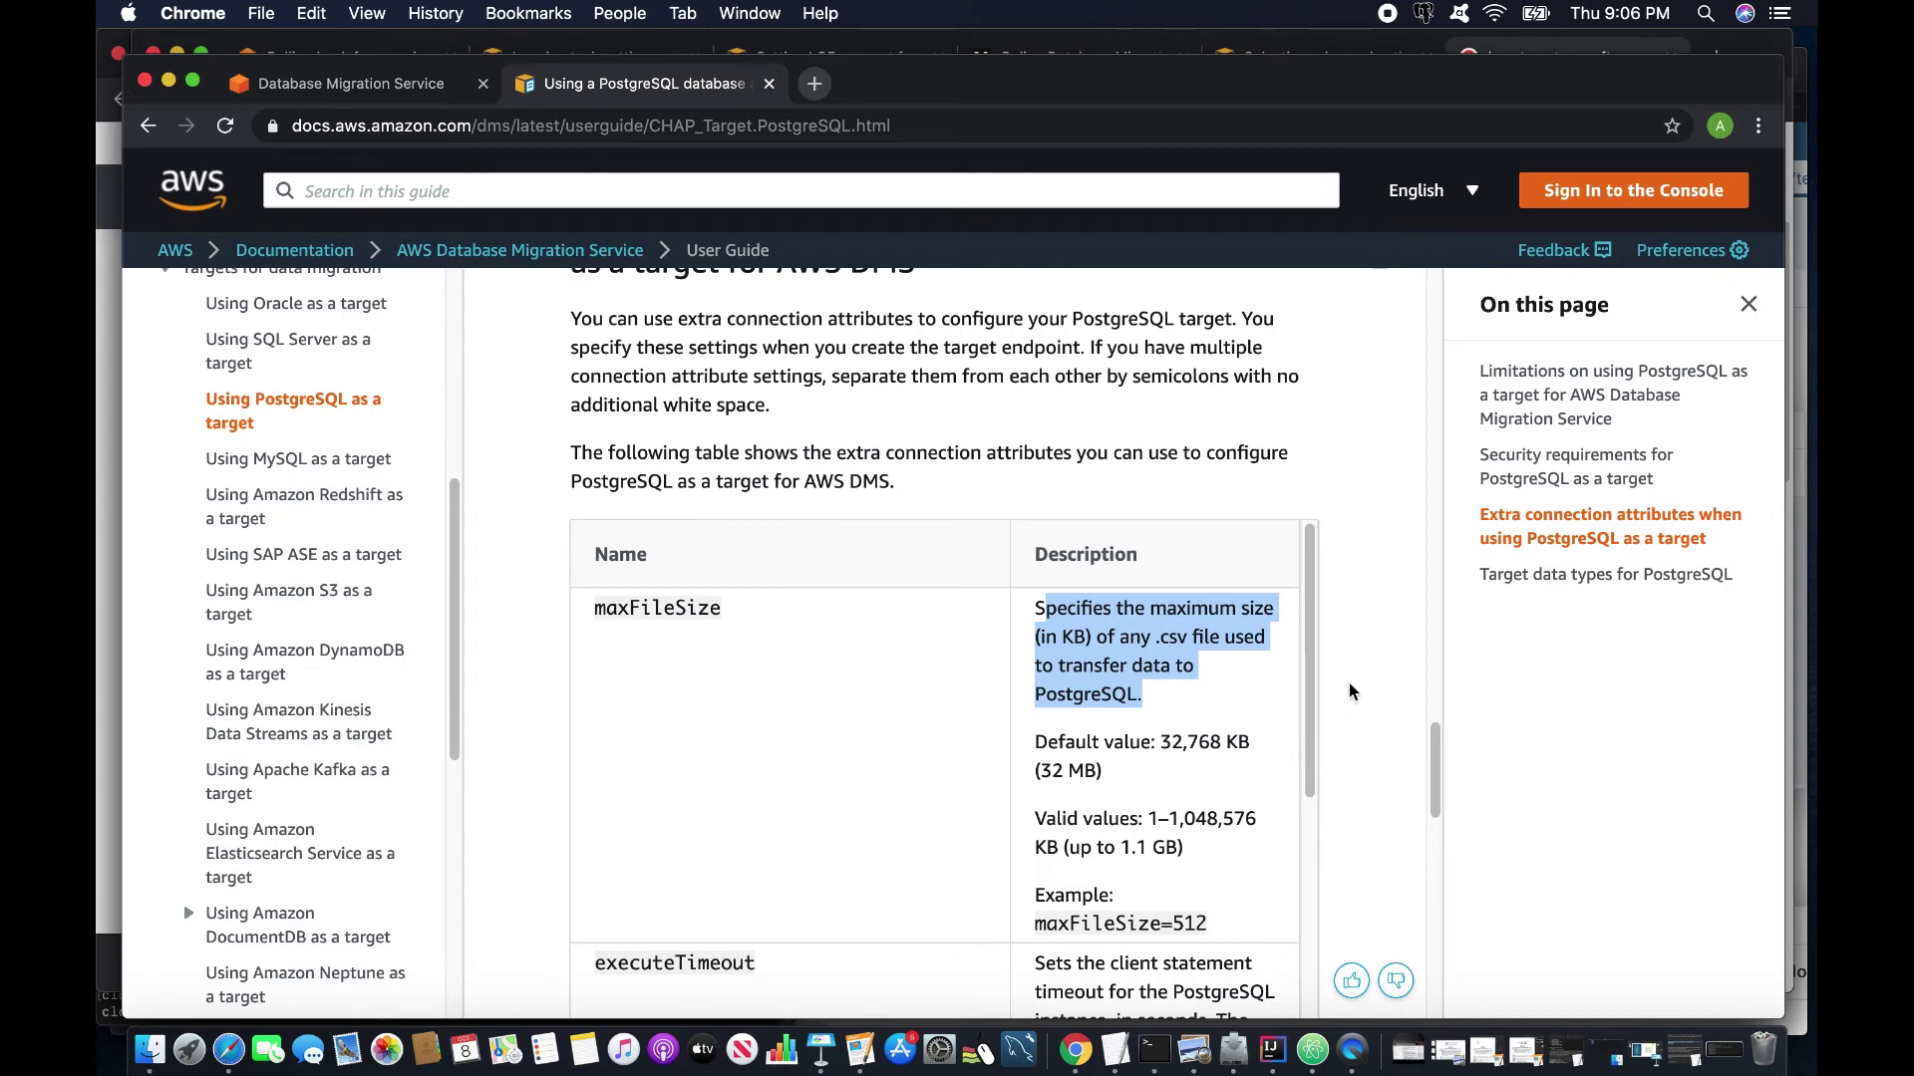
pyautogui.click(1352, 691)
pyautogui.scroll(-5, 1206, 697)
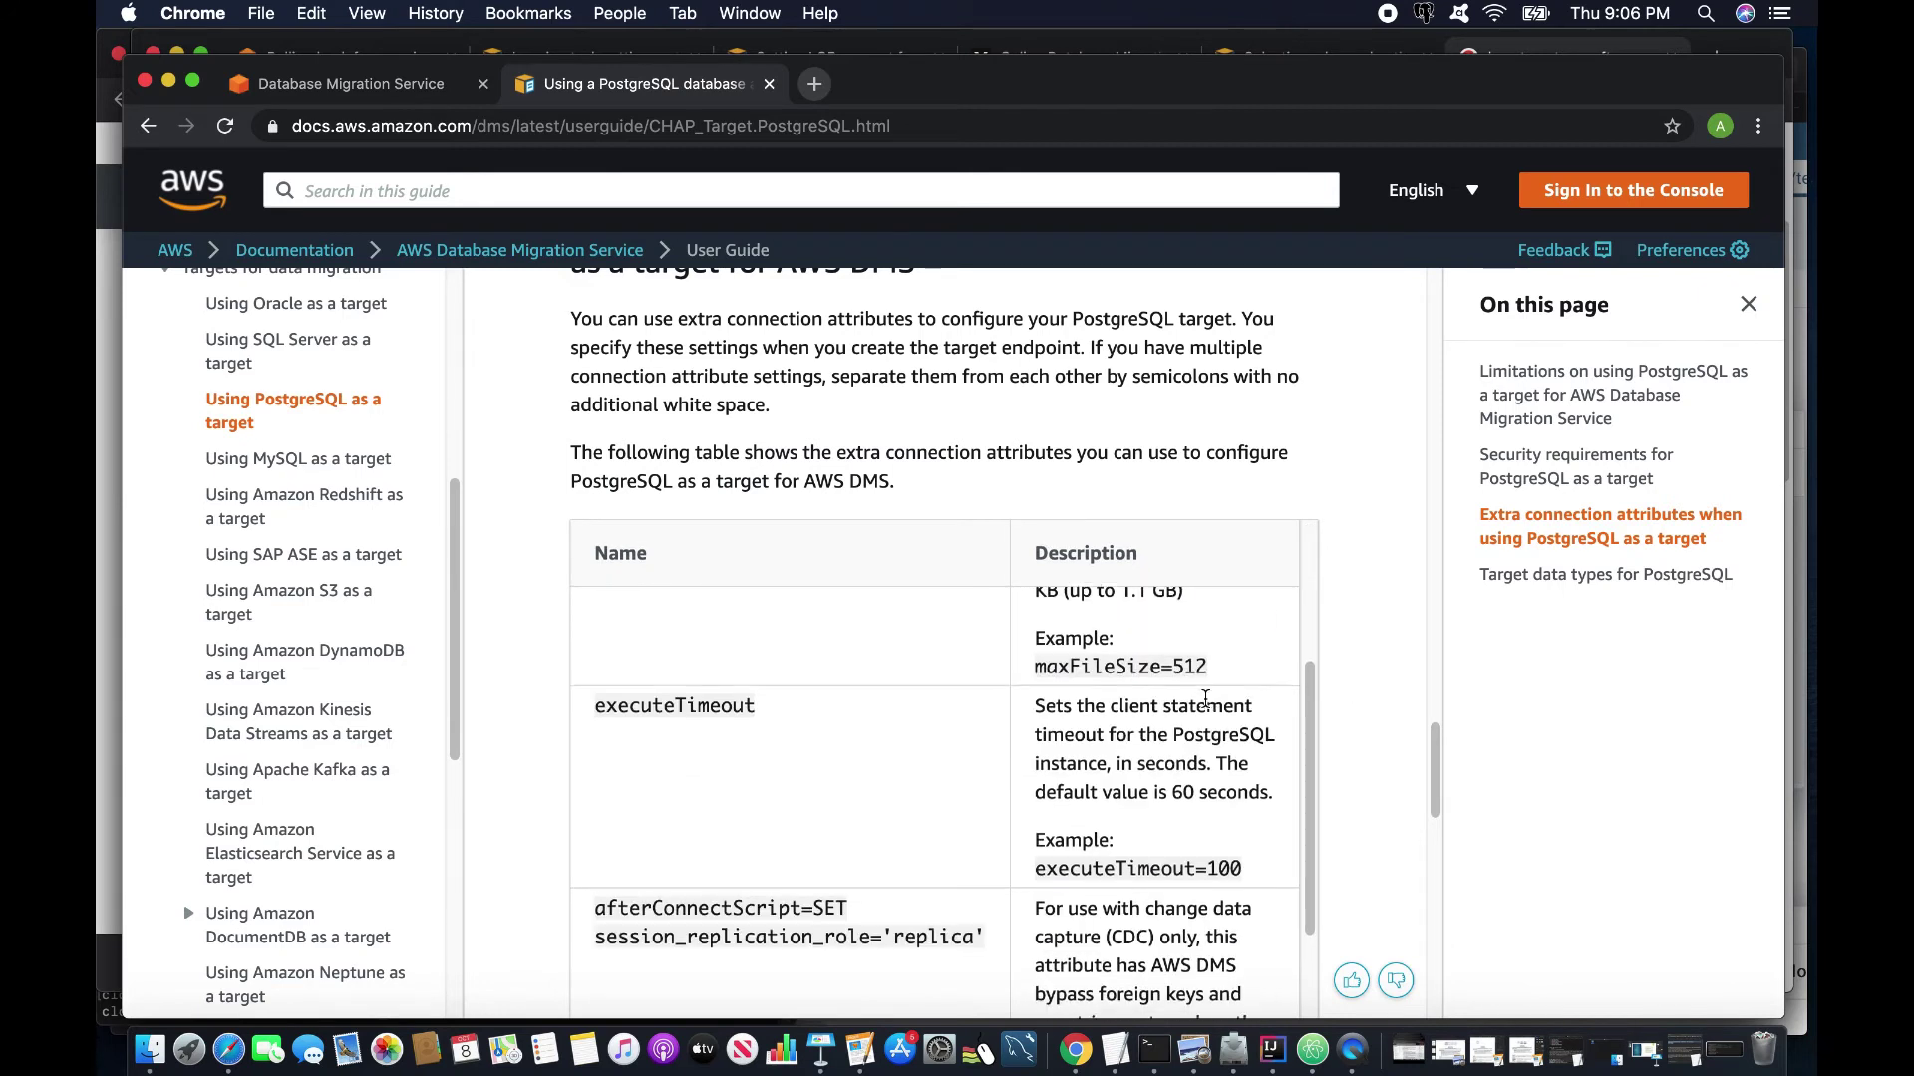
pyautogui.scroll(-3, 1206, 698)
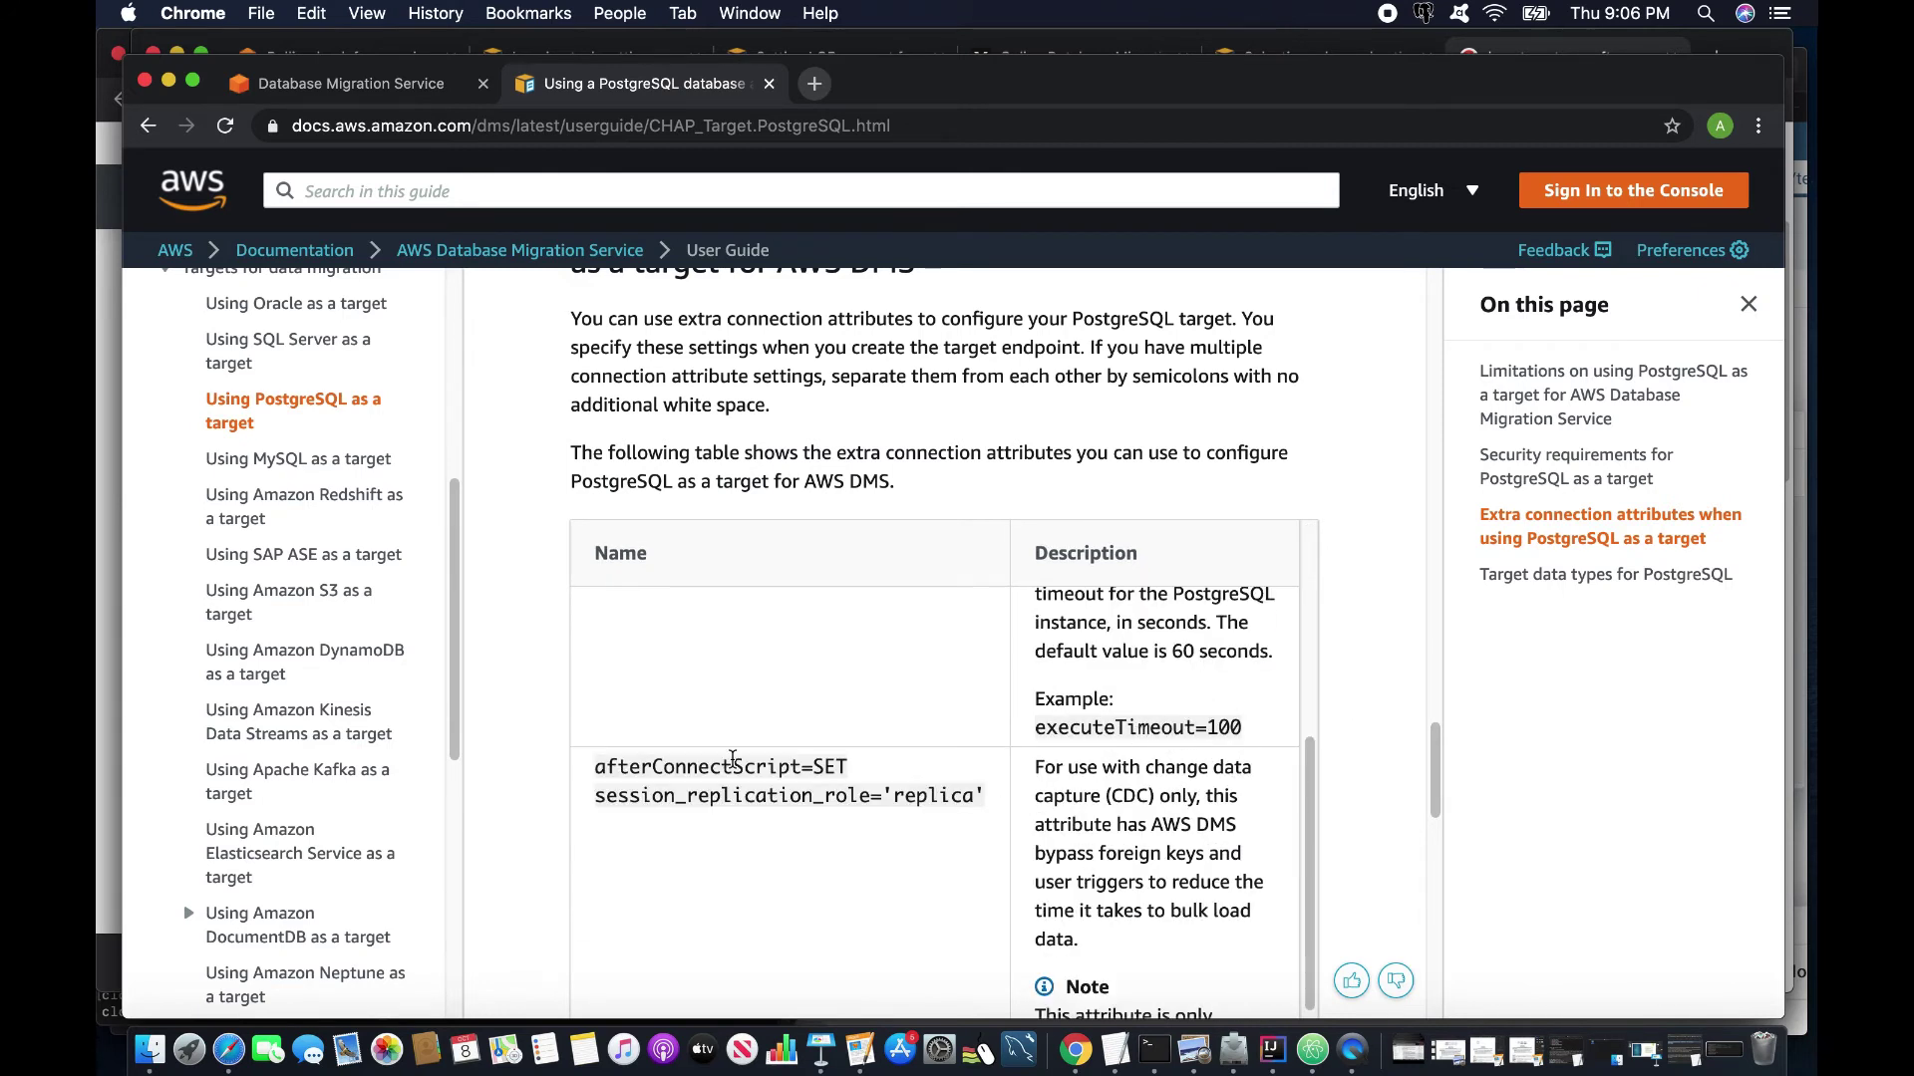
pyautogui.moveTo(596, 769); pyautogui.dragTo(993, 802)
pyautogui.rightClick(842, 794)
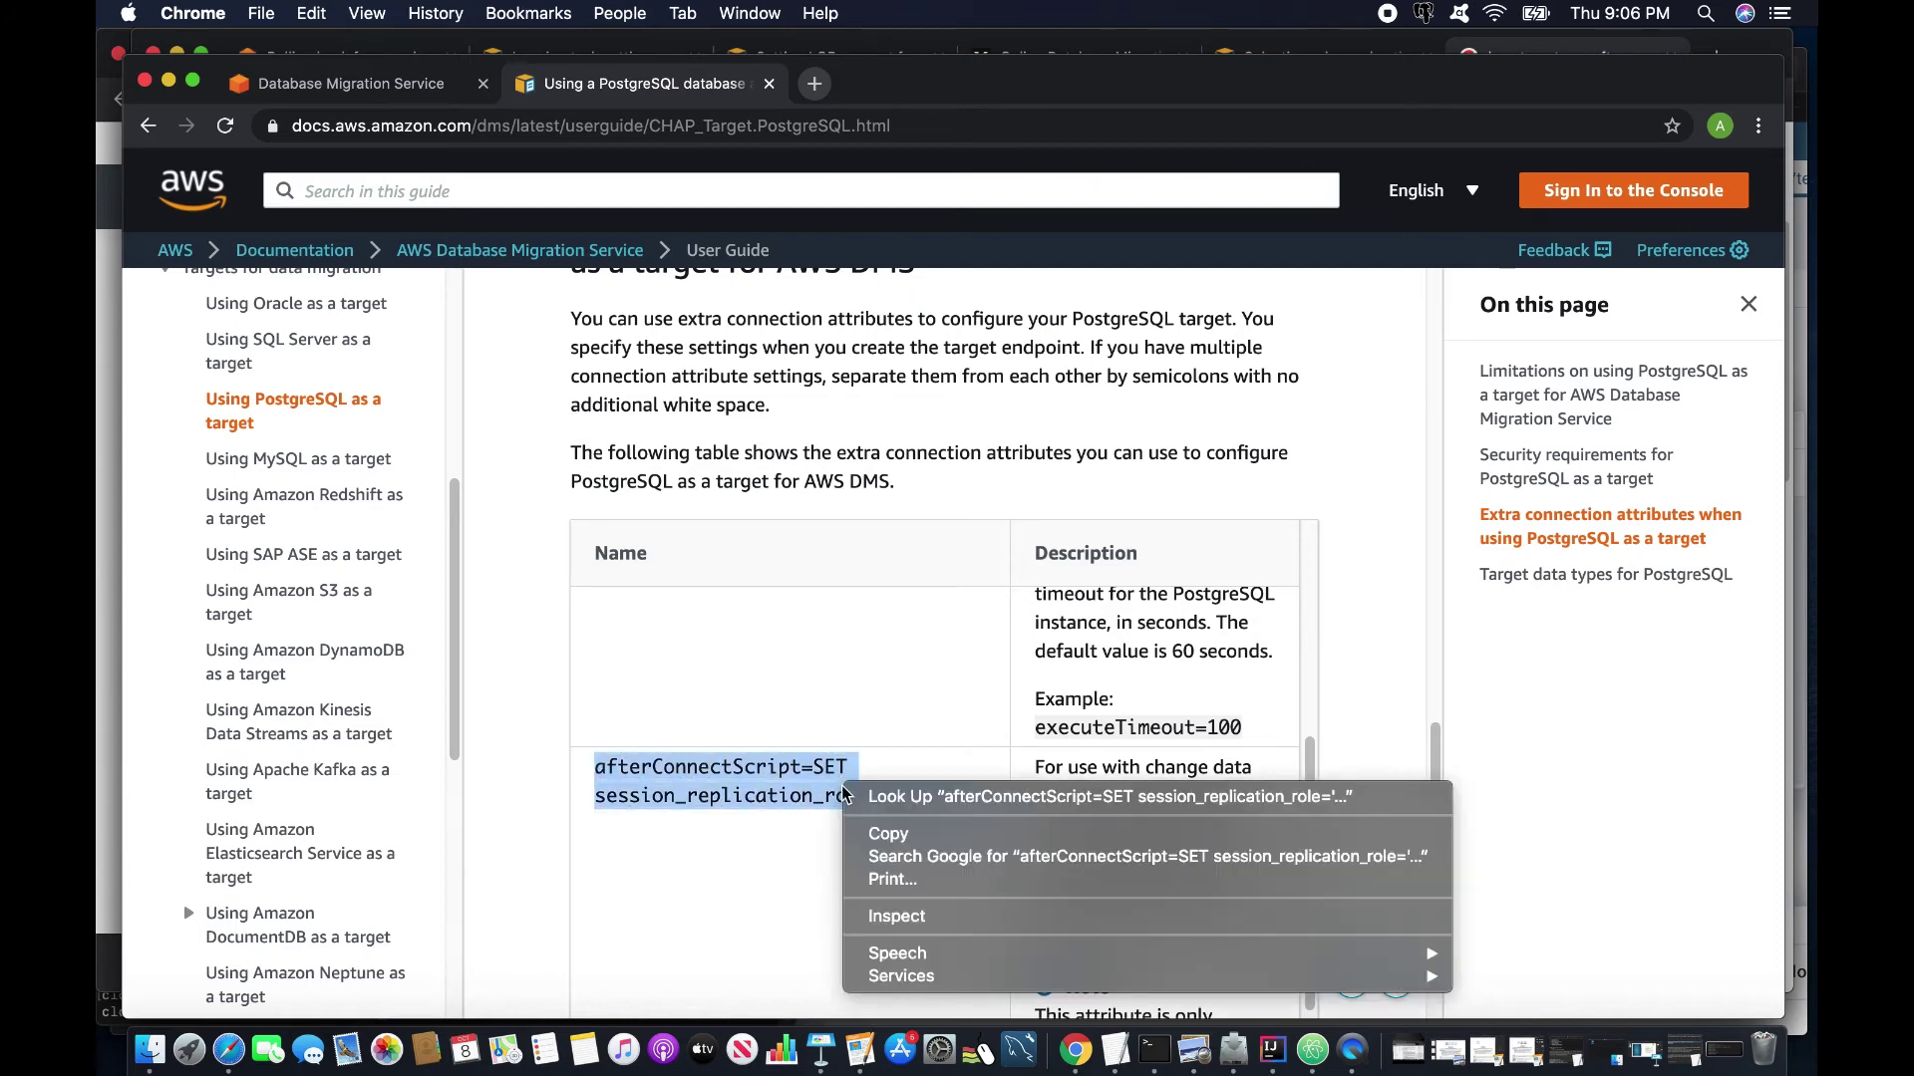
pyautogui.click(890, 836)
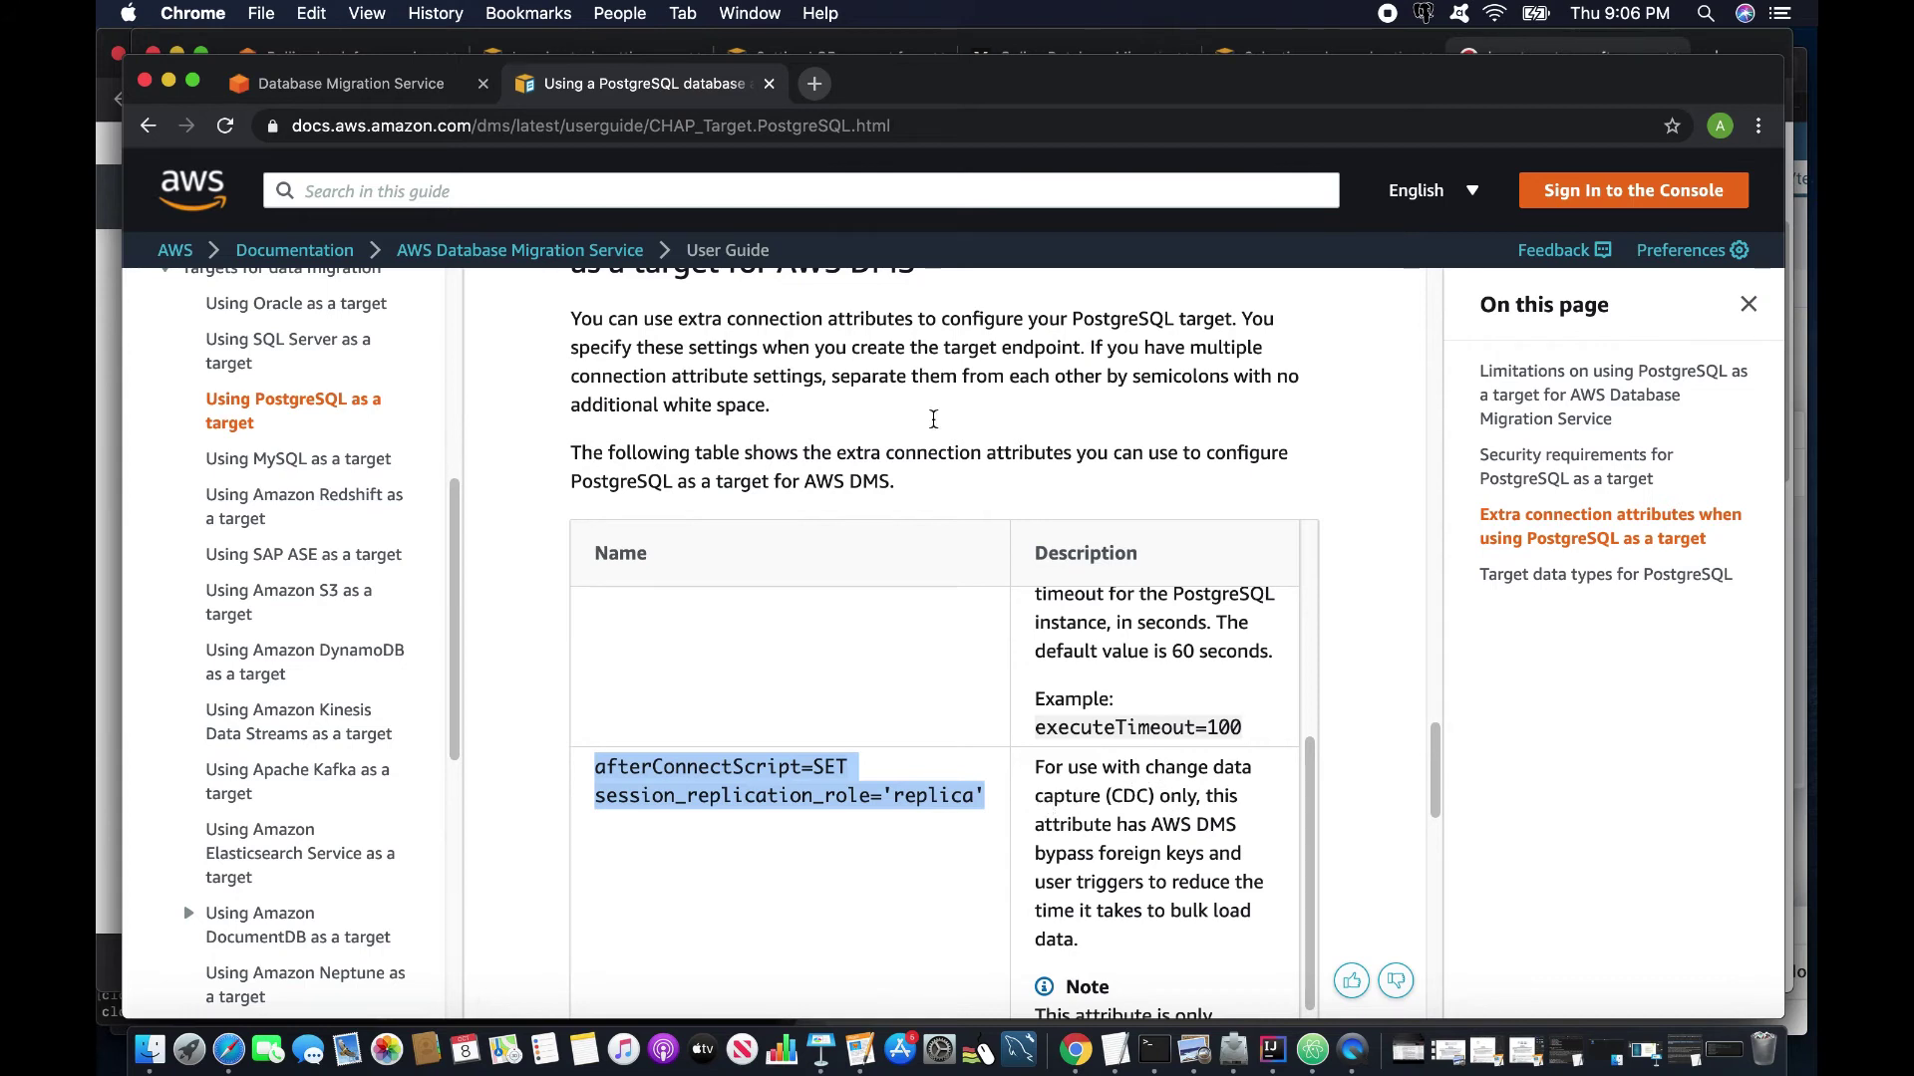
pyautogui.click(344, 83)
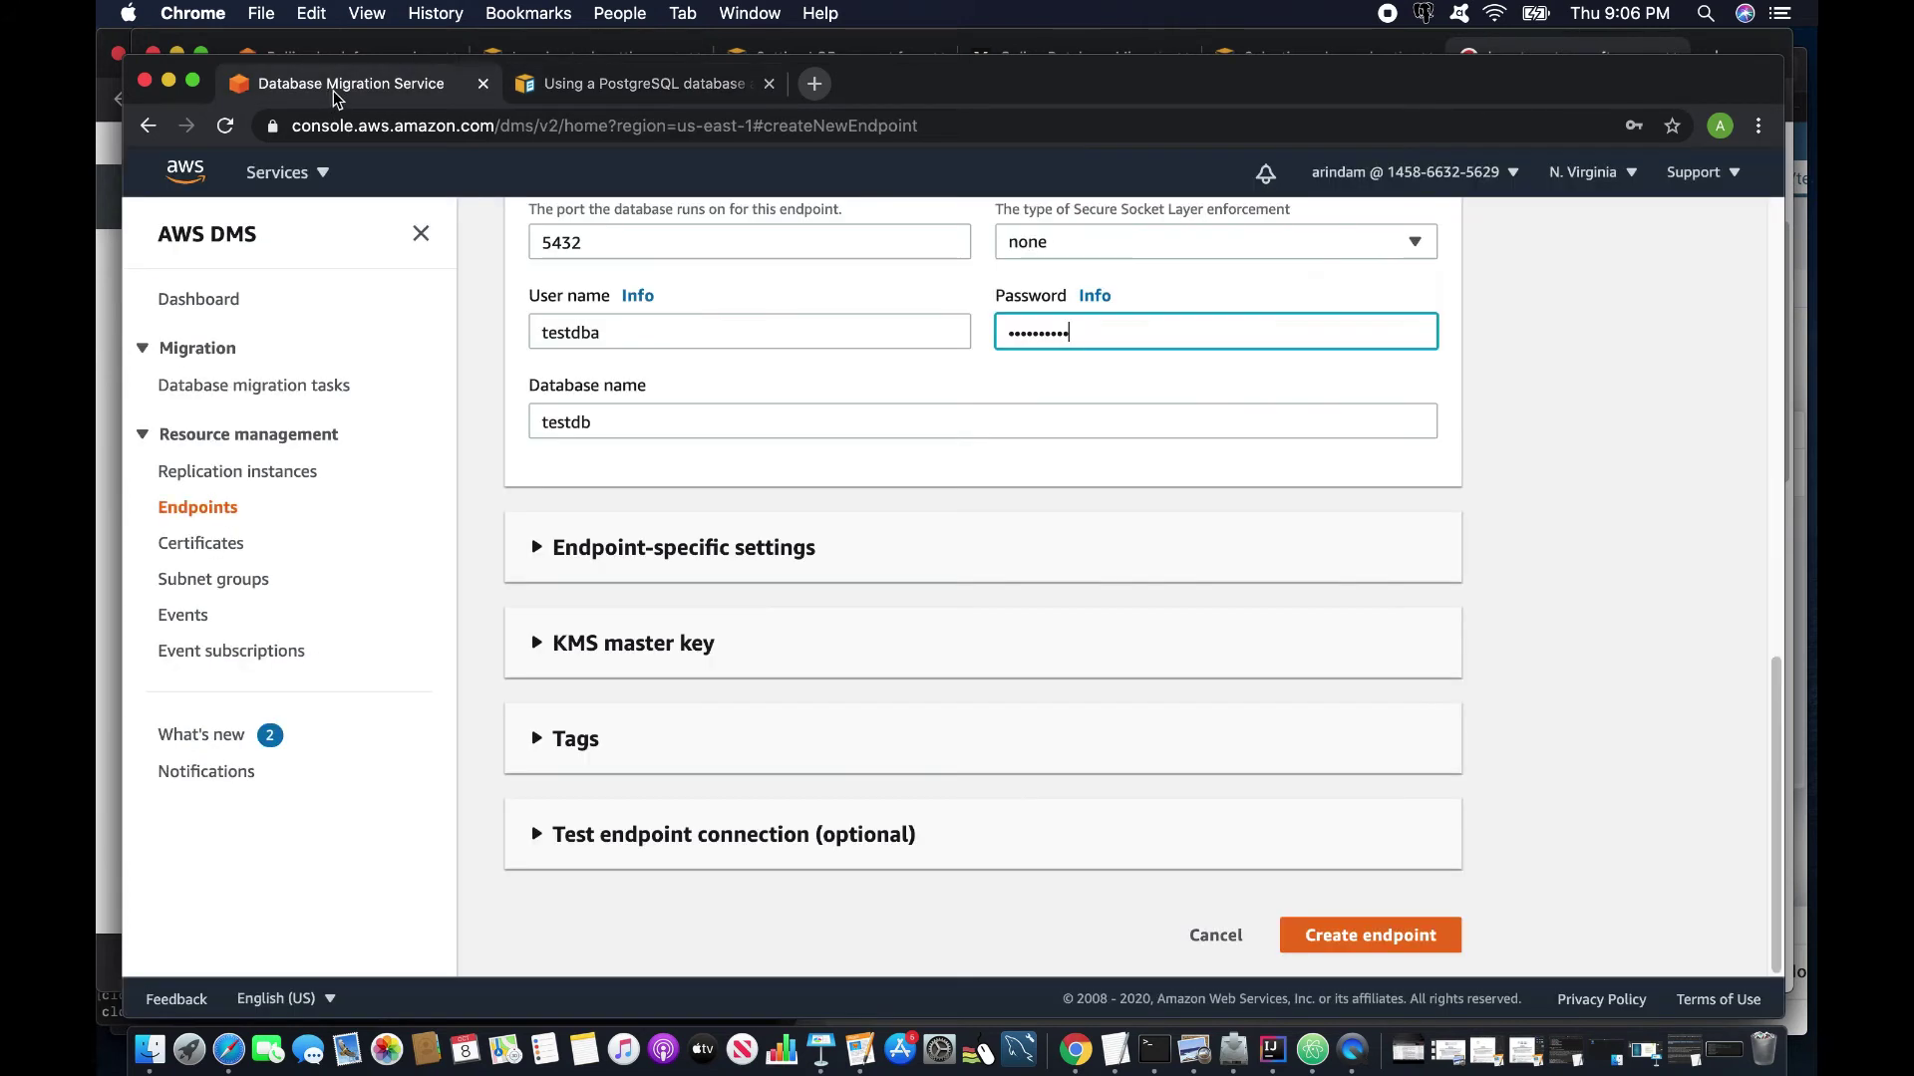
# Paste afterConnectScript=SET session_replication_role='replica' into Extra connection attributes.
pyautogui.click(538, 548)
pyautogui.click(653, 664)
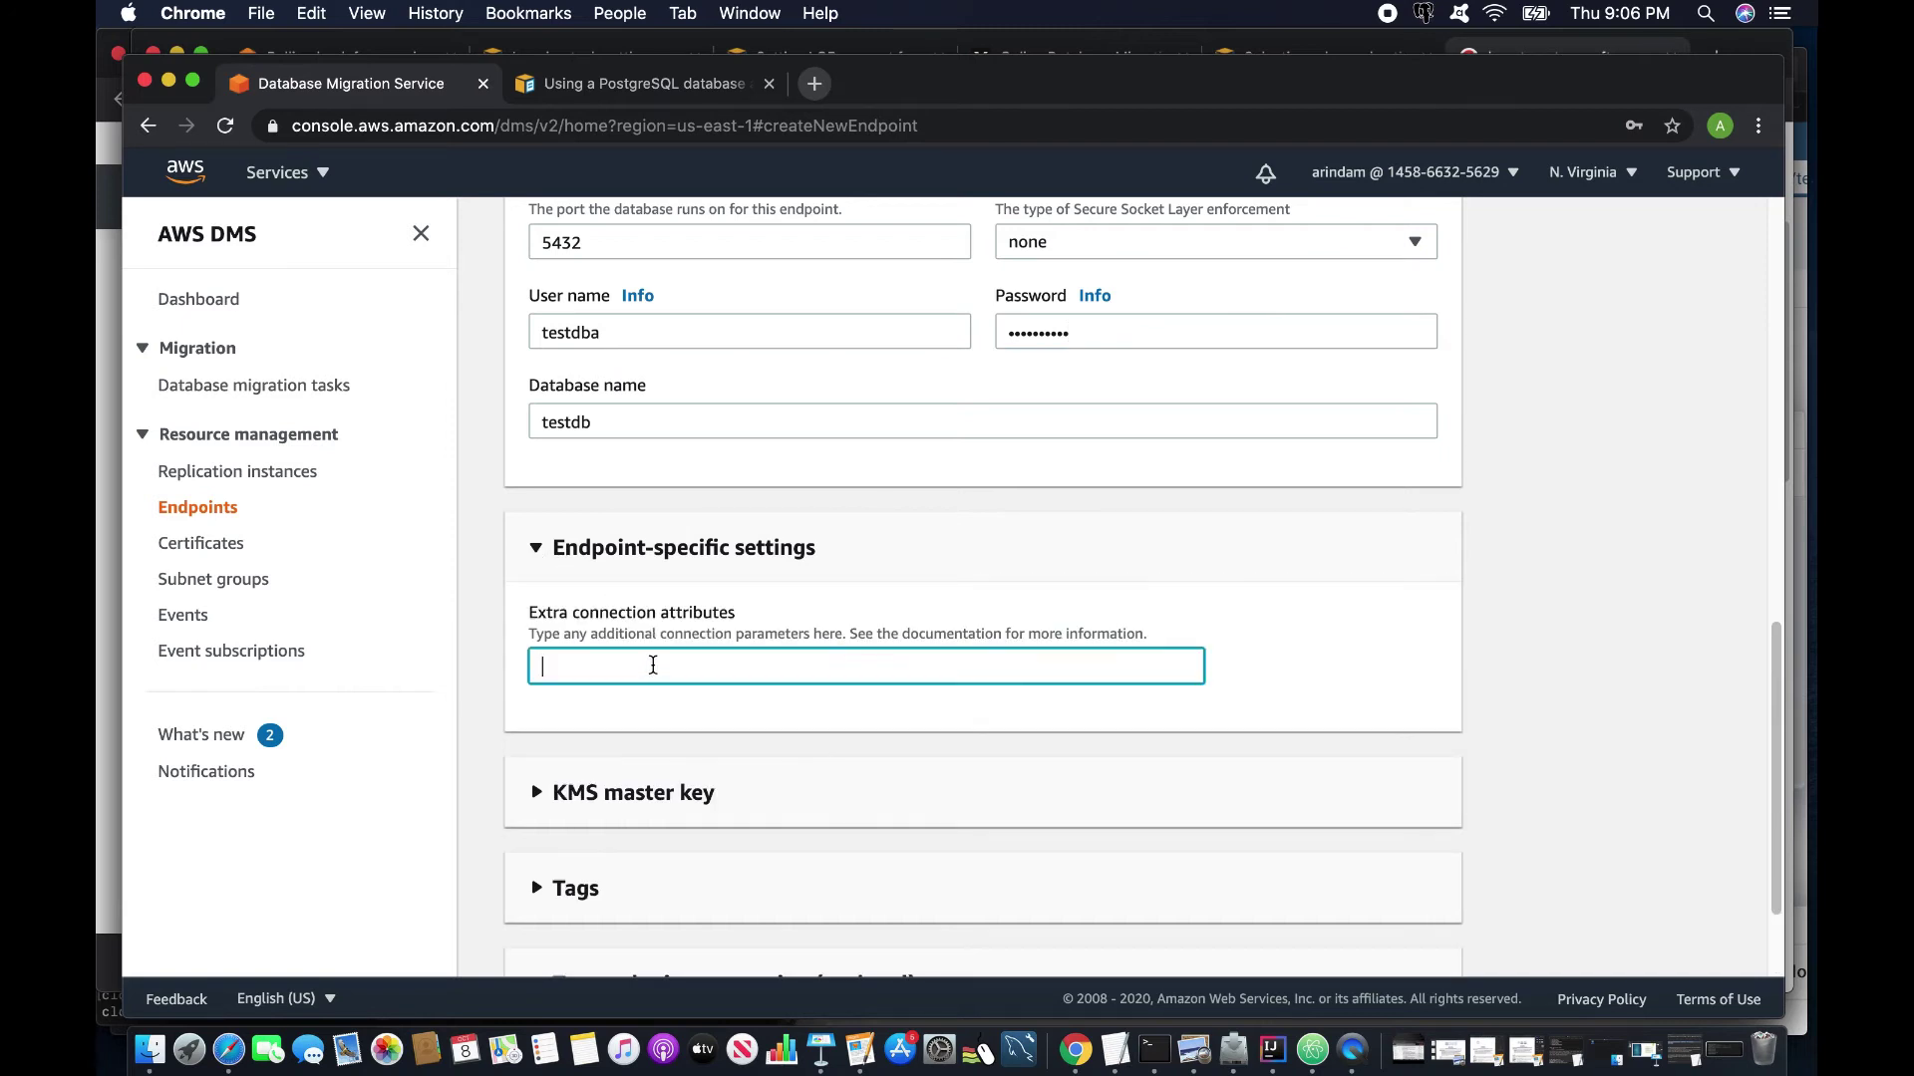
pyautogui.press('super+v')
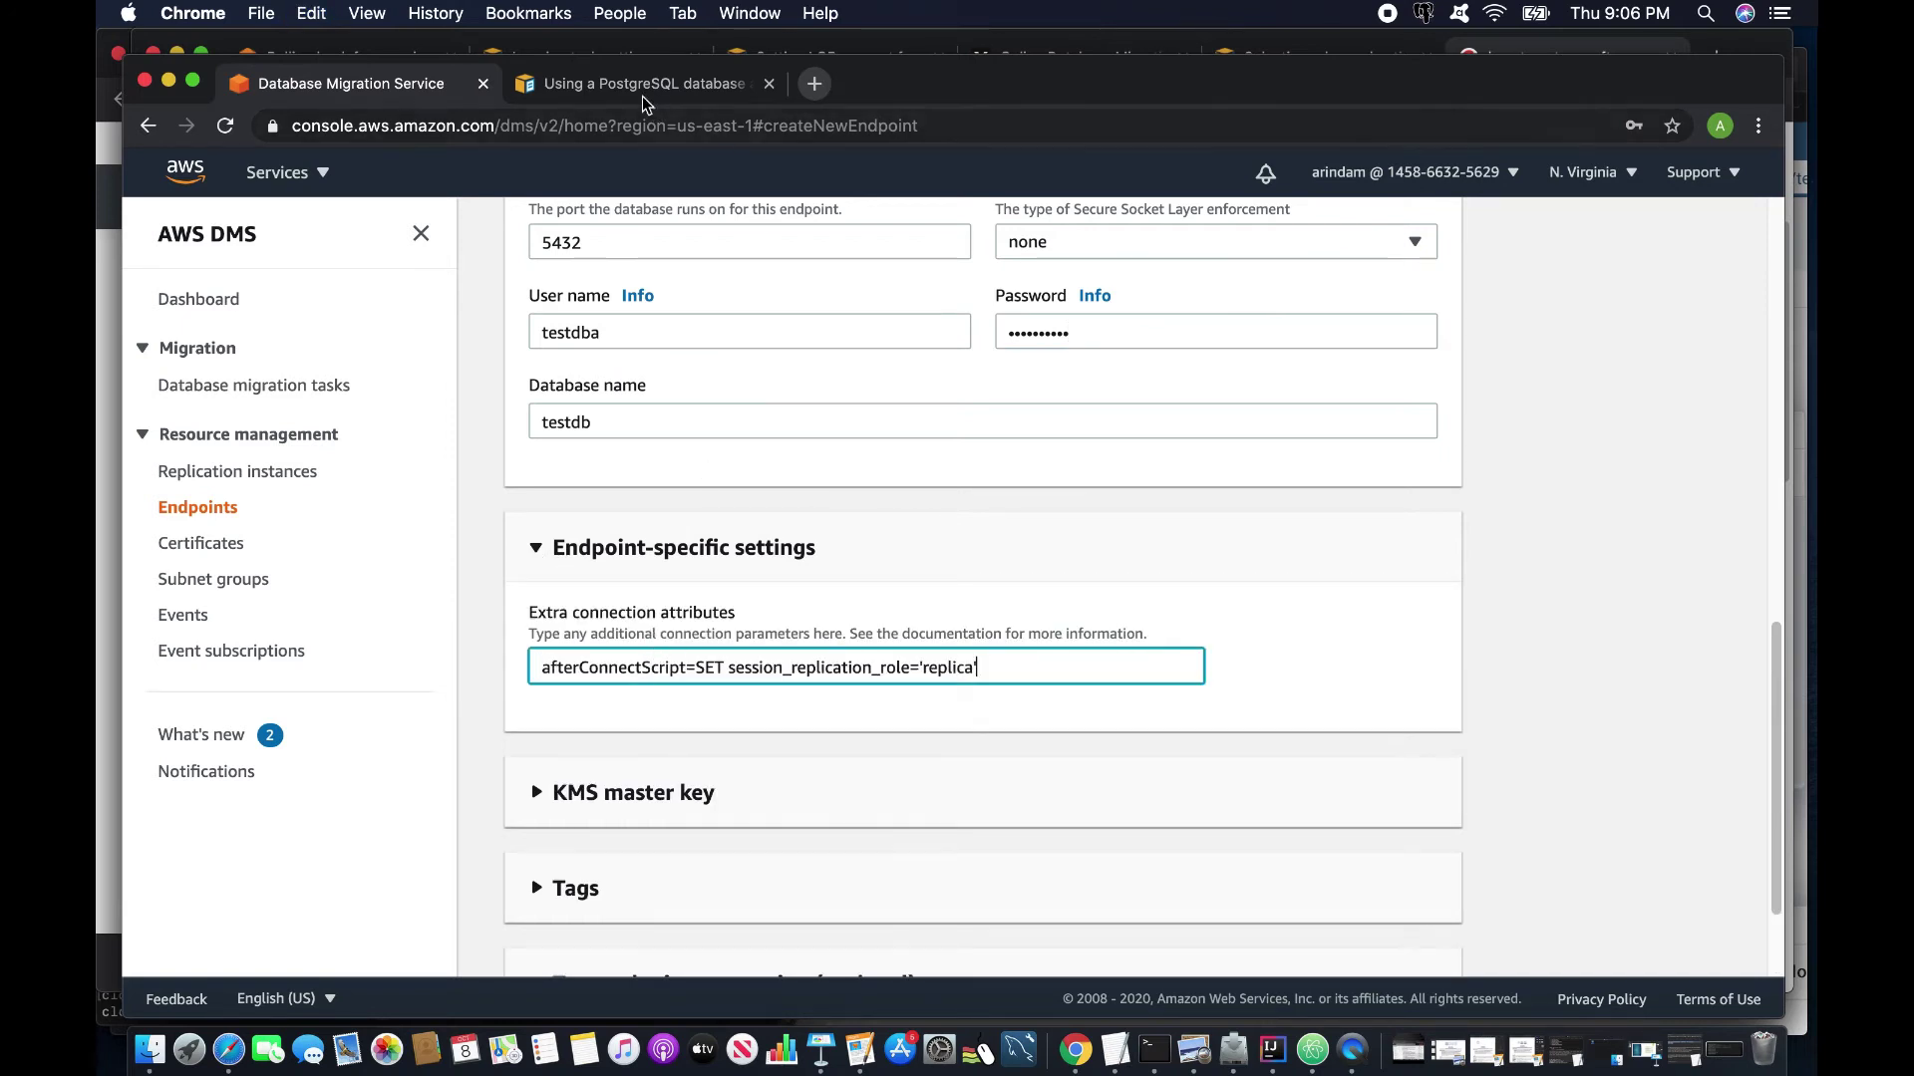
pyautogui.click(653, 88)
pyautogui.scroll(-7, 1096, 712)
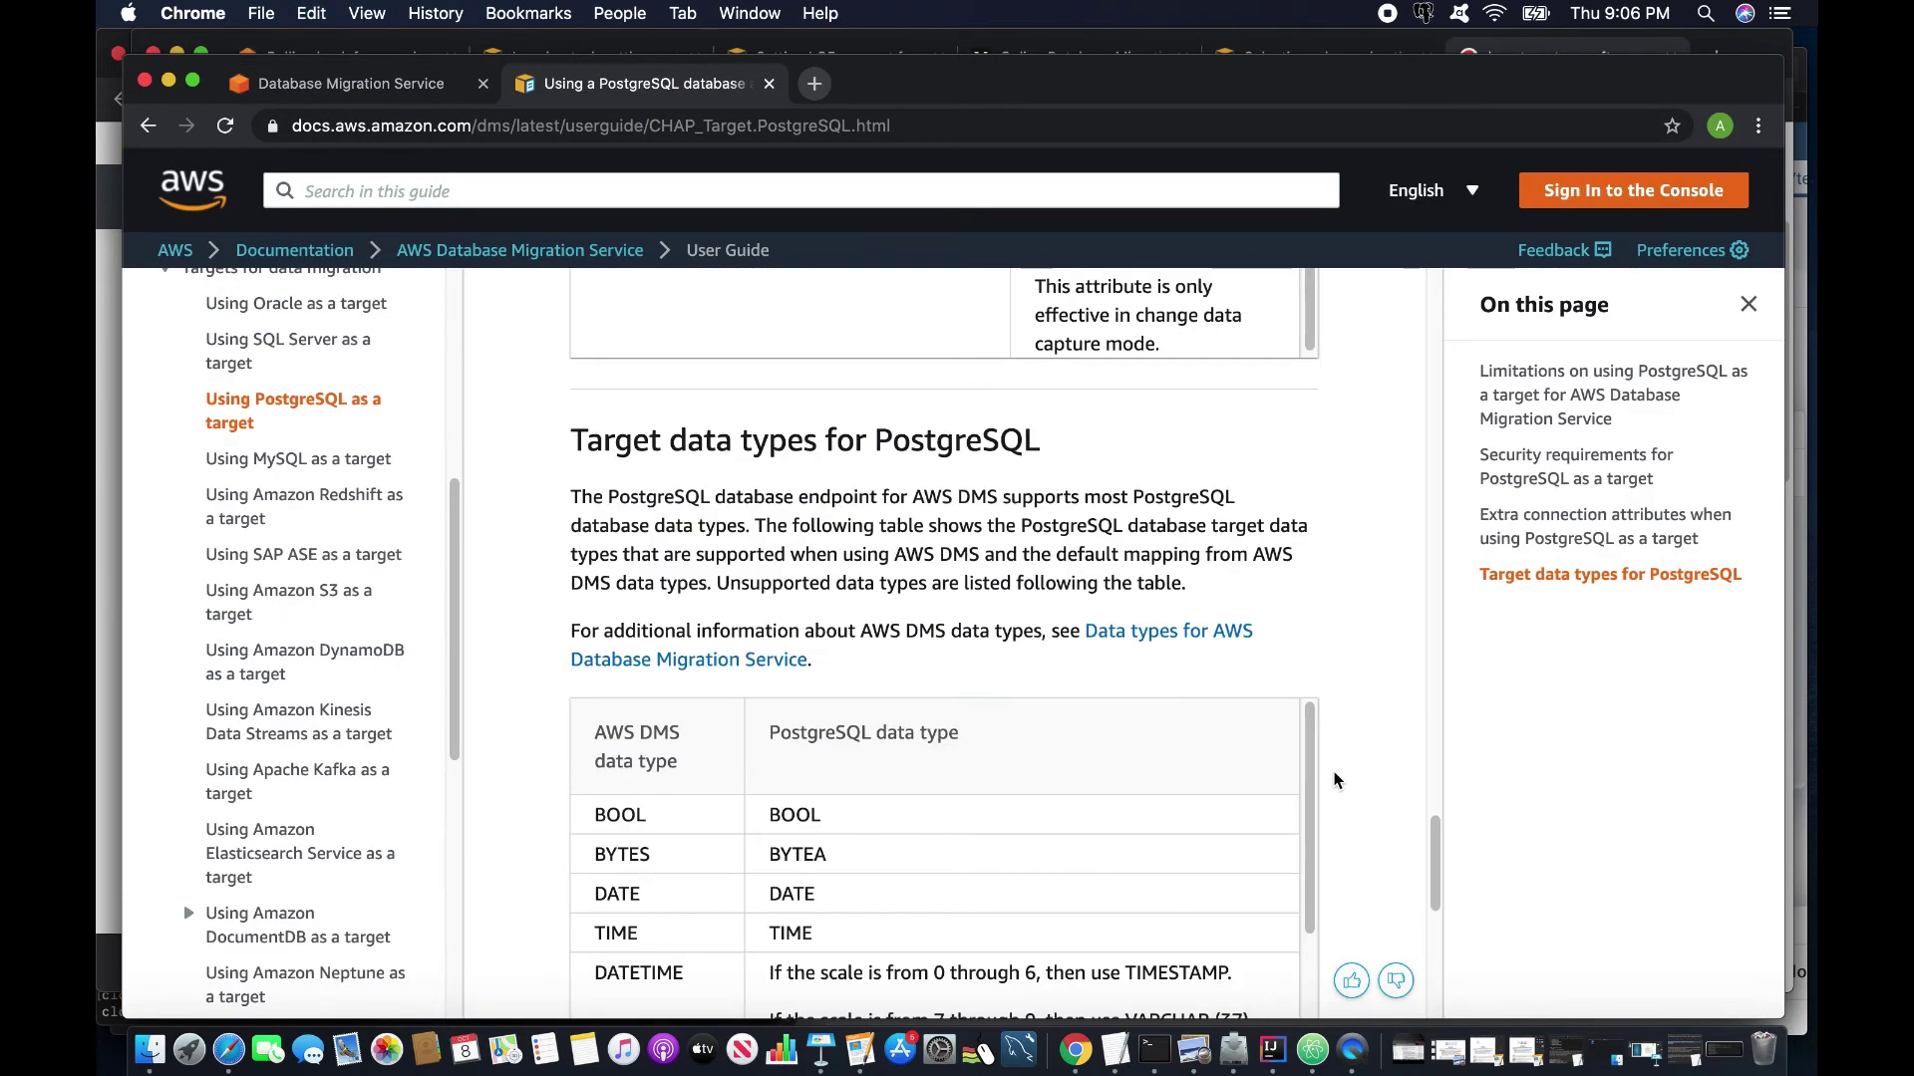
pyautogui.click(370, 90)
# Run the endpoint connection test and create the database-1 target endpoint.
pyautogui.scroll(-3, 878, 618)
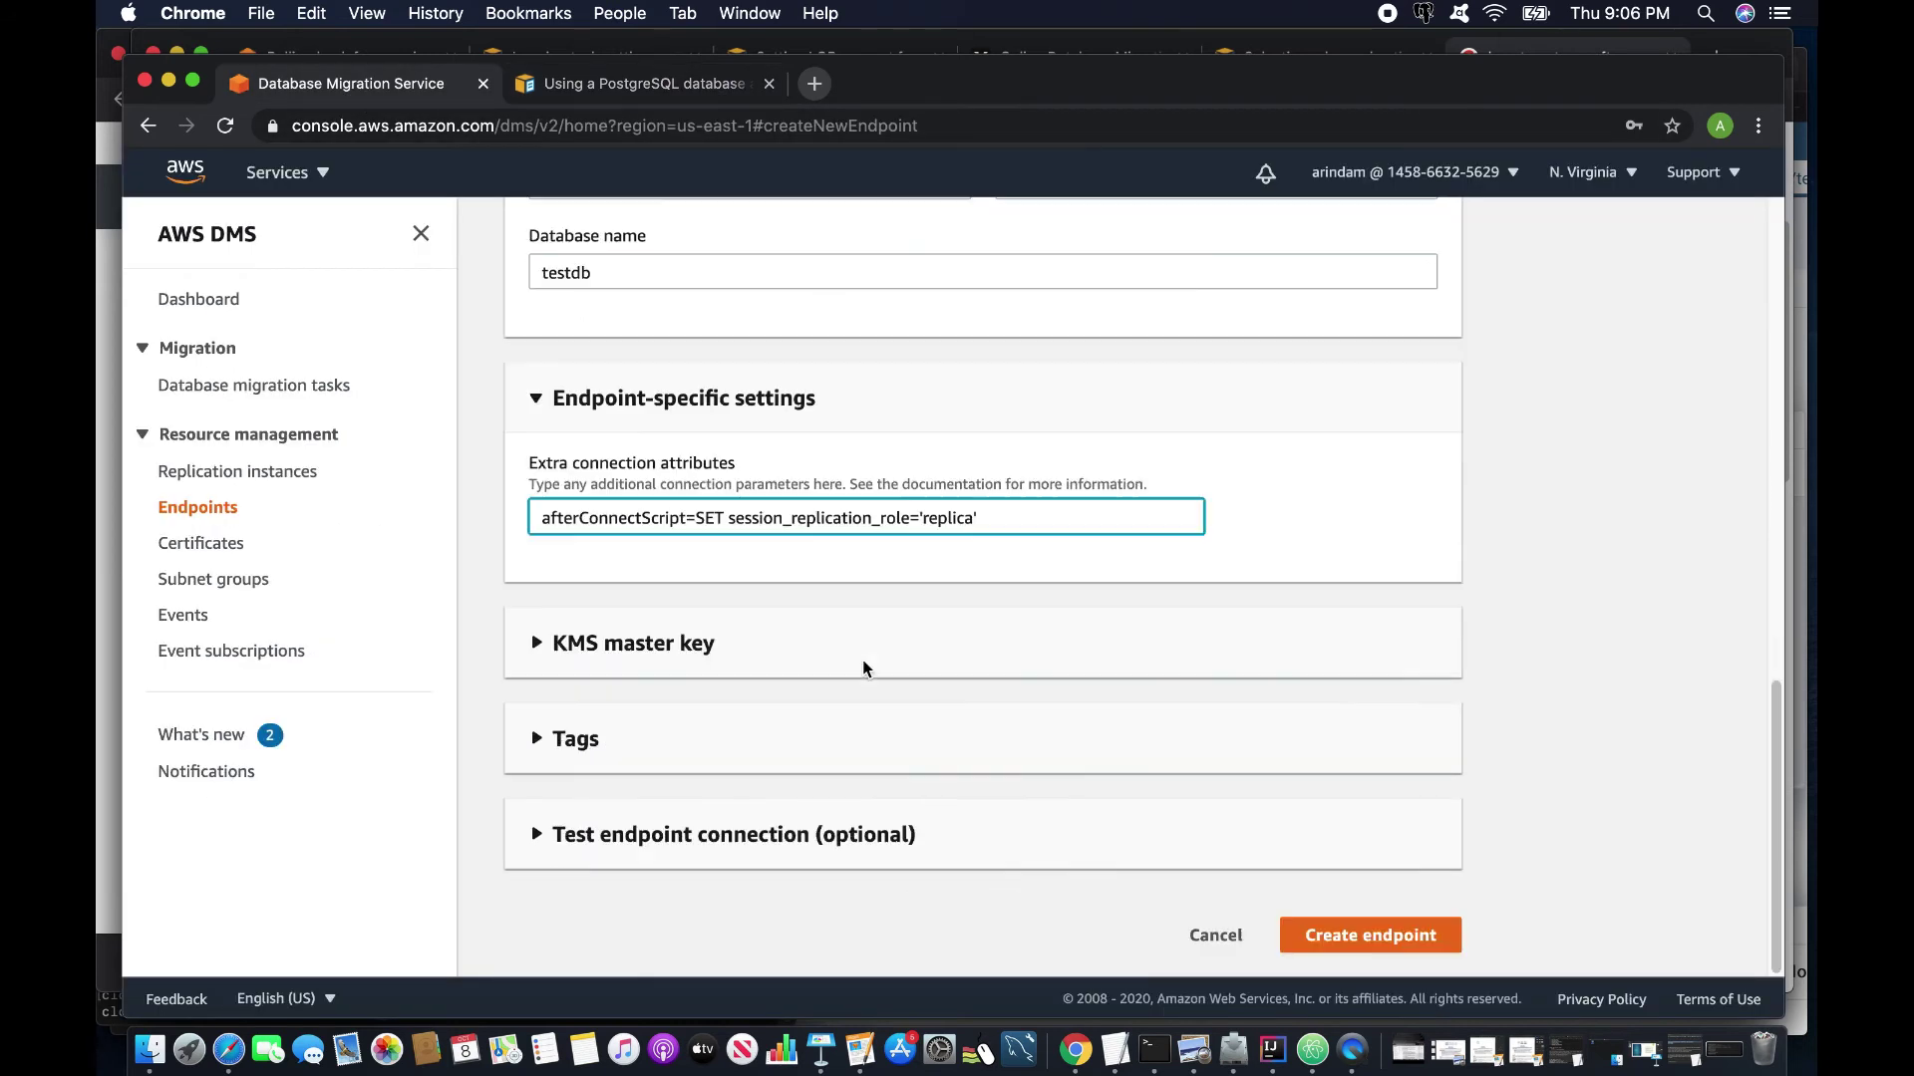
pyautogui.click(543, 835)
pyautogui.scroll(-6, 685, 812)
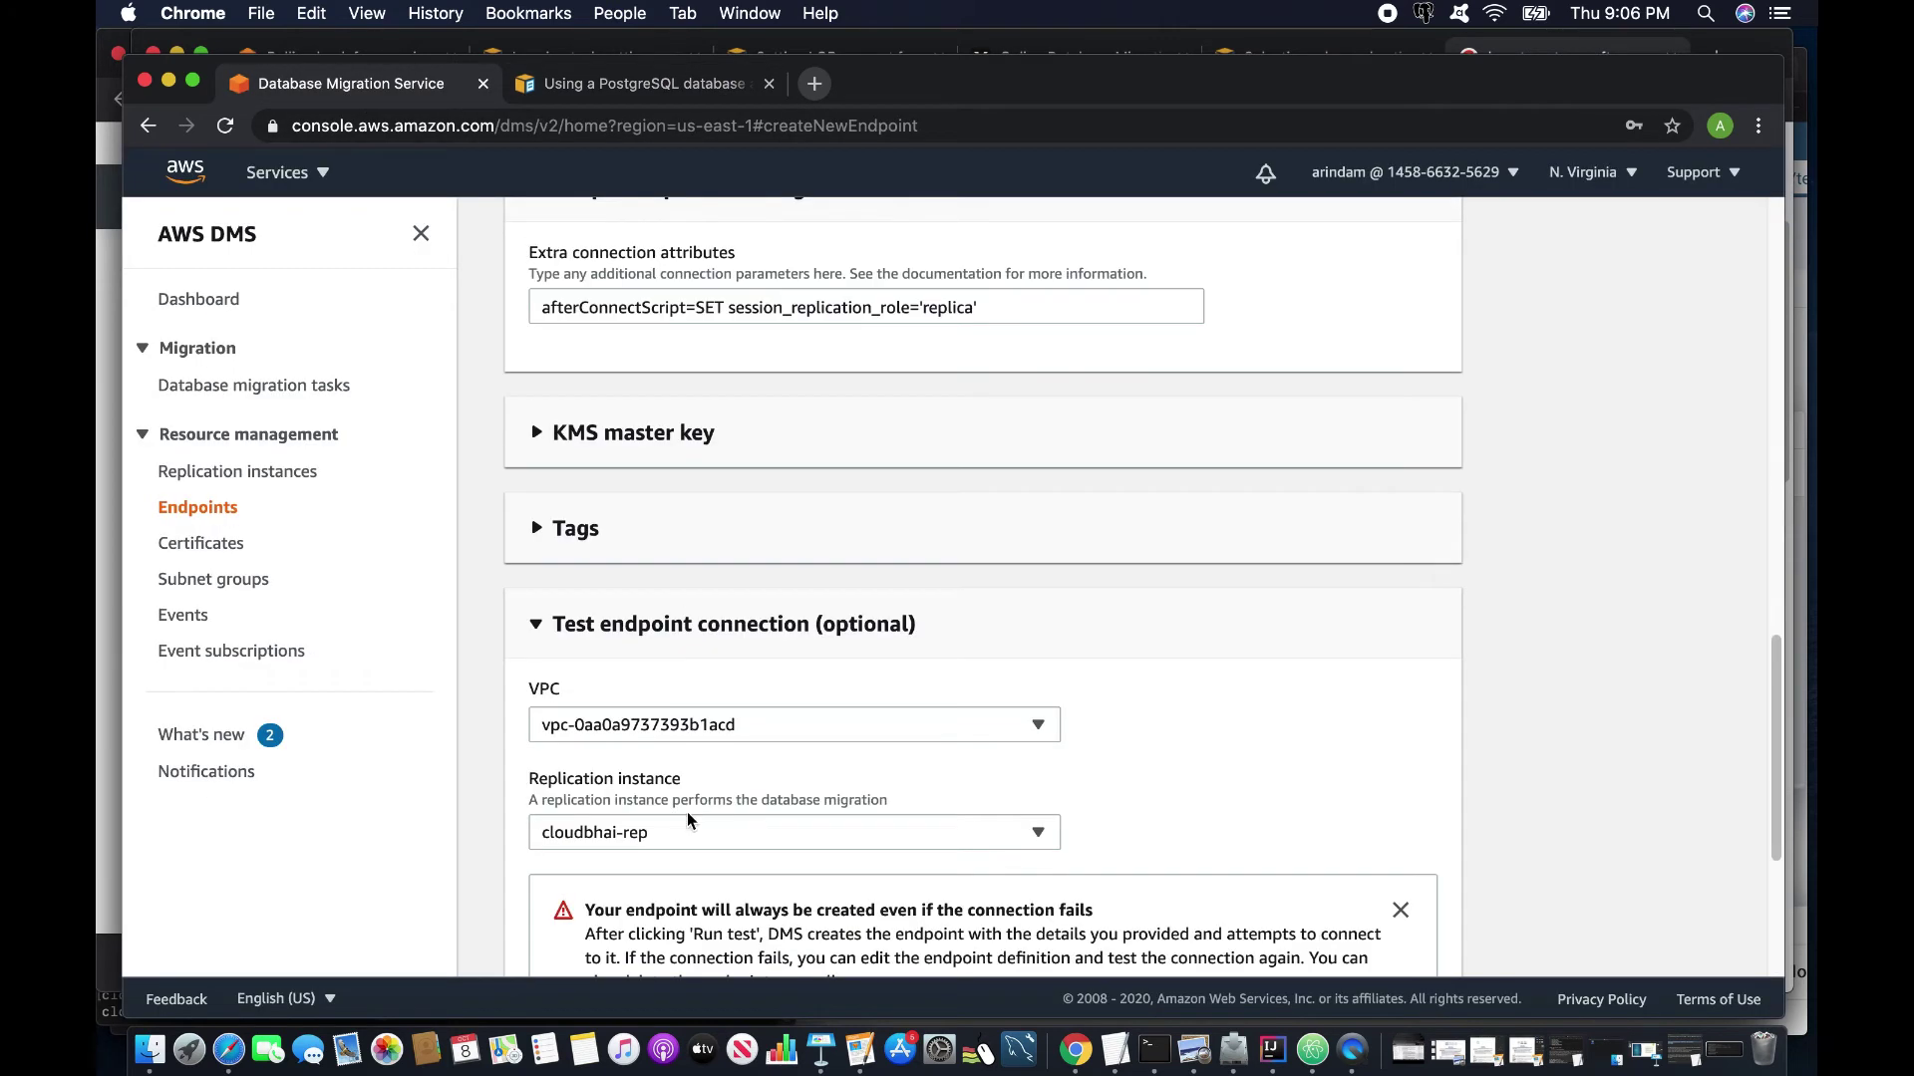
pyautogui.click(587, 678)
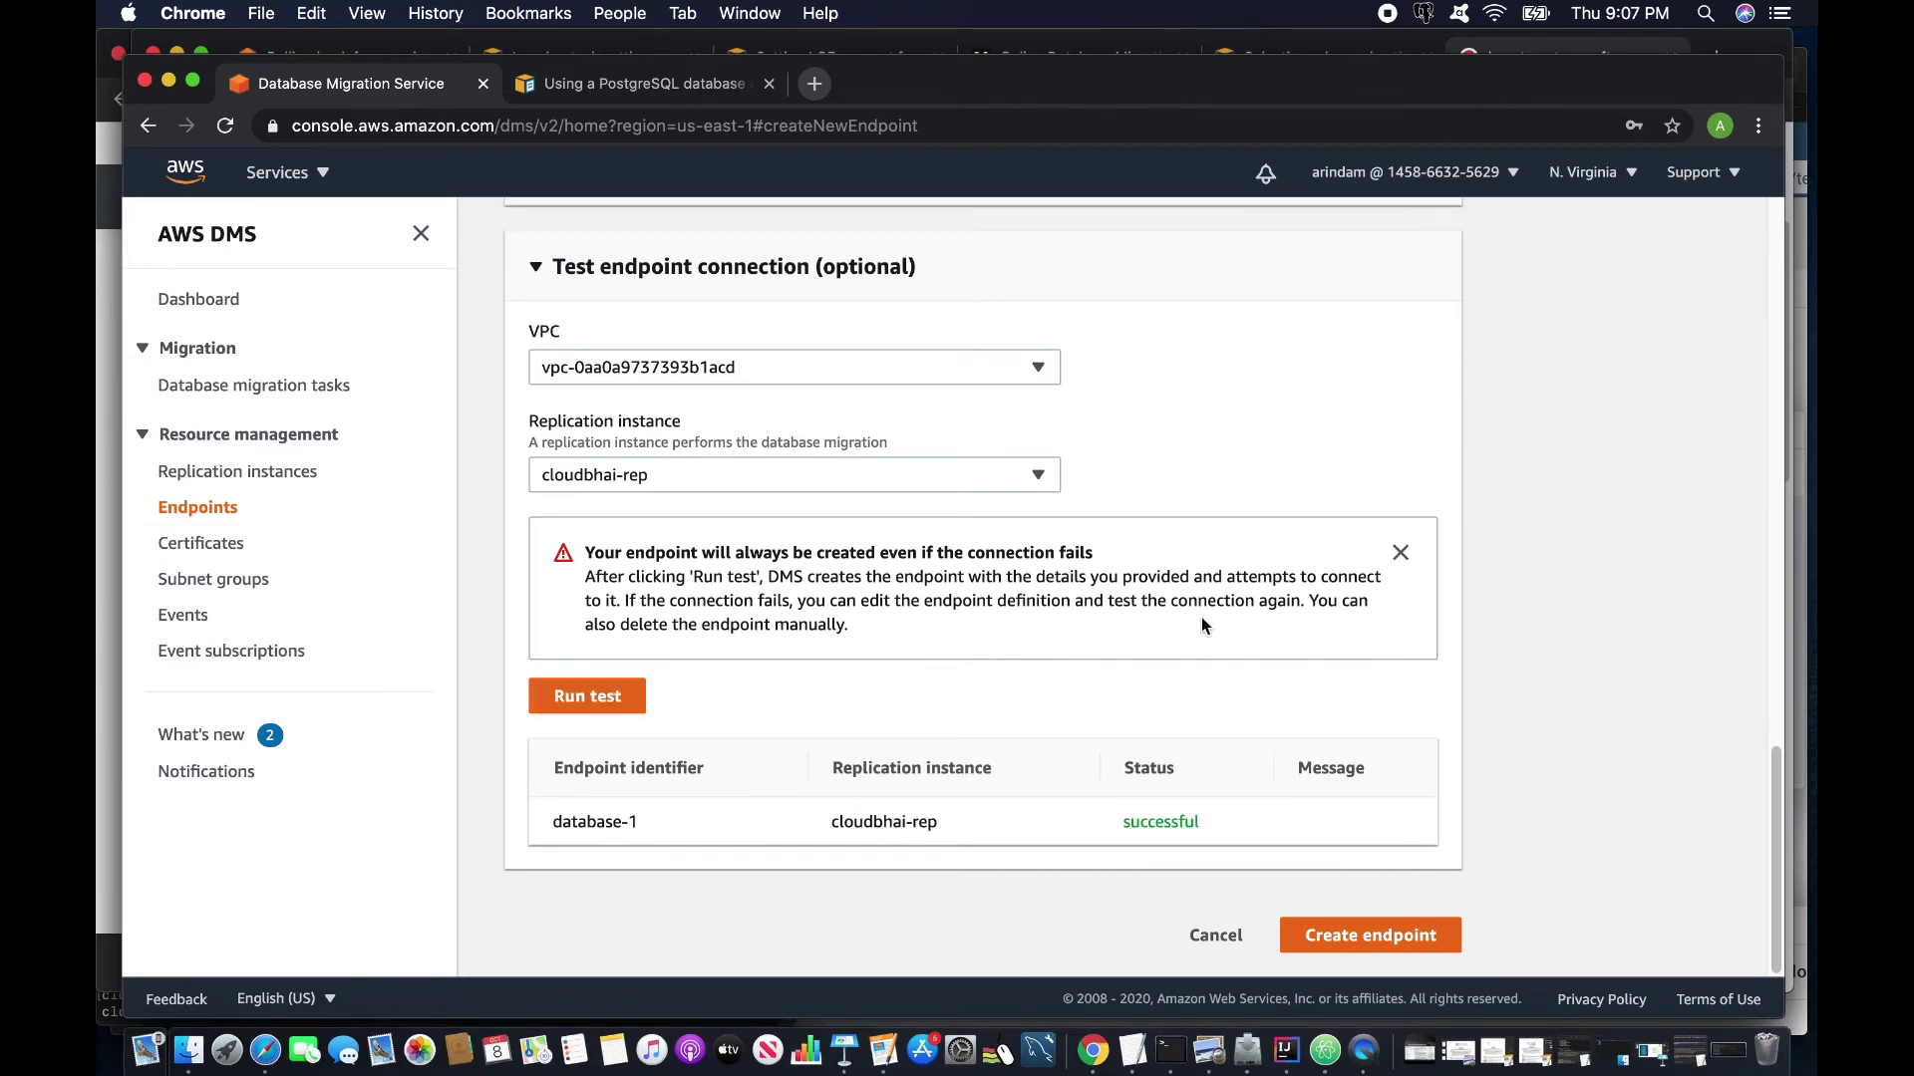
pyautogui.click(1374, 937)
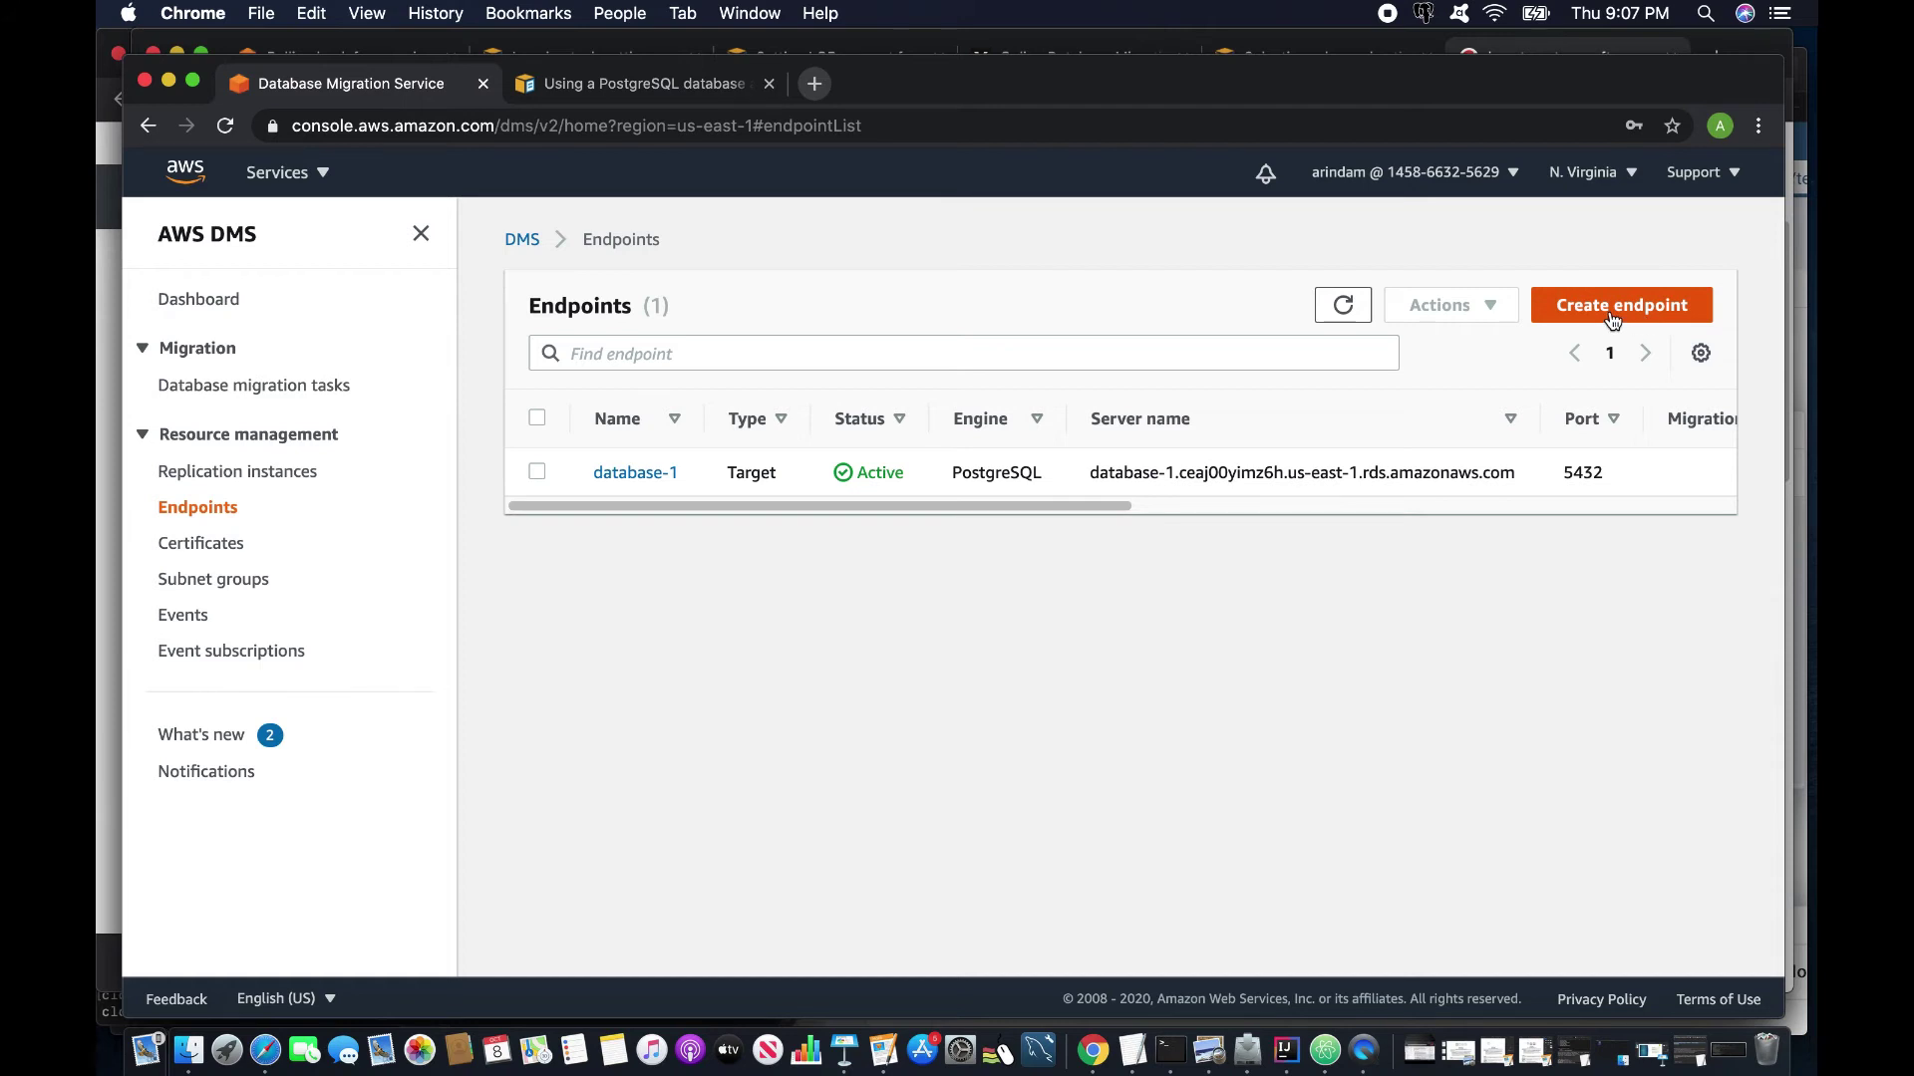
pyautogui.click(326, 177)
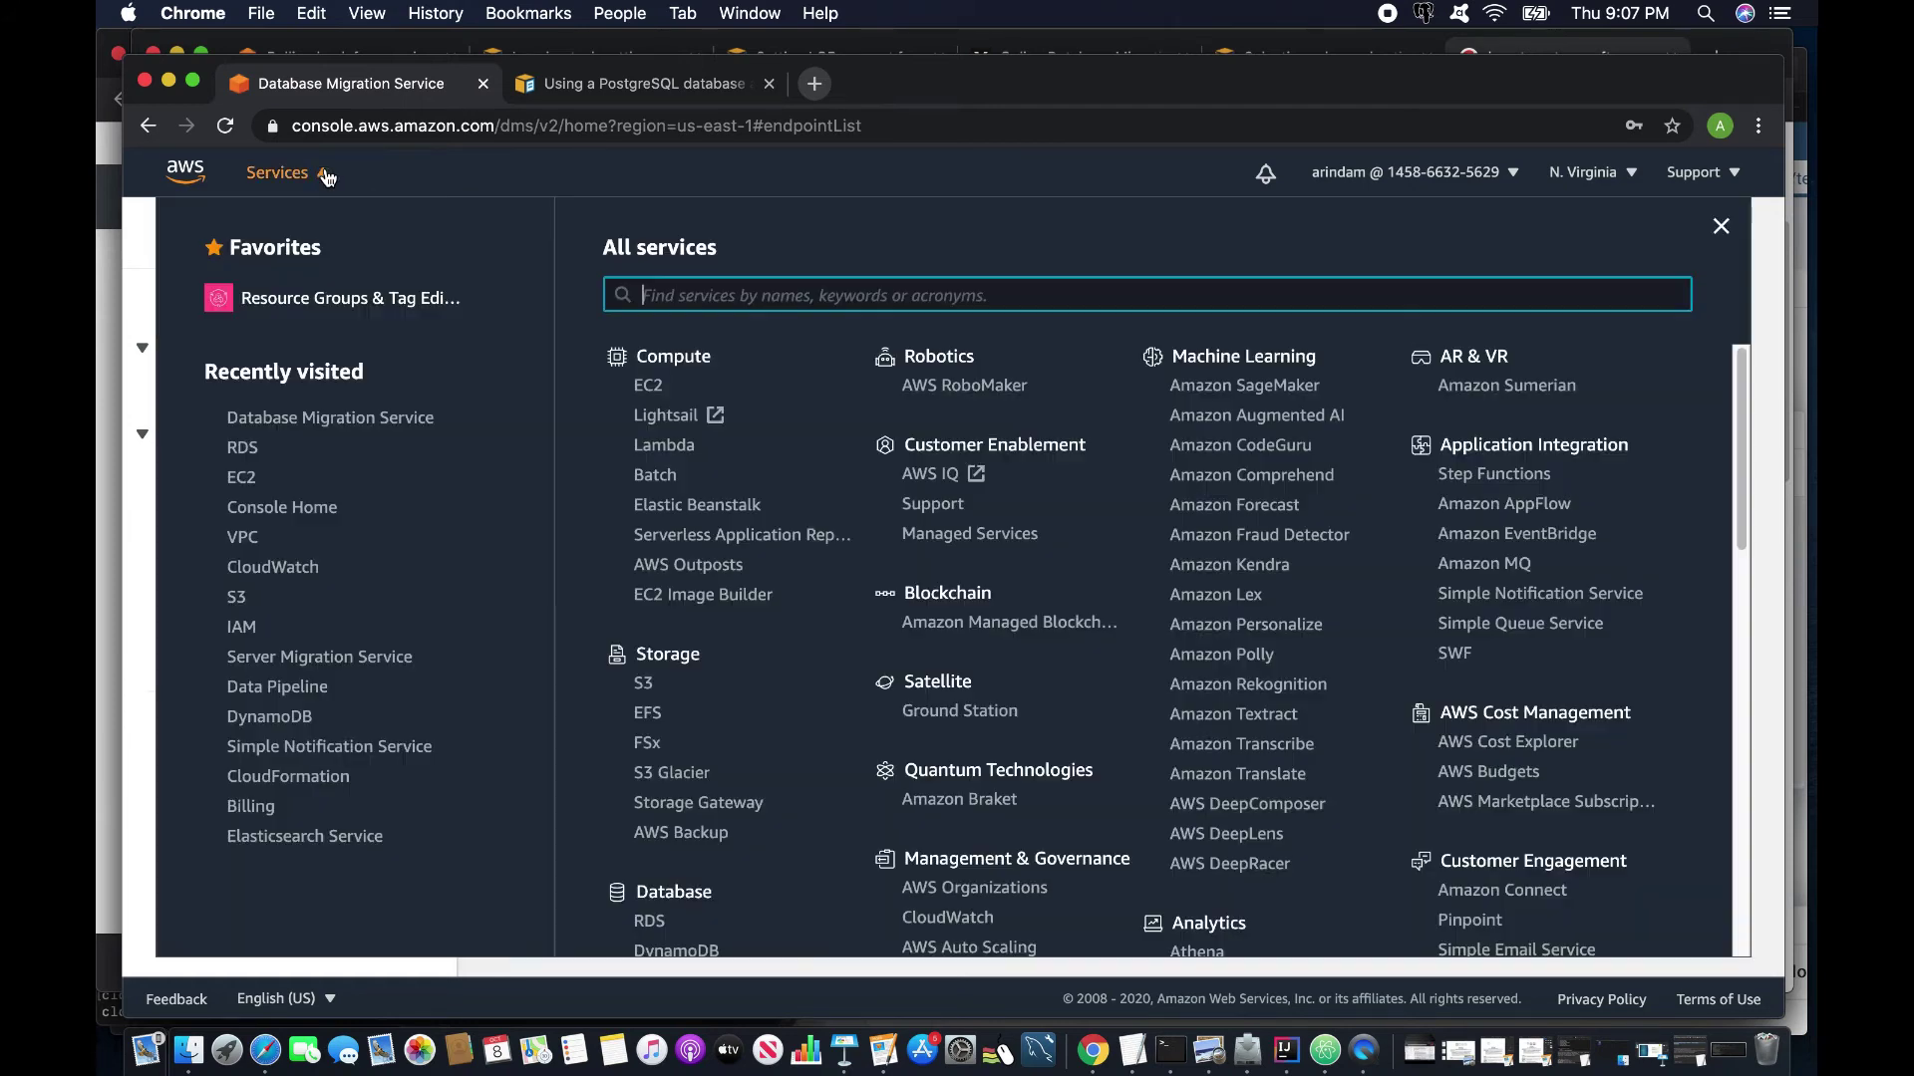
# Copy the running t2.micro EC2 instance's public IPv4 DNS, then go back to DMS.
pyautogui.click(239, 486)
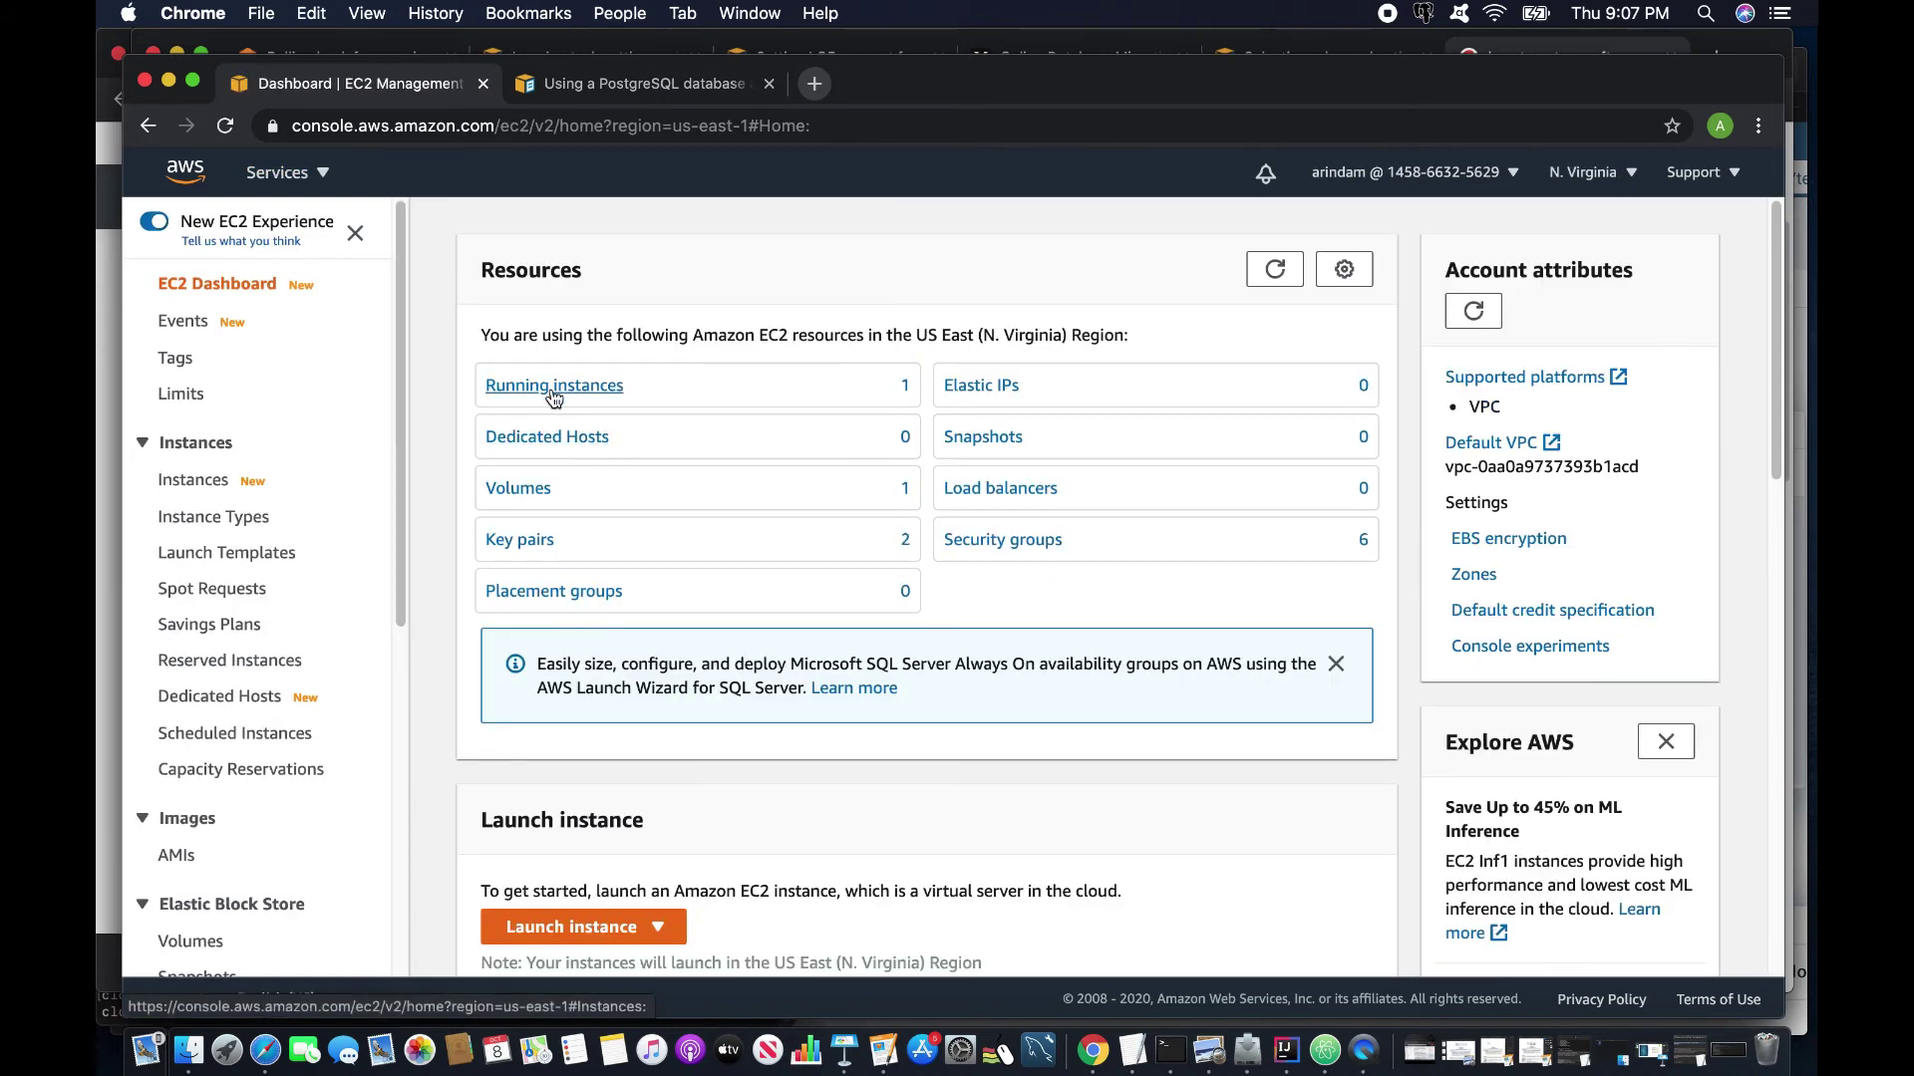
pyautogui.click(556, 386)
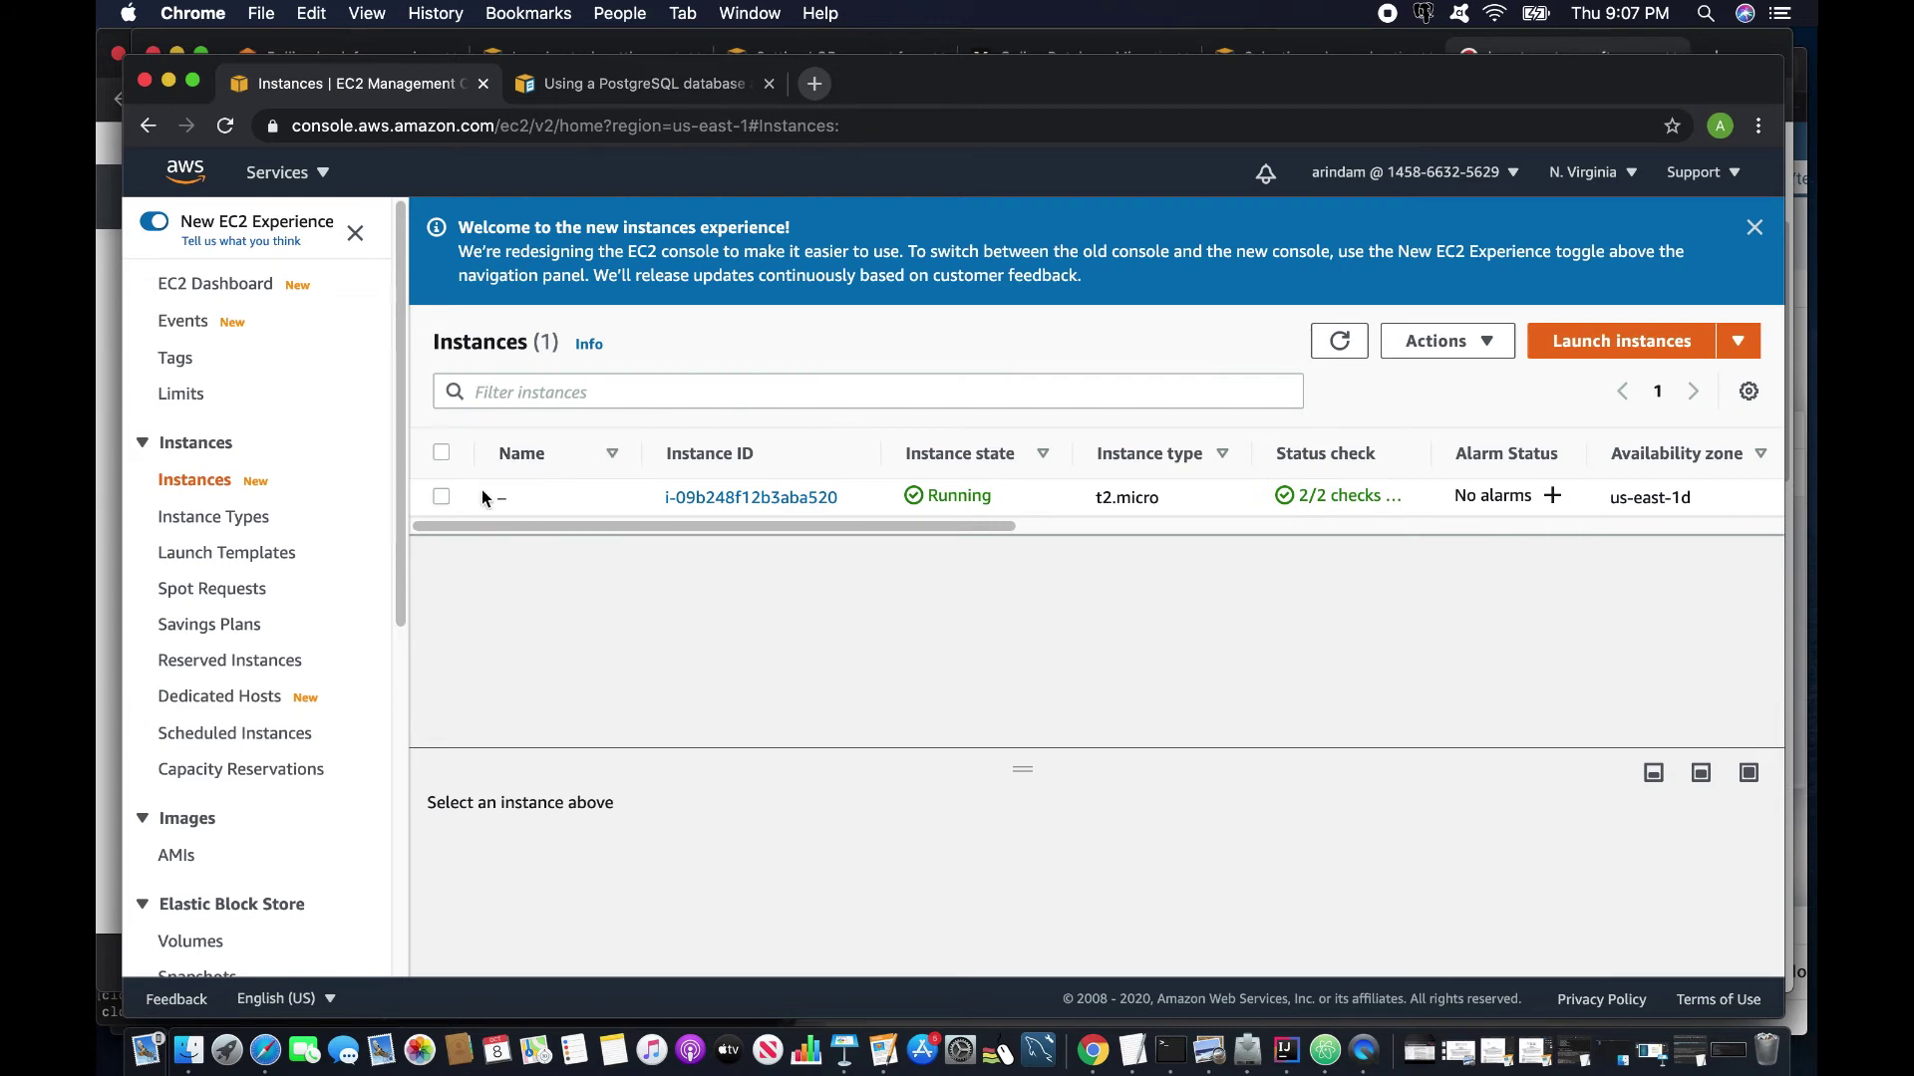
pyautogui.click(481, 495)
pyautogui.scroll(-3, 877, 877)
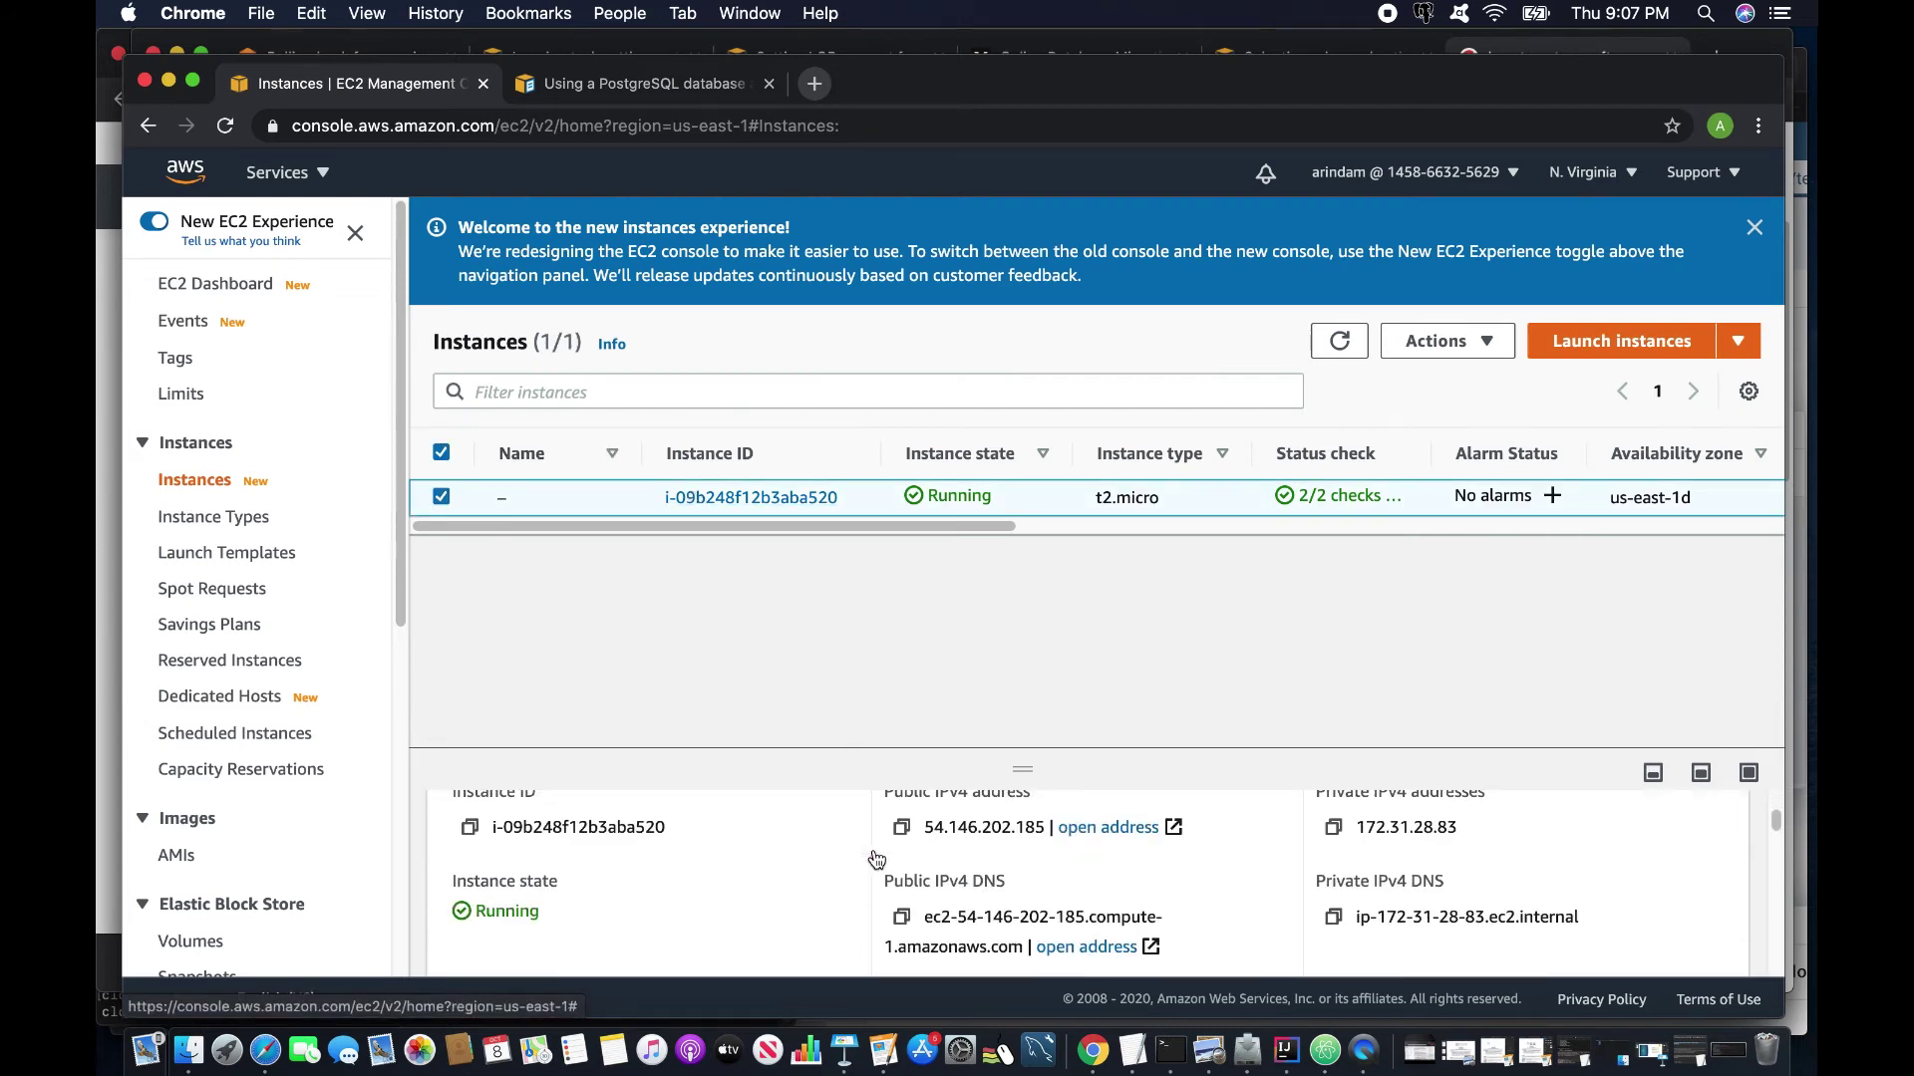
pyautogui.click(909, 919)
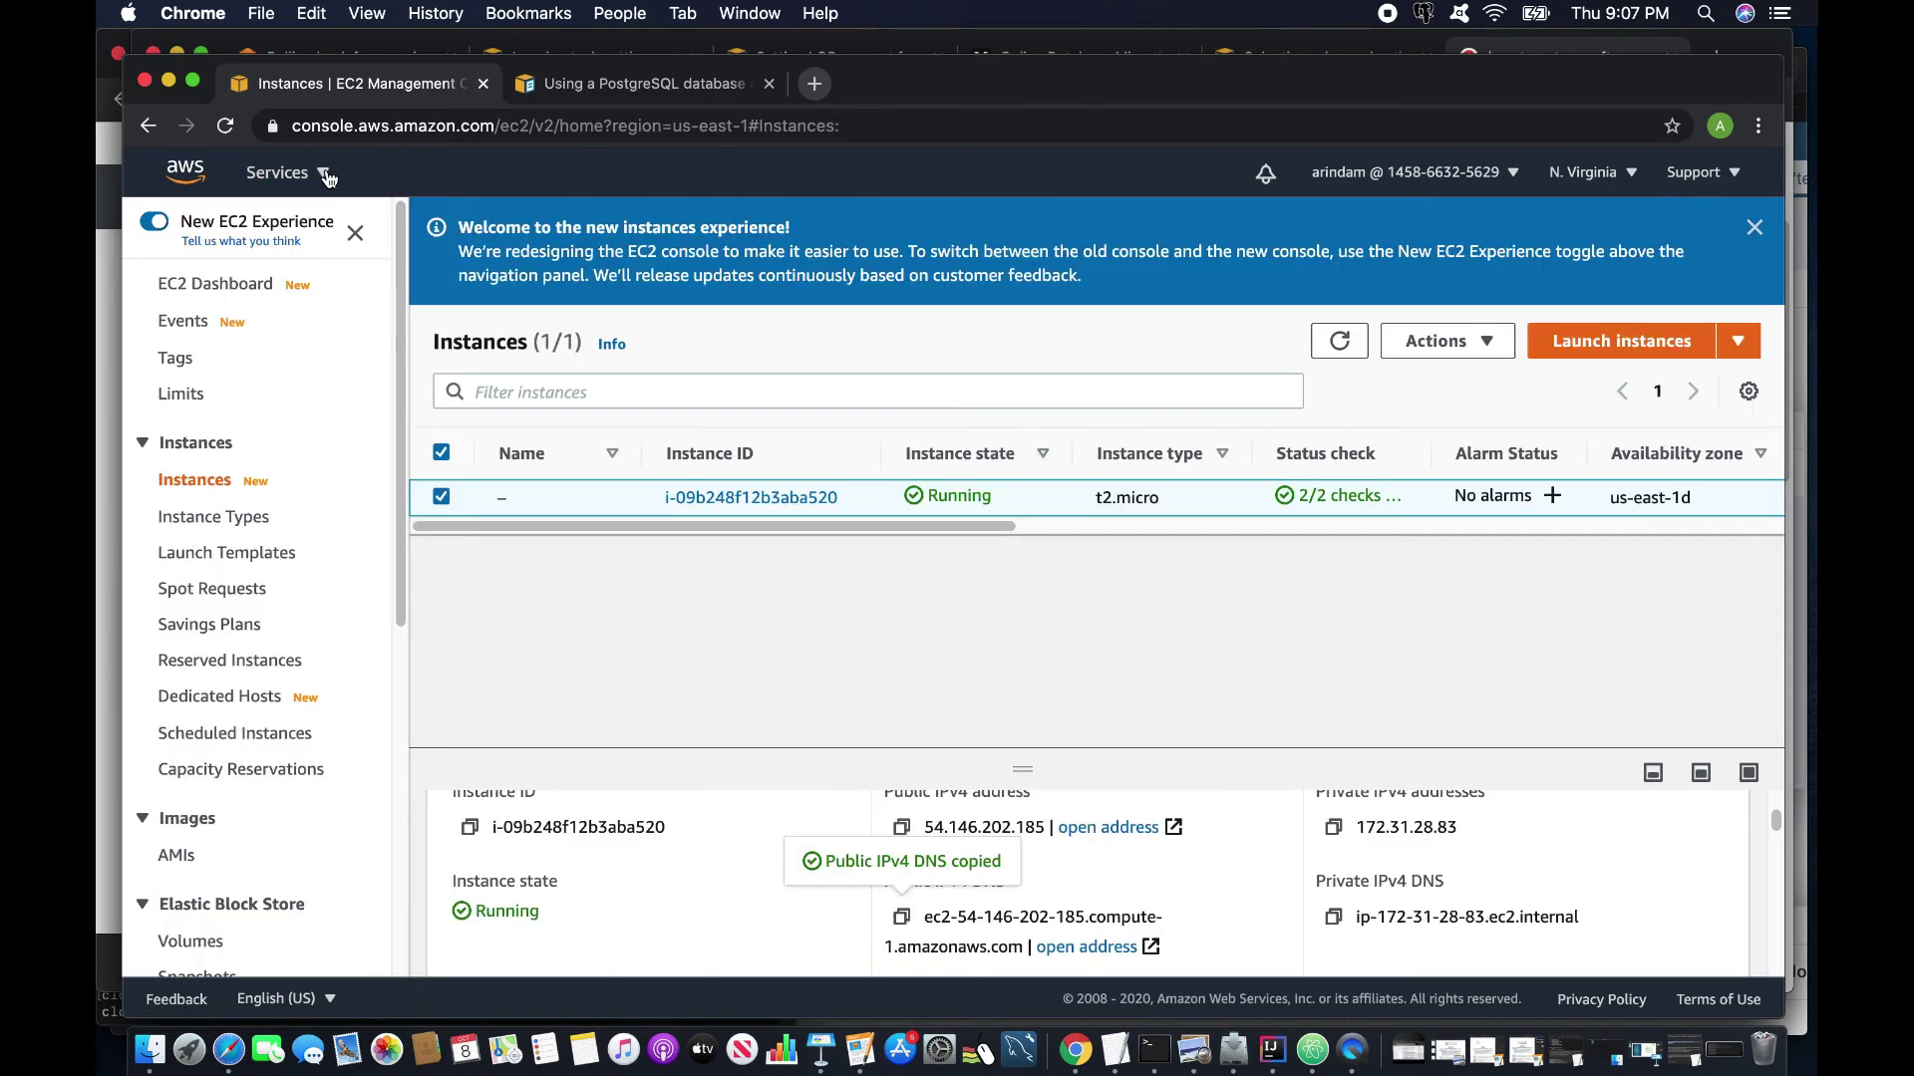
pyautogui.click(334, 175)
pyautogui.click(279, 451)
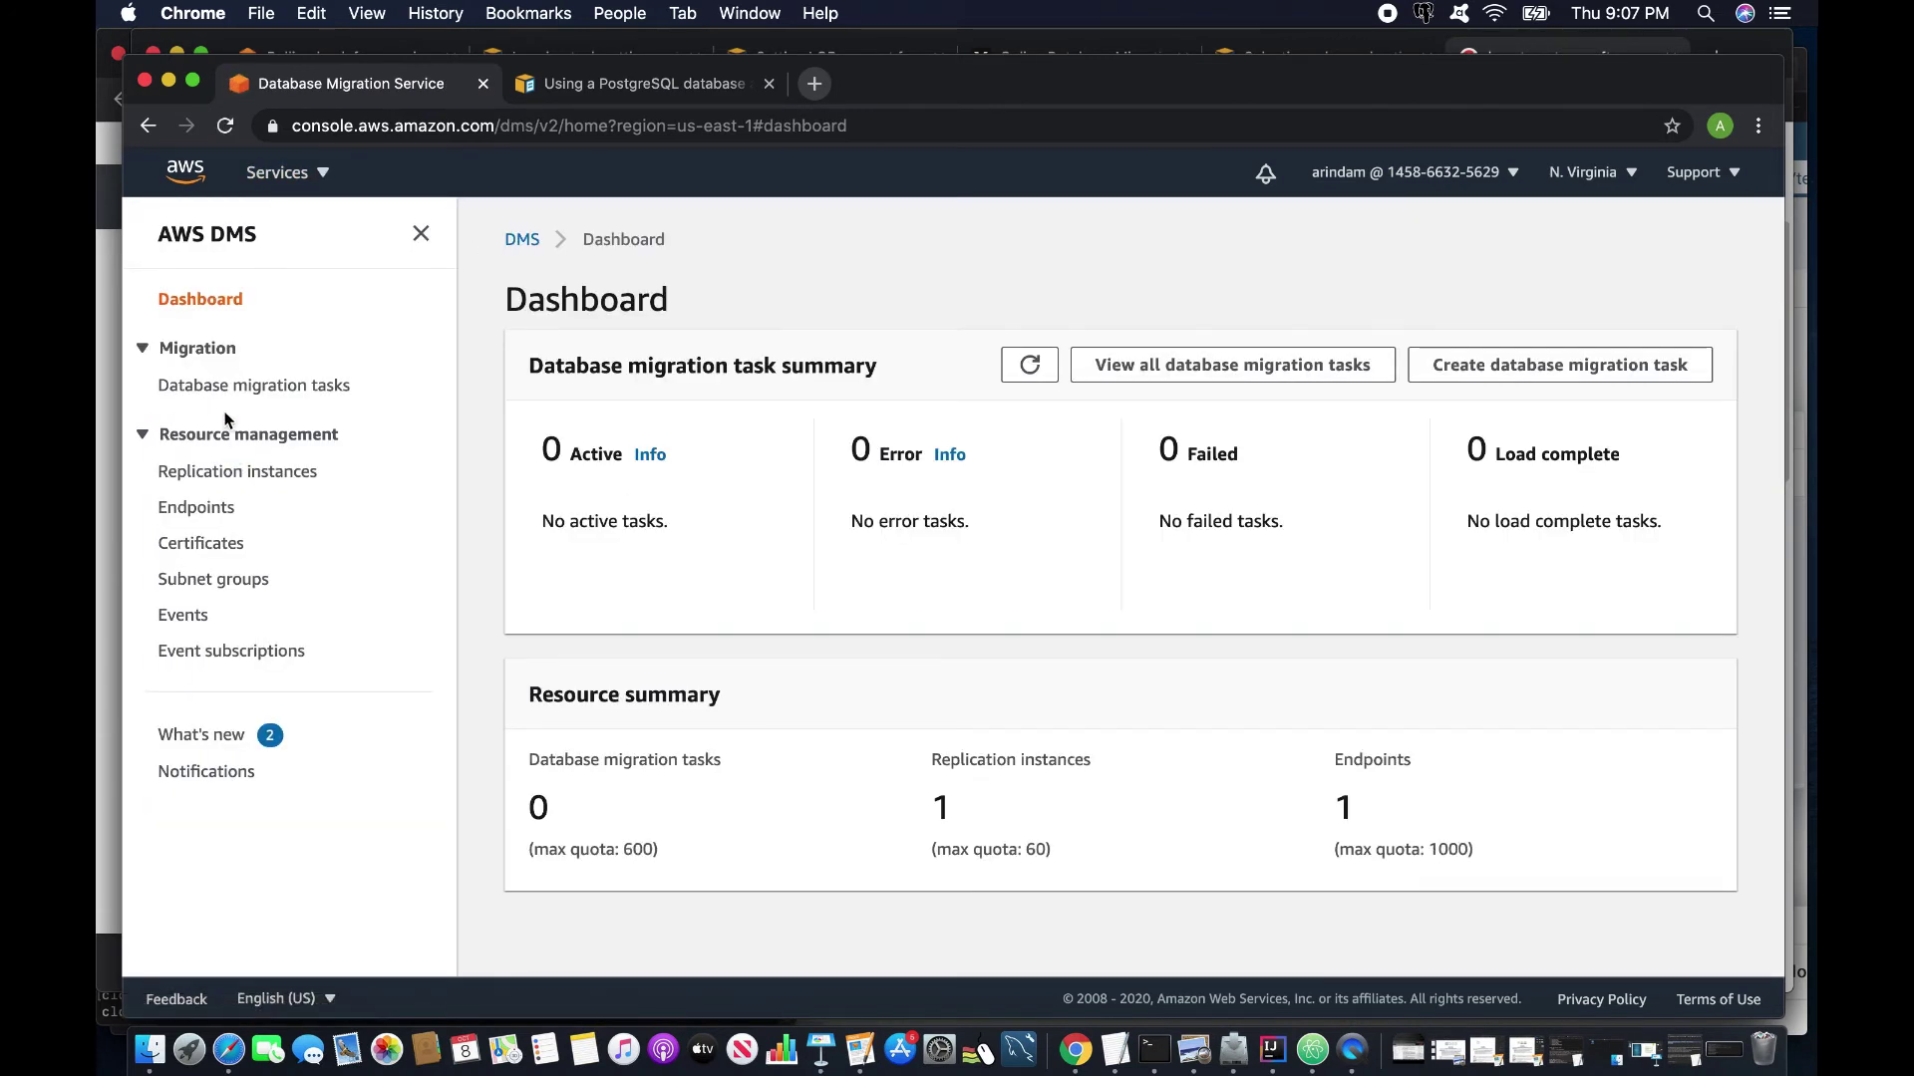
# Start a new endpoint named source-ec2 with postgres as the source engine.
pyautogui.click(198, 508)
pyautogui.click(1645, 307)
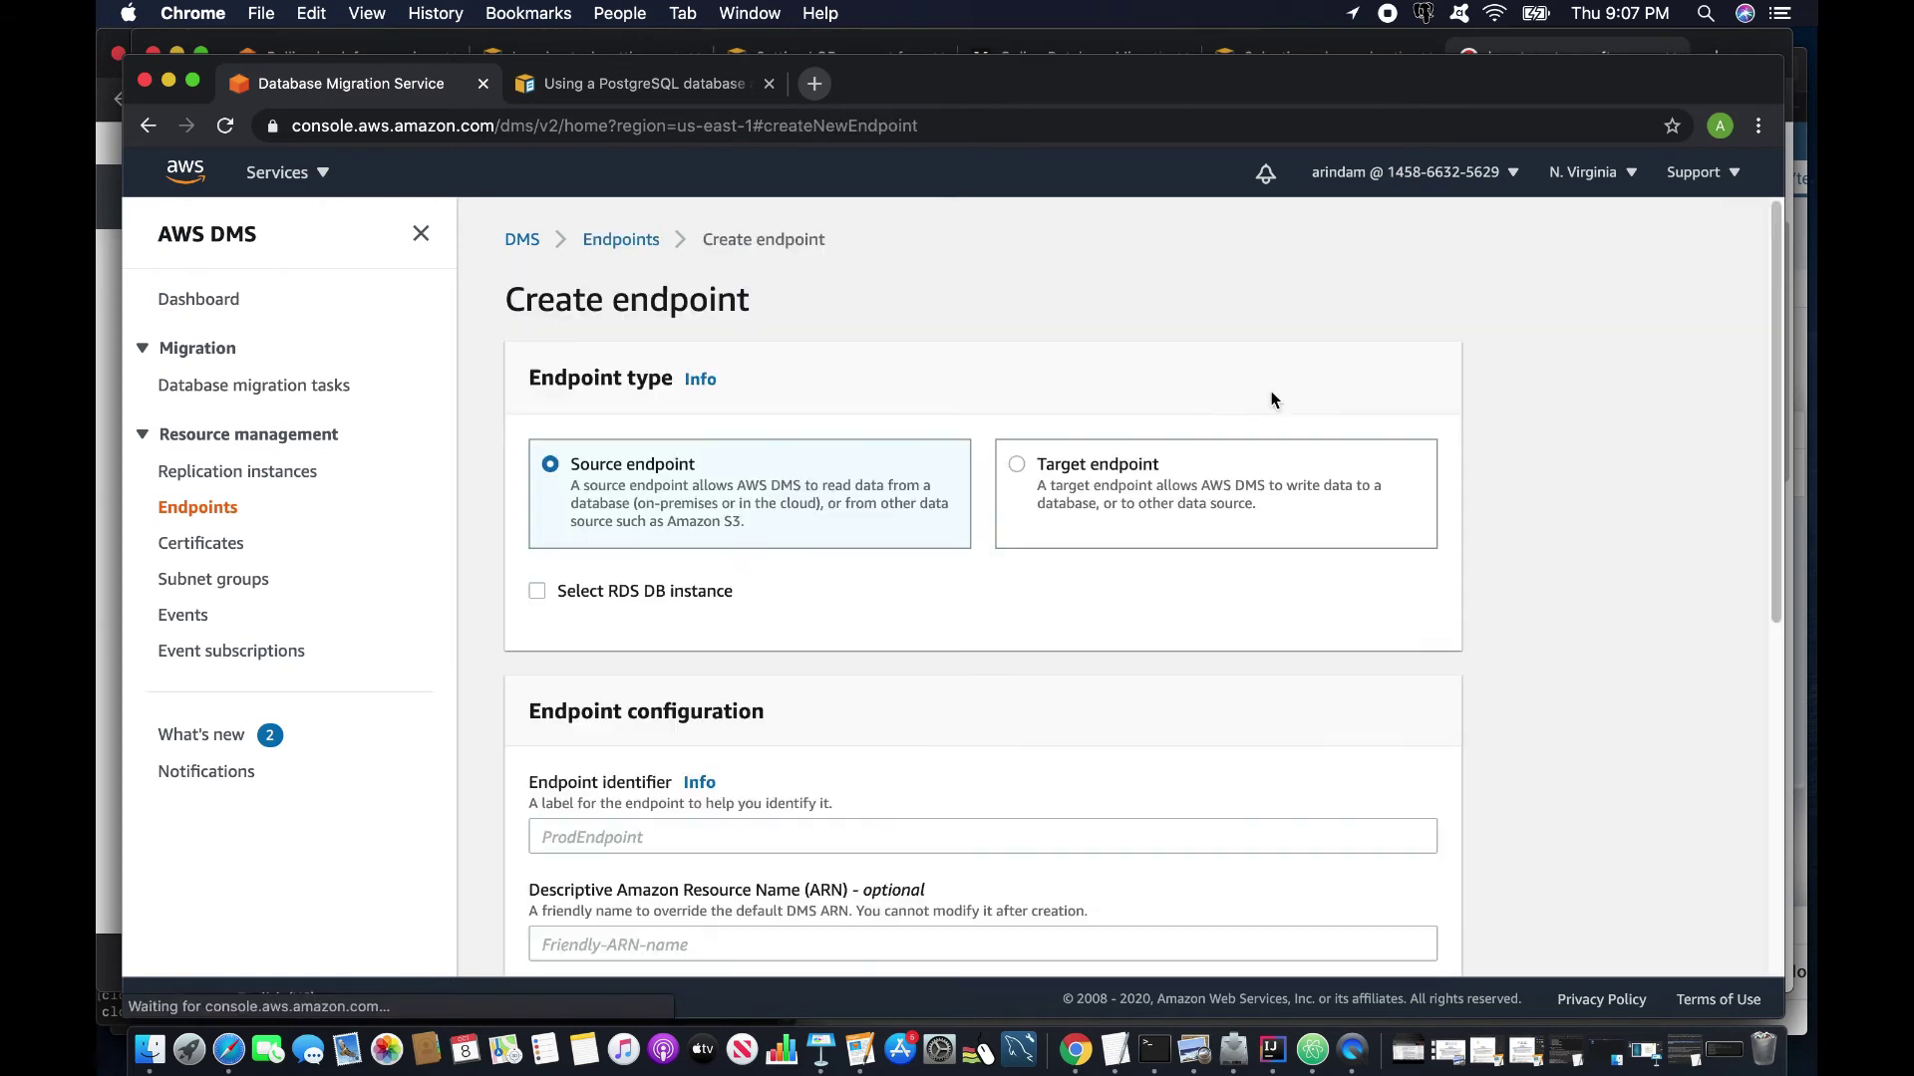
pyautogui.click(604, 836)
pyautogui.write('sourc')
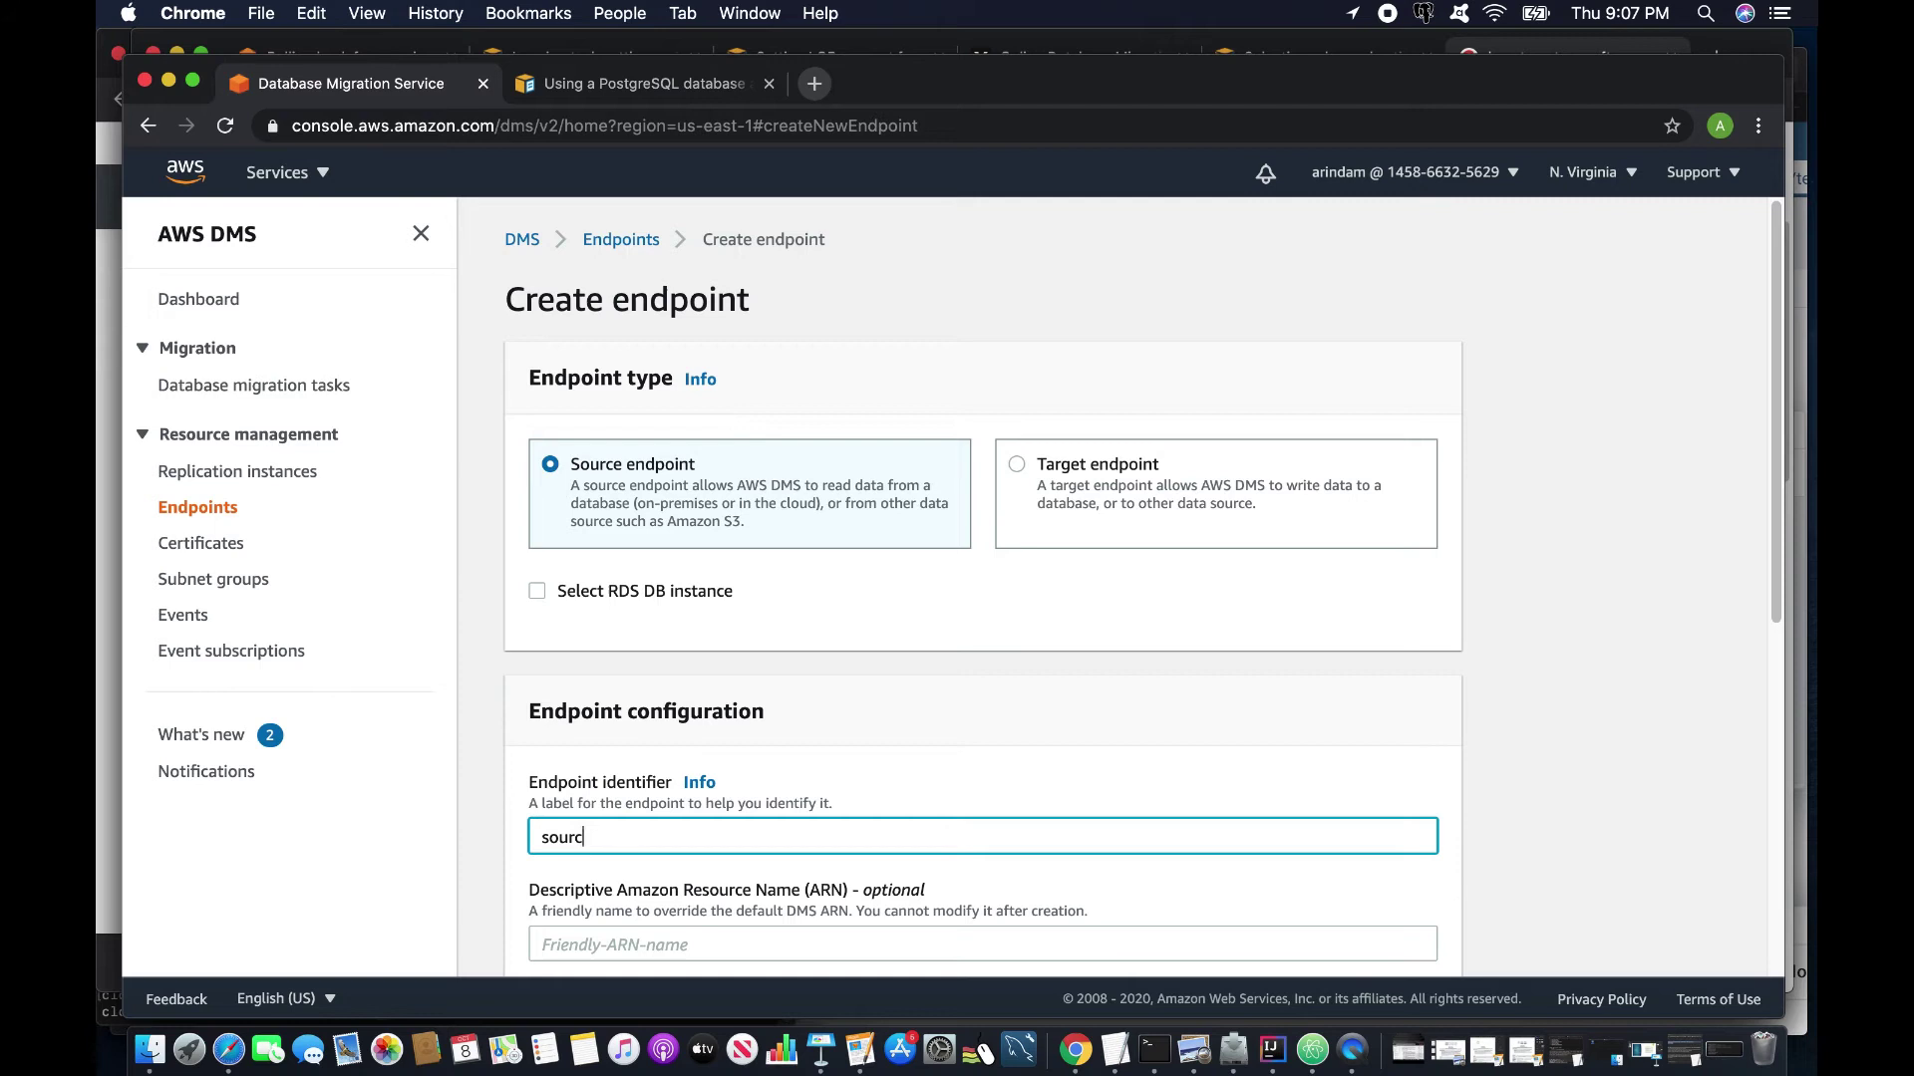
pyautogui.write('e-ec2')
pyautogui.scroll(-5, 615, 748)
pyautogui.scroll(-1, 618, 758)
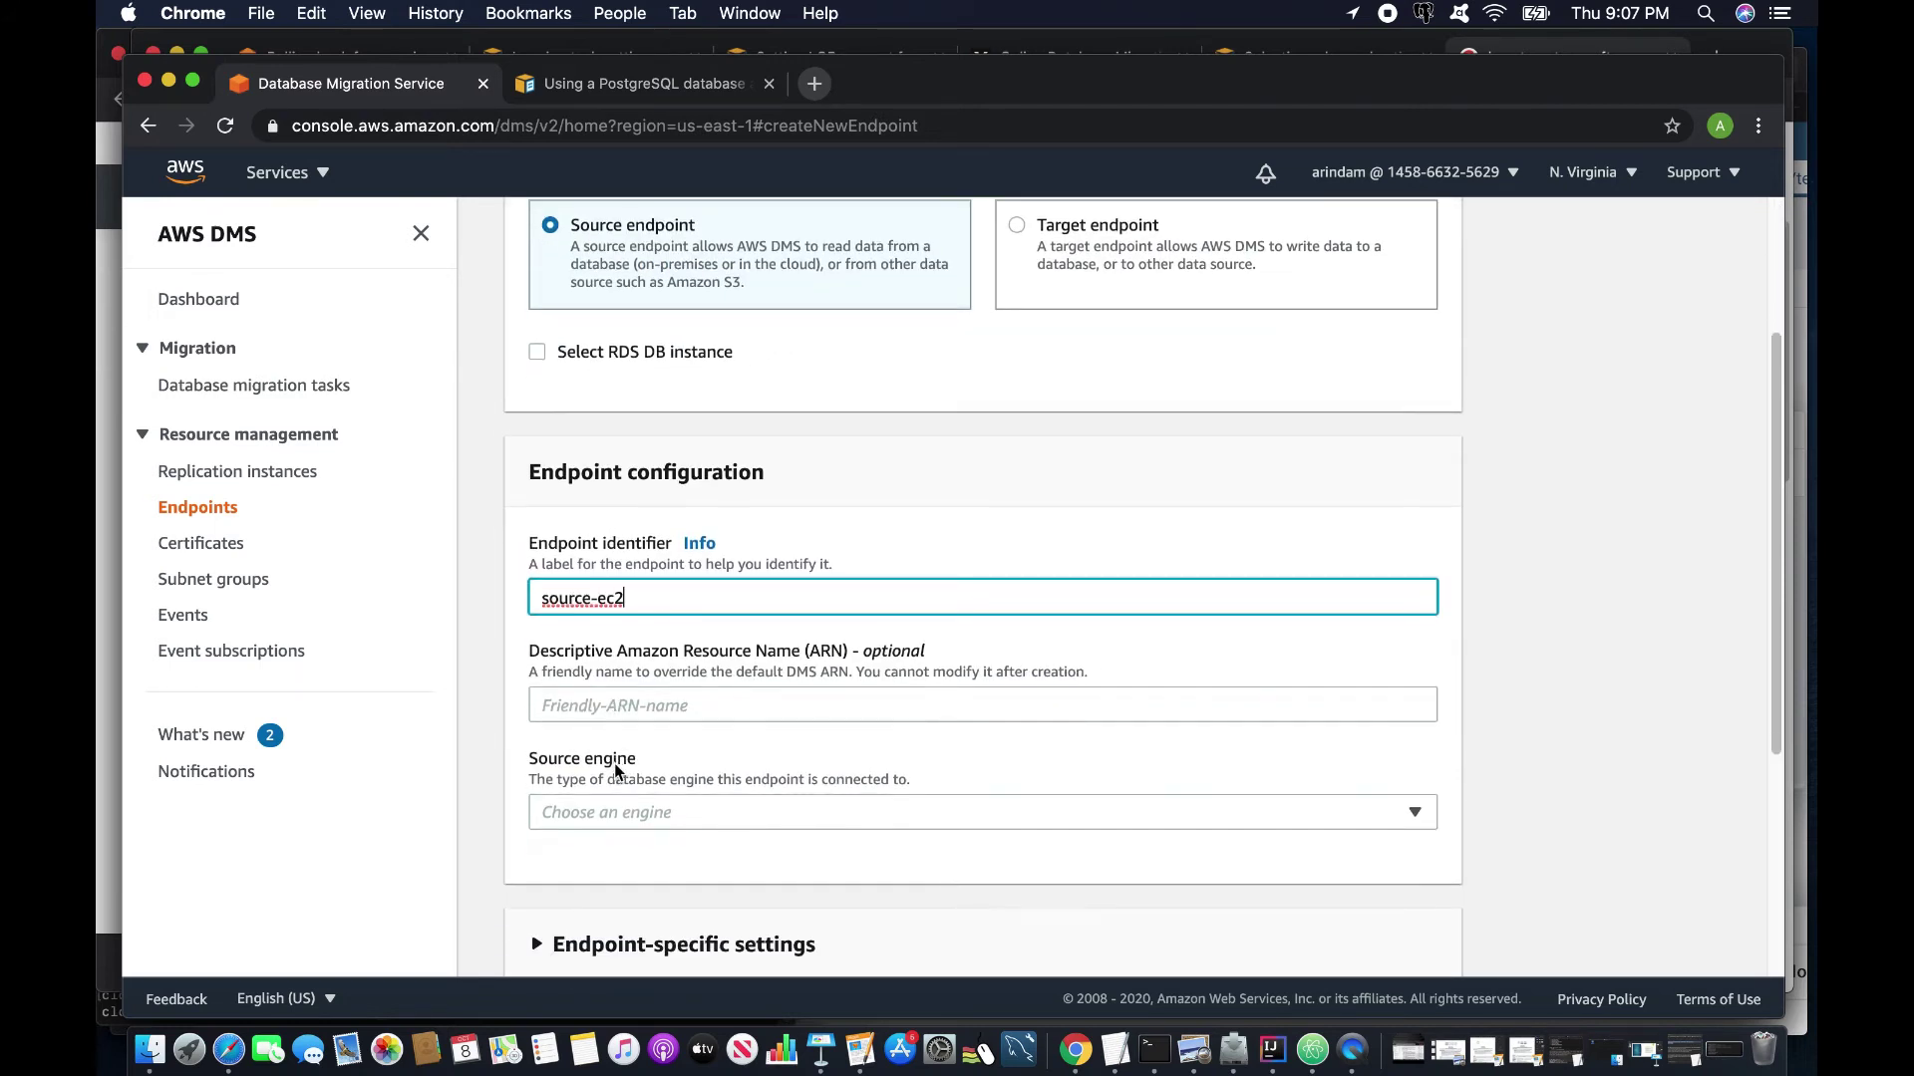
pyautogui.click(702, 823)
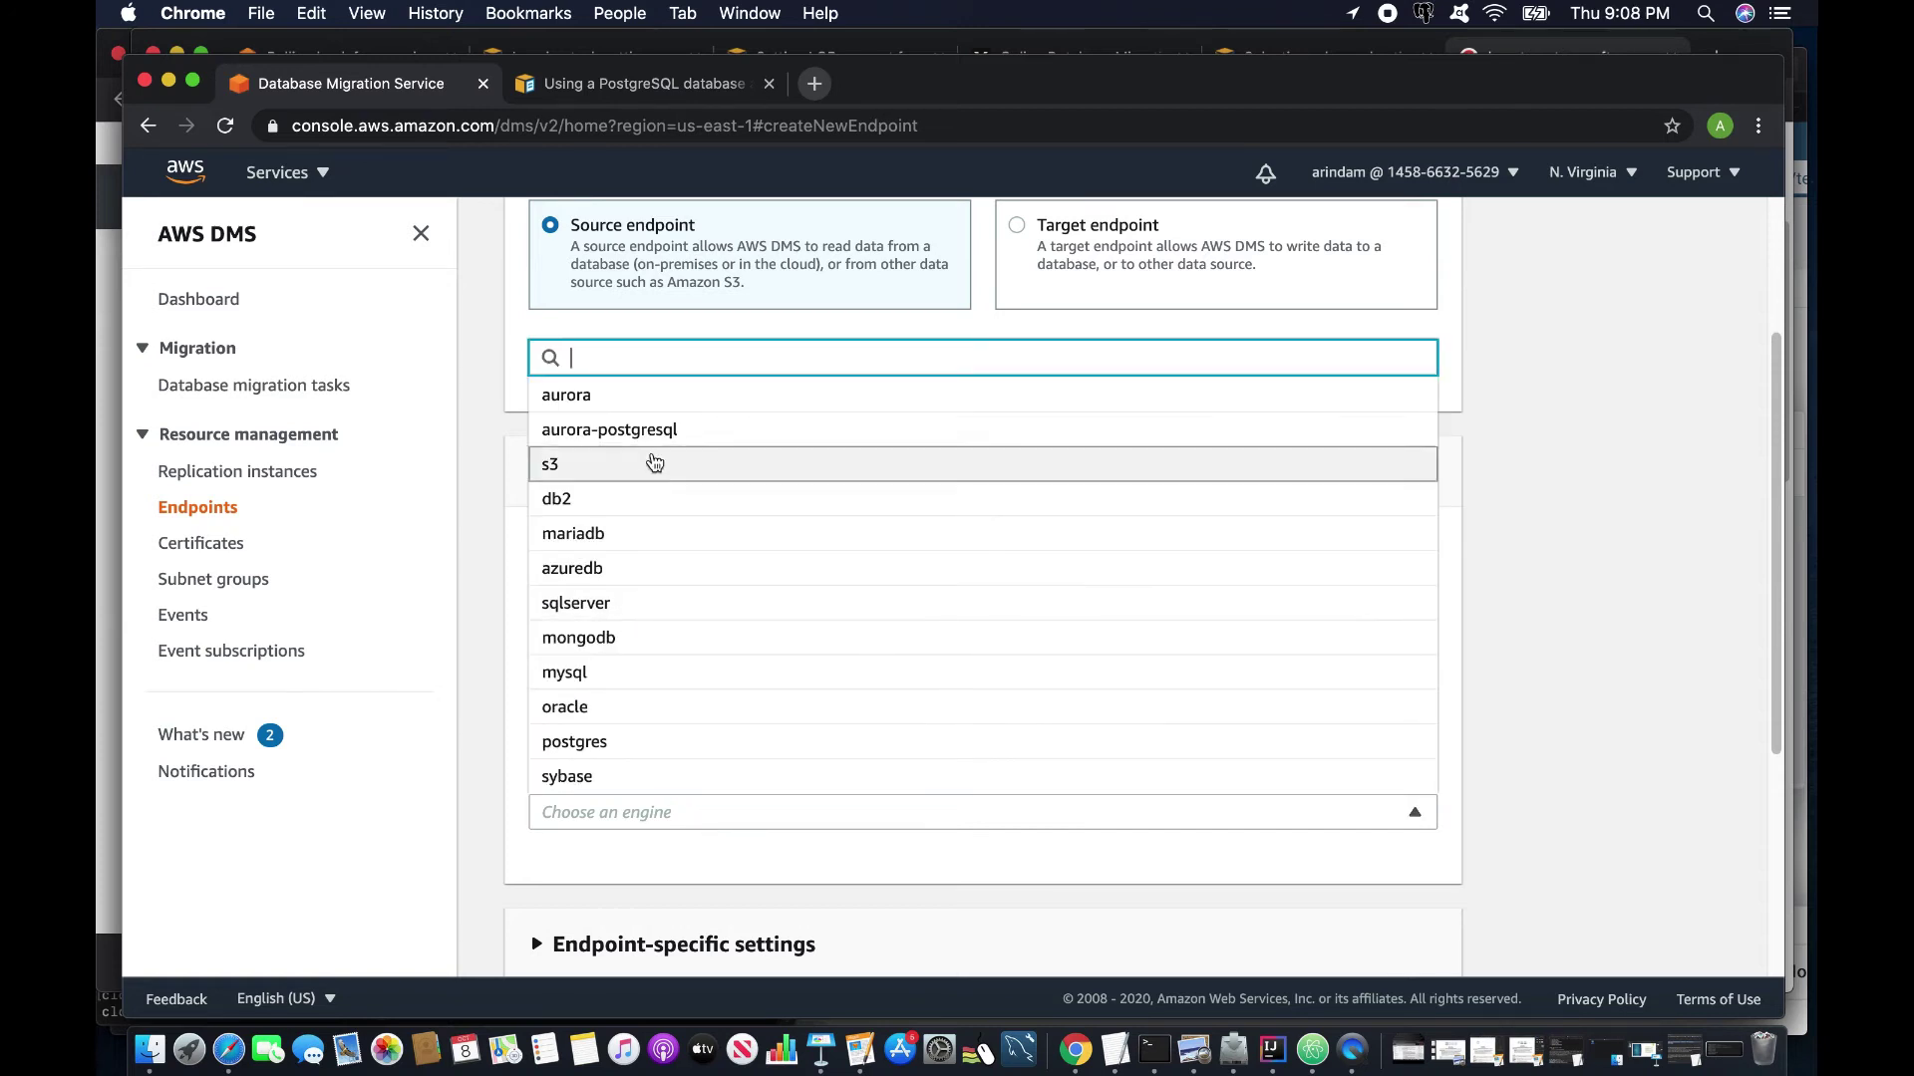
pyautogui.click(575, 737)
# Enter the EC2 hostname, port 5432, user testdba, the account password and database testdb.
pyautogui.scroll(-2, 680, 793)
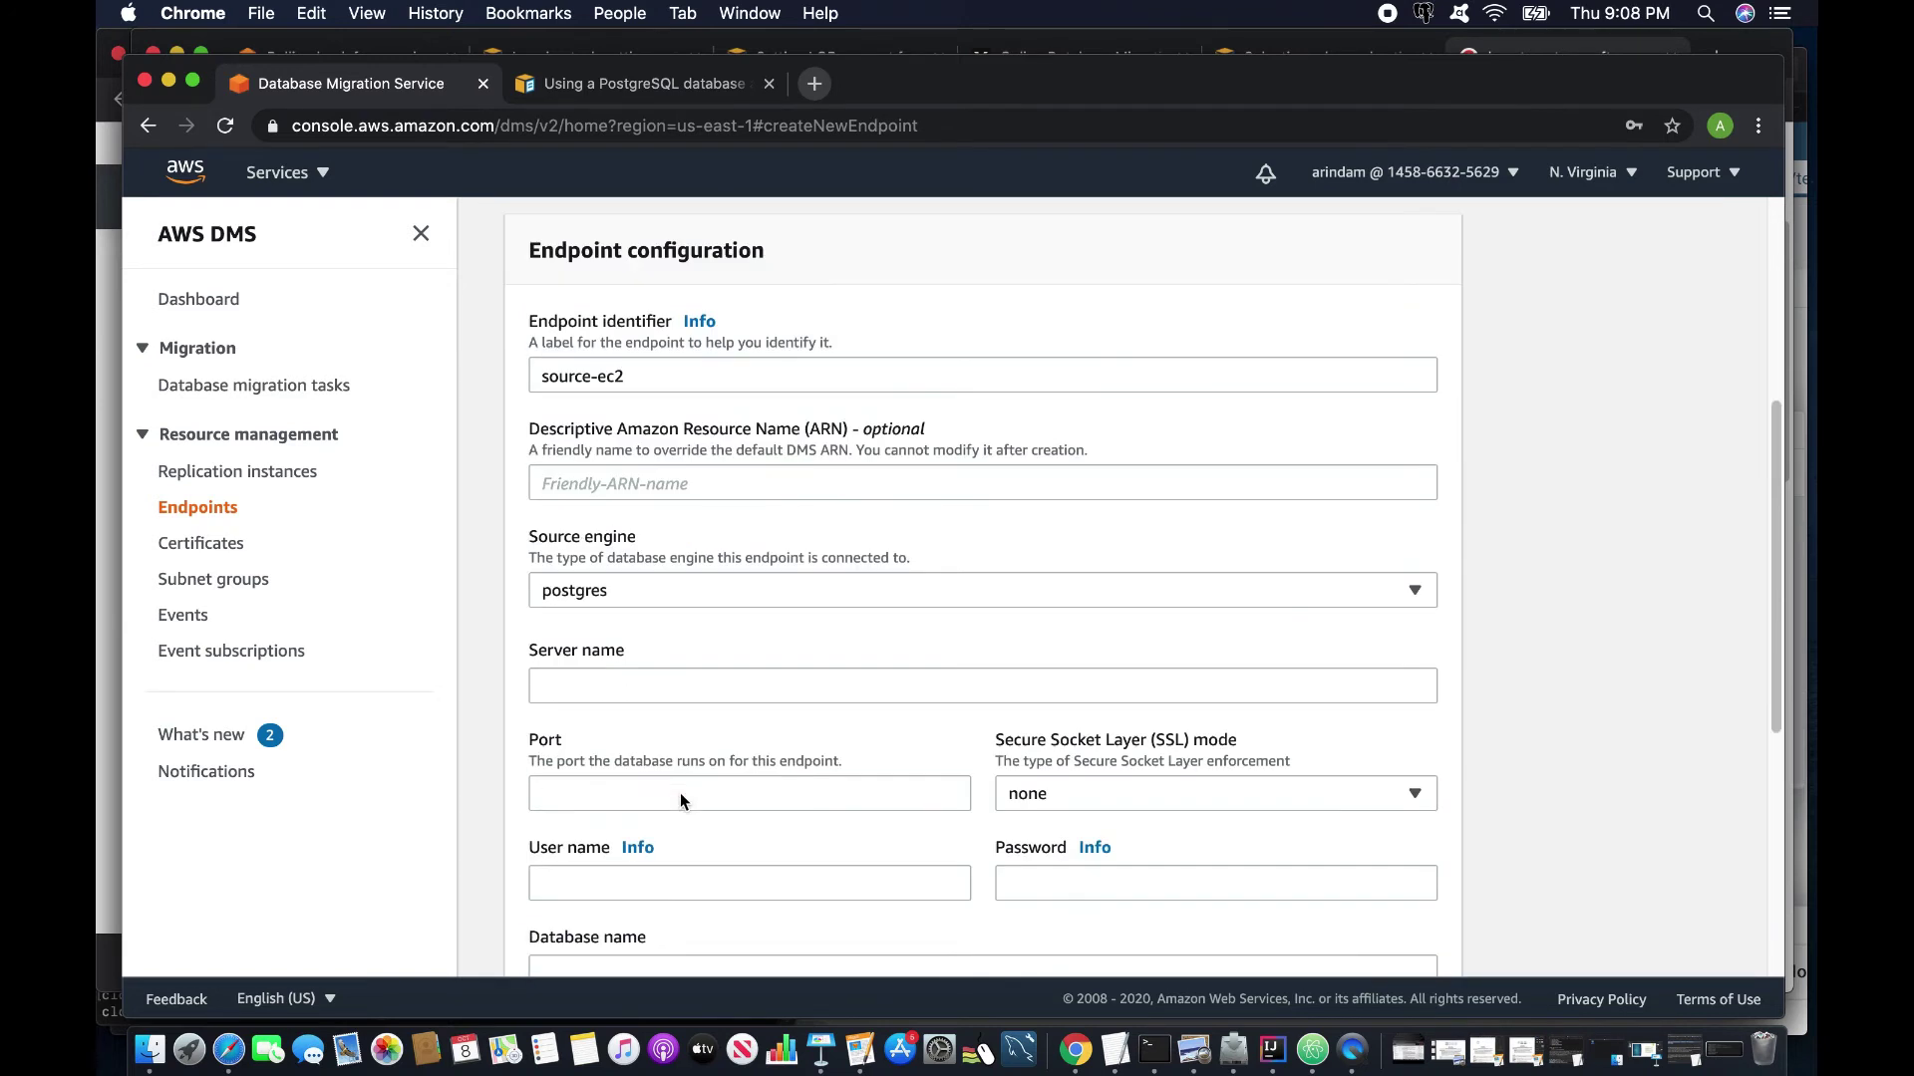
pyautogui.click(613, 685)
pyautogui.press('super+v')
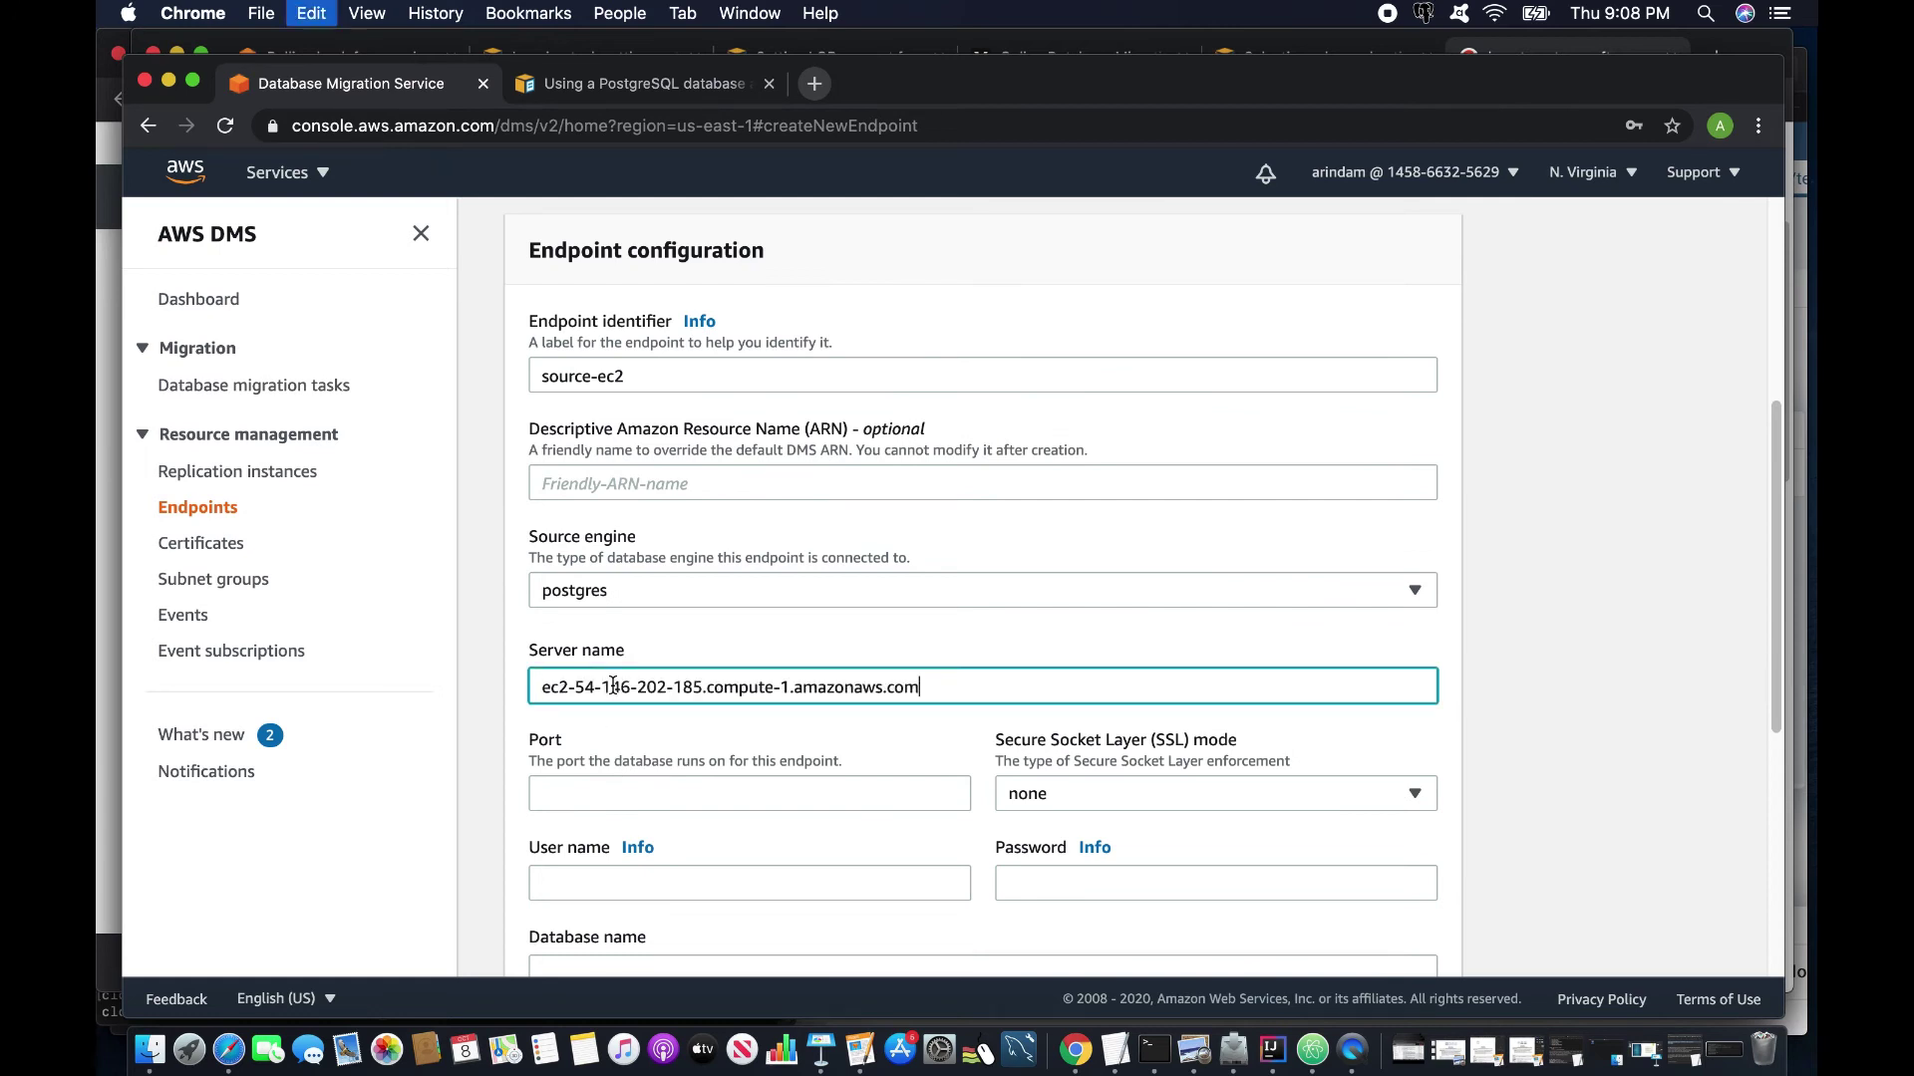
pyautogui.click(587, 783)
pyautogui.write('5432')
pyautogui.click(673, 883)
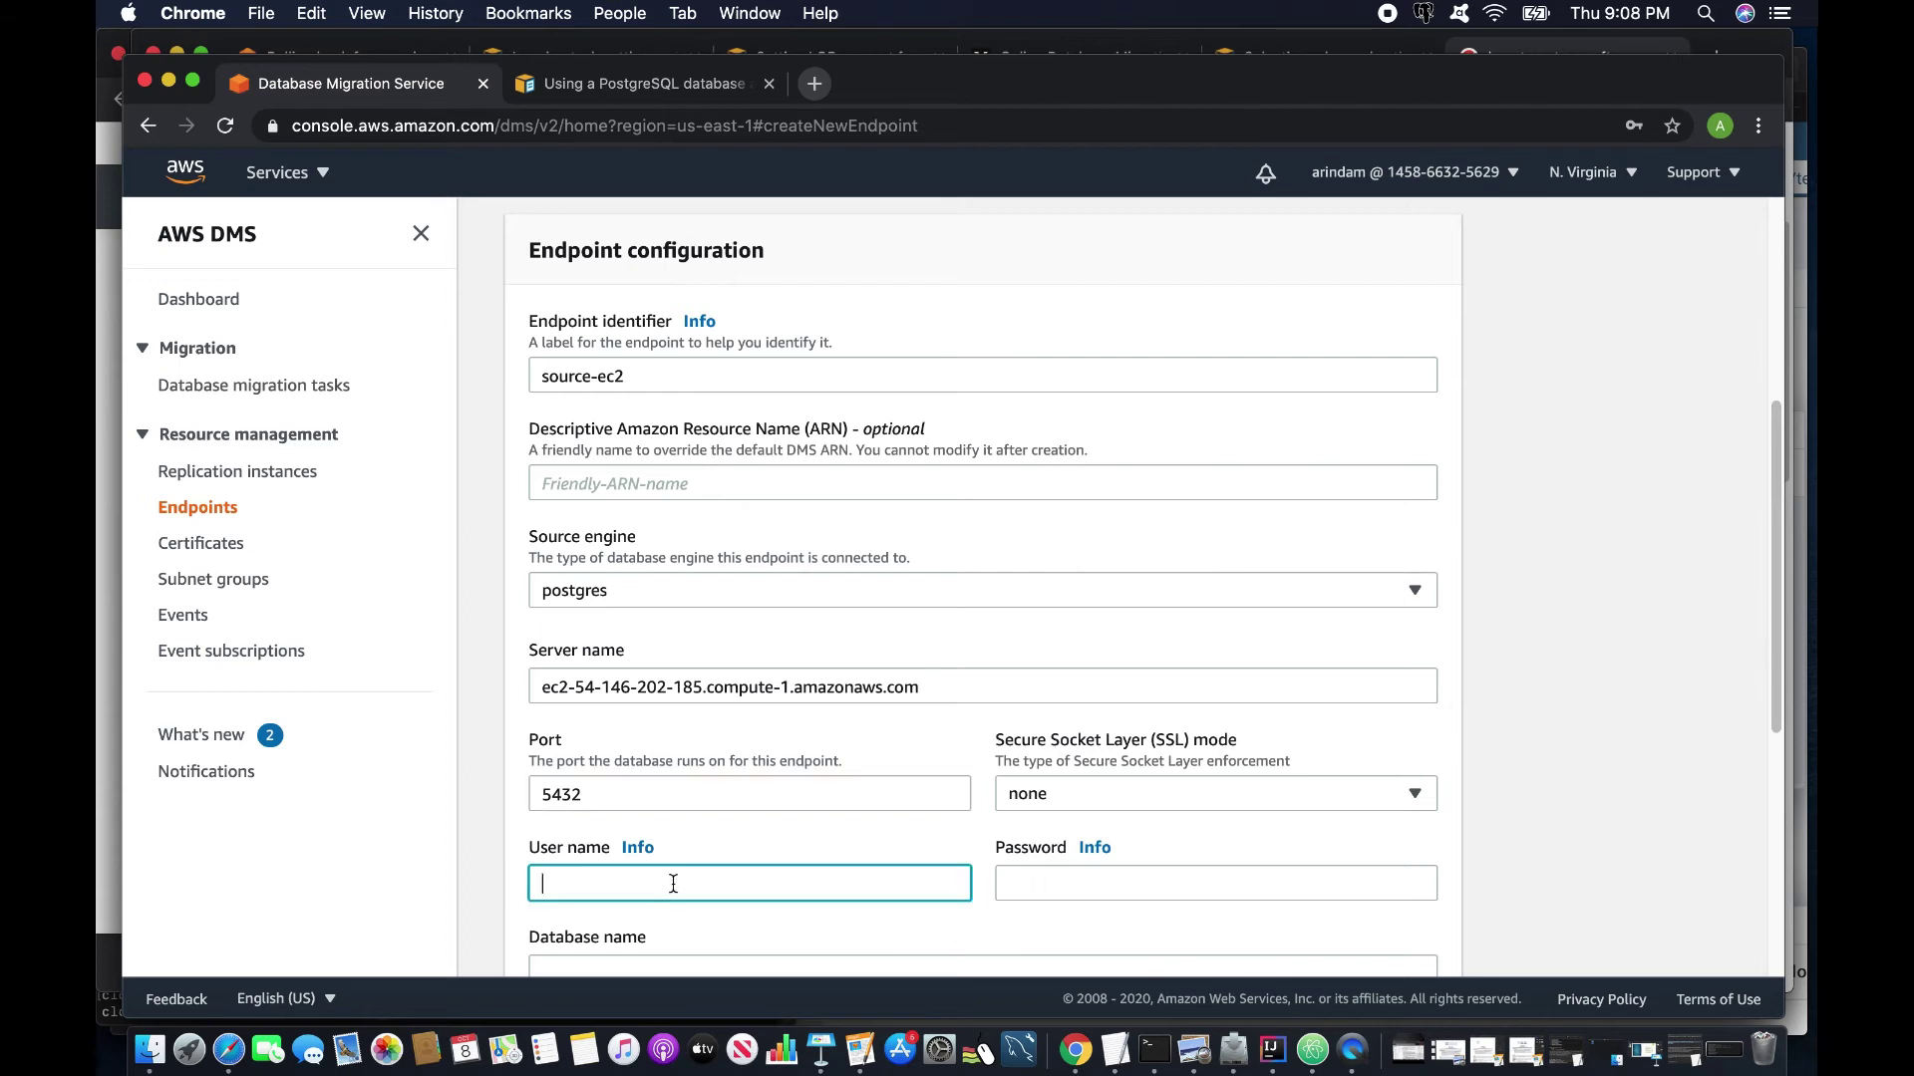
pyautogui.write('testdba')
pyautogui.press('Tab')
pyautogui.write('testdba')
pyautogui.scroll(-2, 827, 832)
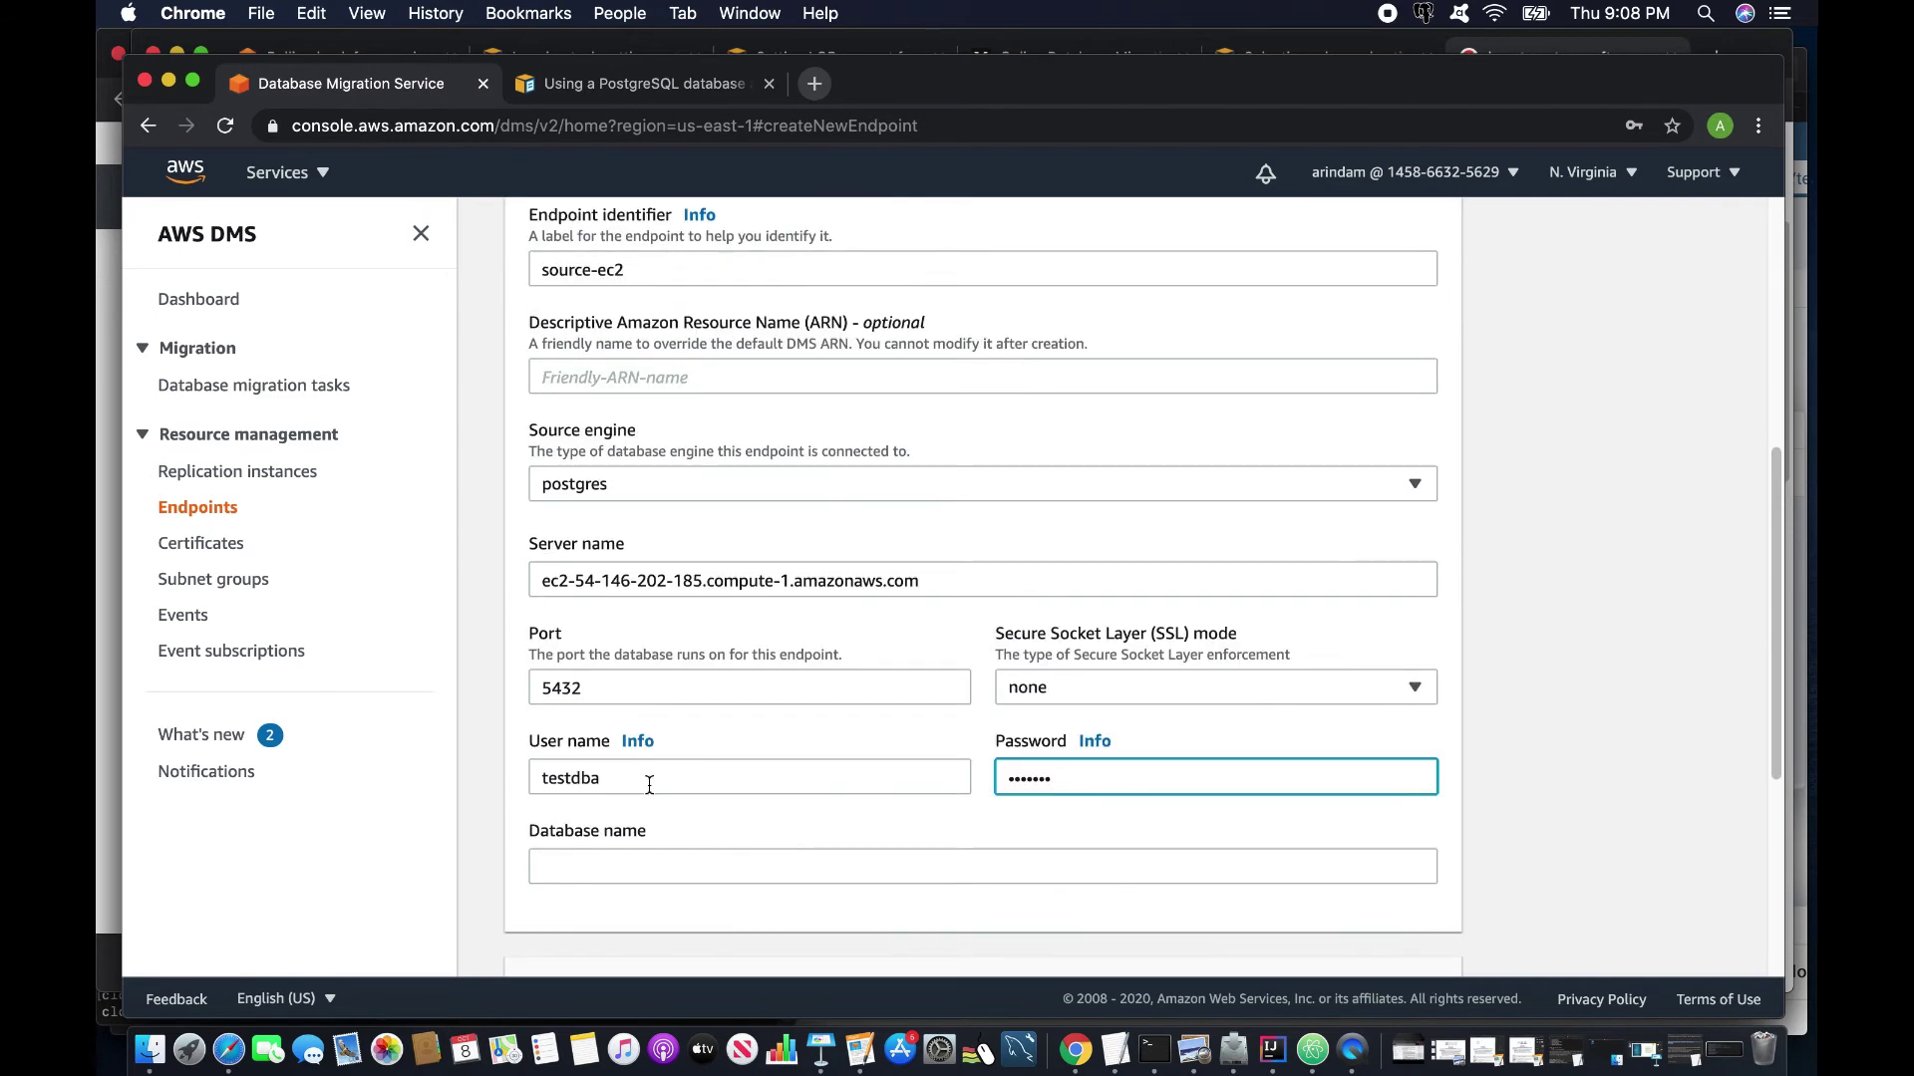
pyautogui.click(614, 863)
pyautogui.write('testdb')
pyautogui.scroll(-7, 610, 865)
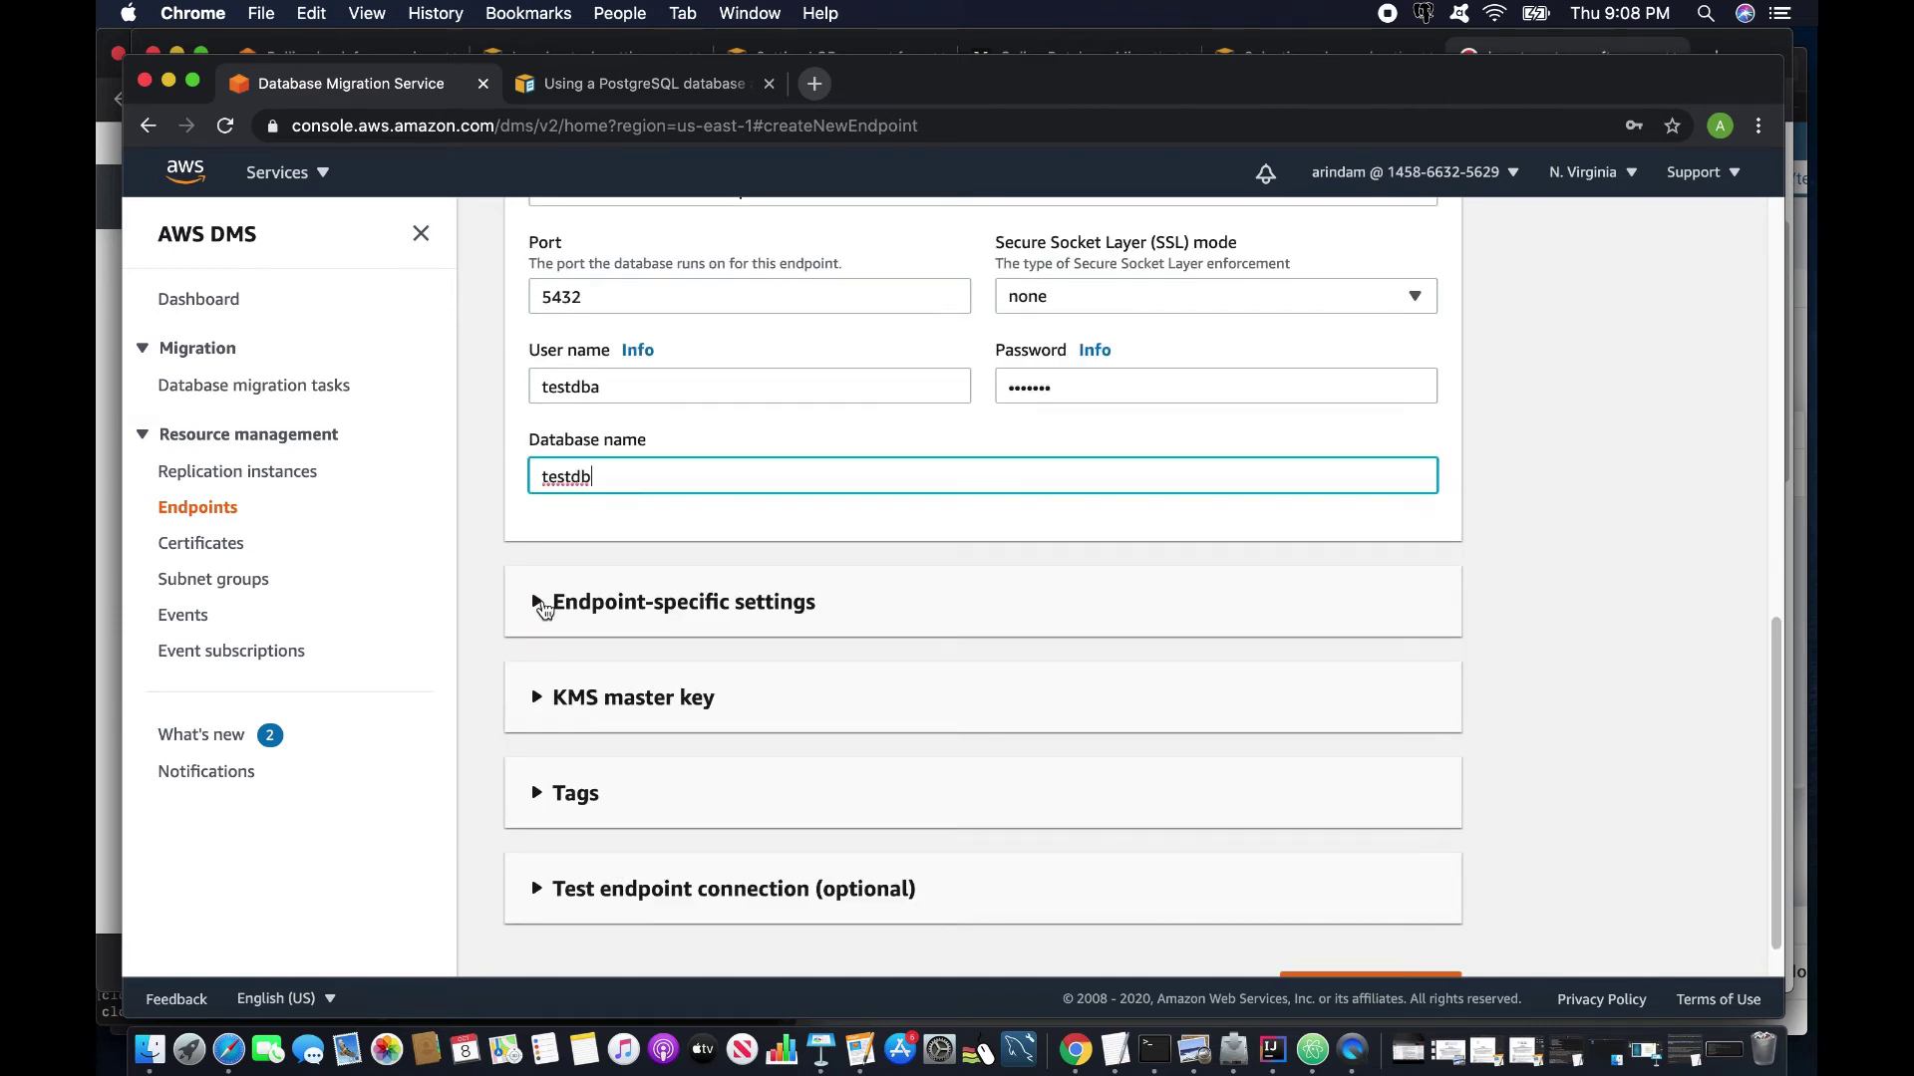
# Run the endpoint connection test and create the source-ec2 endpoint.
pyautogui.click(544, 888)
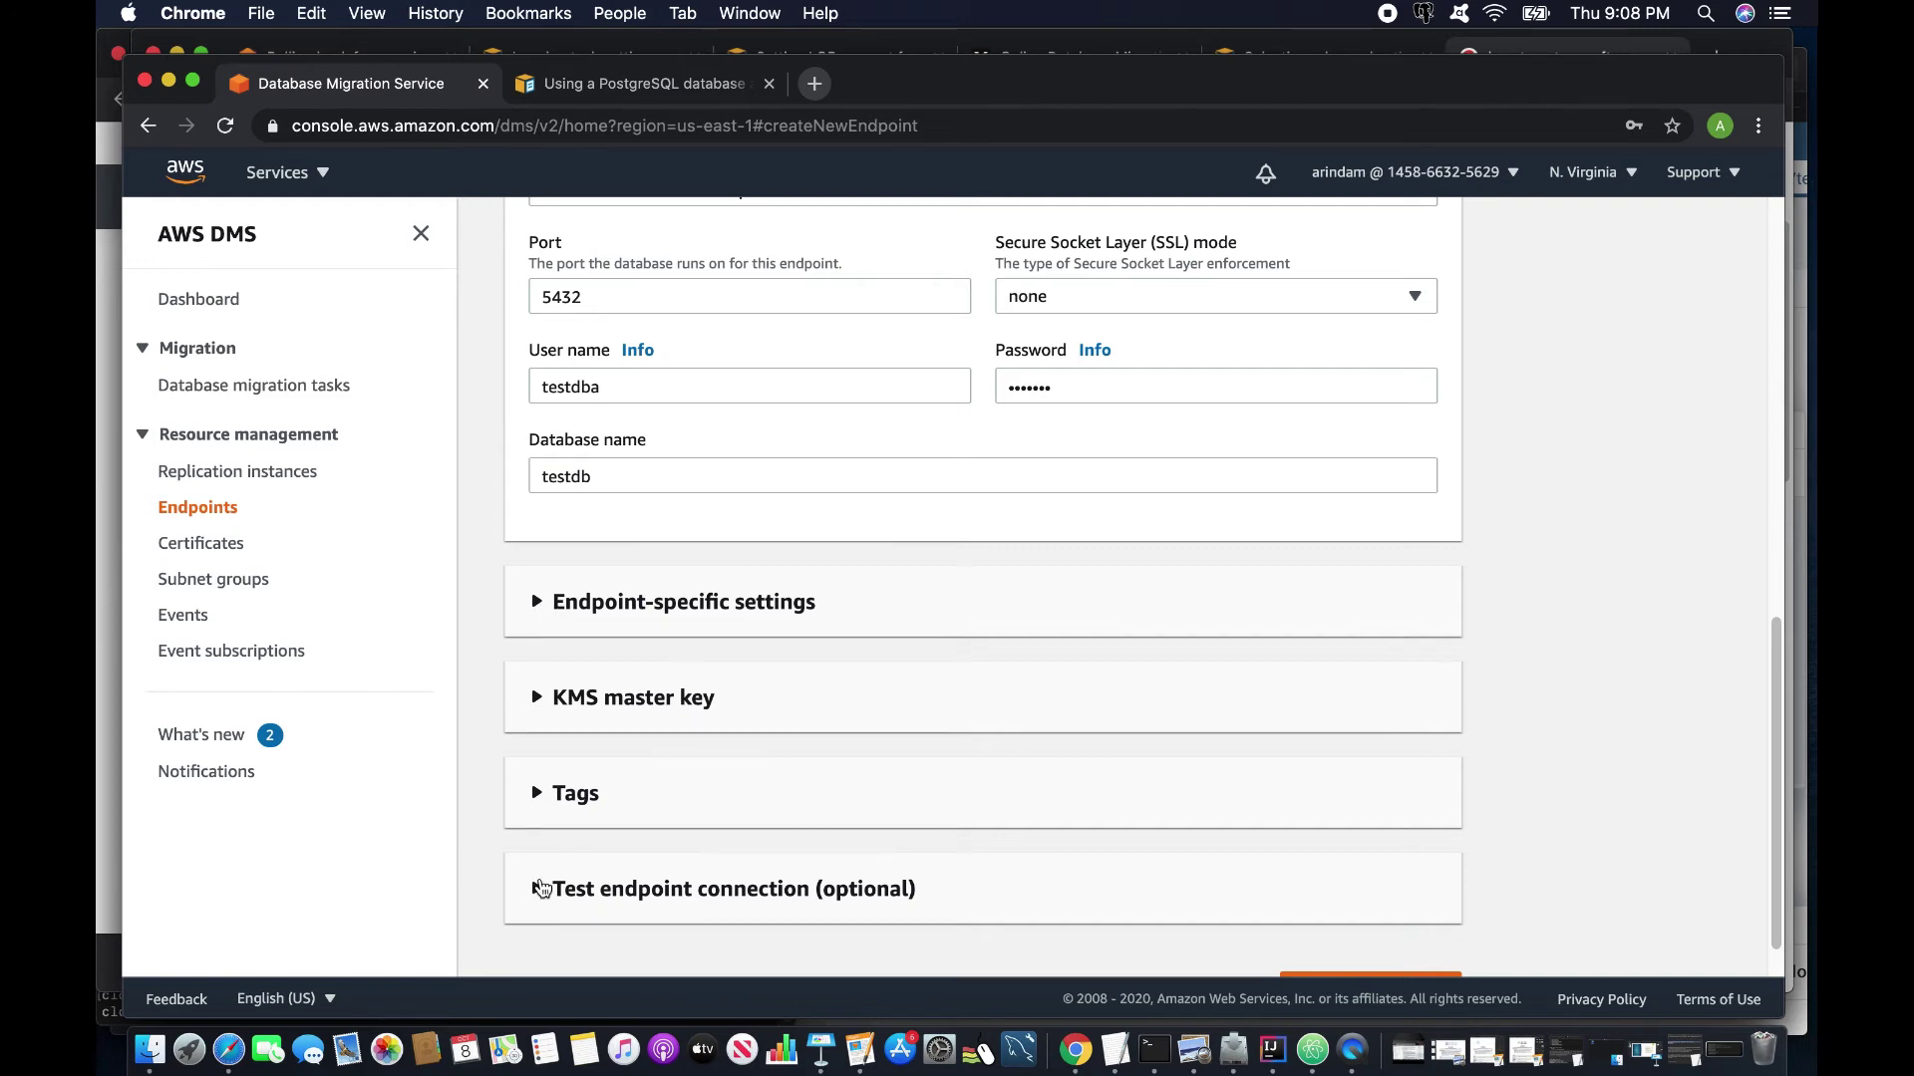
pyautogui.scroll(-4, 561, 842)
pyautogui.scroll(-4, 560, 841)
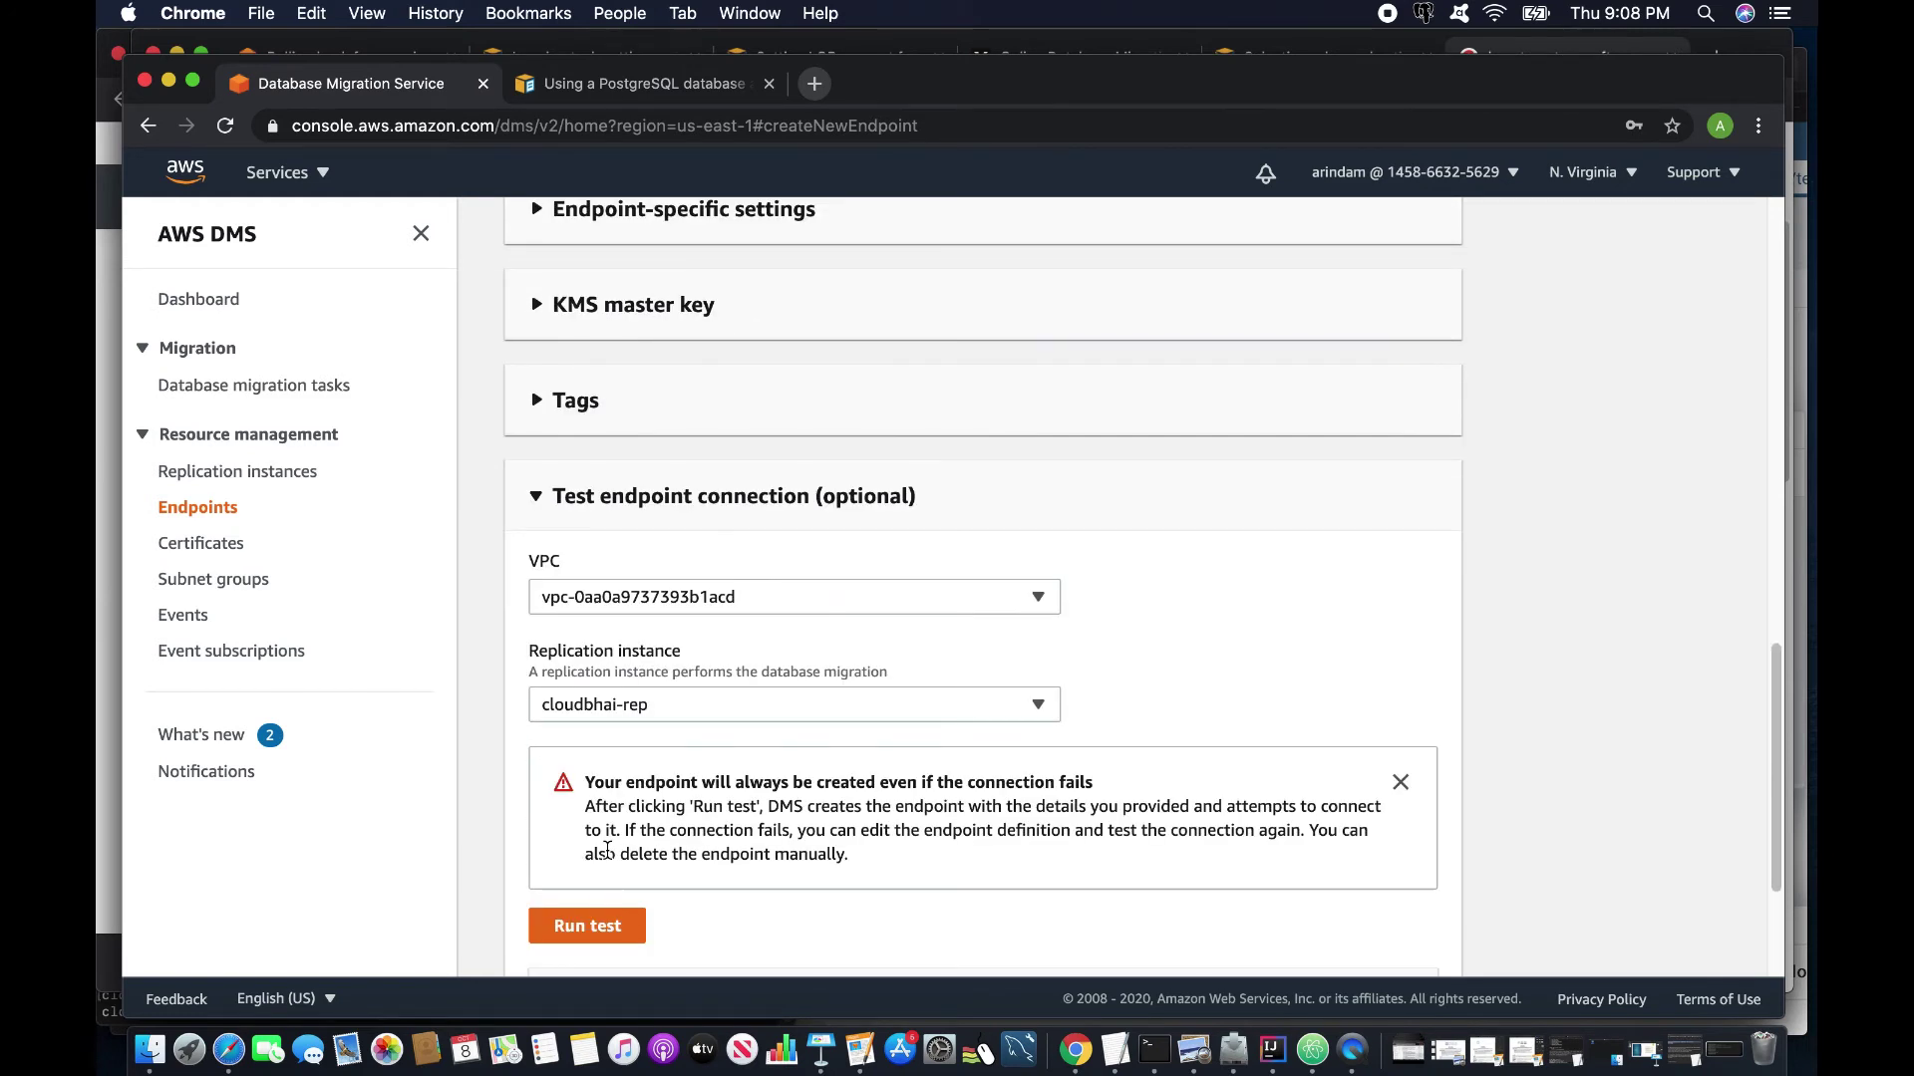
pyautogui.click(612, 928)
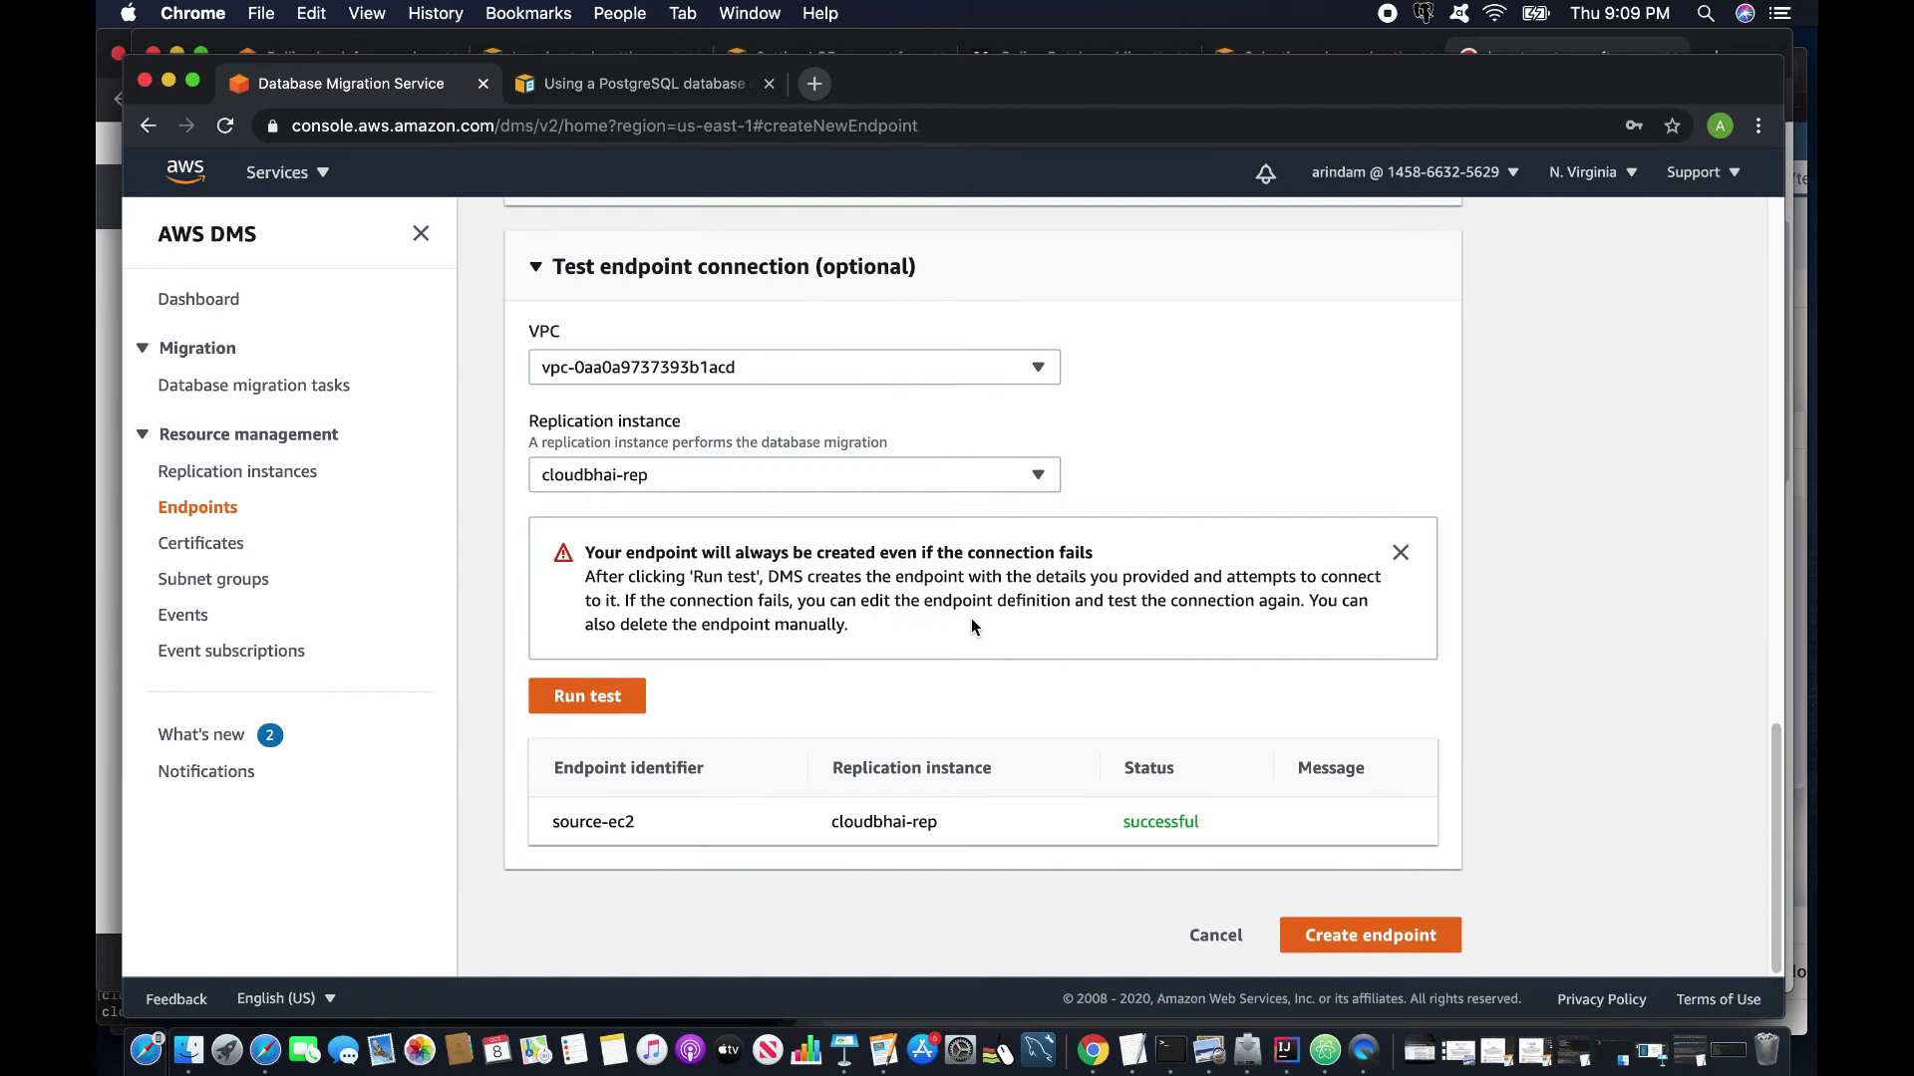
pyautogui.click(1338, 931)
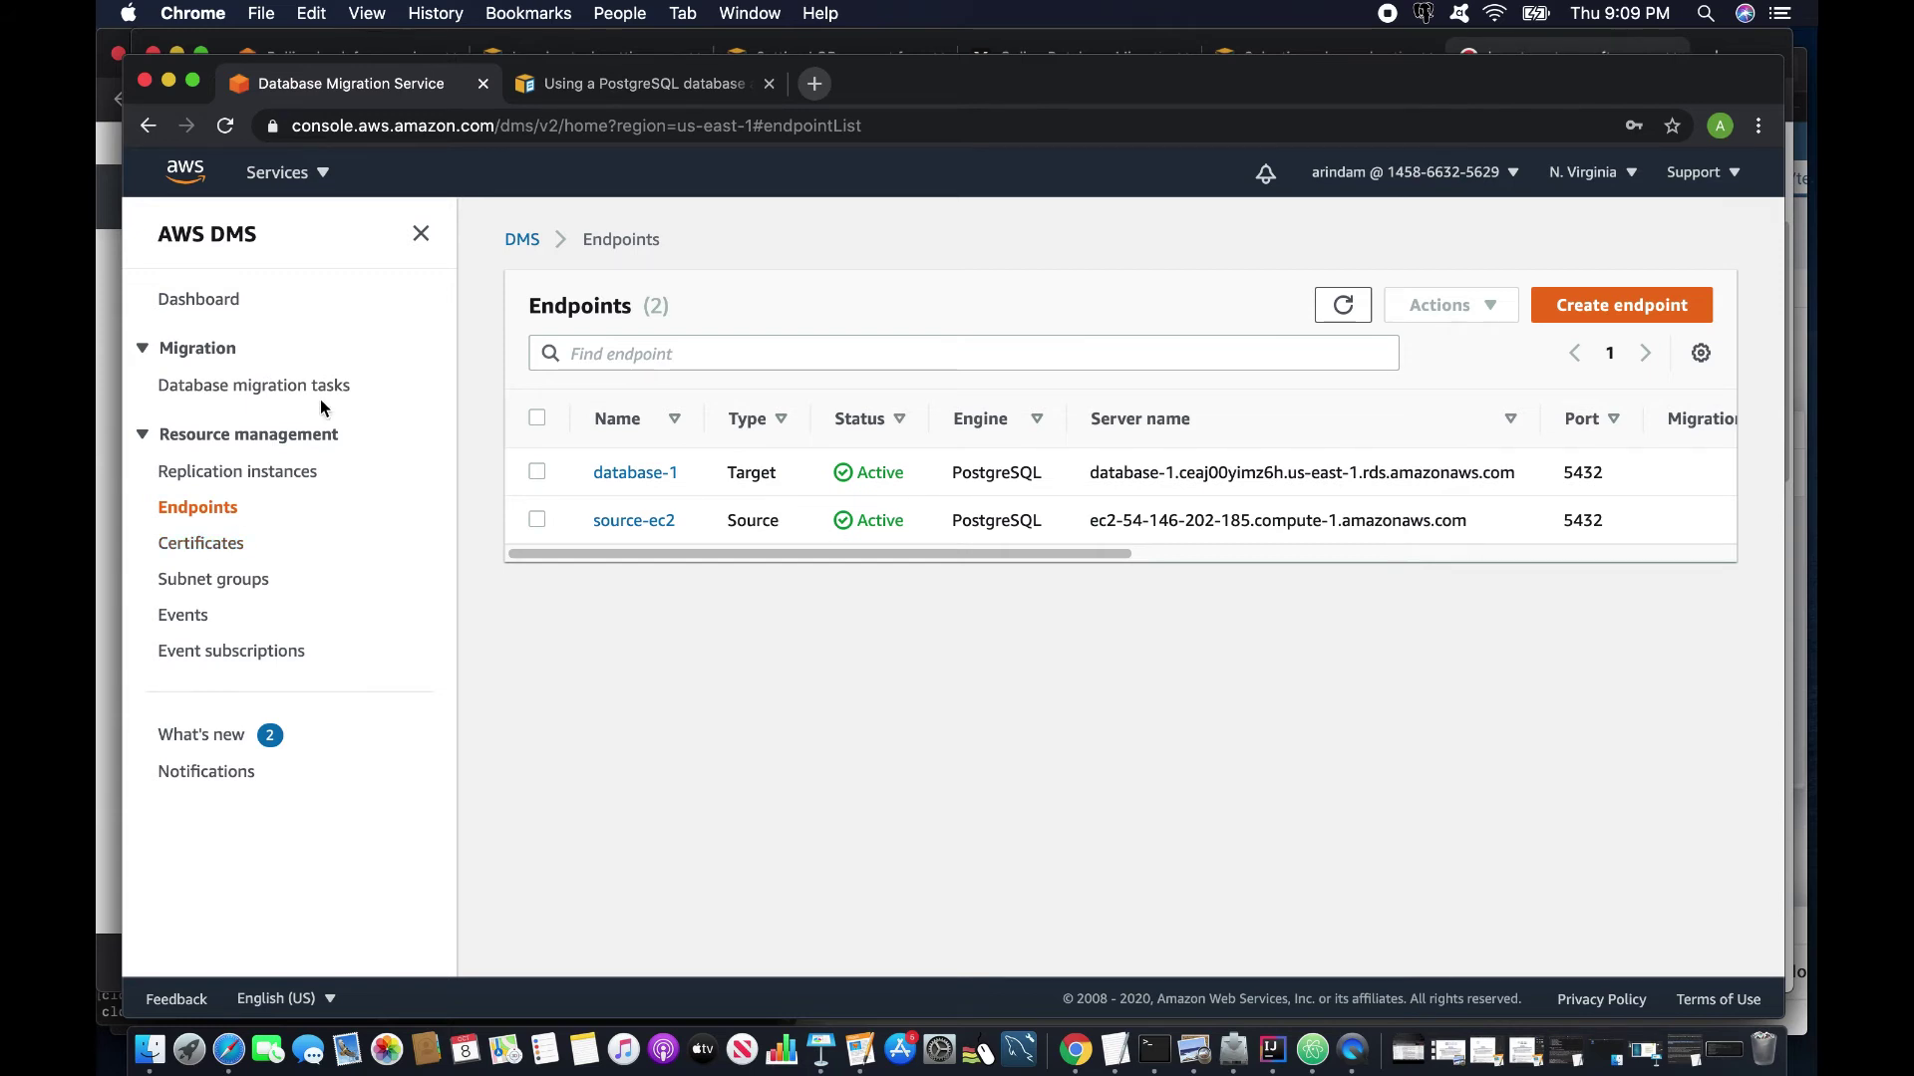
# Start a new database migration task named task1.
pyautogui.click(249, 396)
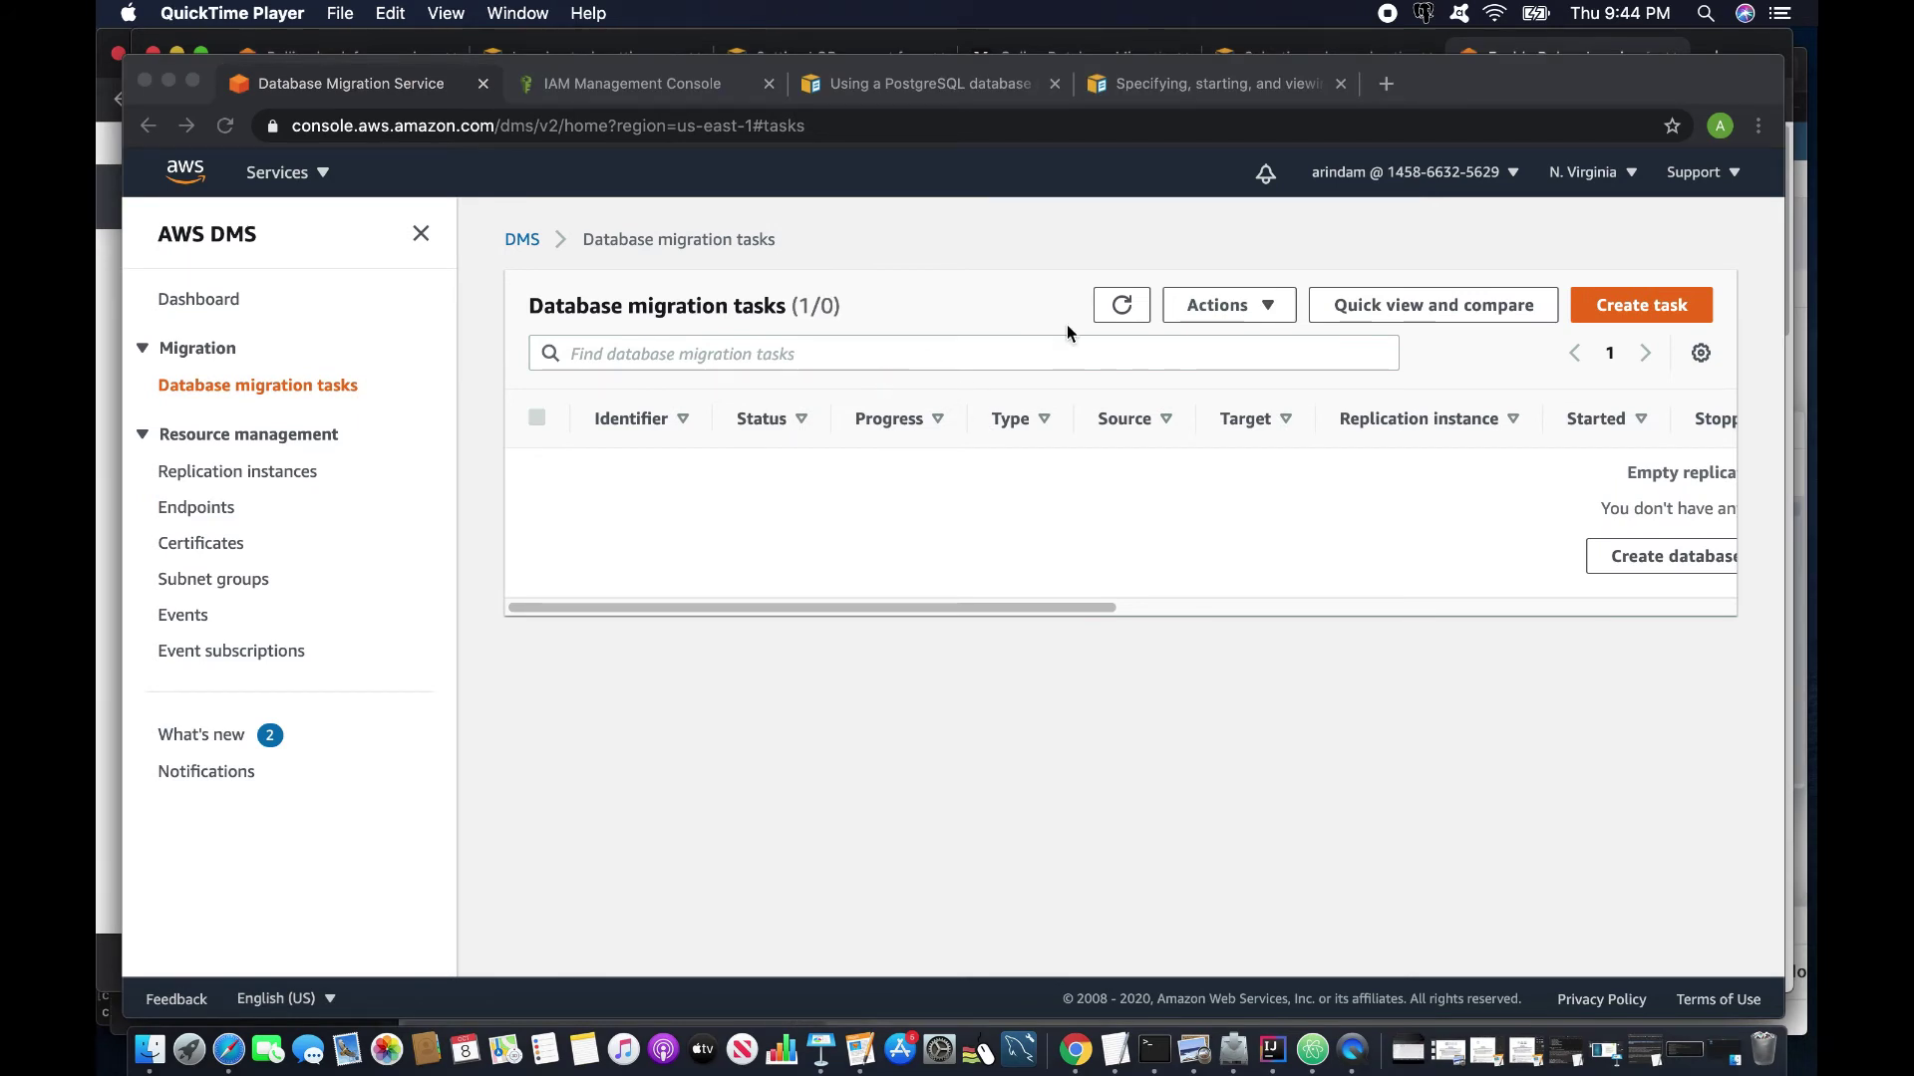
pyautogui.click(1644, 307)
pyautogui.click(1644, 307)
pyautogui.click(743, 477)
pyautogui.write('t')
pyautogui.press('BackSpace')
pyautogui.write('taslk1')
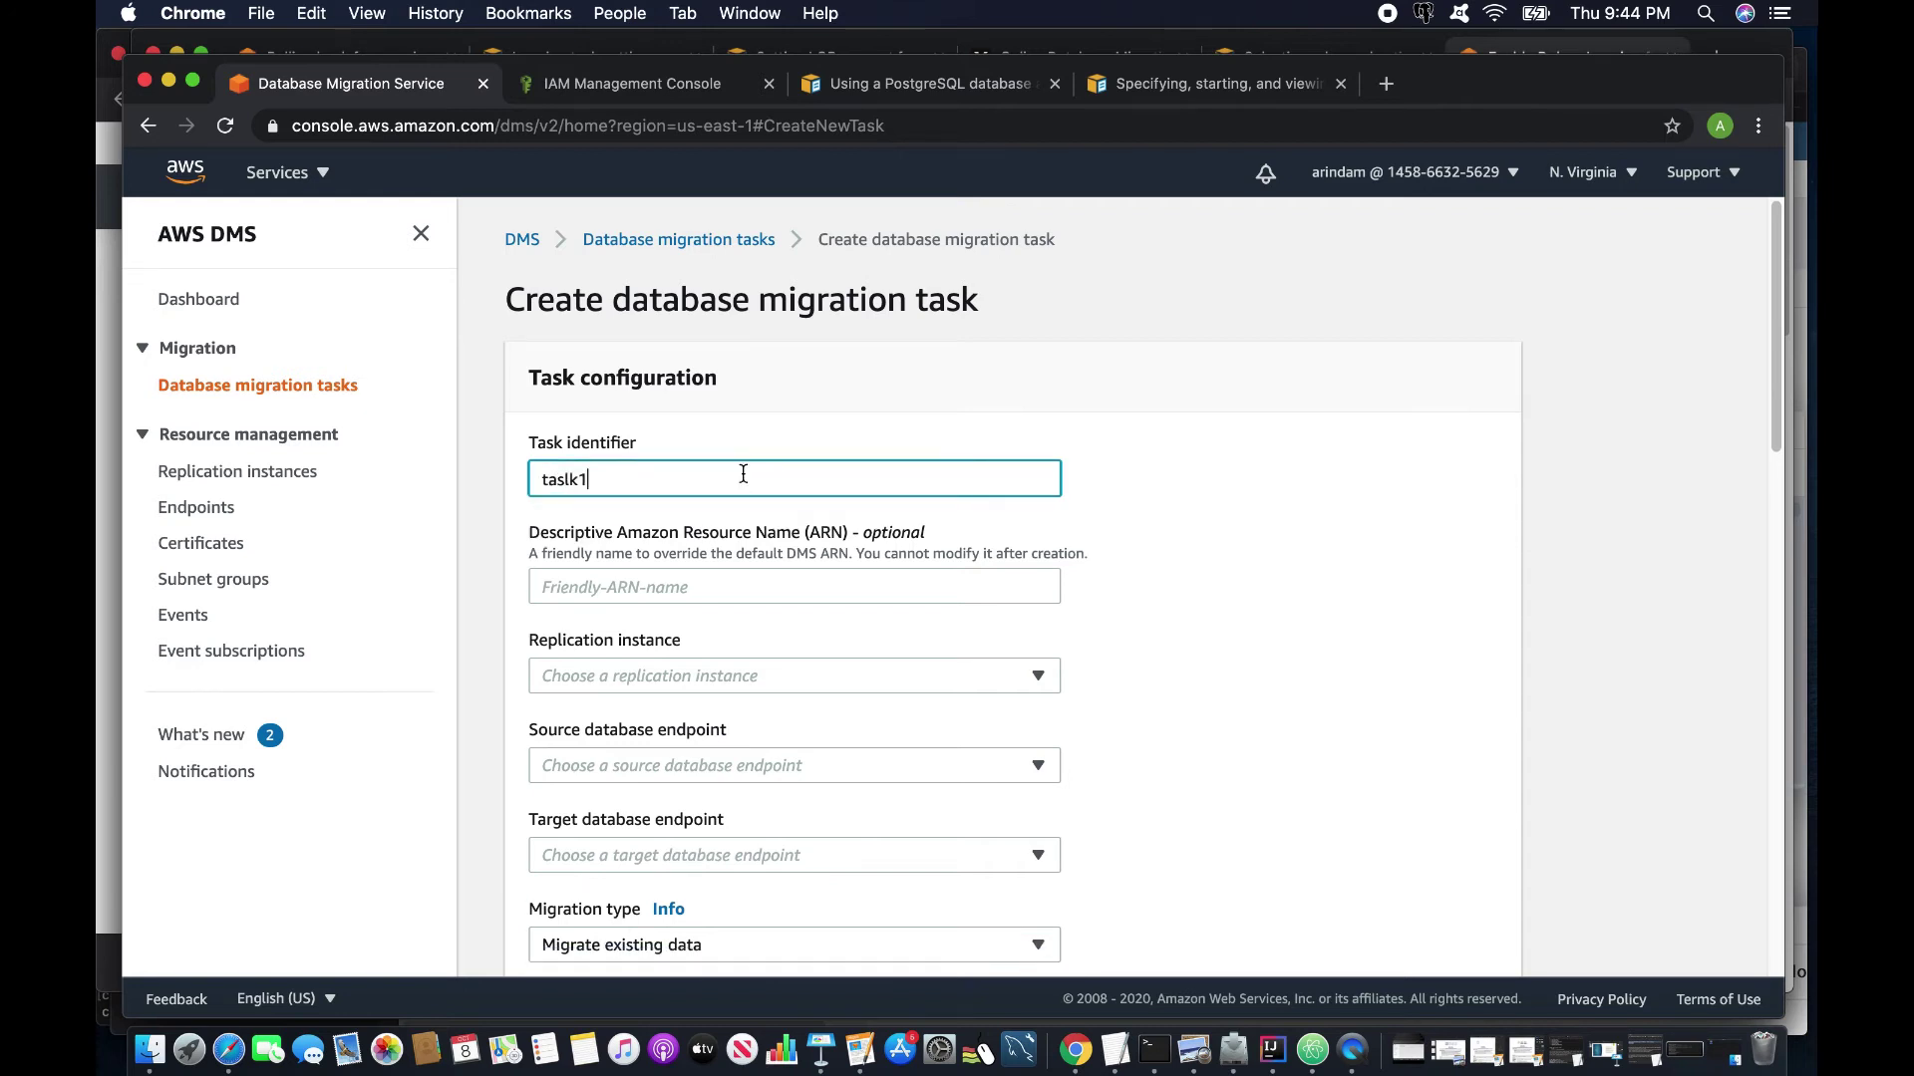
pyautogui.press('BackSpace')
pyautogui.press('BackSpace')
pyautogui.press('BackSpace')
pyautogui.write('k1')
# Select replication instance cloudbhai-rep, source source-ec2 and target database-1, leaving Migrate existing data.
pyautogui.click(614, 676)
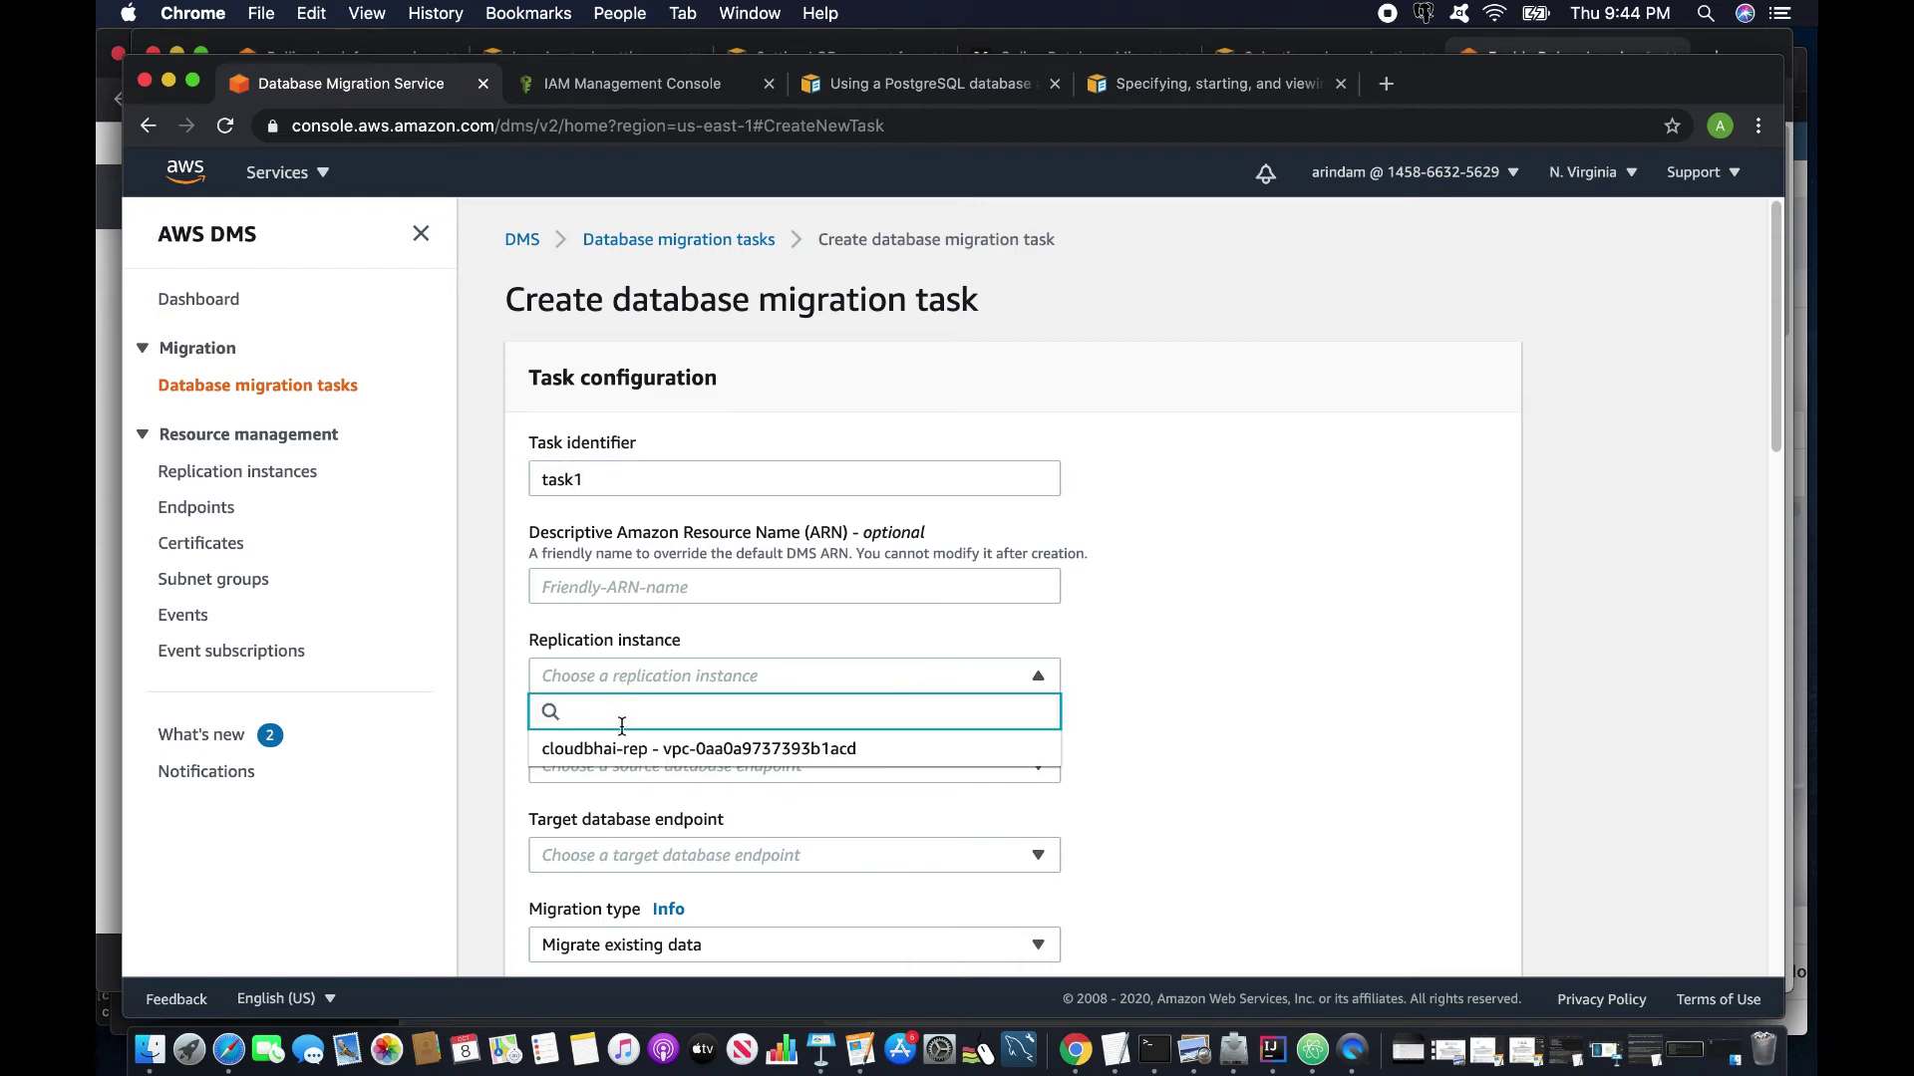
pyautogui.click(606, 768)
pyautogui.click(606, 769)
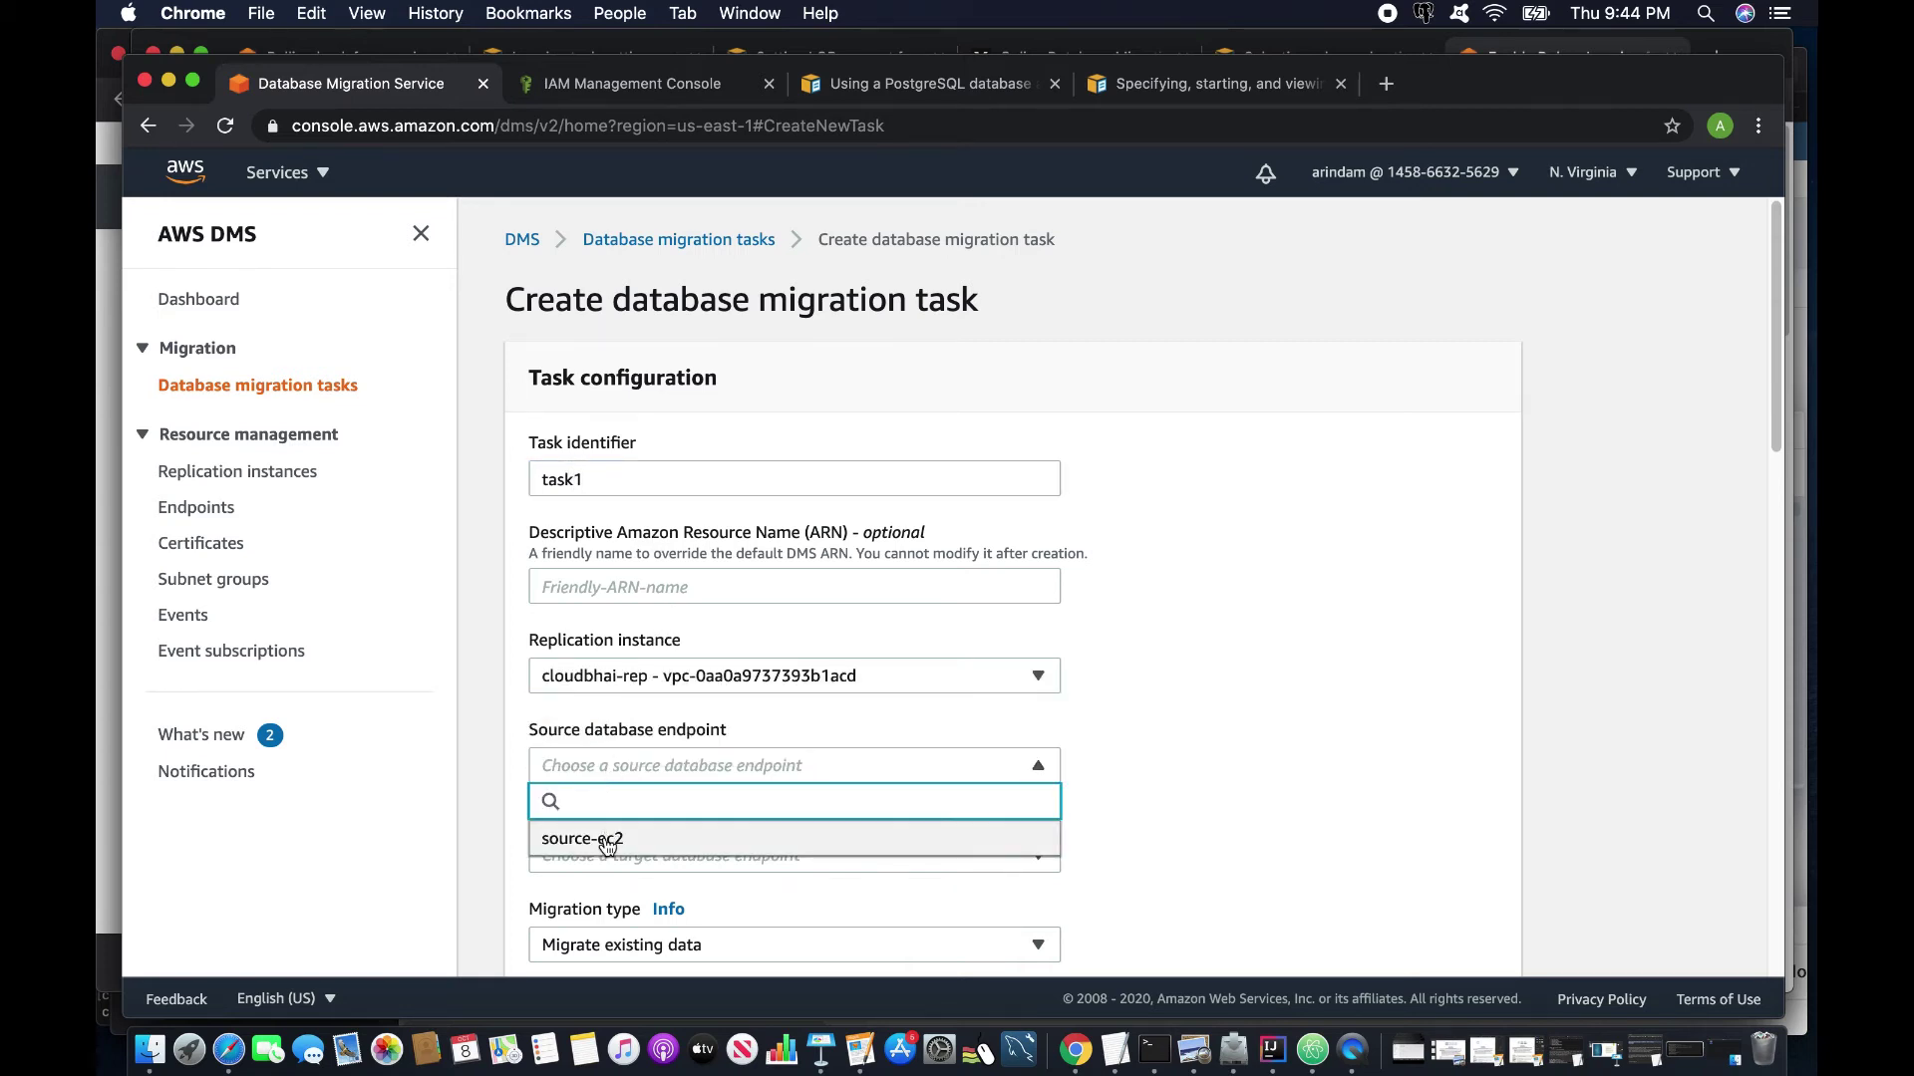
pyautogui.click(598, 839)
pyautogui.scroll(-2, 608, 817)
pyautogui.click(603, 759)
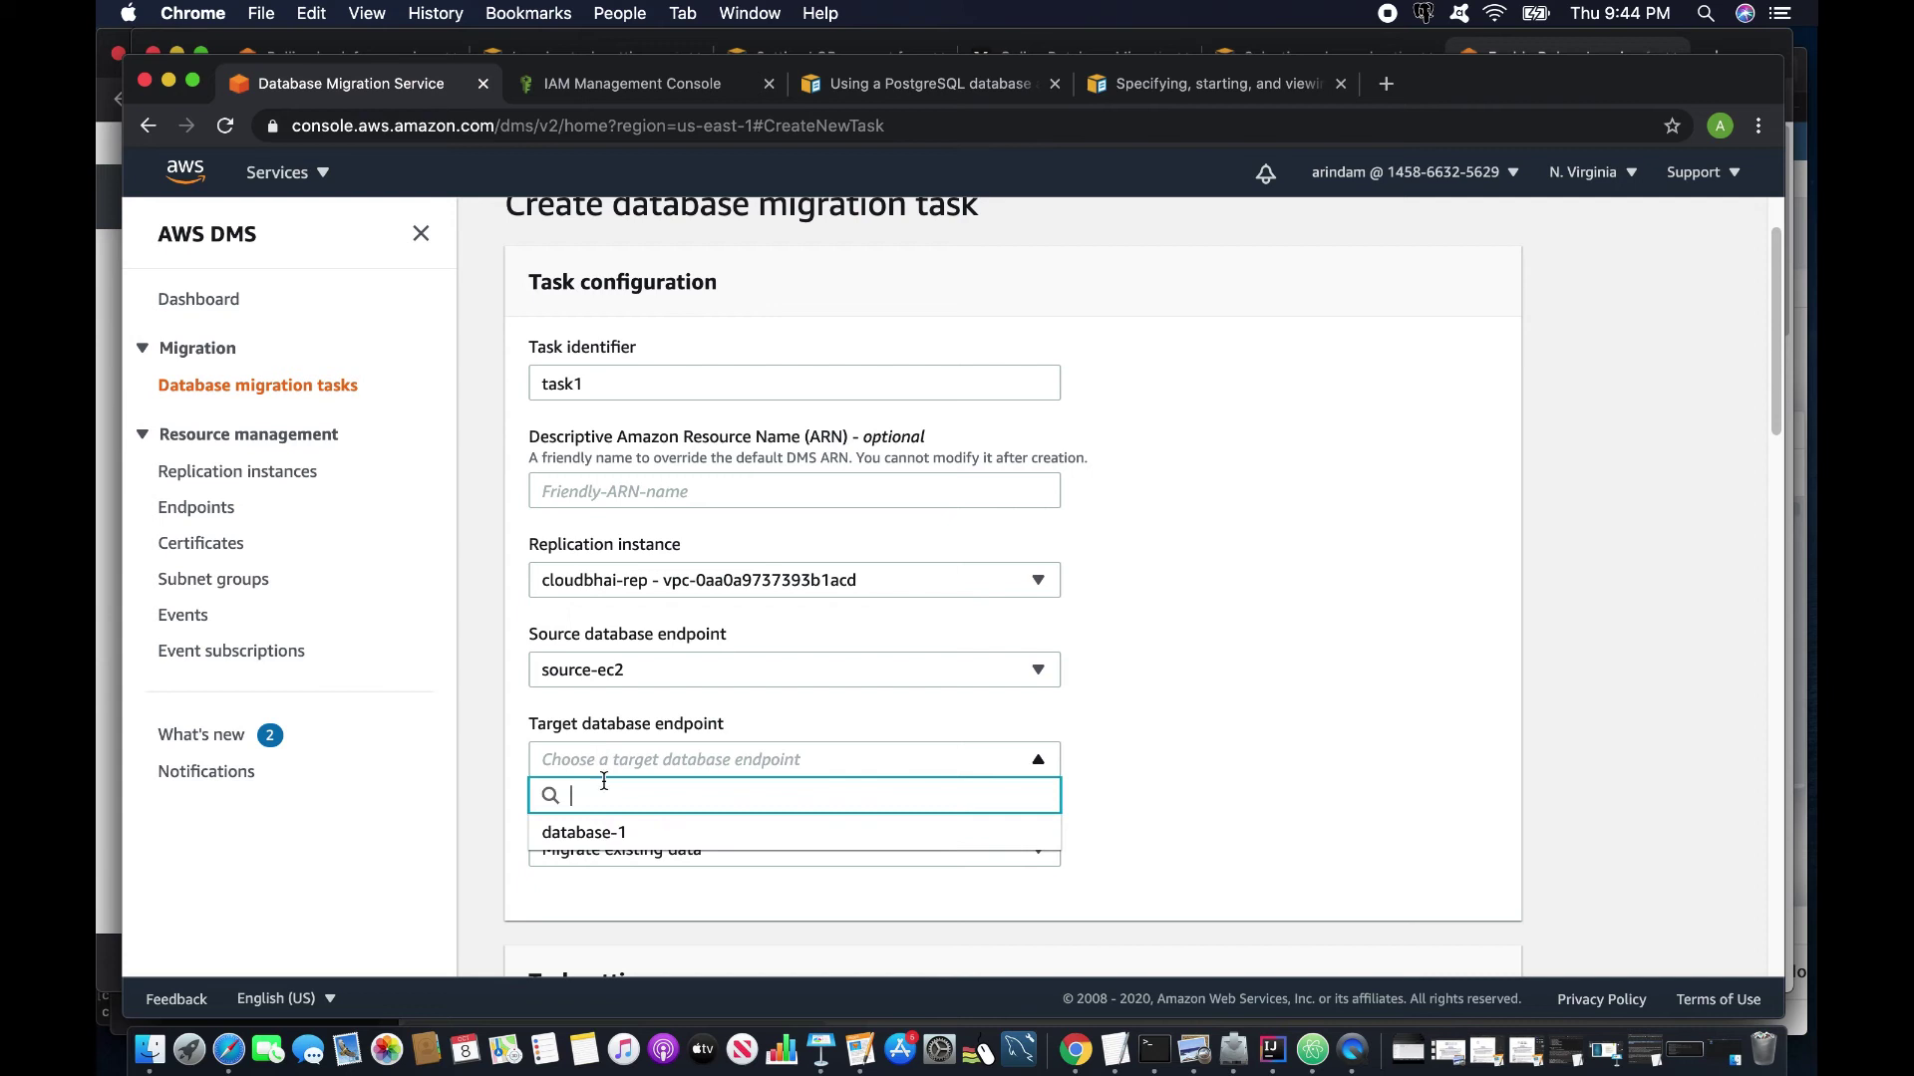
pyautogui.click(602, 835)
pyautogui.scroll(-2, 626, 611)
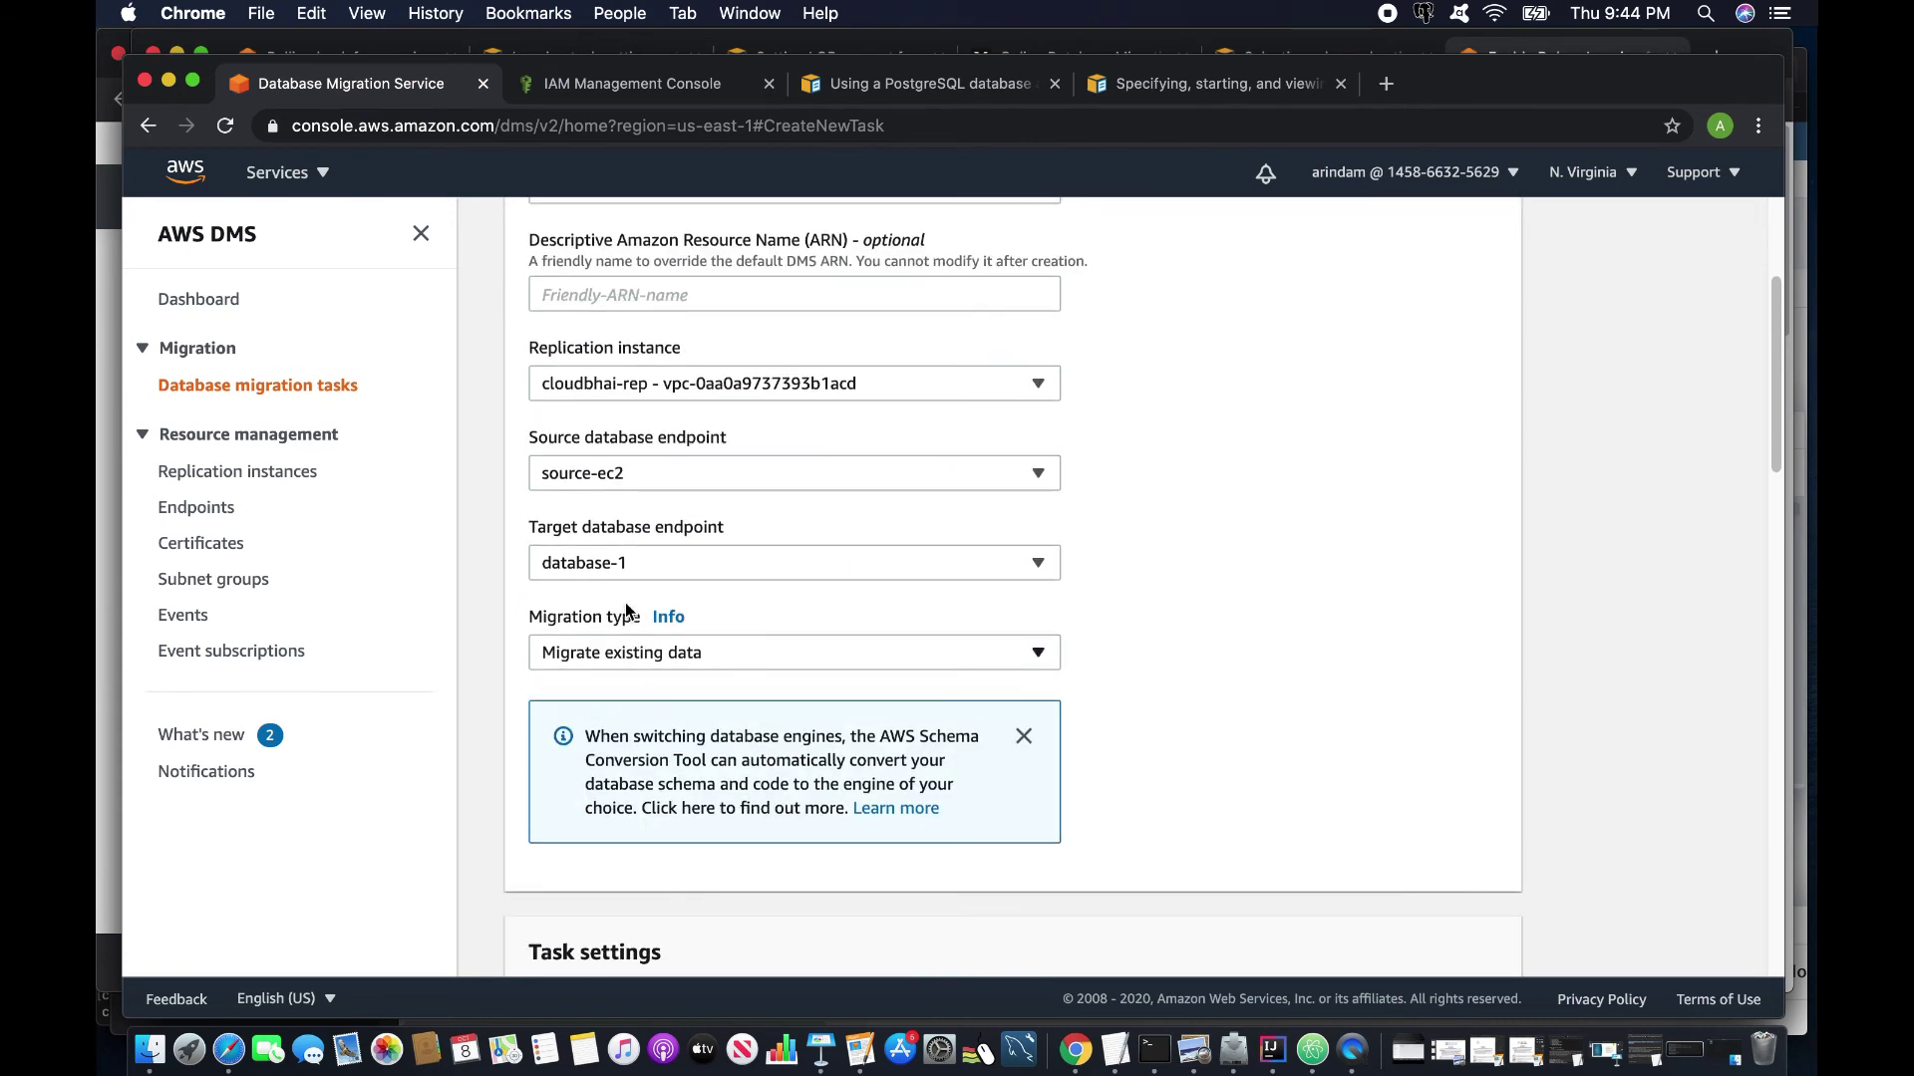
pyautogui.click(688, 653)
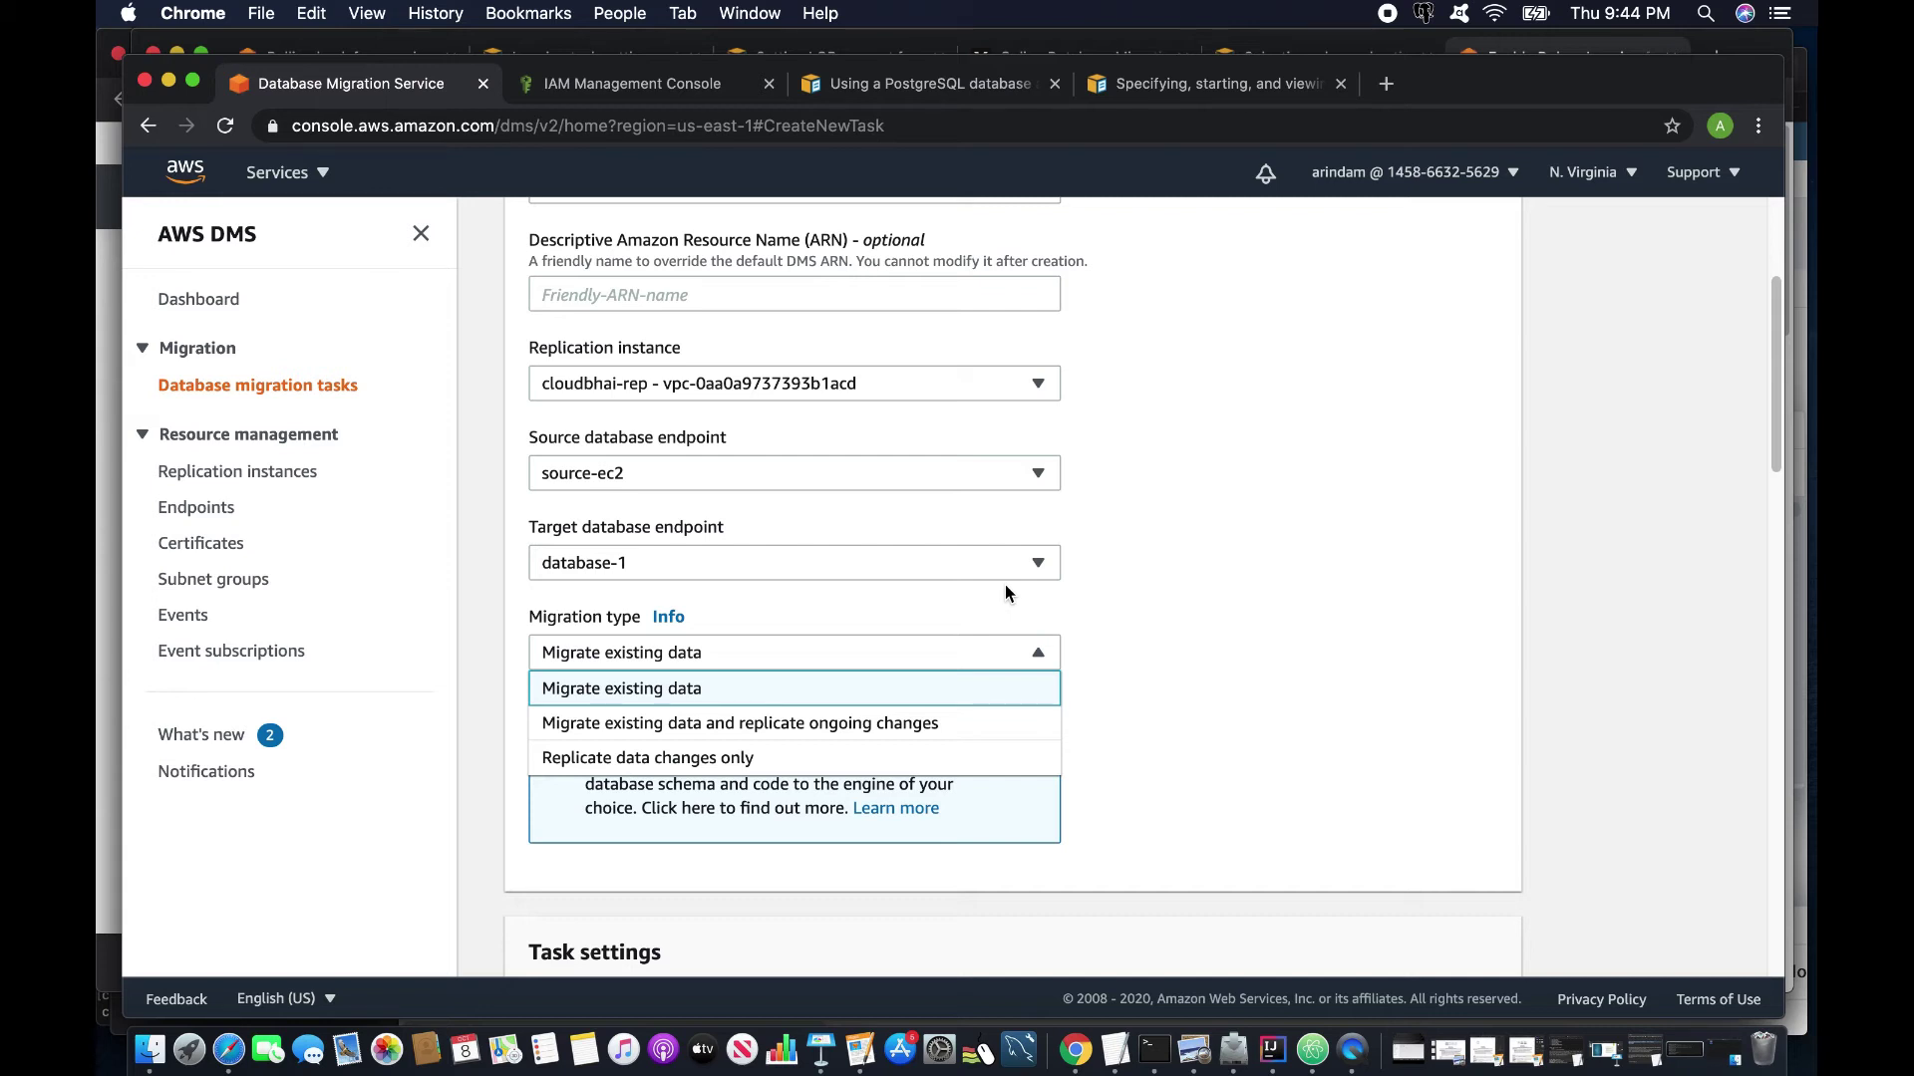
pyautogui.click(1146, 590)
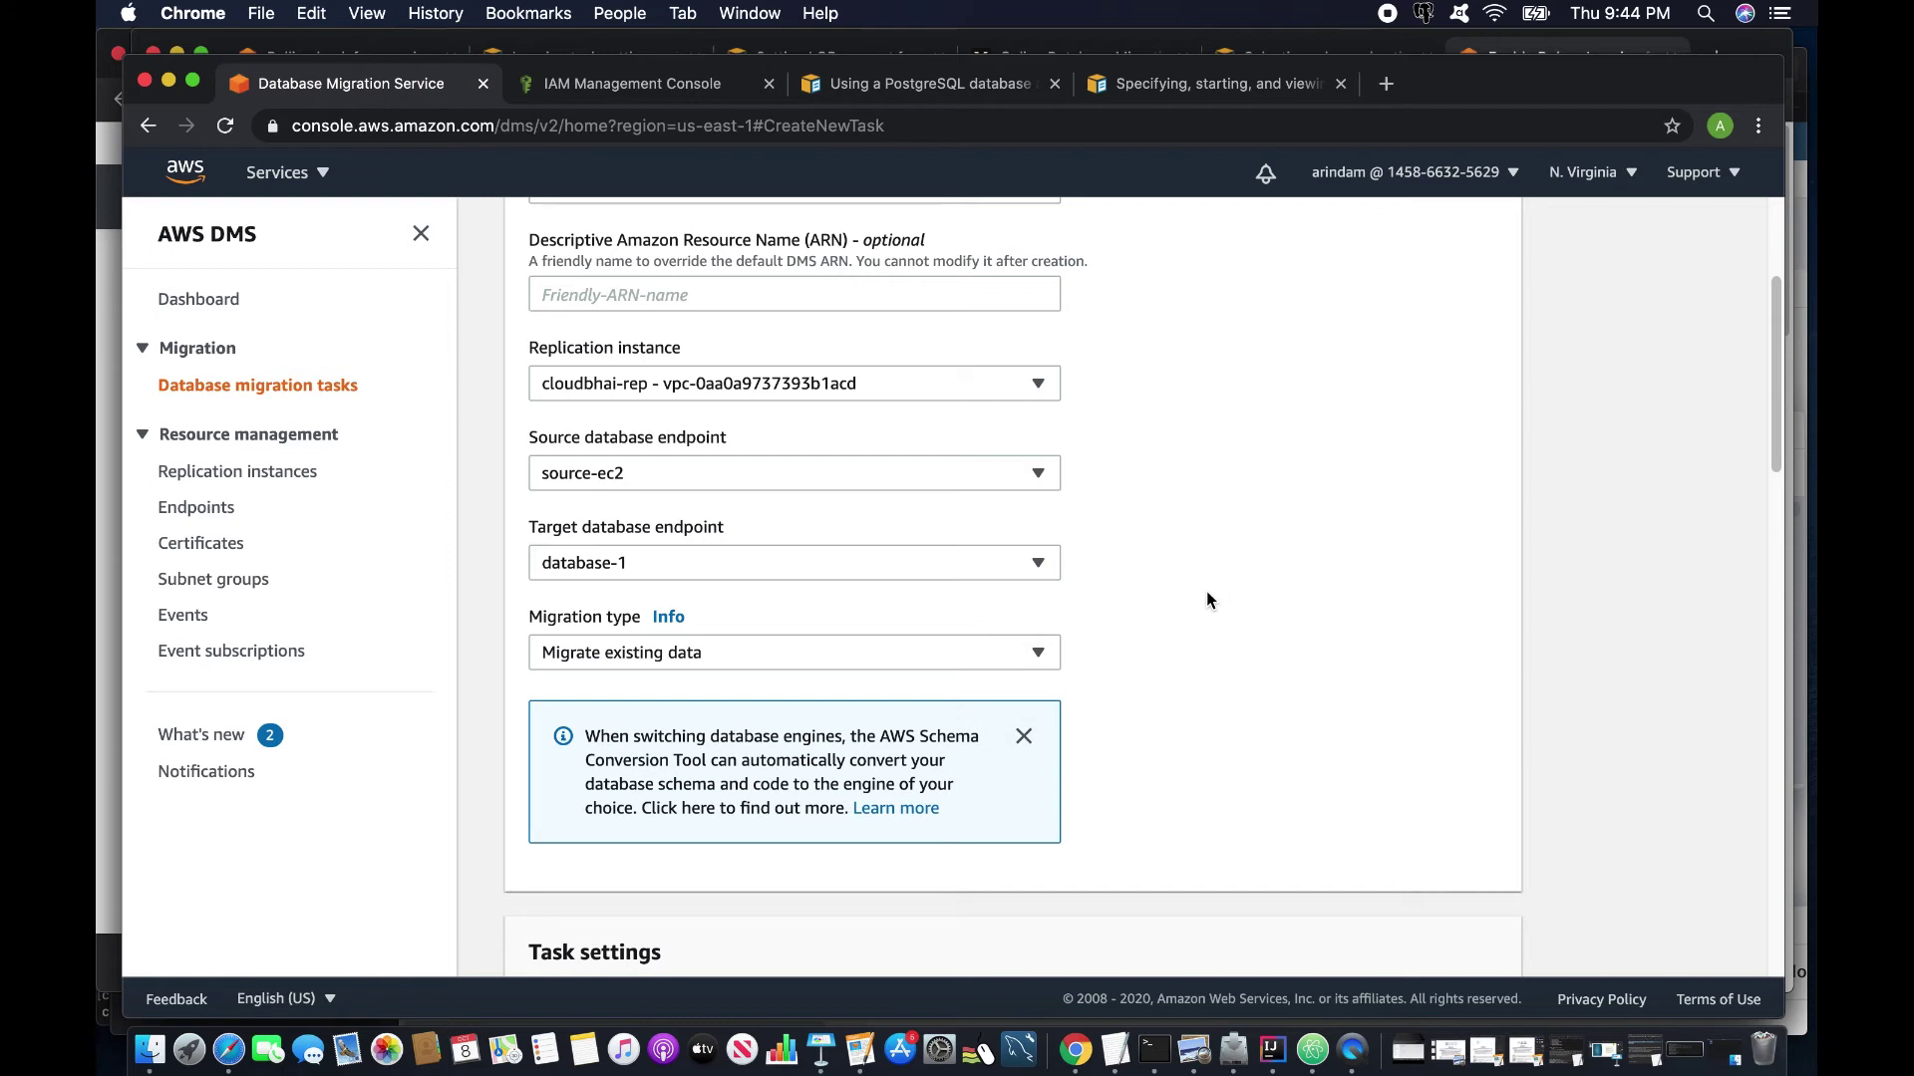
# Reopen the Migration type dropdown to show its three options.
pyautogui.click(1038, 653)
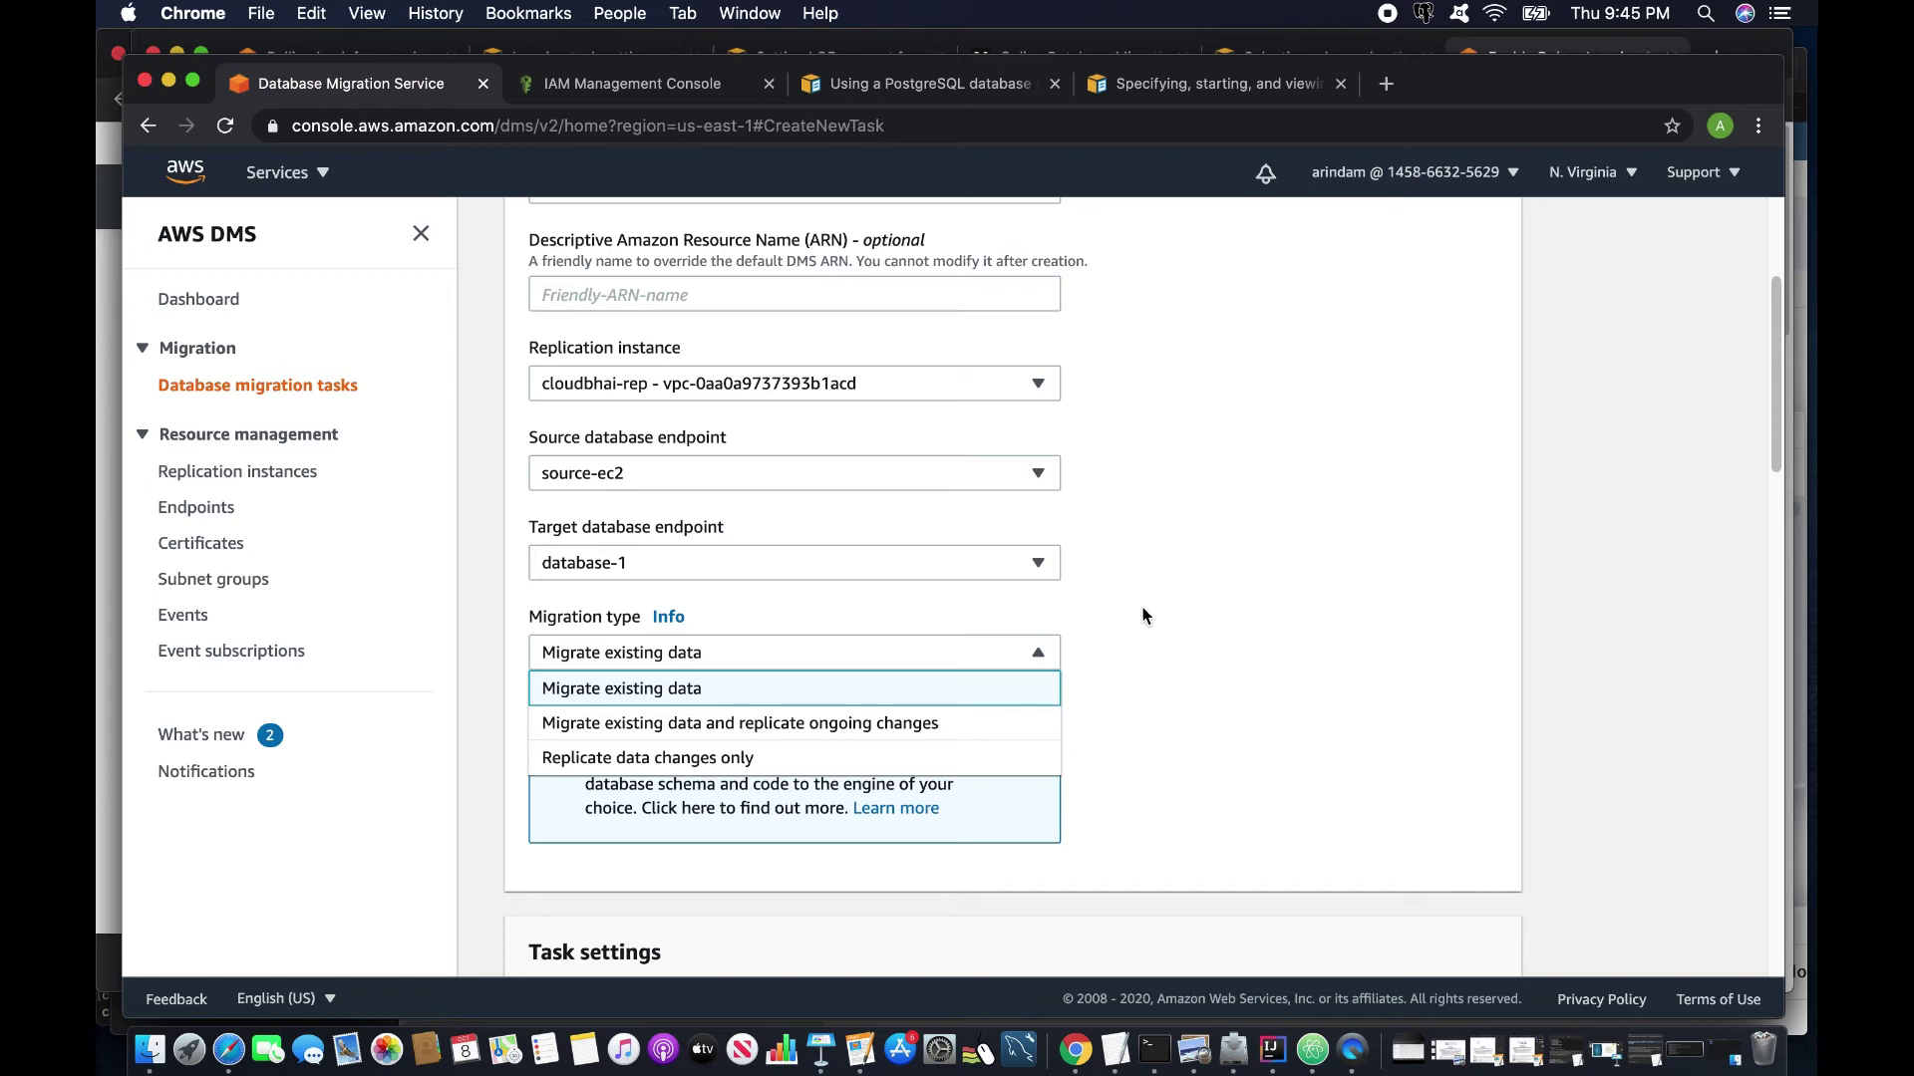
# Keep Migrate existing data as the migration type and scroll down to Task settings.
pyautogui.click(1229, 624)
pyautogui.click(1007, 656)
pyautogui.click(691, 697)
pyautogui.scroll(-5, 1290, 686)
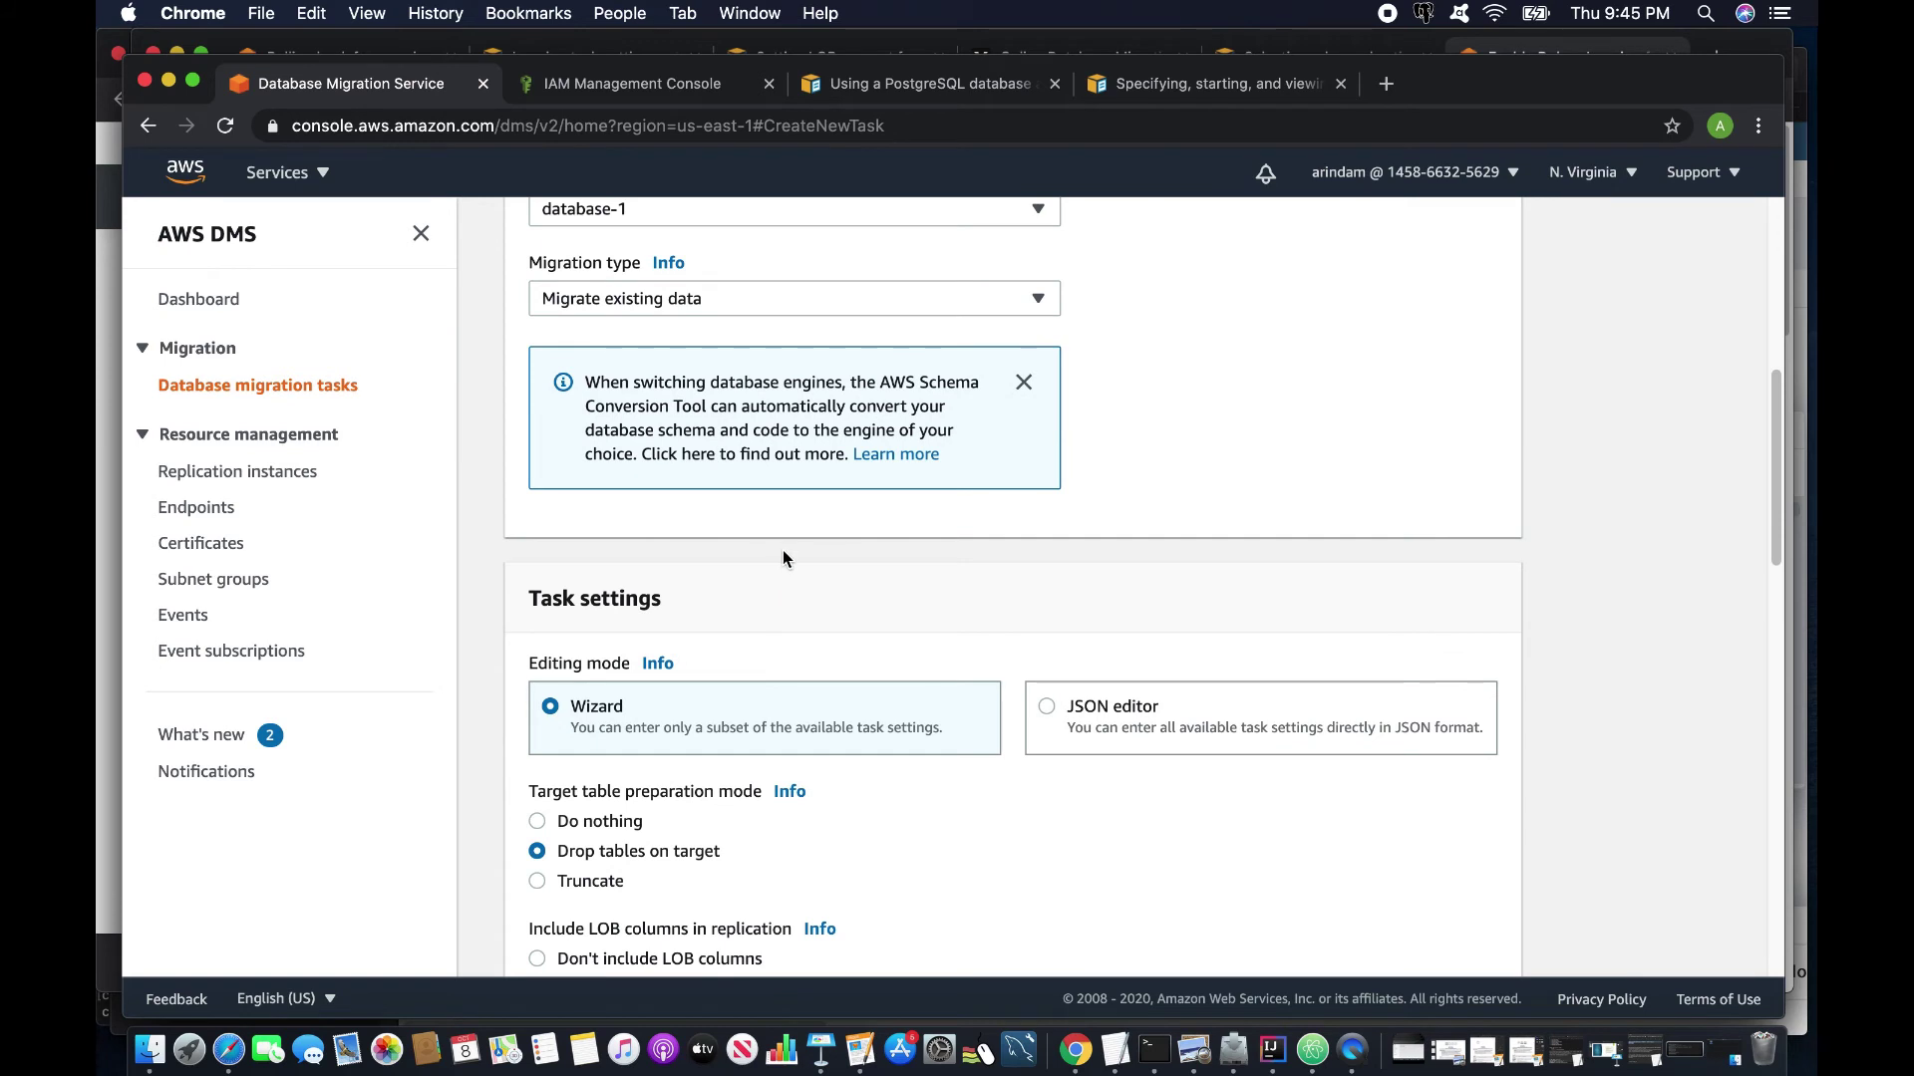
pyautogui.scroll(-1, 783, 558)
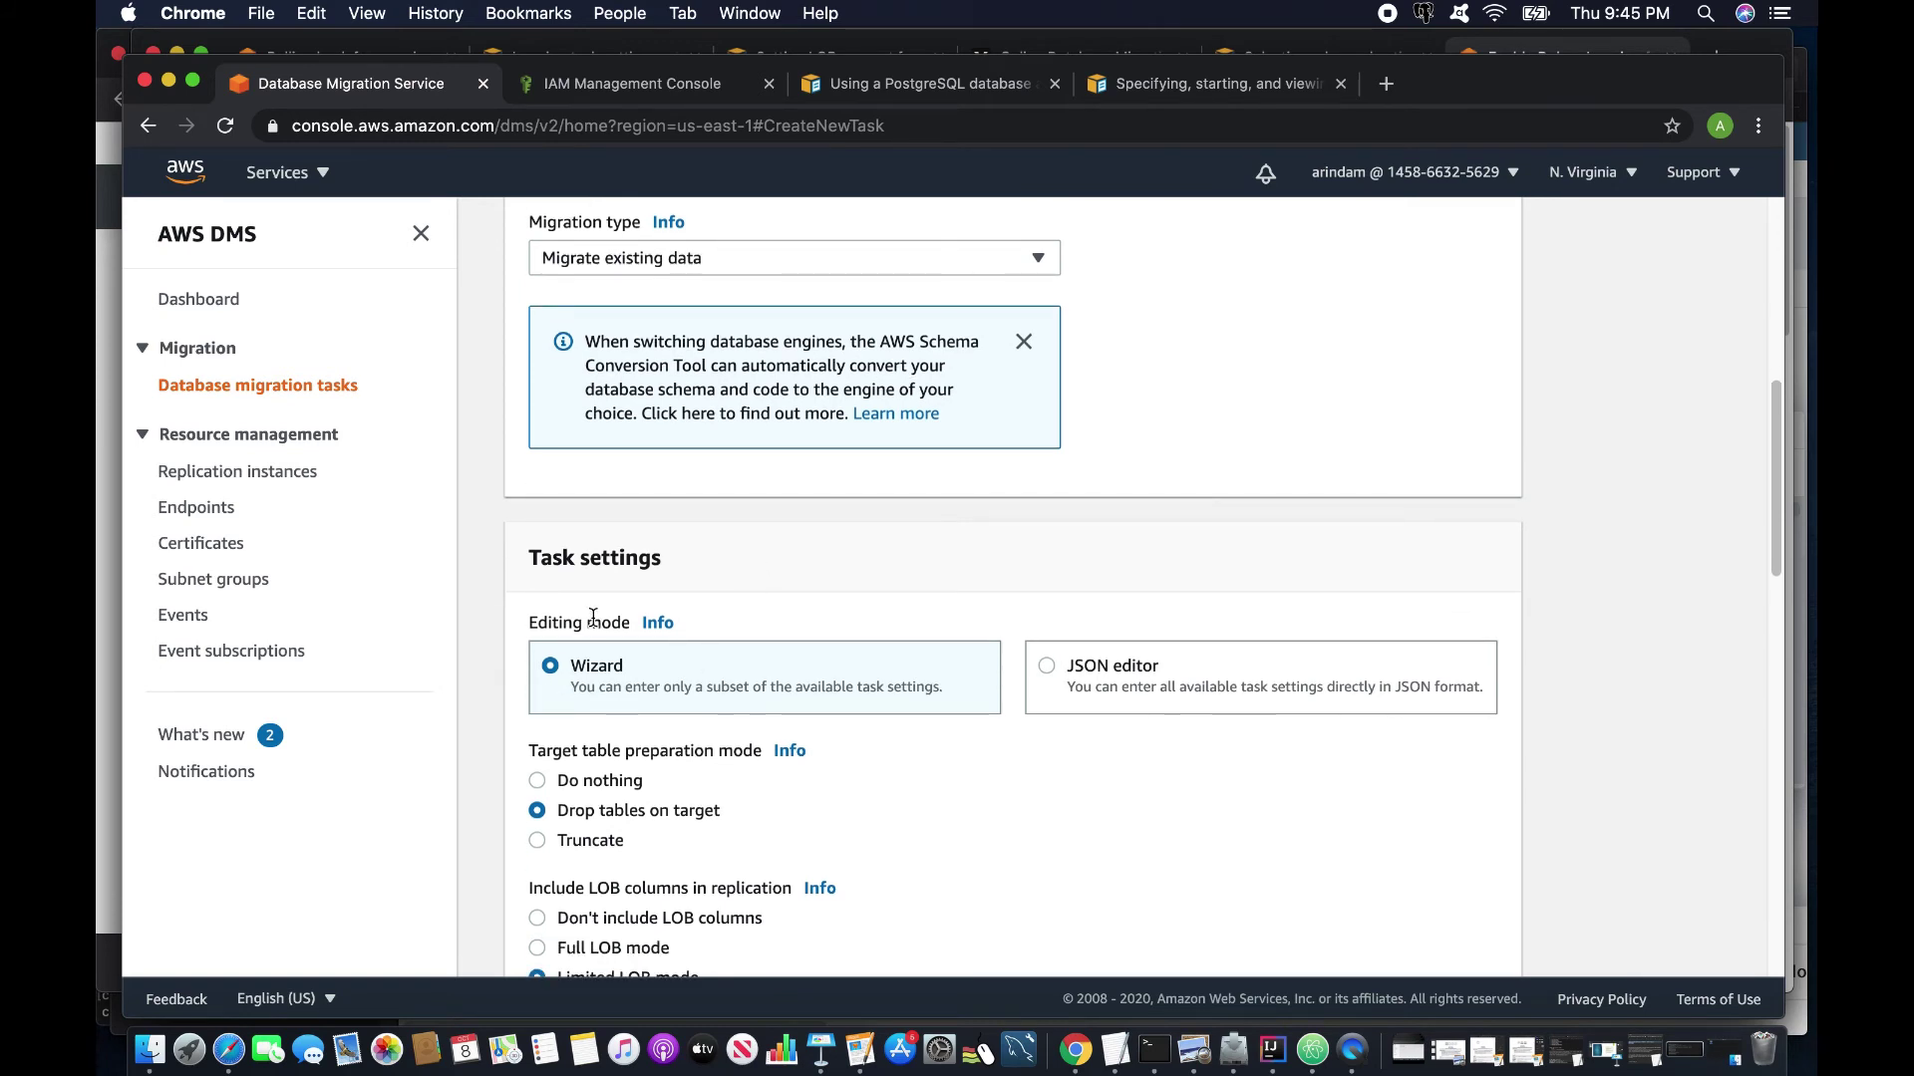
pyautogui.scroll(-4, 937, 717)
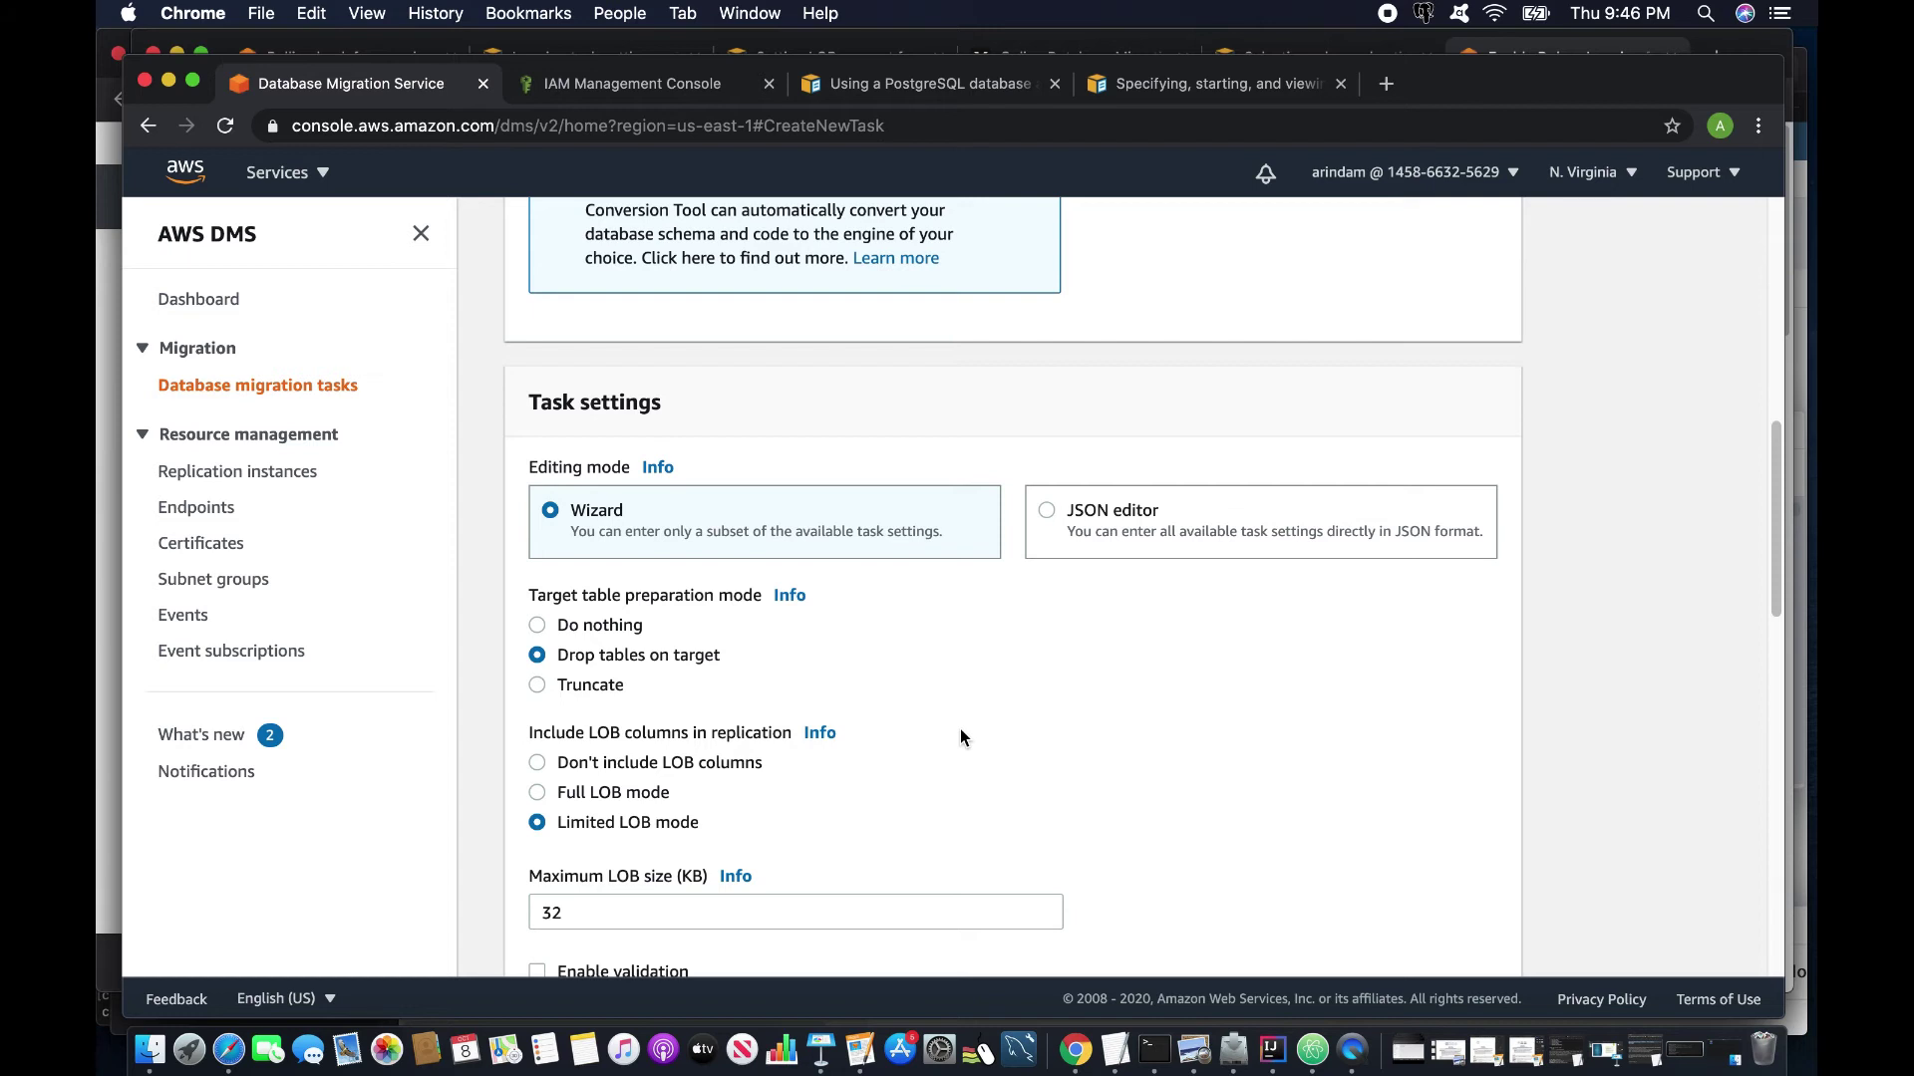
# Choose Don't include LOB columns and enable validation and CloudWatch logs.
pyautogui.scroll(1, 637, 737)
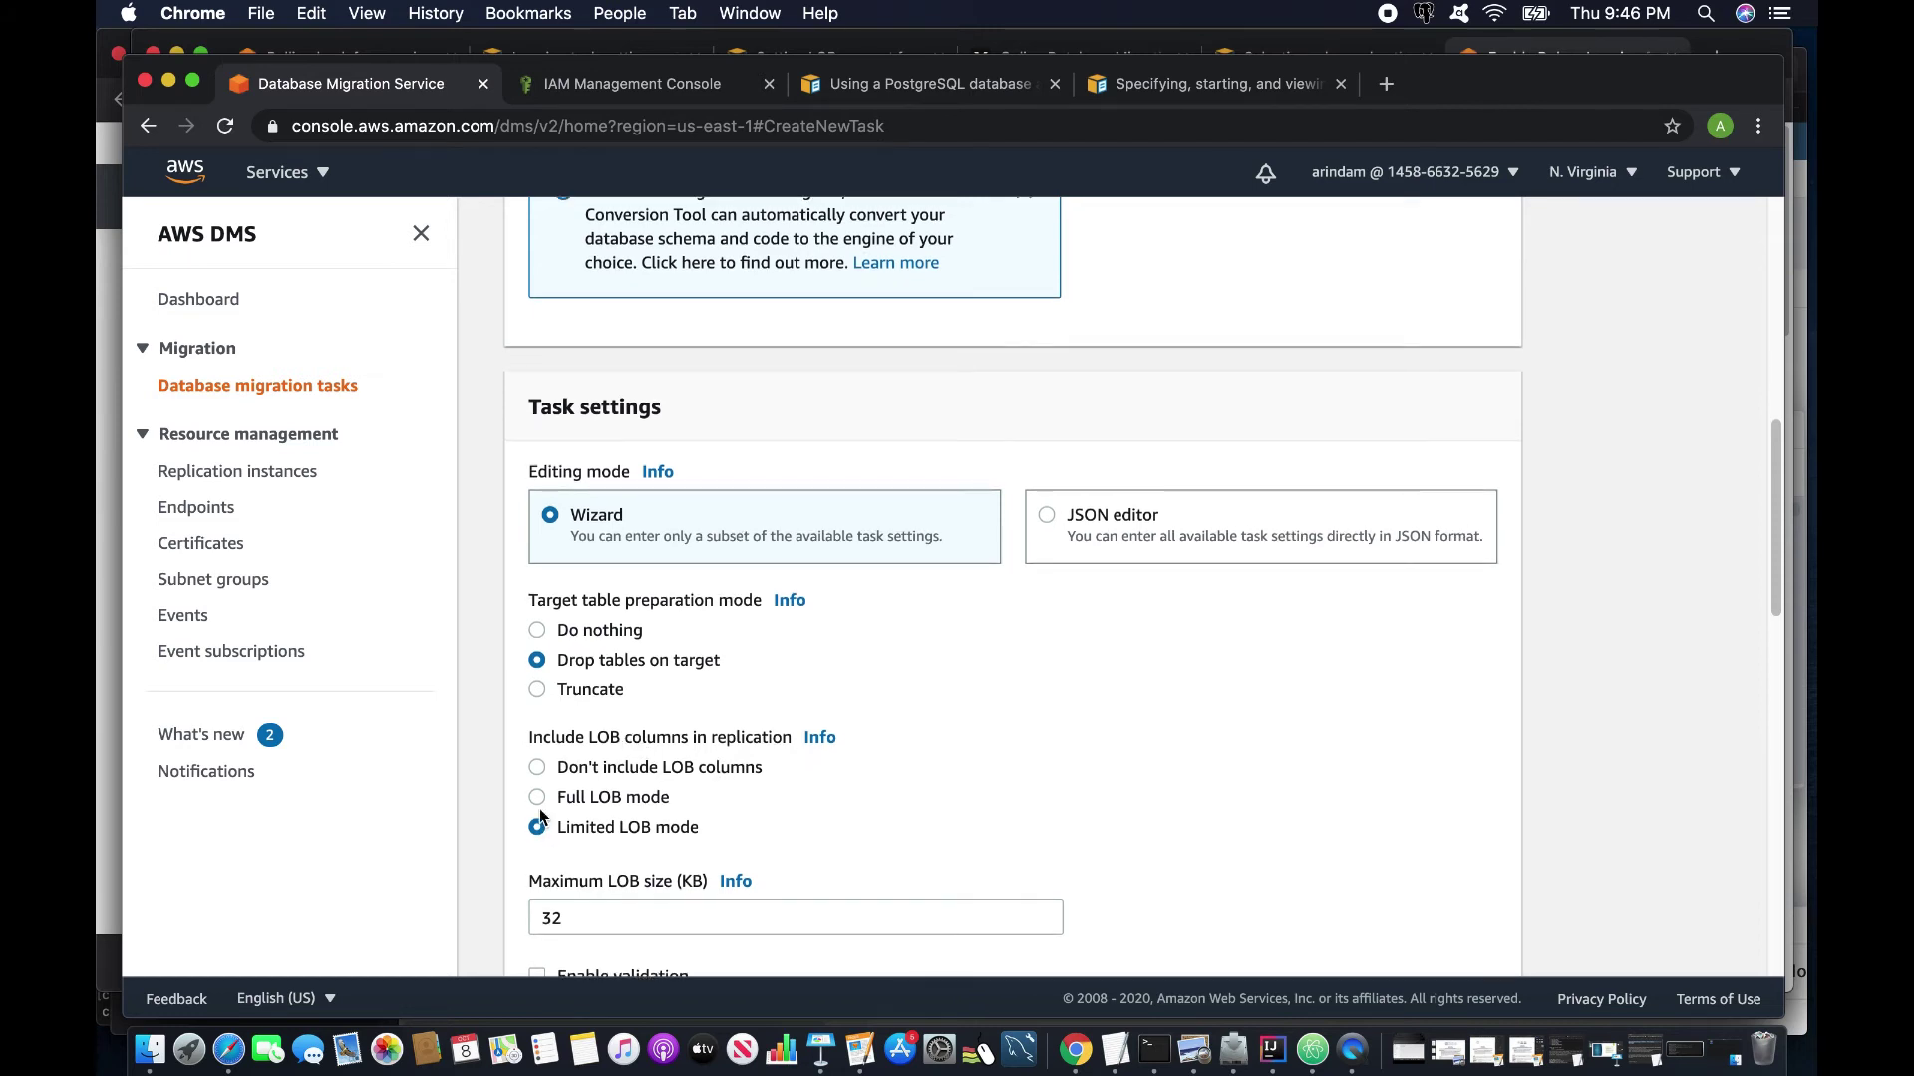
pyautogui.click(537, 769)
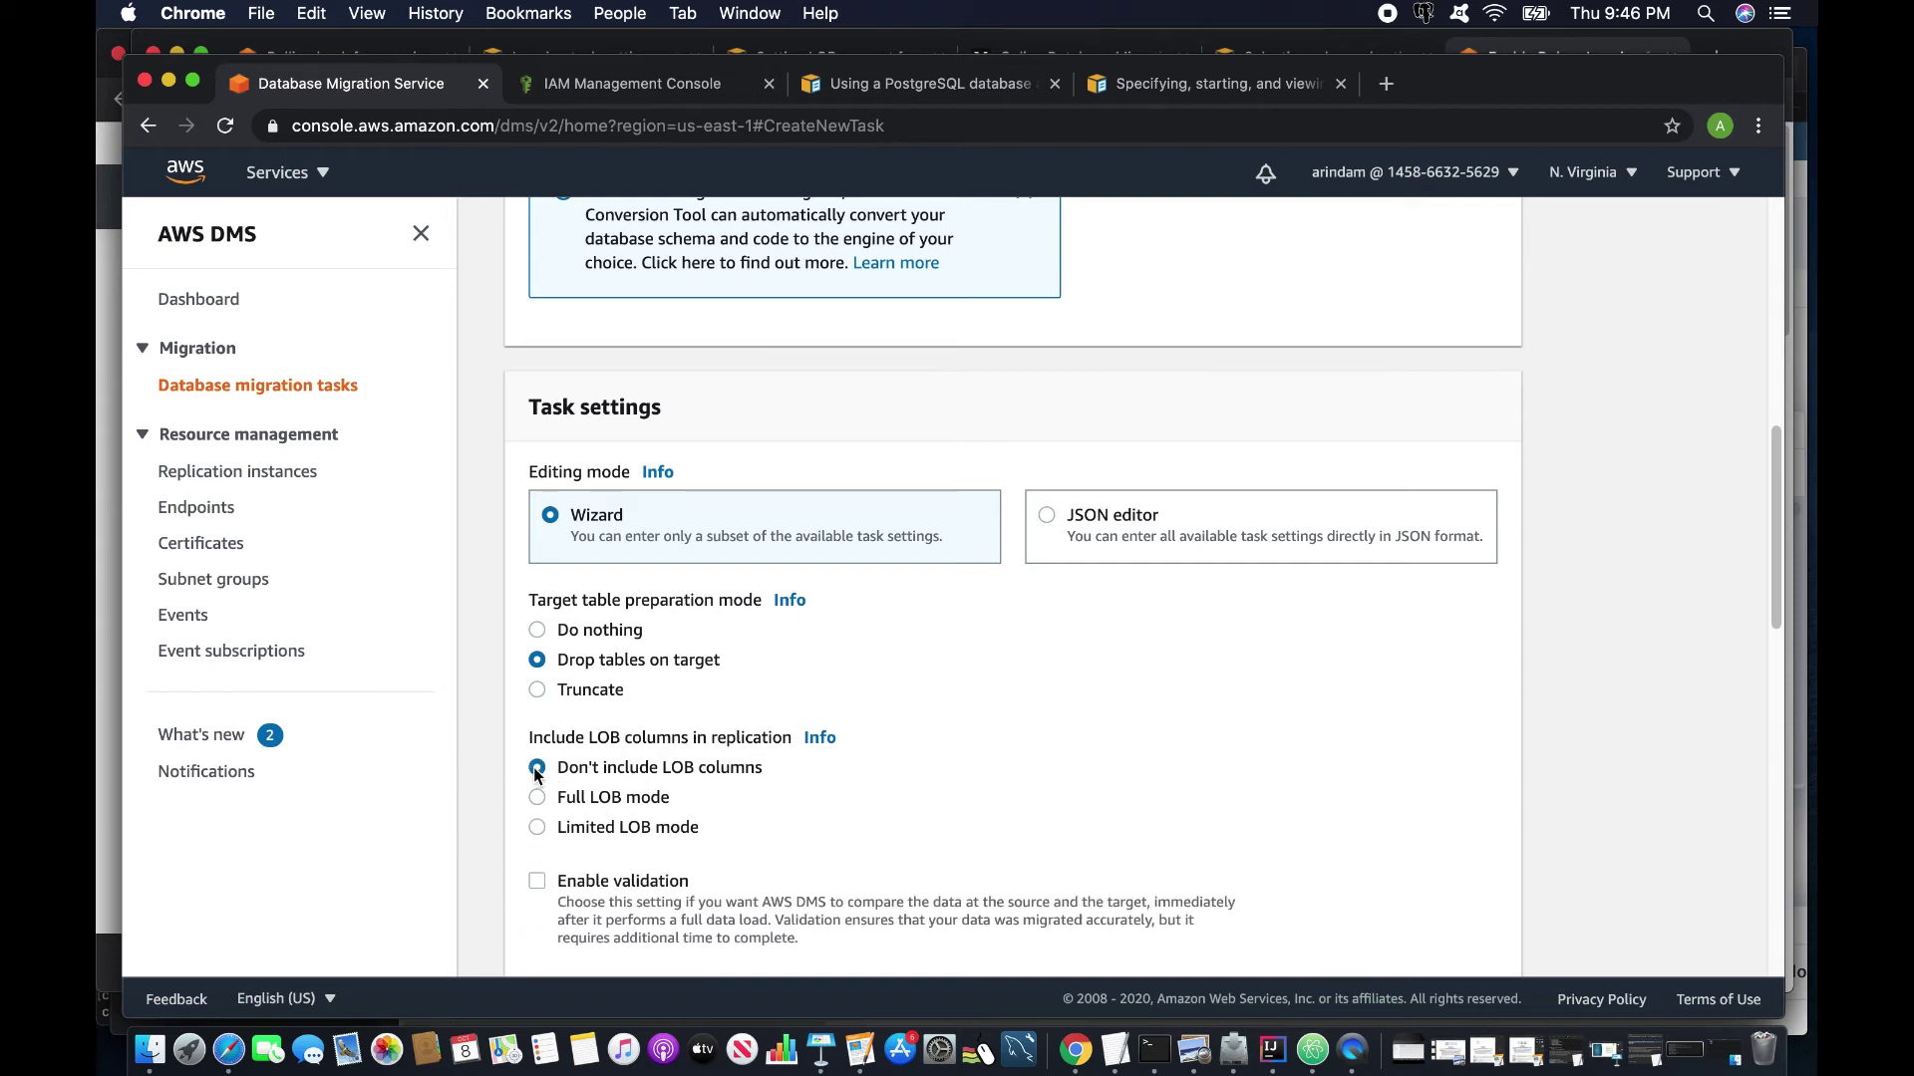
pyautogui.scroll(-3, 636, 809)
pyautogui.click(536, 674)
pyautogui.click(536, 787)
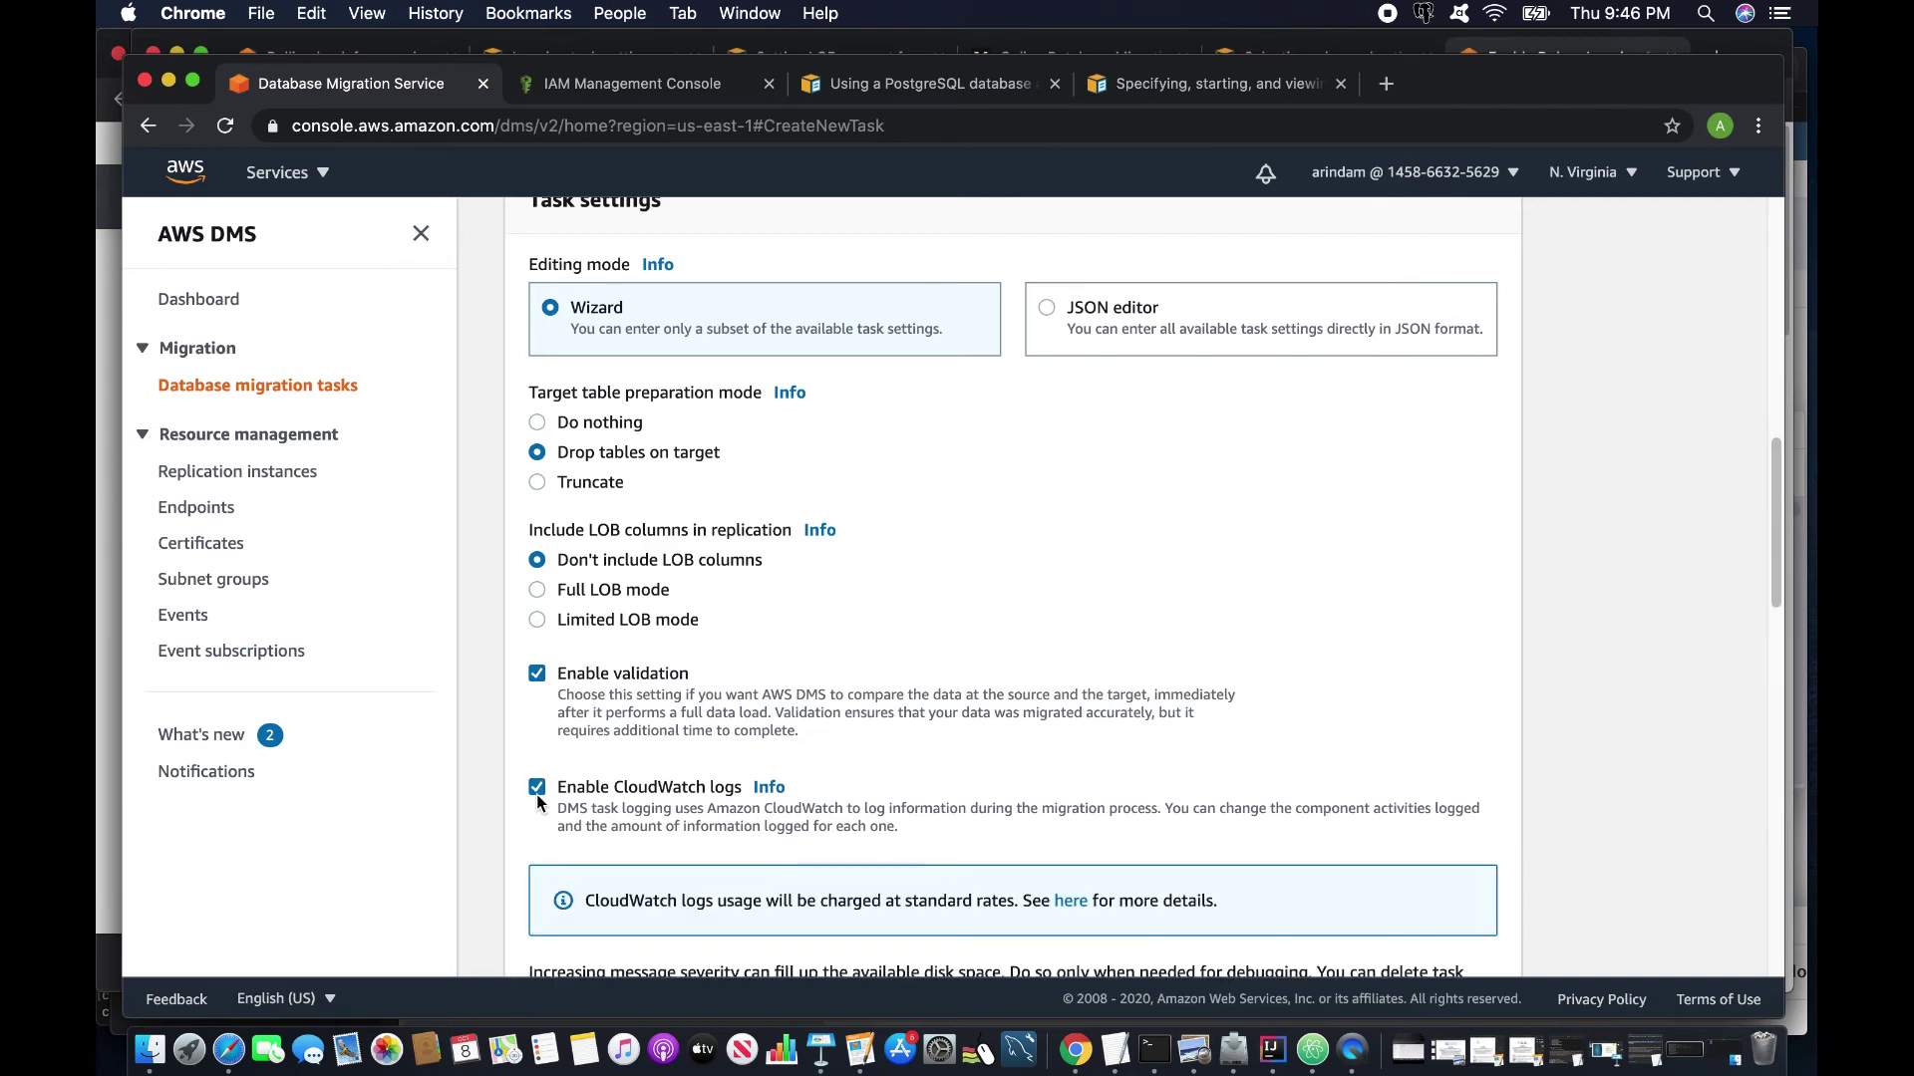
# Review the explanation of log severity levels for the task's components.
pyautogui.scroll(-3, 543, 757)
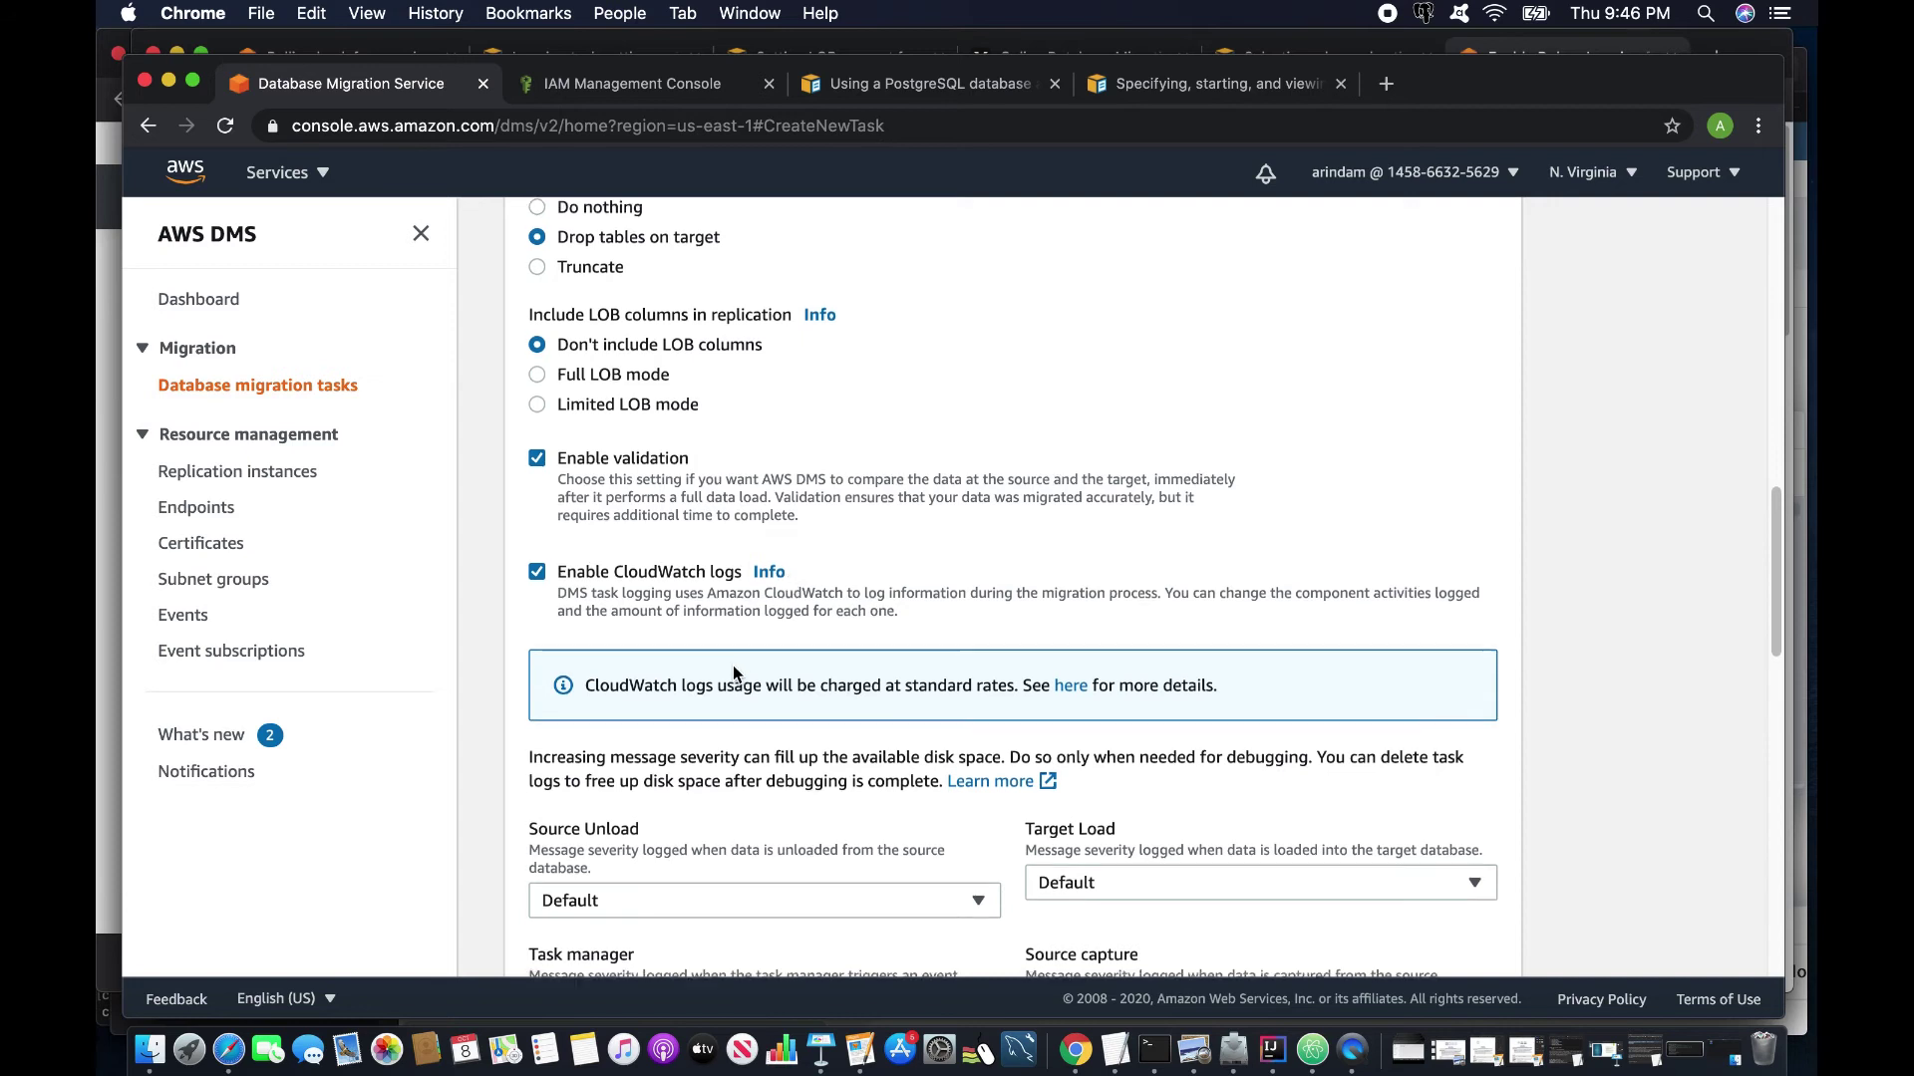
pyautogui.scroll(-3, 732, 665)
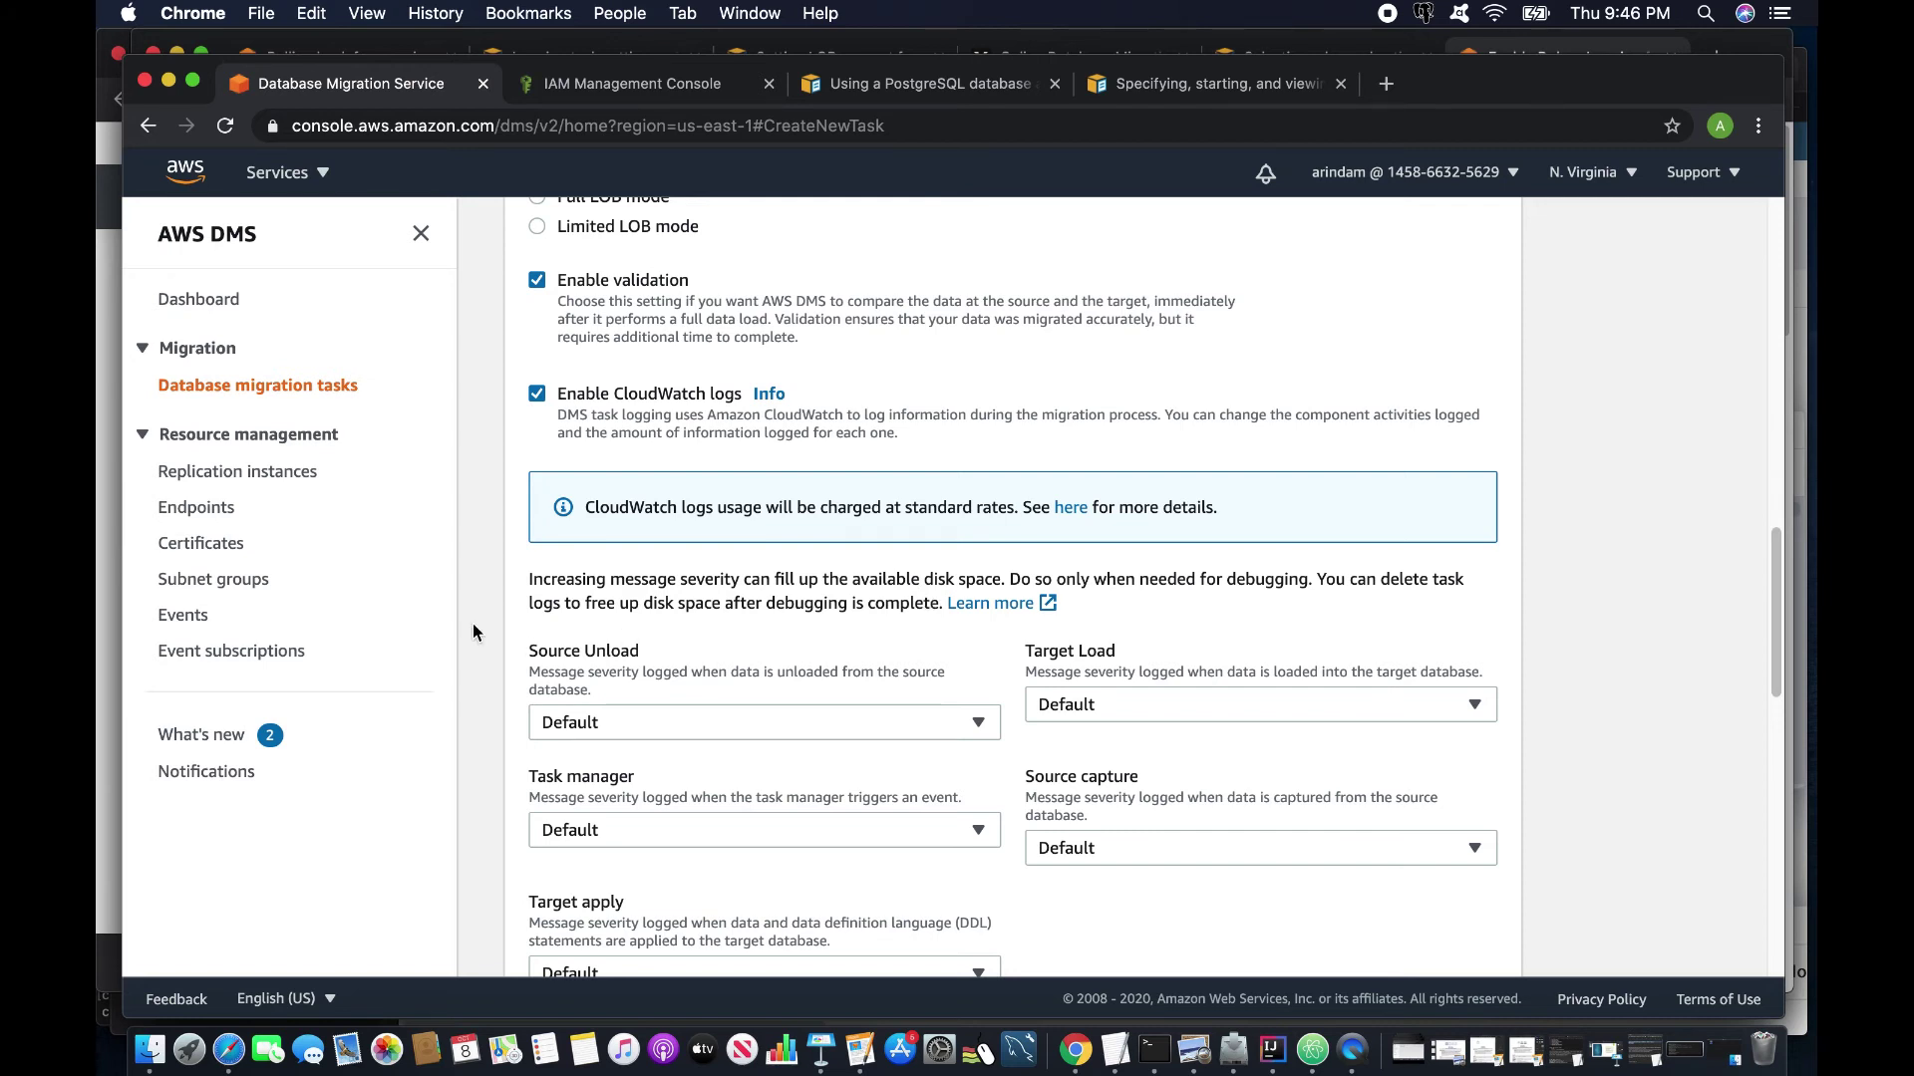
pyautogui.moveTo(534, 579); pyautogui.dragTo(1110, 900)
pyautogui.scroll(-2, 1110, 900)
pyautogui.click(1180, 752)
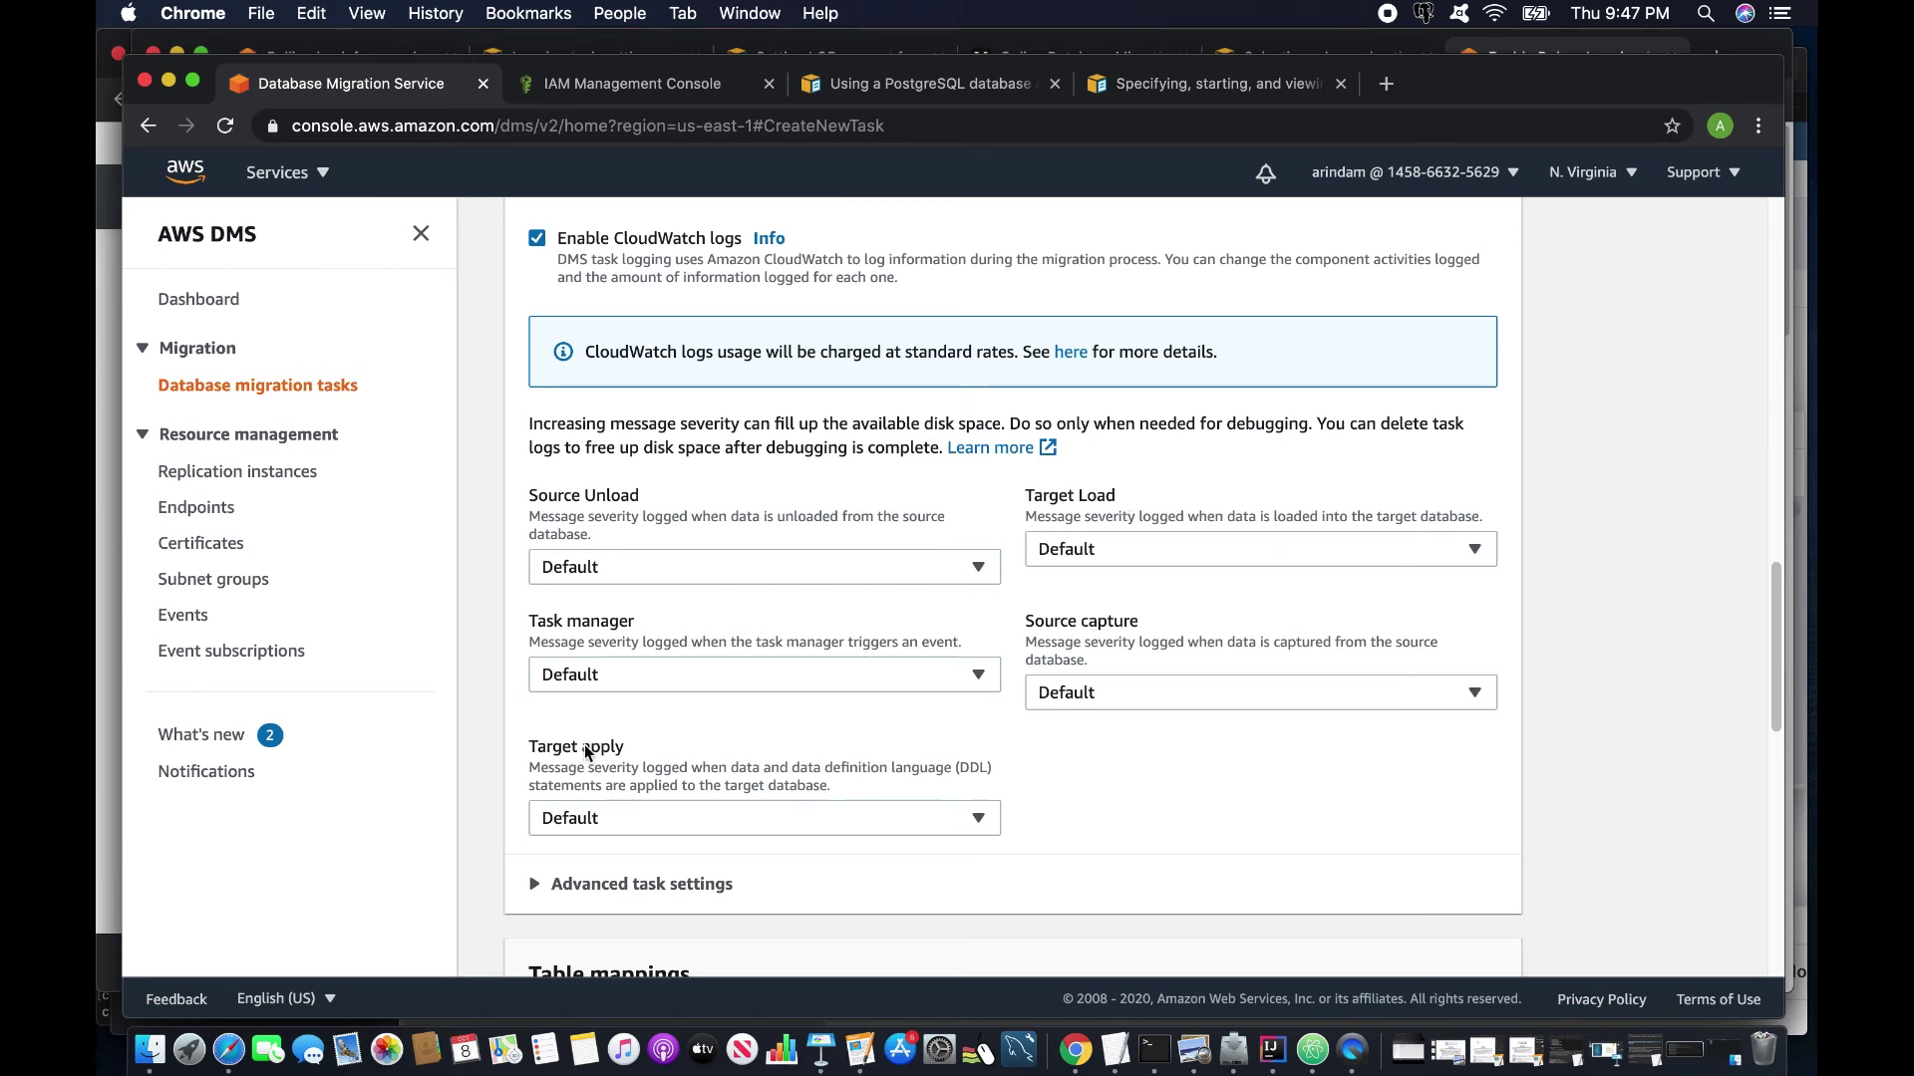
# Set Source Unload, Target Load and Task manager logging severity to Detailed debug.
pyautogui.click(606, 571)
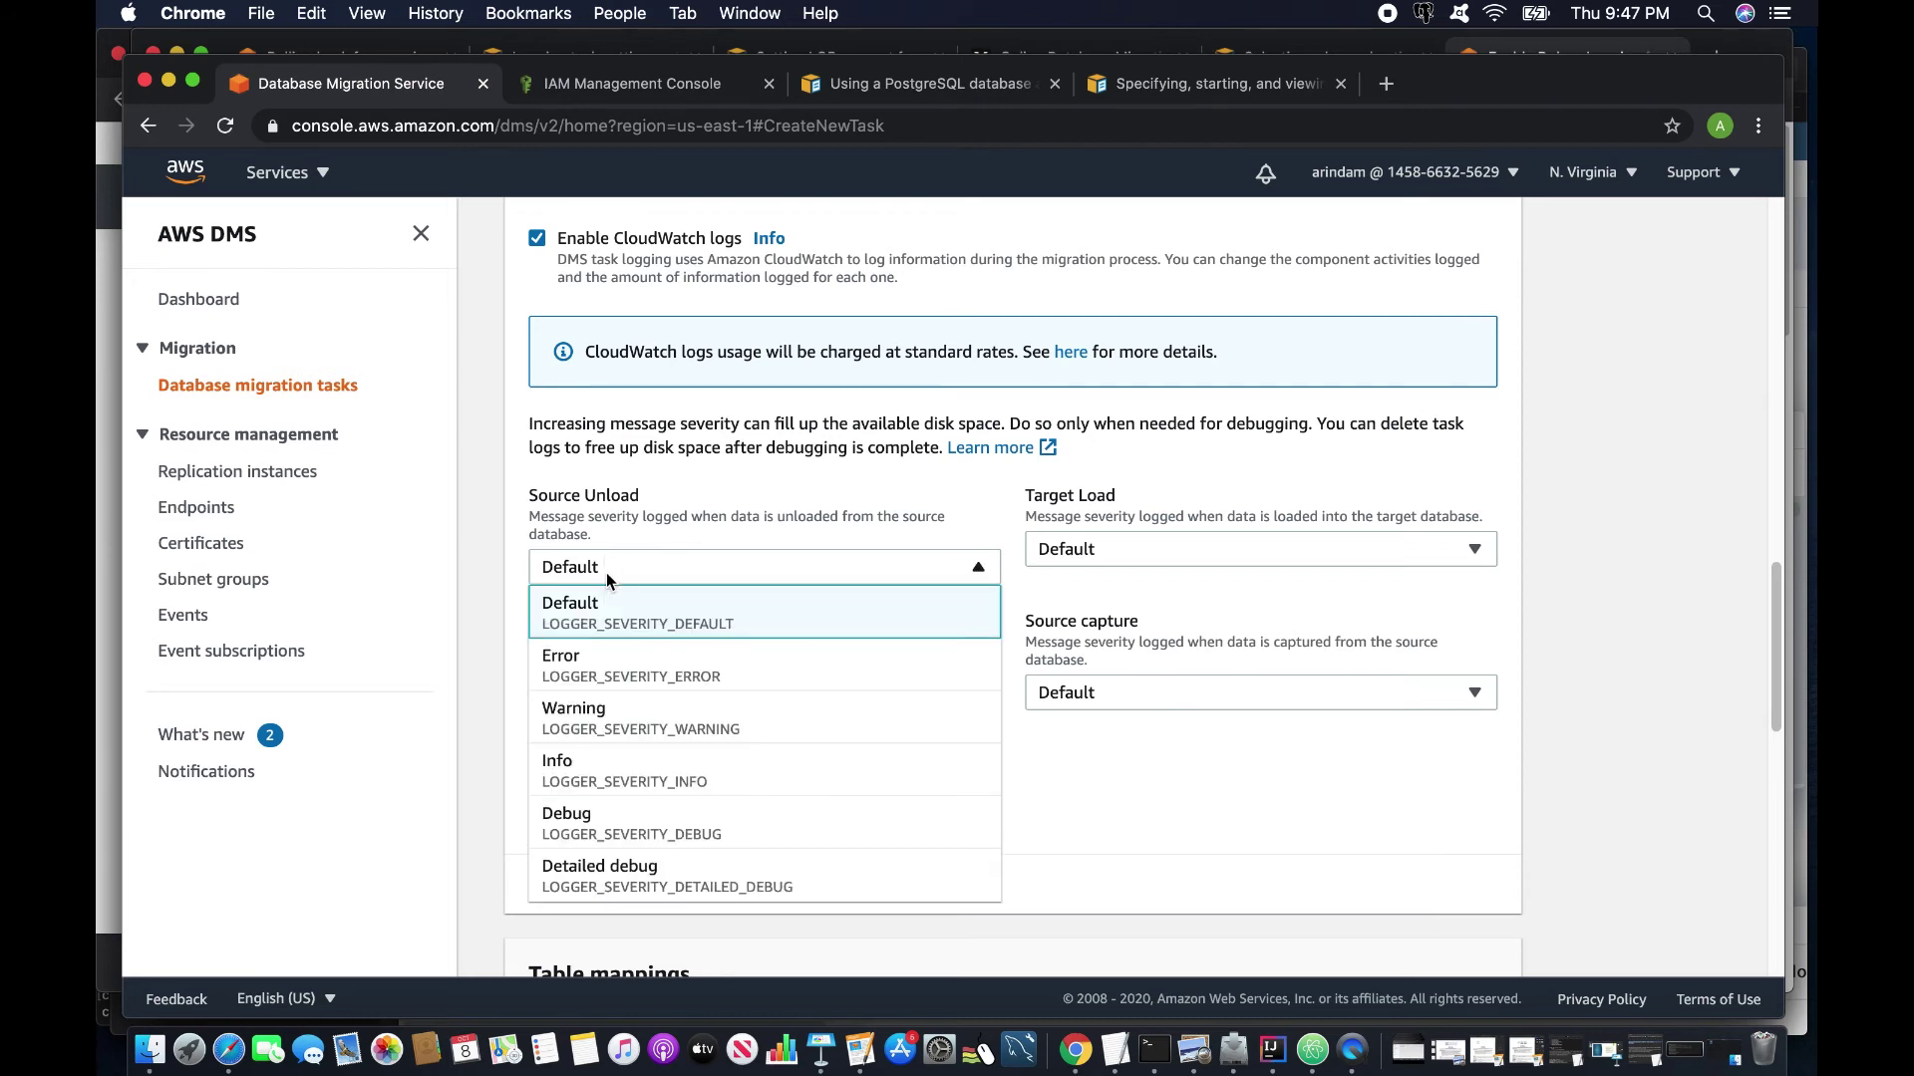
pyautogui.click(638, 887)
pyautogui.click(1122, 549)
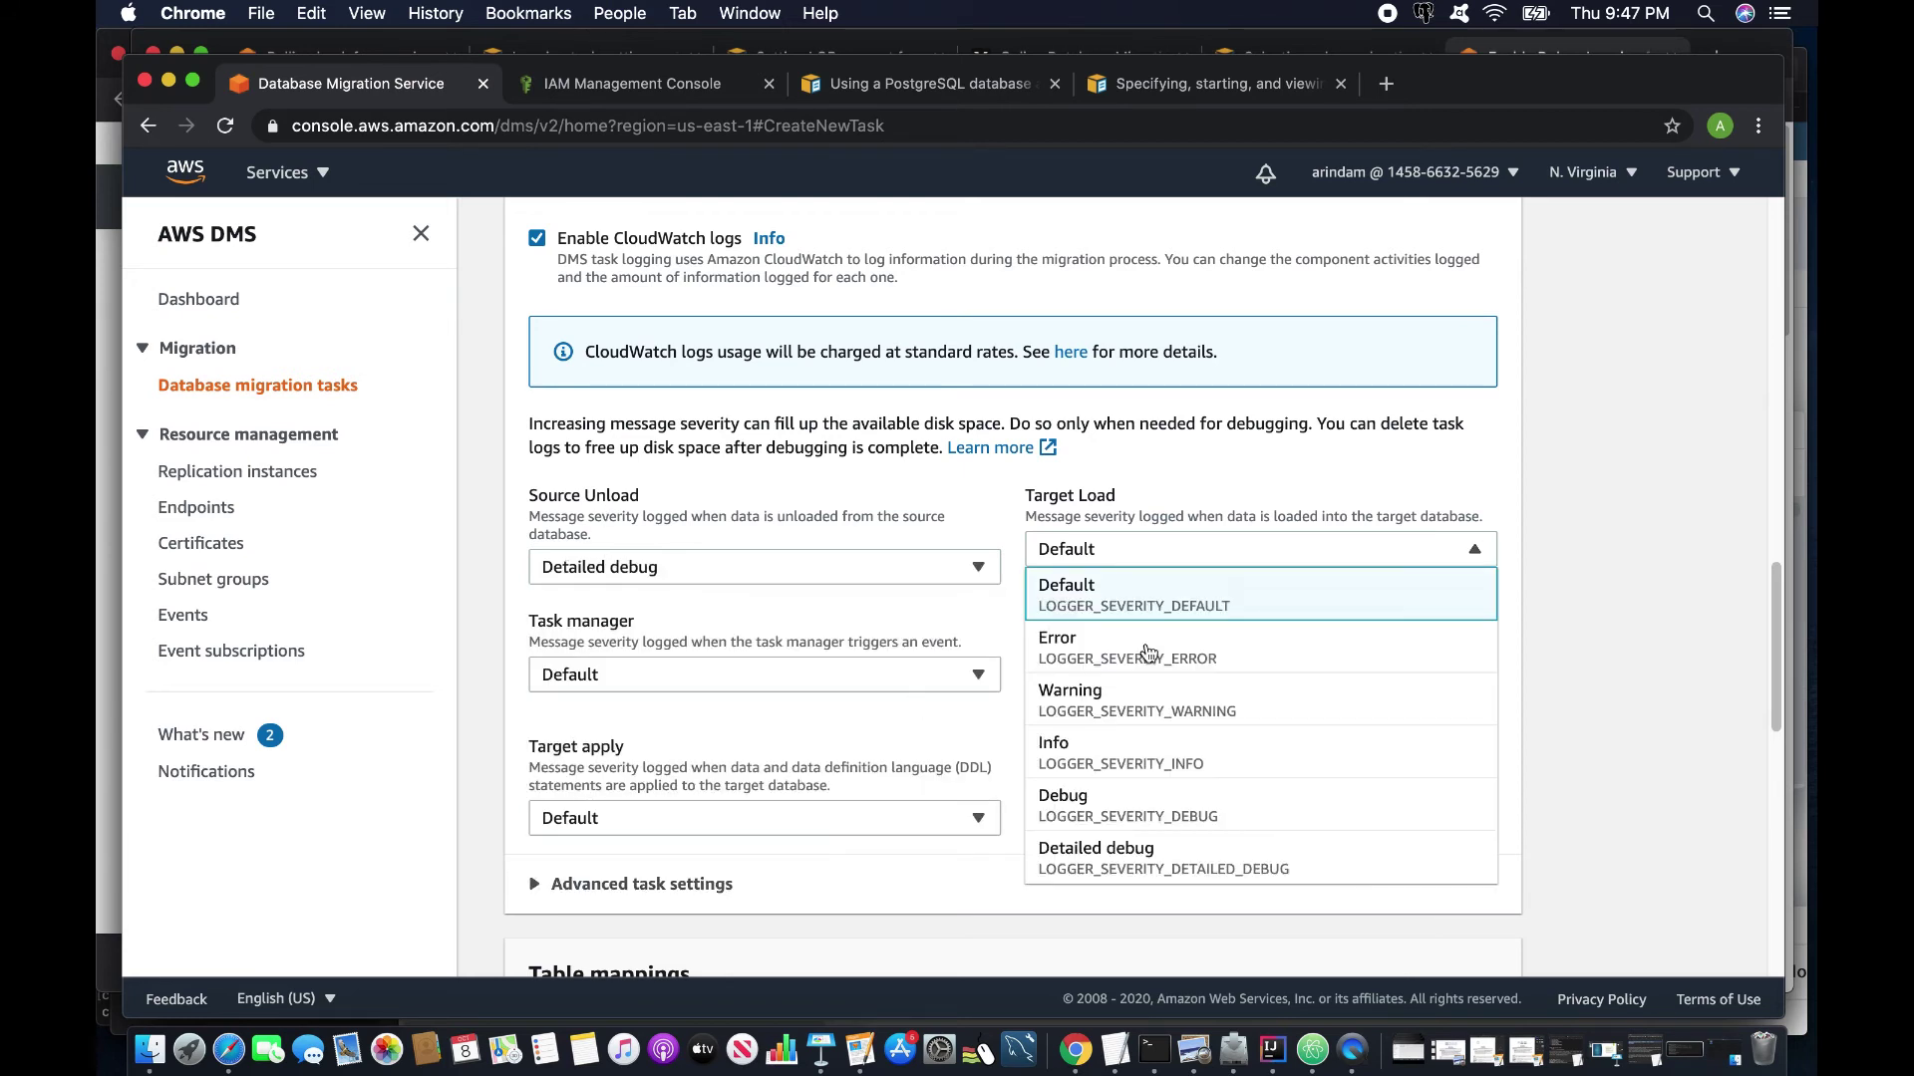
pyautogui.click(1152, 863)
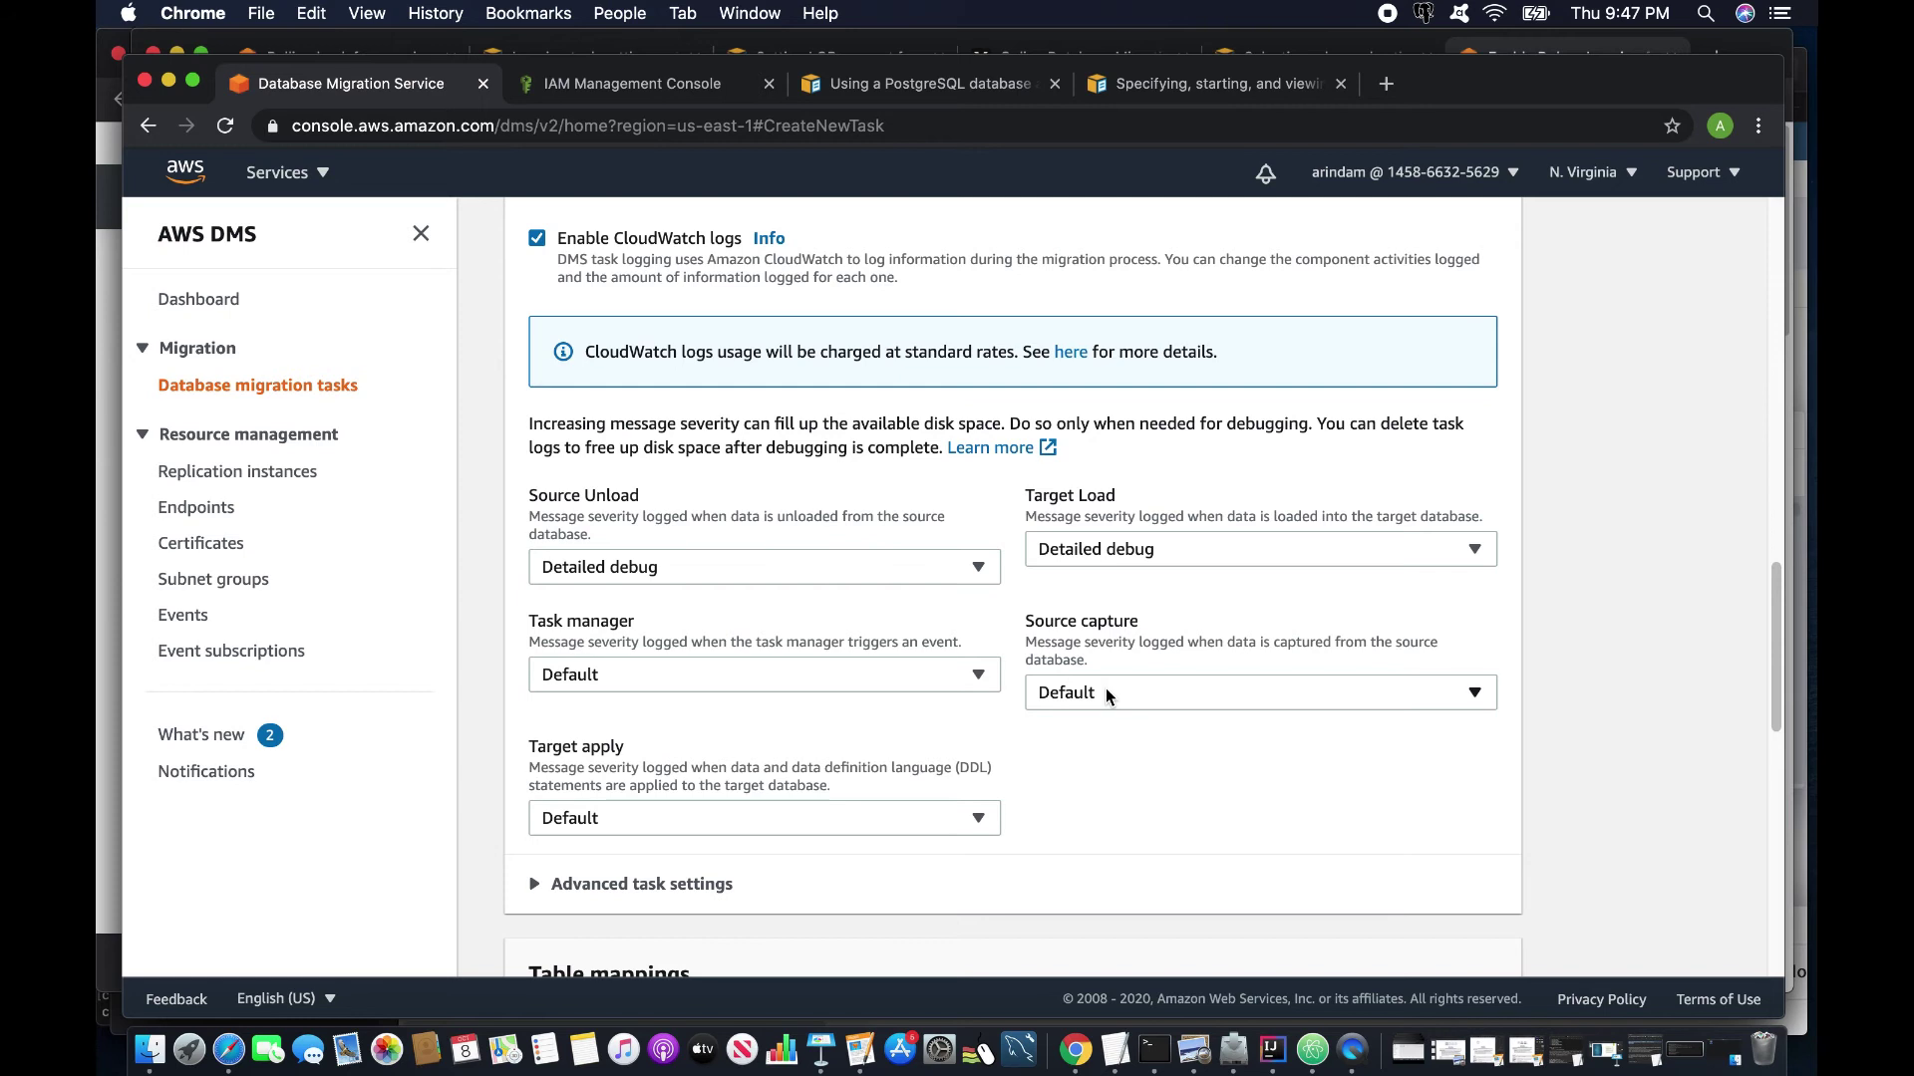
pyautogui.click(777, 673)
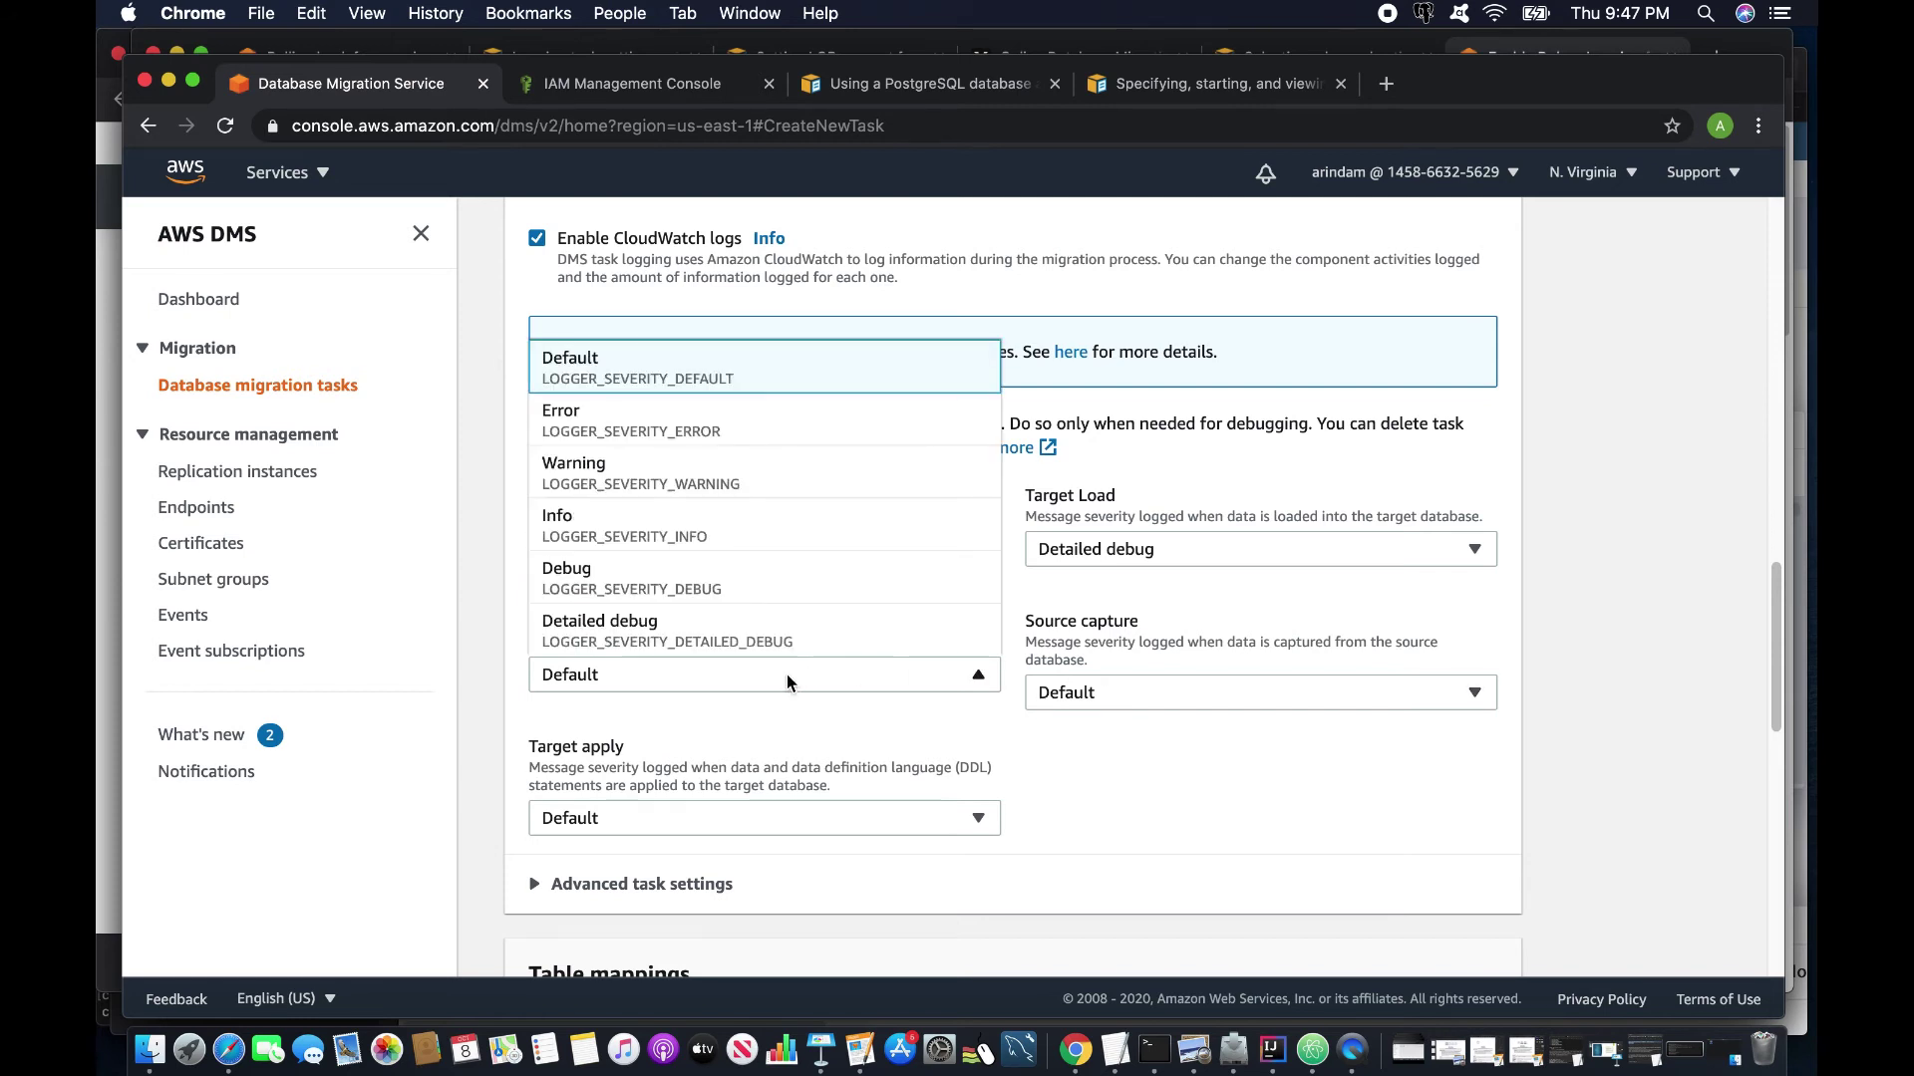
pyautogui.click(677, 628)
# Expand Advanced task settings, then collapse them again.
pyautogui.scroll(-5, 1032, 787)
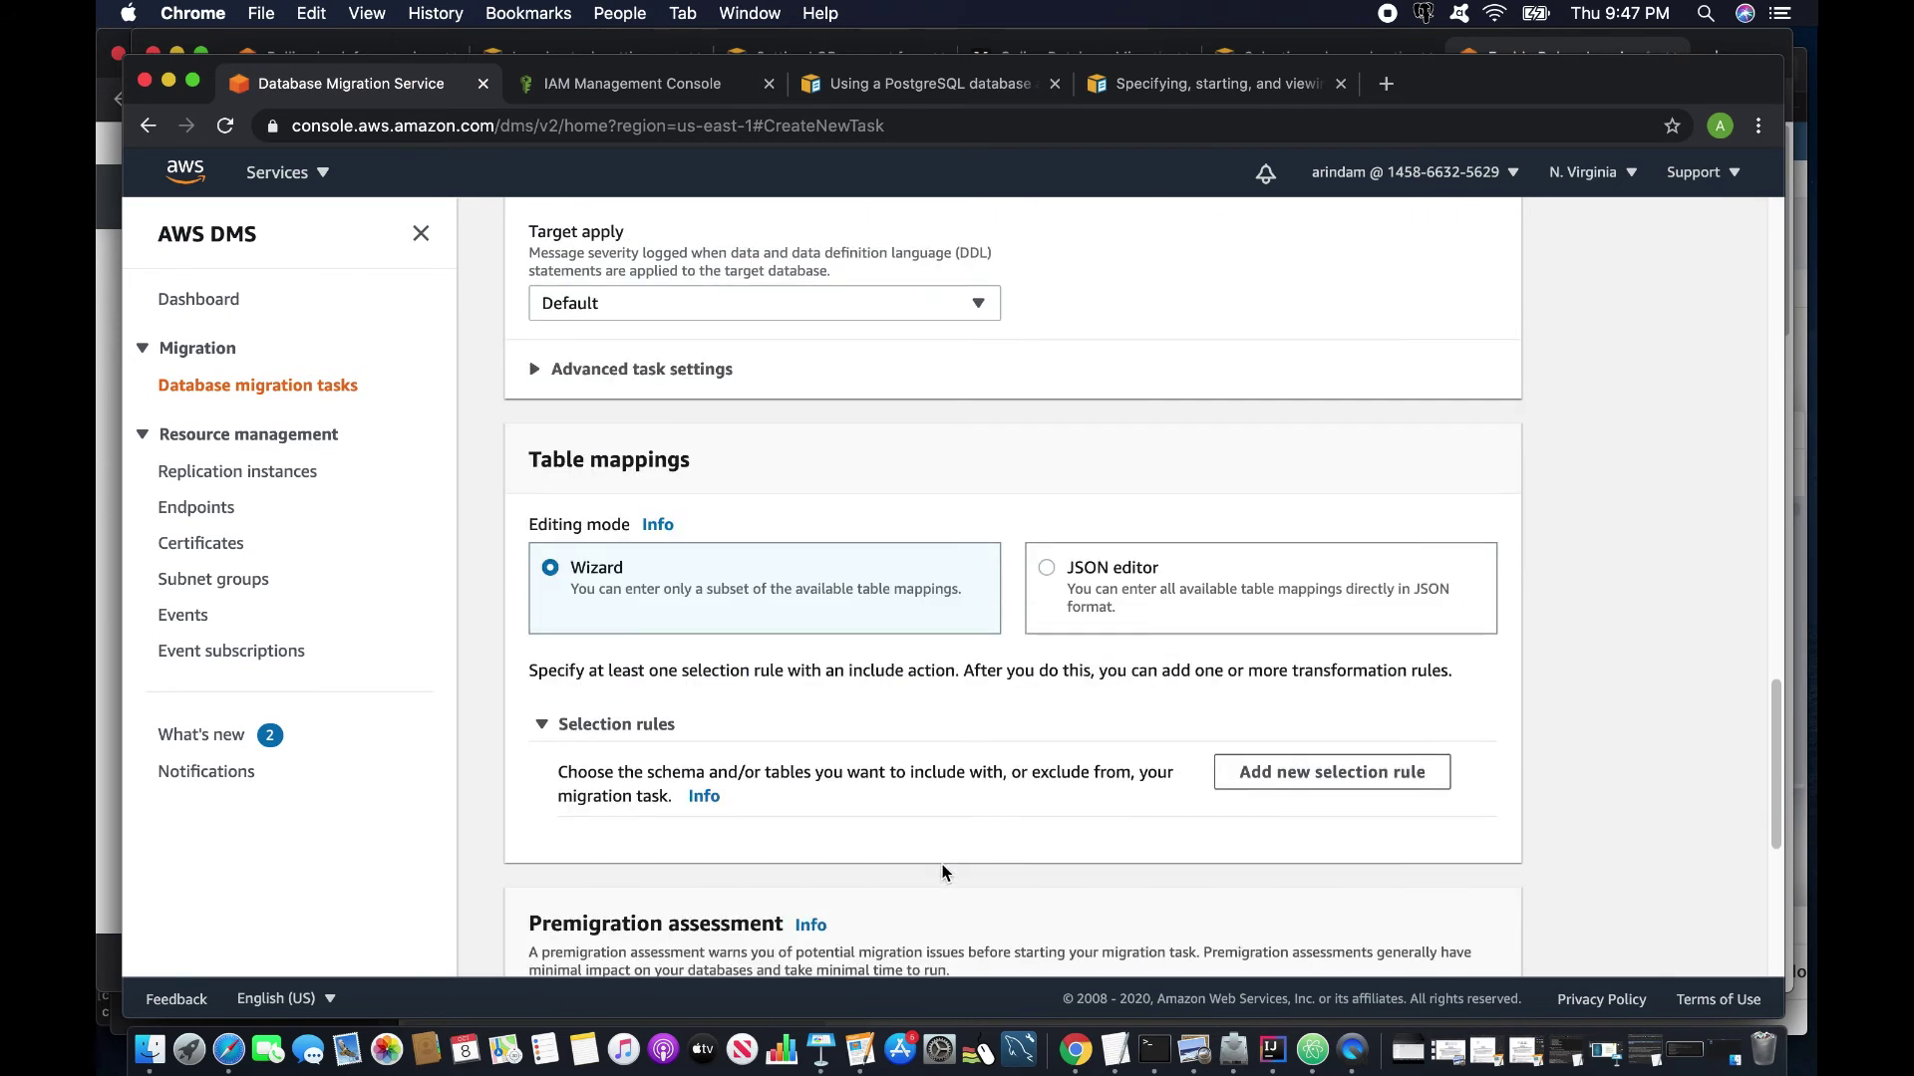
pyautogui.click(542, 375)
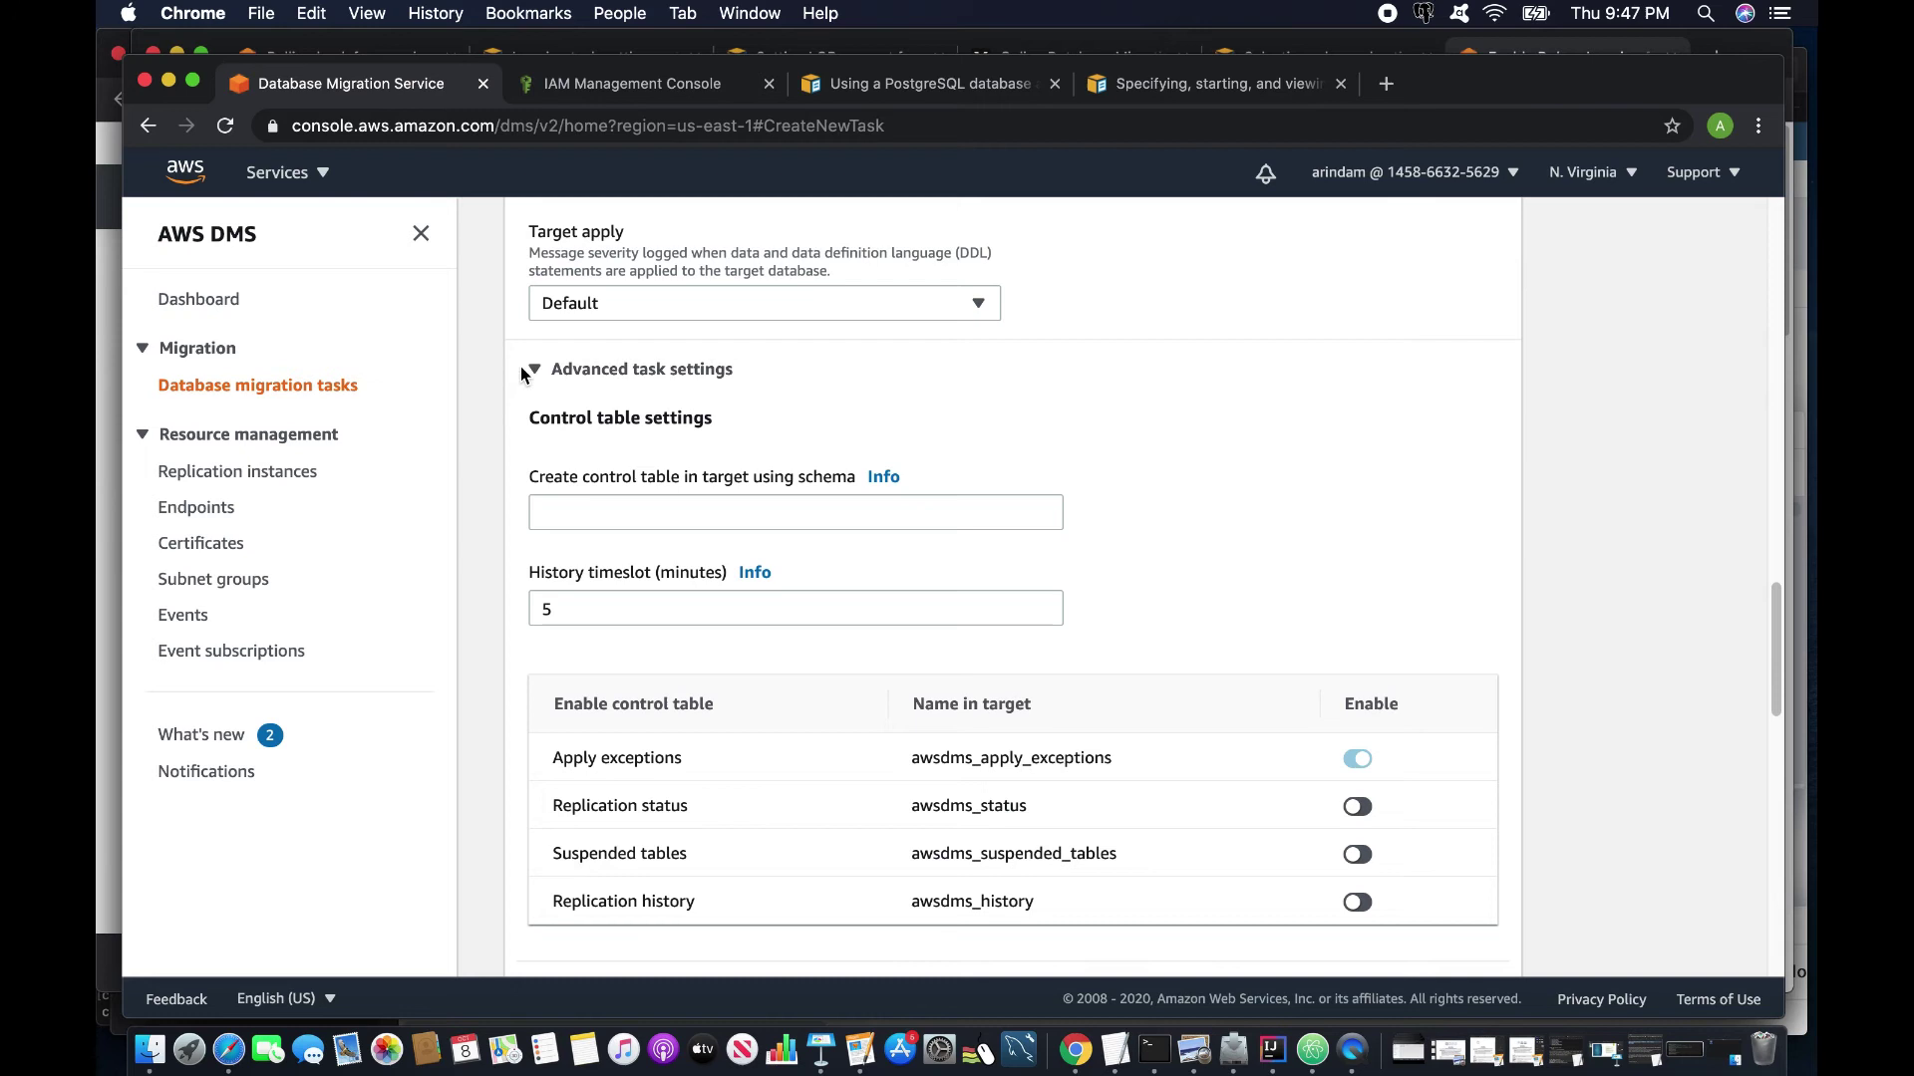
pyautogui.click(523, 370)
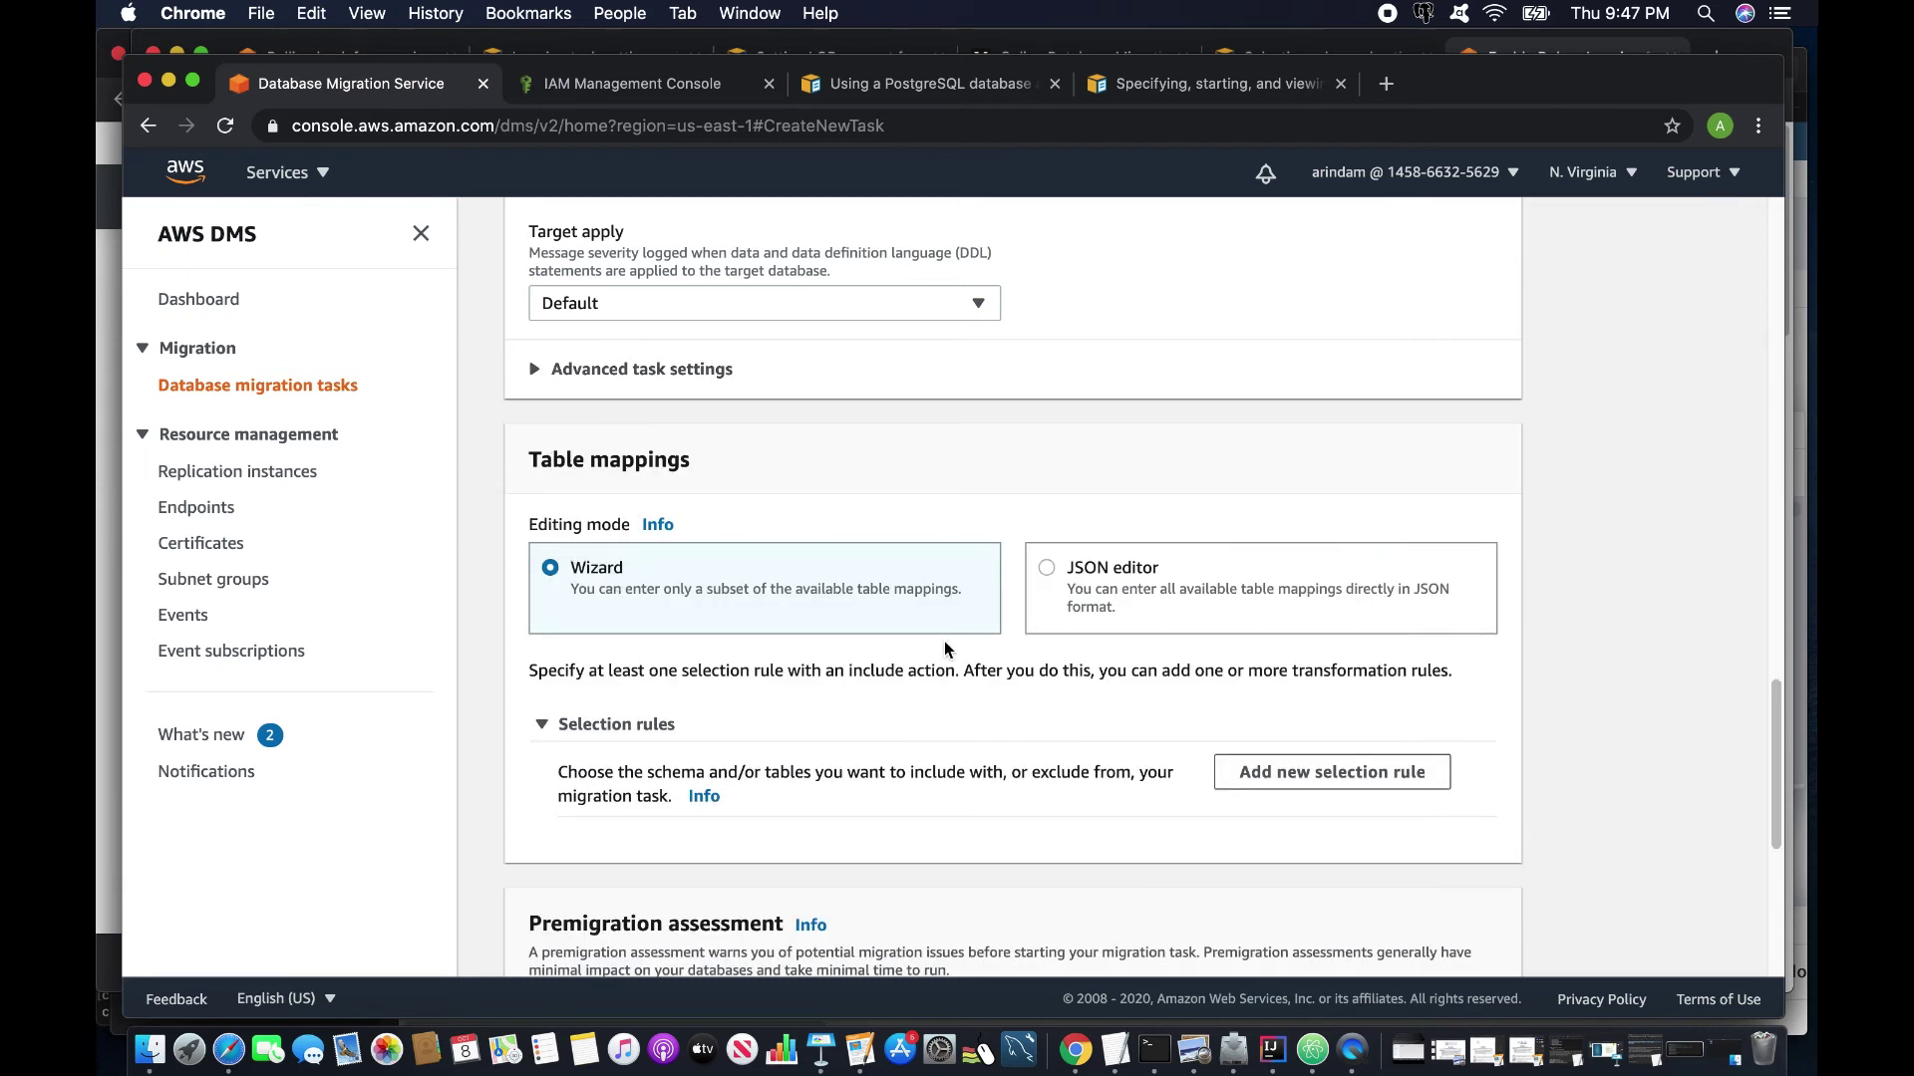
# Add a selection rule with Enter a schema, schema % and table %, action Include.
pyautogui.scroll(-1, 945, 649)
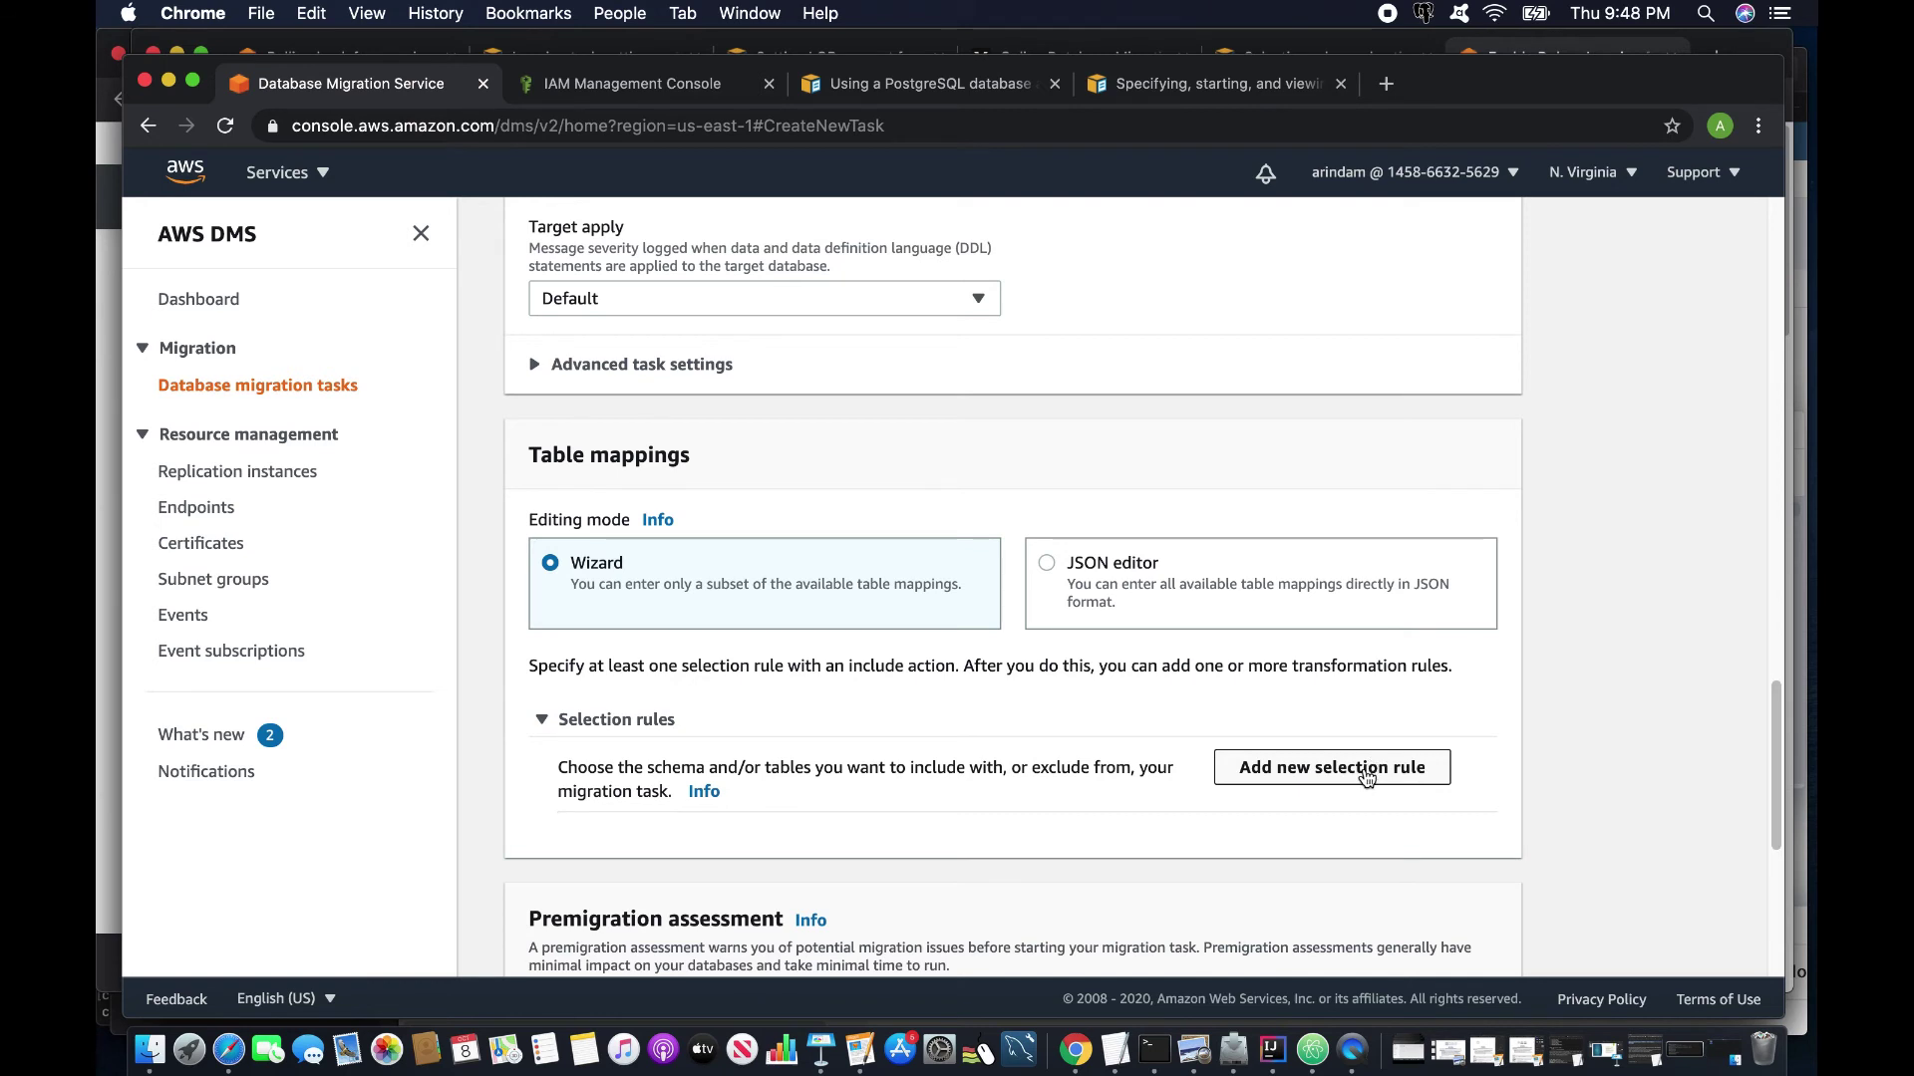
pyautogui.click(1365, 775)
pyautogui.scroll(-3, 650, 752)
pyautogui.click(653, 752)
pyautogui.click(666, 786)
pyautogui.scroll(-2, 698, 827)
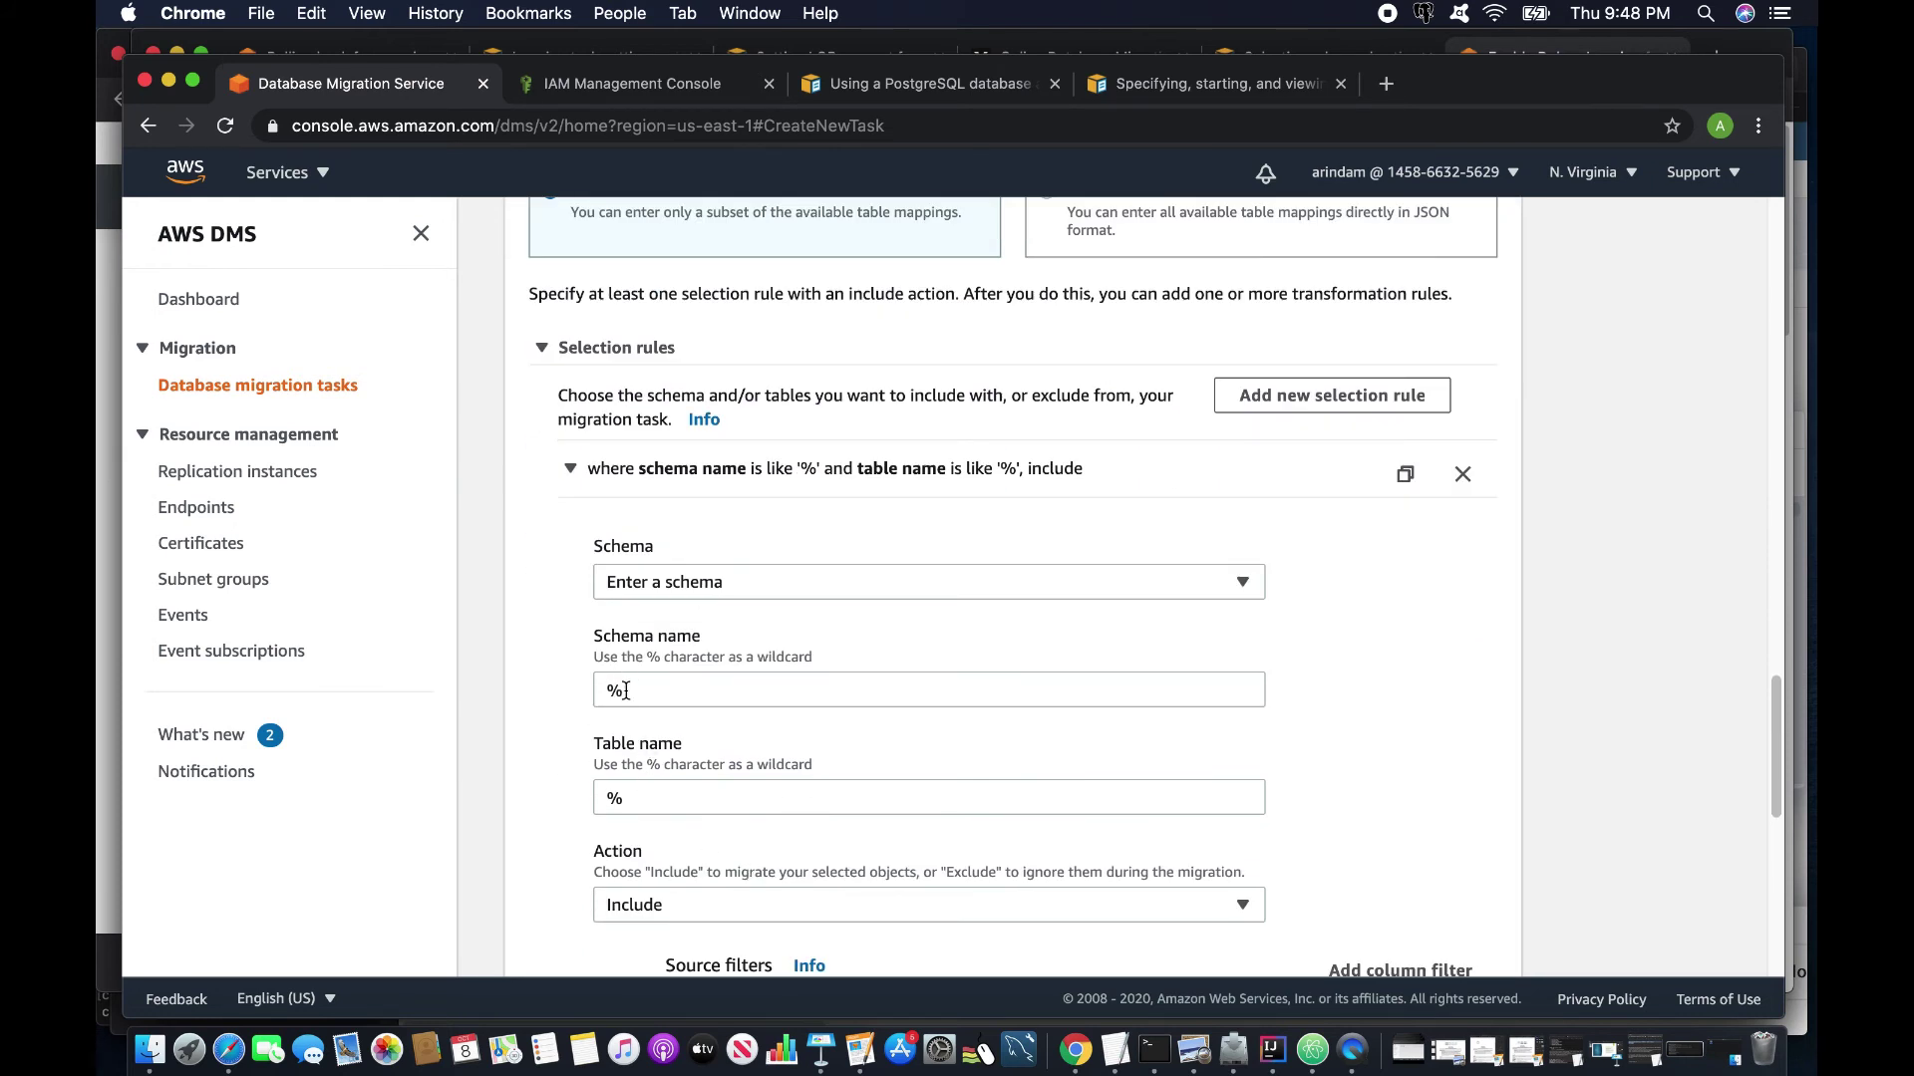
pyautogui.doubleClick(623, 798)
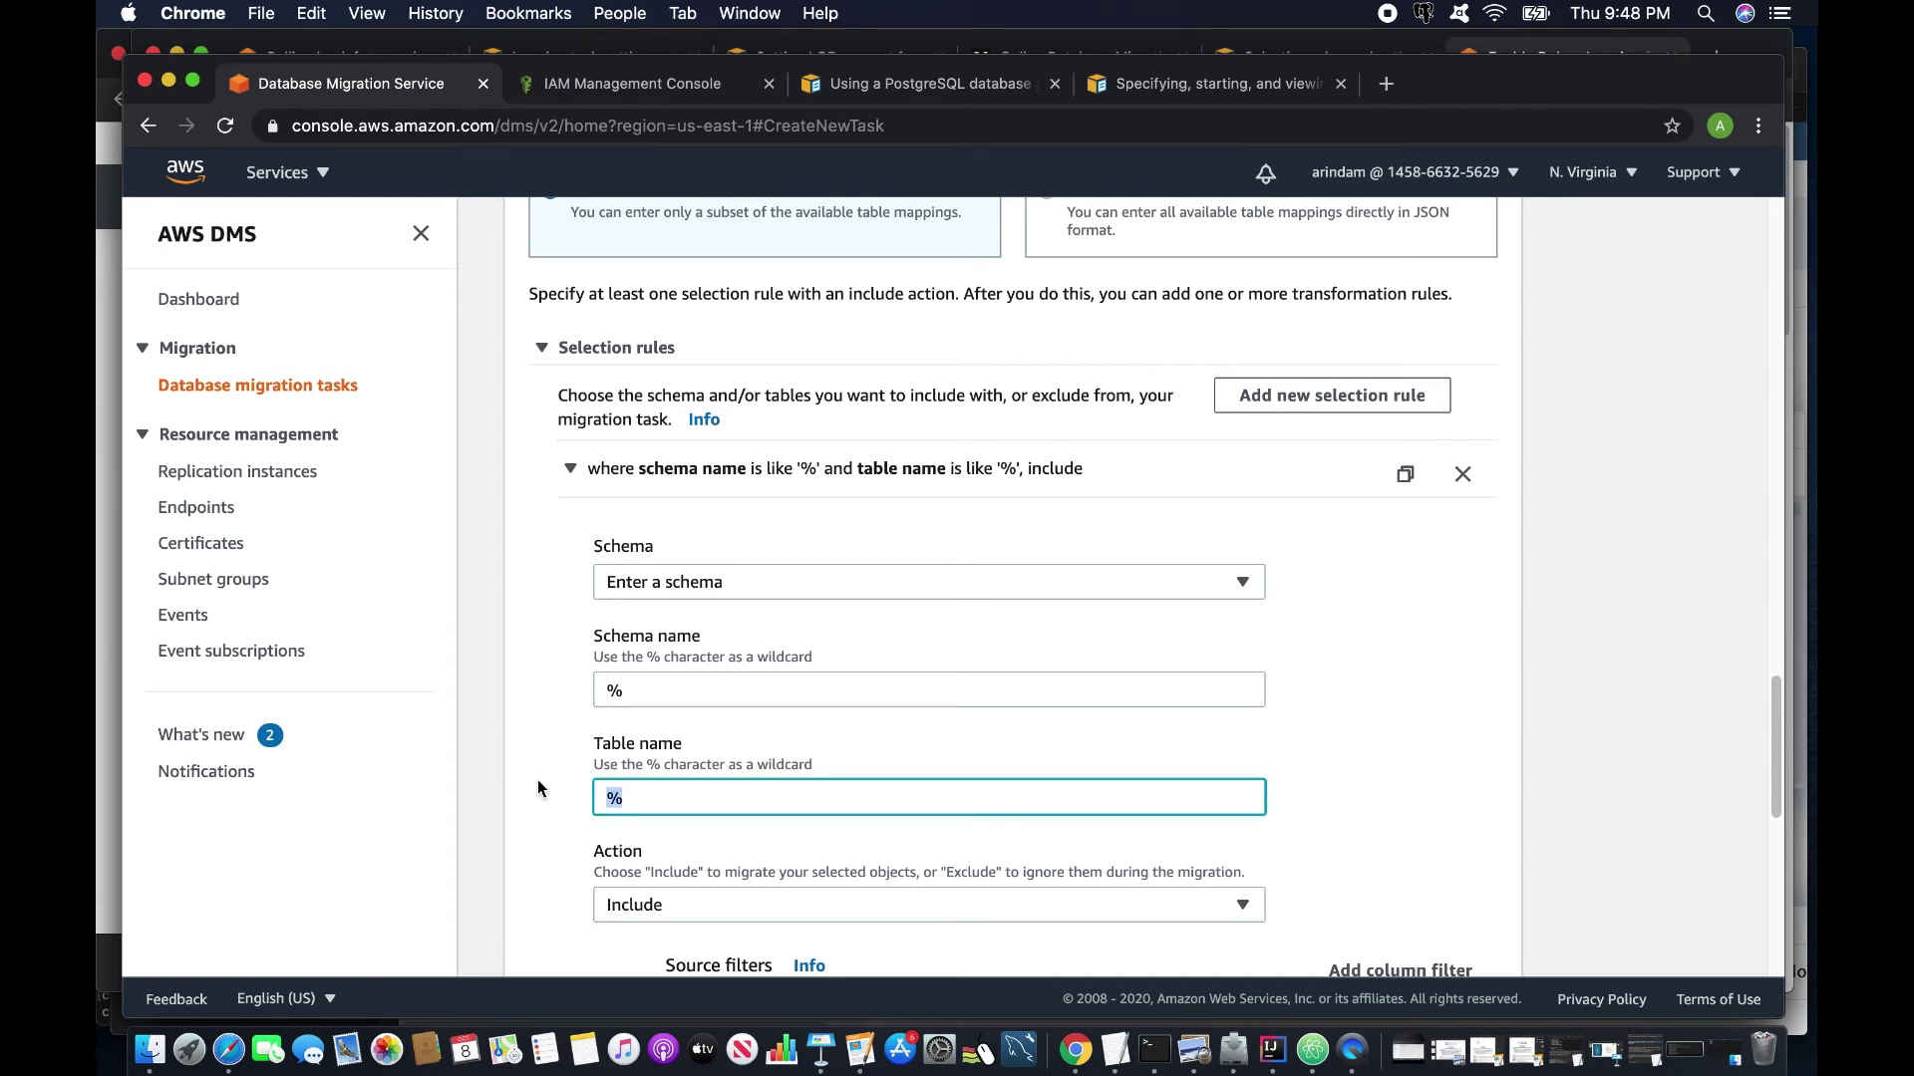
pyautogui.click(997, 820)
# Expand the Transformation rules section.
pyautogui.scroll(-3, 852, 860)
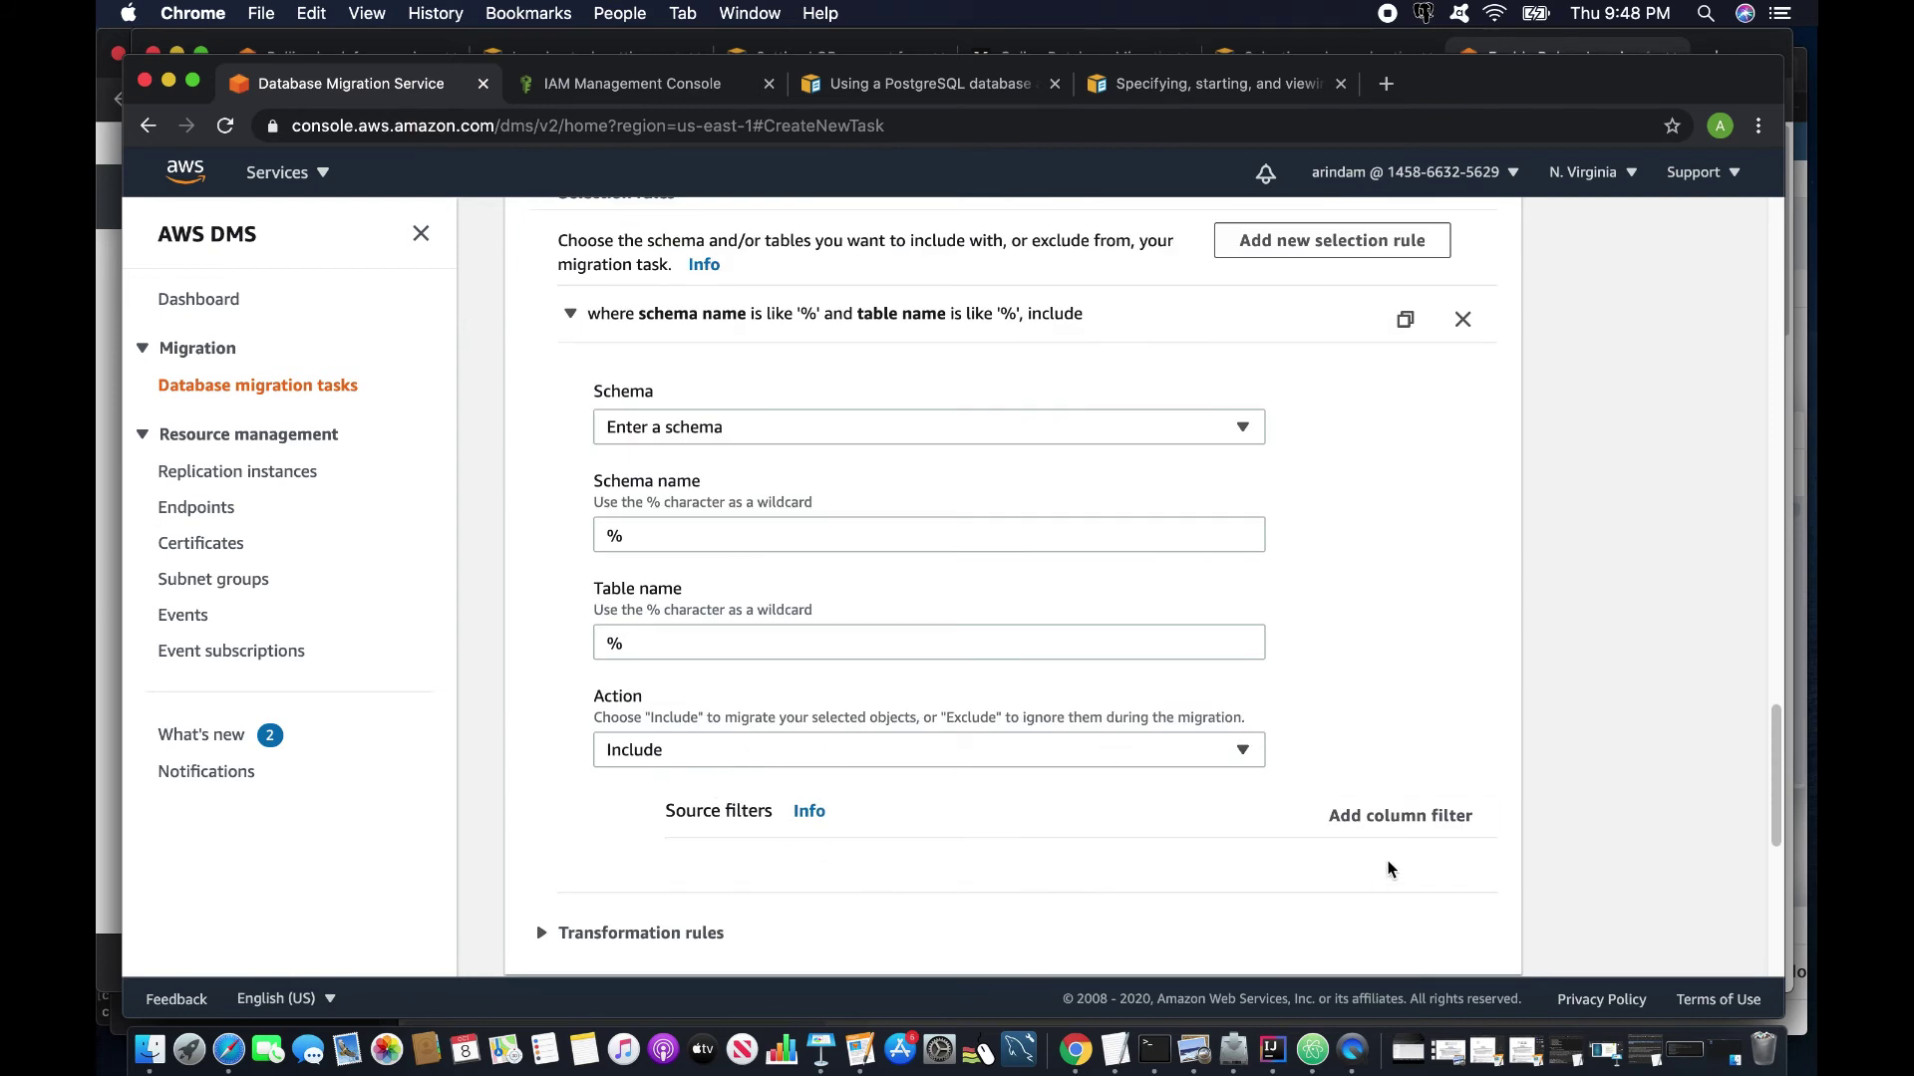
pyautogui.scroll(-3, 1097, 888)
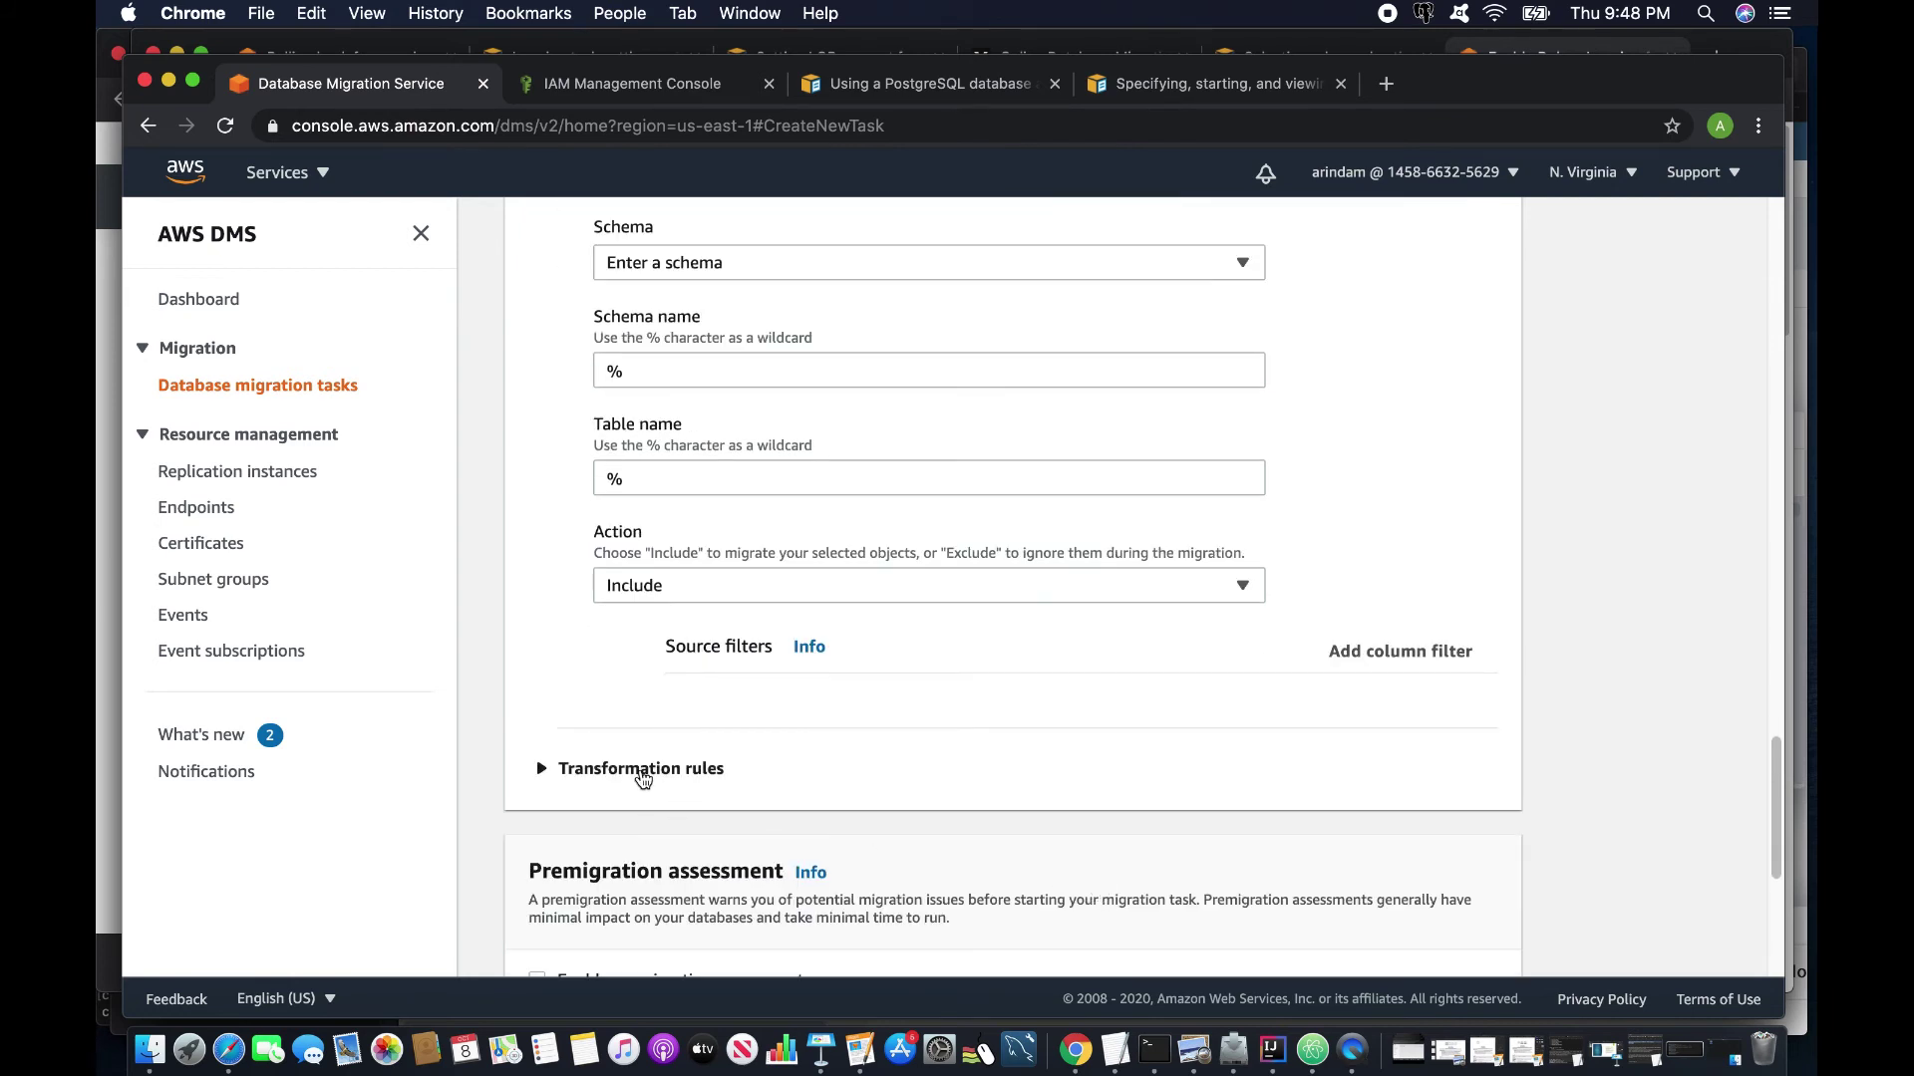
pyautogui.click(641, 769)
pyautogui.scroll(-1, 1024, 826)
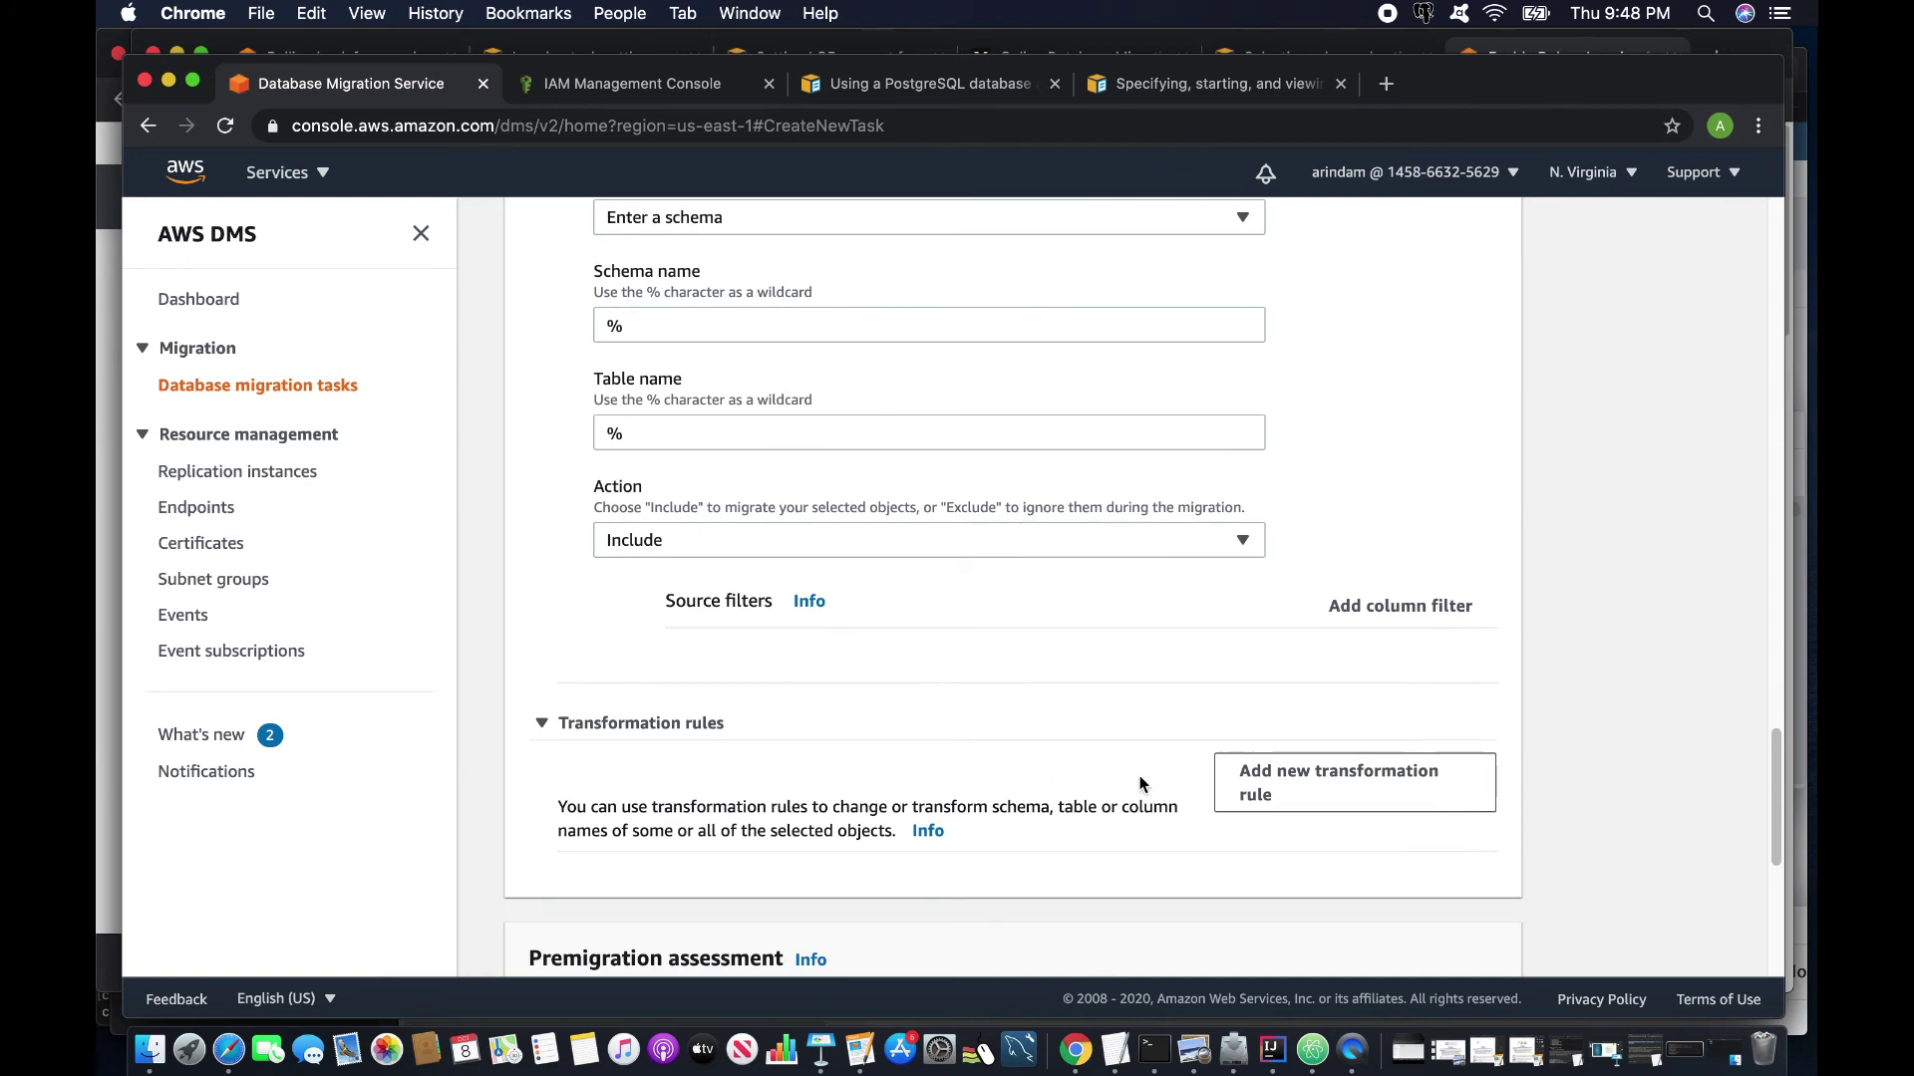
# Add a transformation rule targeting Table, with Enter a schema and table name costs.
pyautogui.click(1286, 798)
pyautogui.scroll(-4, 758, 797)
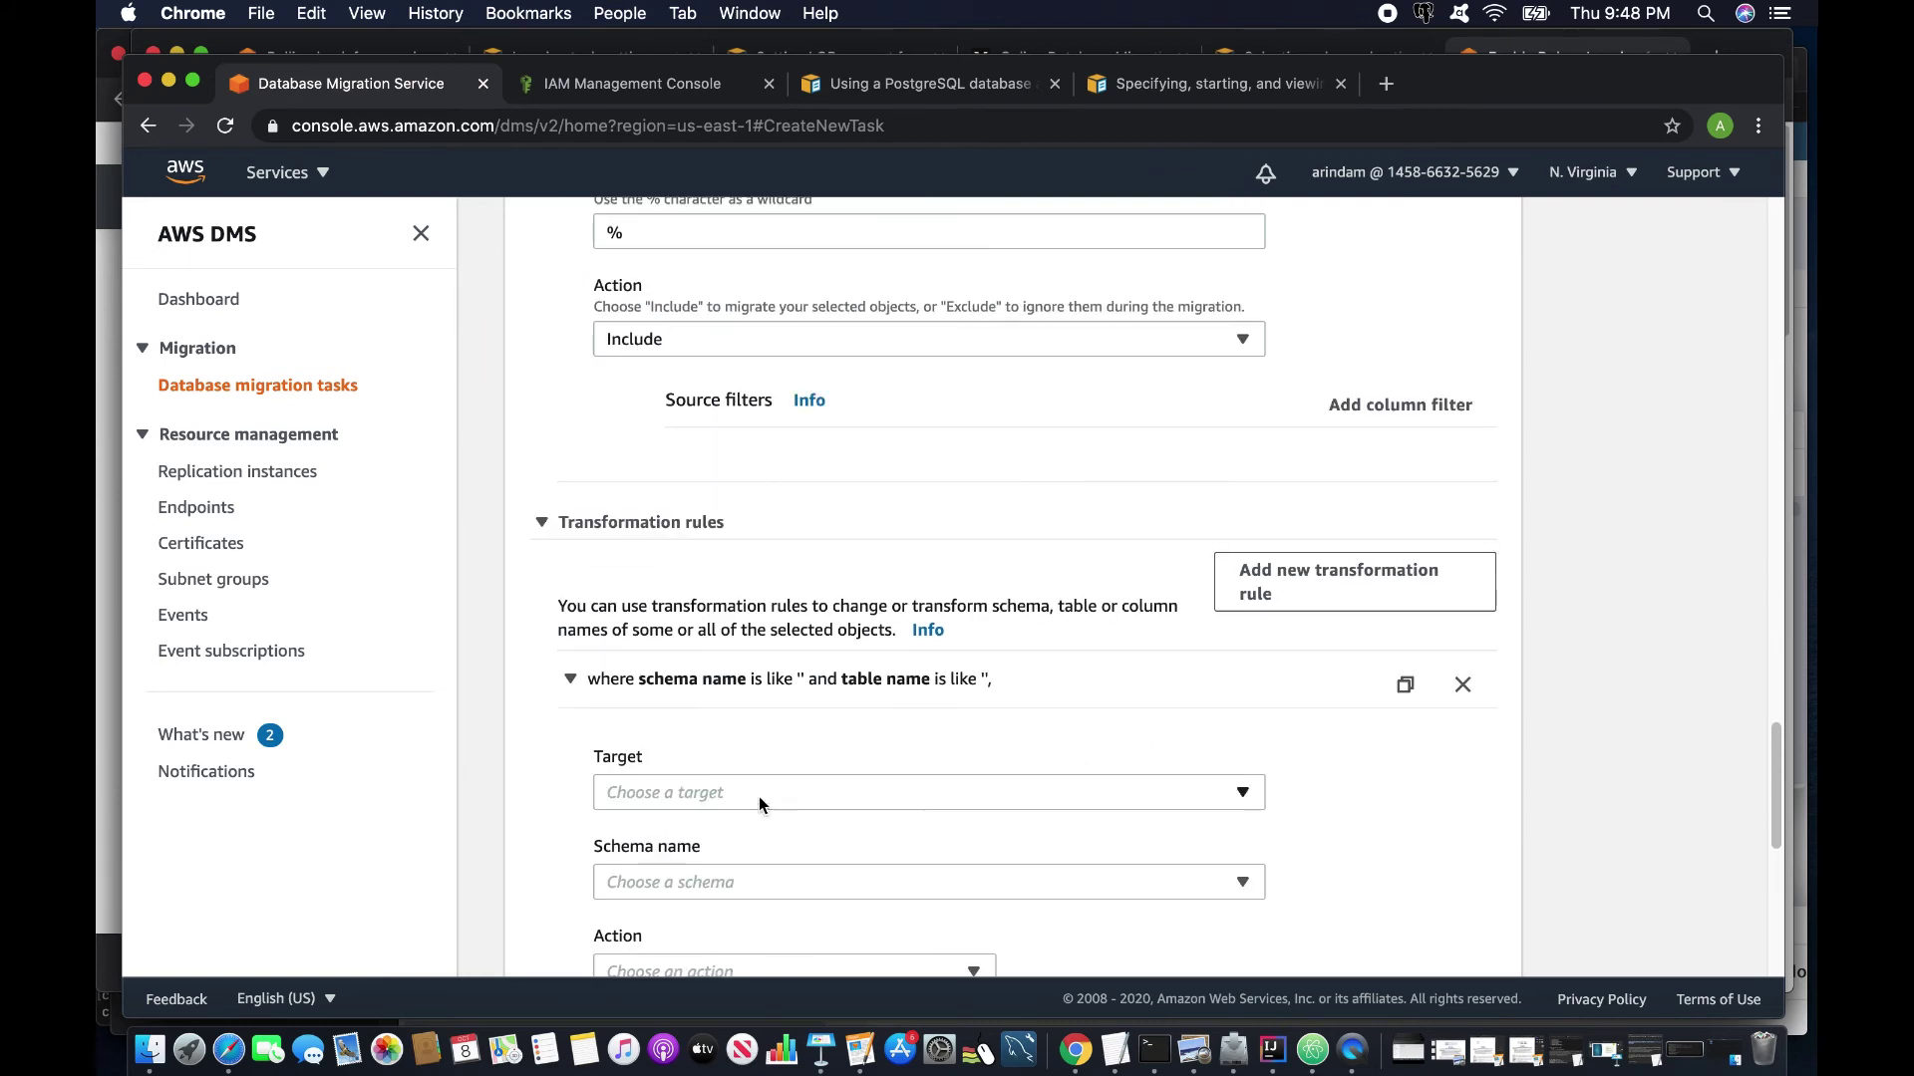
pyautogui.click(745, 793)
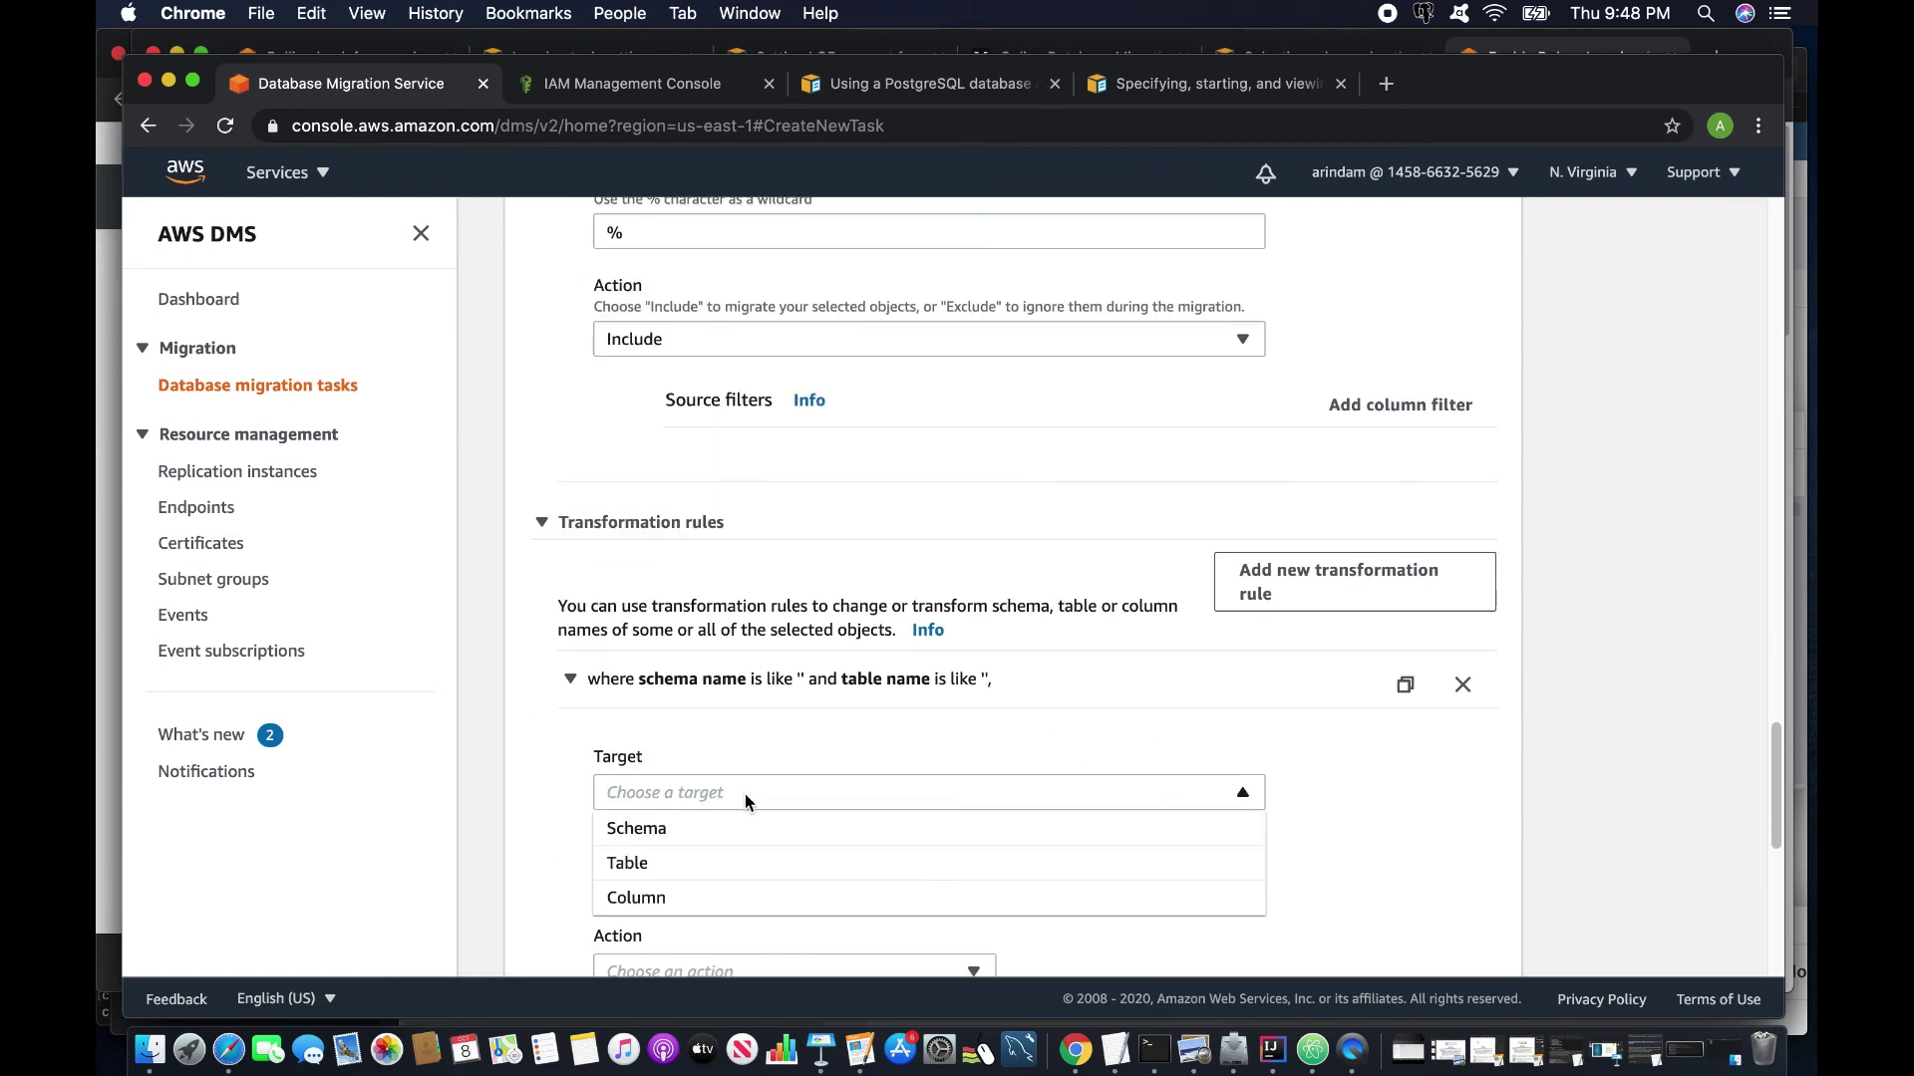
pyautogui.click(666, 859)
pyautogui.scroll(-3, 668, 853)
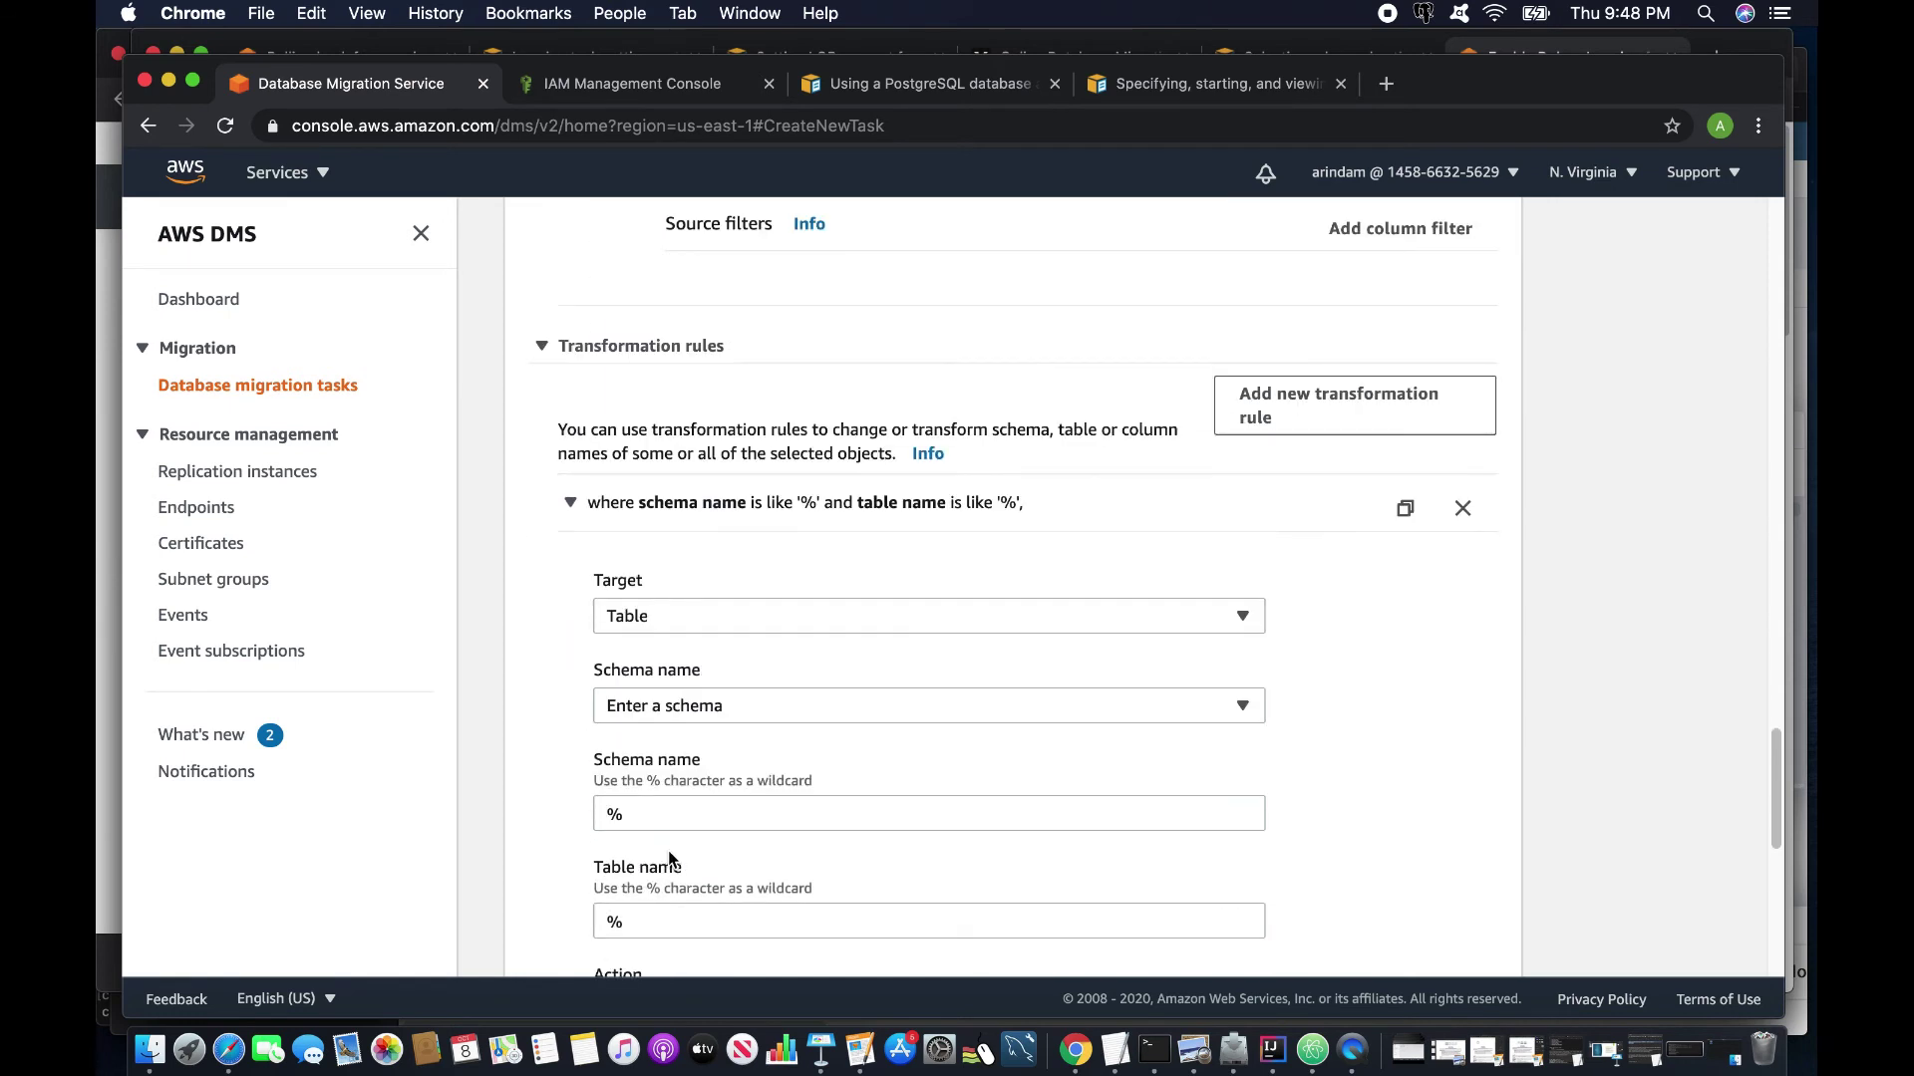
pyautogui.click(691, 696)
pyautogui.click(682, 734)
pyautogui.scroll(-3, 681, 733)
pyautogui.click(662, 740)
pyautogui.moveTo(662, 738); pyautogui.dragTo(556, 720)
pyautogui.write('costst')
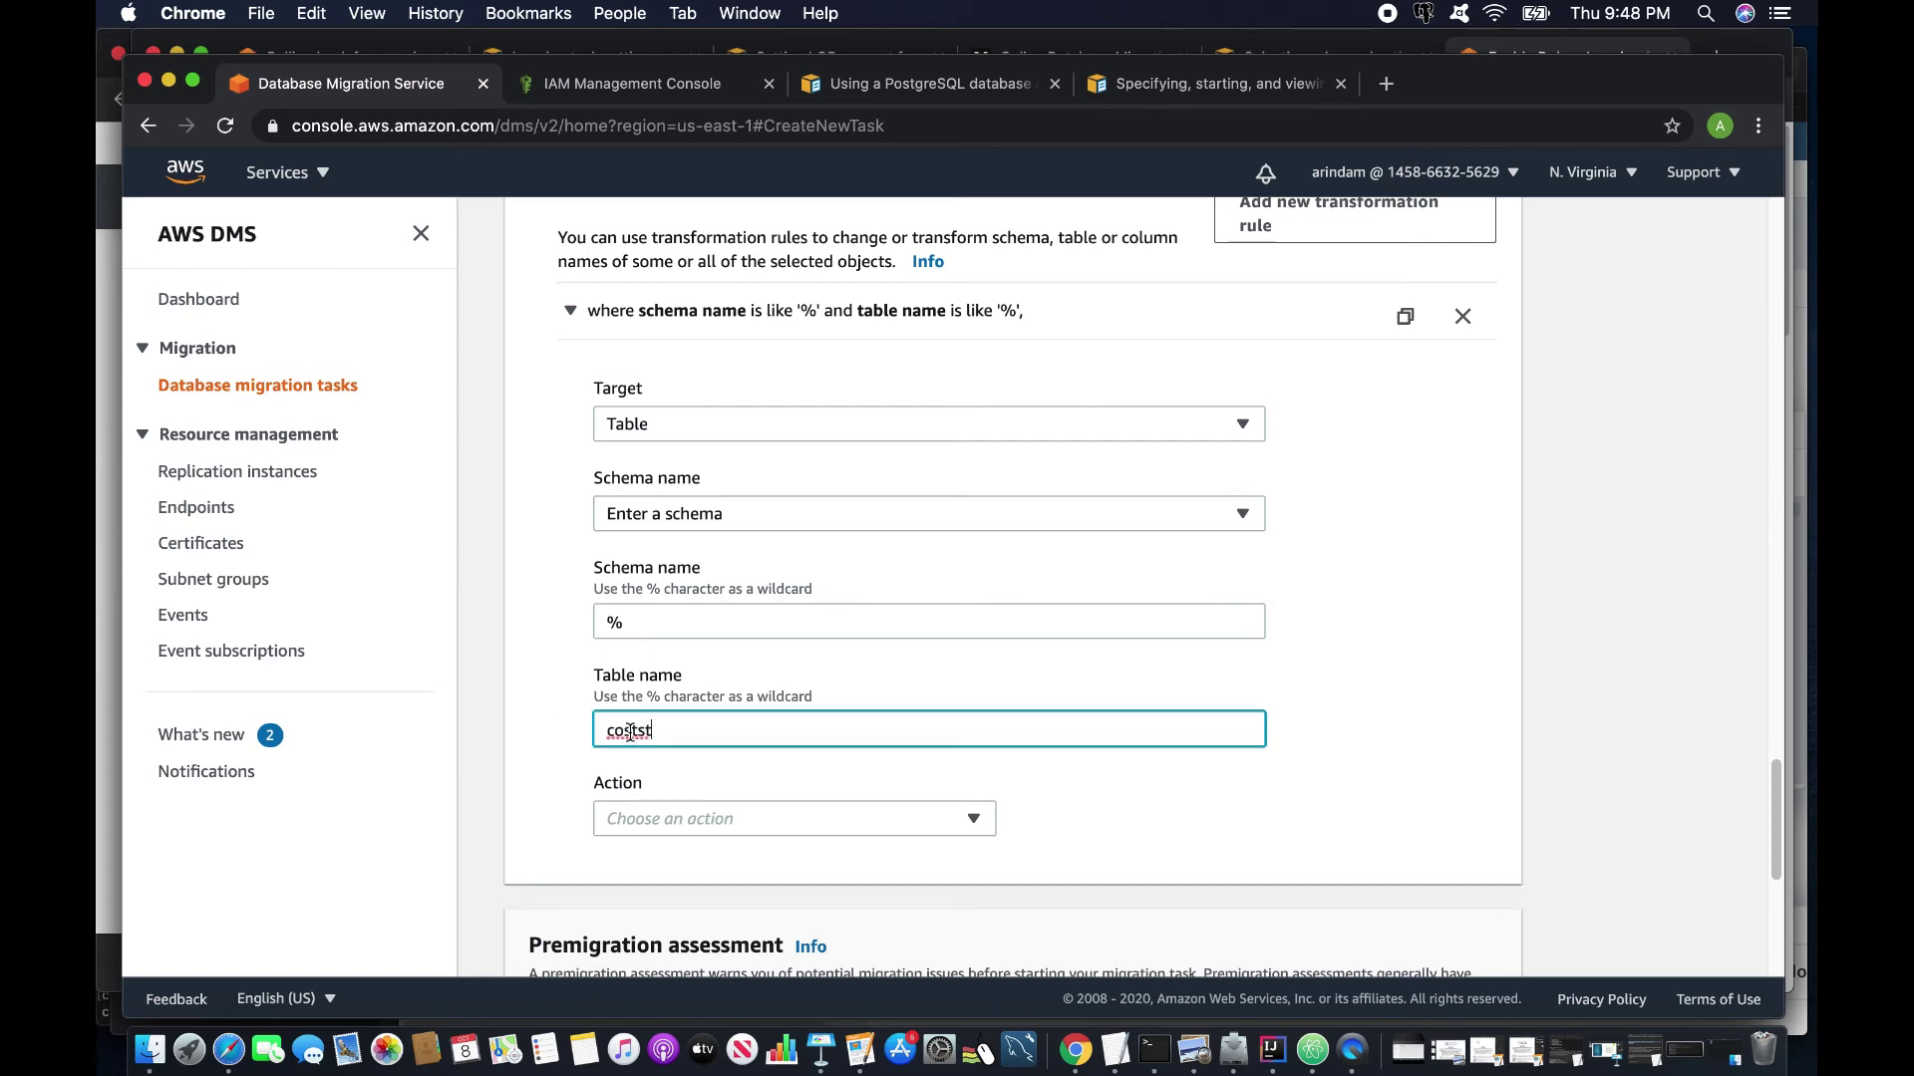
pyautogui.press('BackSpace')
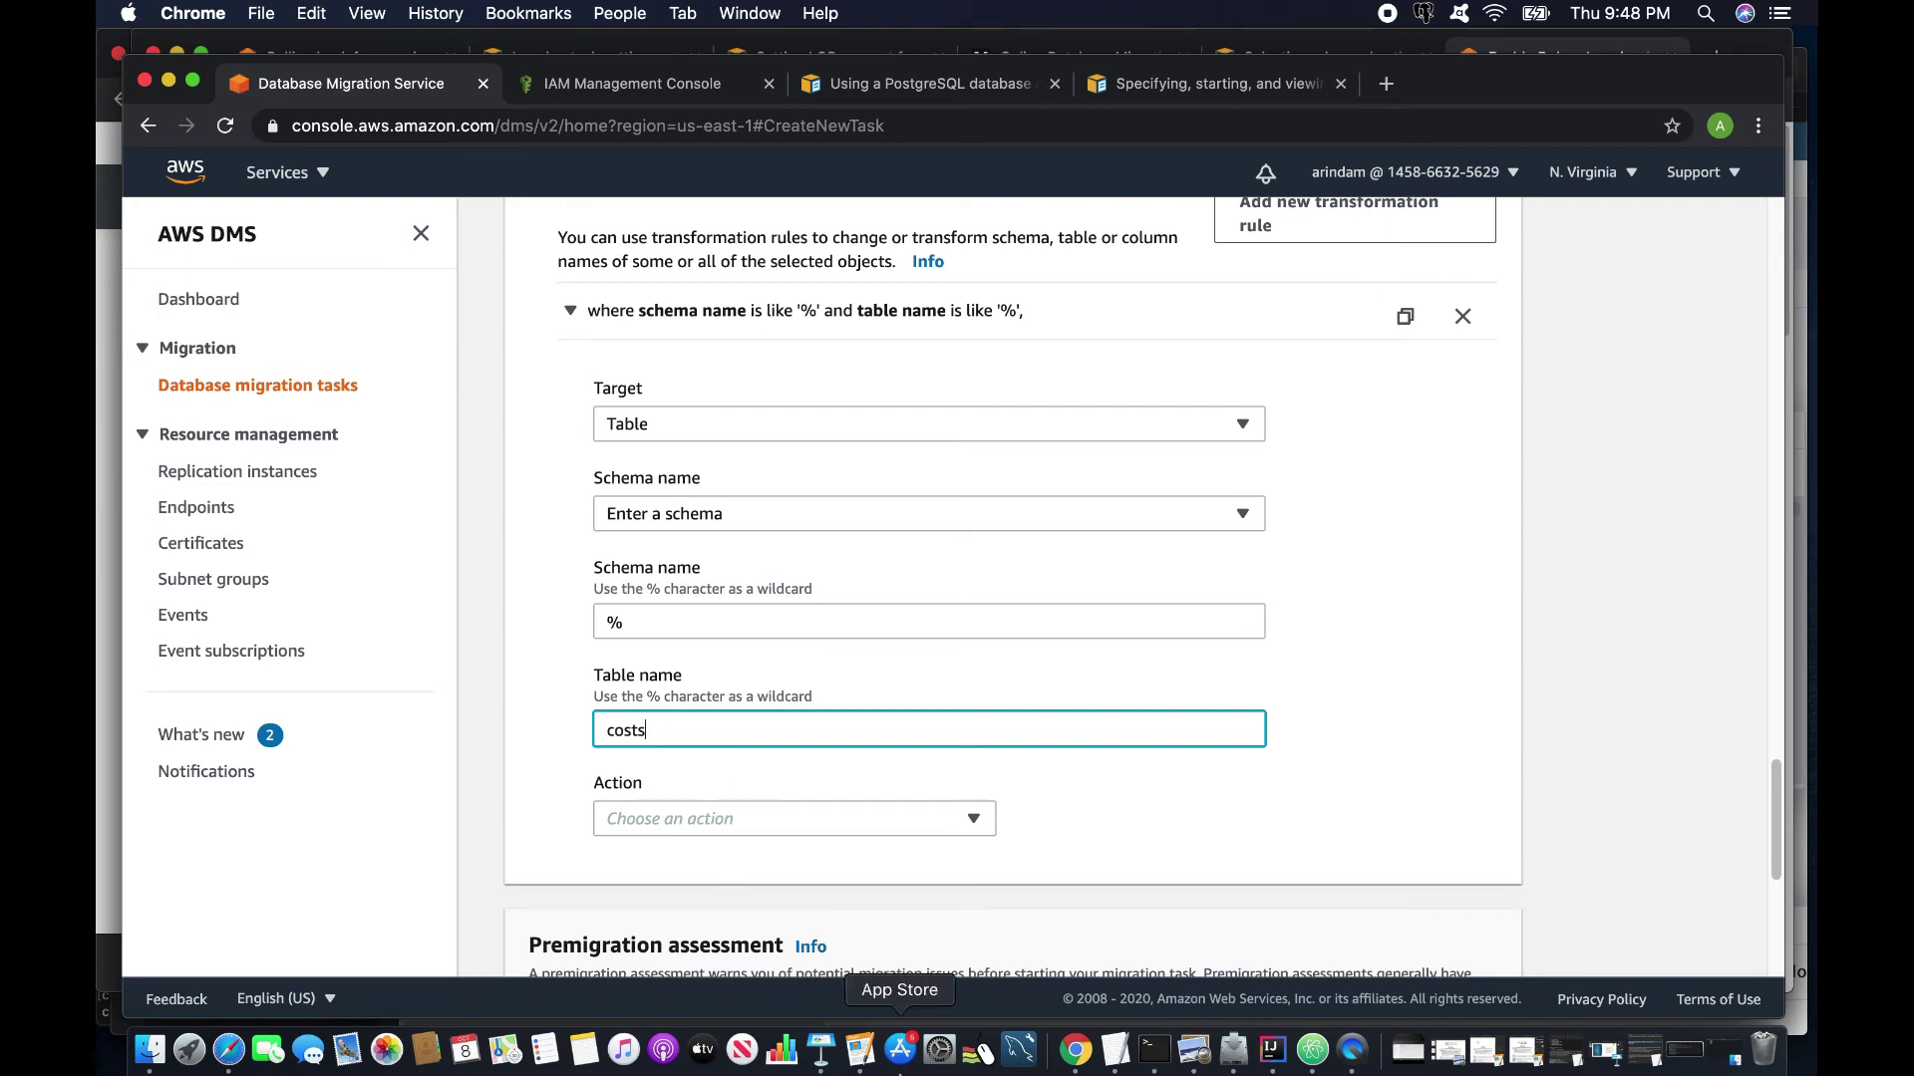
# After checking the costs table in pgAdmin, set the rule action to Rename to new_costs.
pyautogui.click(236, 1057)
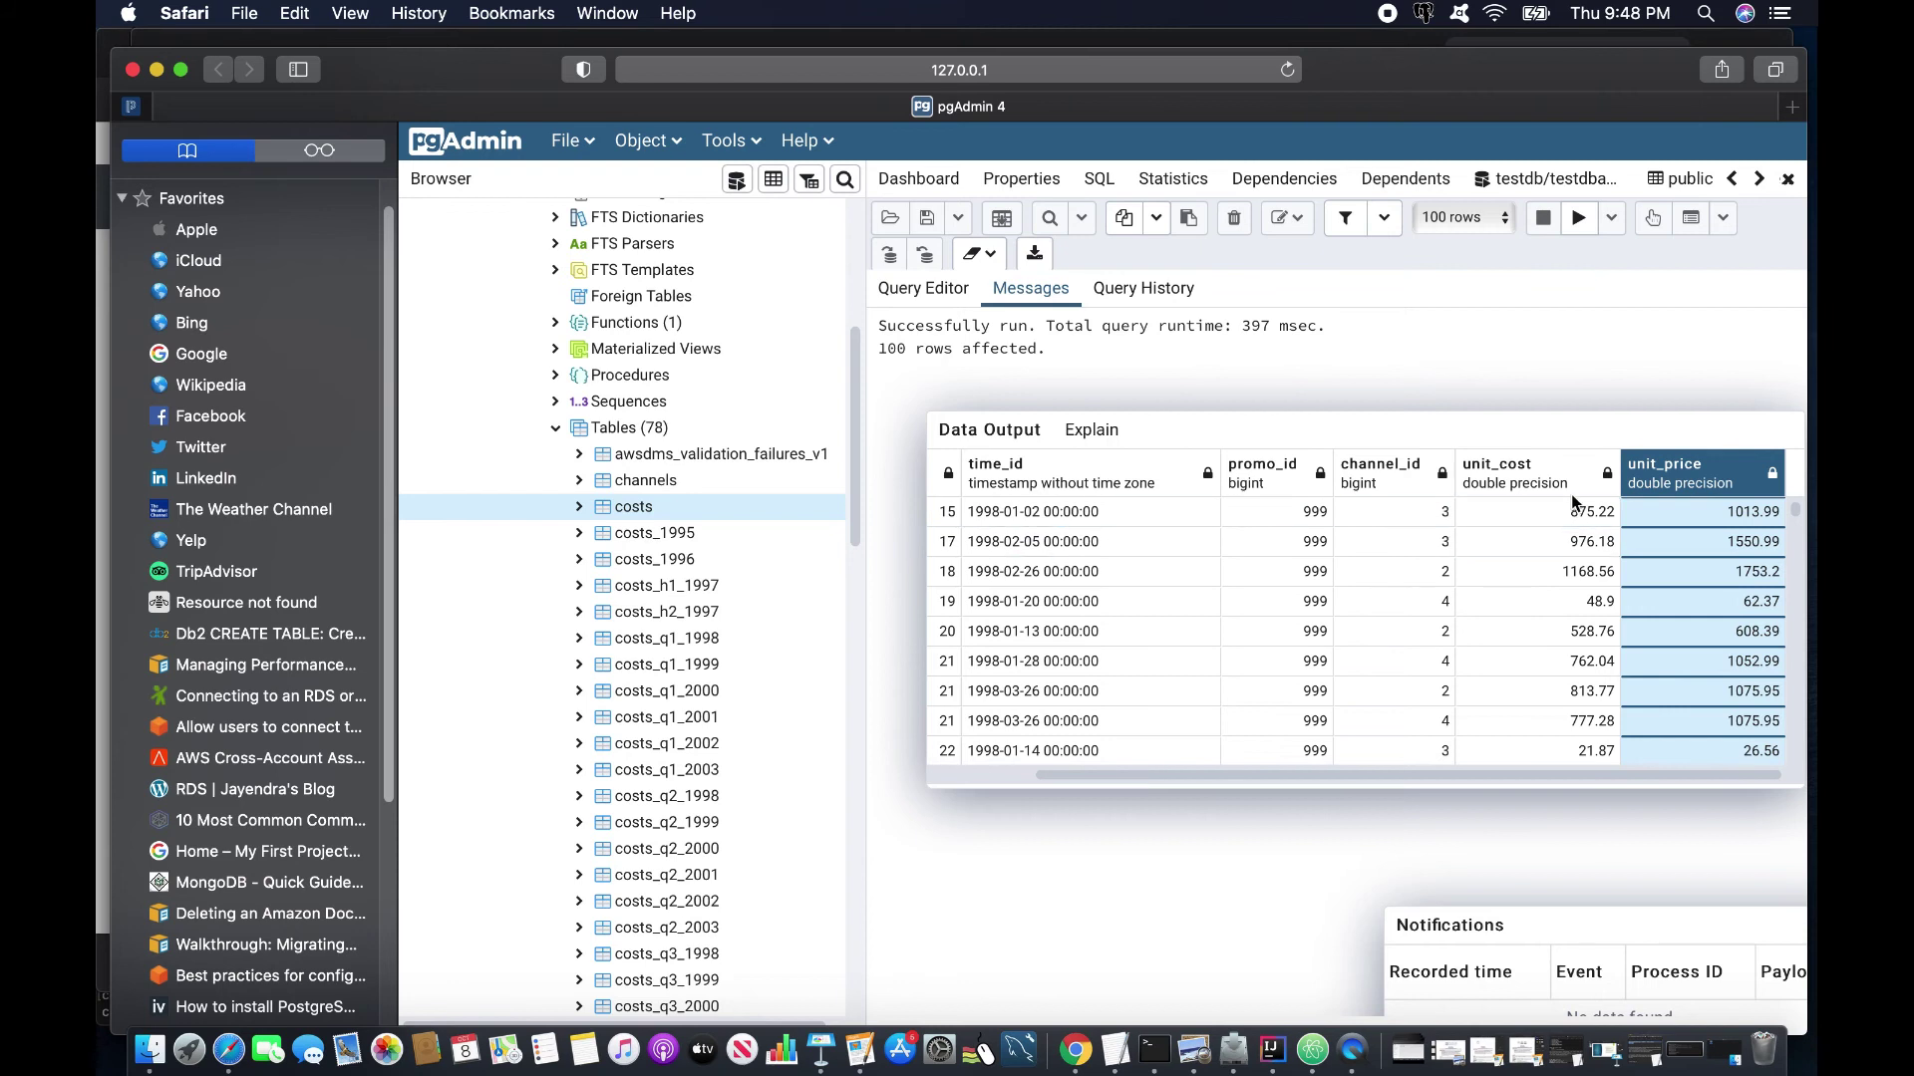
pyautogui.press('super+Tab')
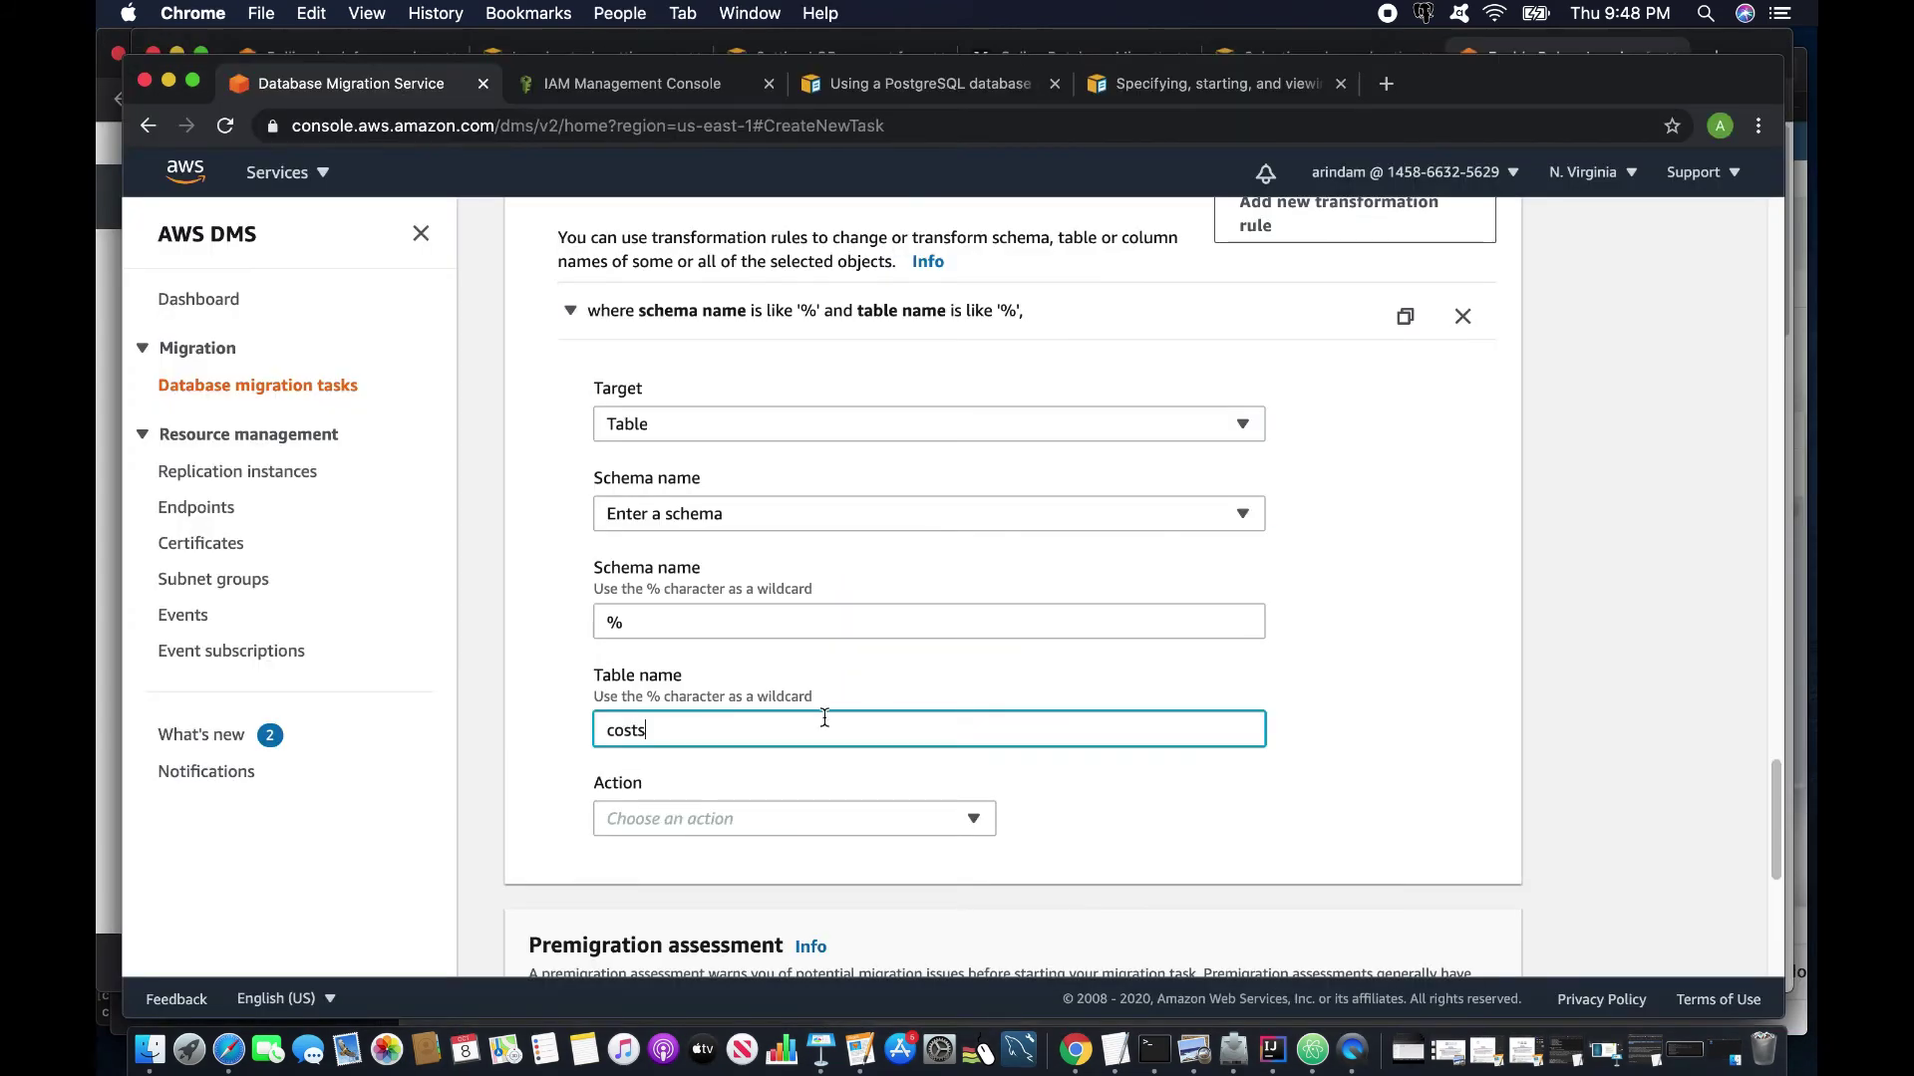
pyautogui.click(685, 823)
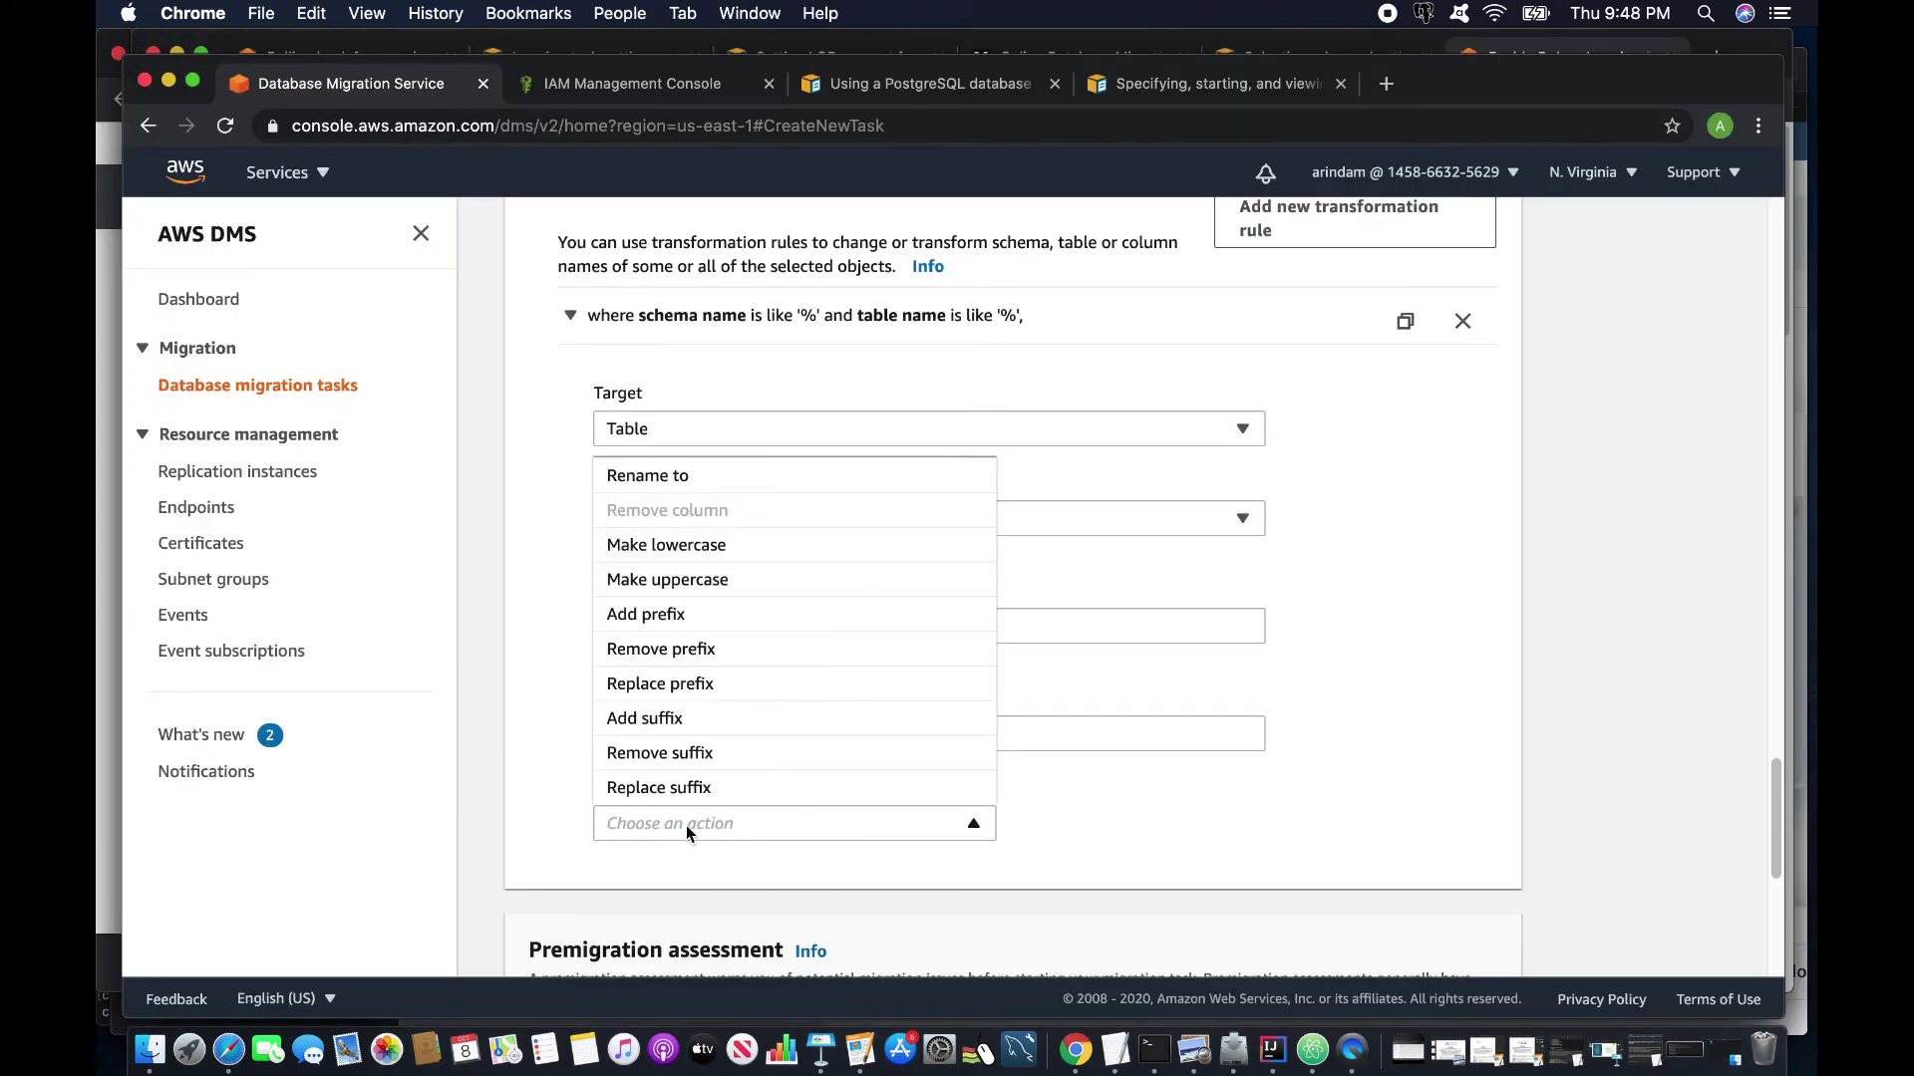
pyautogui.click(684, 477)
pyautogui.click(1052, 832)
pyautogui.write('ne')
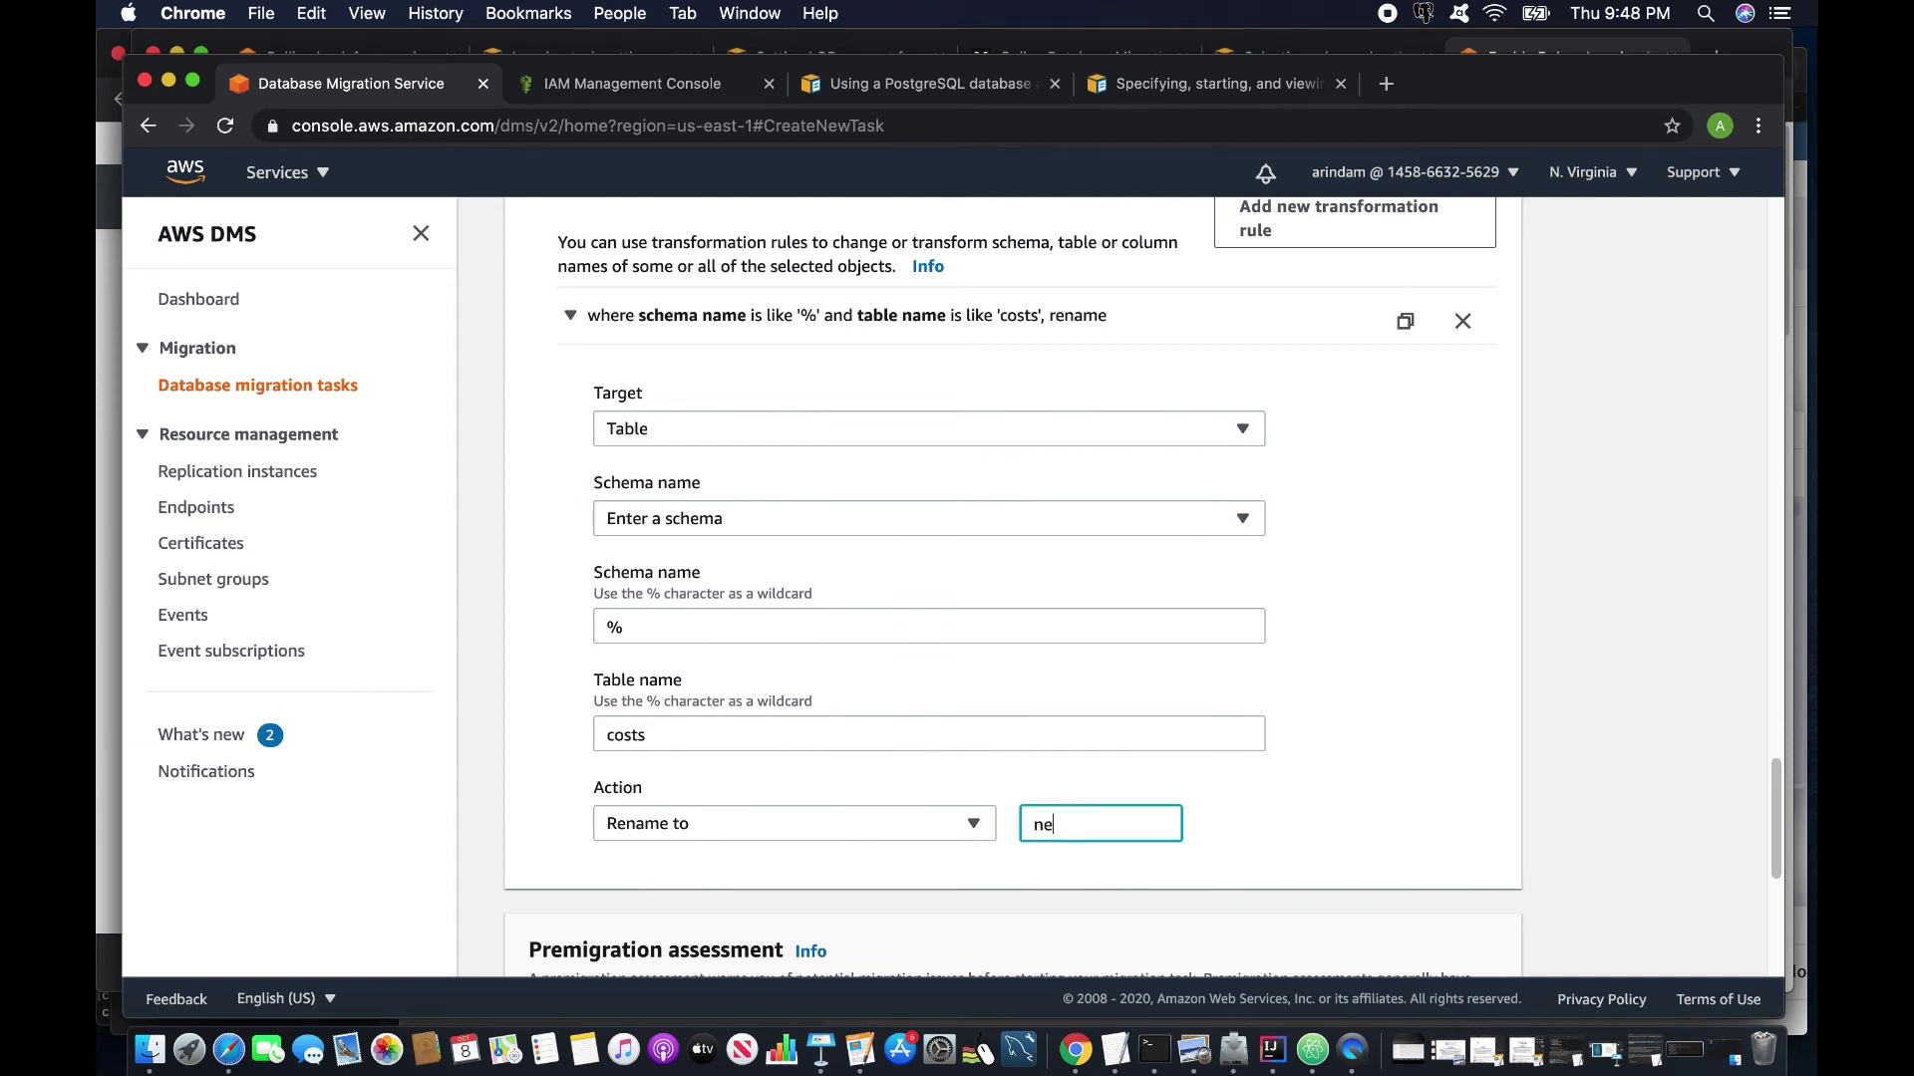
pyautogui.write('w_costs')
pyautogui.press('BackSpace')
pyautogui.scroll(-3, 1039, 800)
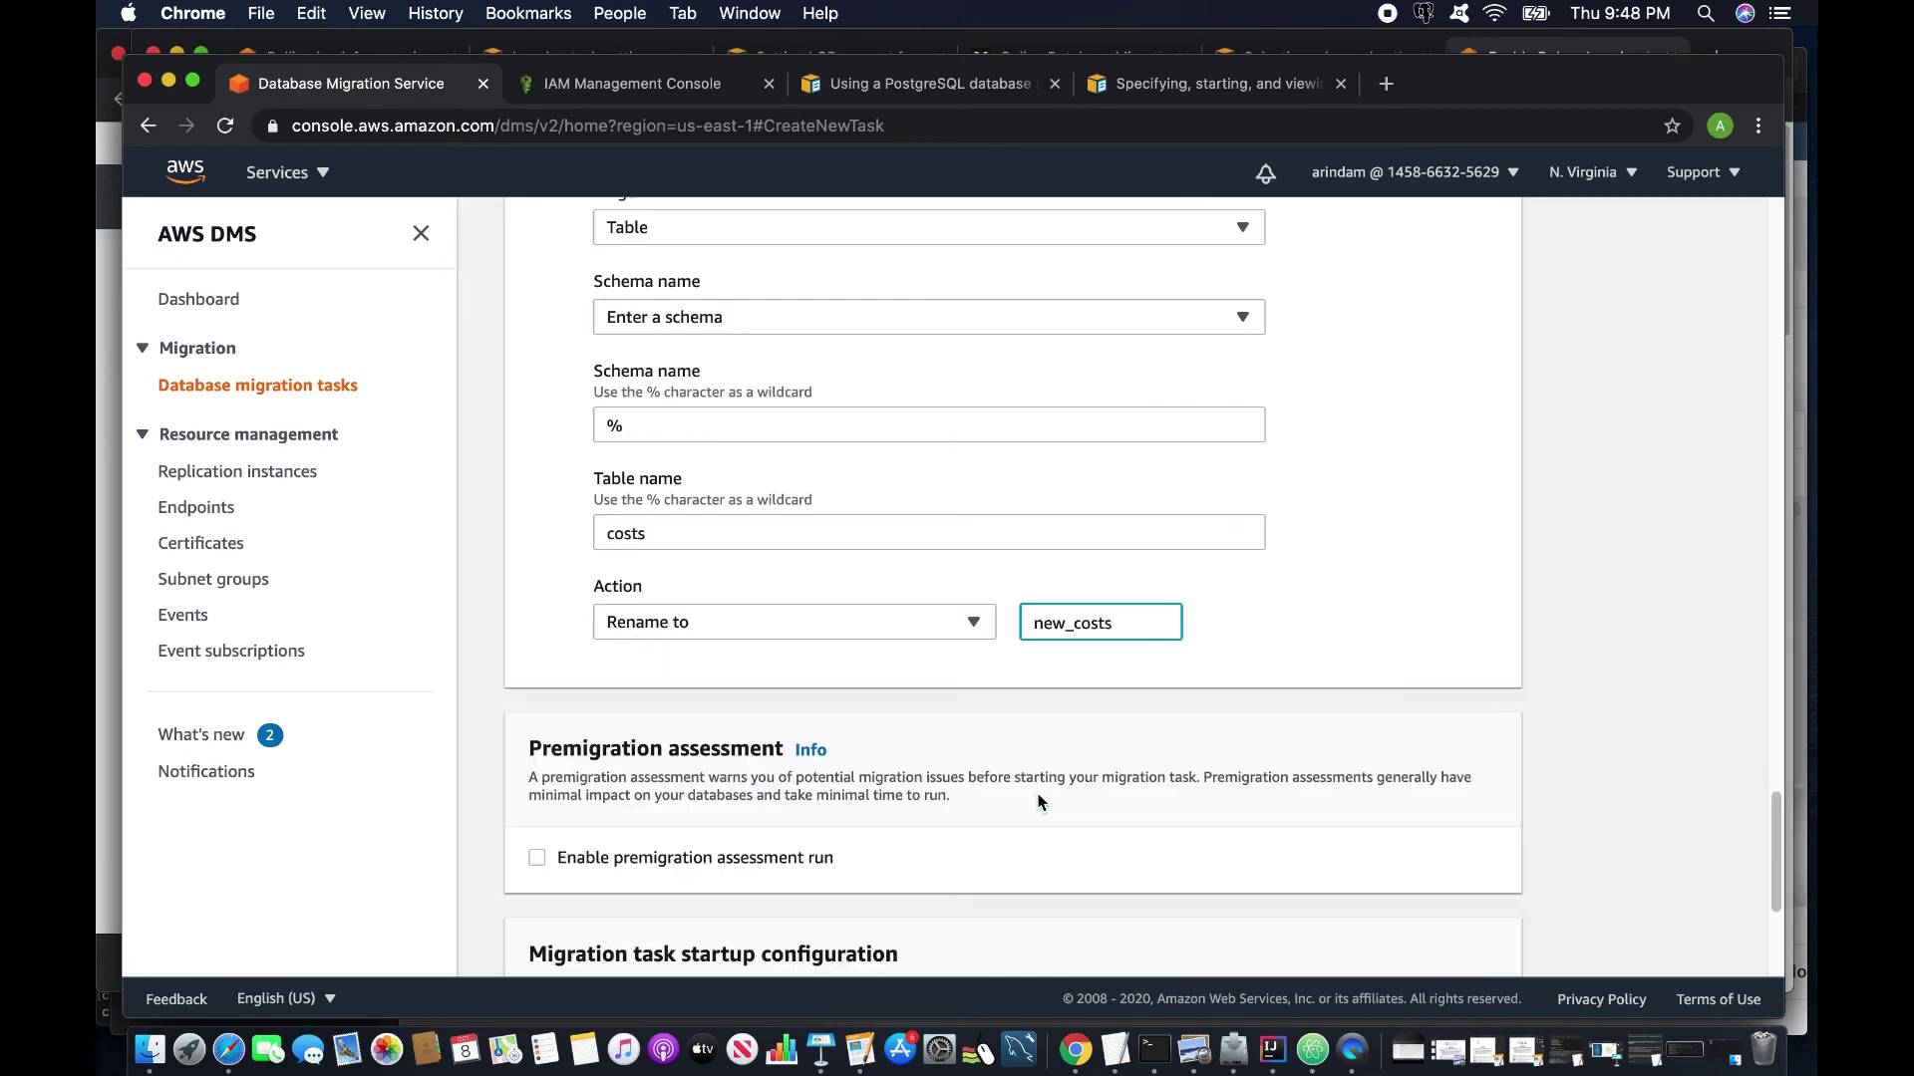
pyautogui.scroll(1, 849, 514)
pyautogui.scroll(5, 850, 514)
pyautogui.click(1375, 529)
pyautogui.scroll(-2, 975, 615)
pyautogui.click(708, 498)
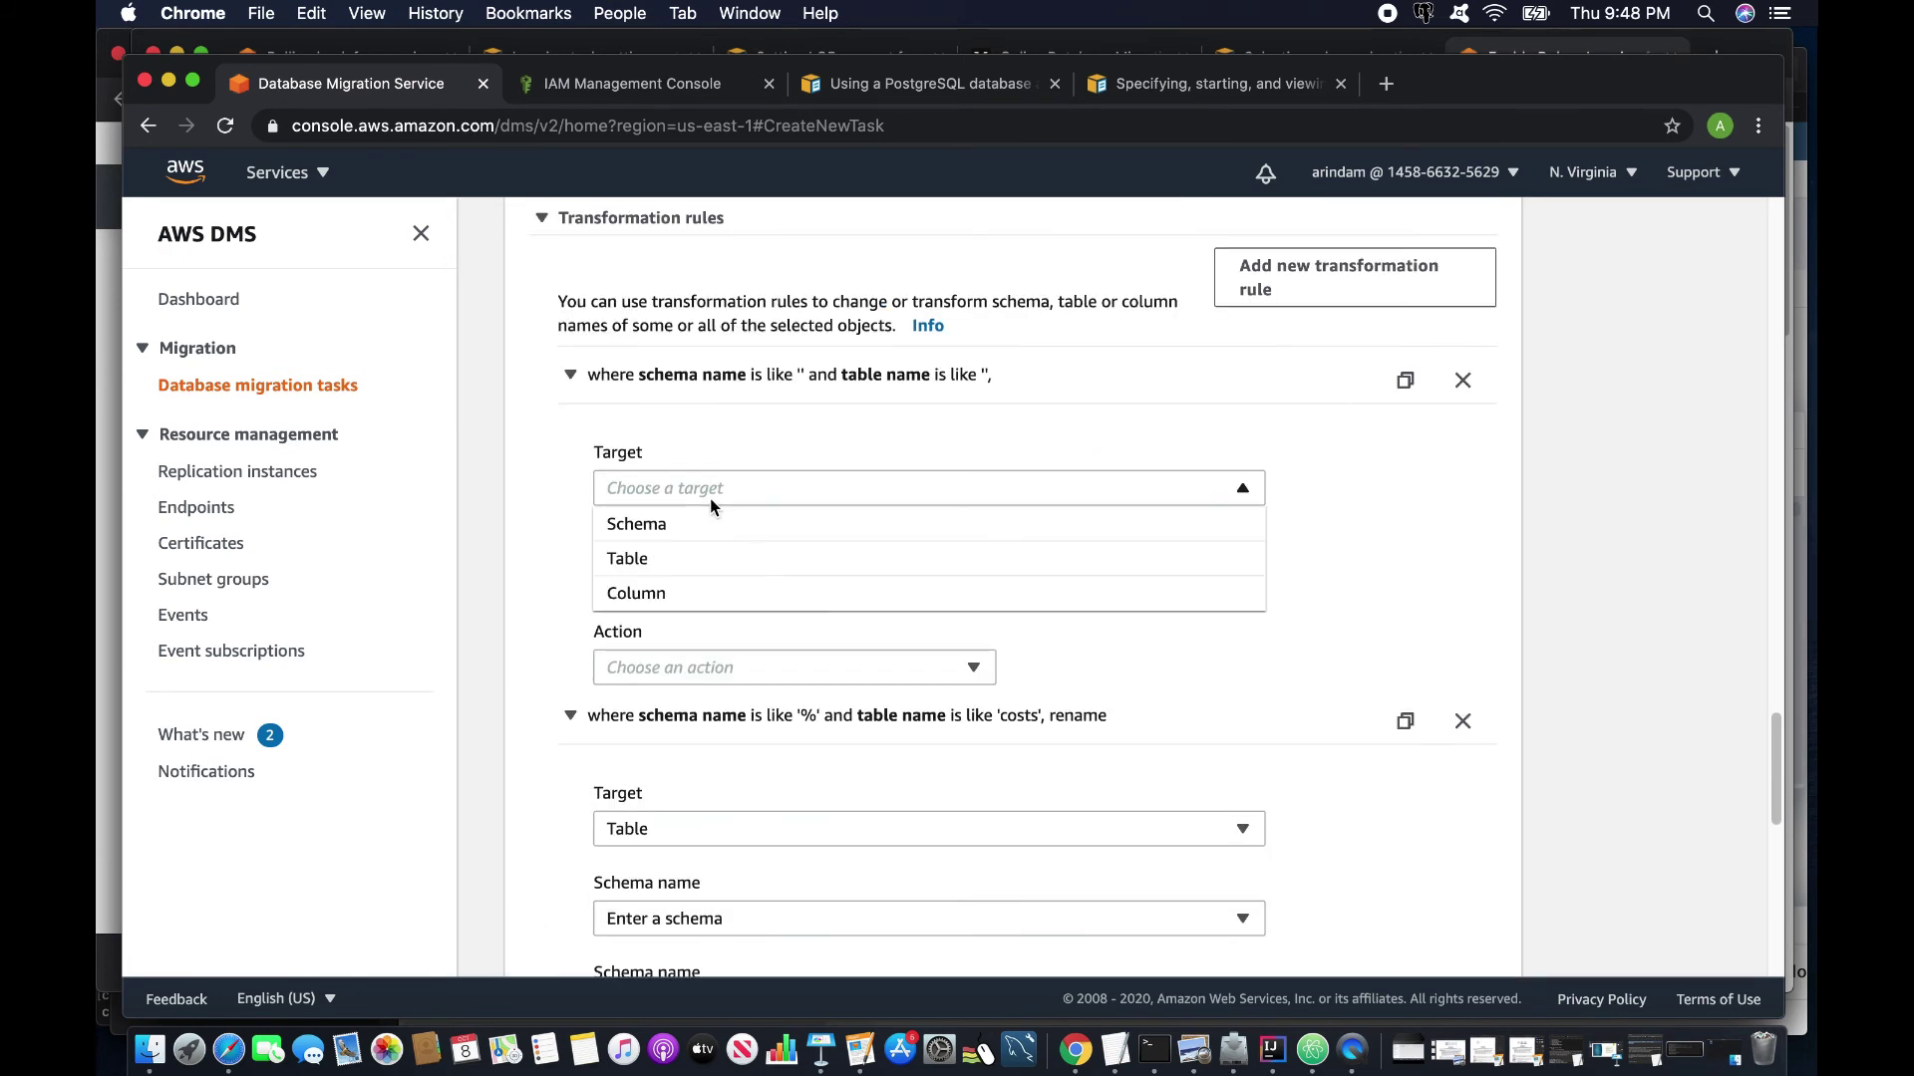
pyautogui.click(679, 598)
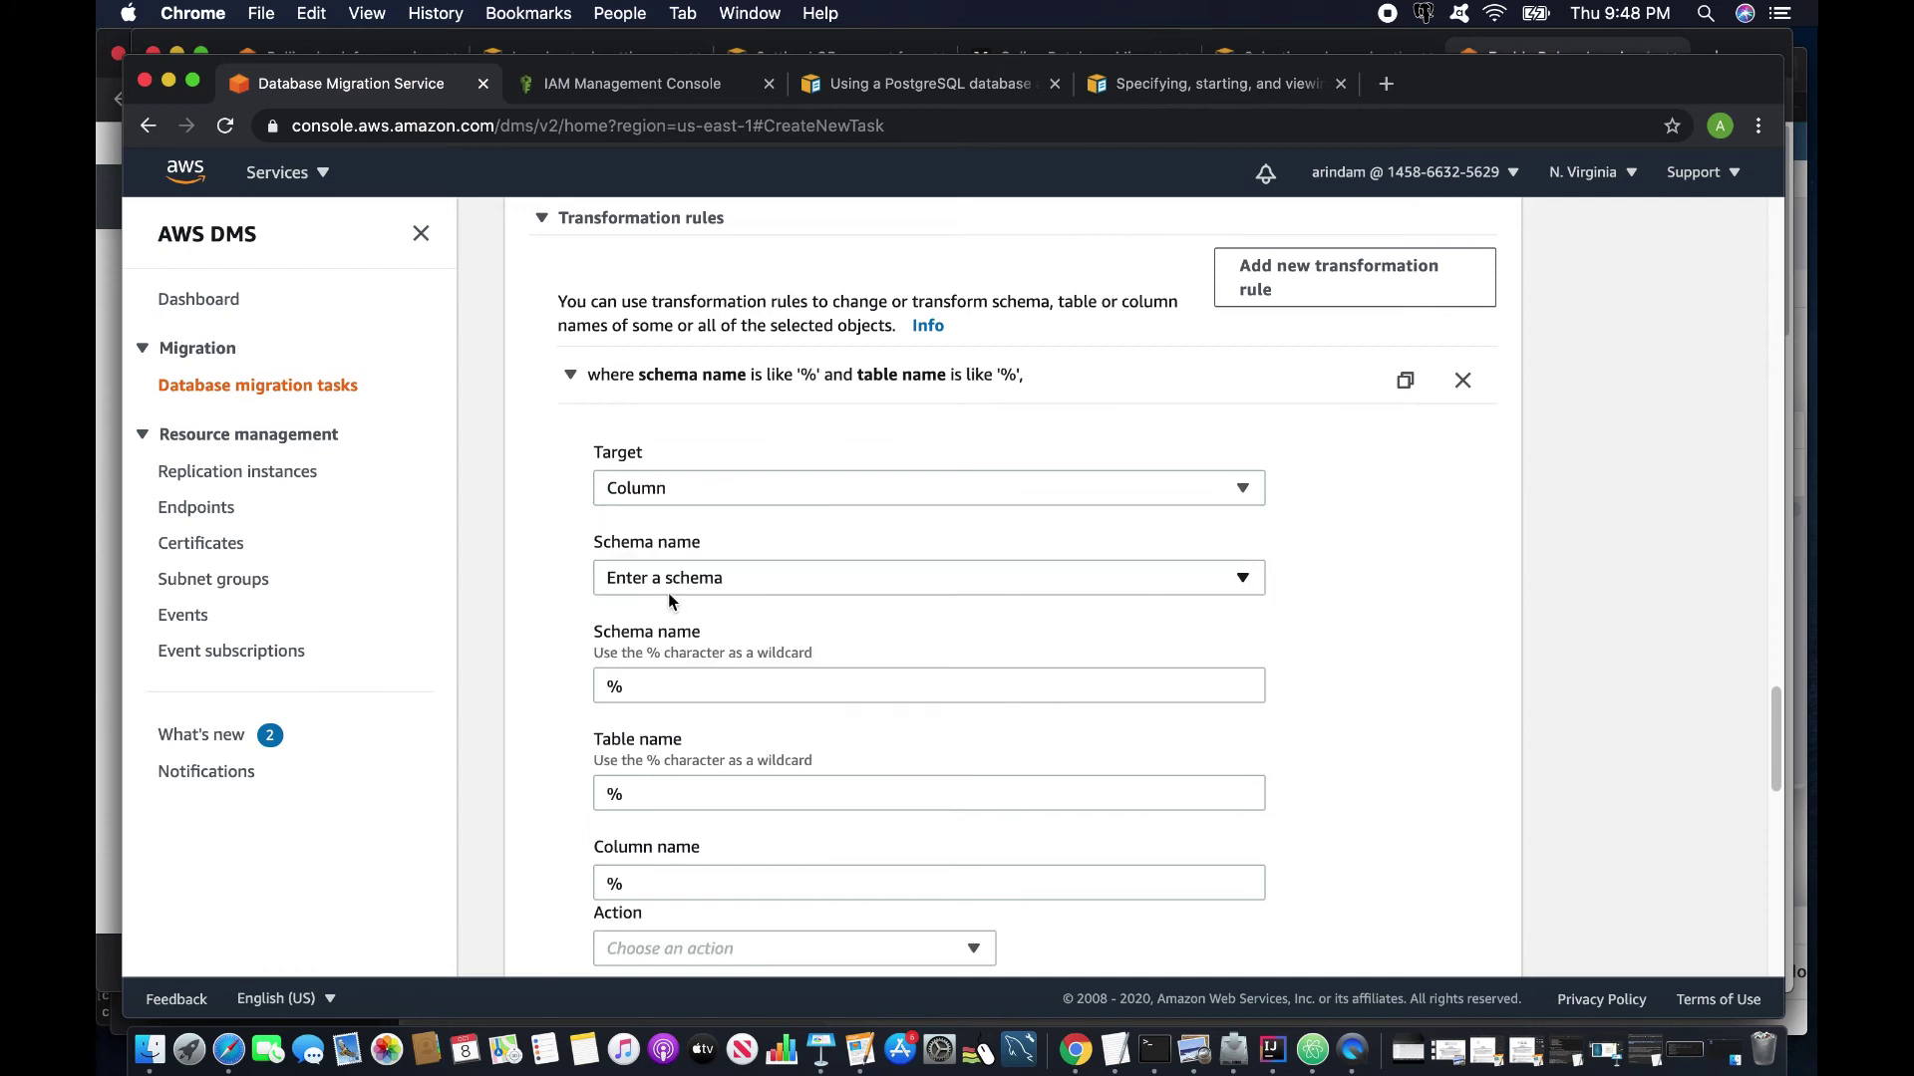
pyautogui.doubleClick(631, 807)
pyautogui.write('costst')
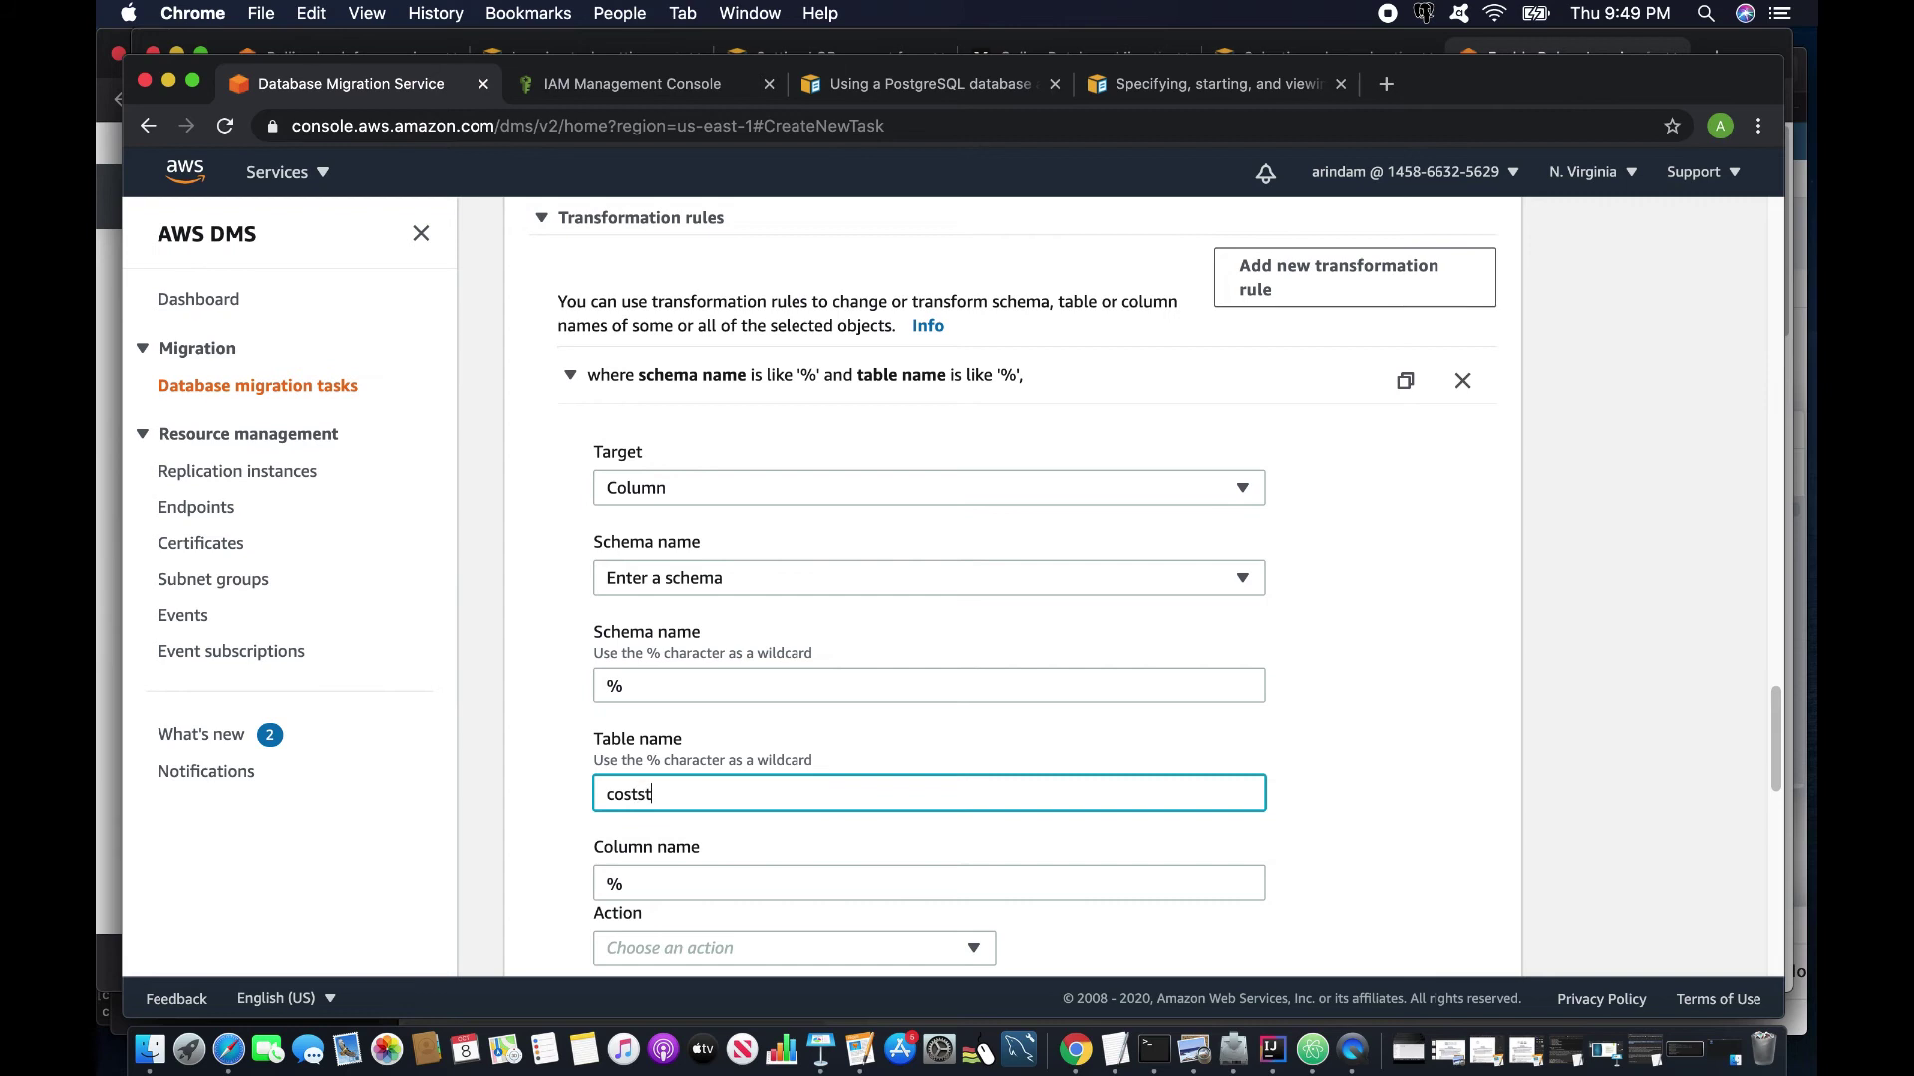
pyautogui.scroll(-2, 572, 756)
pyautogui.doubleClick(649, 726)
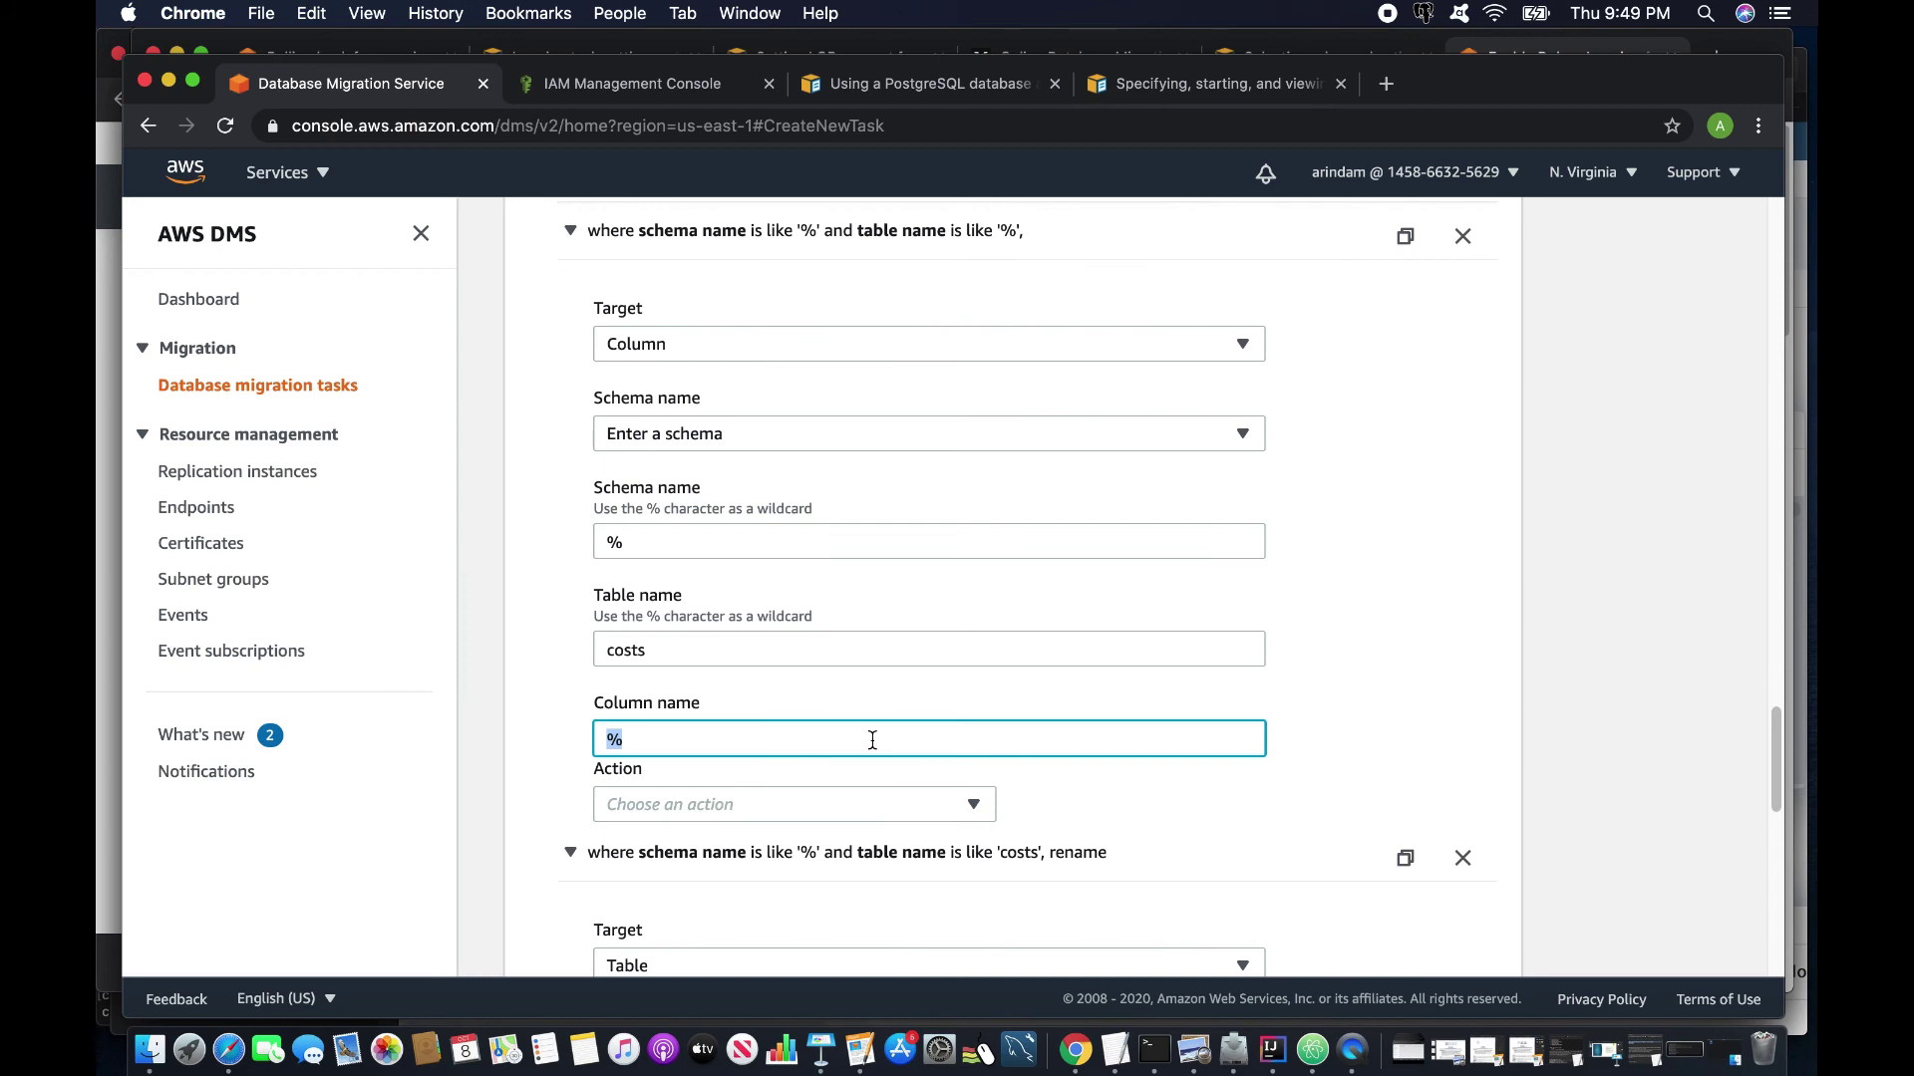
pyautogui.write('un')
pyautogui.write('it_price')
pyautogui.click(781, 810)
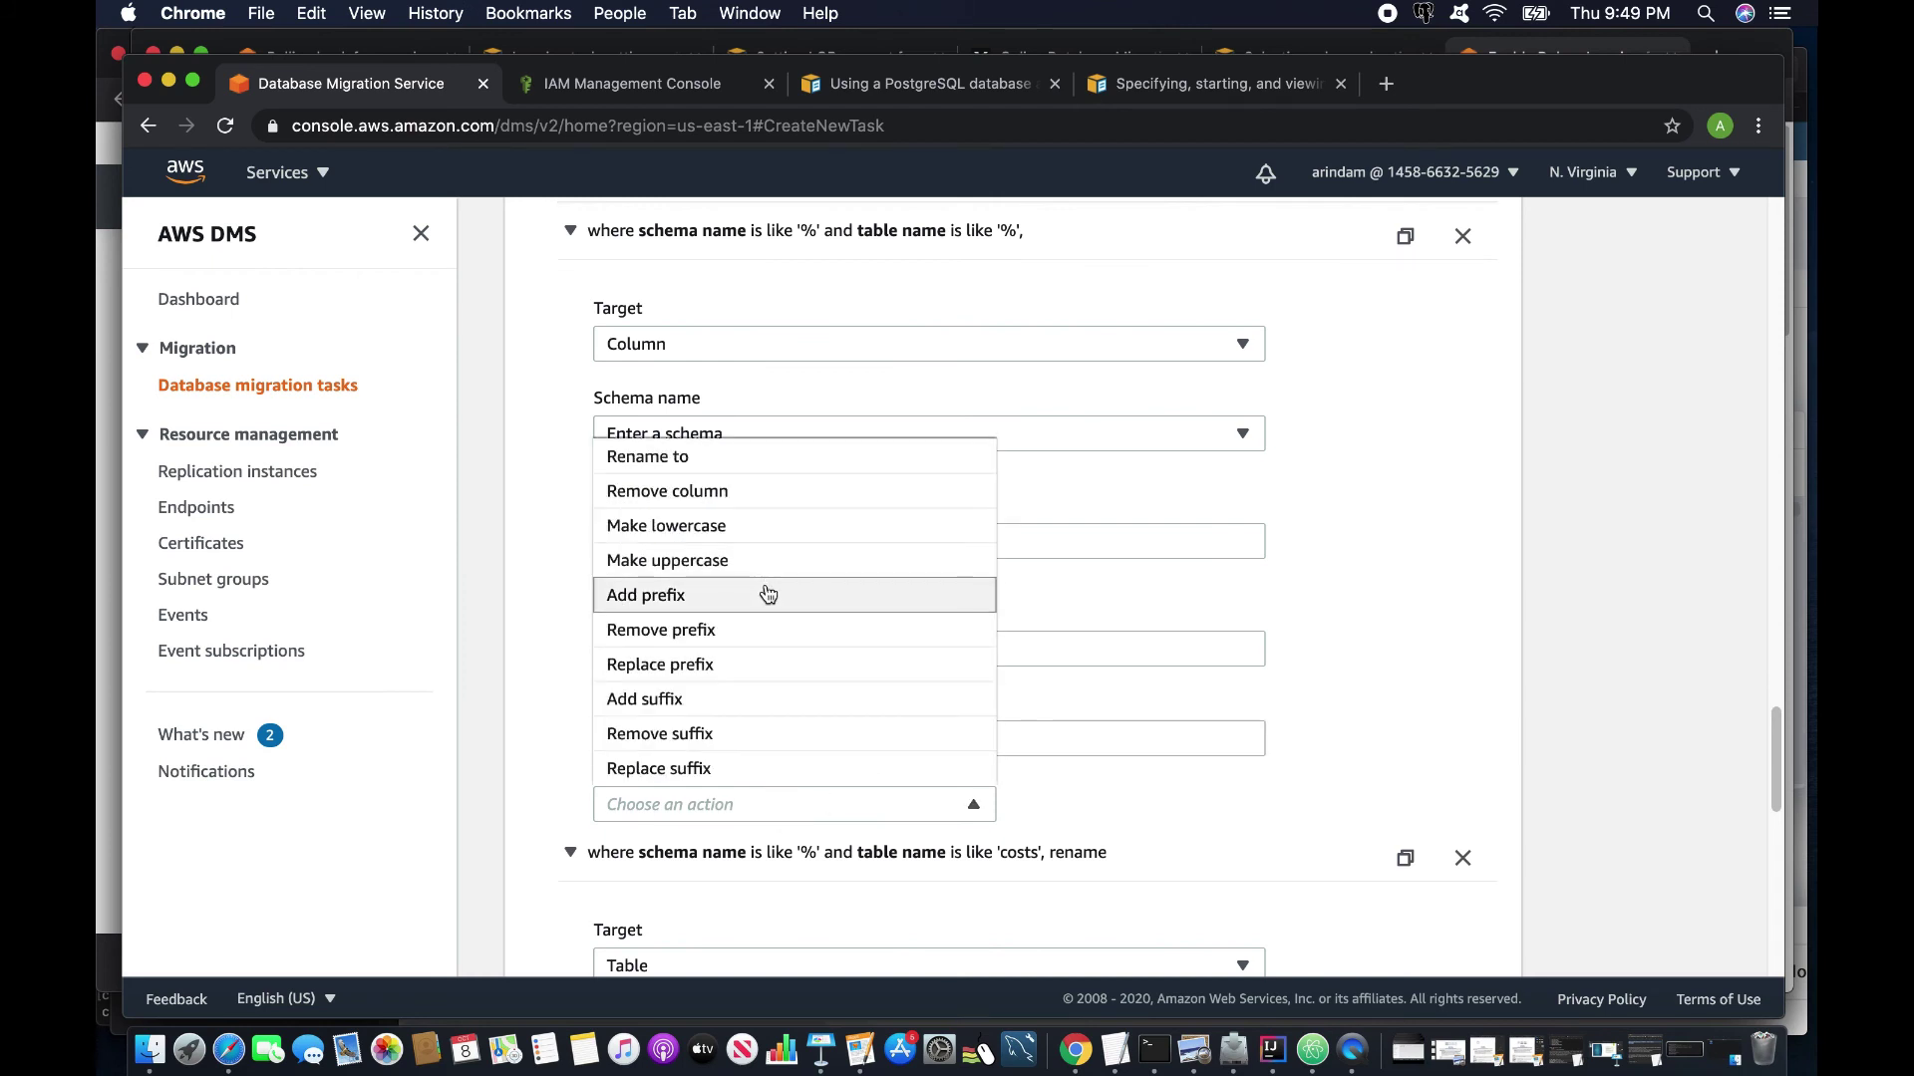
pyautogui.scroll(1, 767, 590)
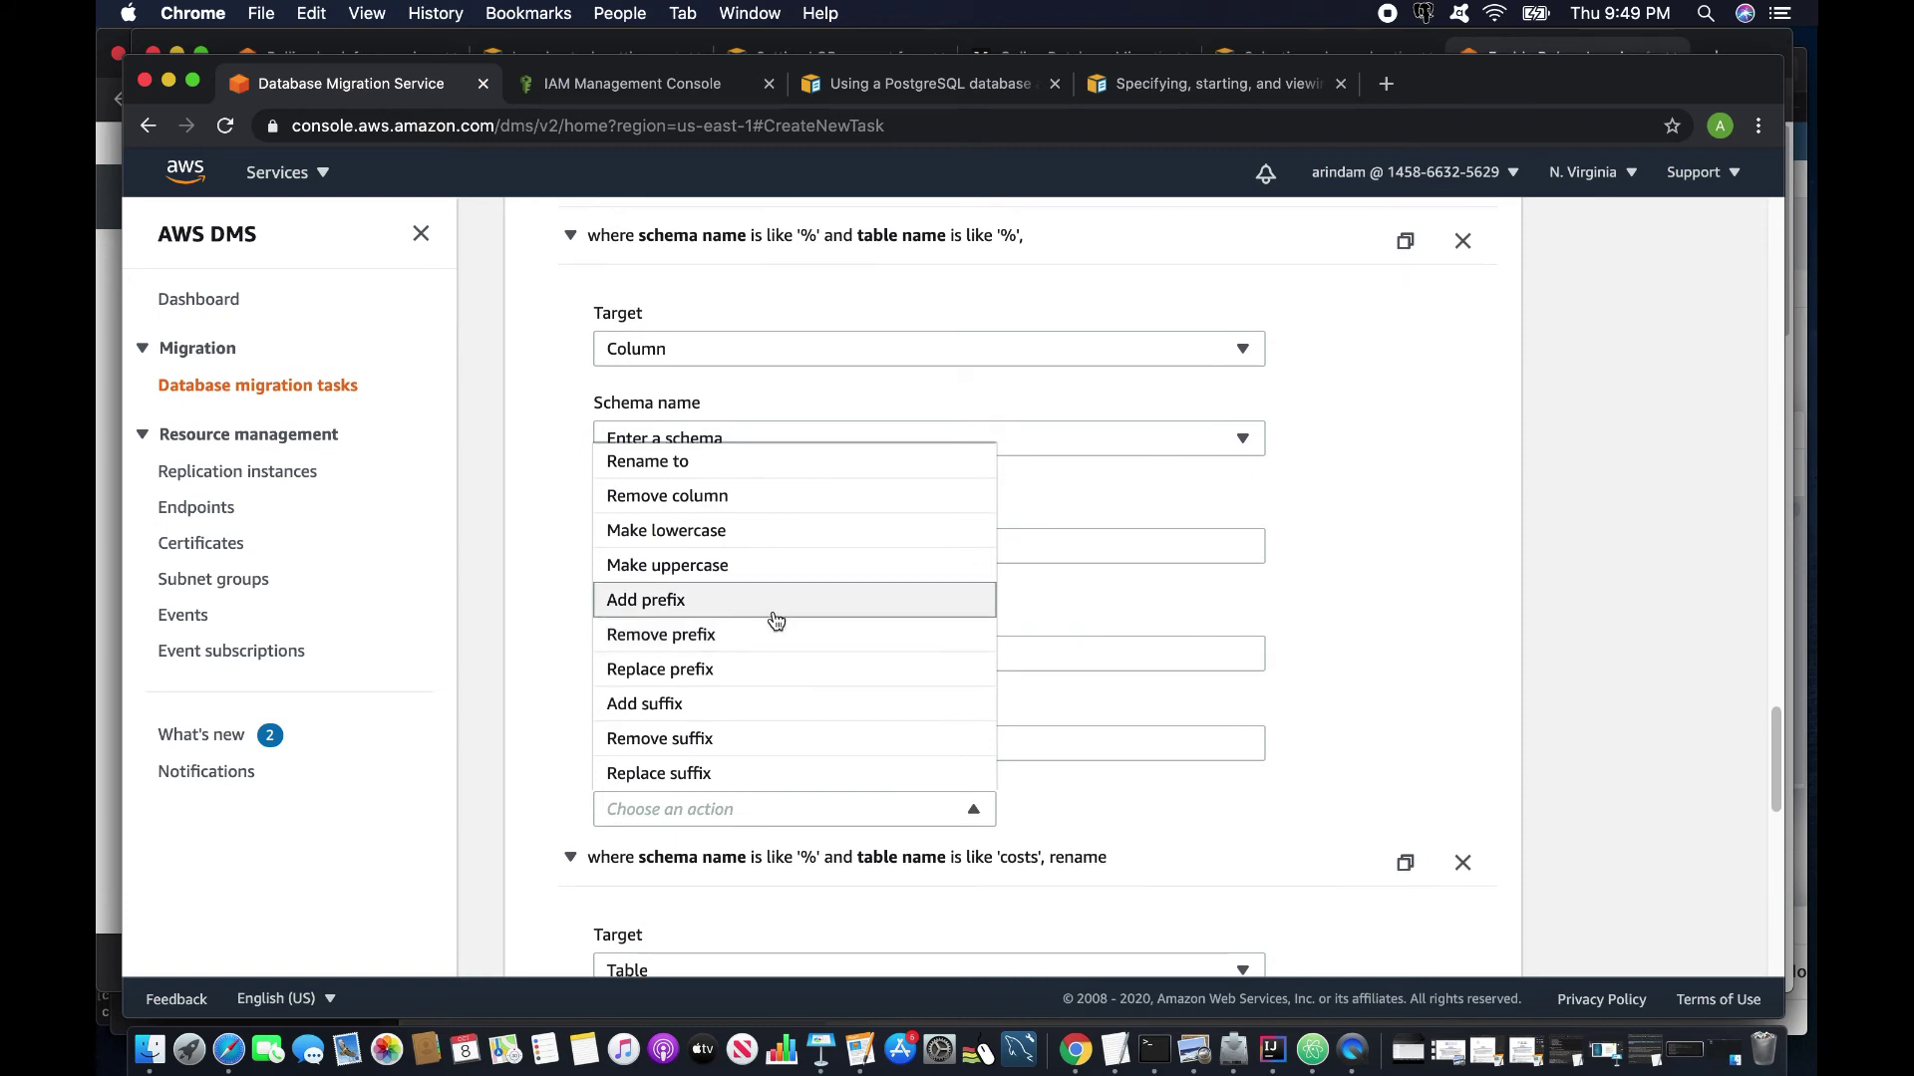
pyautogui.click(677, 498)
pyautogui.scroll(-1, 872, 702)
pyautogui.scroll(4, 869, 714)
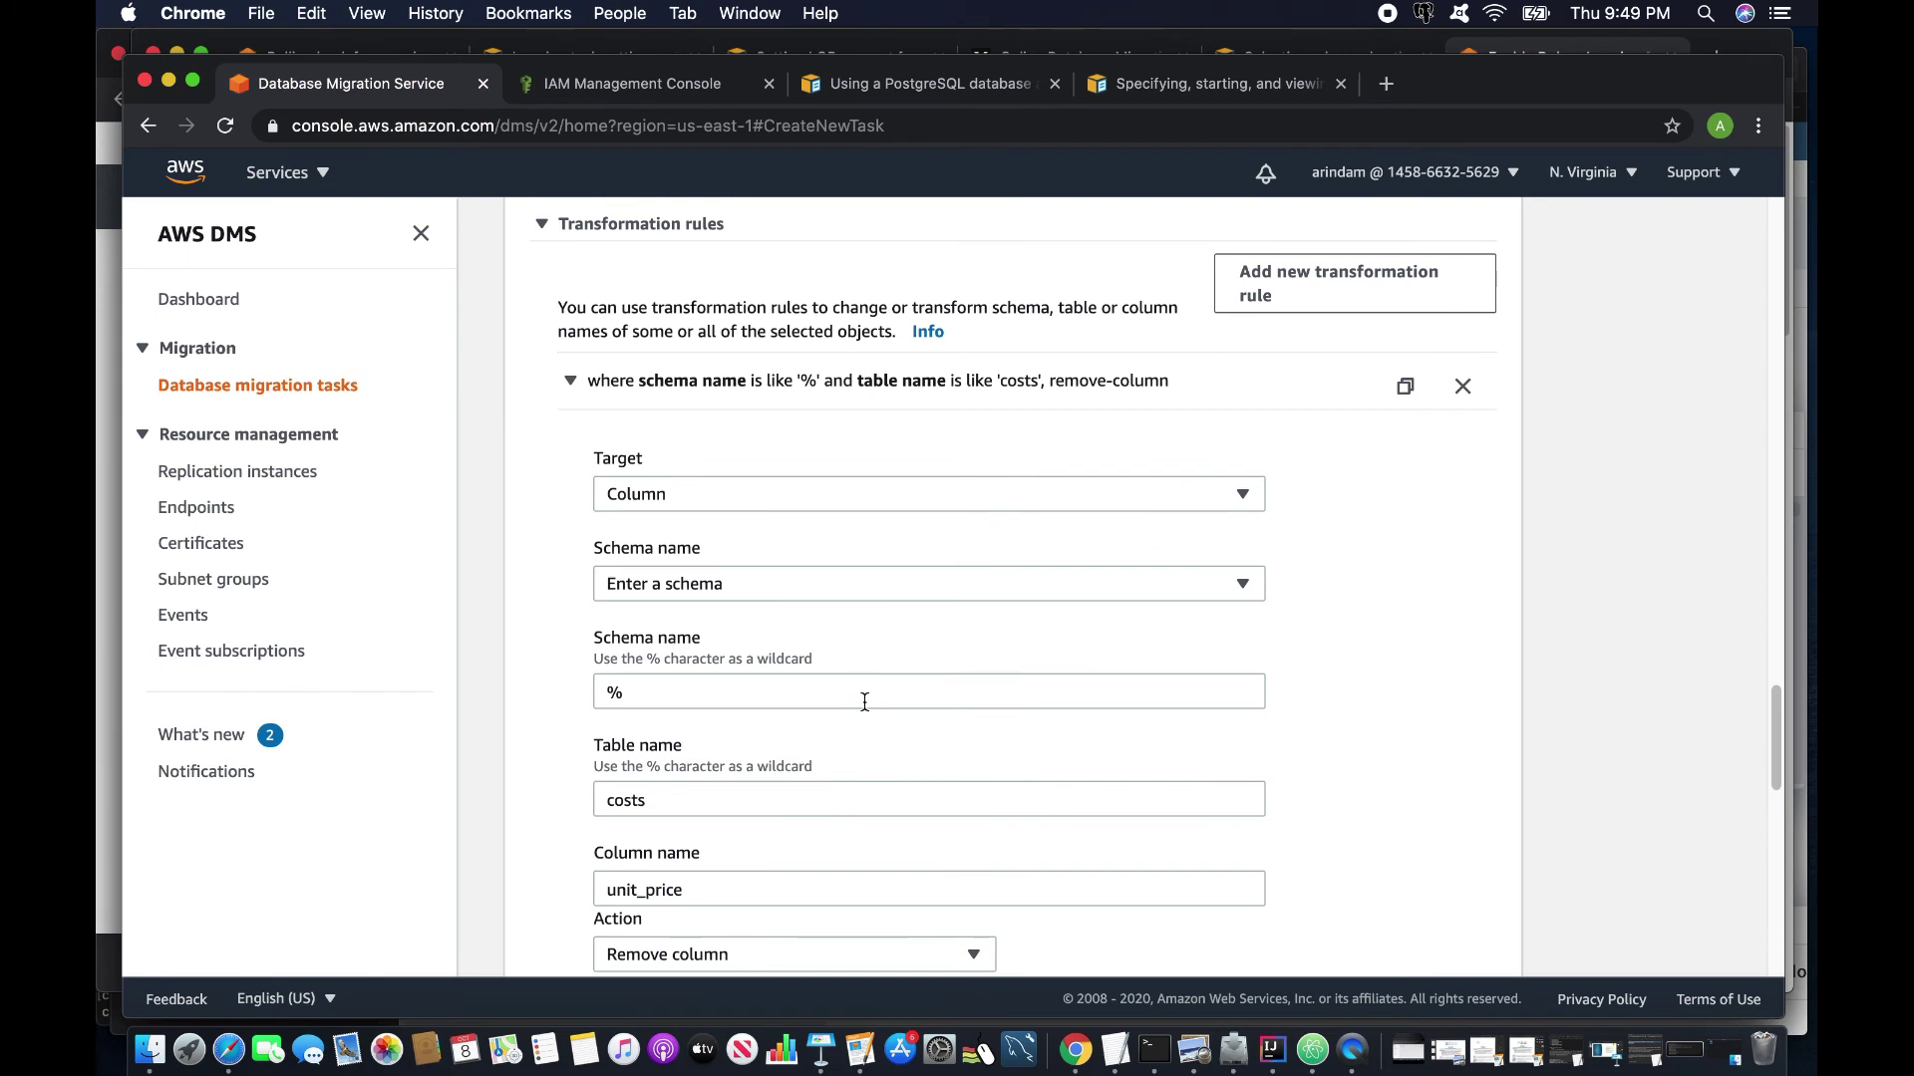
pyautogui.scroll(7, 864, 702)
pyautogui.scroll(-20, 865, 708)
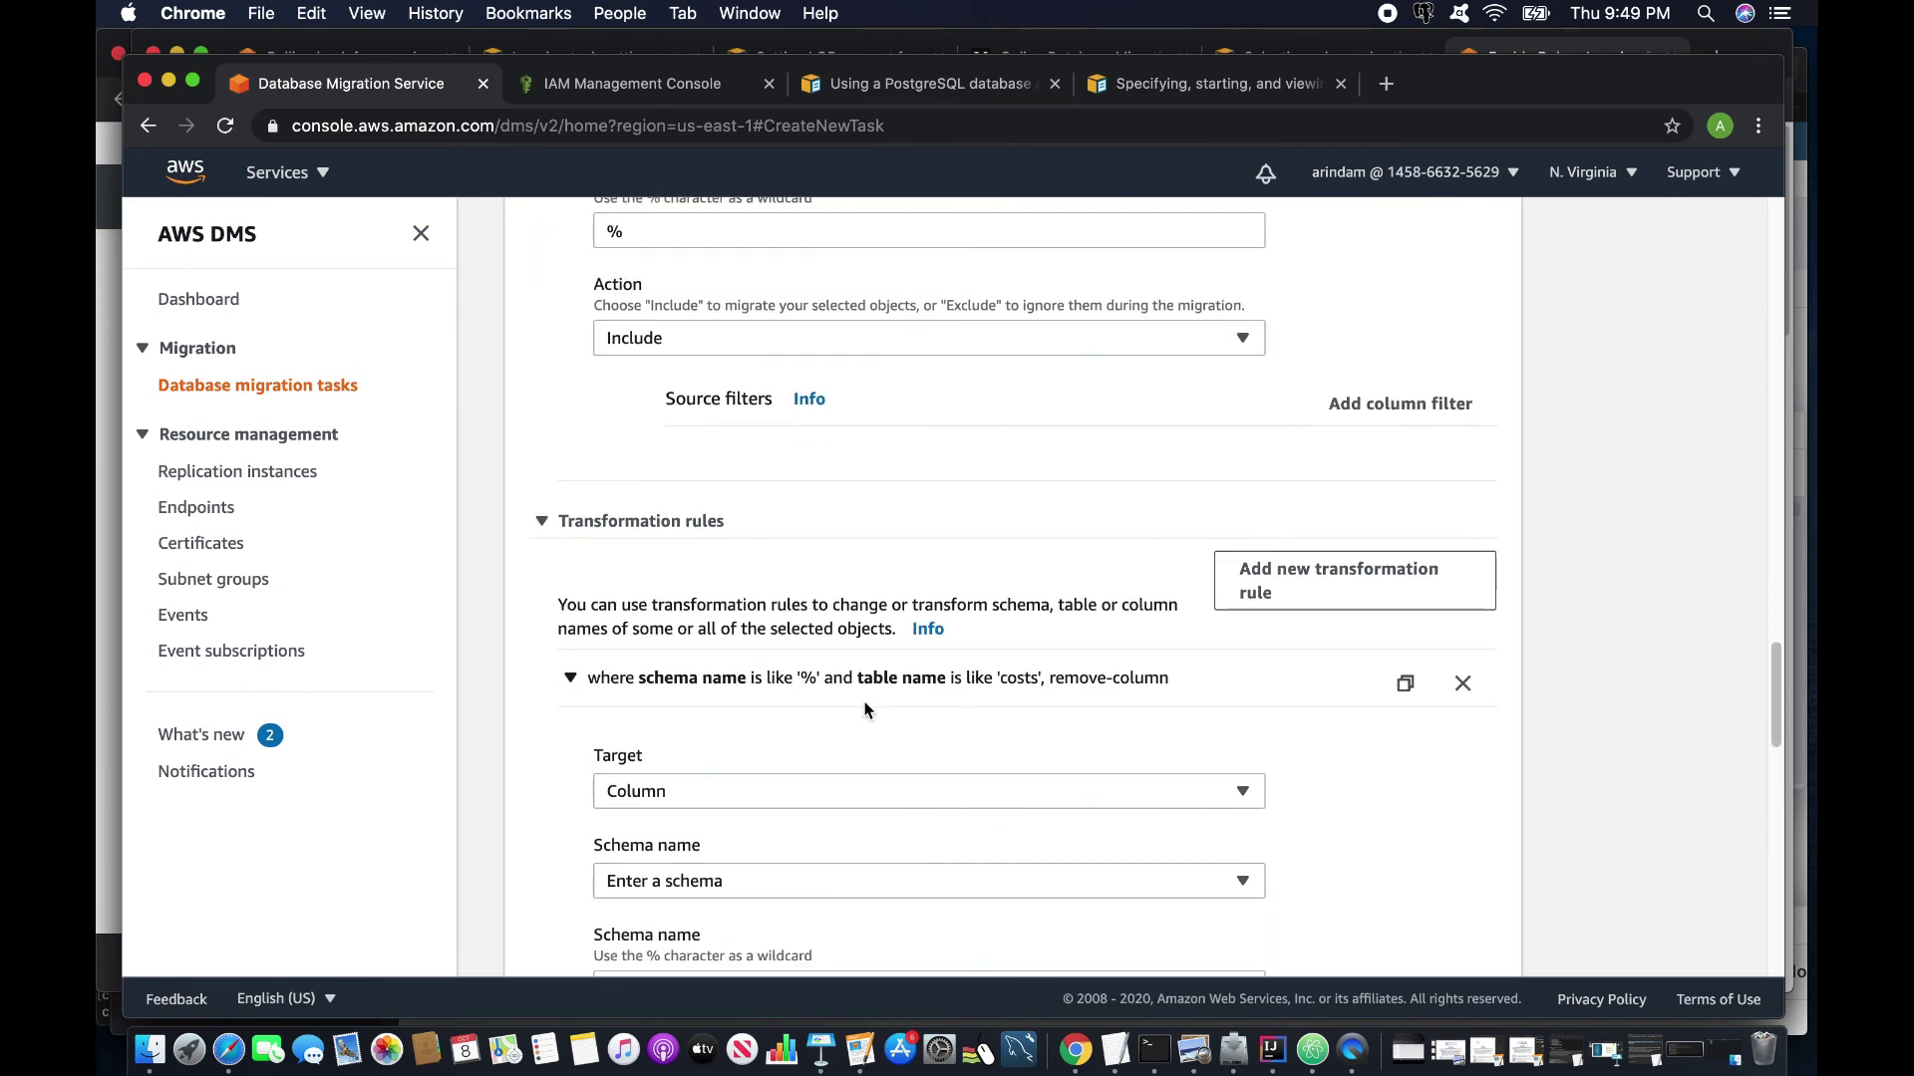
pyautogui.scroll(-8, 865, 702)
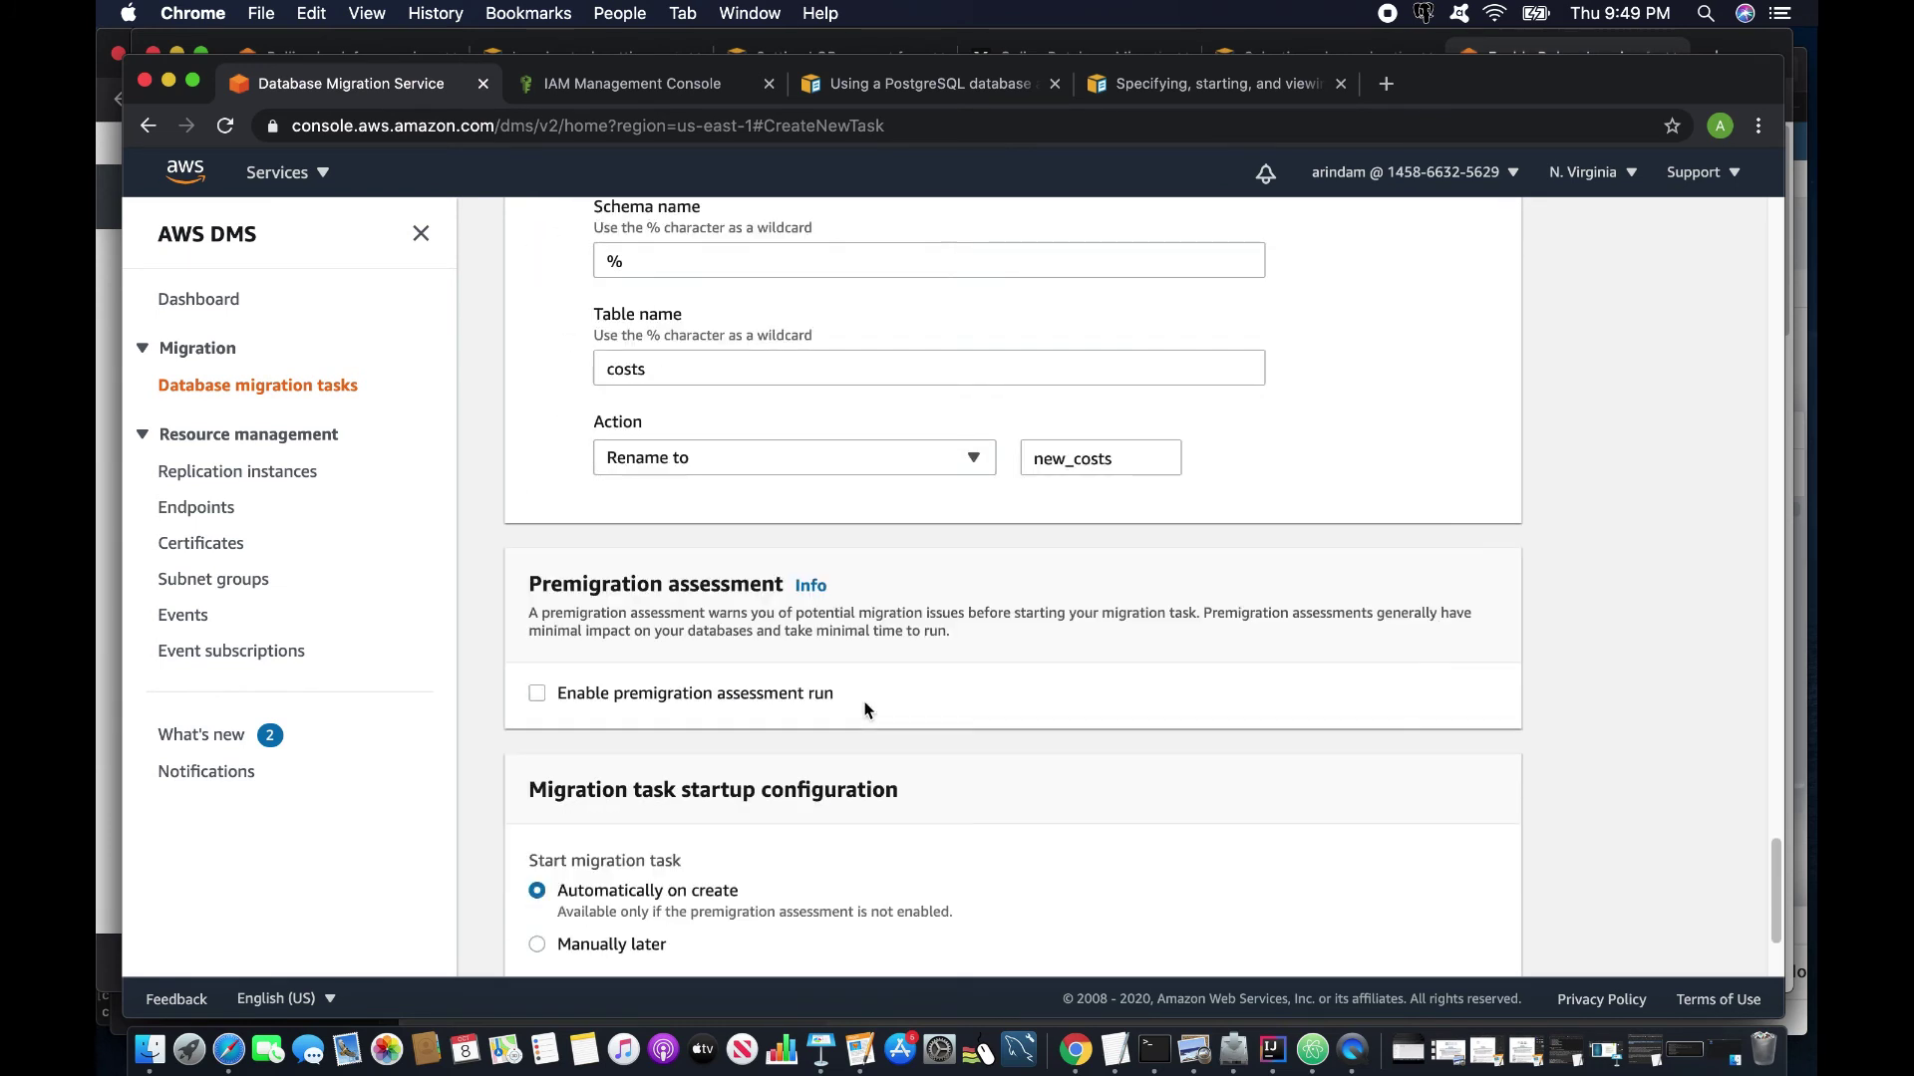
pyautogui.scroll(1, 611, 693)
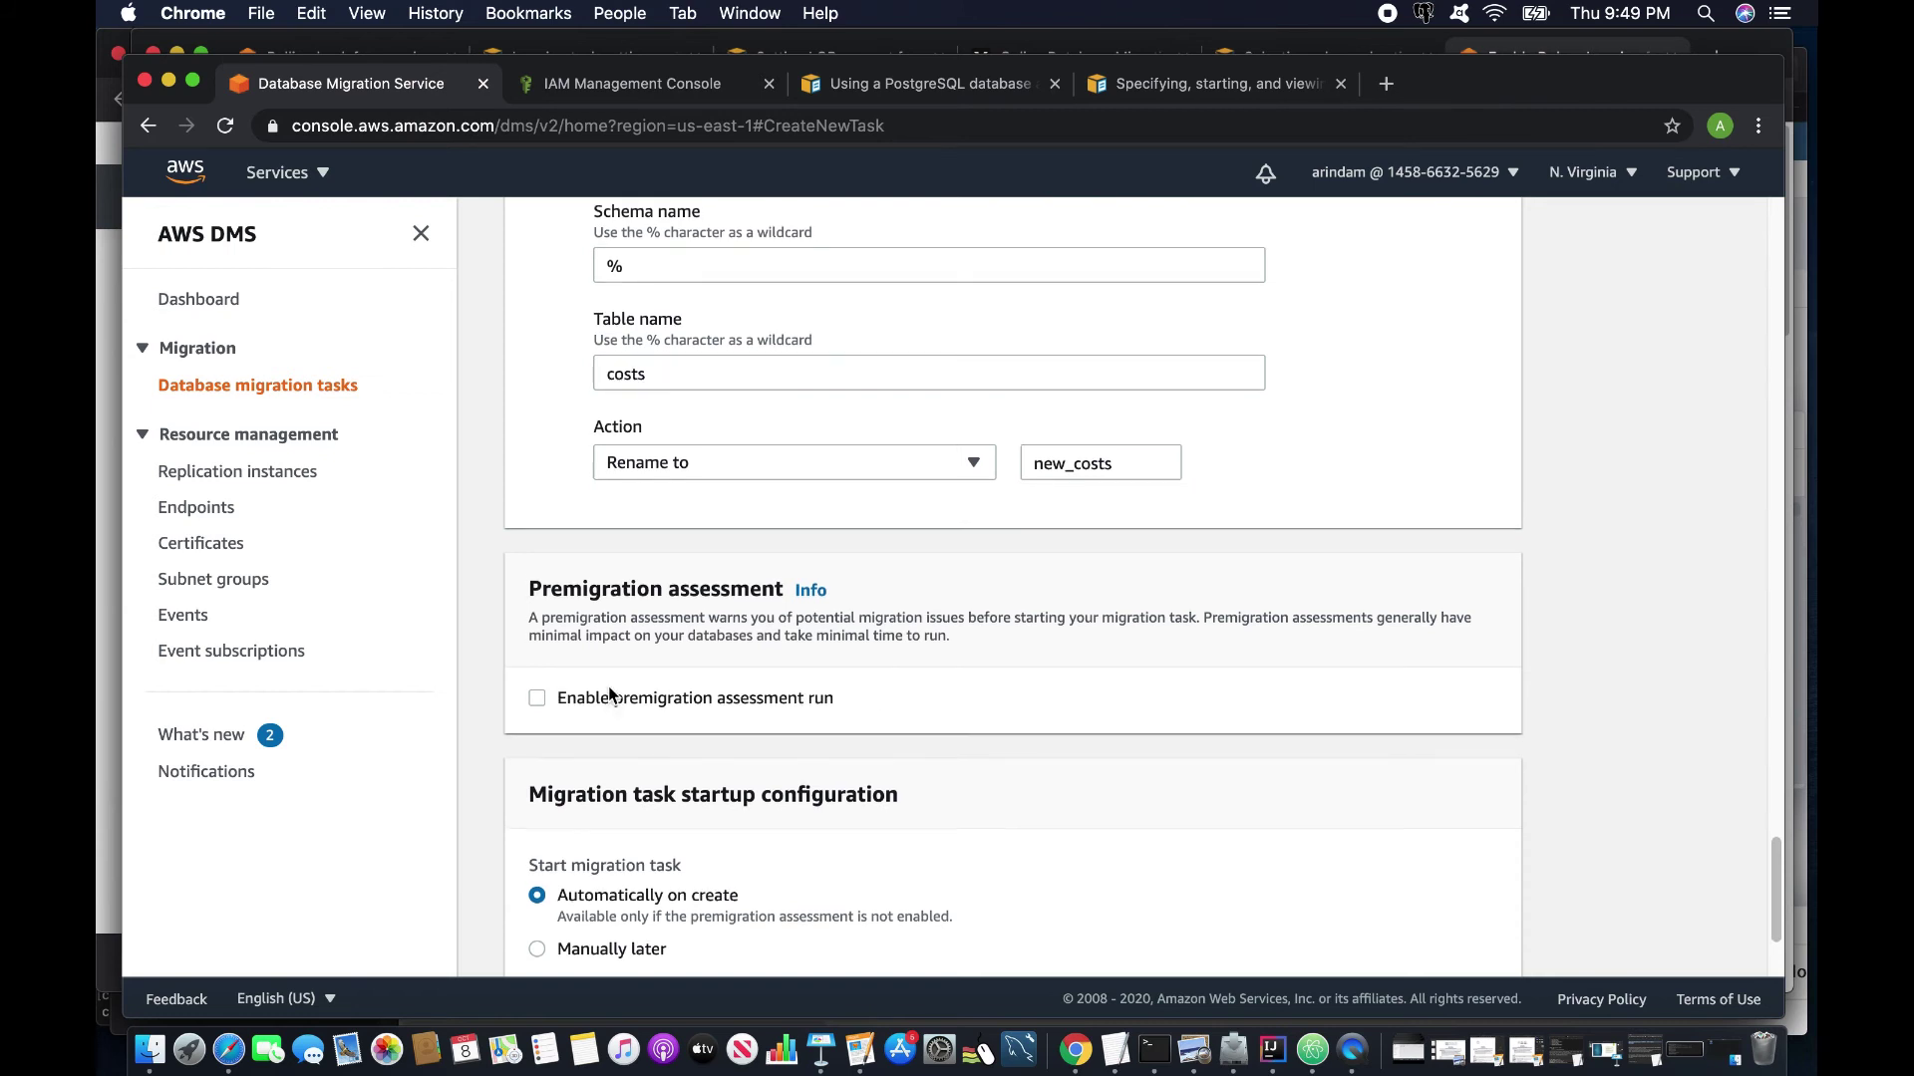
# Enable premigration assessment, untick both LOB checks, keeping only Unsupported data types.
pyautogui.click(537, 698)
pyautogui.scroll(-4, 739, 759)
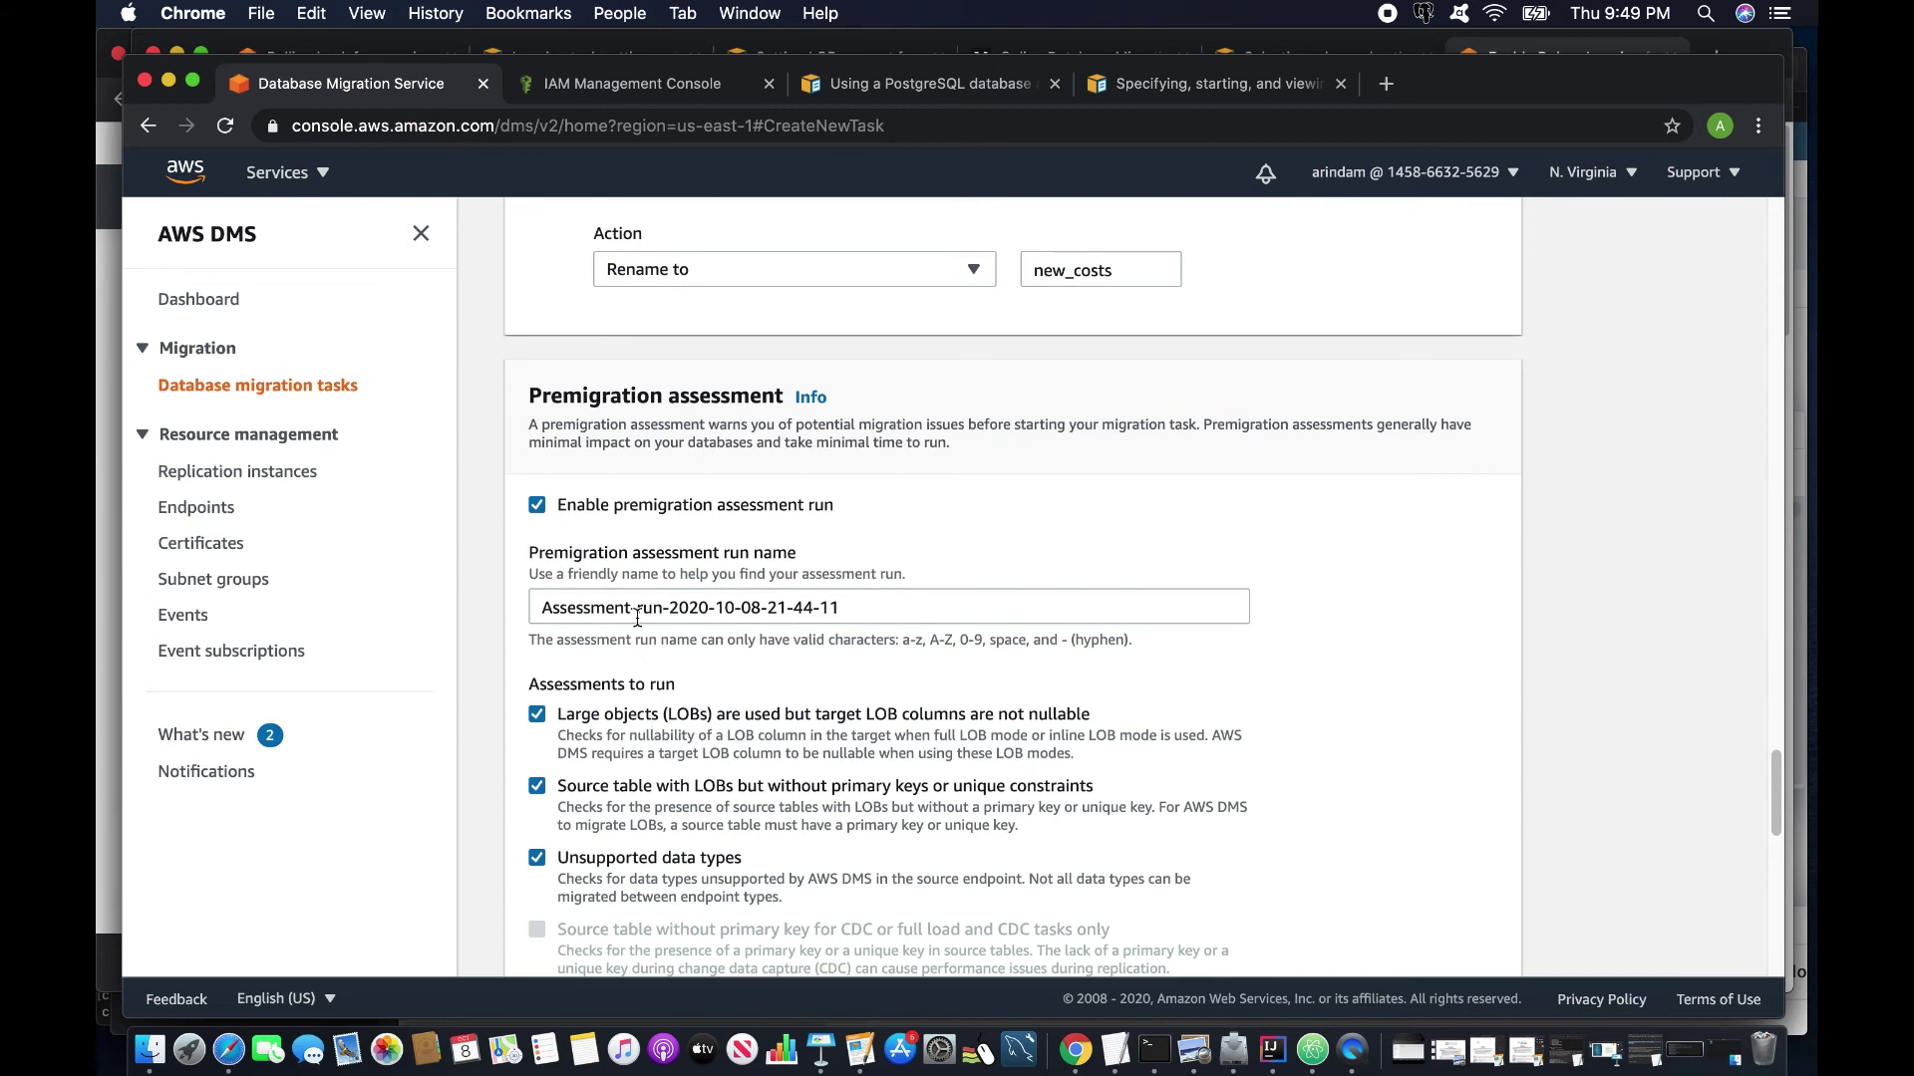
pyautogui.scroll(-3, 606, 715)
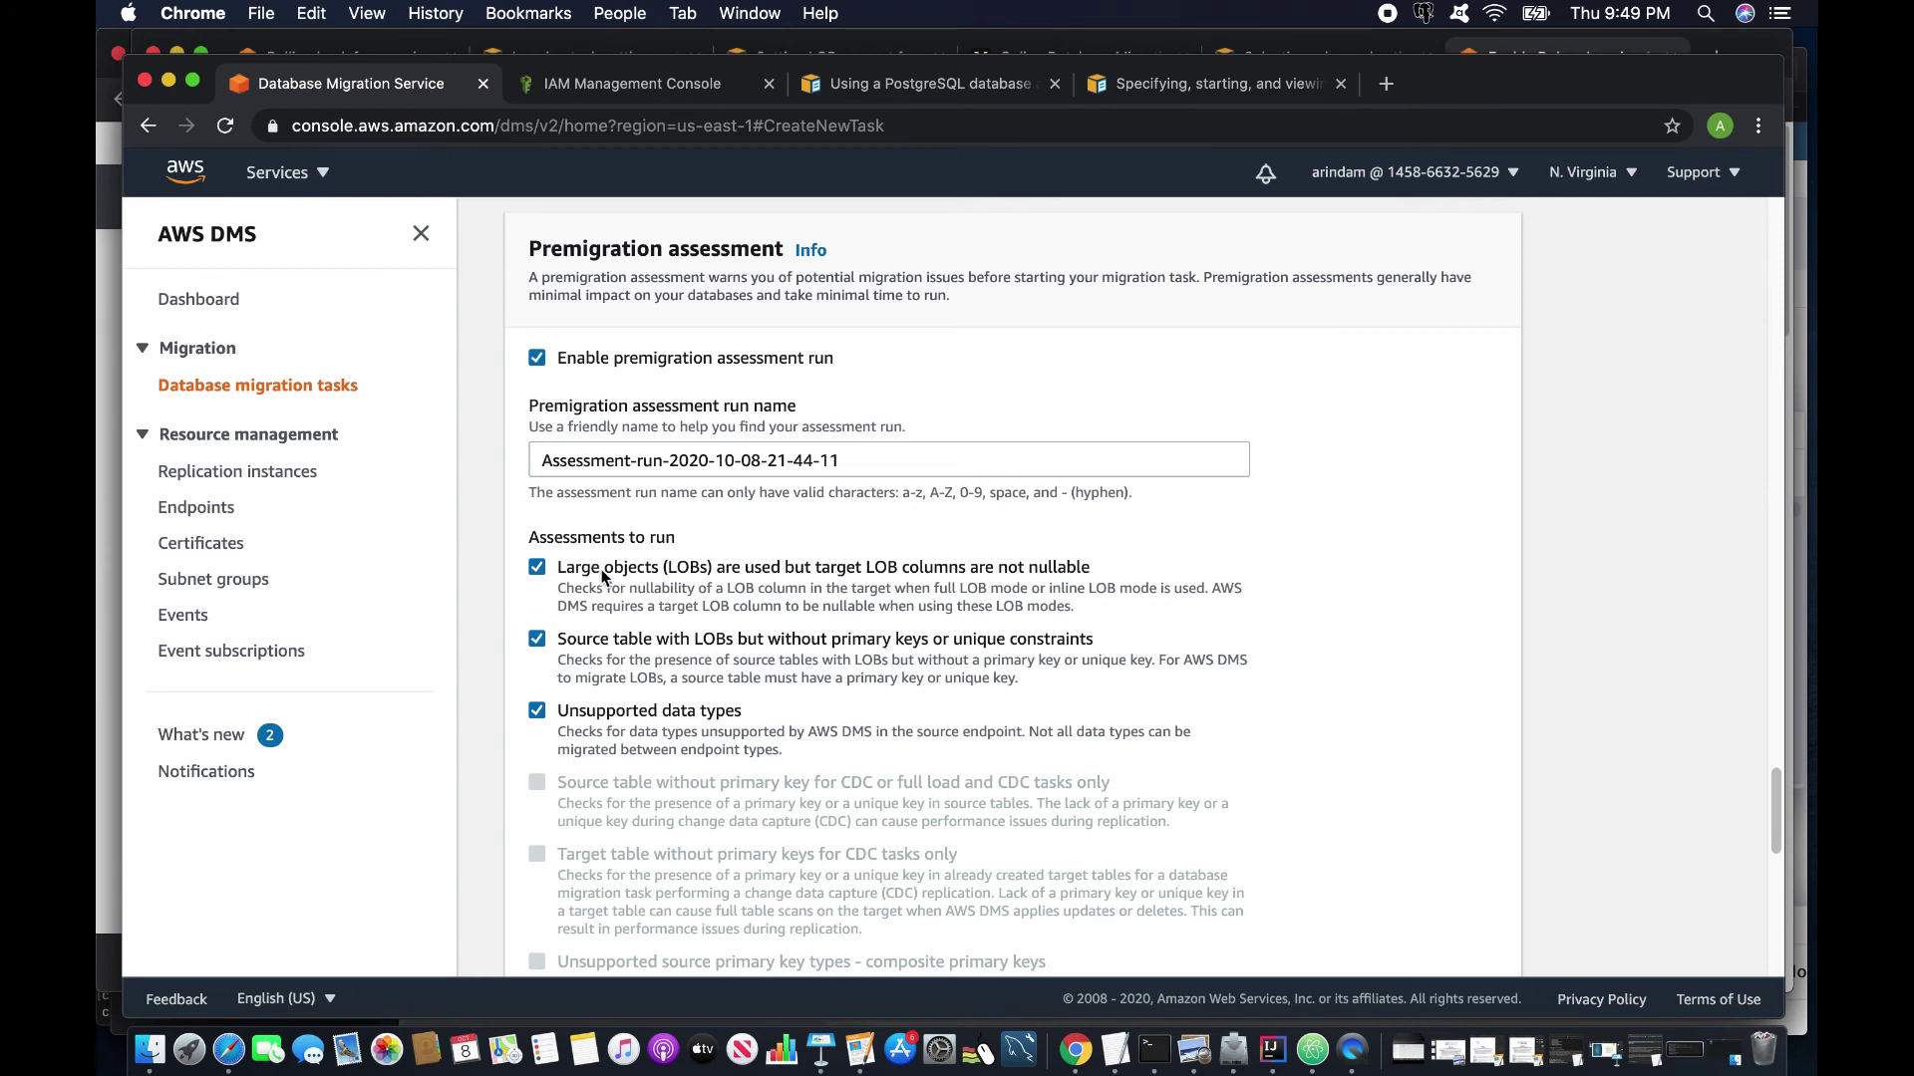
pyautogui.click(541, 570)
pyautogui.click(543, 643)
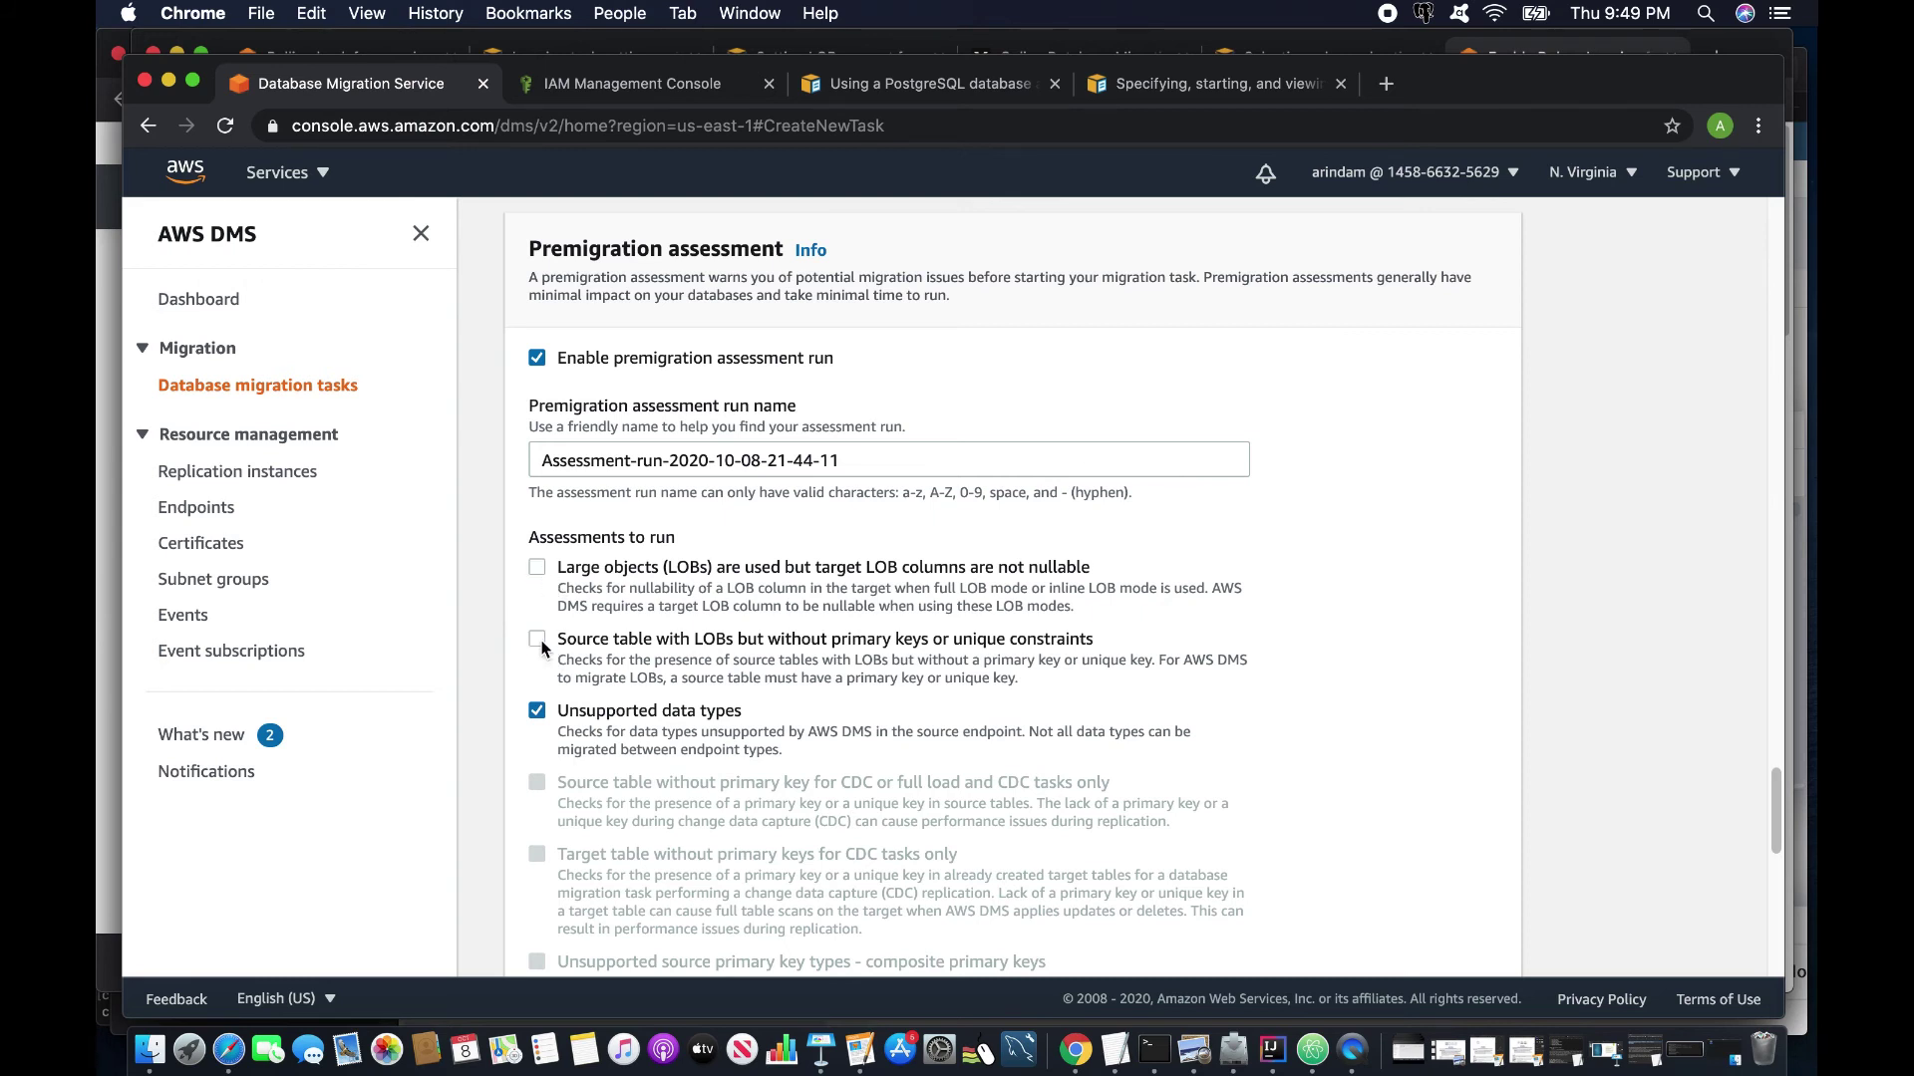
pyautogui.click(560, 711)
pyautogui.scroll(-5, 661, 607)
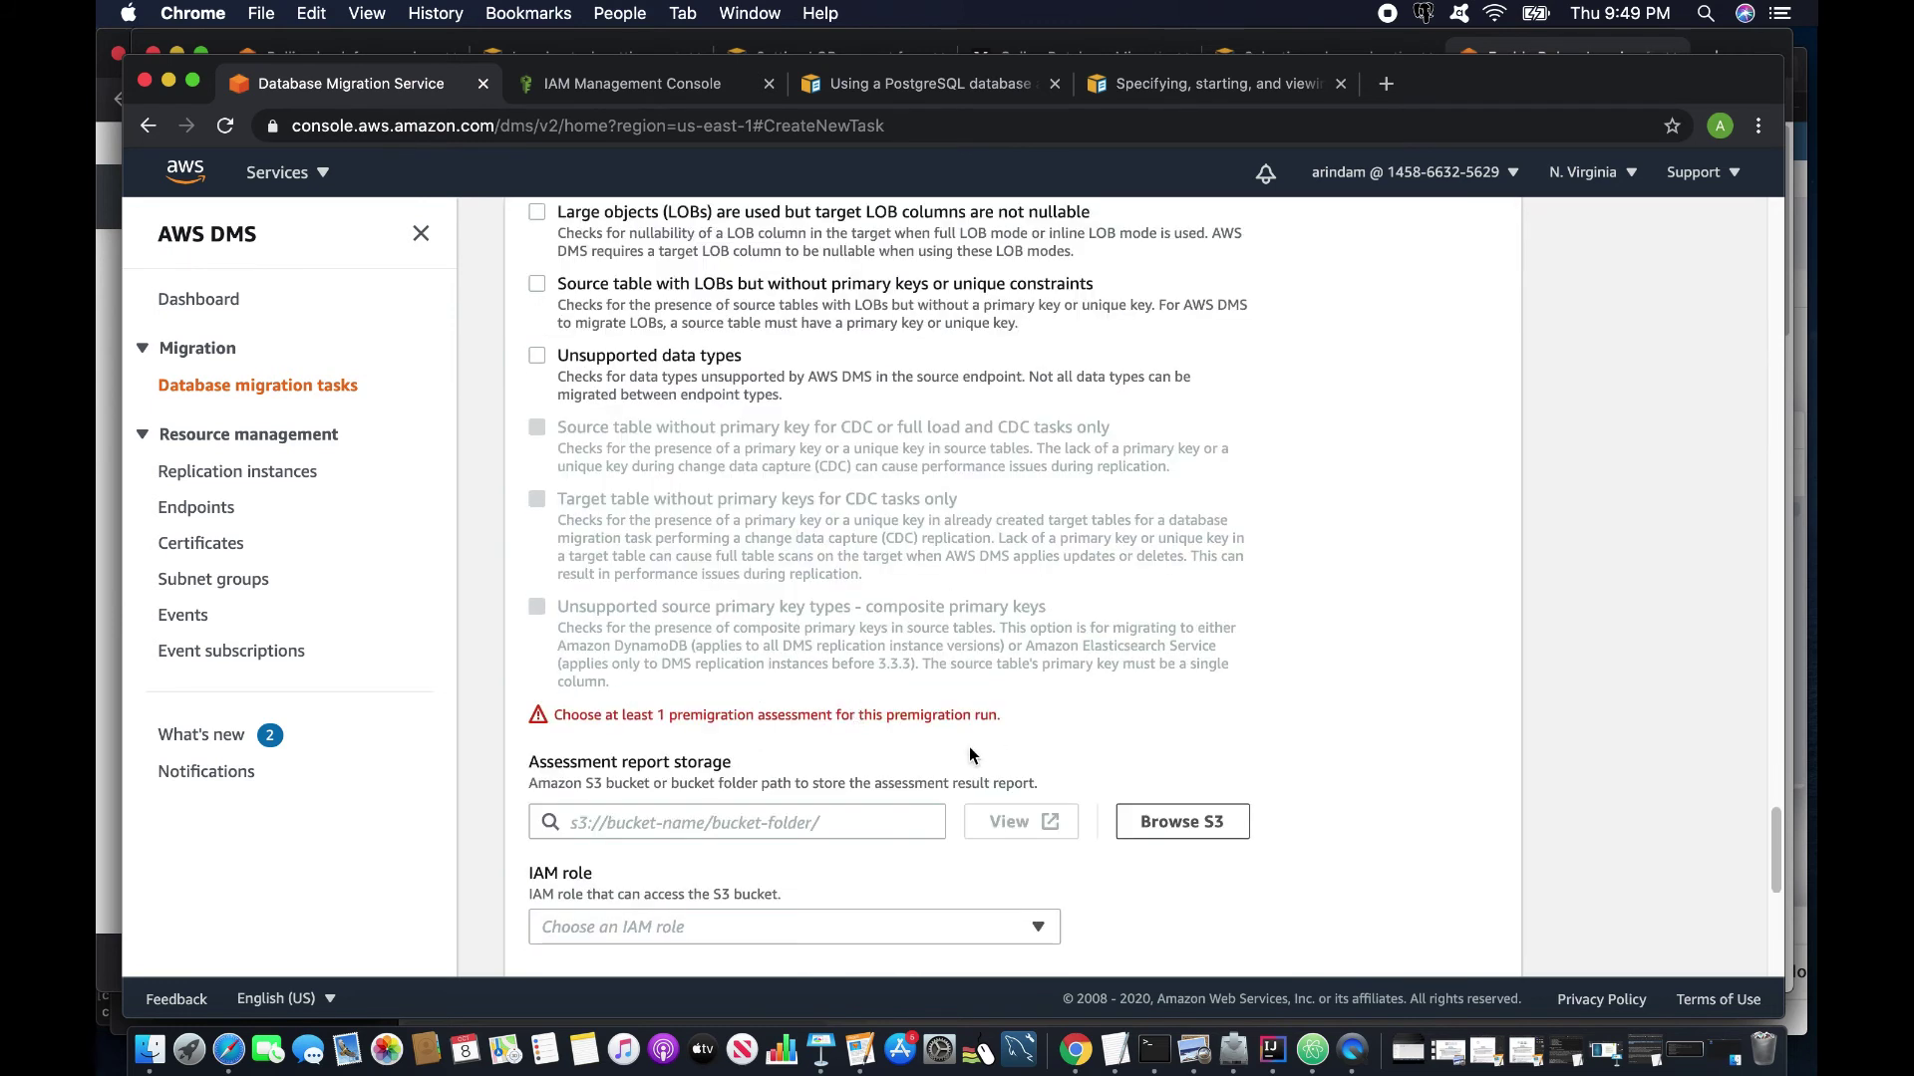
pyautogui.click(537, 360)
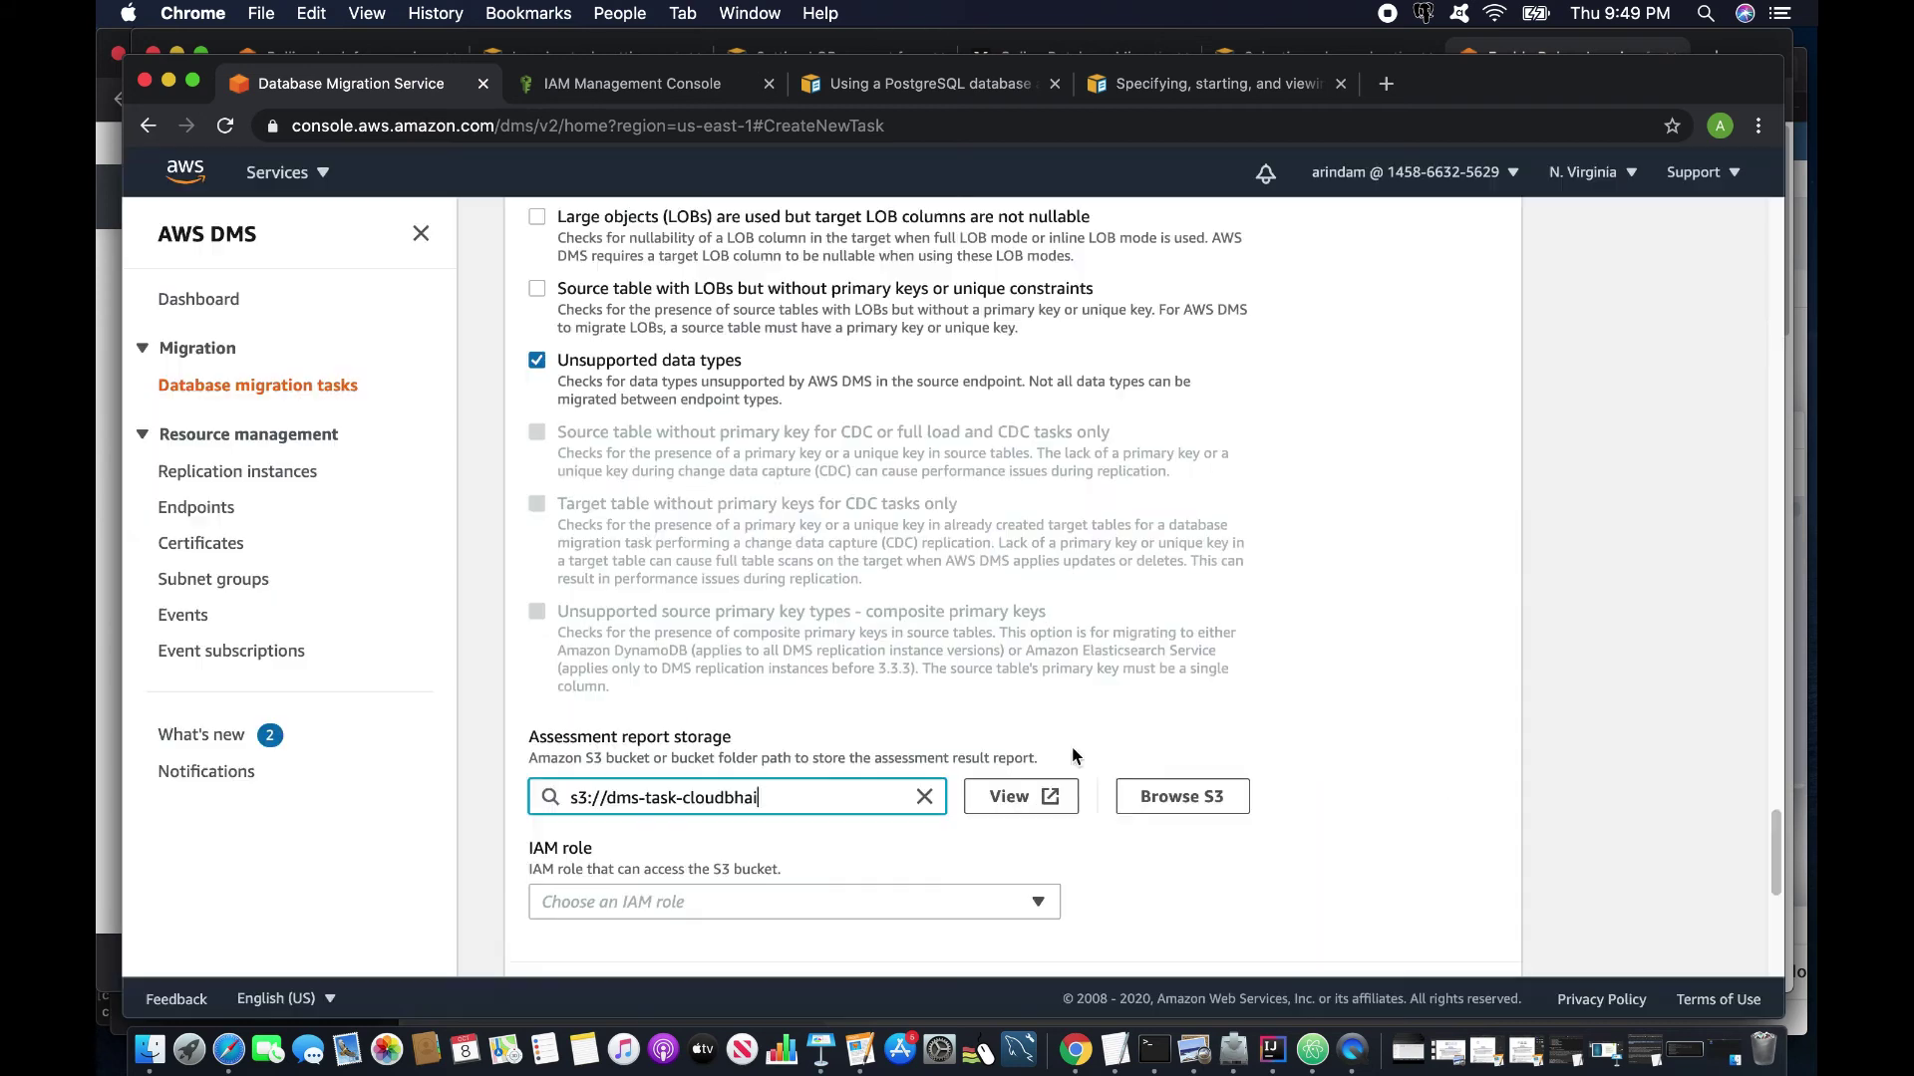
pyautogui.scroll(-3, 897, 758)
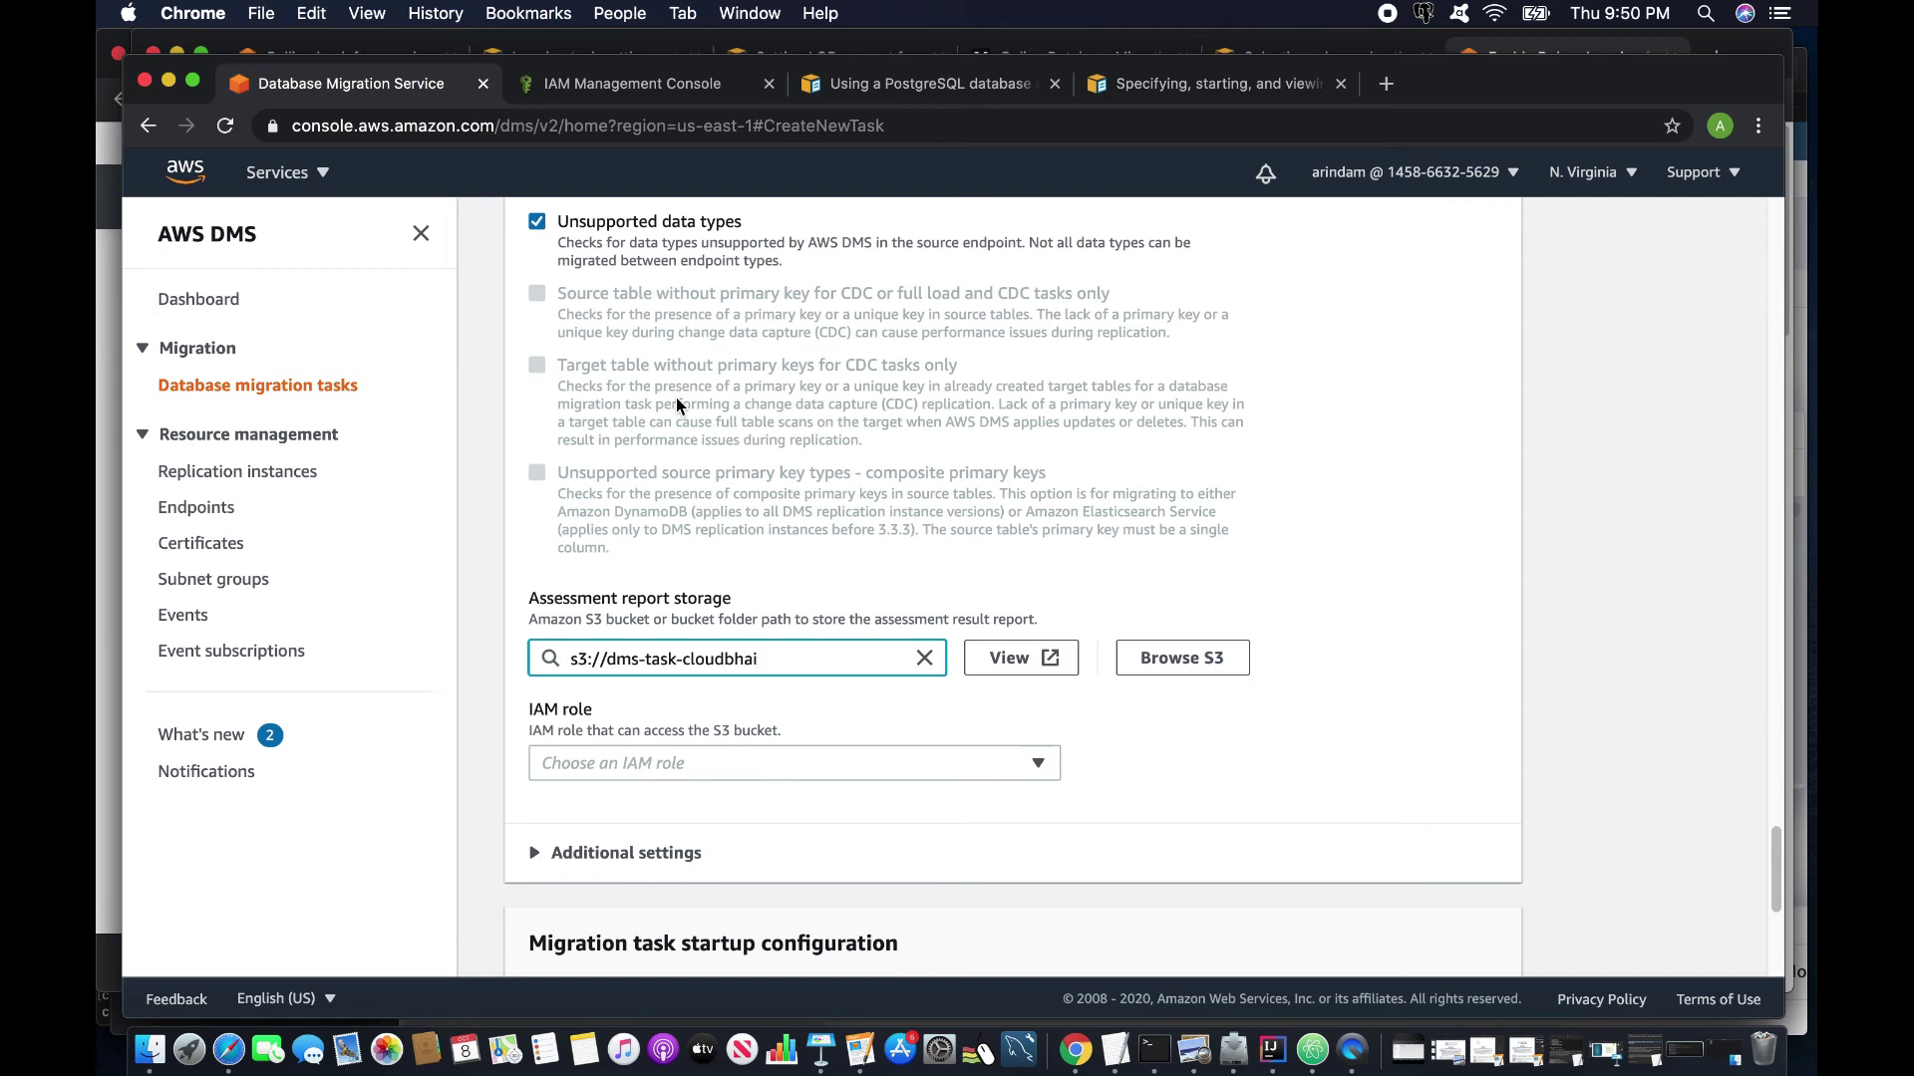
# In IAM, start a new role with DMS as the trusted service.
pyautogui.click(643, 87)
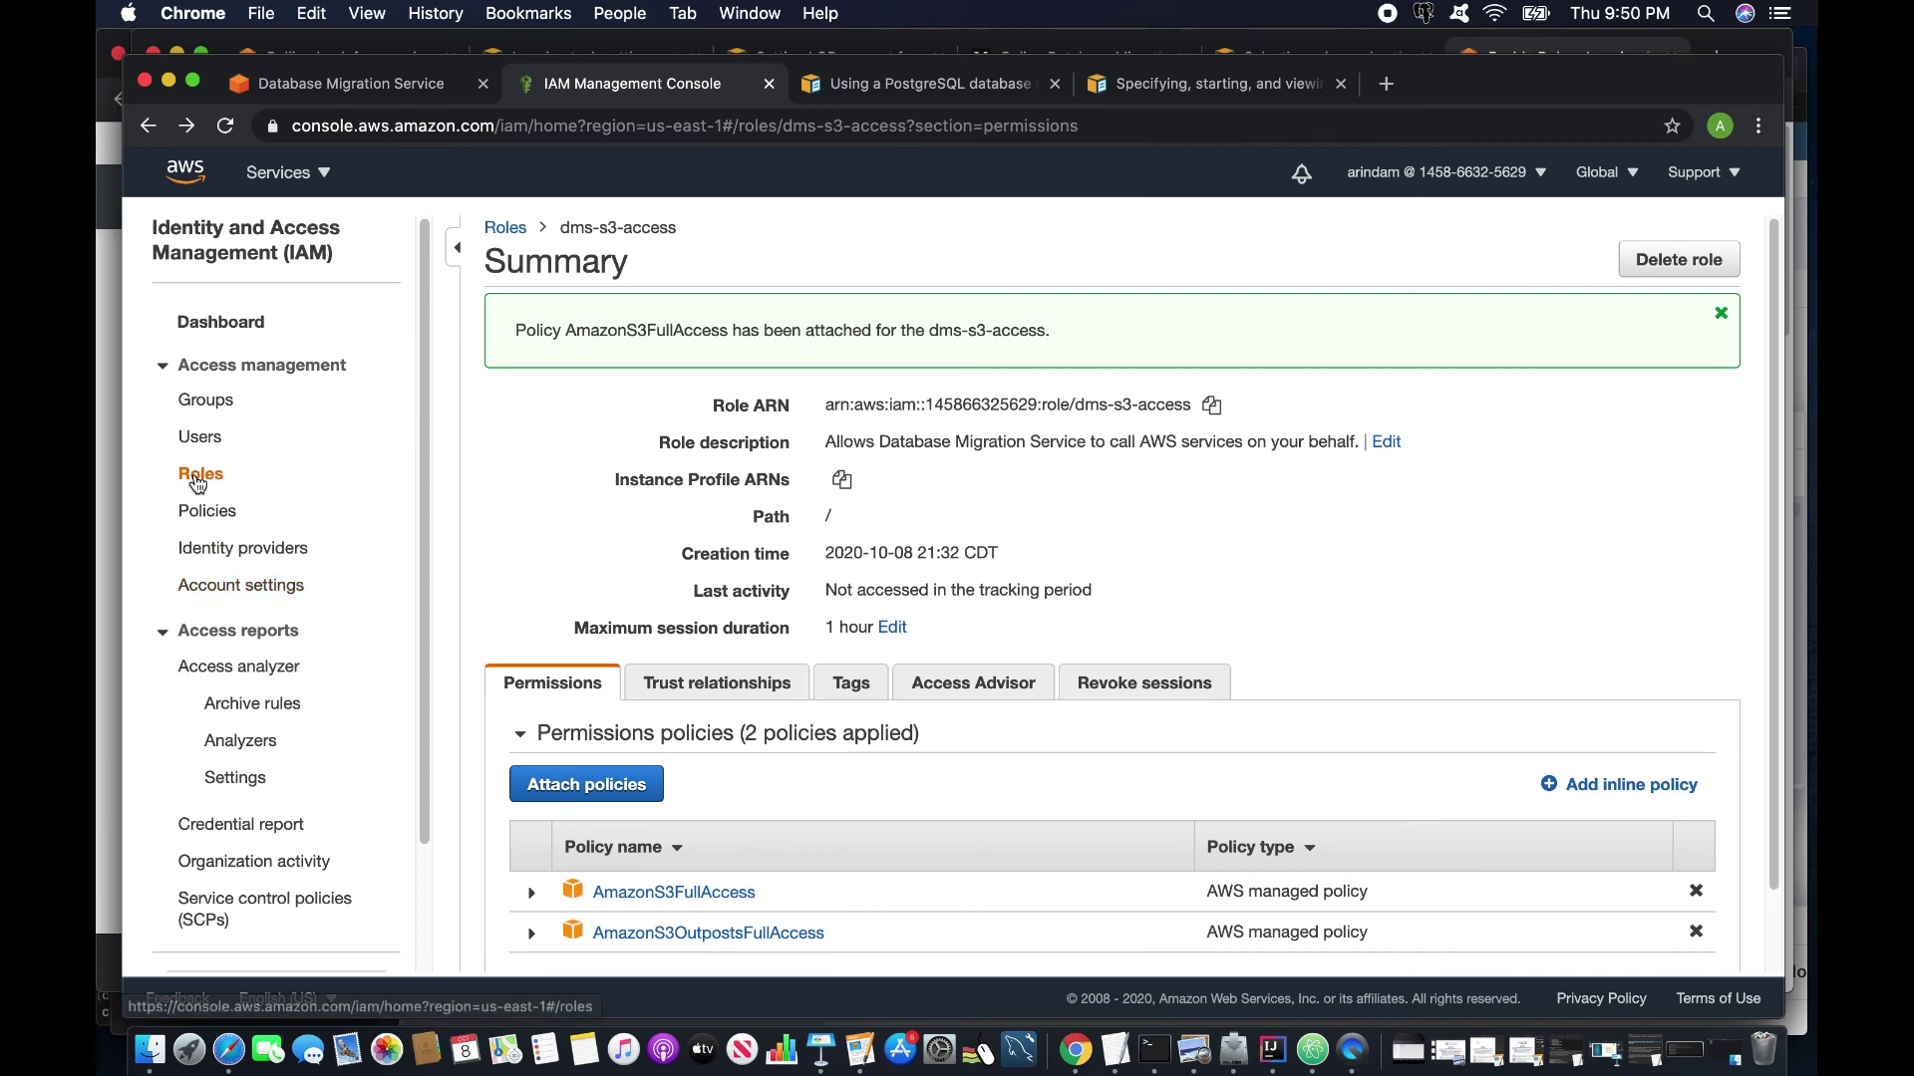
pyautogui.click(236, 485)
pyautogui.click(546, 805)
pyautogui.scroll(-3, 552, 611)
pyautogui.scroll(-1, 553, 611)
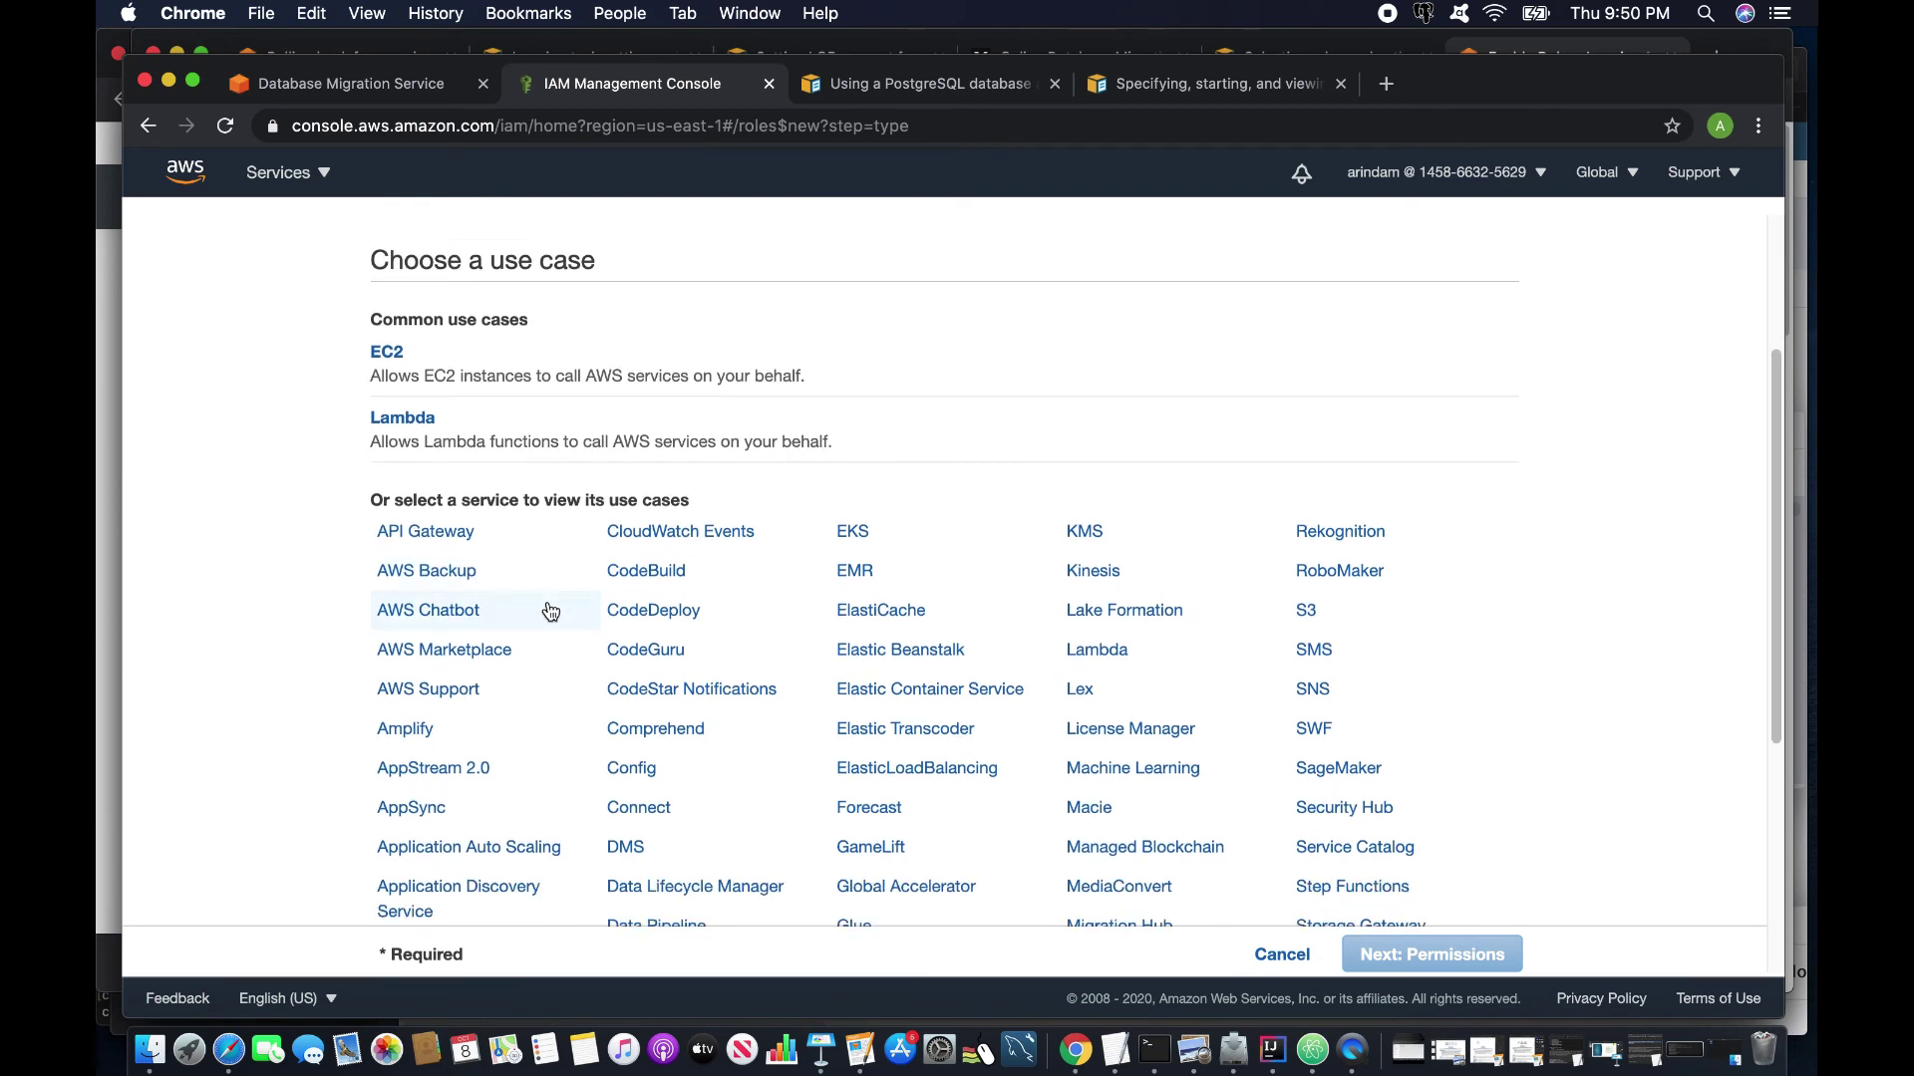
pyautogui.scroll(-5, 588, 628)
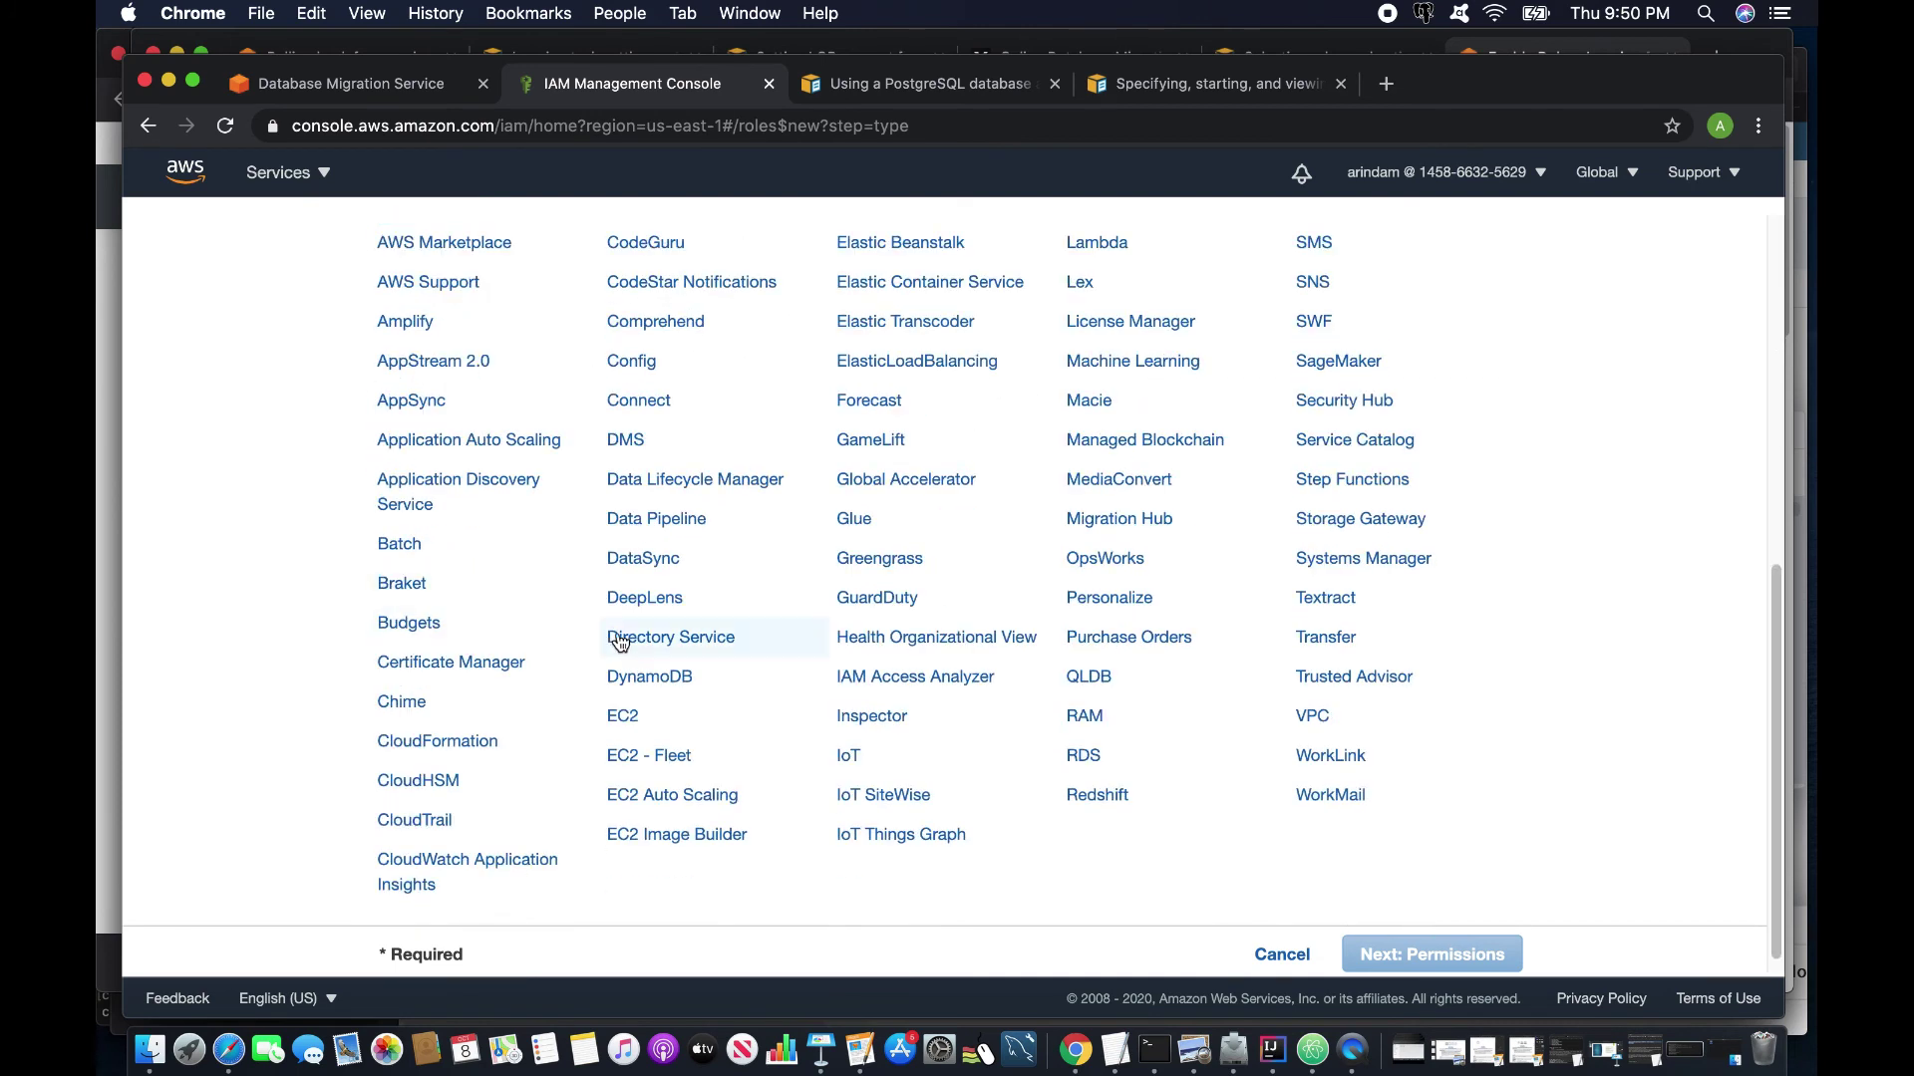
pyautogui.click(637, 456)
pyautogui.click(1436, 953)
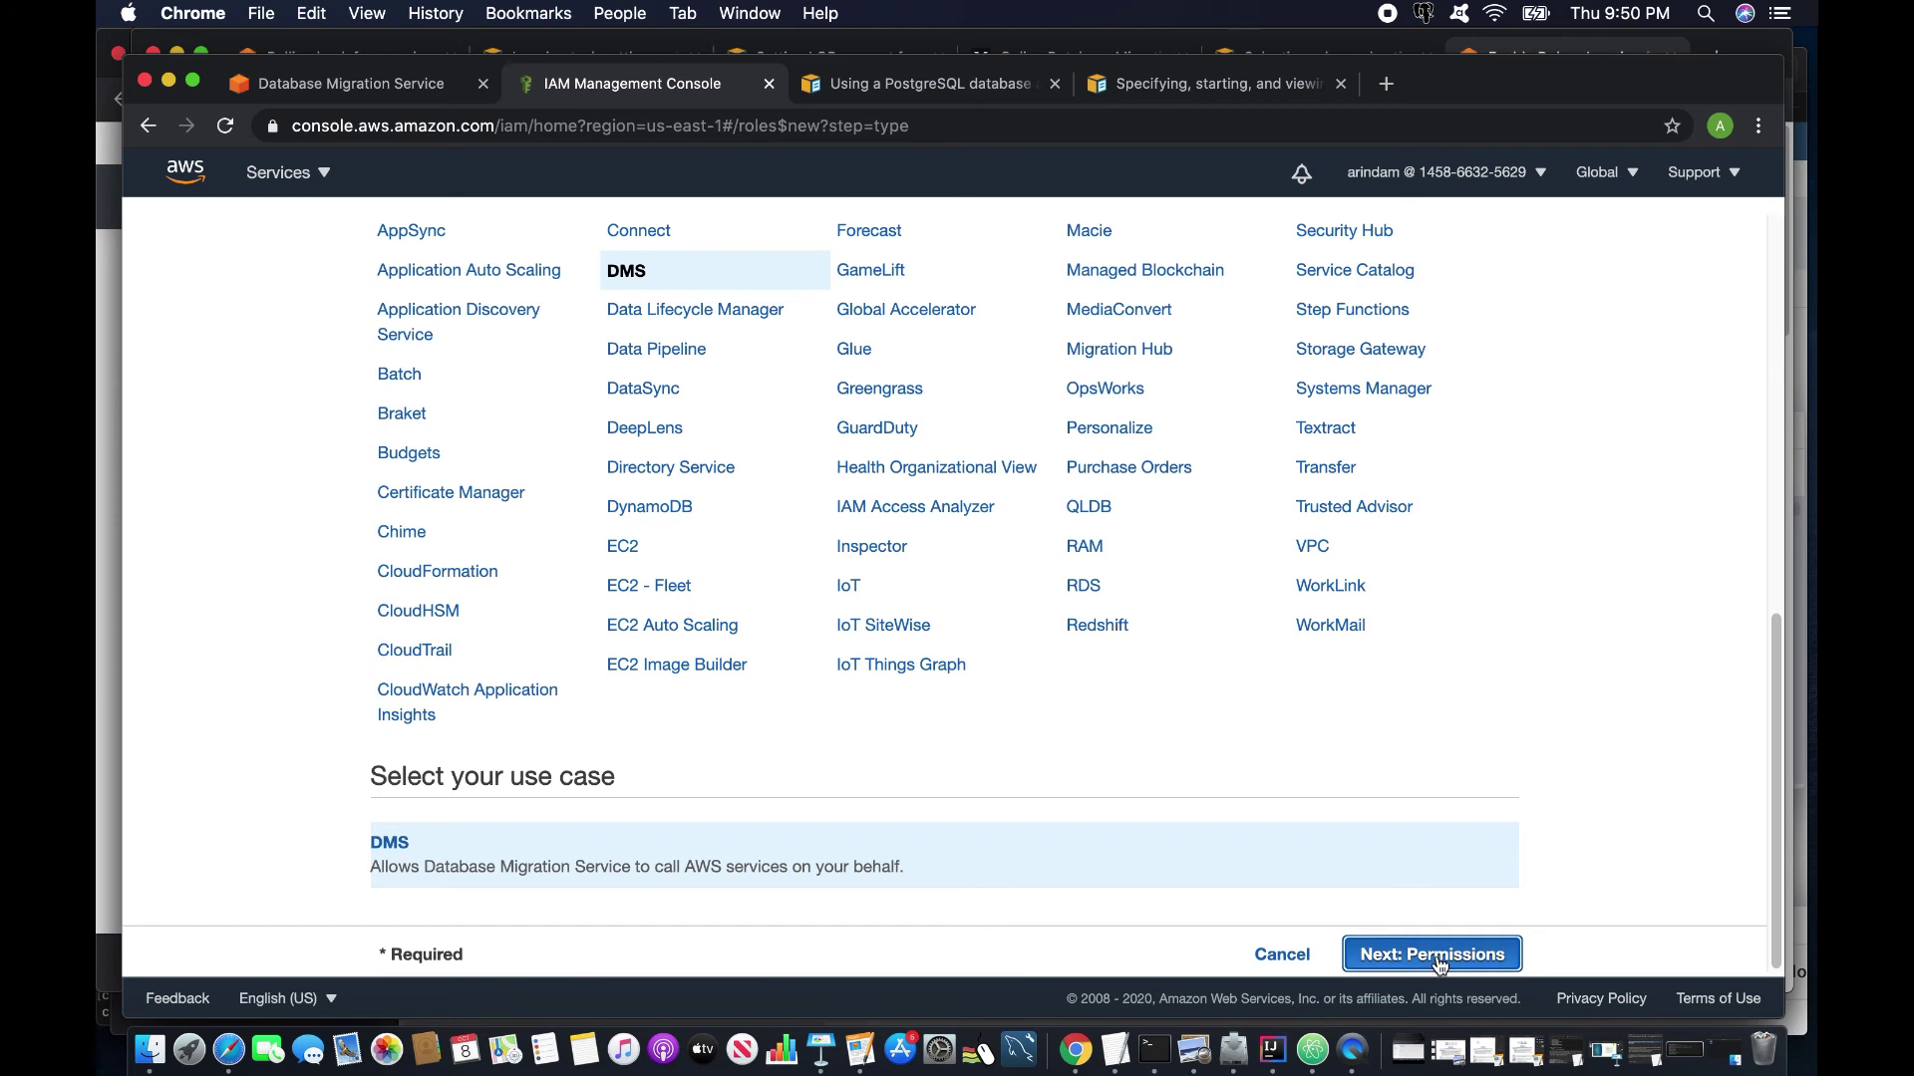
# Attach AmazonS3FullAccess and name the role DmsTaskRoleForS3.
pyautogui.click(630, 380)
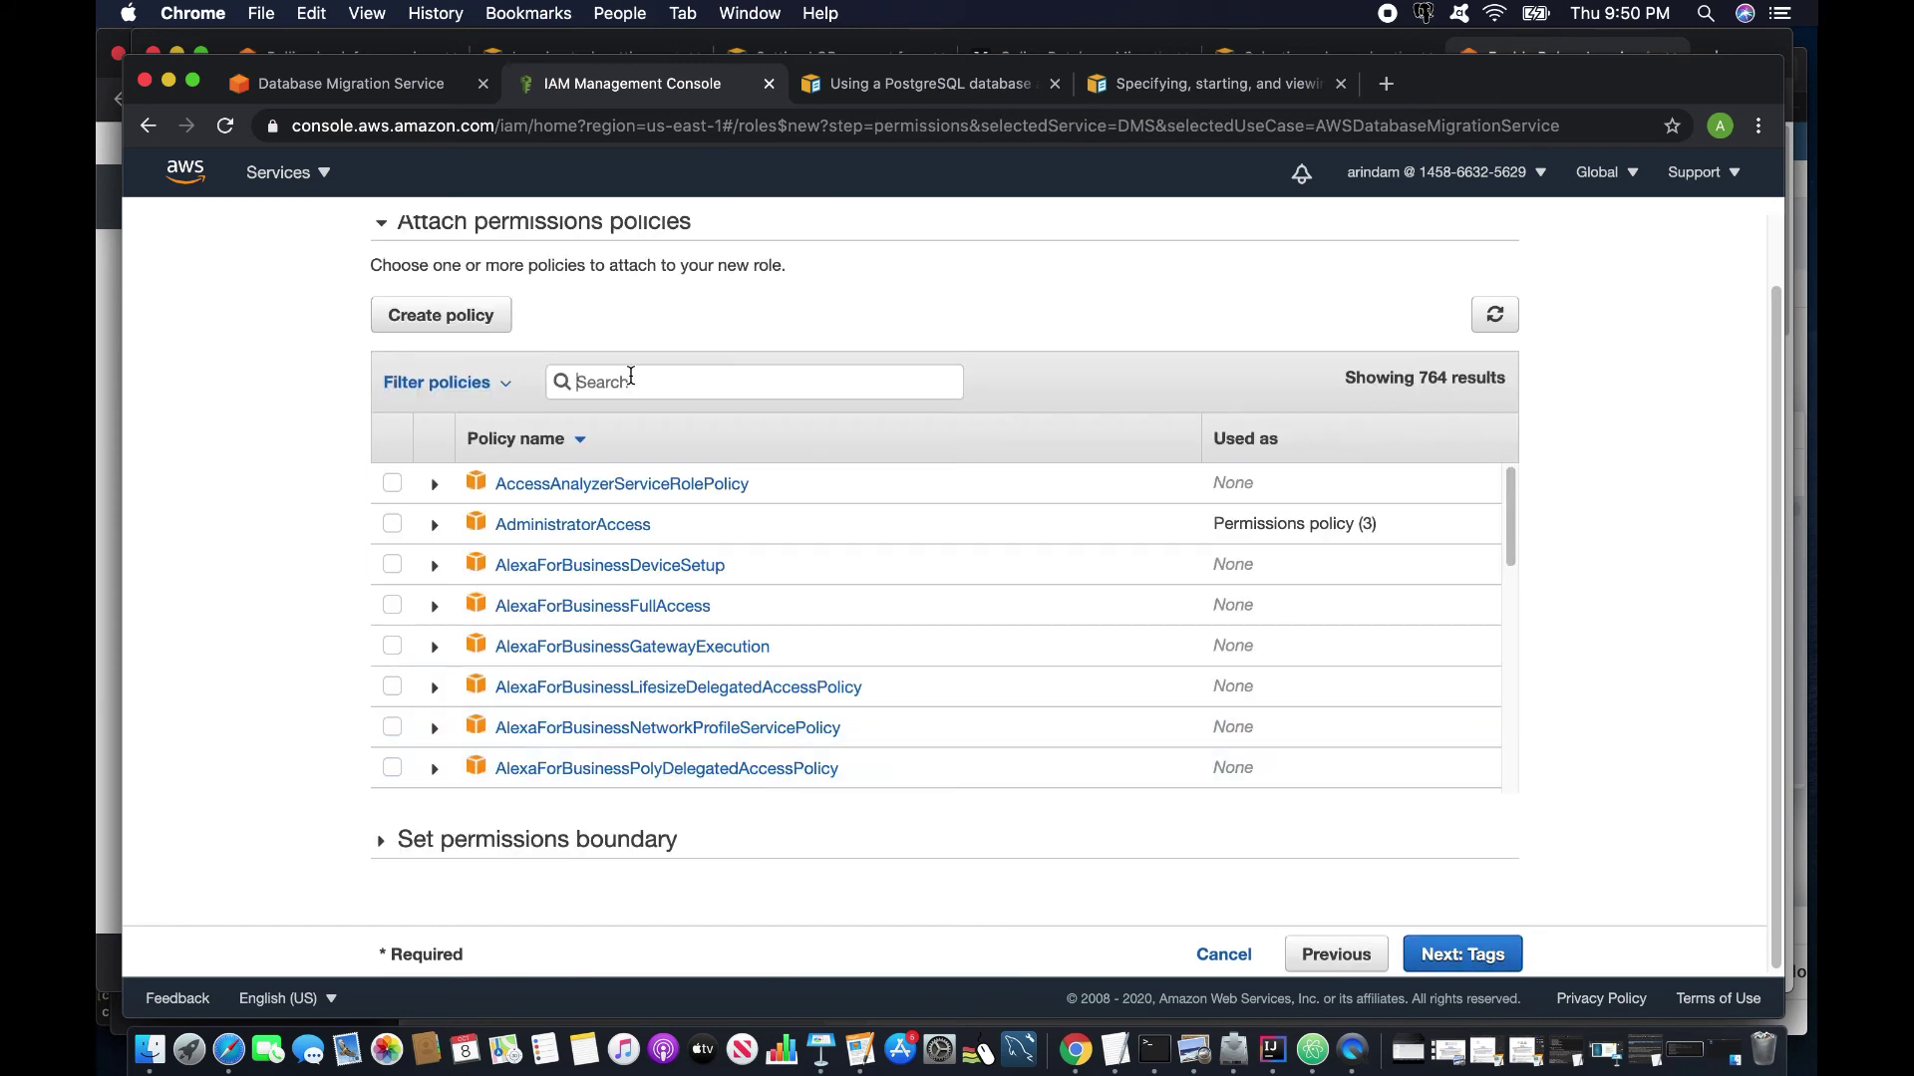
pyautogui.write('s3')
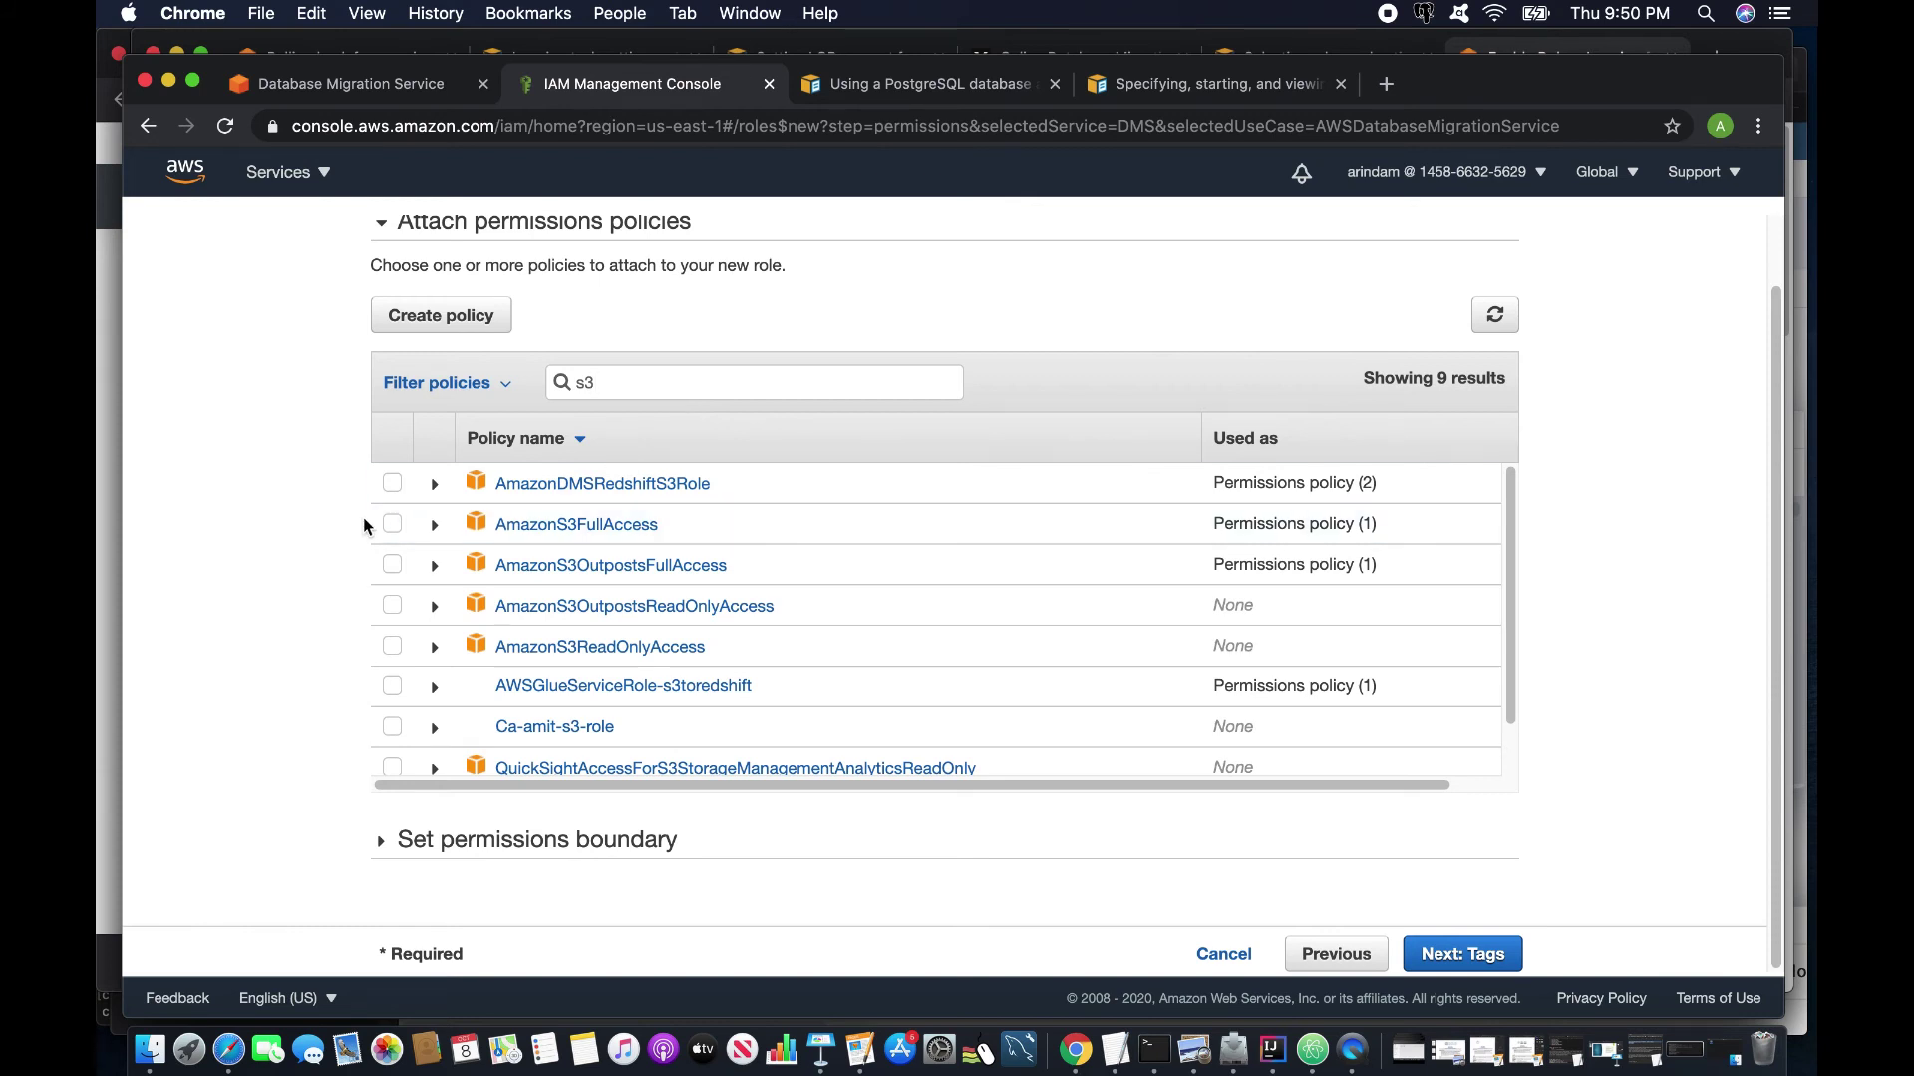
pyautogui.click(391, 524)
pyautogui.click(1461, 954)
pyautogui.click(1458, 953)
pyautogui.write('DmsTaskRoleF')
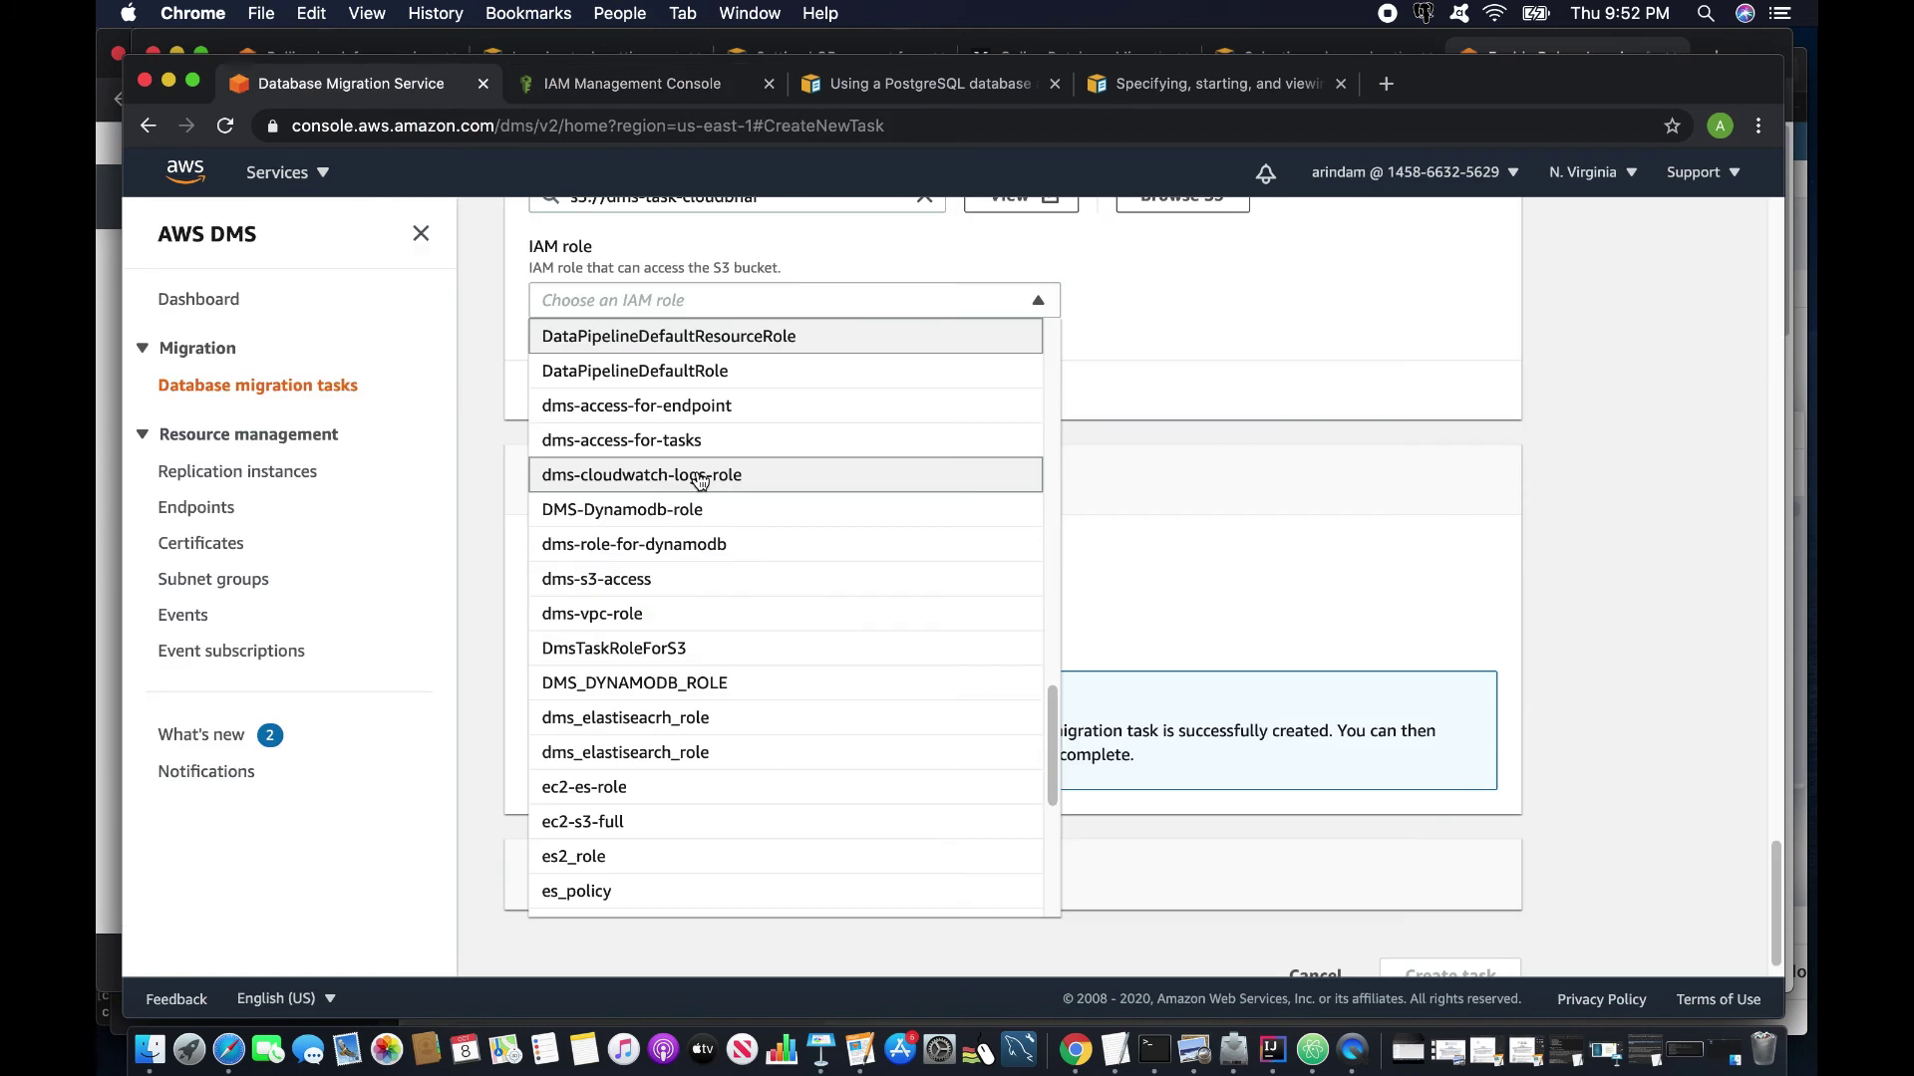
# Create the migration task with DmsTaskRoleForS3 as the assessment's IAM role.
pyautogui.click(681, 649)
pyautogui.scroll(-1, 864, 765)
pyautogui.click(1469, 953)
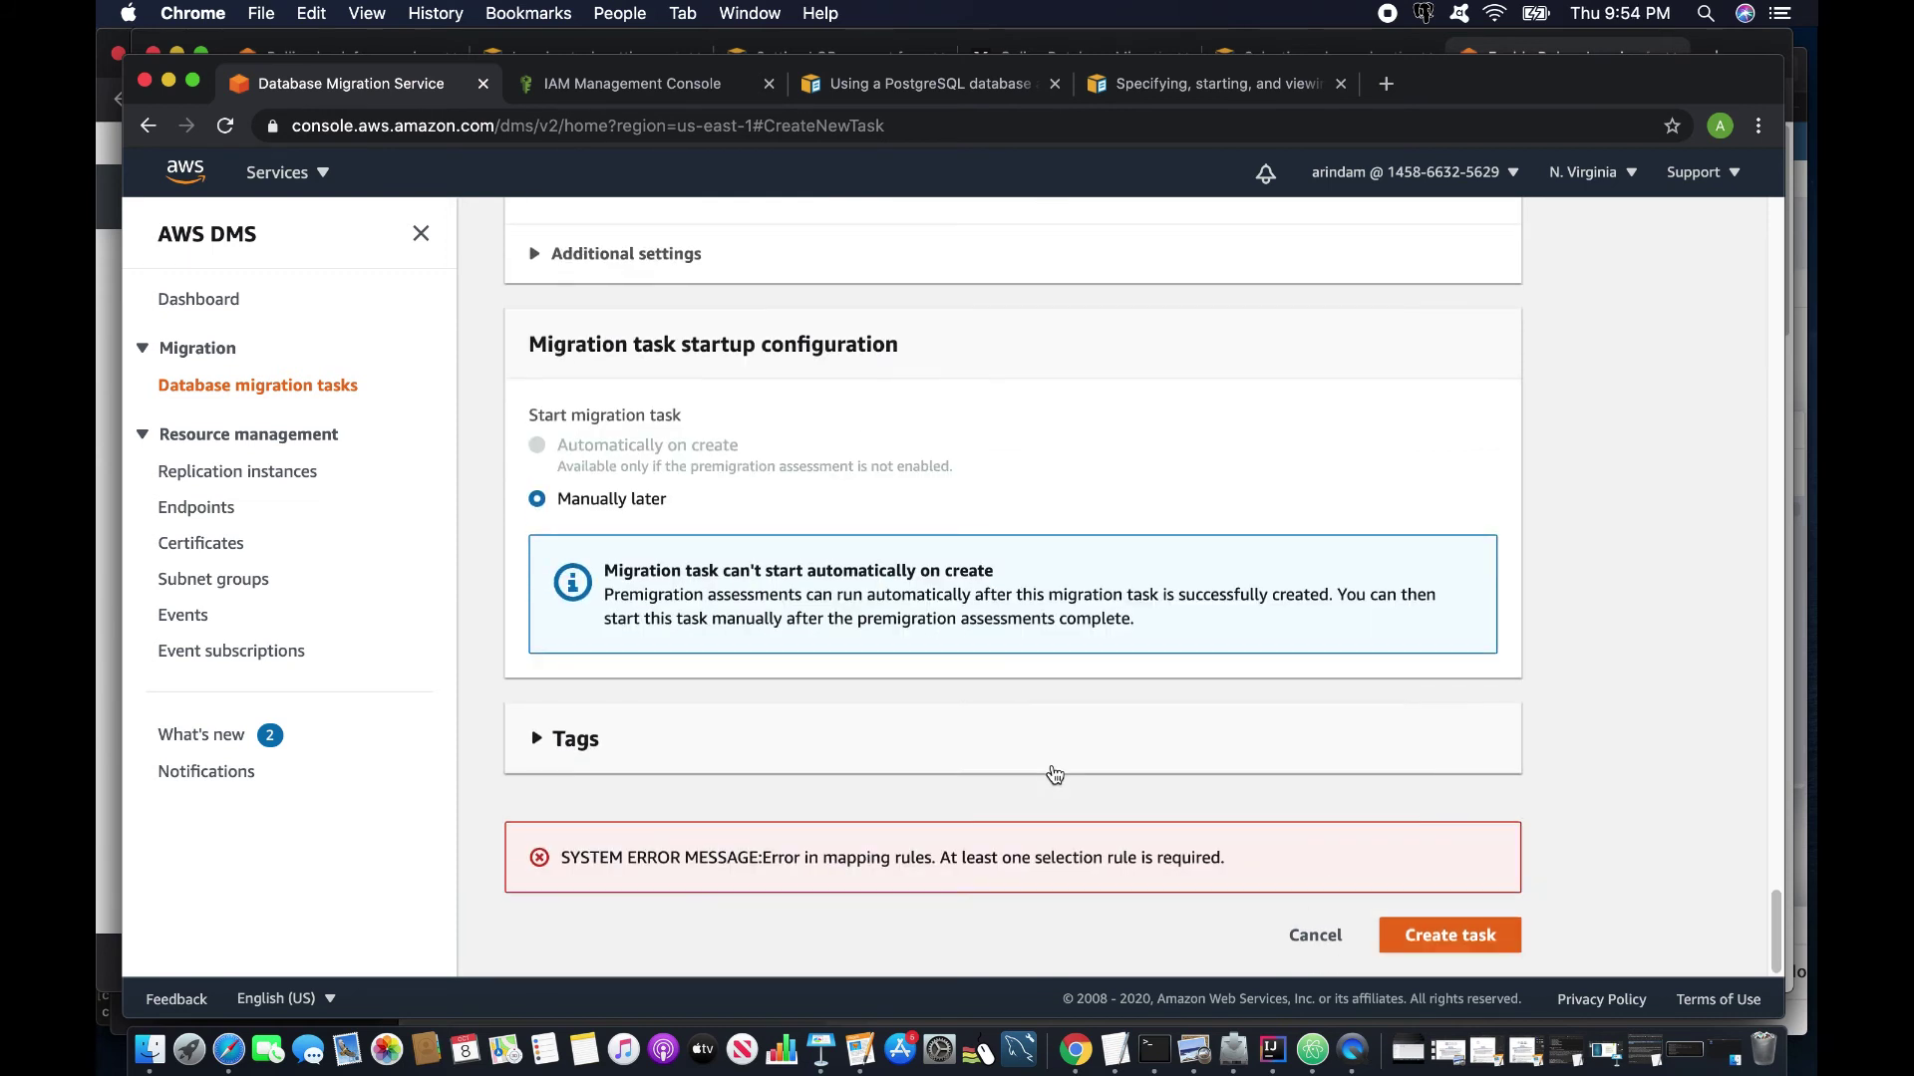
pyautogui.click(1457, 940)
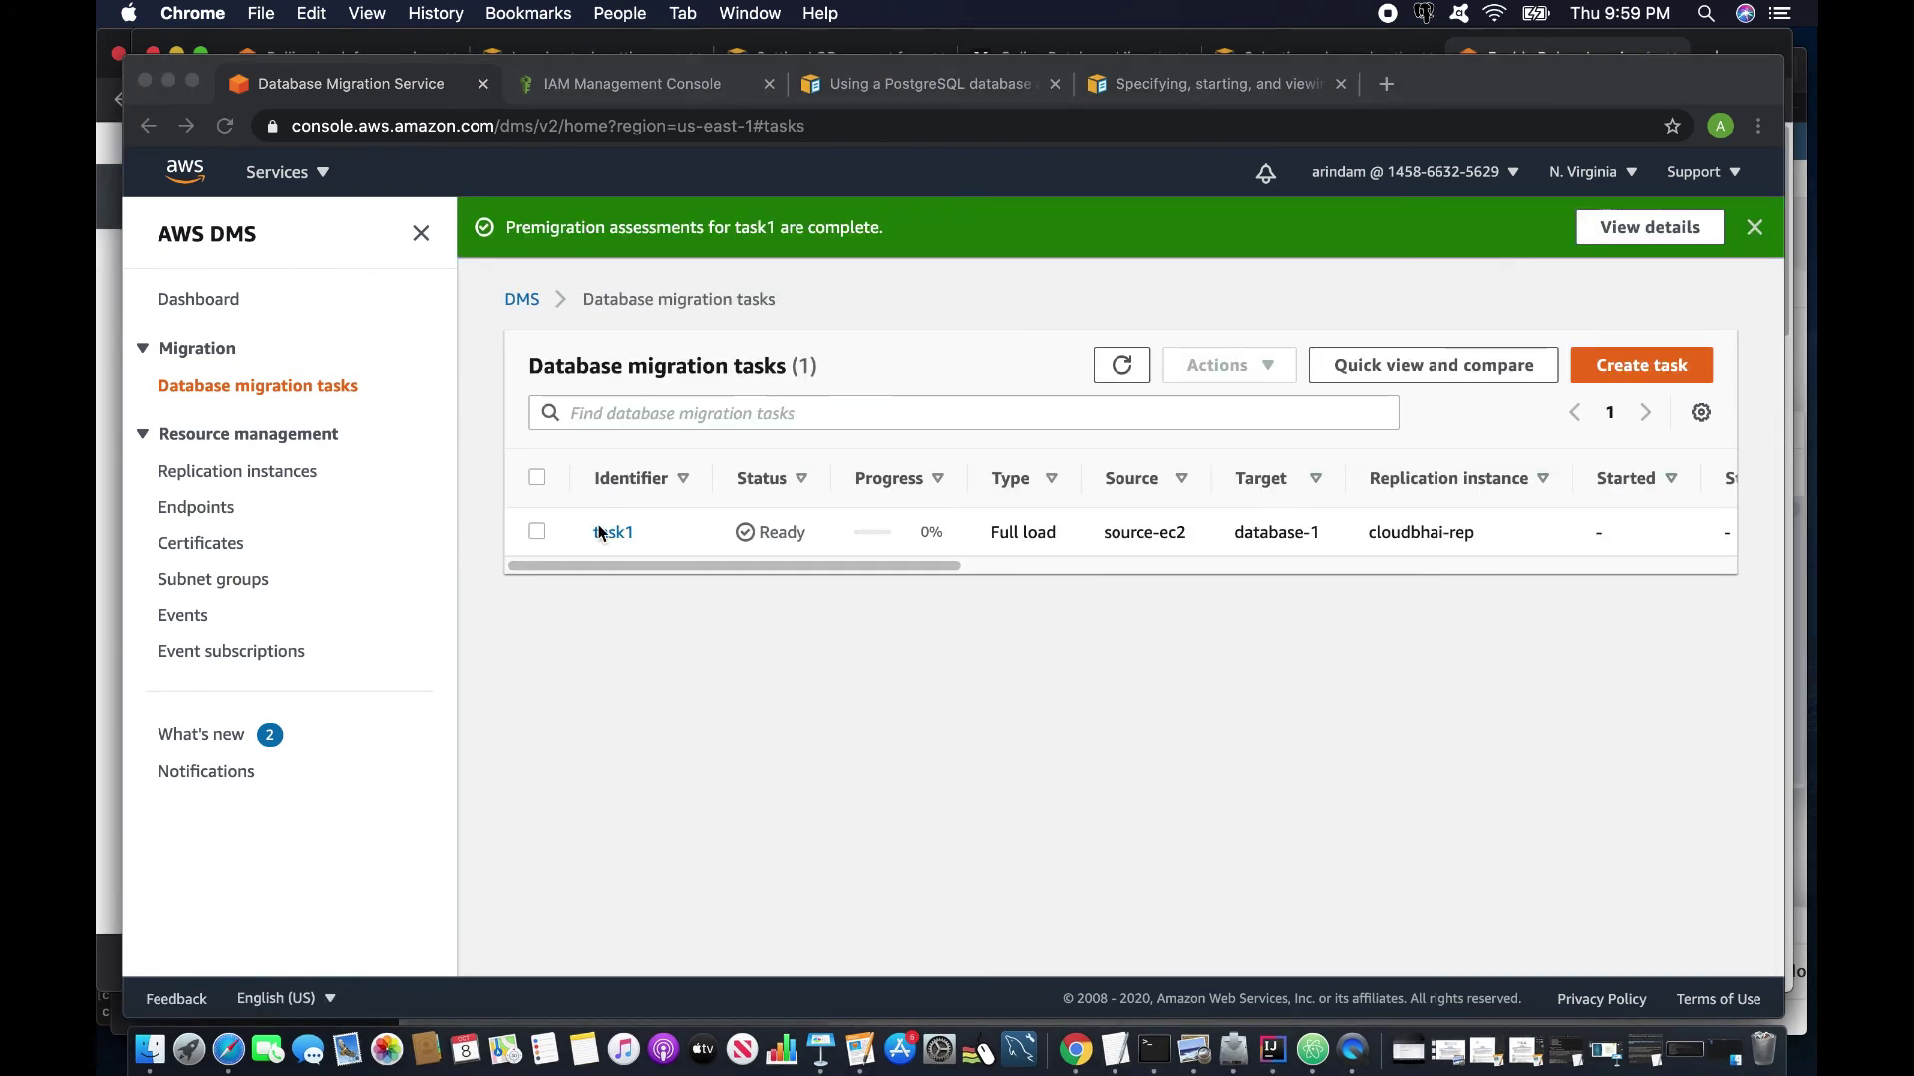
# Open task1's premigration assessment results and the Unsupported data types assessment details.
pyautogui.click(610, 535)
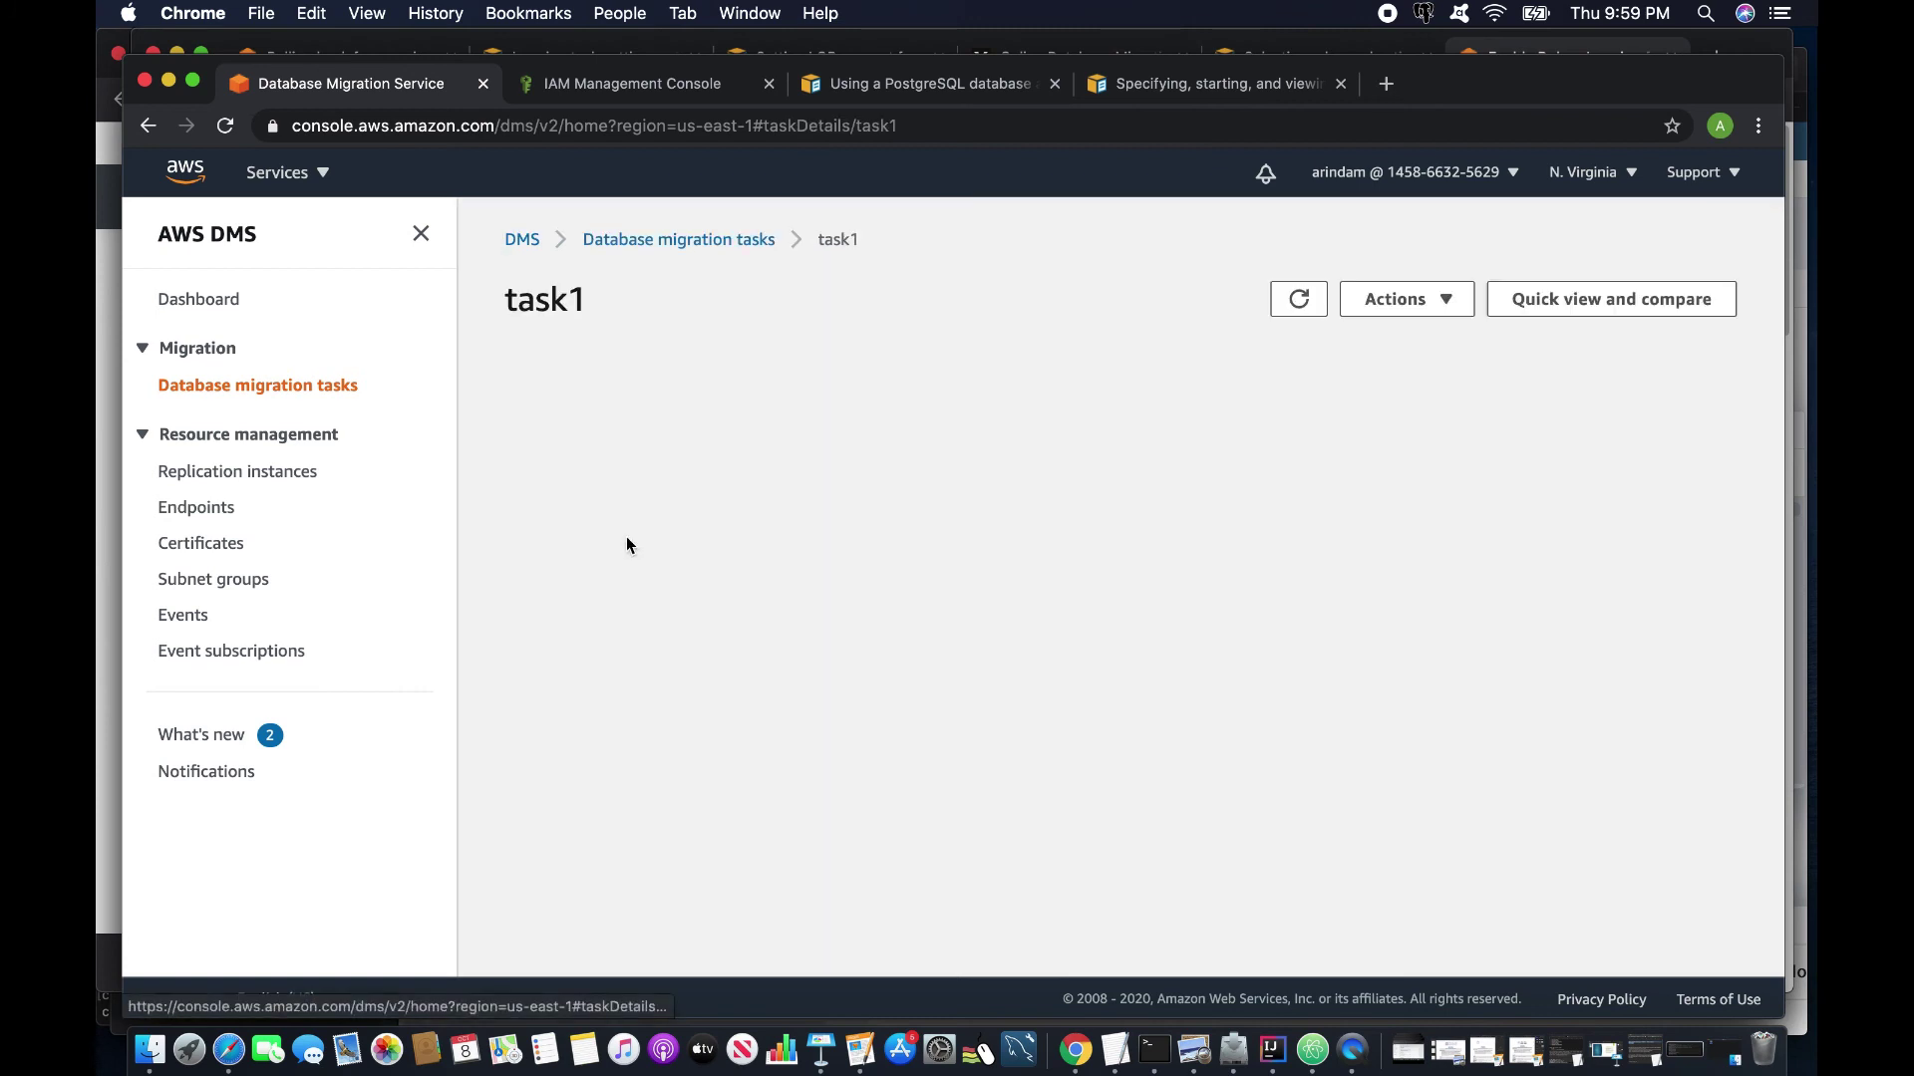
pyautogui.click(1465, 643)
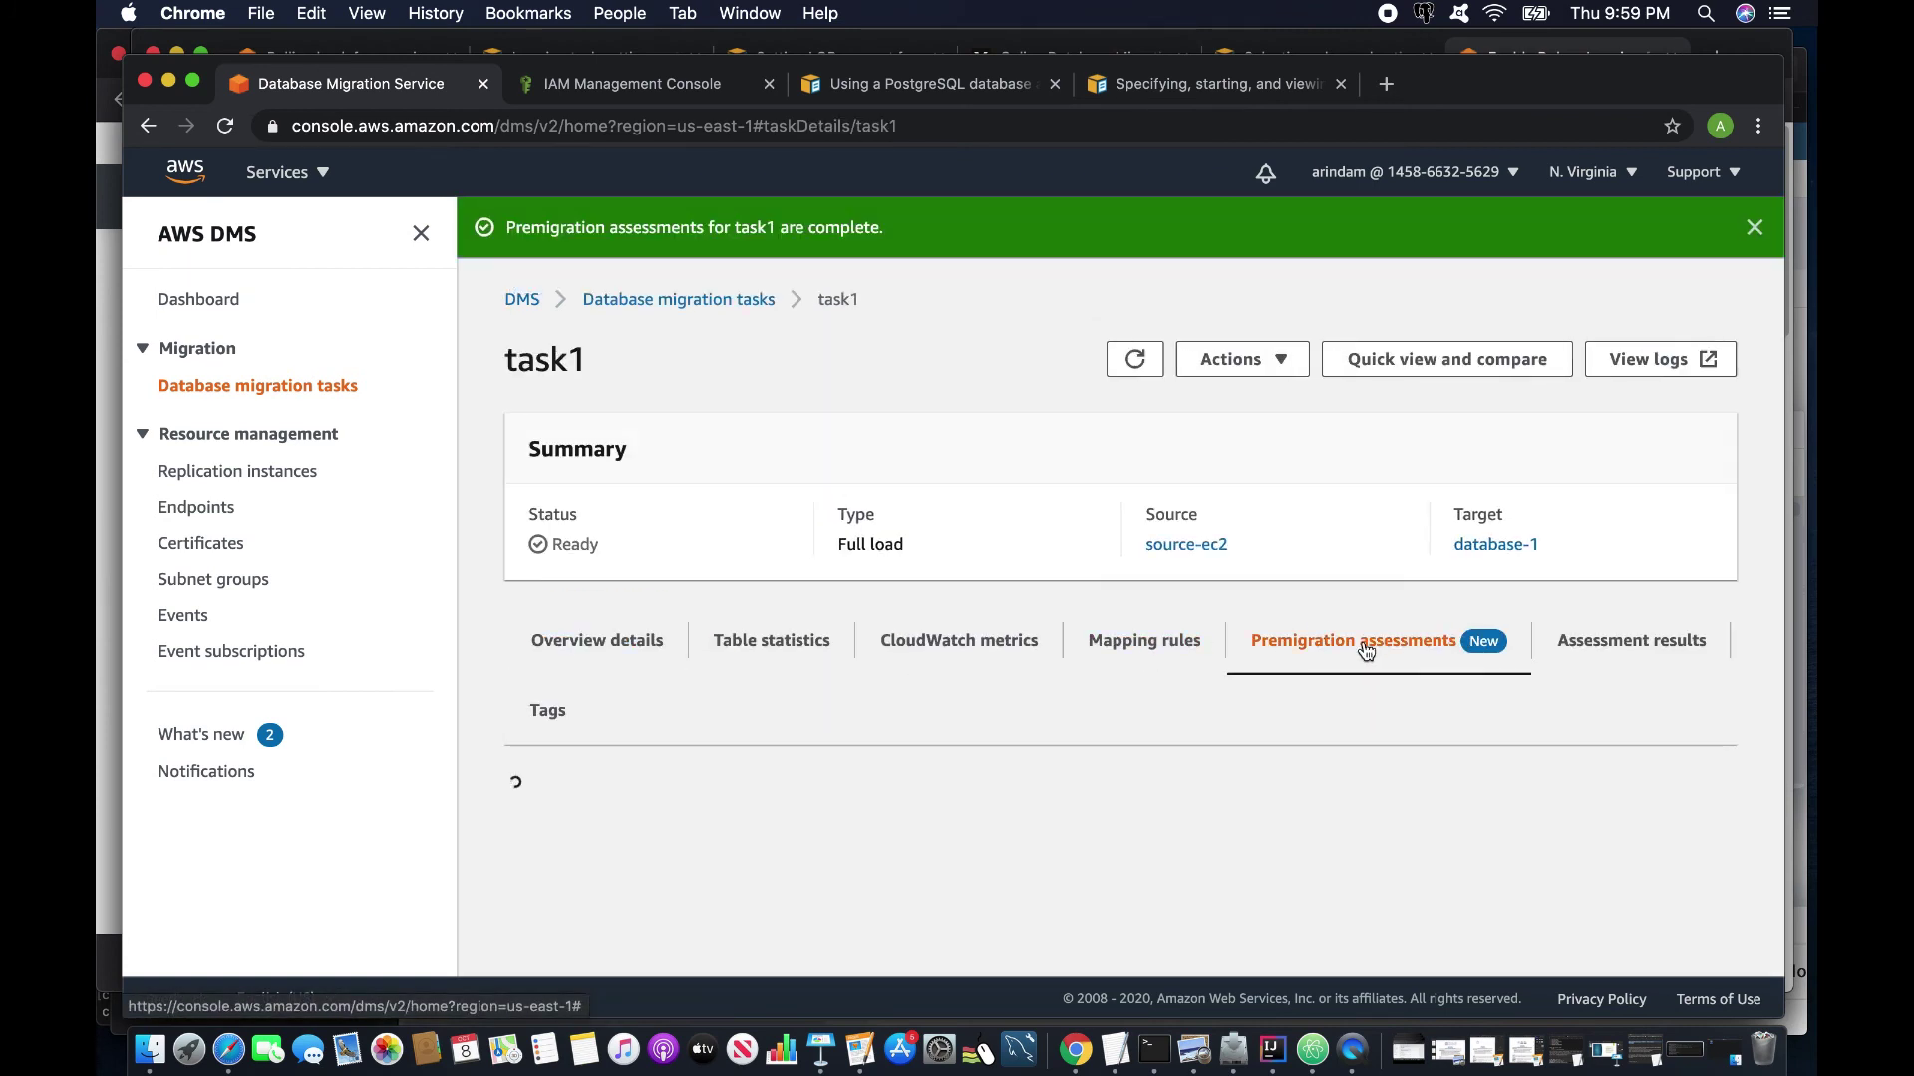
pyautogui.scroll(-3, 1014, 724)
pyautogui.scroll(-2, 1013, 717)
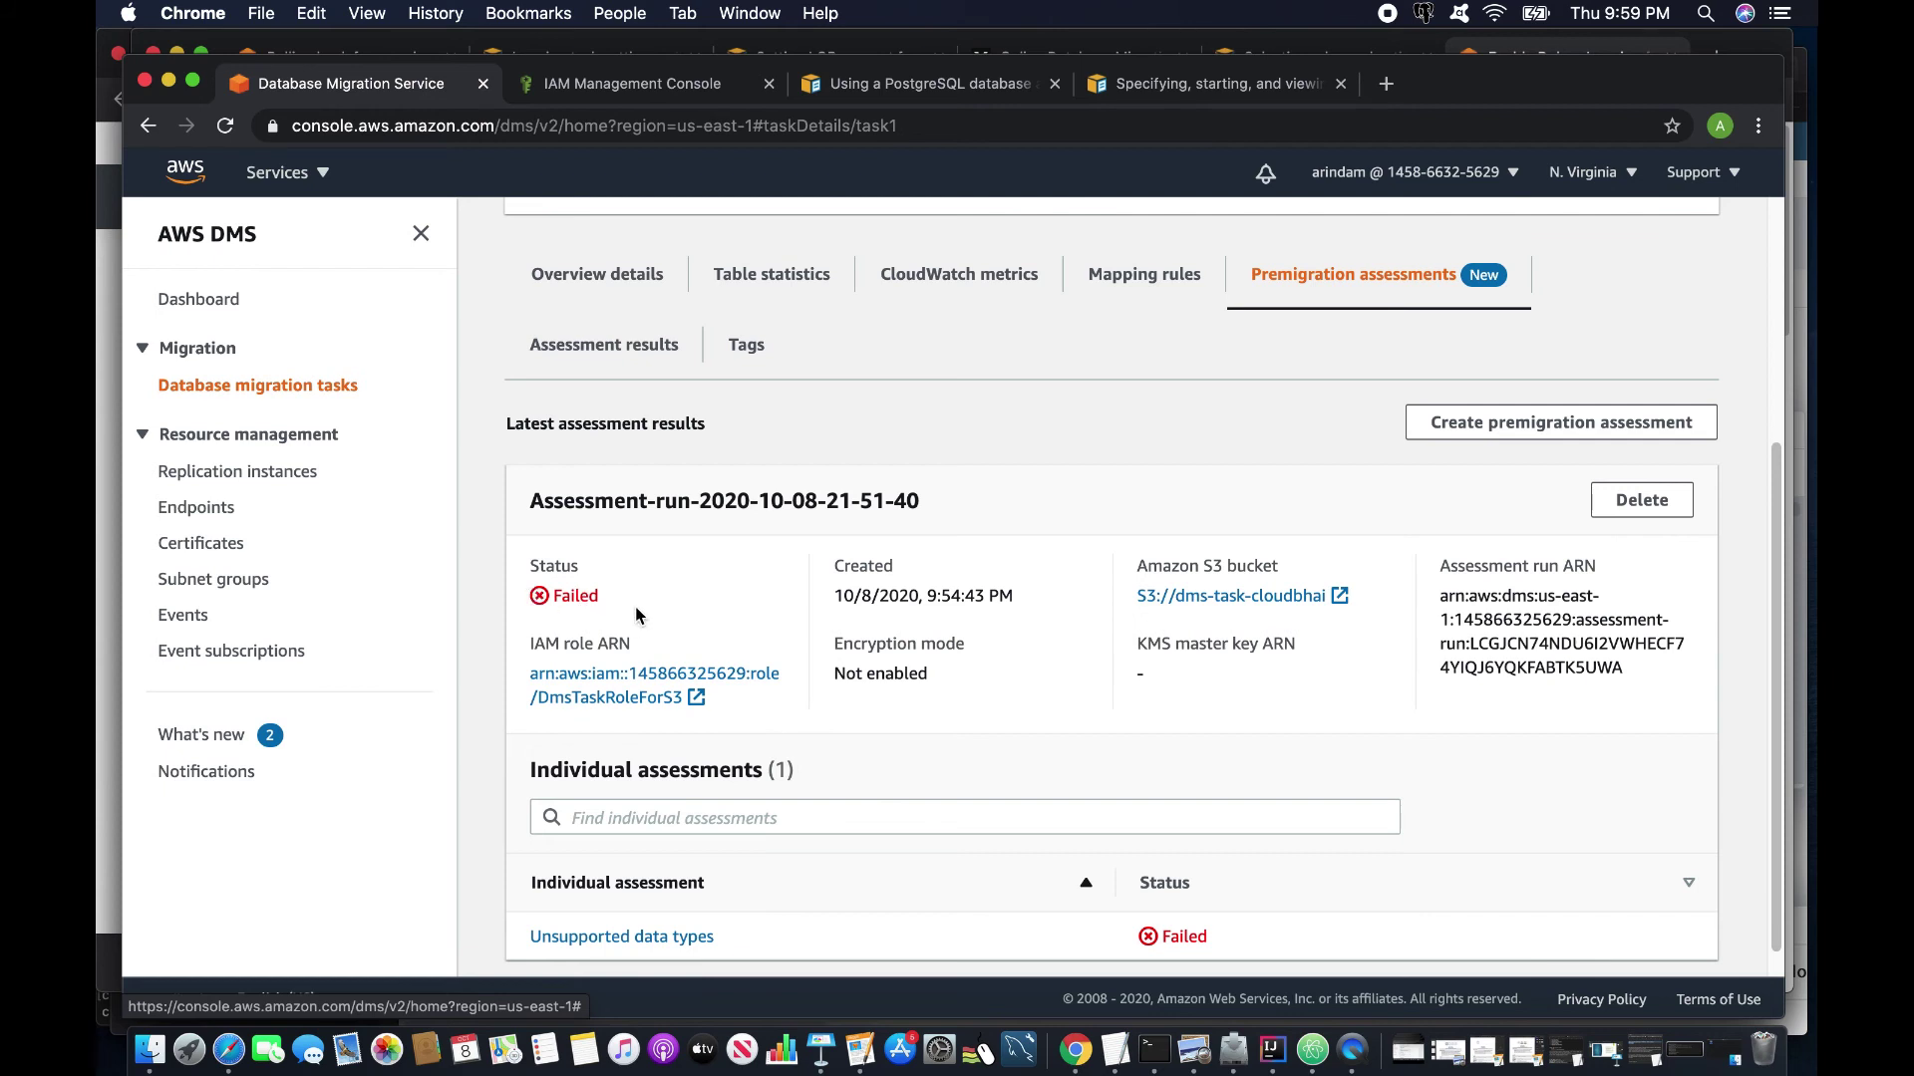
pyautogui.scroll(-1, 606, 819)
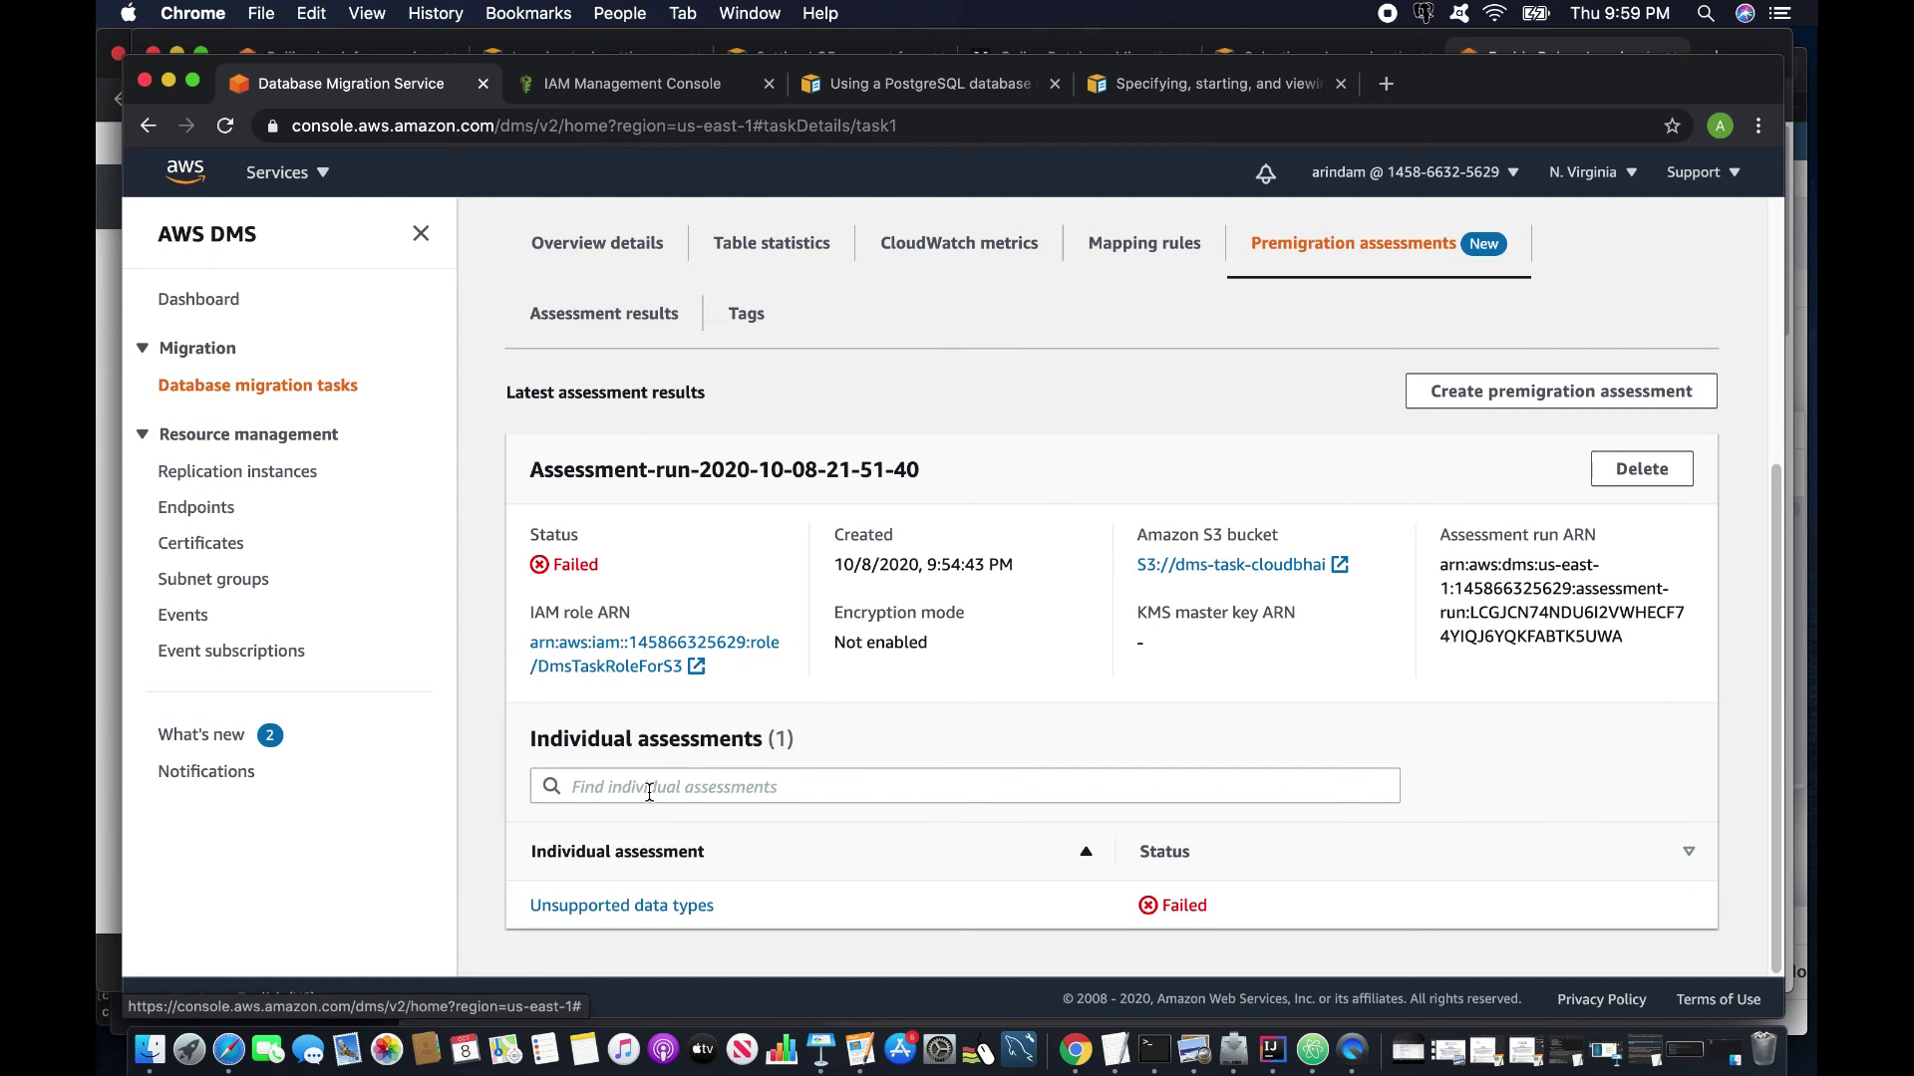
pyautogui.click(684, 907)
# Review the 62 warning tables, noting the temppath and tempcircle tables.
pyautogui.scroll(-1, 732, 807)
pyautogui.scroll(-5, 732, 803)
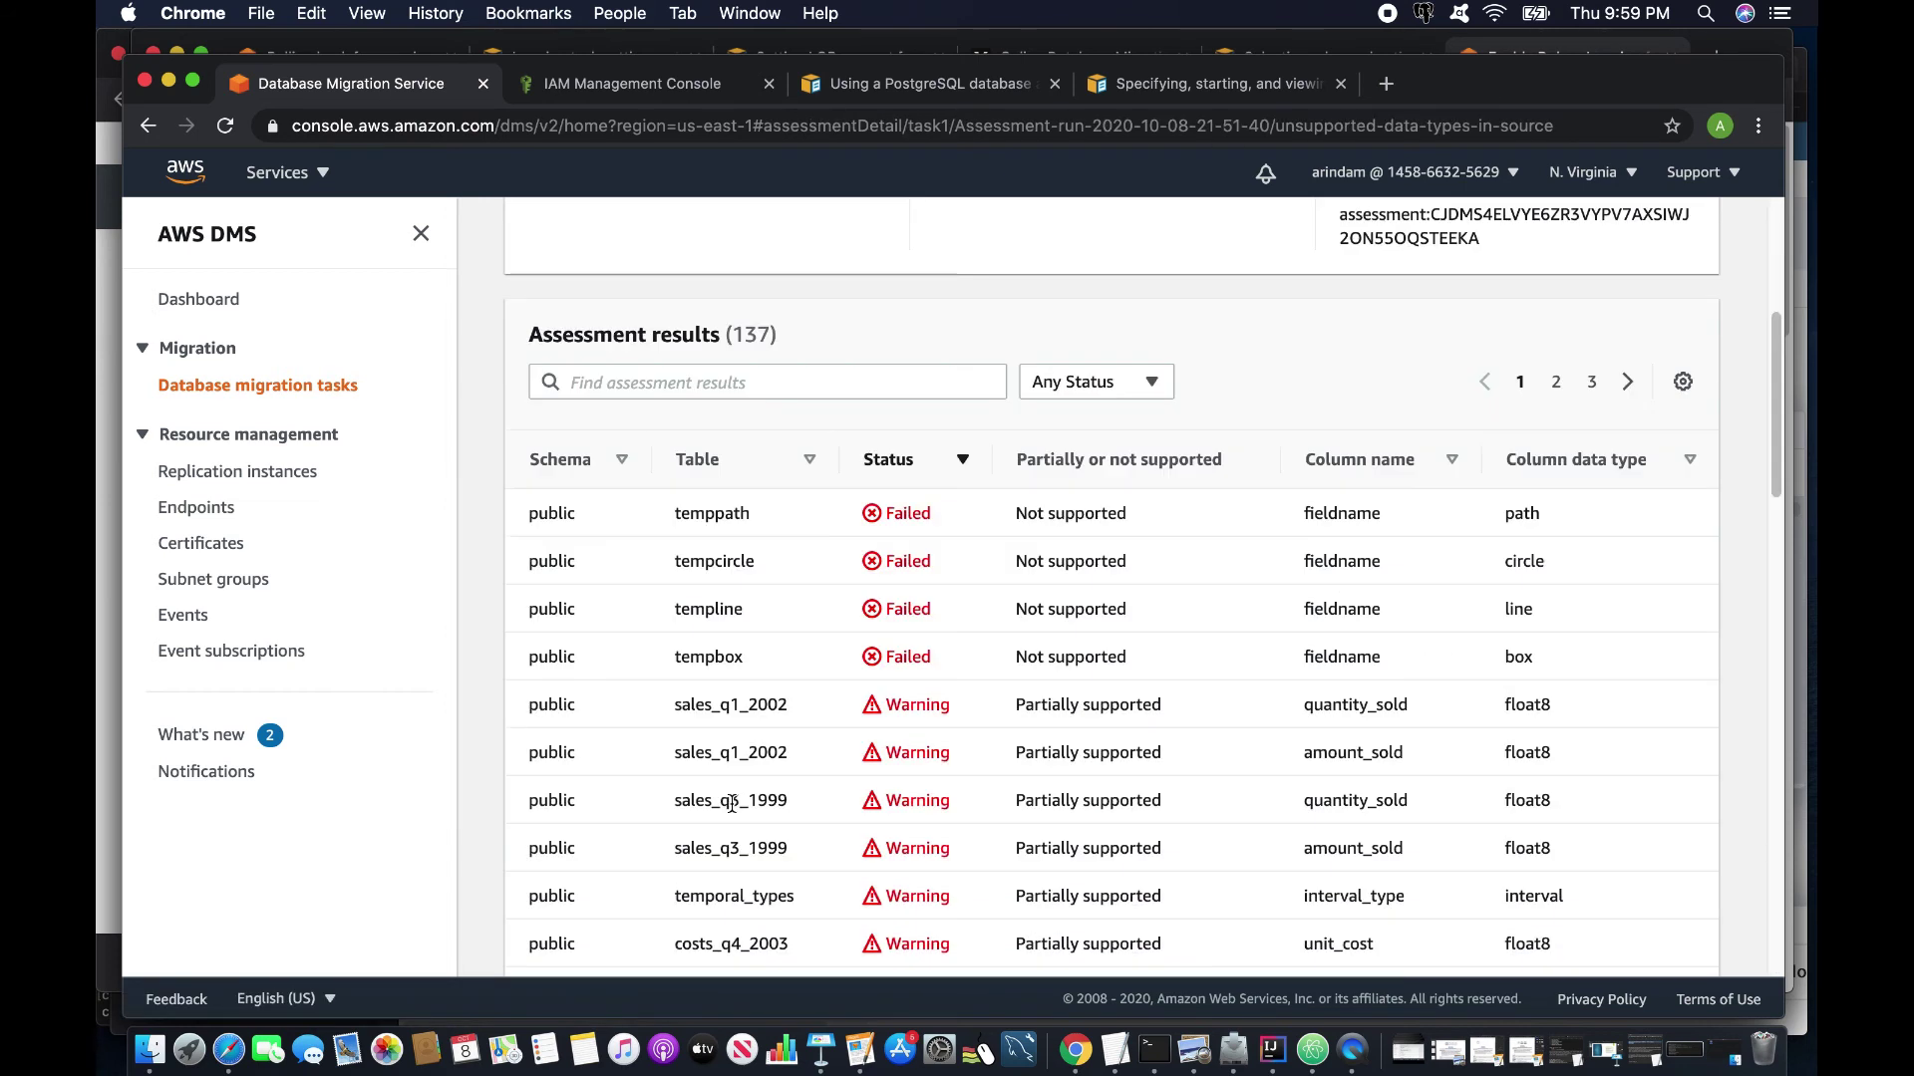
pyautogui.scroll(3, 732, 803)
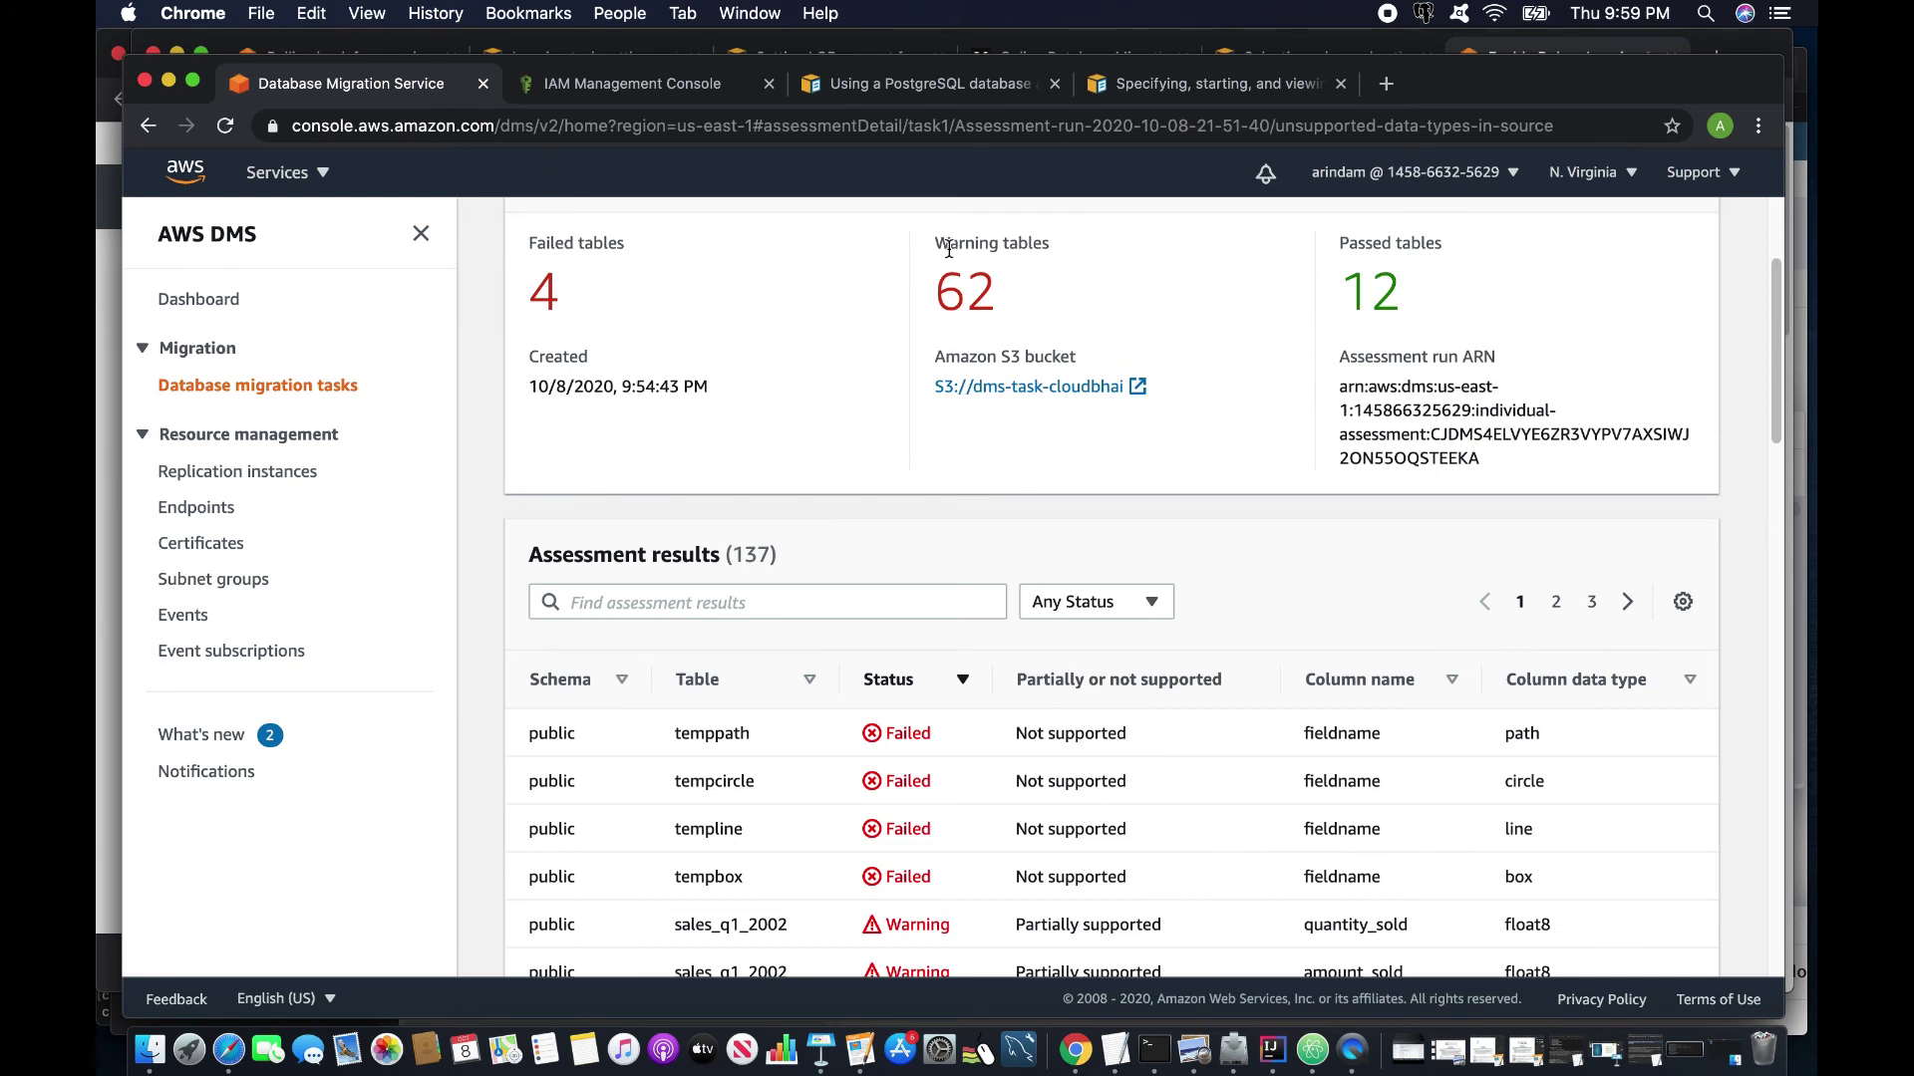
pyautogui.moveTo(948, 245); pyautogui.dragTo(1015, 320)
pyautogui.click(1427, 311)
pyautogui.scroll(-4, 995, 438)
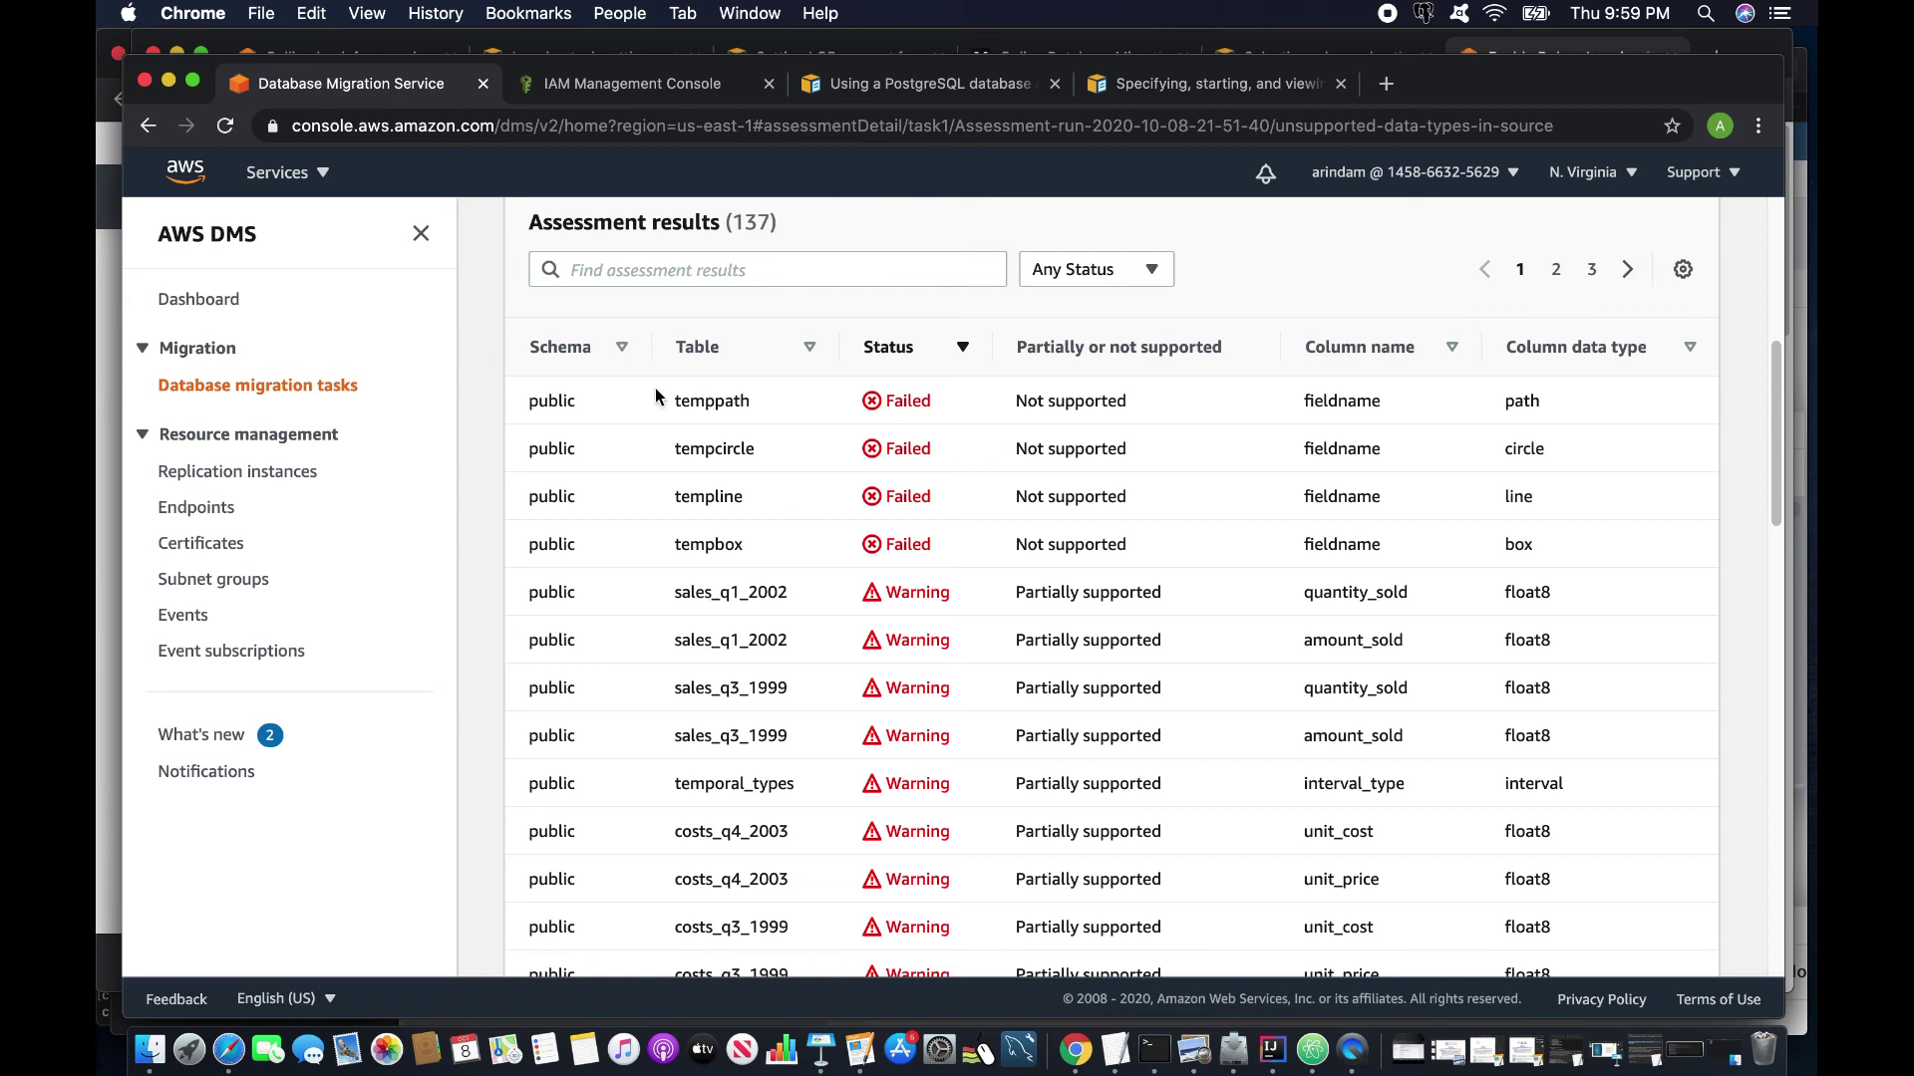
pyautogui.moveTo(672, 401); pyautogui.dragTo(761, 404)
pyautogui.moveTo(665, 451); pyautogui.dragTo(803, 454)
pyautogui.click(668, 499)
# Inspect the tempbox and sales_q1_2002 rows, noting the Partially supported interval_type column.
pyautogui.moveTo(530, 546); pyautogui.dragTo(766, 564)
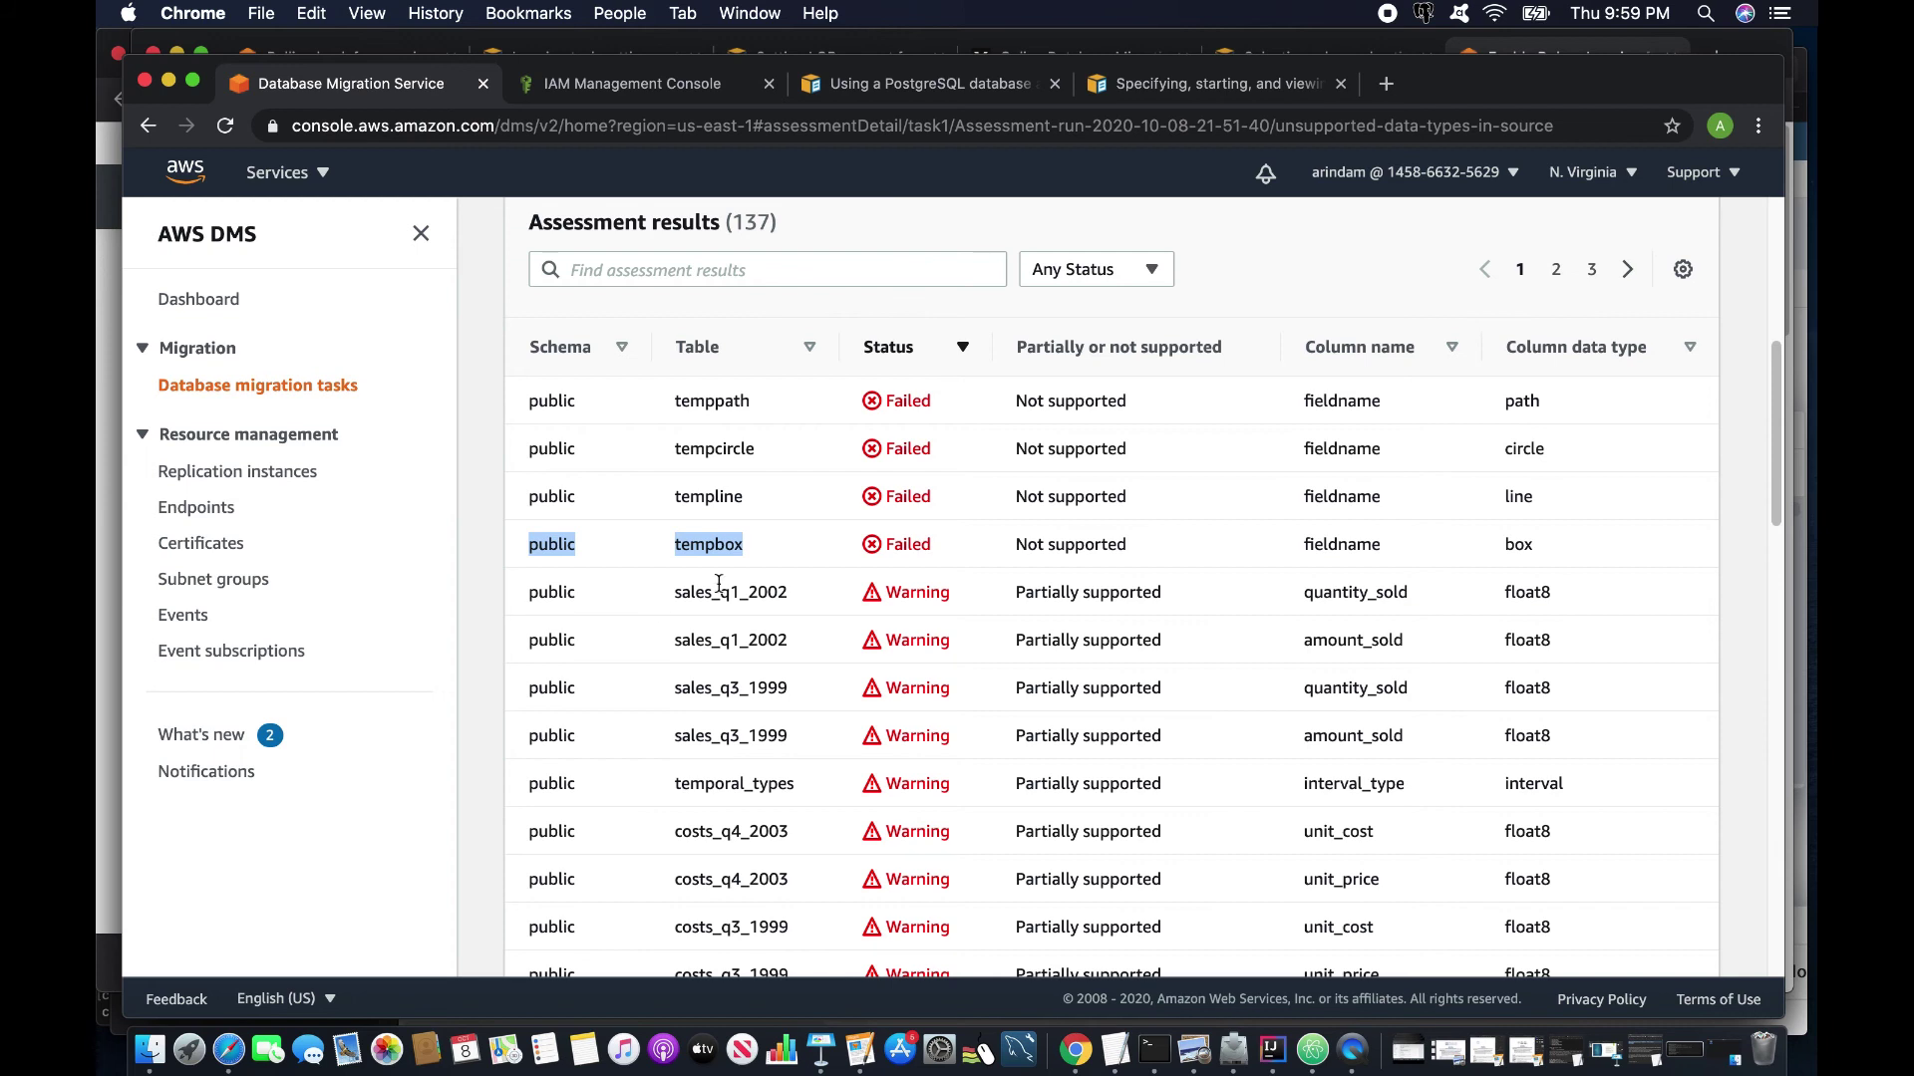
pyautogui.moveTo(675, 594); pyautogui.dragTo(821, 594)
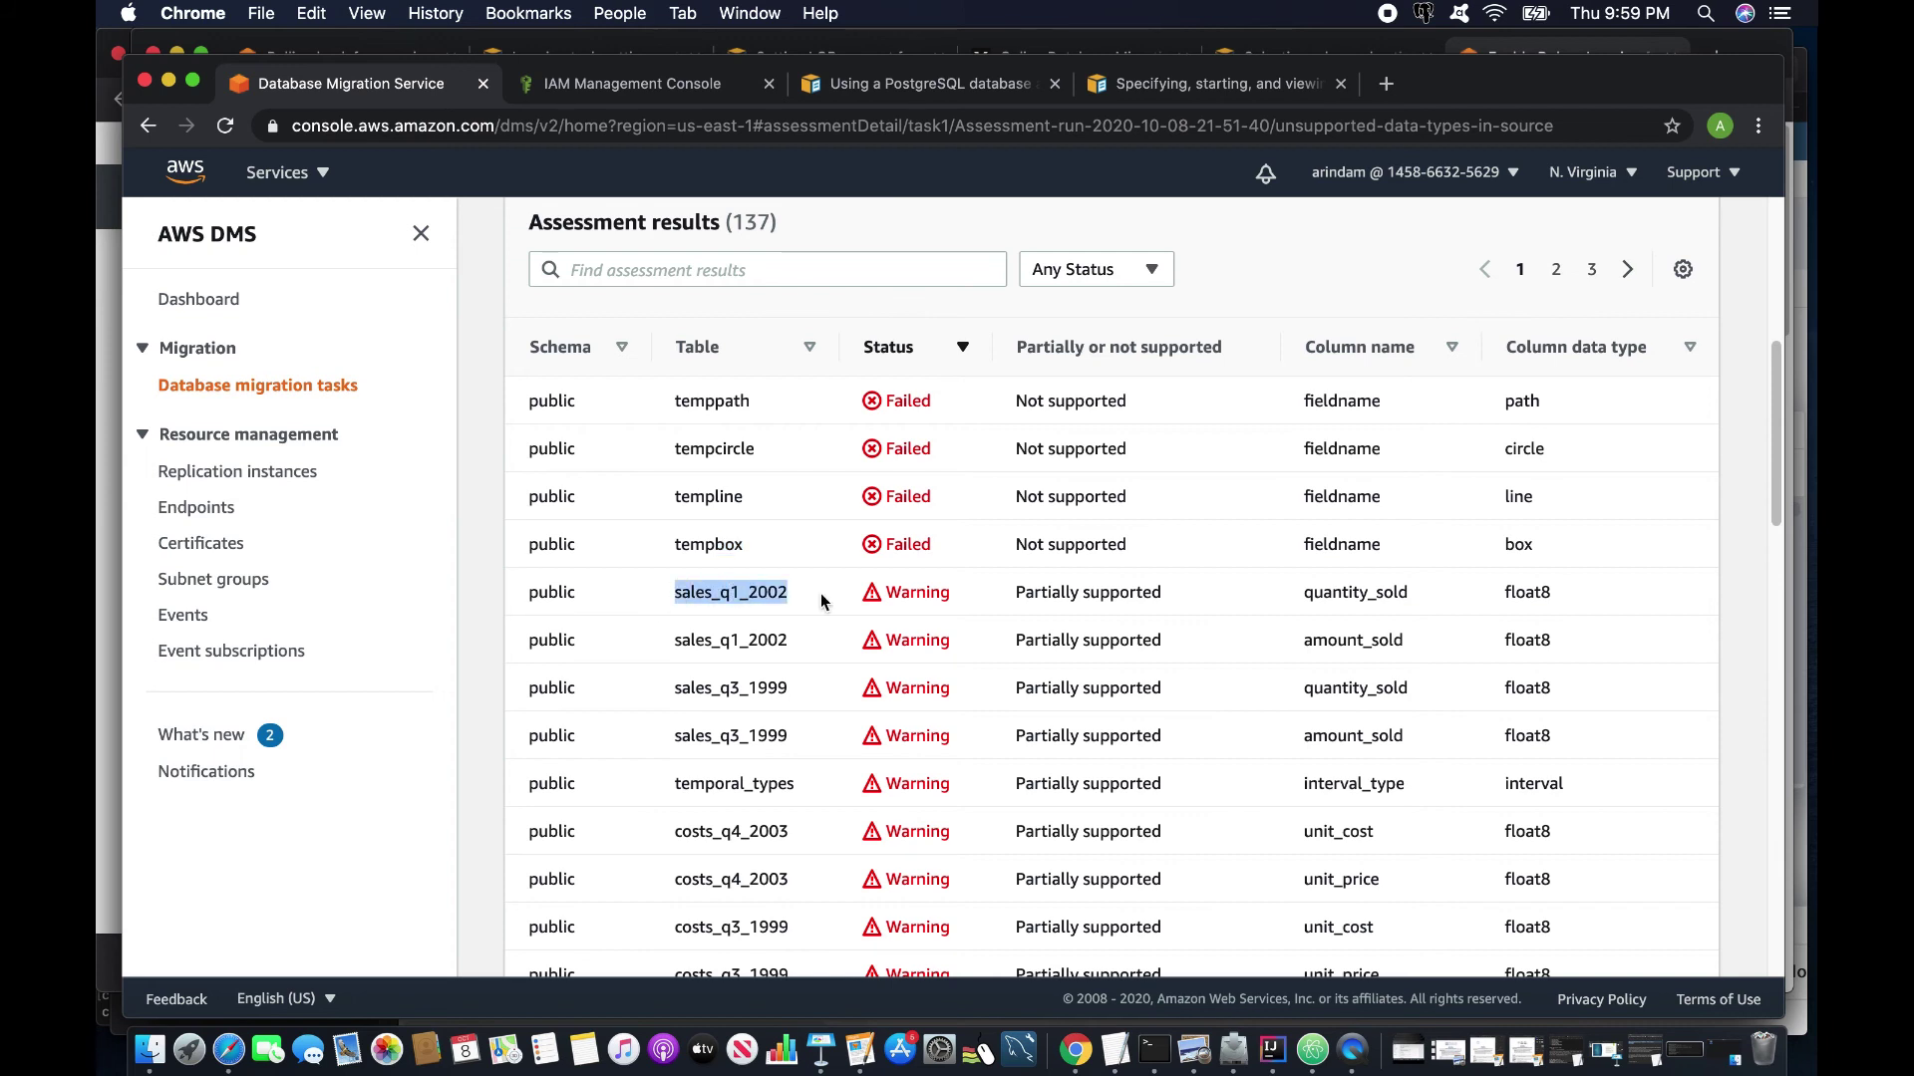
pyautogui.moveTo(1014, 594); pyautogui.dragTo(1552, 595)
pyautogui.scroll(-1, 1002, 616)
pyautogui.scroll(-2, 1002, 616)
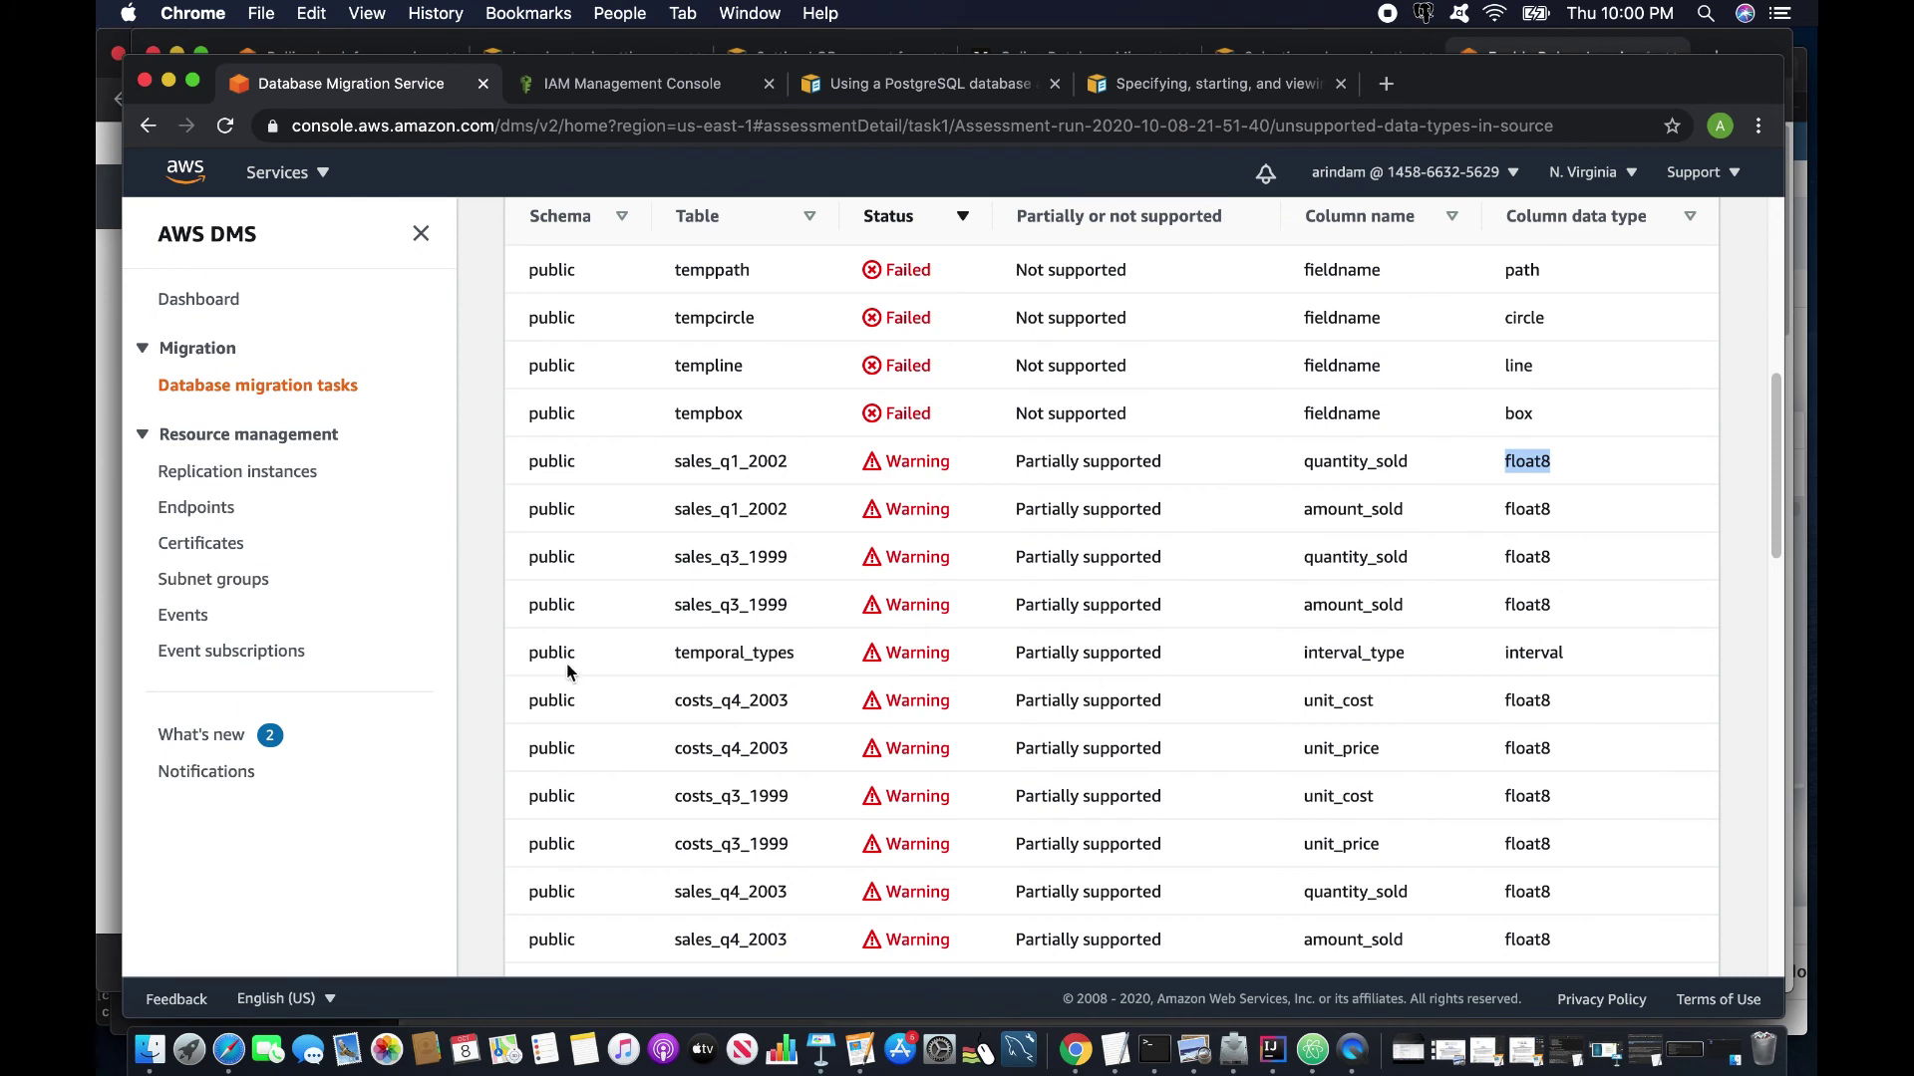
pyautogui.moveTo(1300, 654); pyautogui.dragTo(1585, 660)
pyautogui.scroll(-1, 1416, 654)
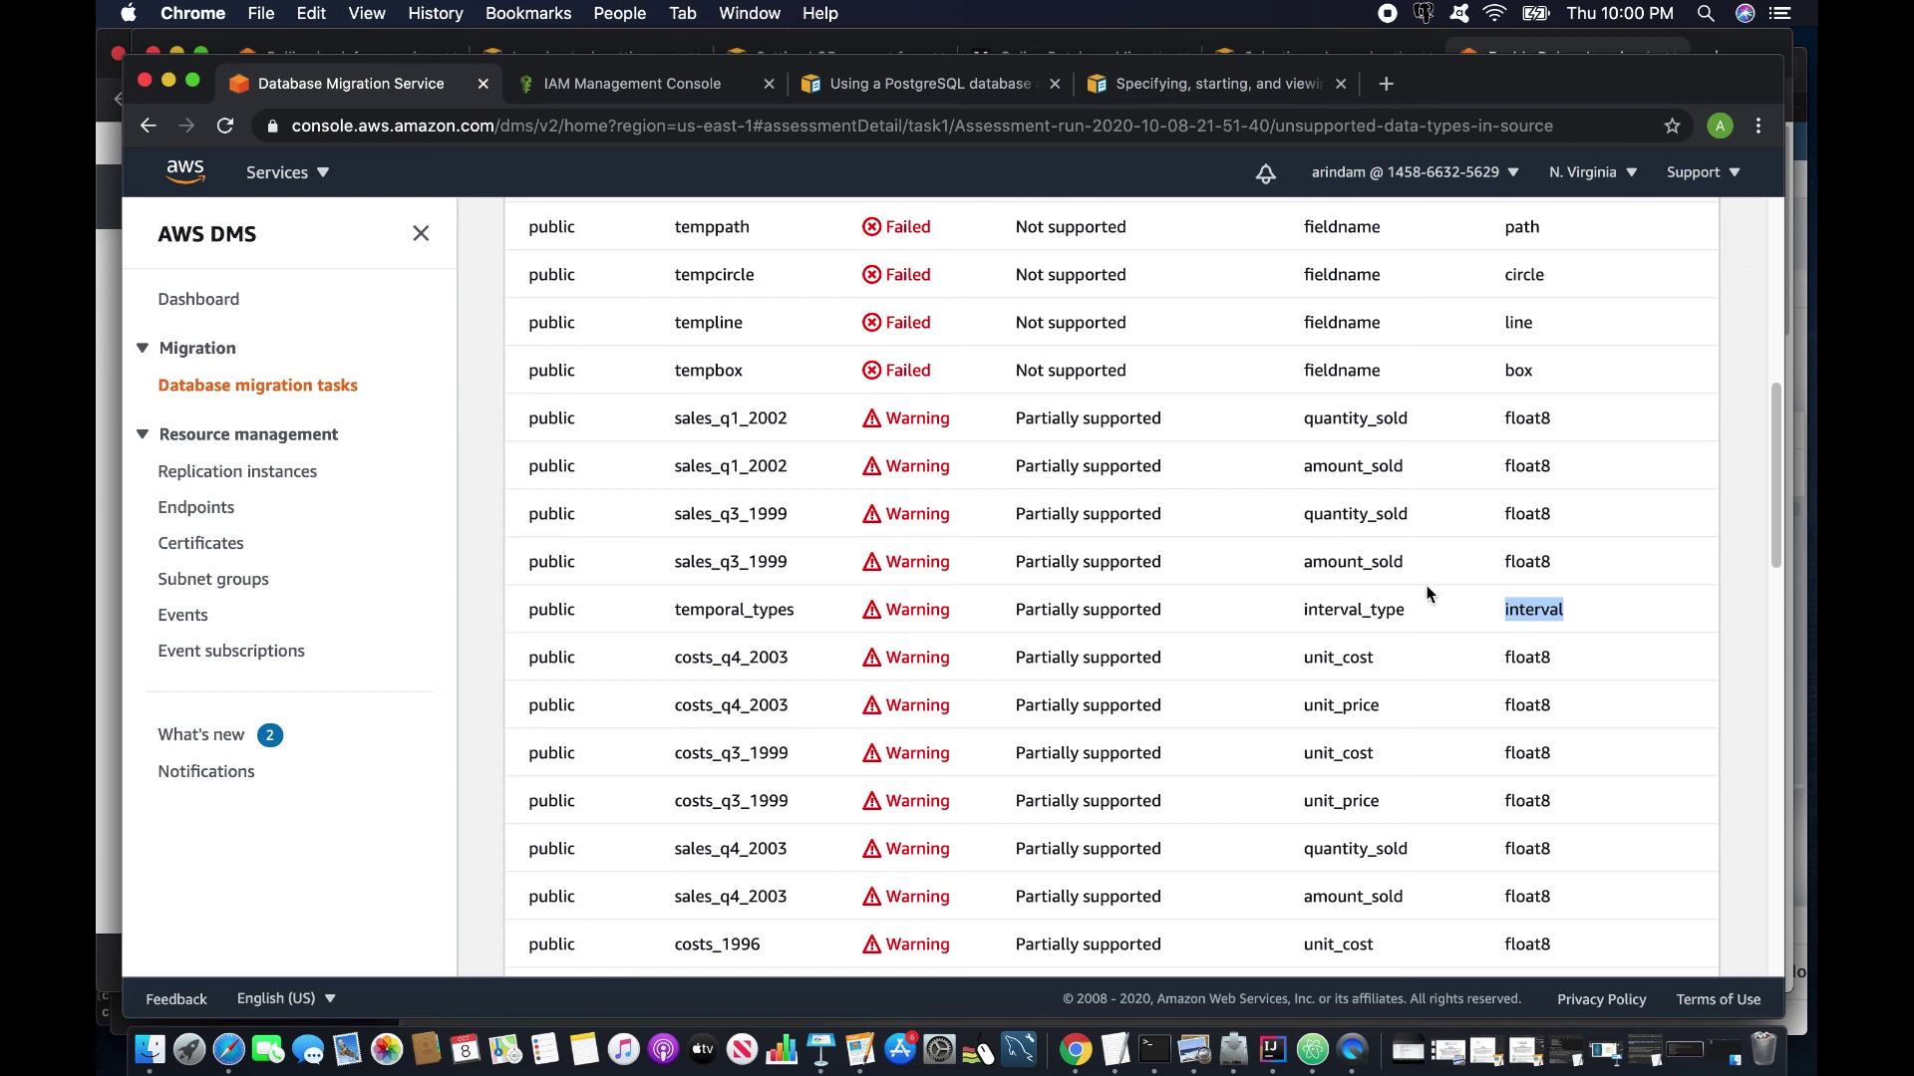
pyautogui.scroll(-3, 1080, 685)
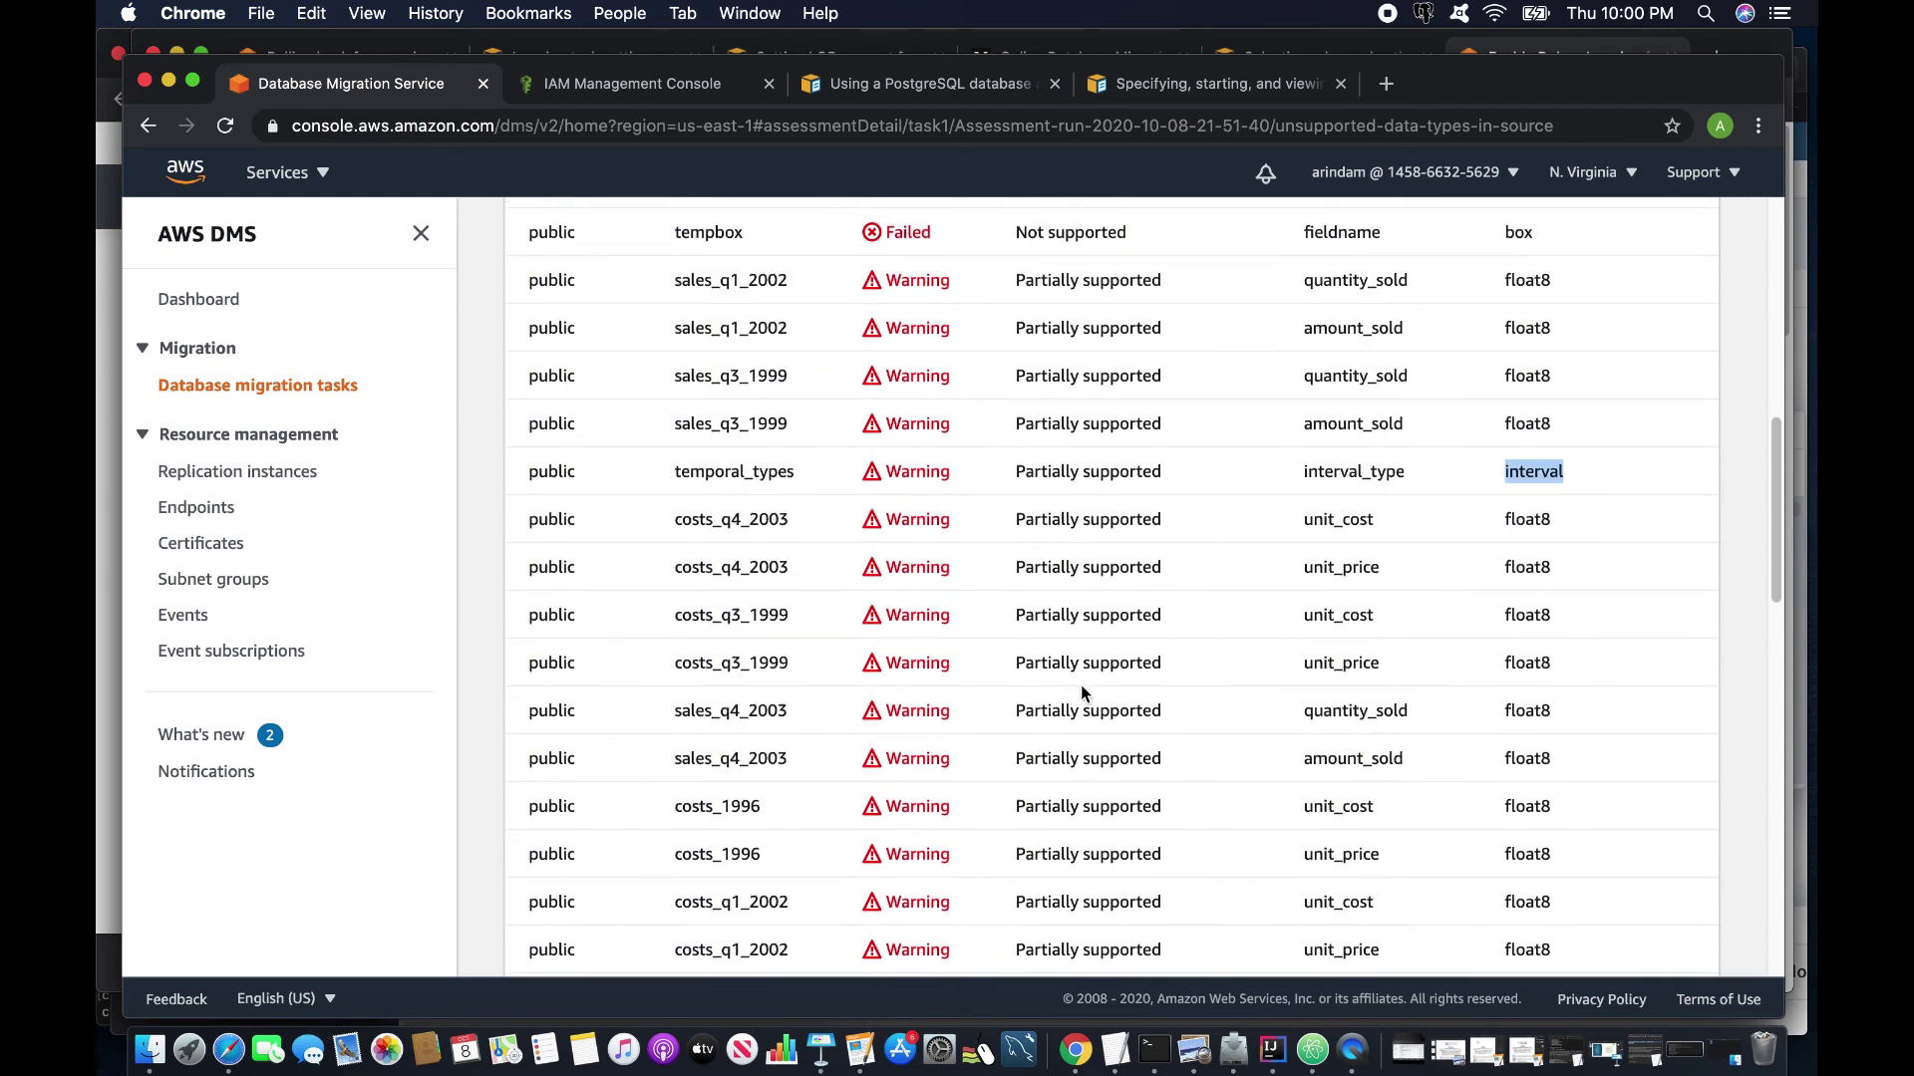
pyautogui.scroll(-6, 1450, 684)
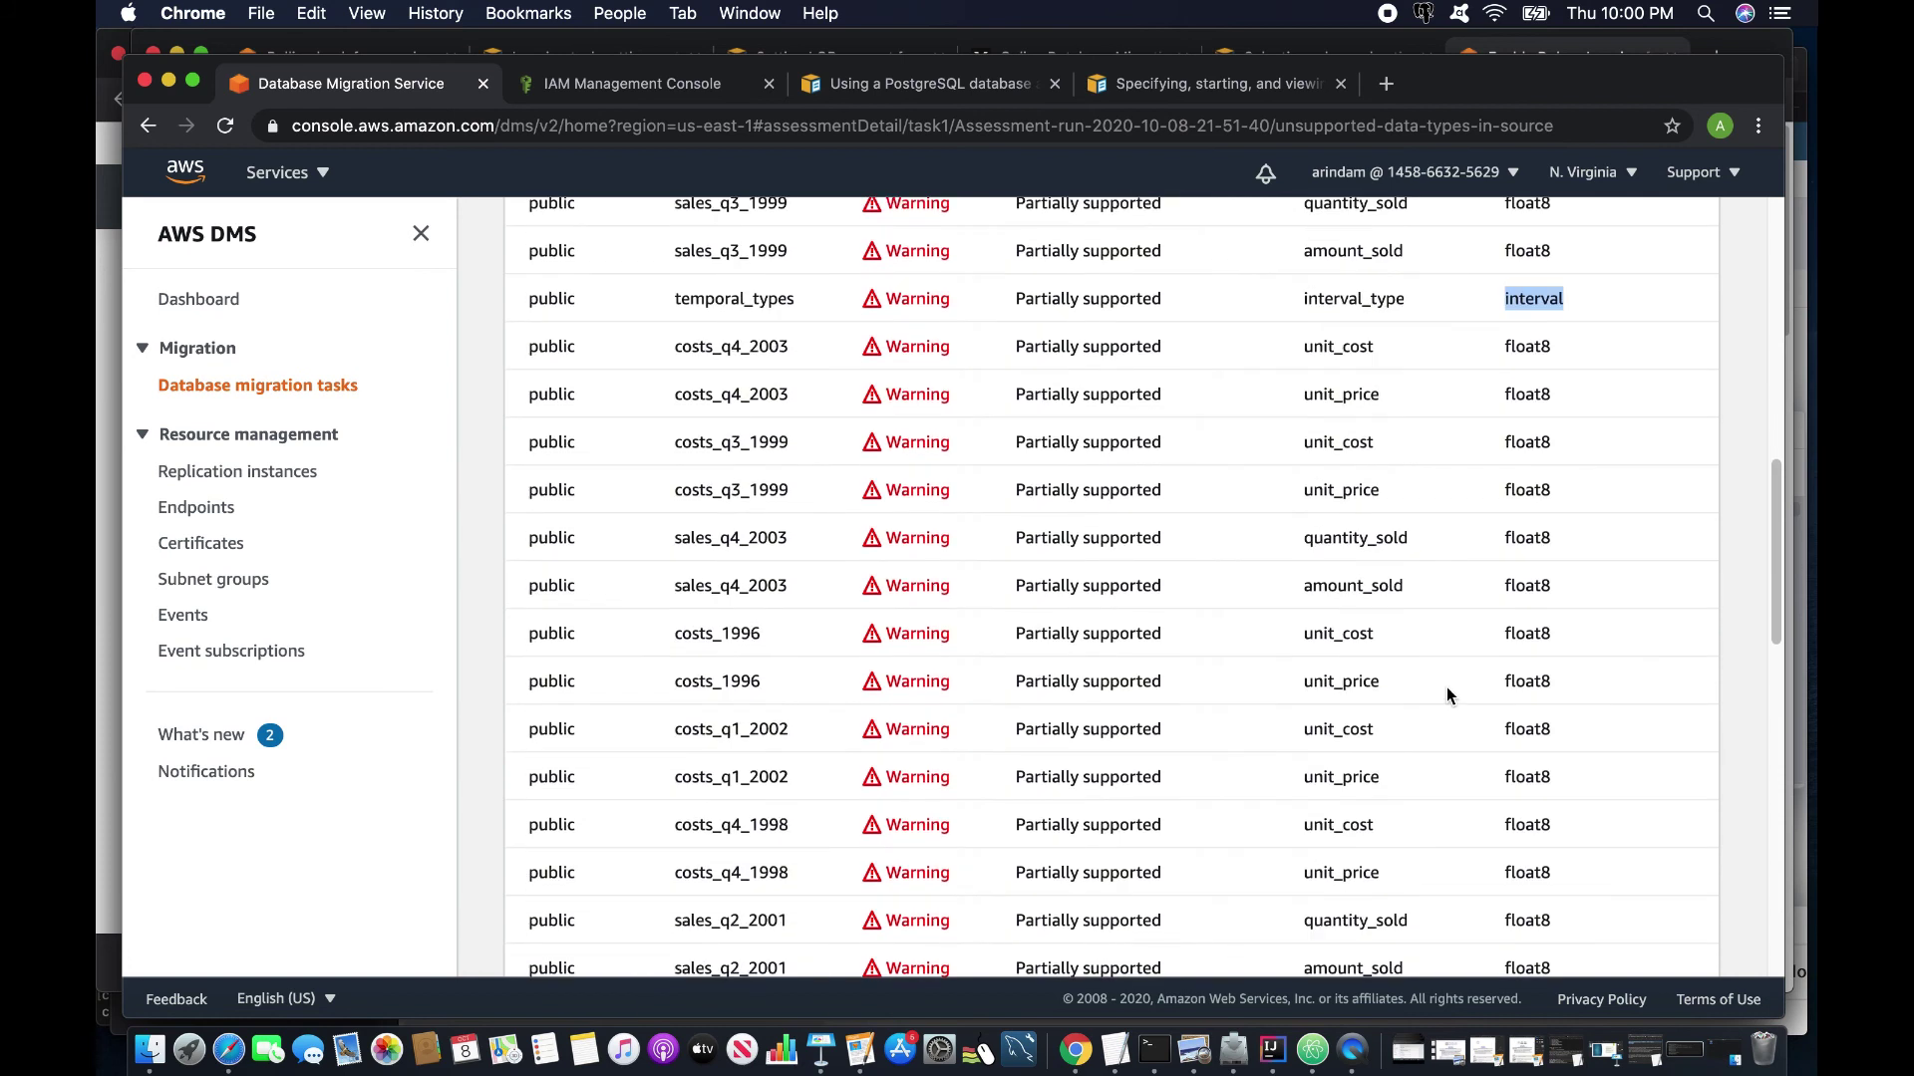
# Review results pages 2 and 3 down to the Passed tables, then return to the task list.
pyautogui.press('Home')
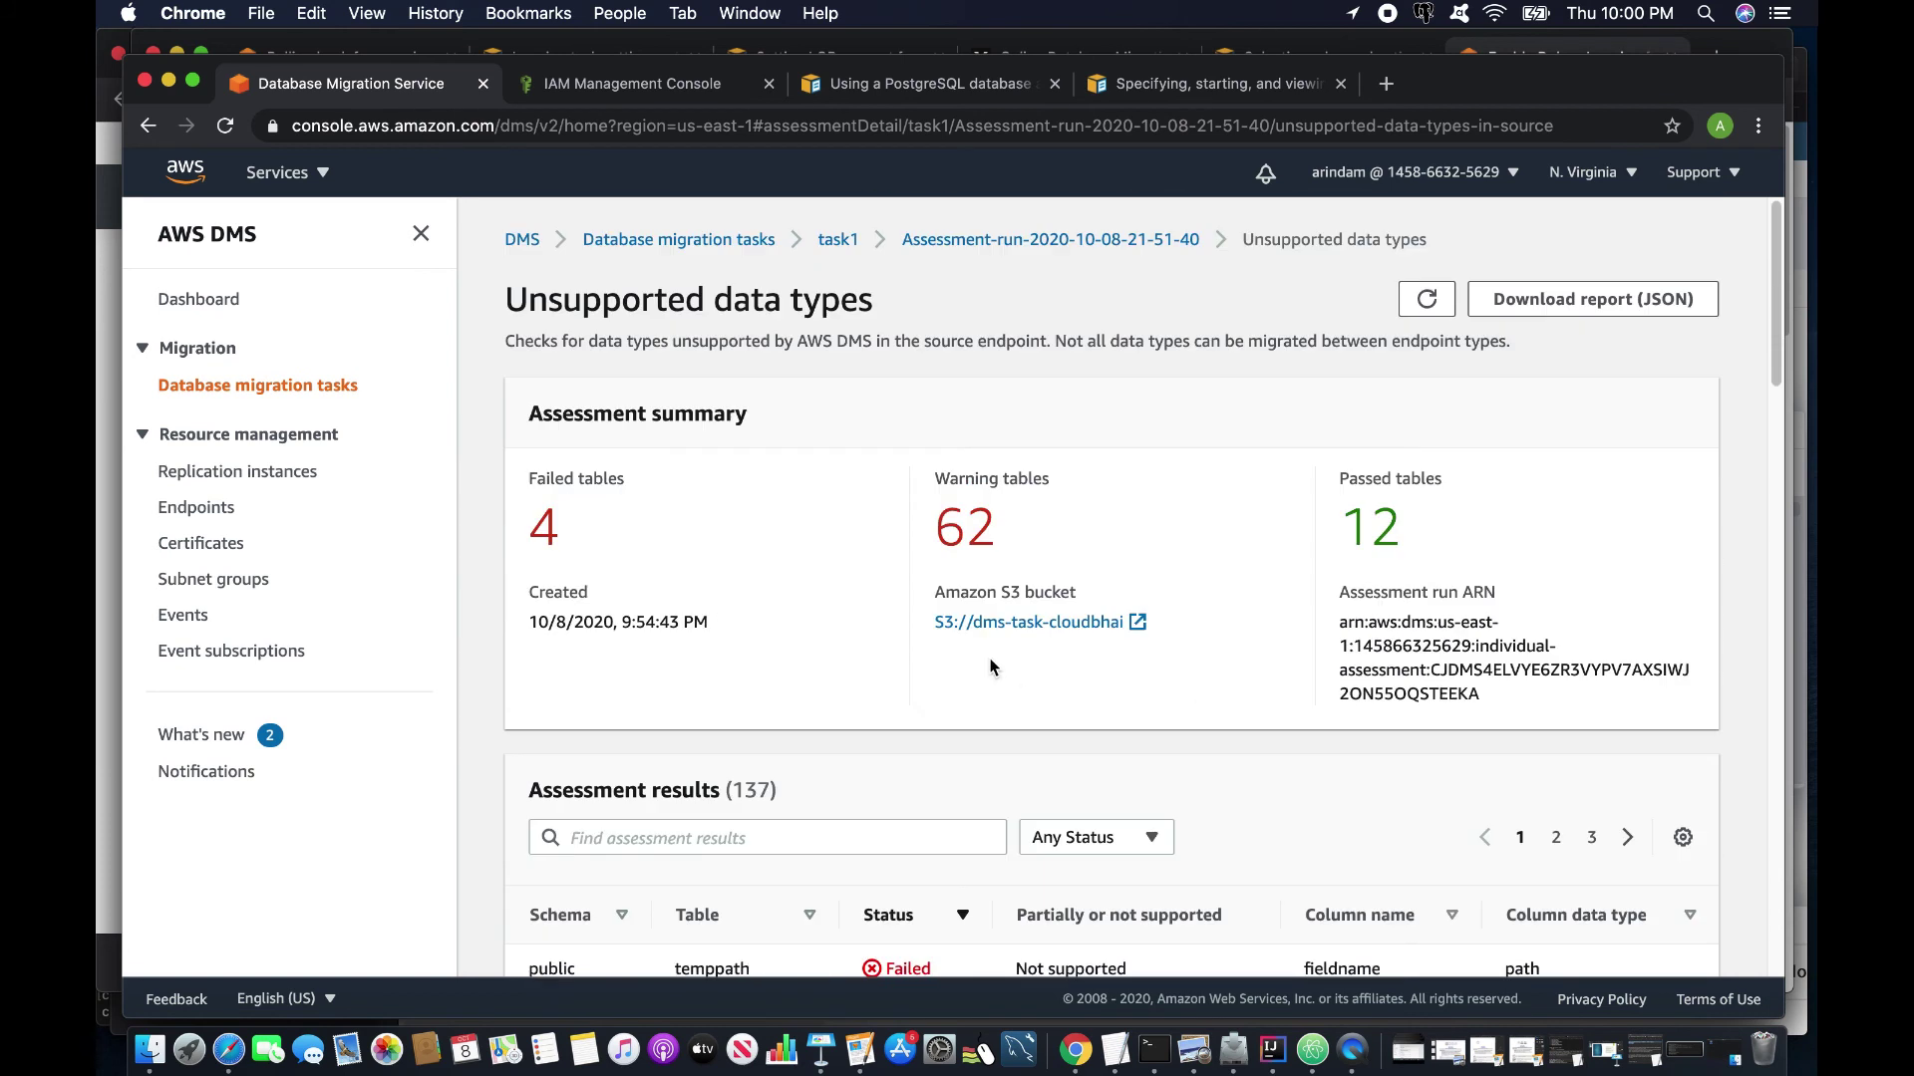
pyautogui.scroll(-3, 1174, 767)
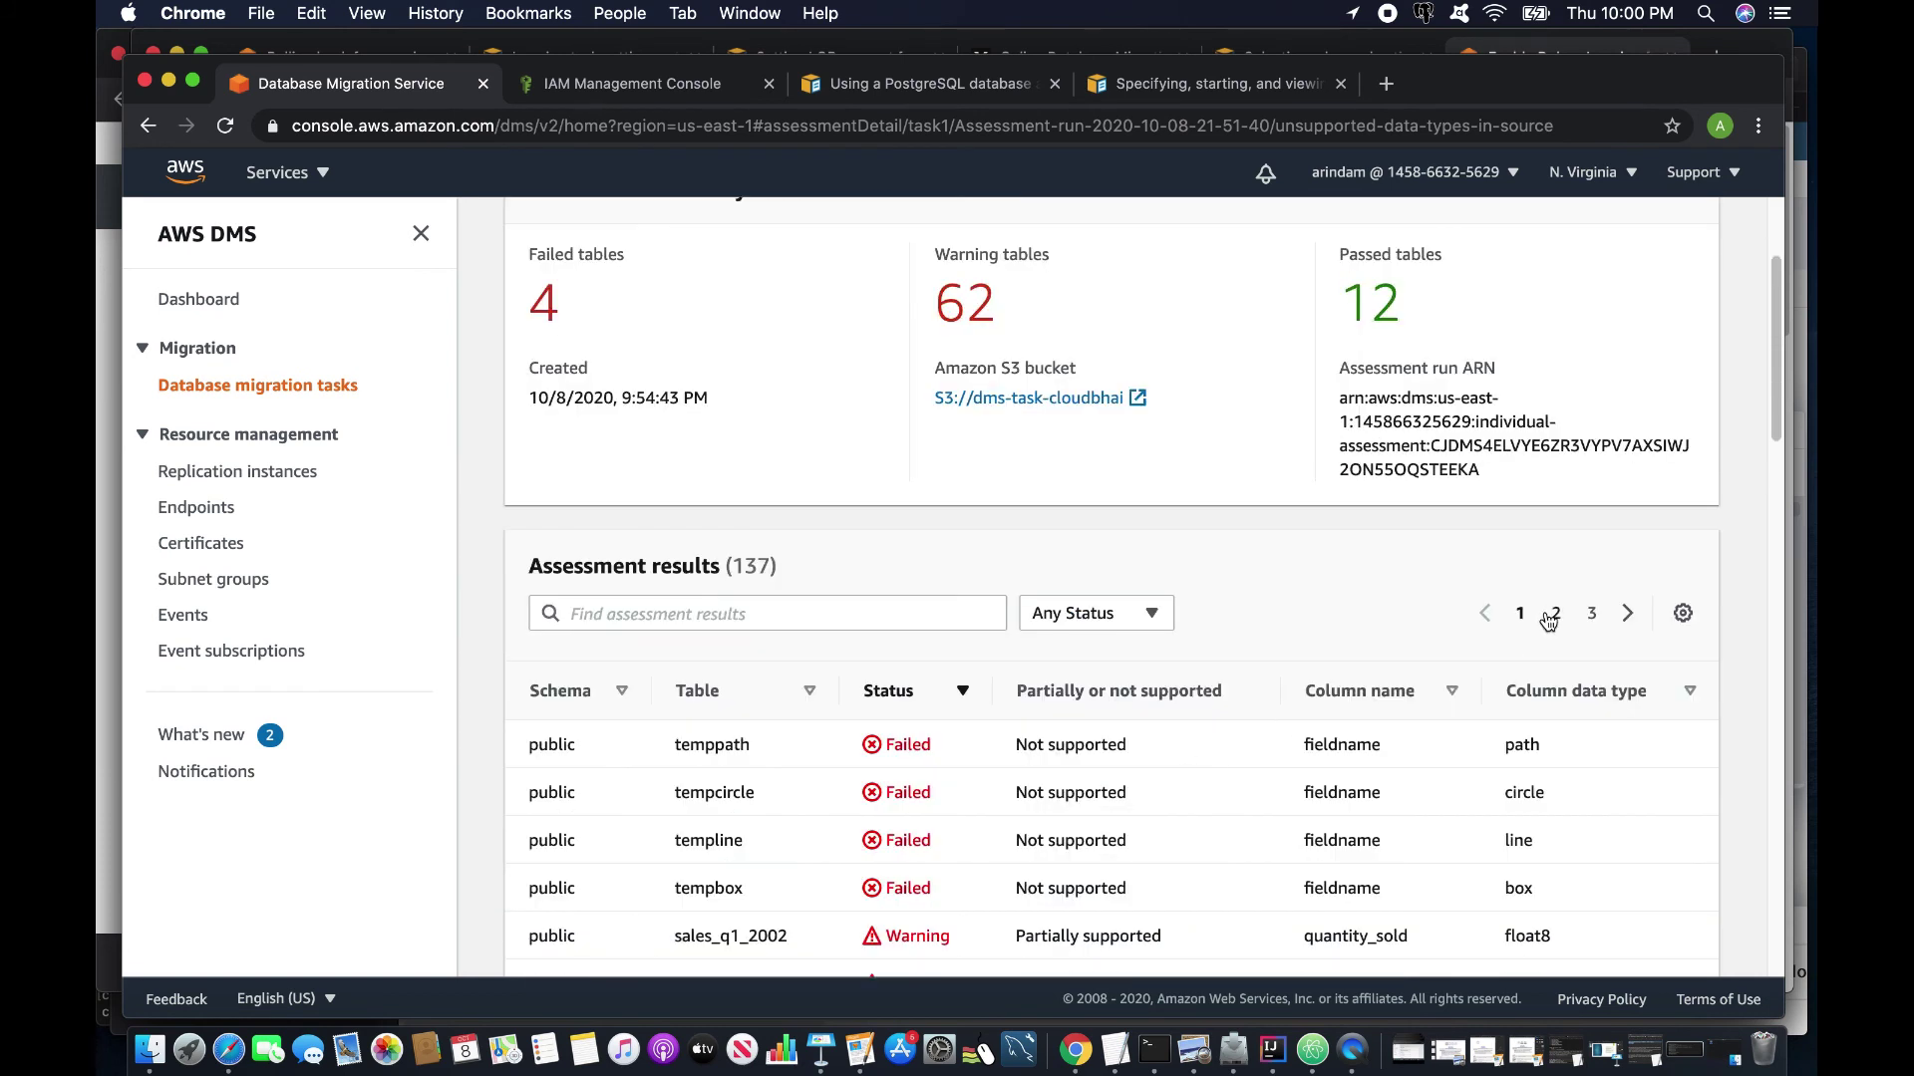
pyautogui.click(1552, 614)
pyautogui.scroll(-10, 1310, 723)
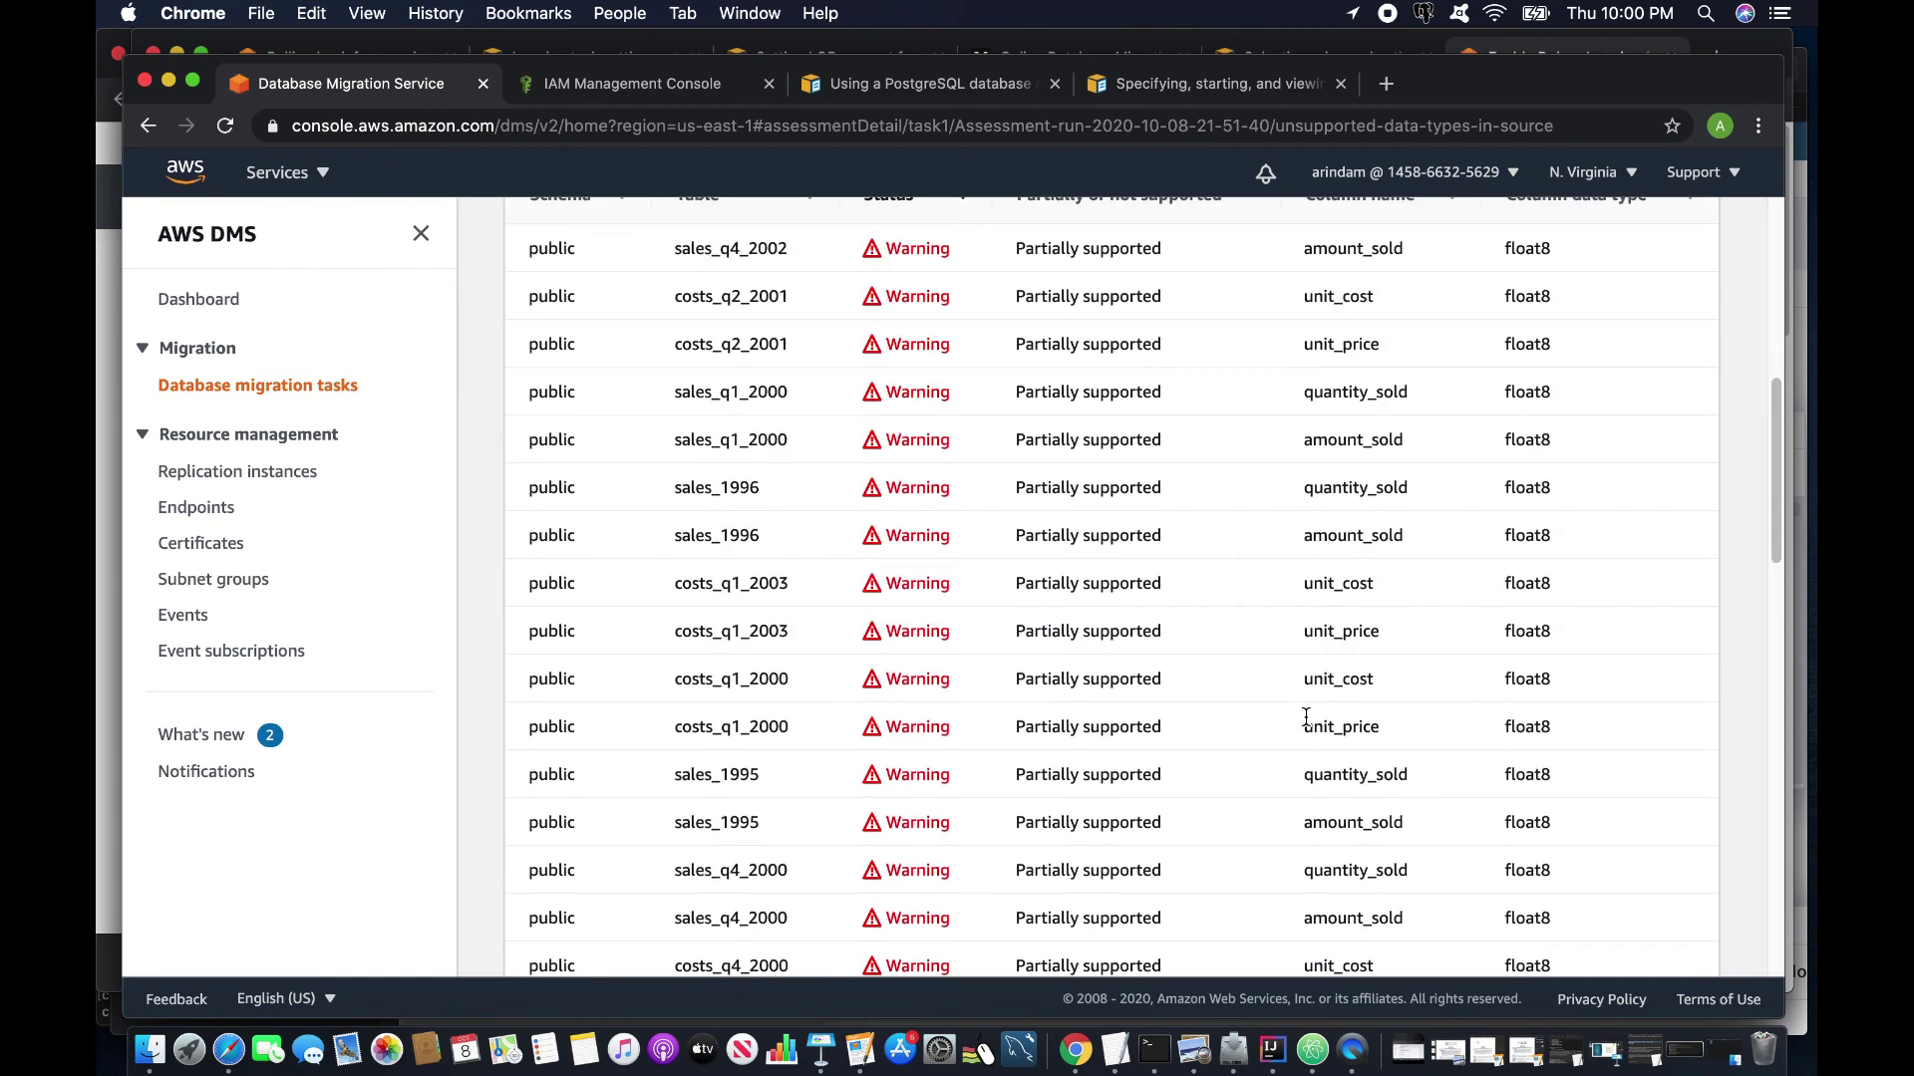
pyautogui.scroll(5, 1306, 716)
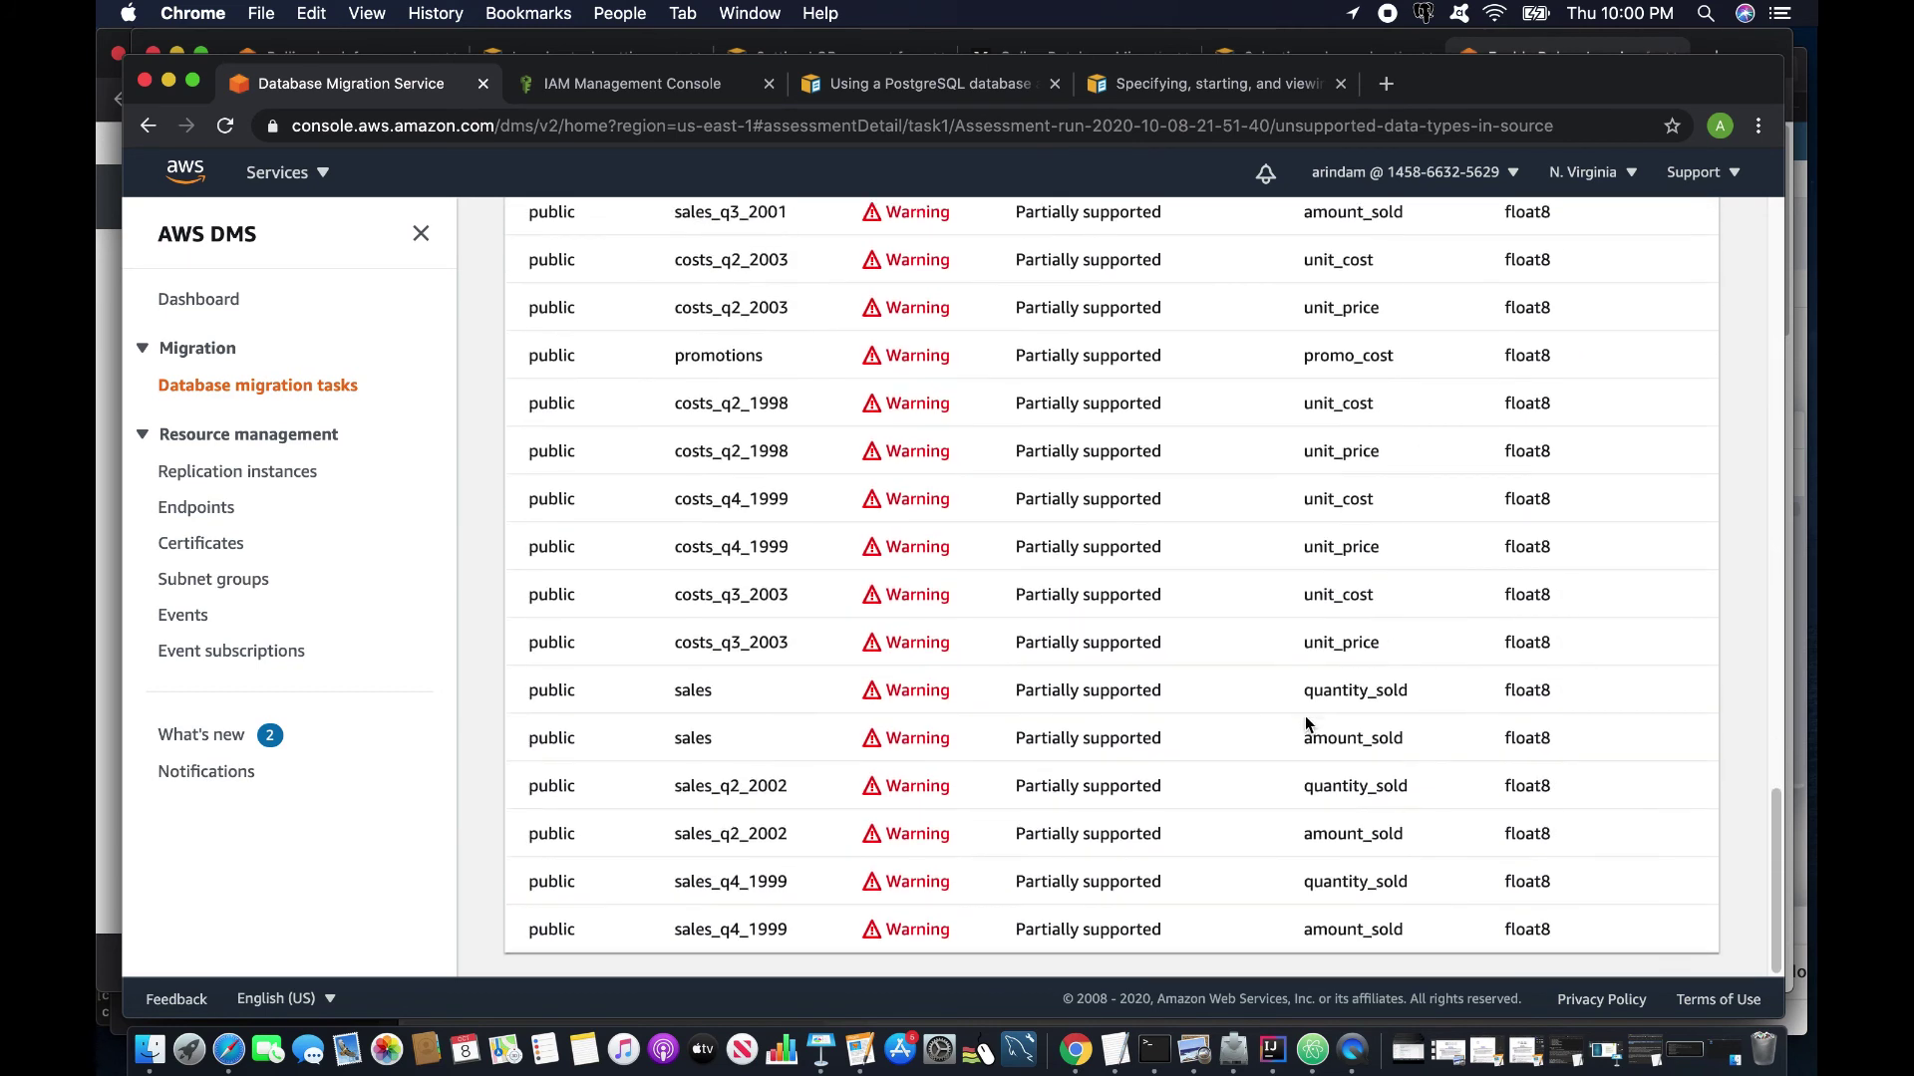
pyautogui.scroll(10, 1305, 716)
pyautogui.scroll(-1, 1305, 723)
pyautogui.click(1590, 803)
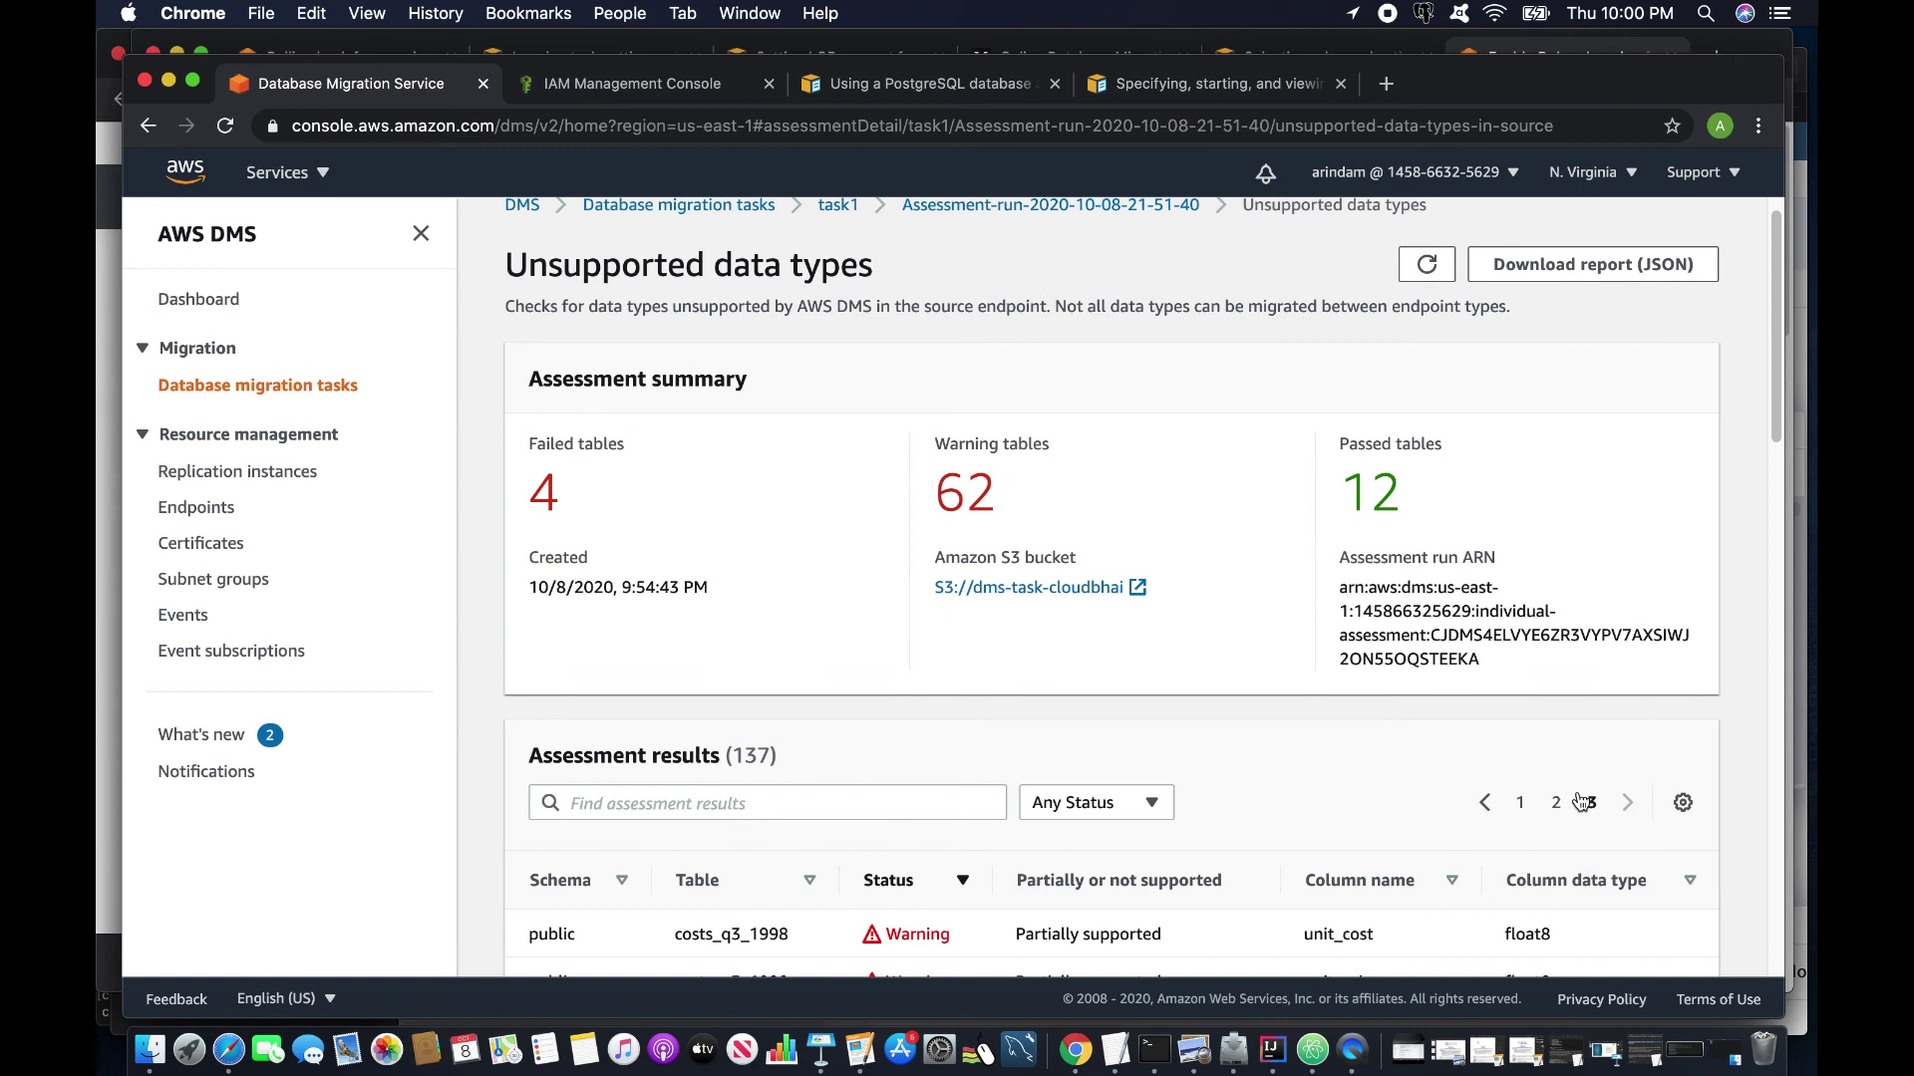
pyautogui.scroll(-5, 1405, 781)
pyautogui.scroll(-10, 1407, 780)
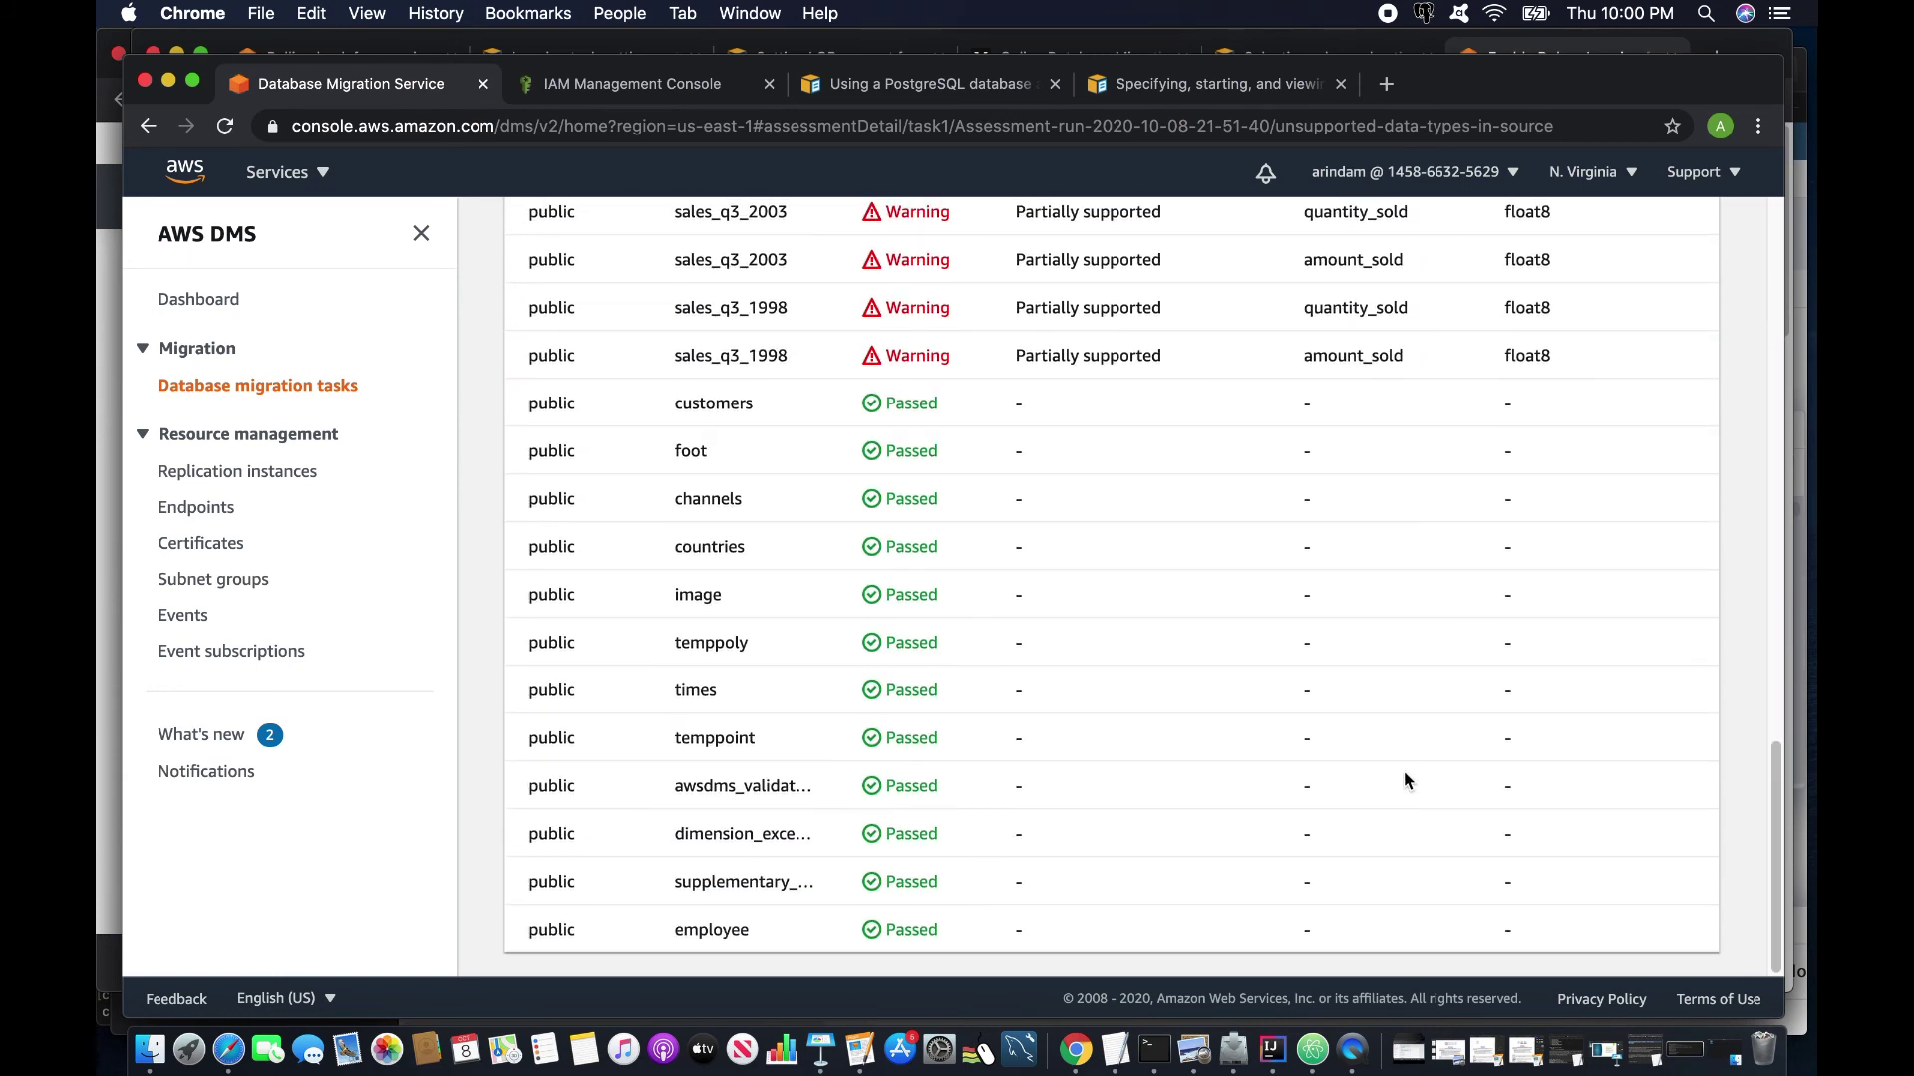
pyautogui.click(219, 386)
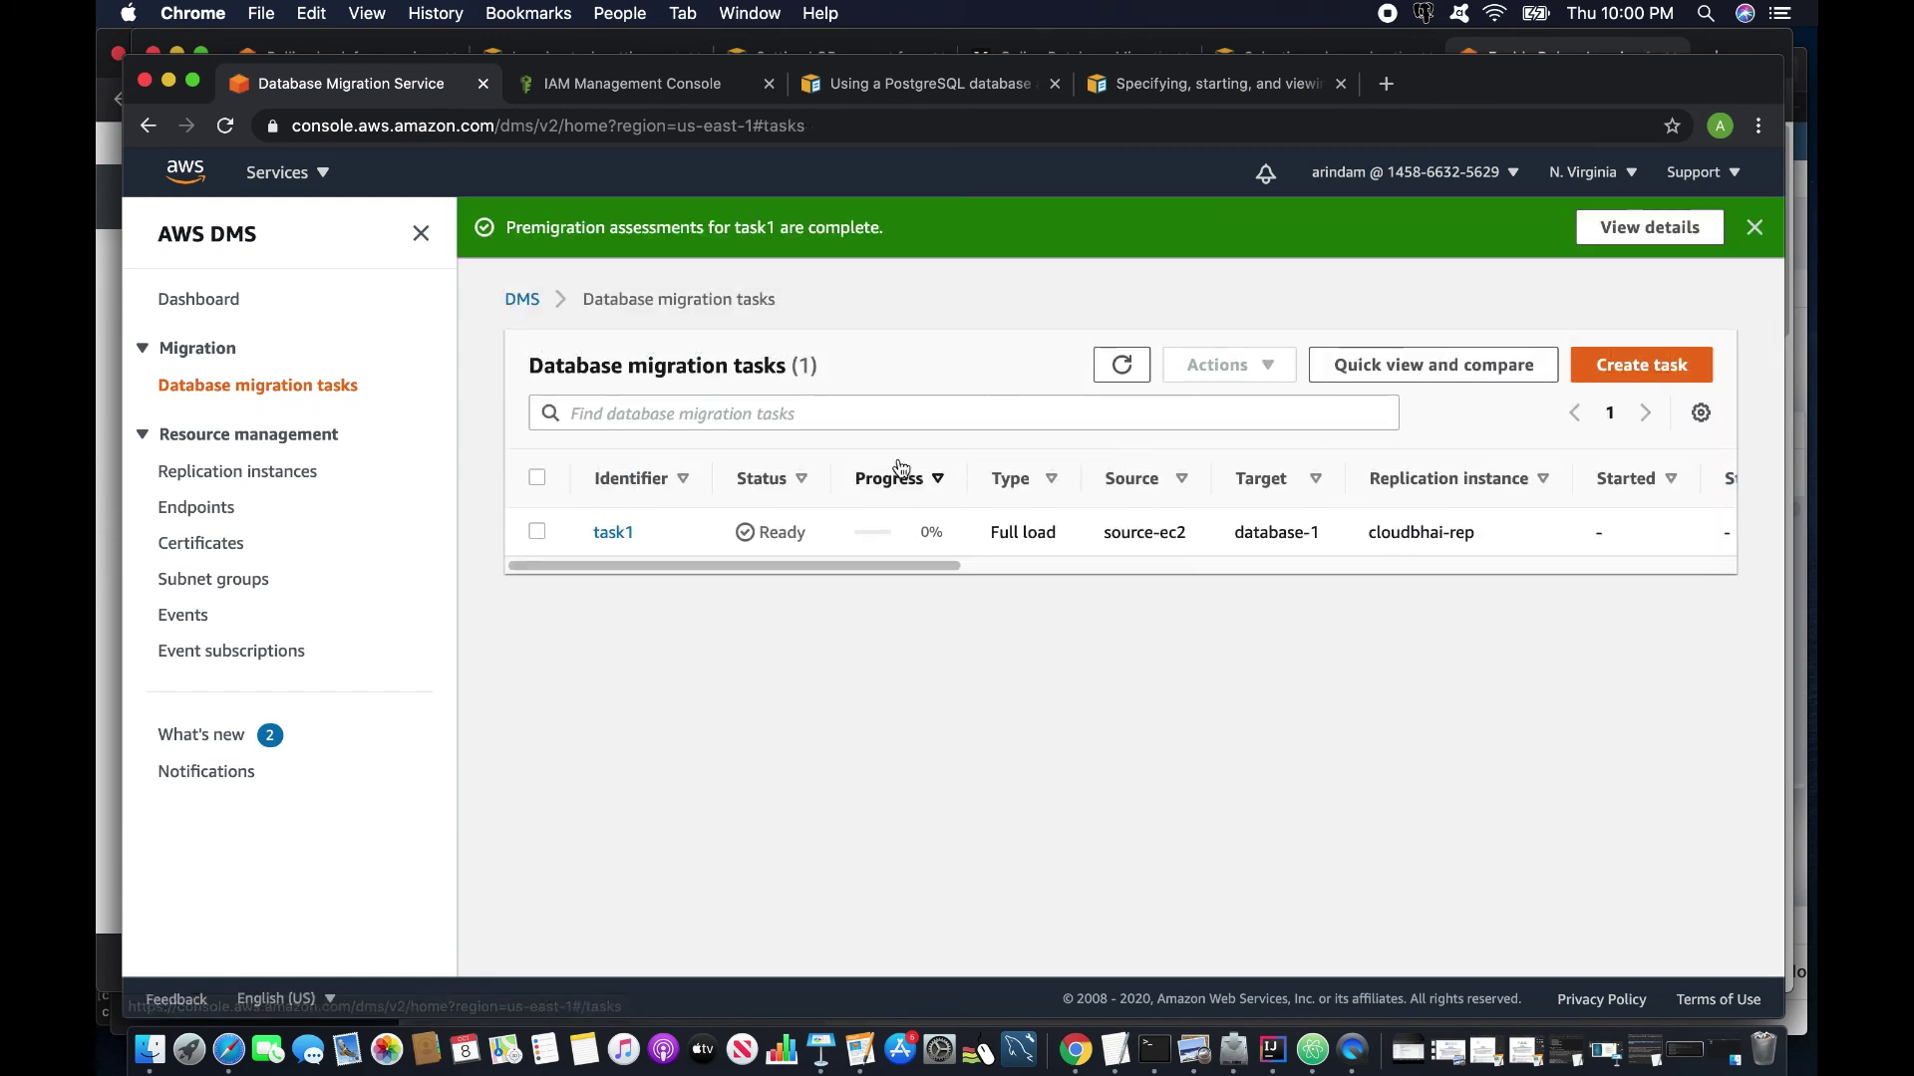
# Restart task1 from the task list with Actions > Restart/Resume.
pyautogui.click(537, 531)
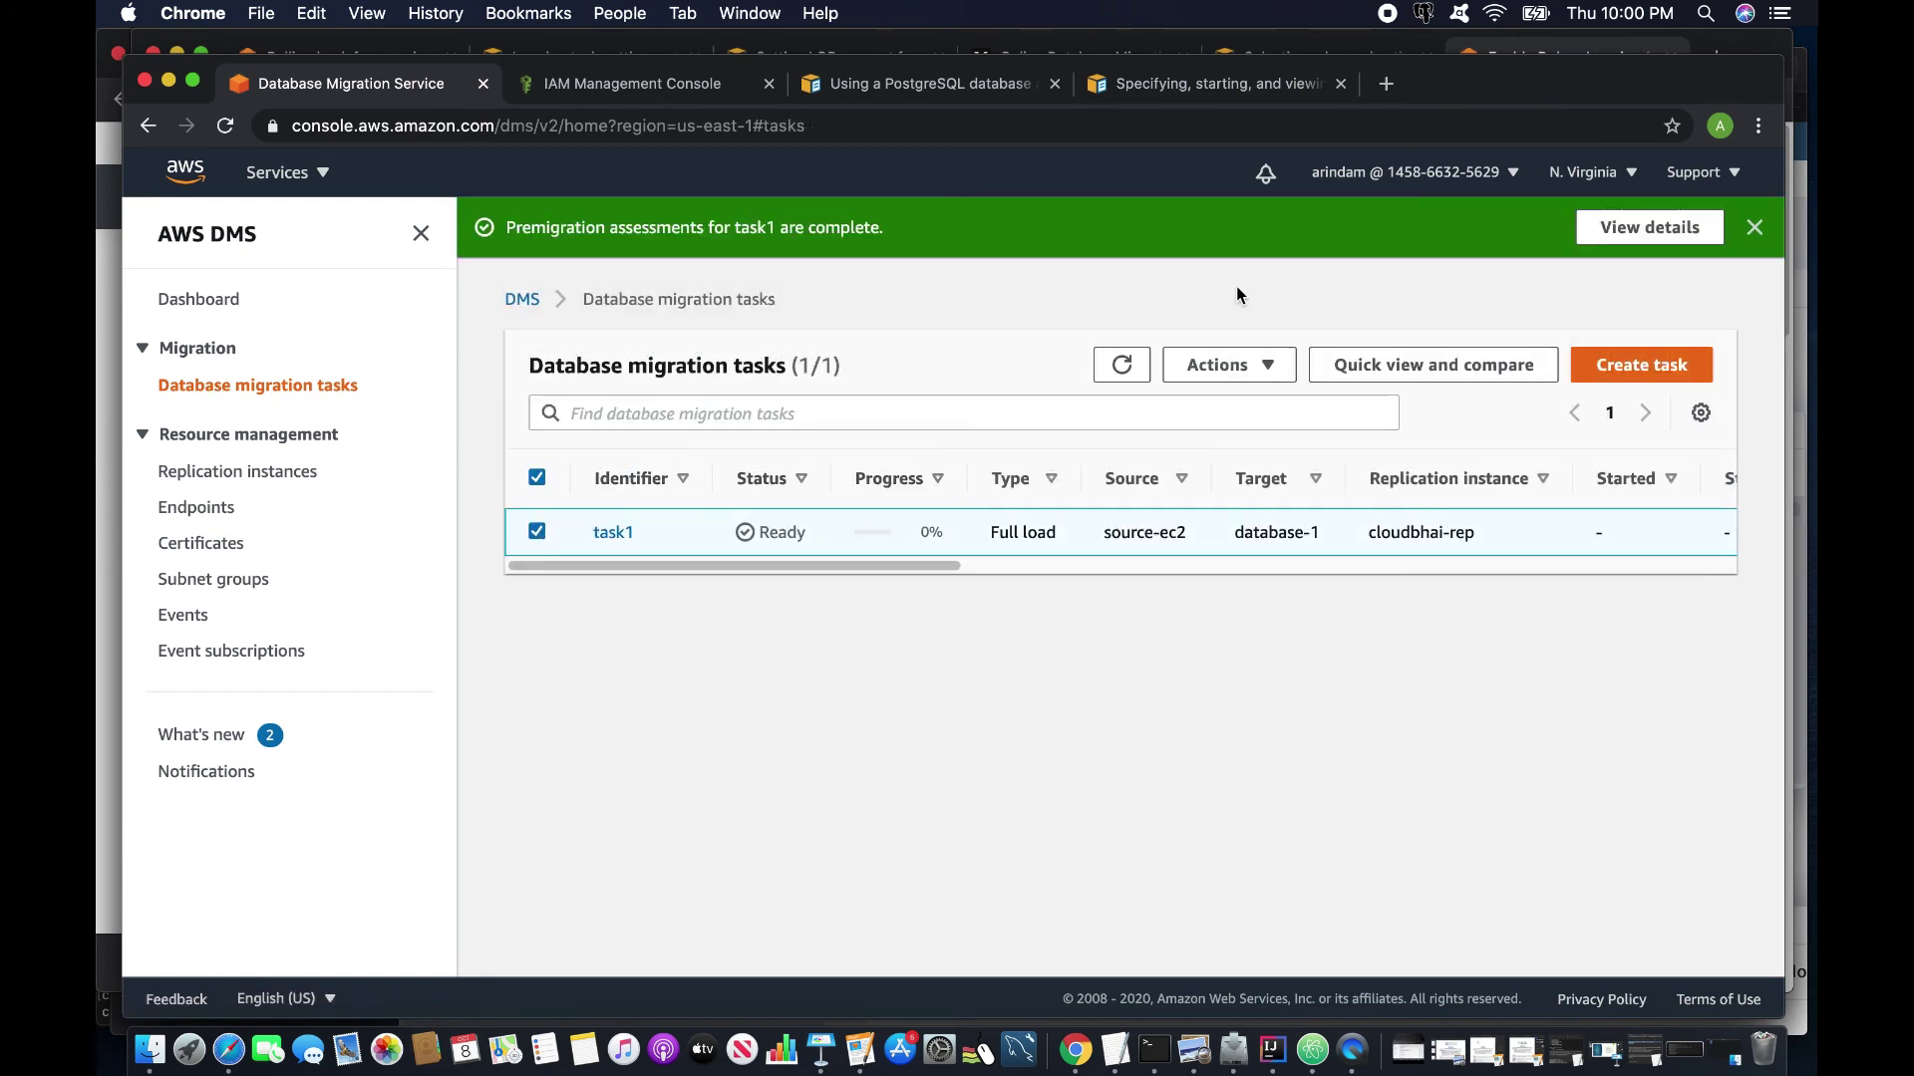
pyautogui.click(1267, 366)
pyautogui.click(1250, 476)
# Open task1's details, check its table statistics and overview, and refresh the status.
pyautogui.click(613, 593)
pyautogui.click(775, 678)
pyautogui.scroll(-3, 776, 677)
pyautogui.click(598, 448)
pyautogui.scroll(-3, 751, 691)
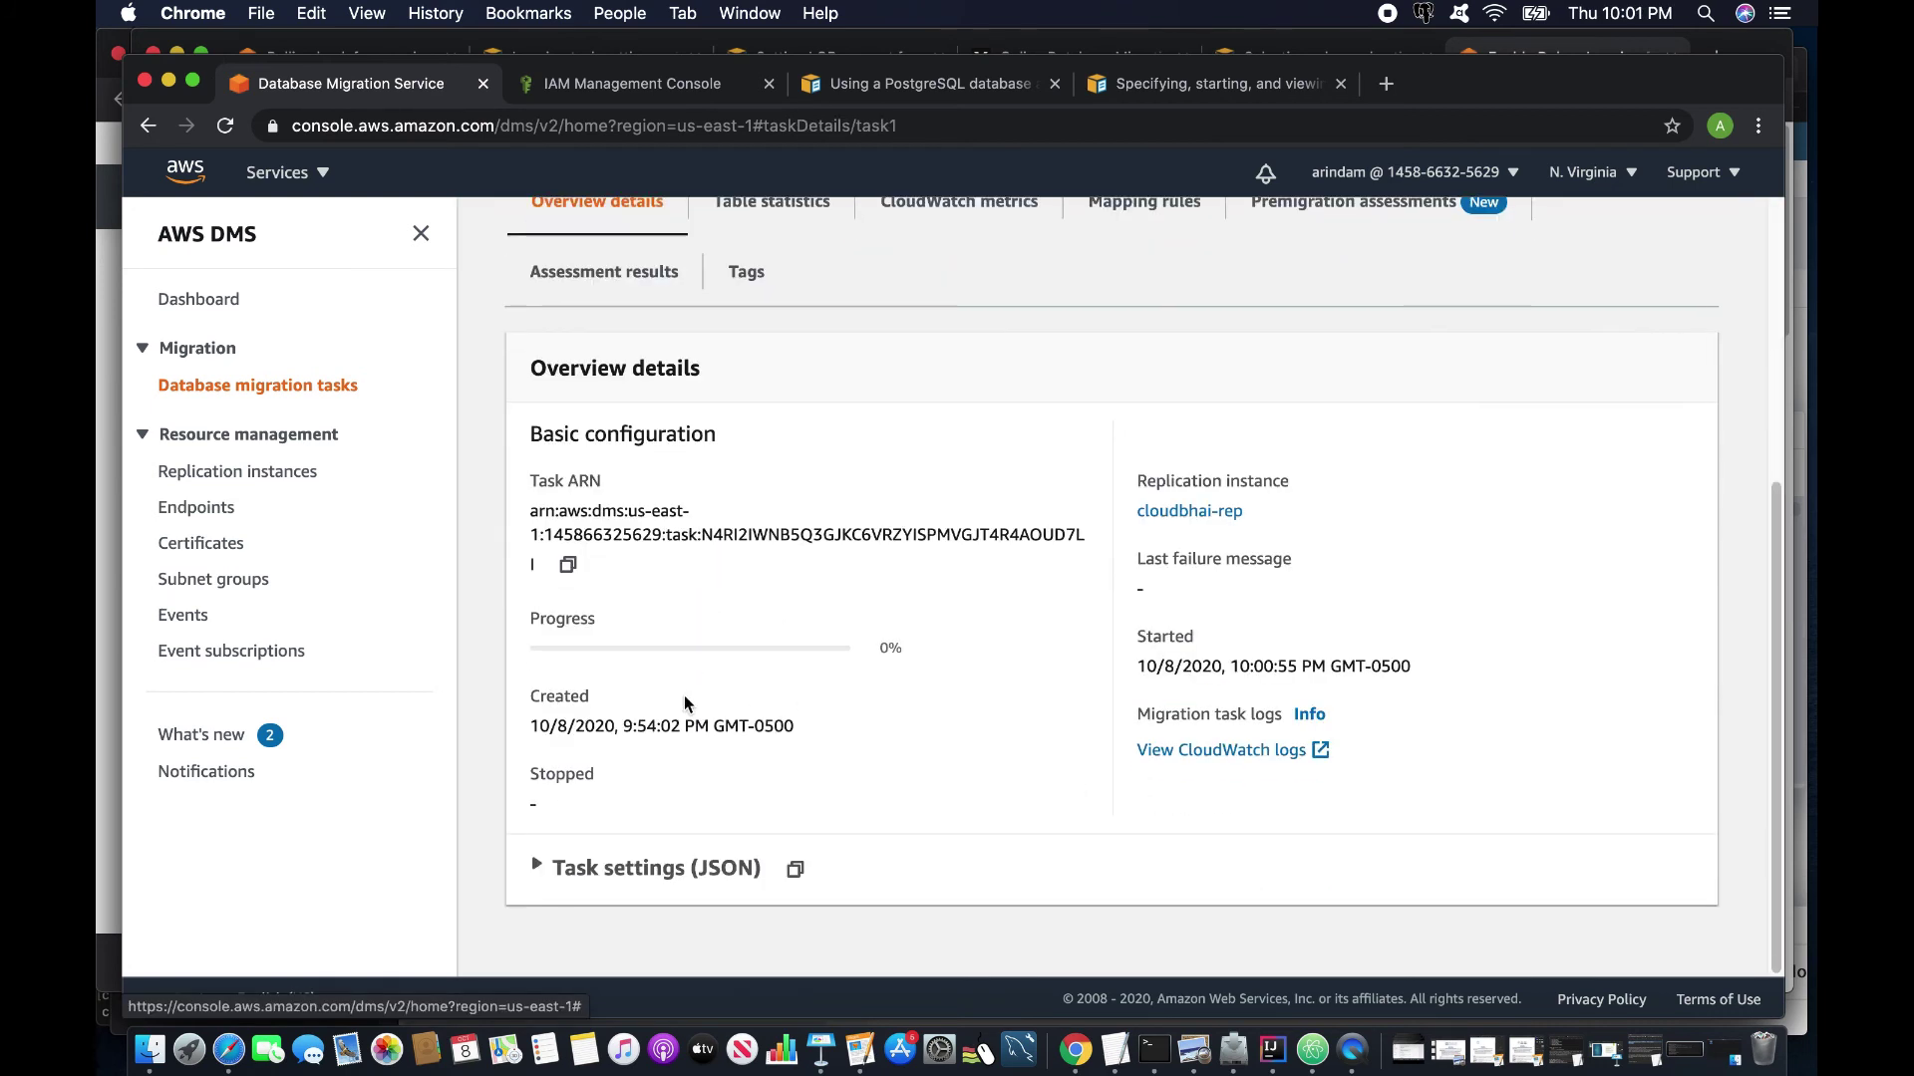
pyautogui.scroll(5, 683, 703)
pyautogui.click(1109, 293)
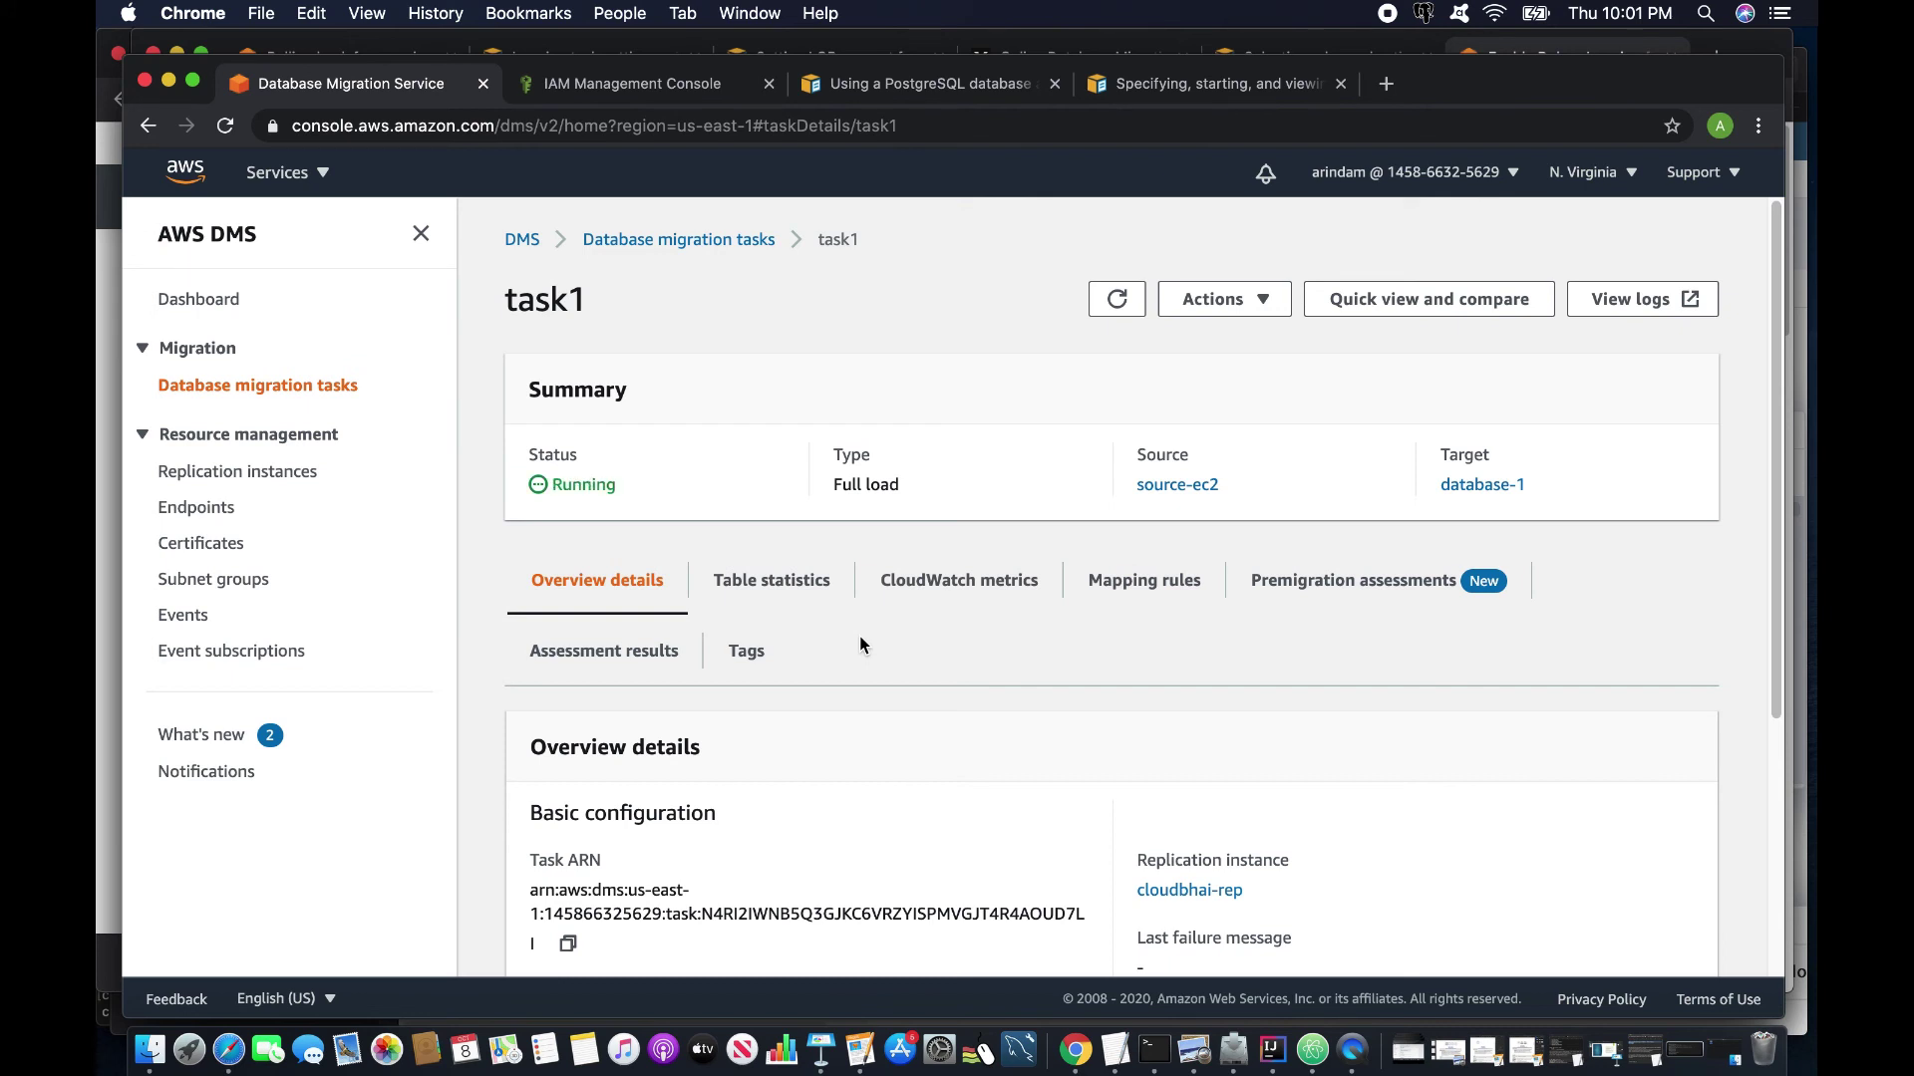
pyautogui.scroll(-2, 797, 688)
pyautogui.scroll(2, 747, 647)
pyautogui.click(753, 583)
pyautogui.scroll(-8, 757, 692)
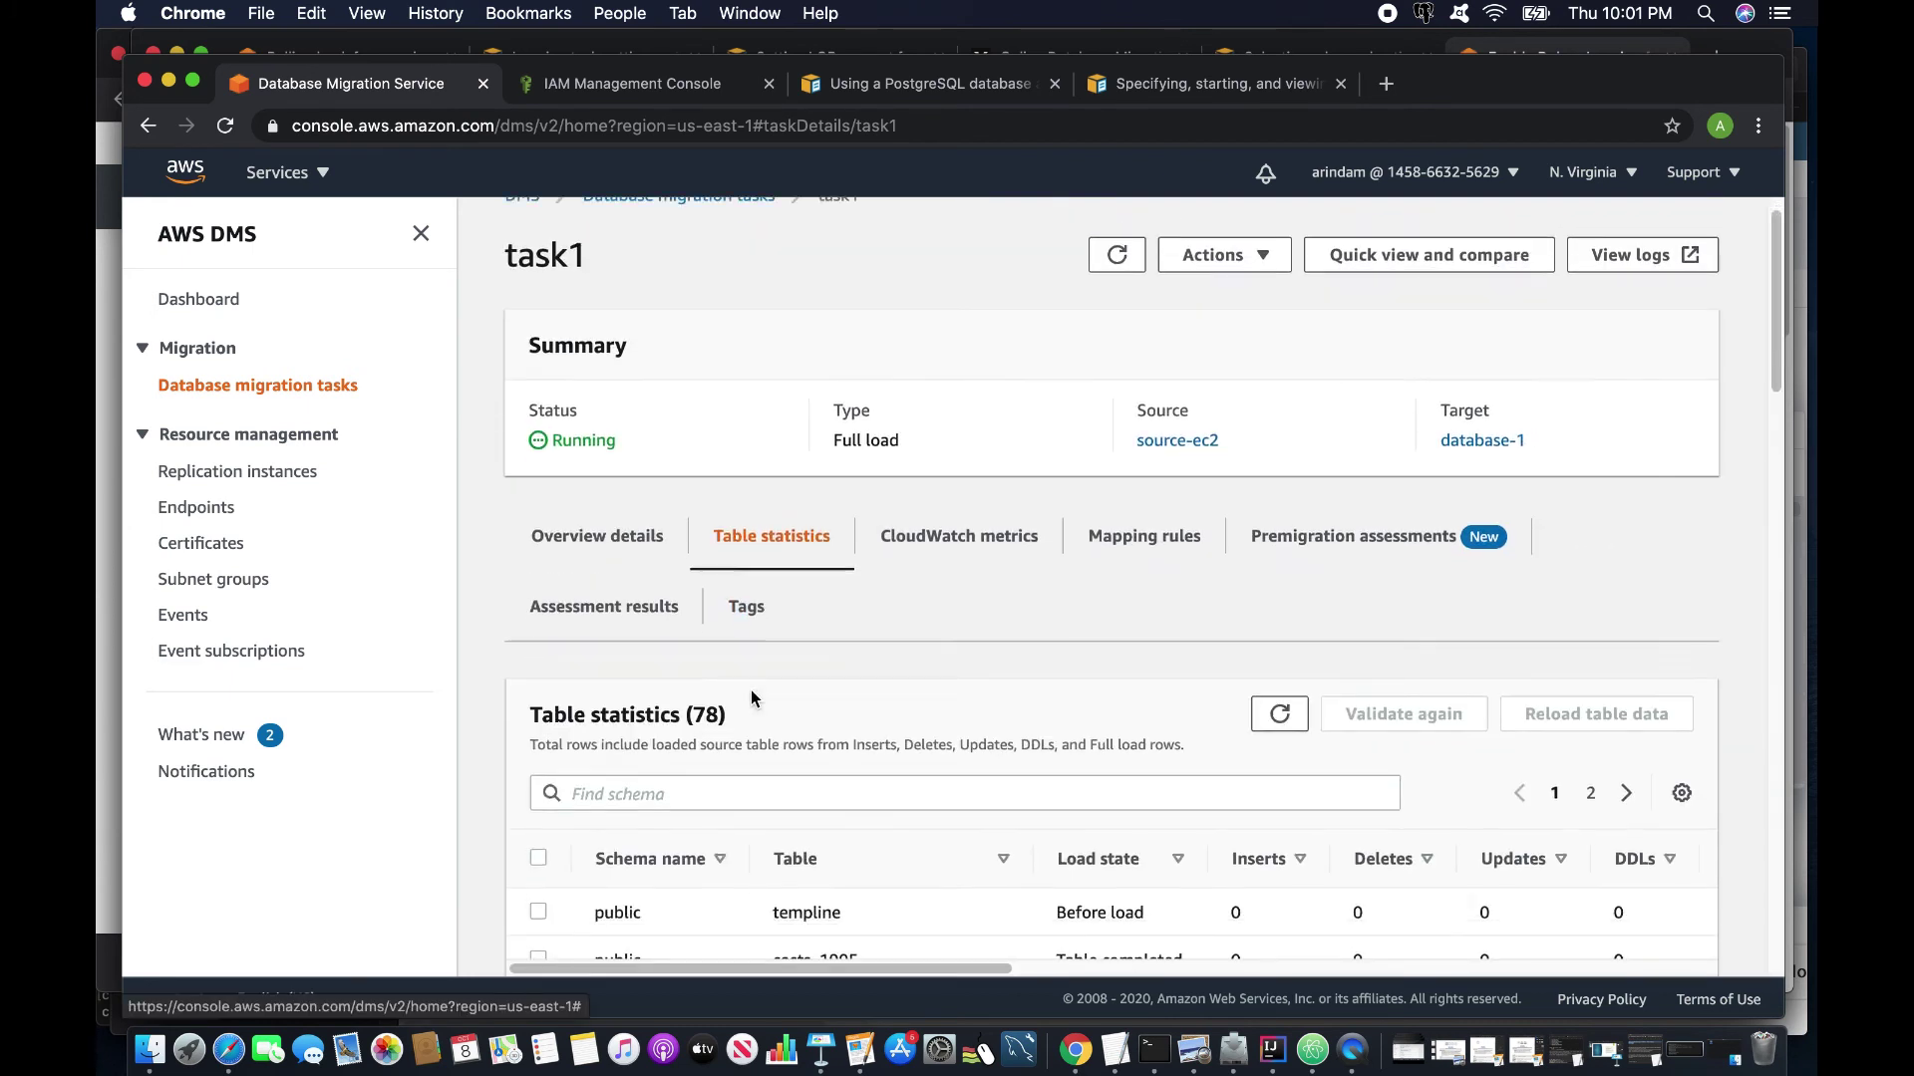
pyautogui.scroll(-7, 751, 693)
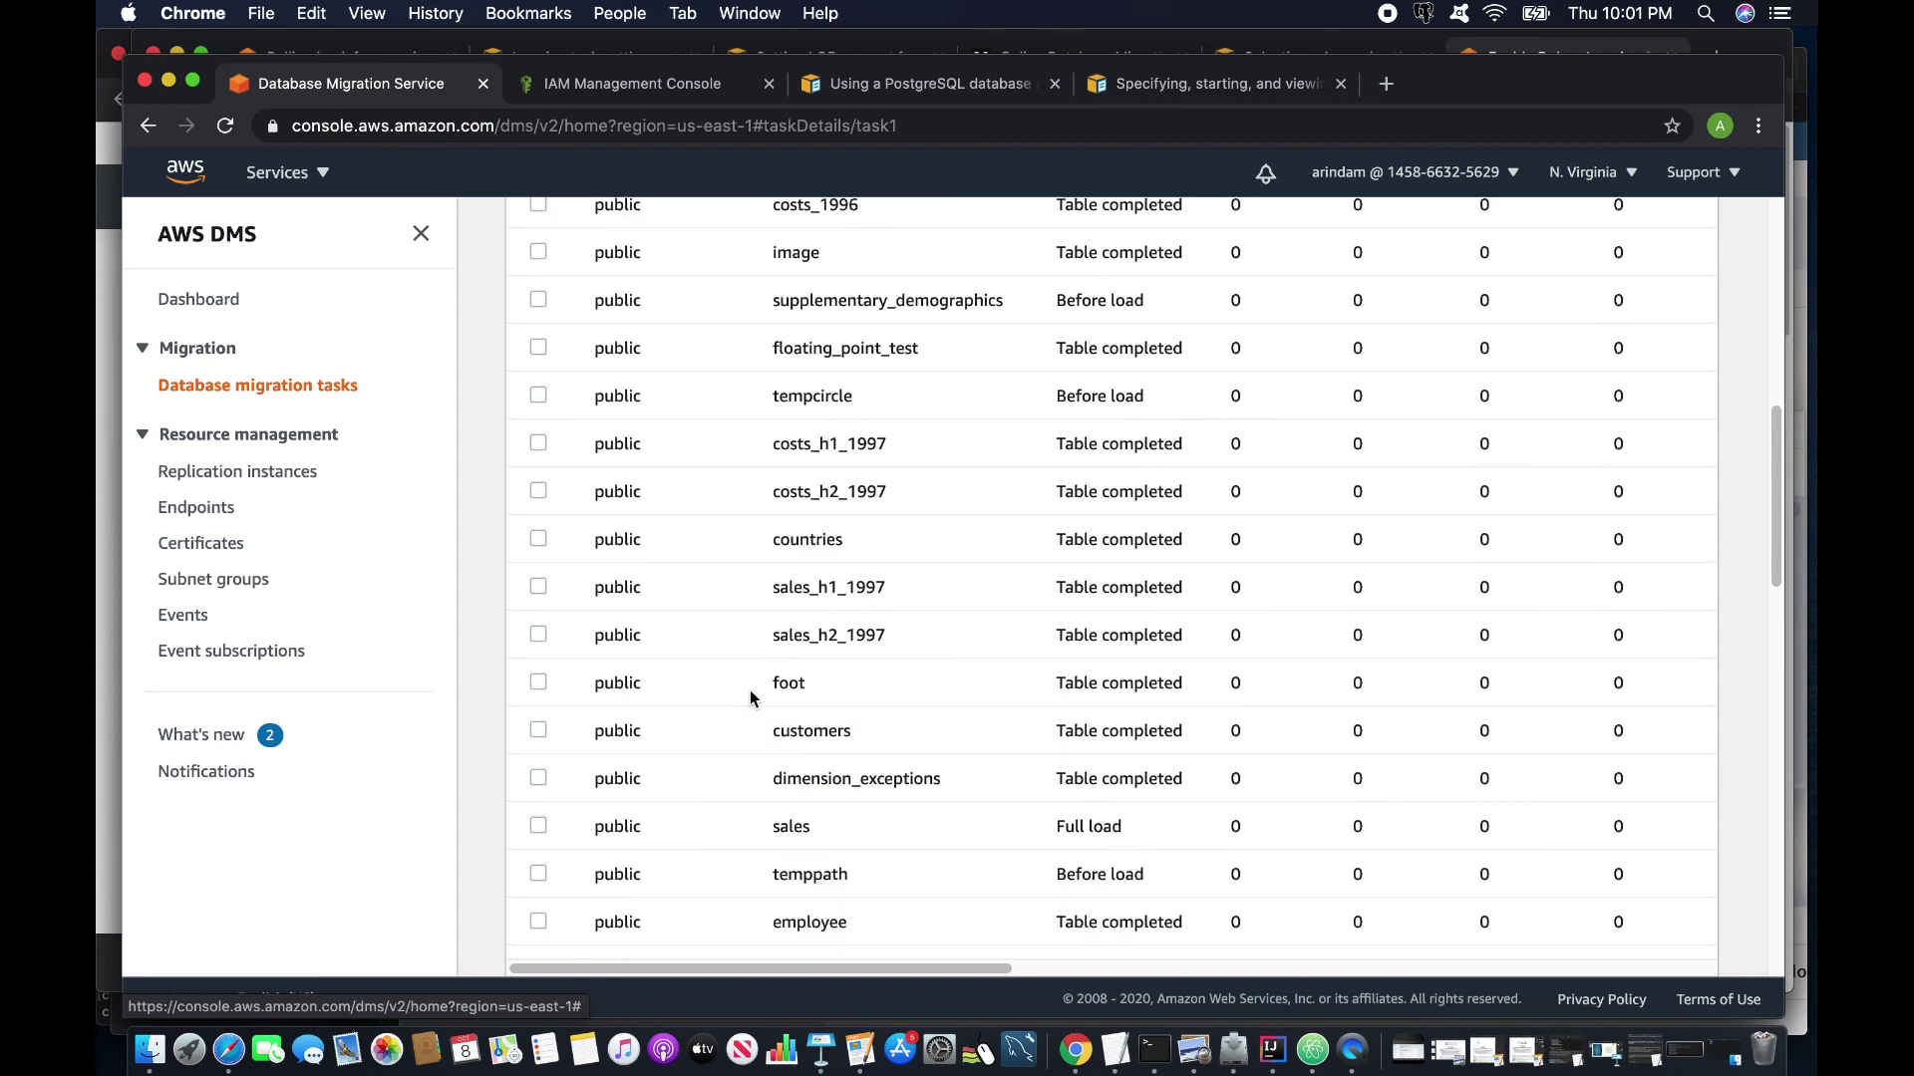
pyautogui.scroll(-2, 749, 698)
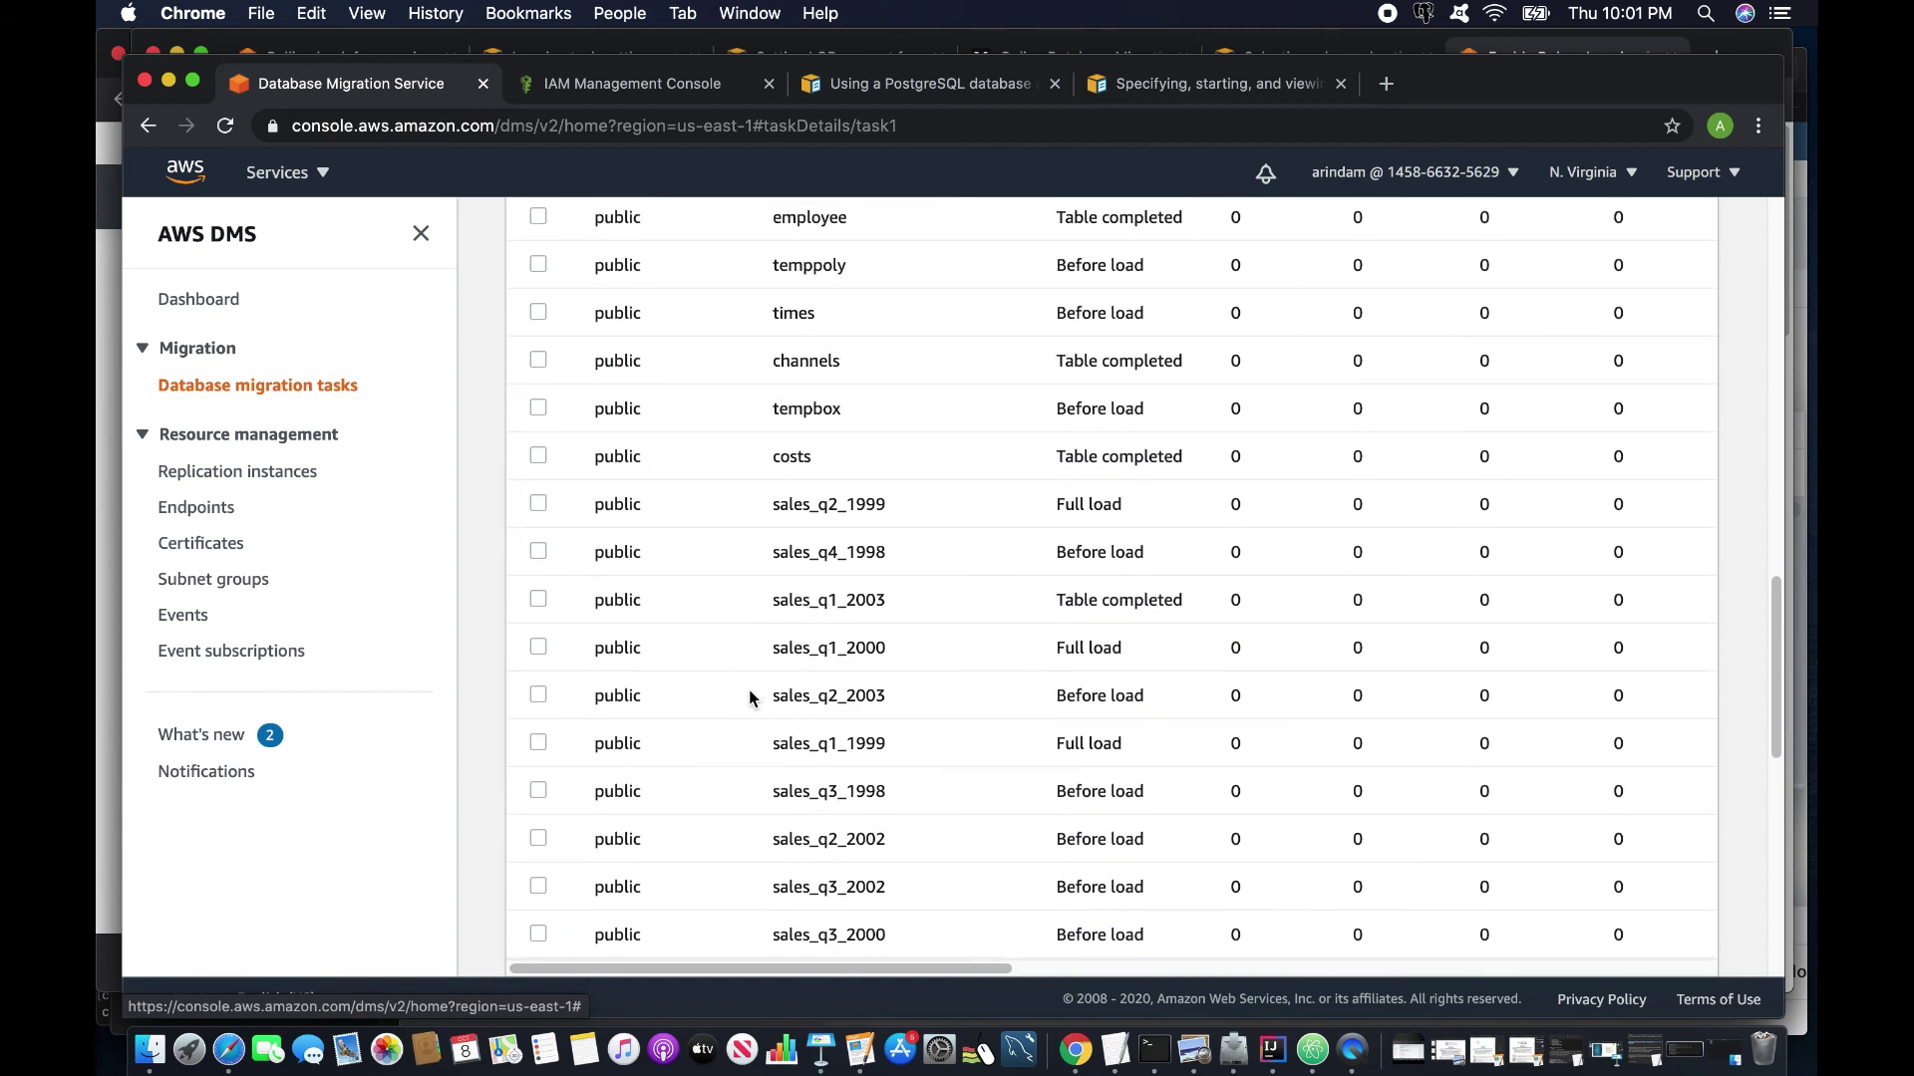
pyautogui.scroll(15, 750, 696)
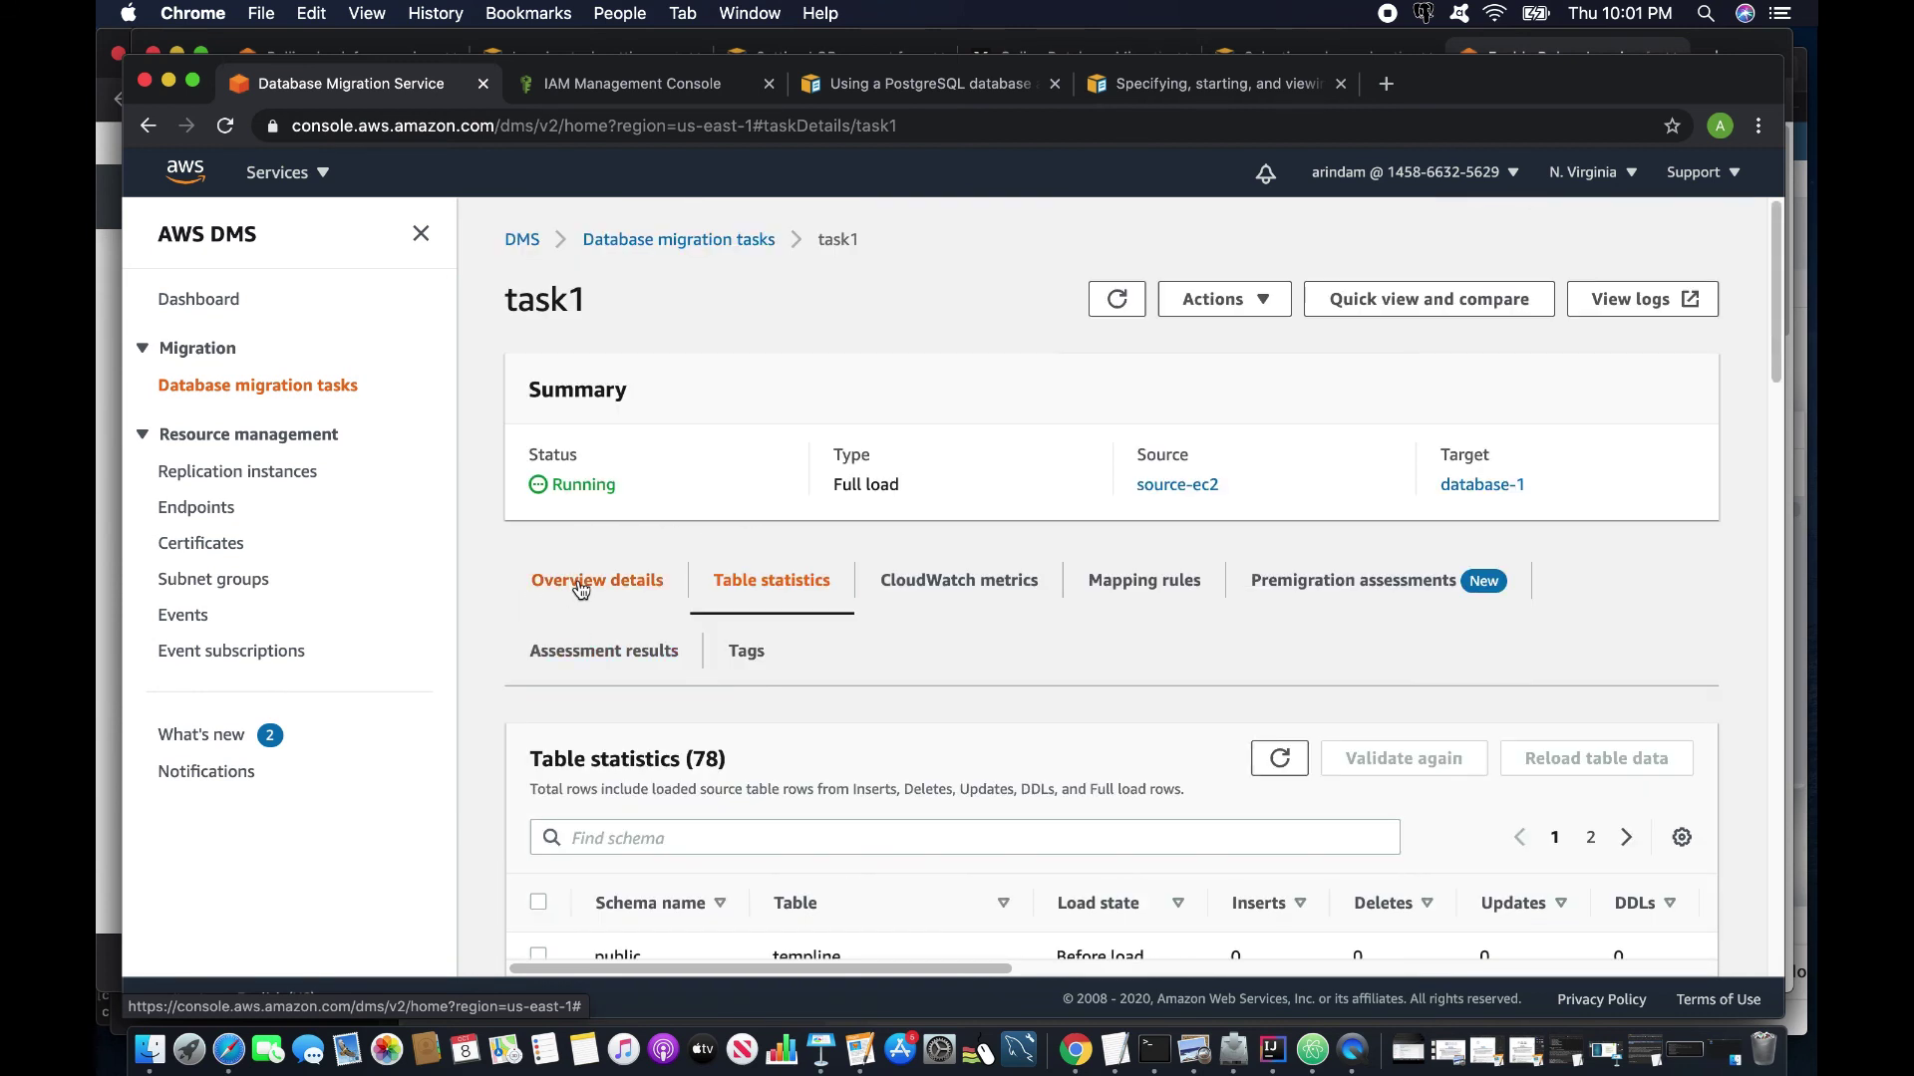
pyautogui.click(588, 582)
pyautogui.scroll(-4, 692, 674)
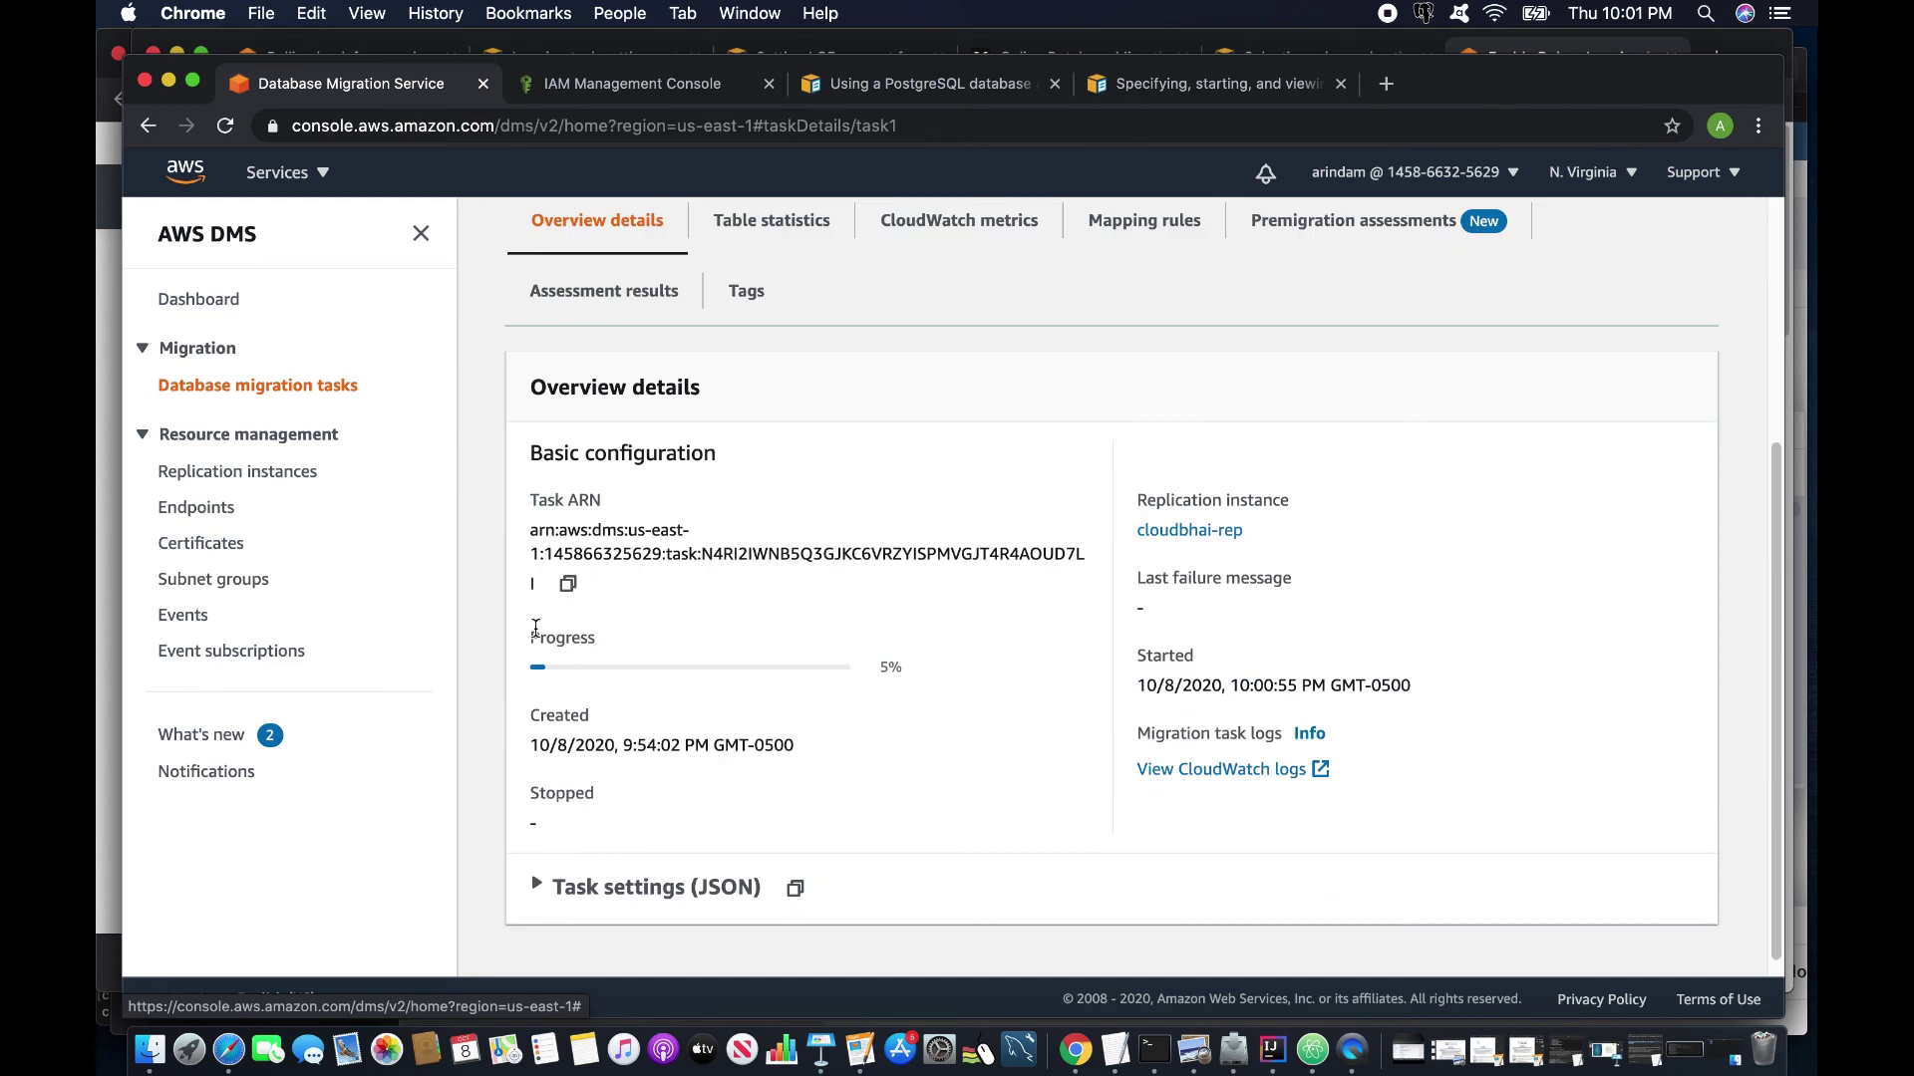
pyautogui.moveTo(918, 666); pyautogui.dragTo(881, 674)
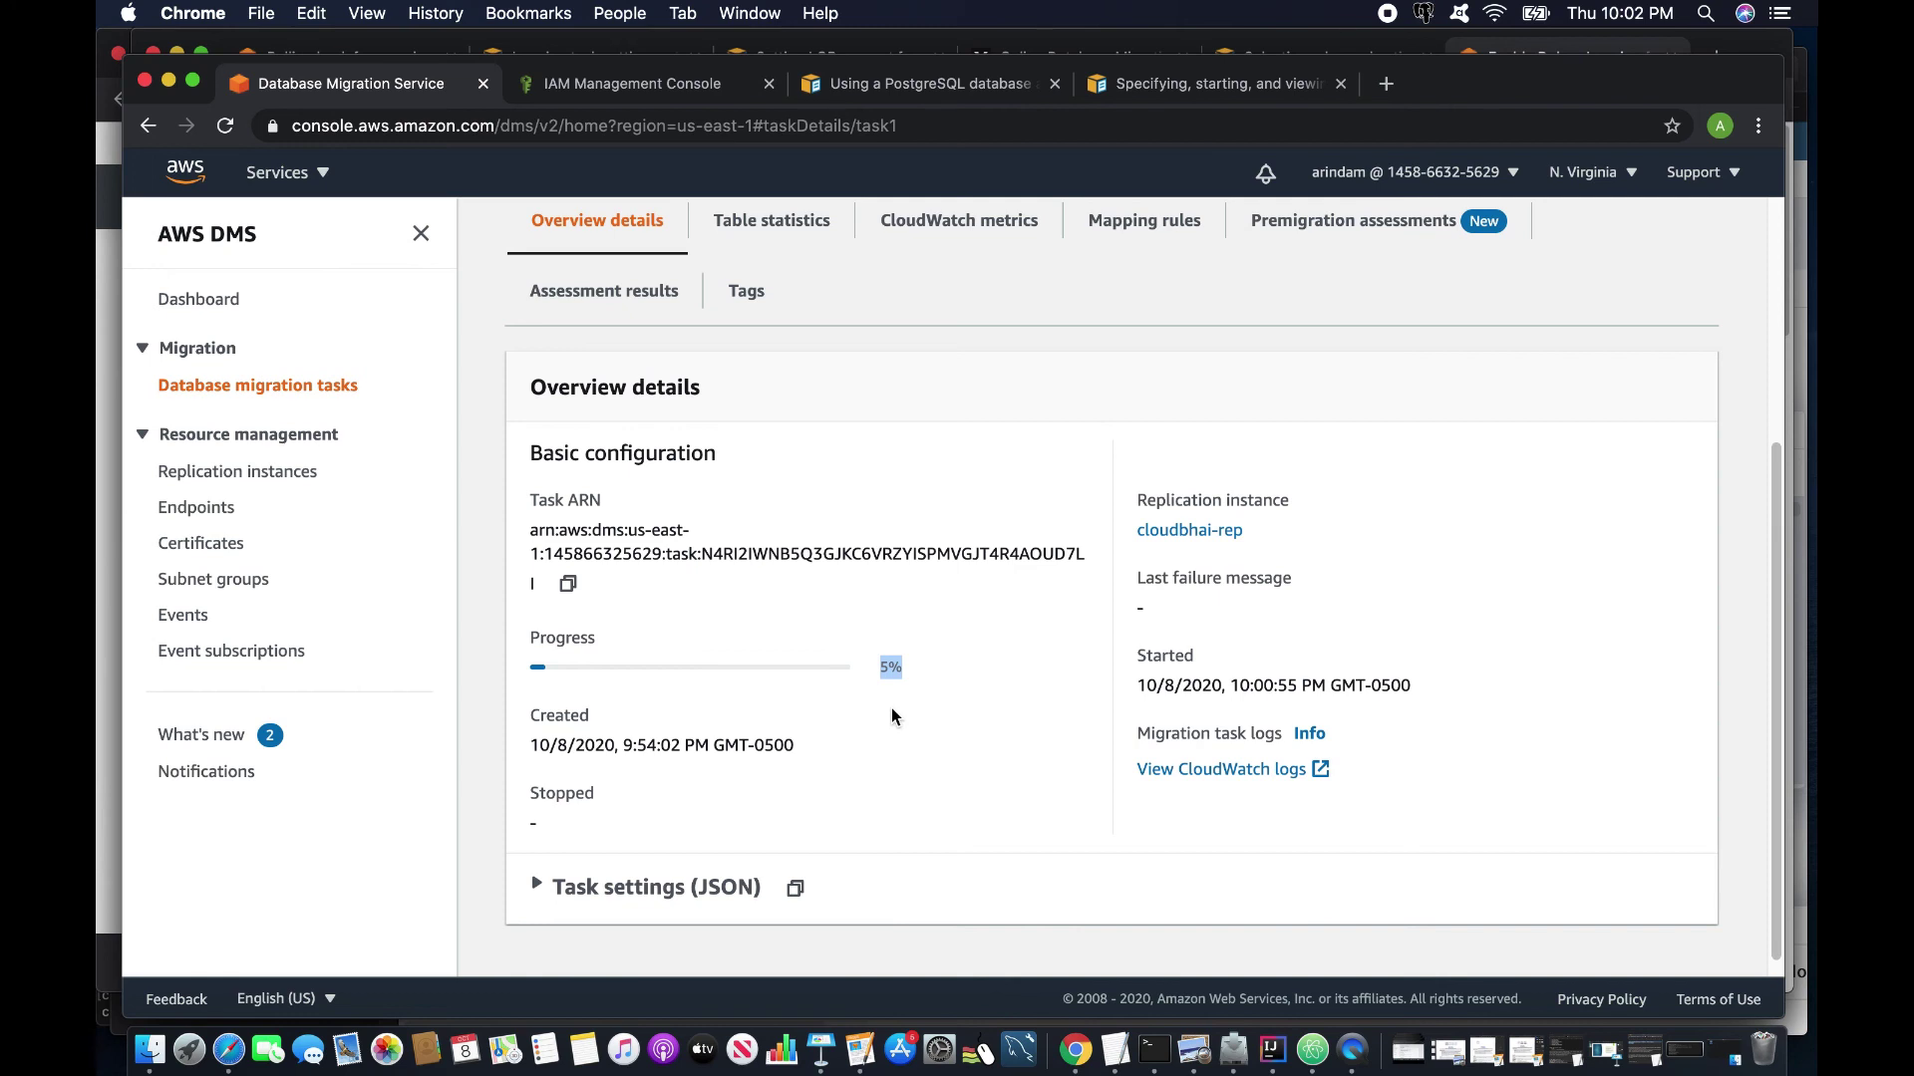
# Open the 'Using PostgreSQL as a source' guide under Sources for data migration.
pyautogui.click(936, 84)
pyautogui.scroll(-3, 937, 877)
pyautogui.scroll(10, 1151, 613)
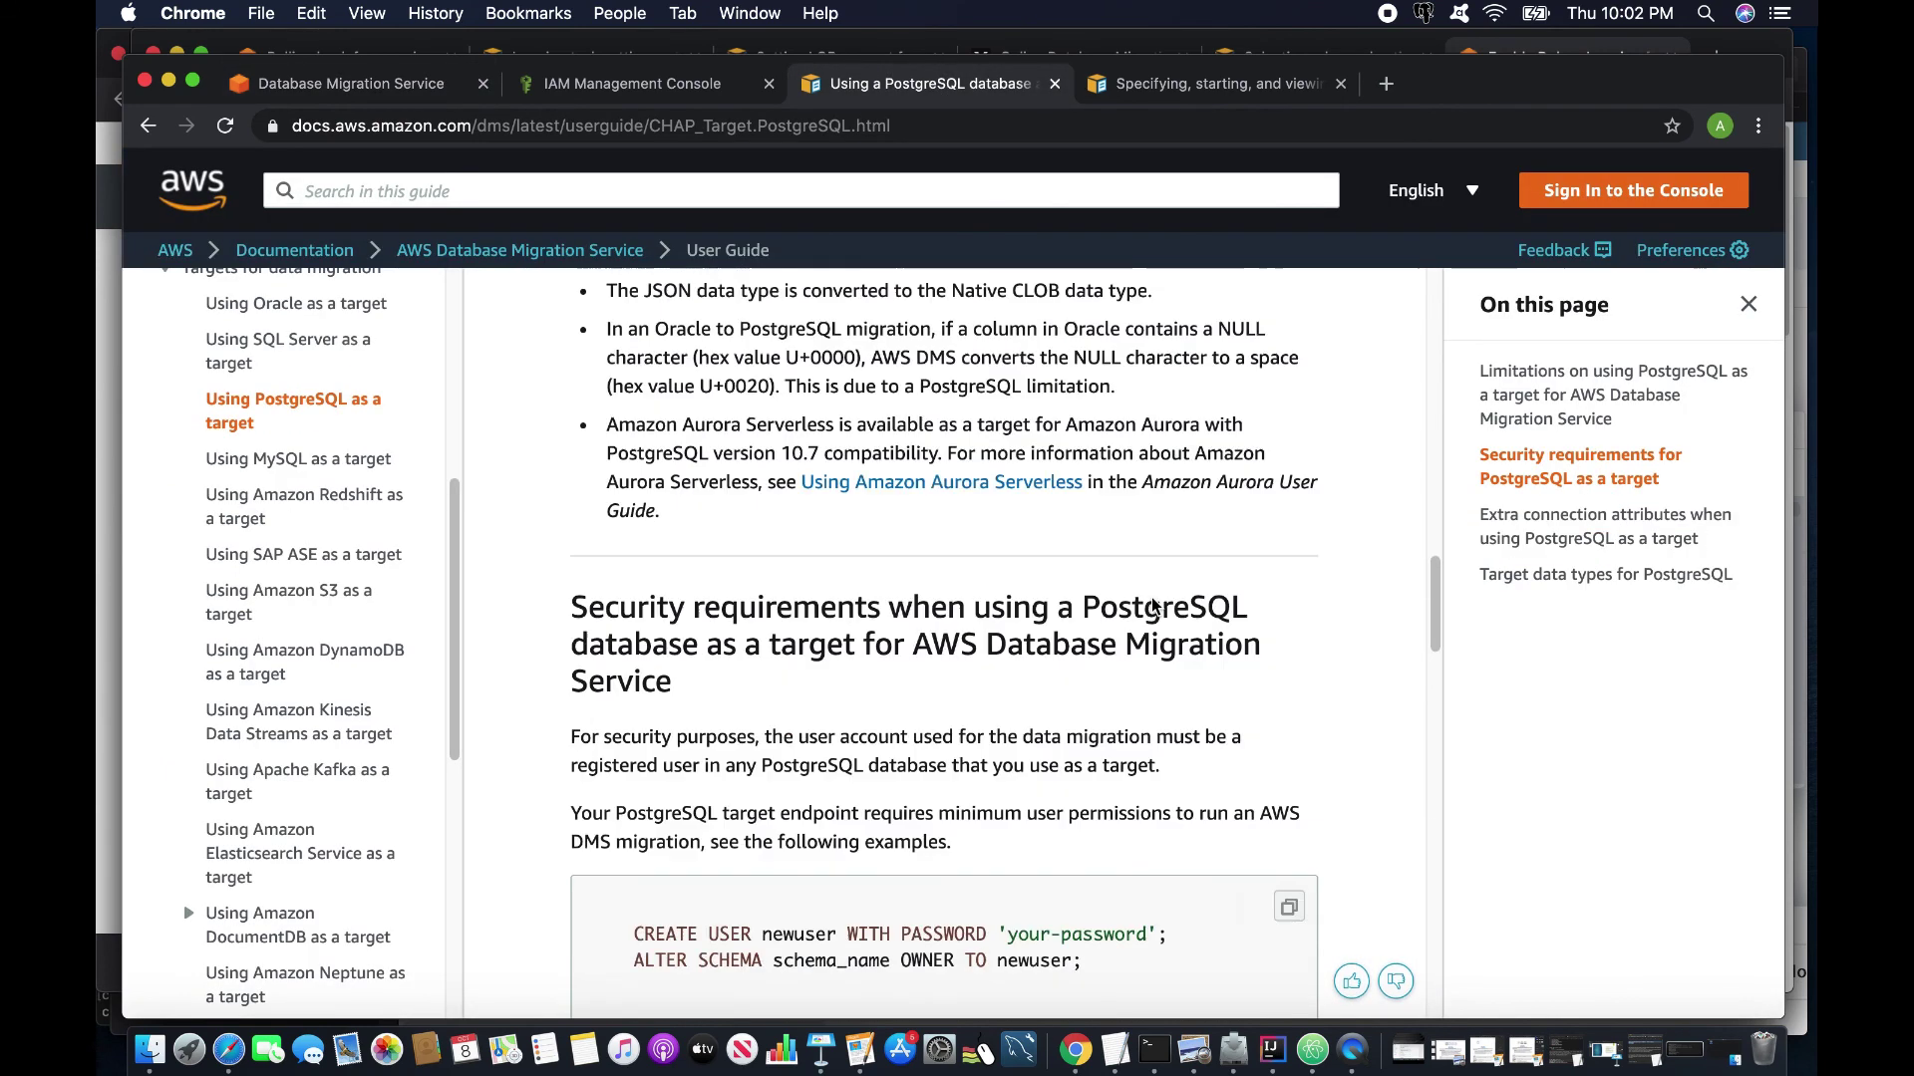
pyautogui.scroll(3, 346, 563)
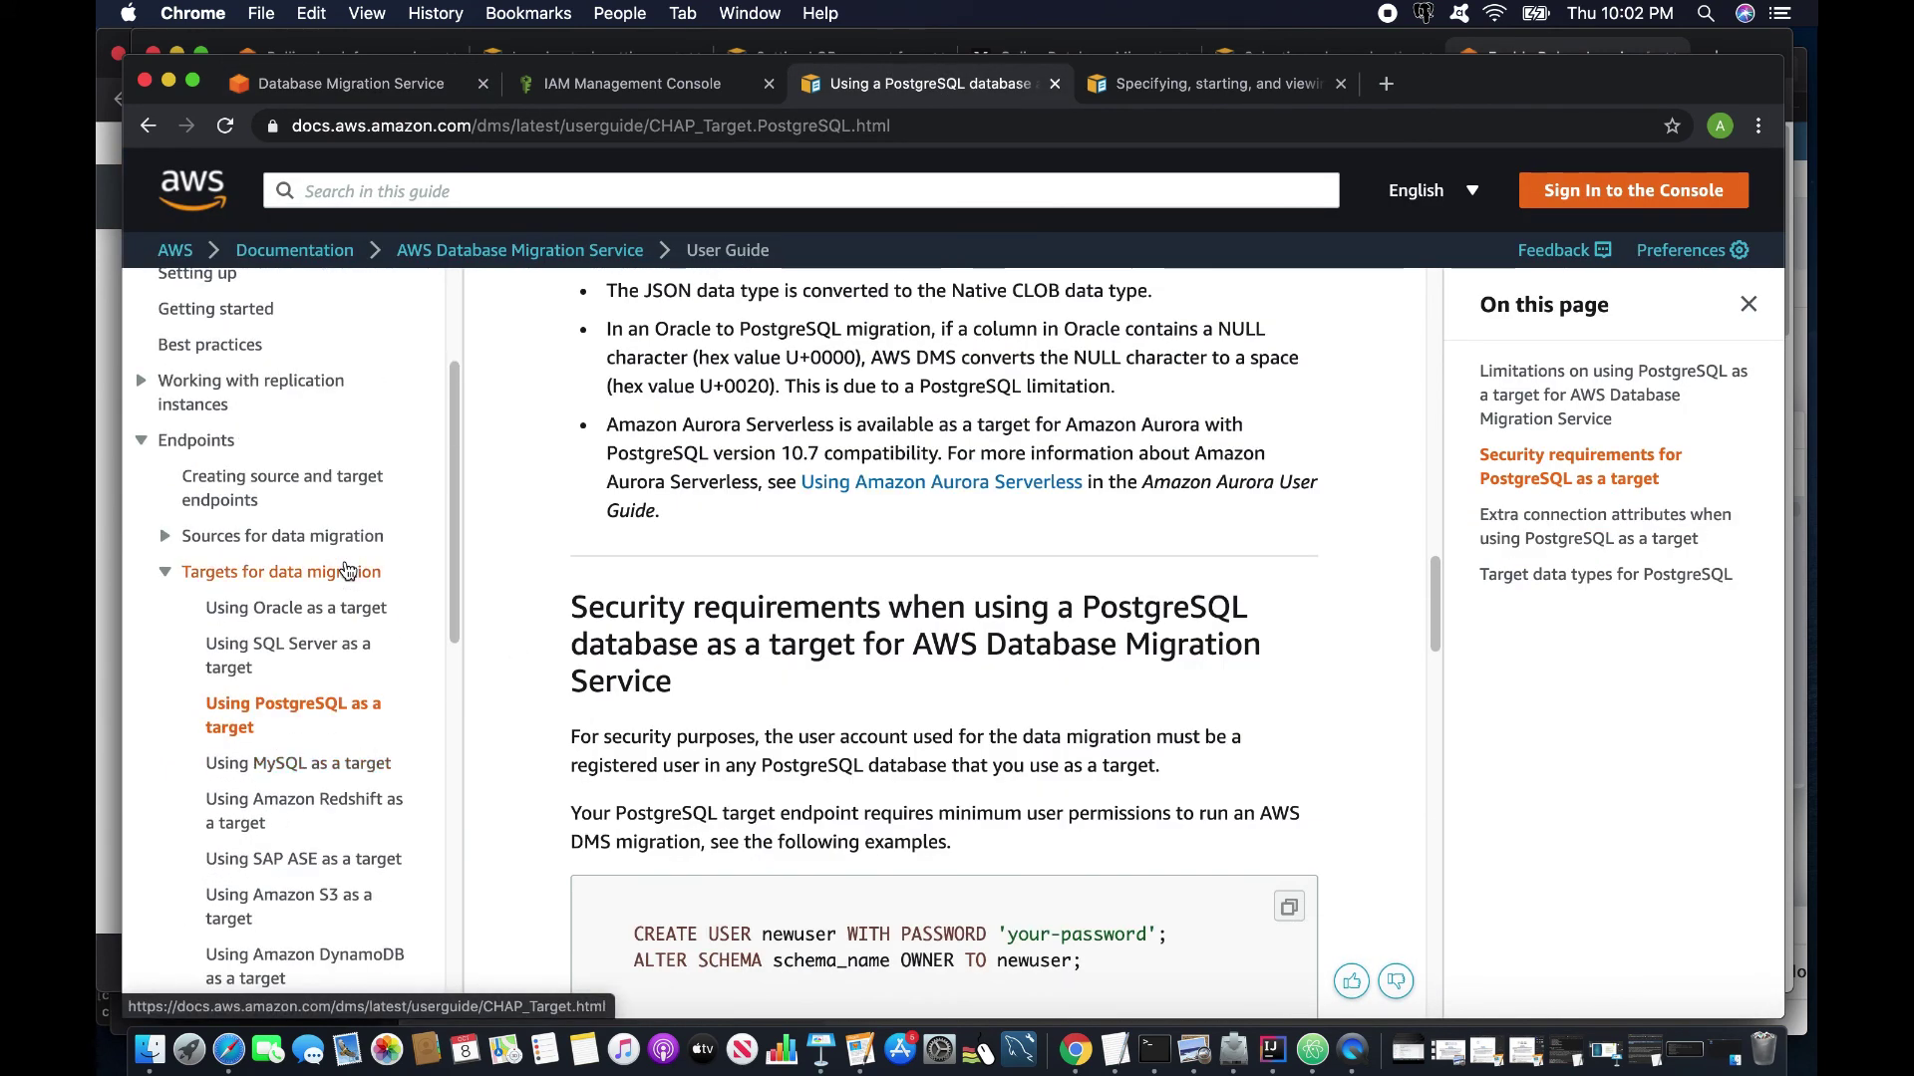
pyautogui.scroll(1, 343, 707)
pyautogui.click(166, 559)
pyautogui.click(293, 751)
# Read the postgresql.conf prerequisites for max_replication_slots and max_wal_senders, then return to DMS.
pyautogui.scroll(-10, 964, 714)
pyautogui.scroll(-15, 963, 714)
pyautogui.scroll(-15, 960, 710)
pyautogui.scroll(-15, 1090, 724)
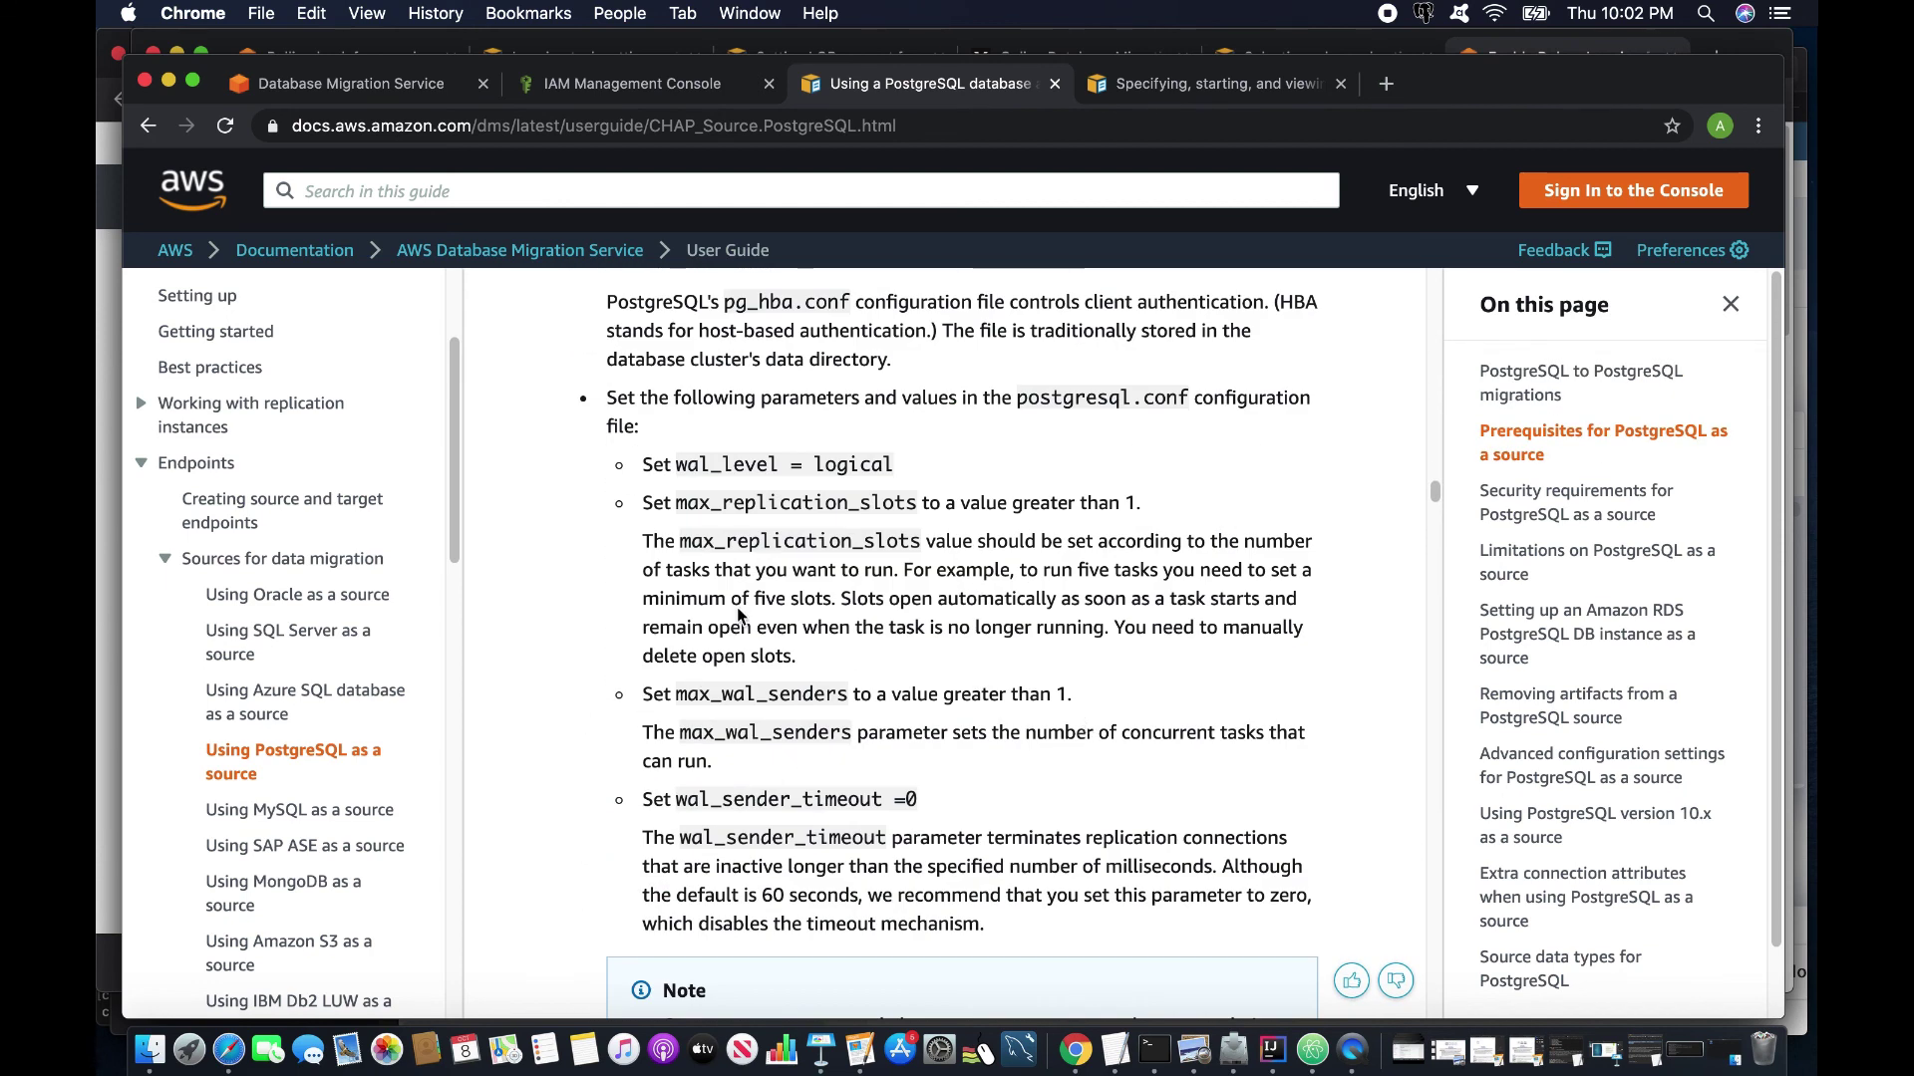
pyautogui.moveTo(677, 502); pyautogui.dragTo(955, 503)
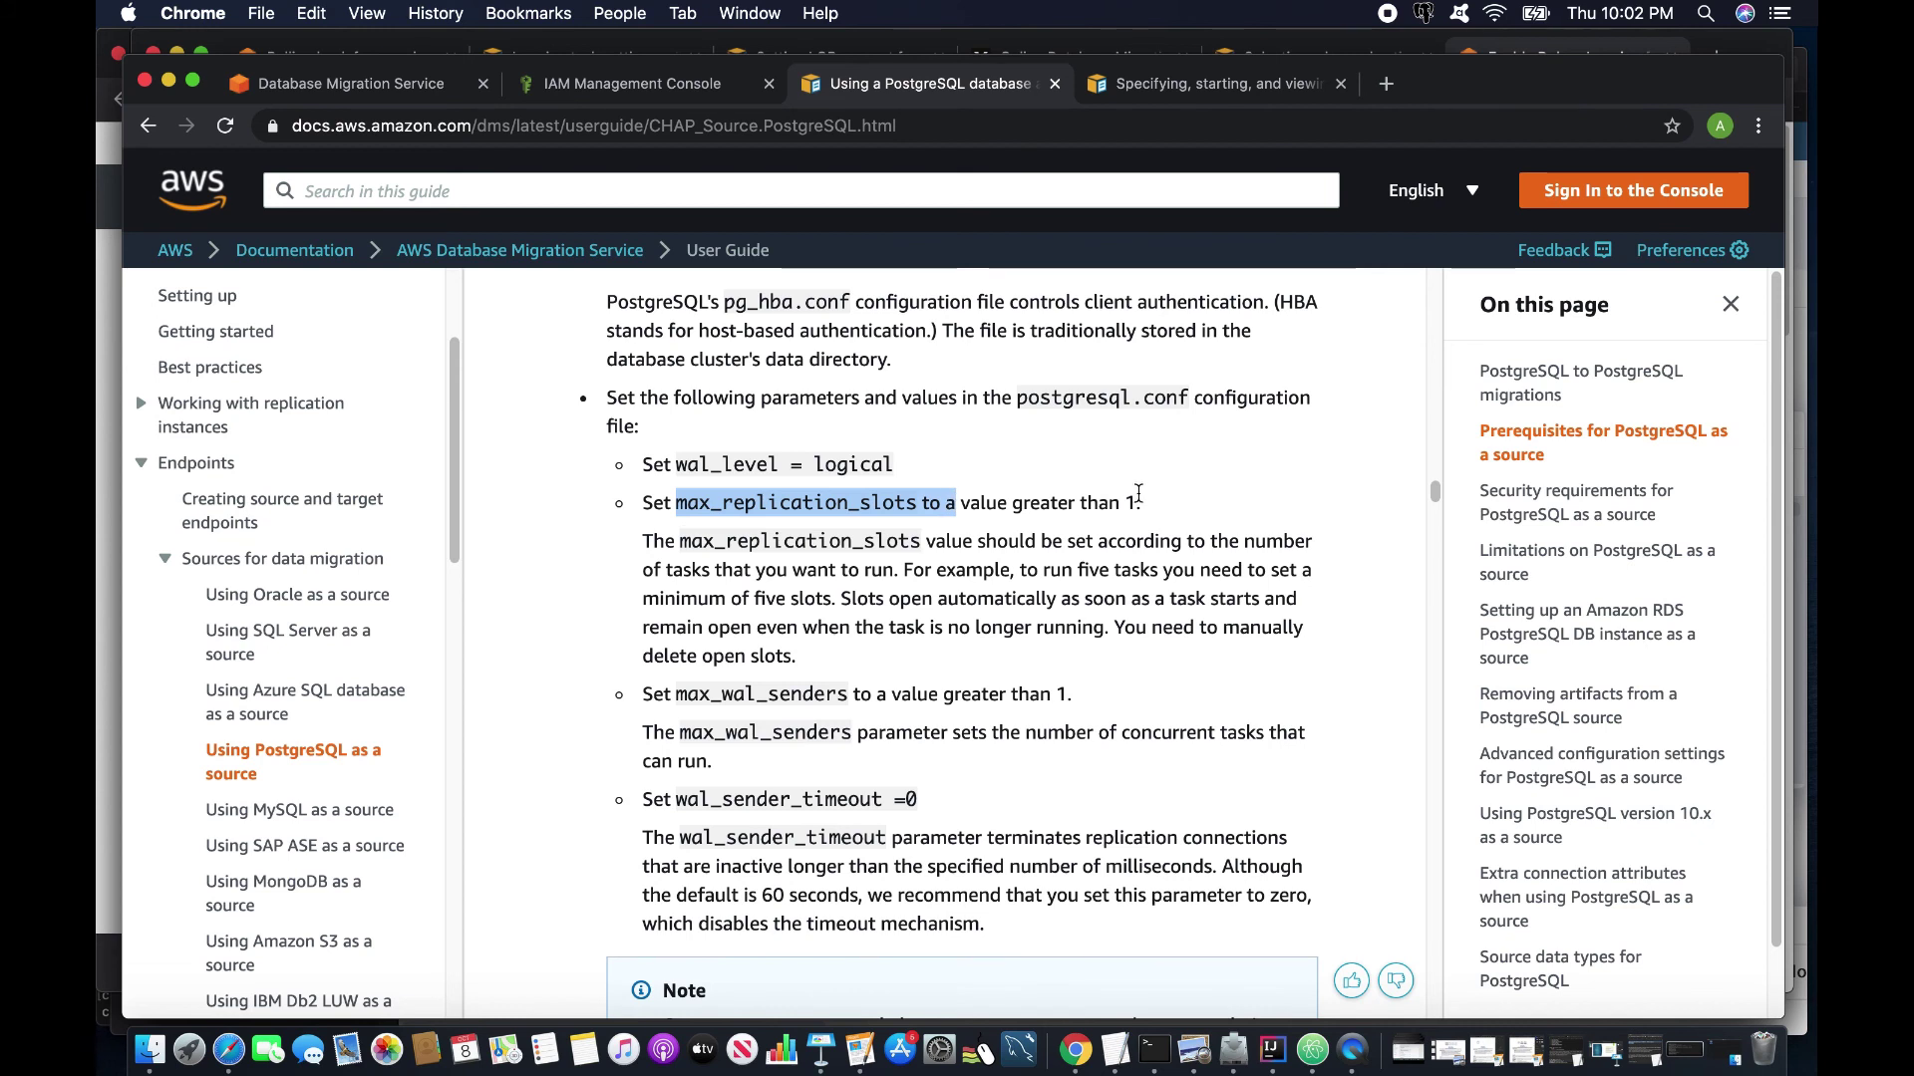
pyautogui.moveTo(677, 695); pyautogui.dragTo(943, 700)
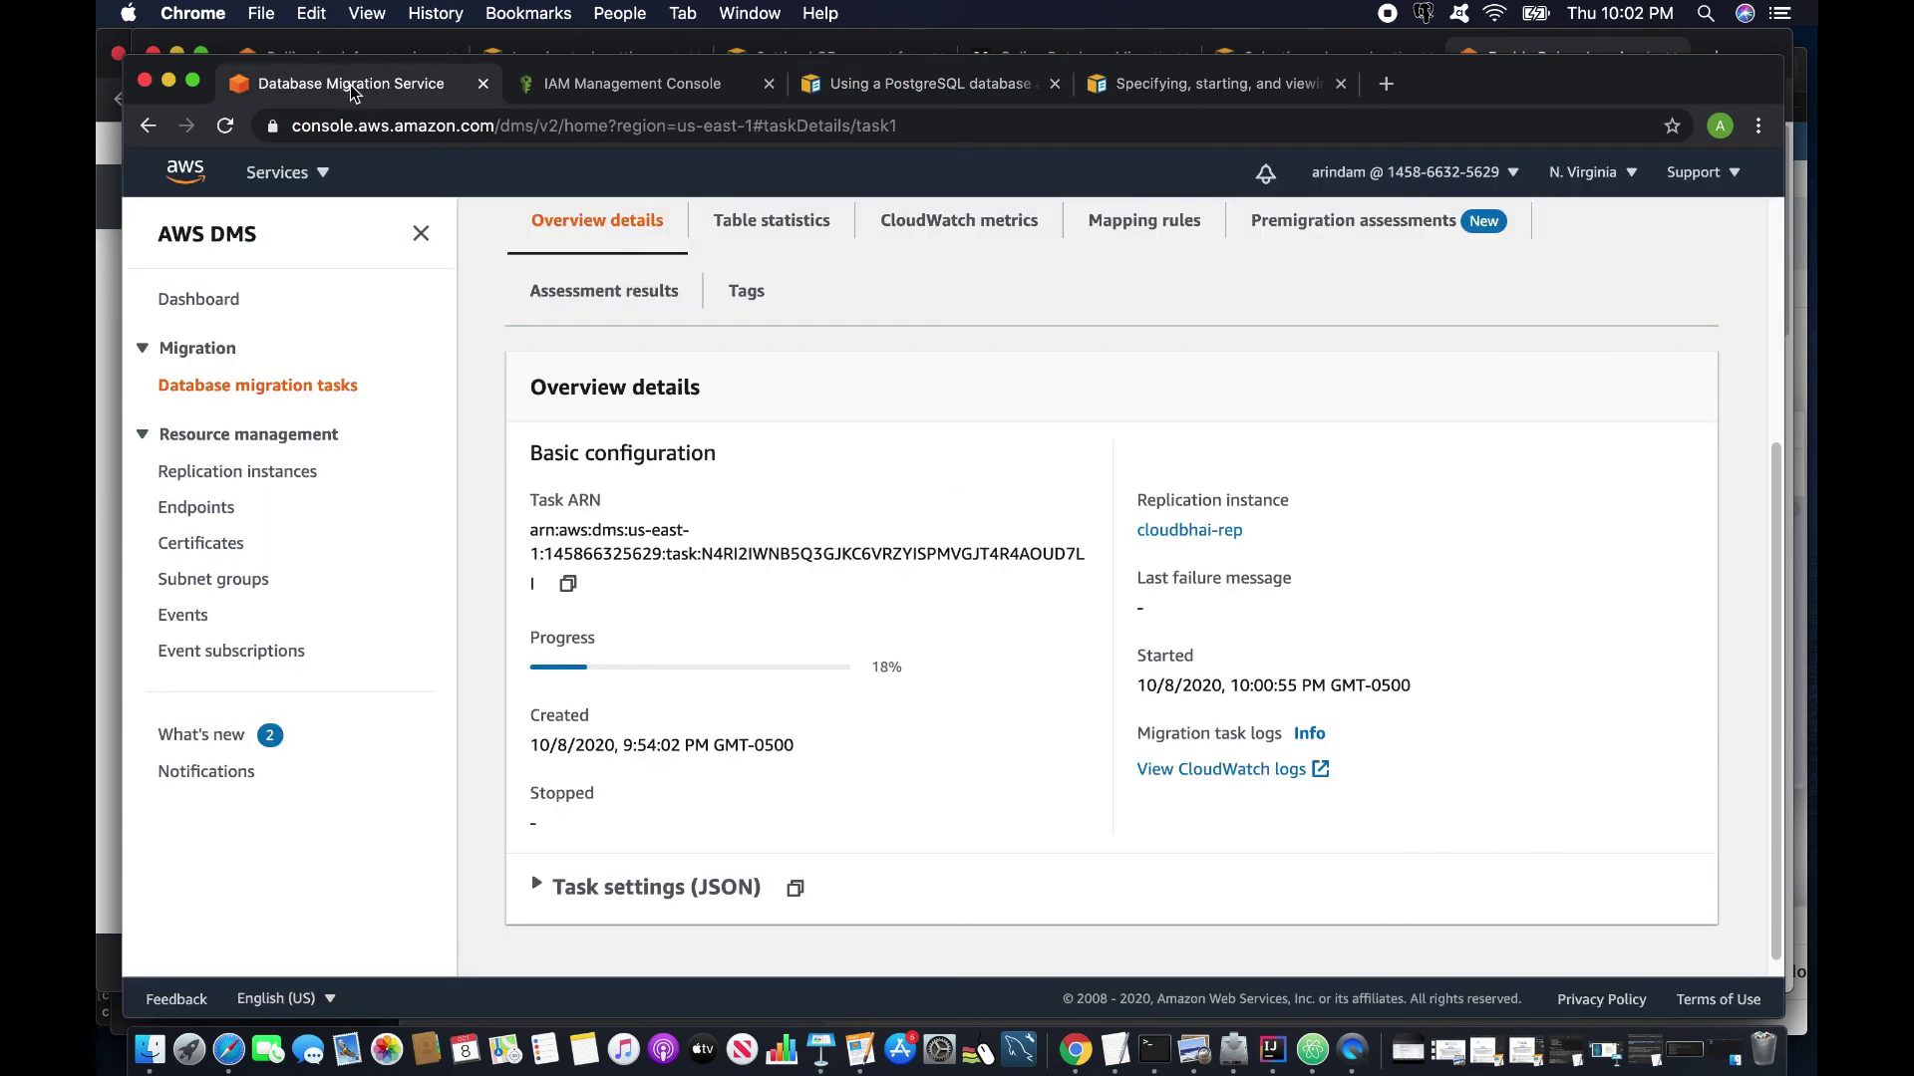
pyautogui.click(351, 86)
# Open task1's table statistics and scroll through the per-table rows.
pyautogui.scroll(1, 813, 596)
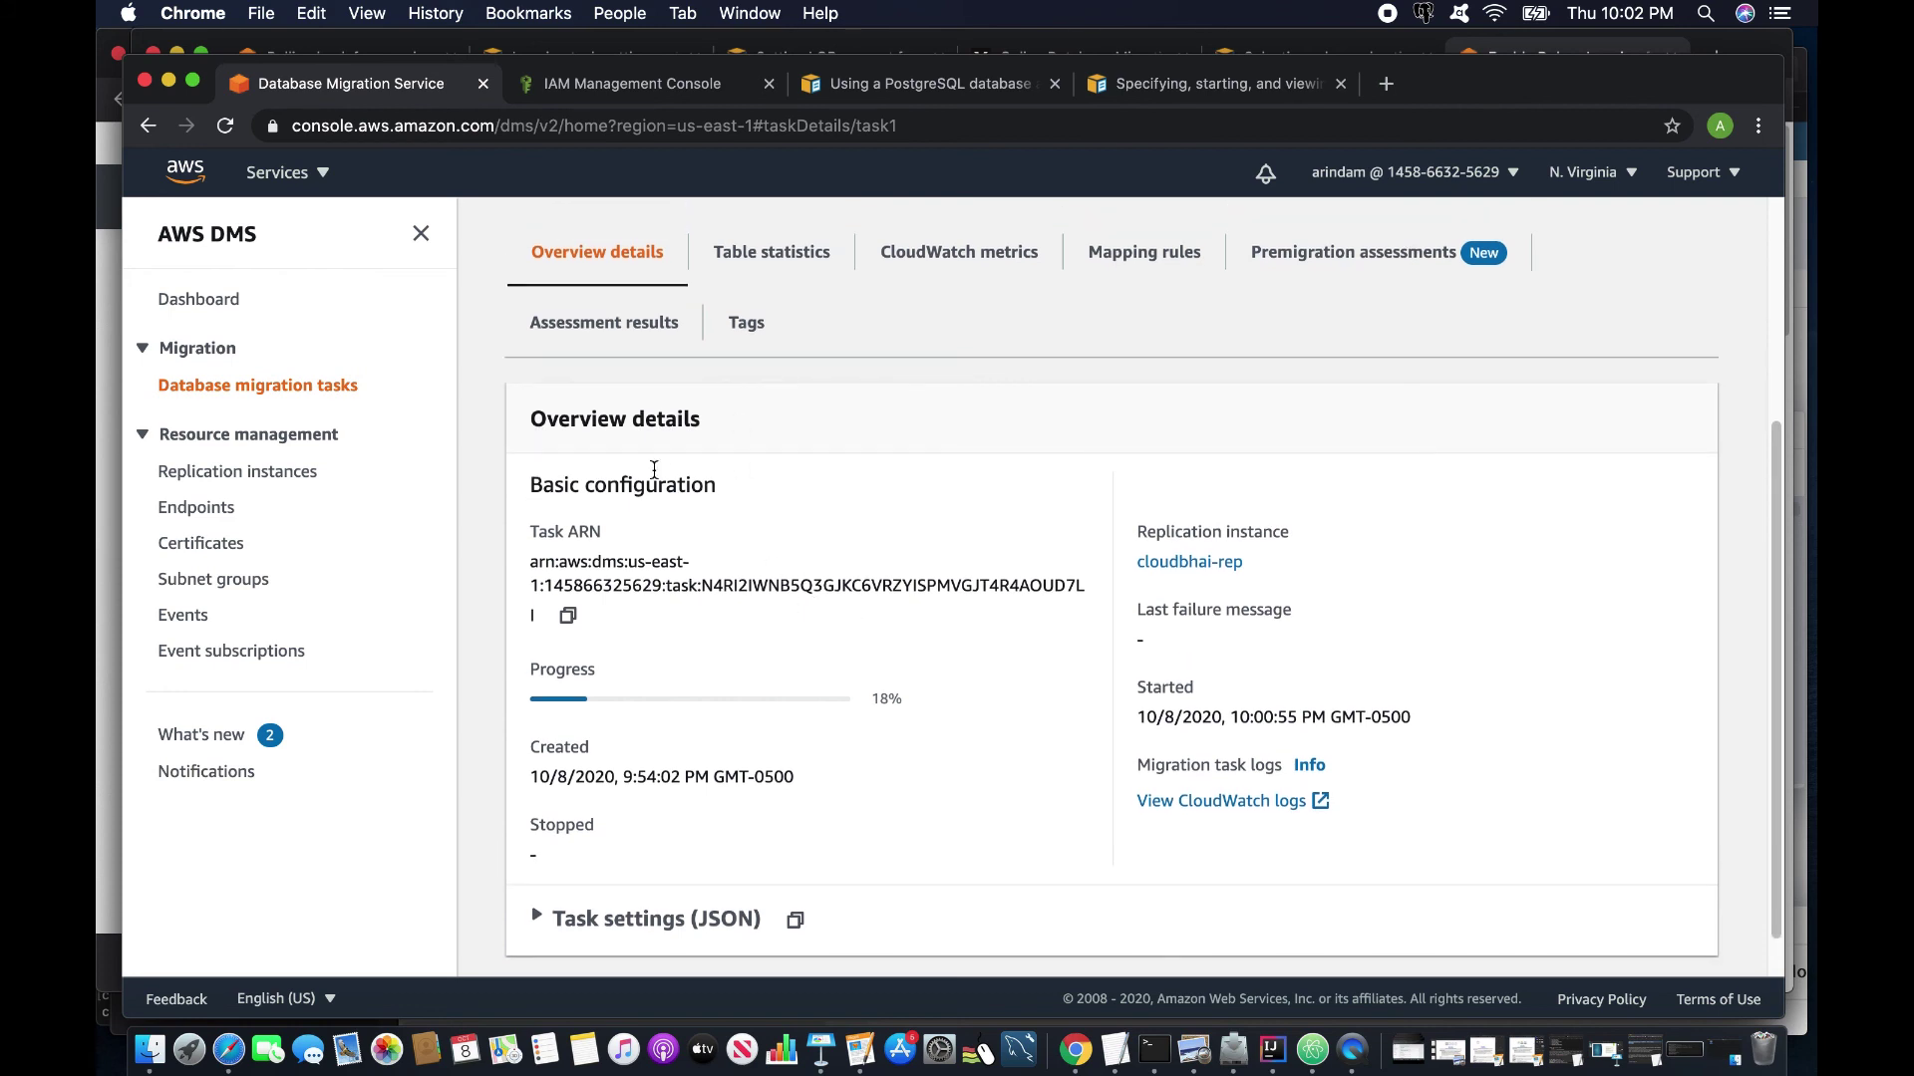
pyautogui.click(766, 253)
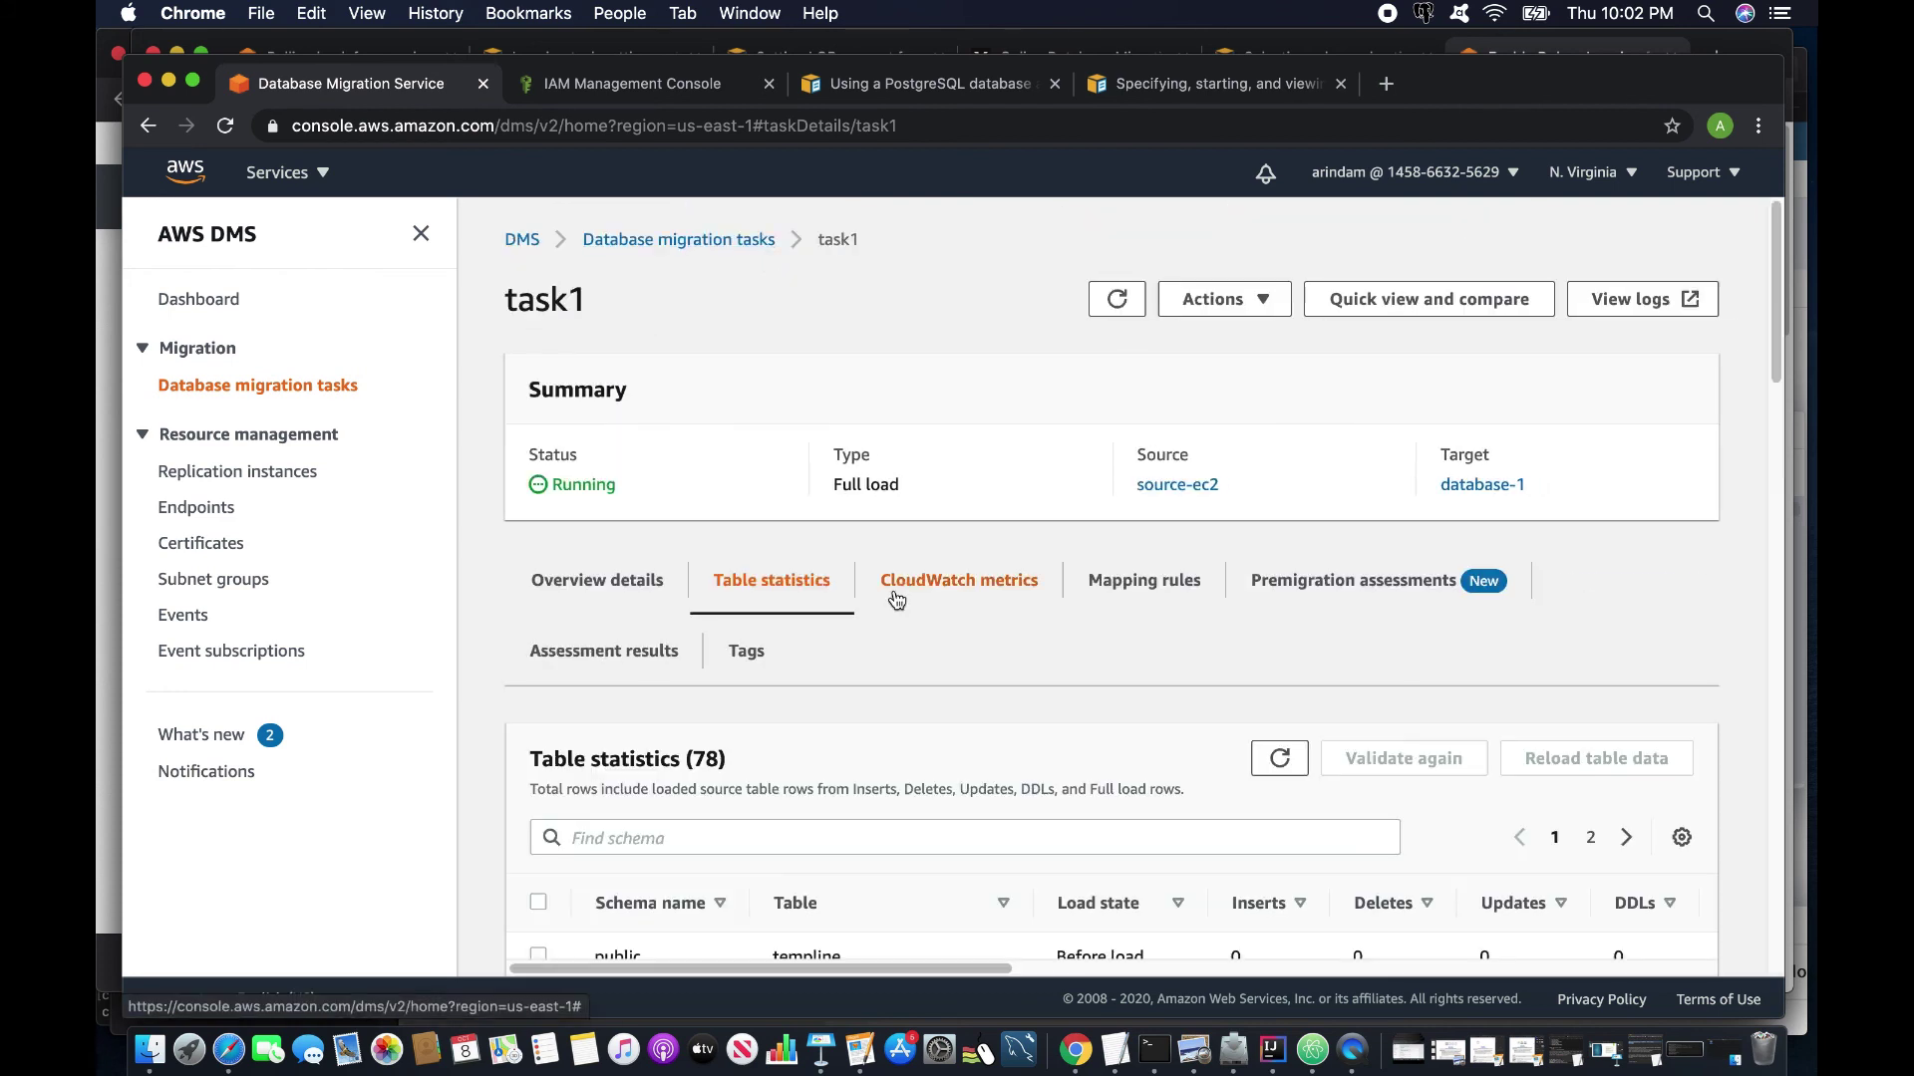
pyautogui.scroll(-5, 877, 658)
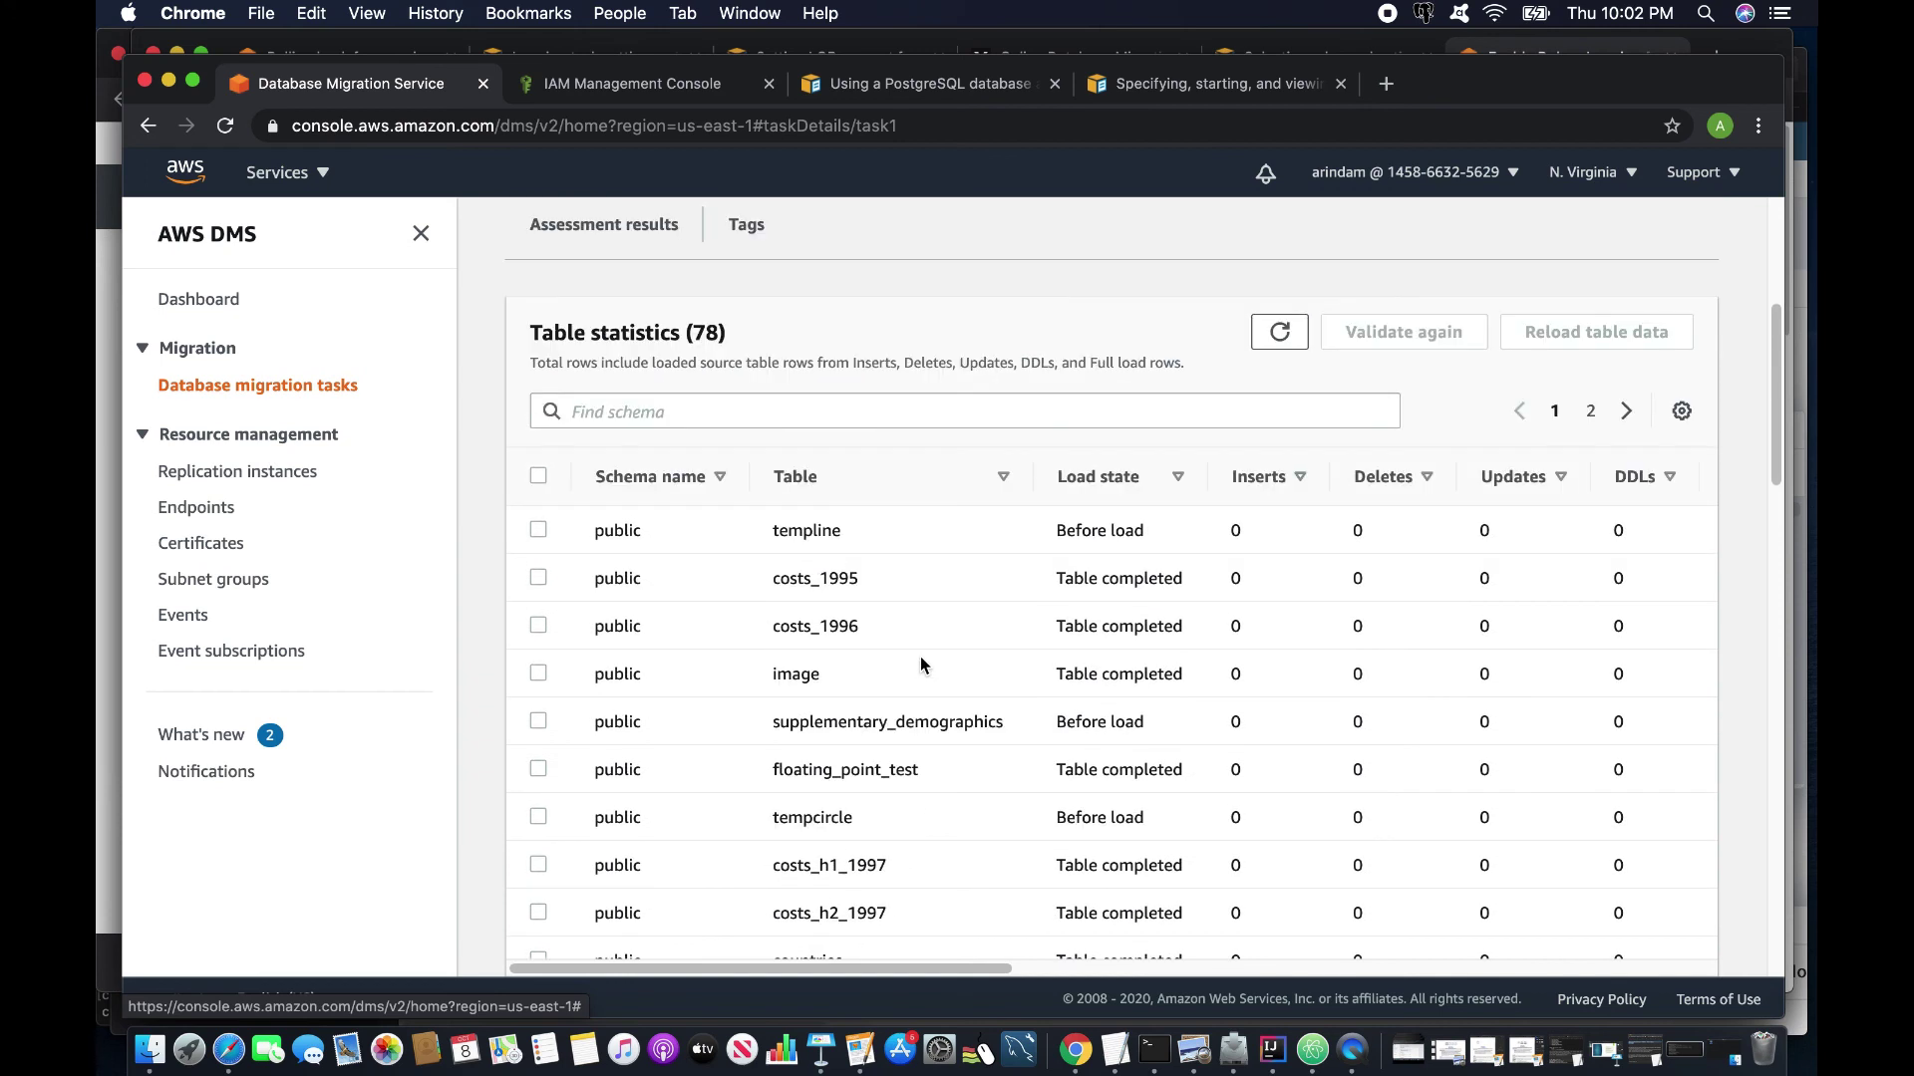
pyautogui.scroll(-4, 1021, 734)
pyautogui.scroll(-3, 1020, 731)
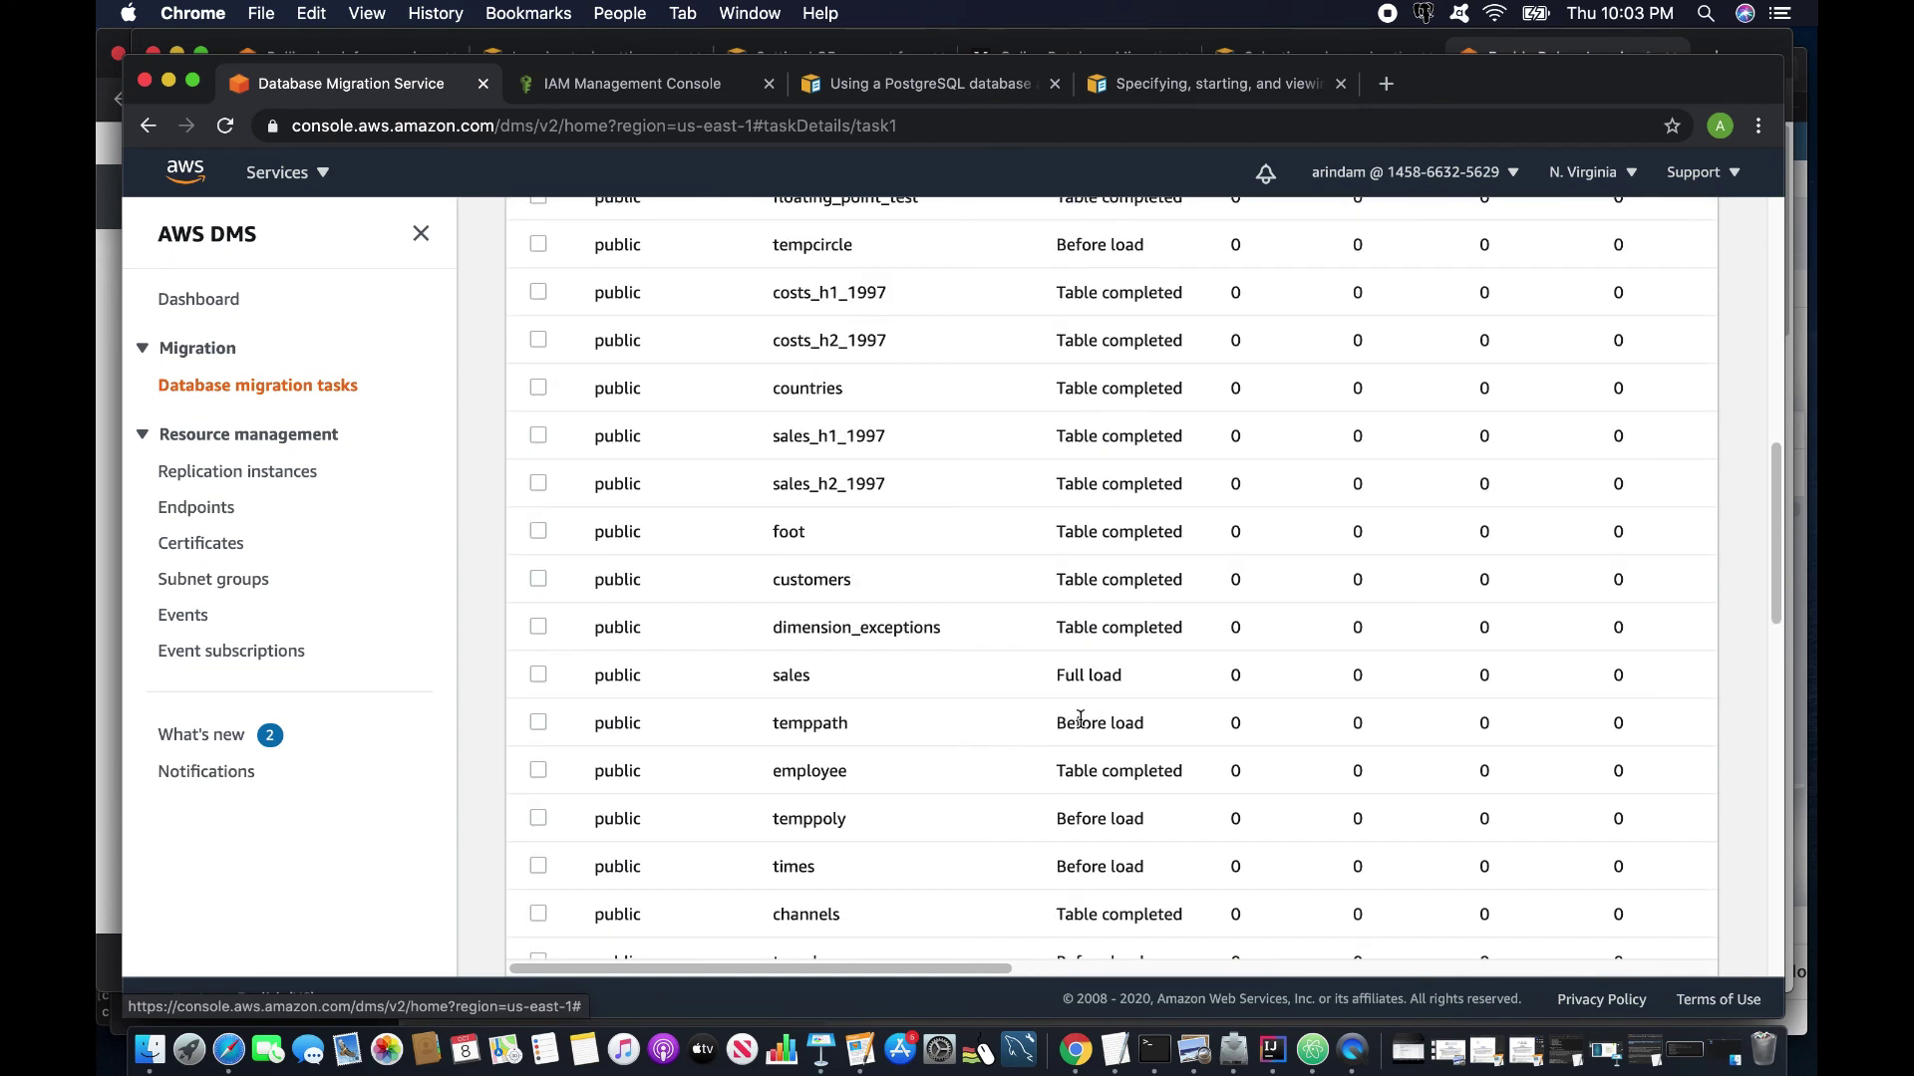
pyautogui.moveTo(1059, 721); pyautogui.dragTo(1144, 722)
pyautogui.scroll(-6, 1034, 773)
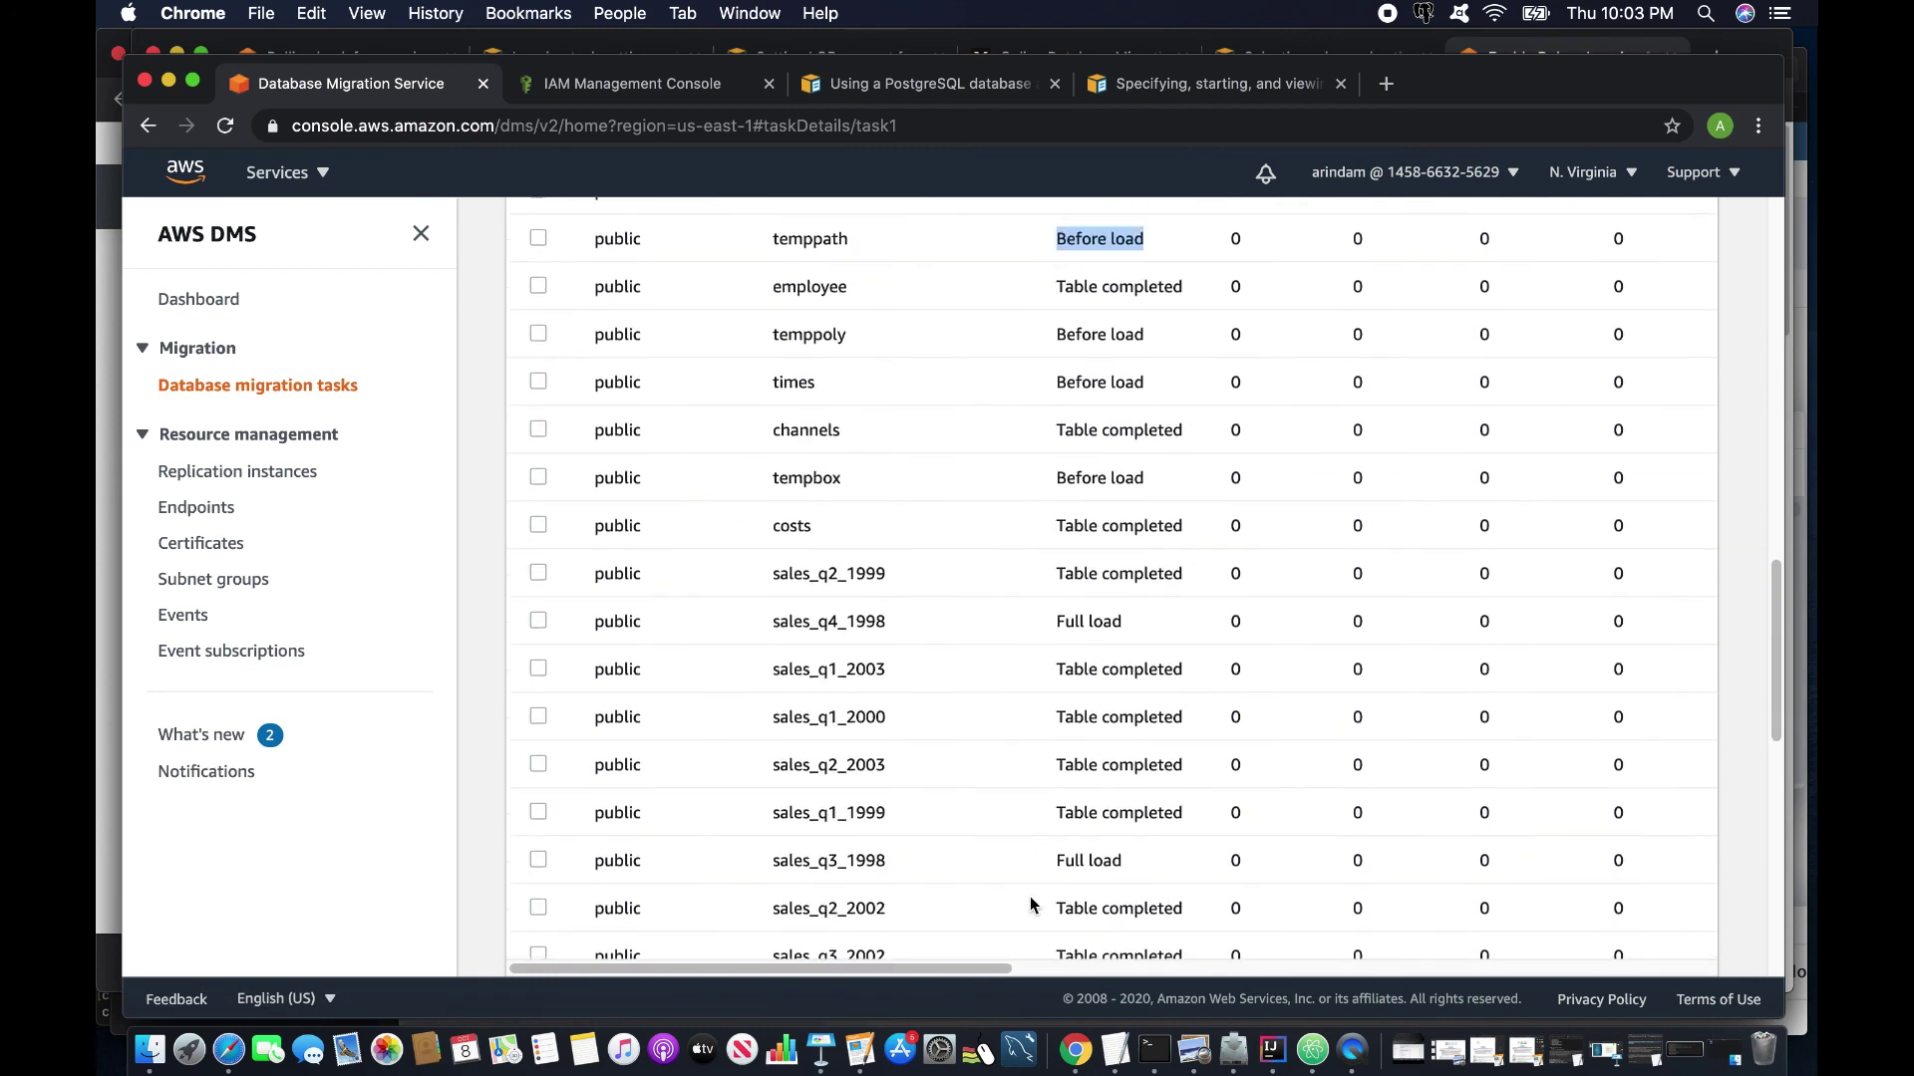
pyautogui.moveTo(971, 969); pyautogui.dragTo(1336, 987)
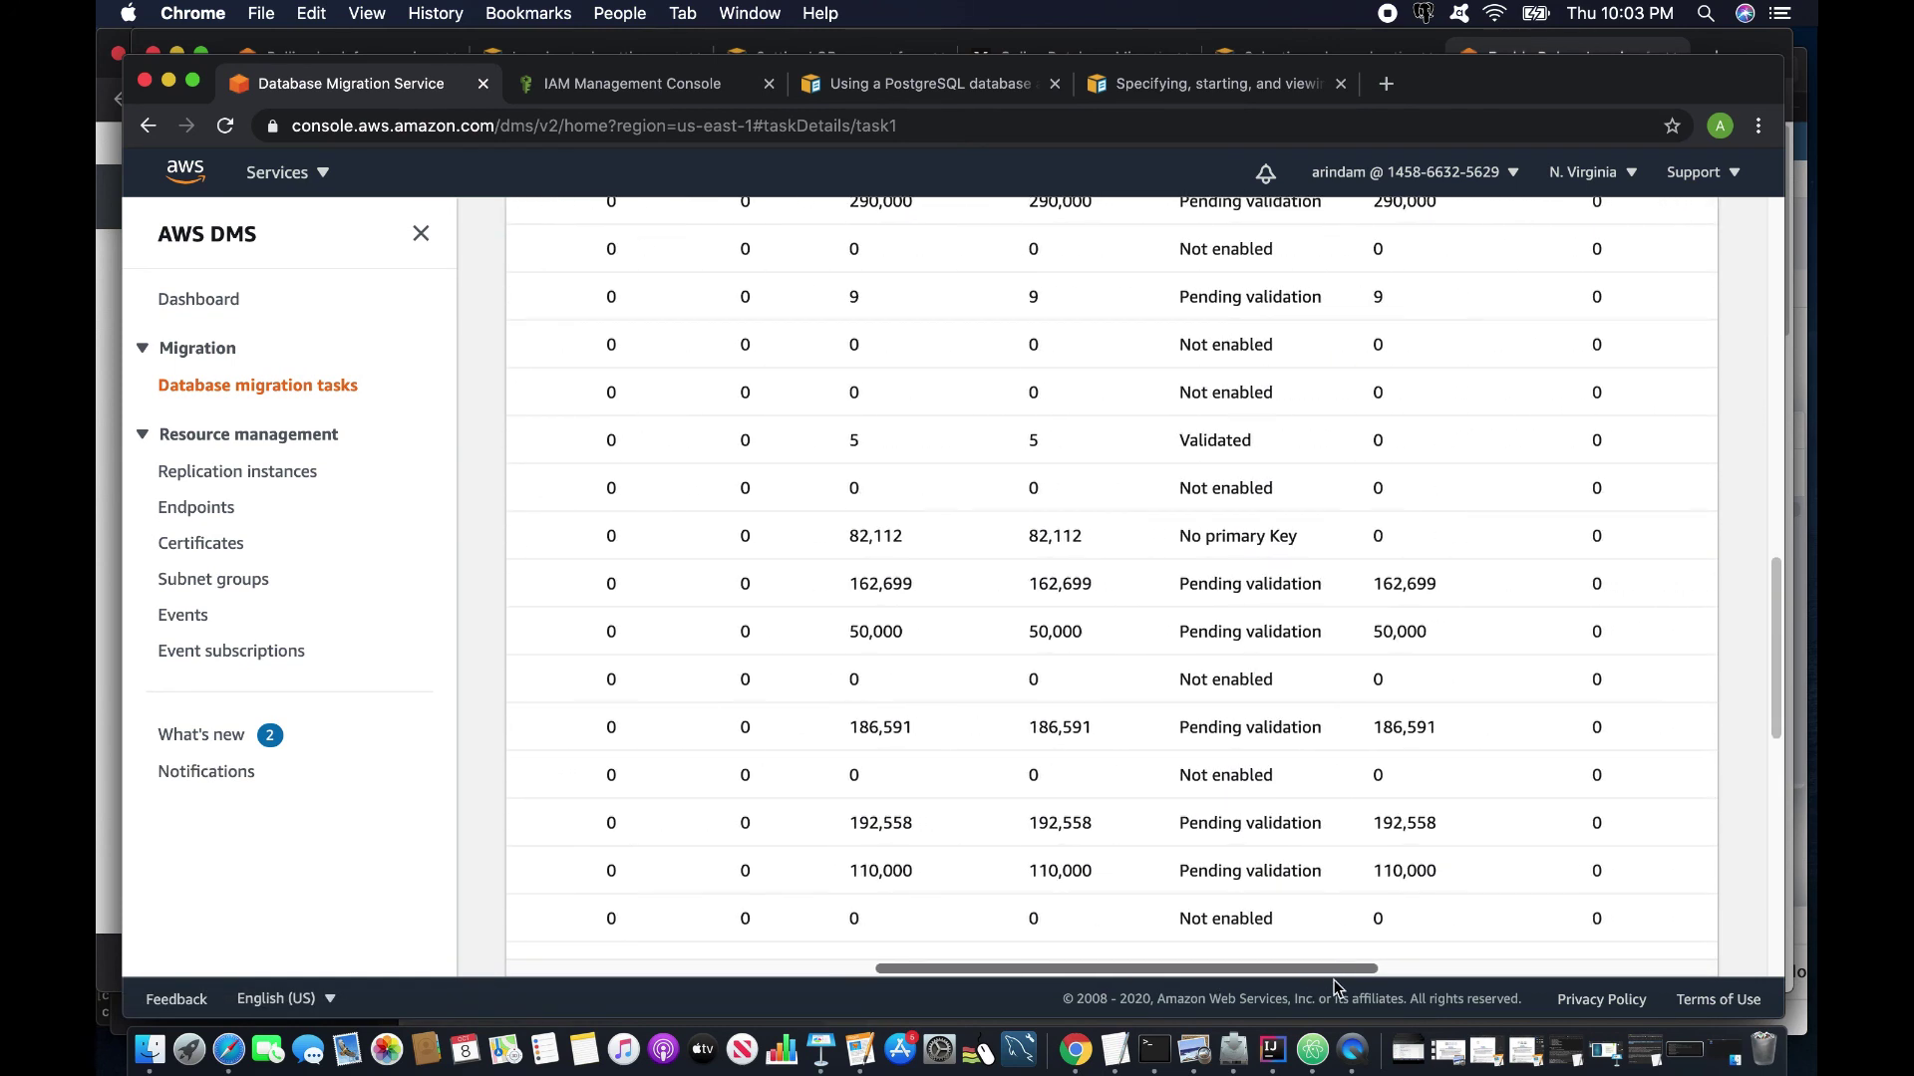
# Review the validation details, noting the 'No primary/unique key found' note.
pyautogui.scroll(2, 915, 688)
pyautogui.scroll(5, 917, 688)
pyautogui.scroll(-4, 917, 688)
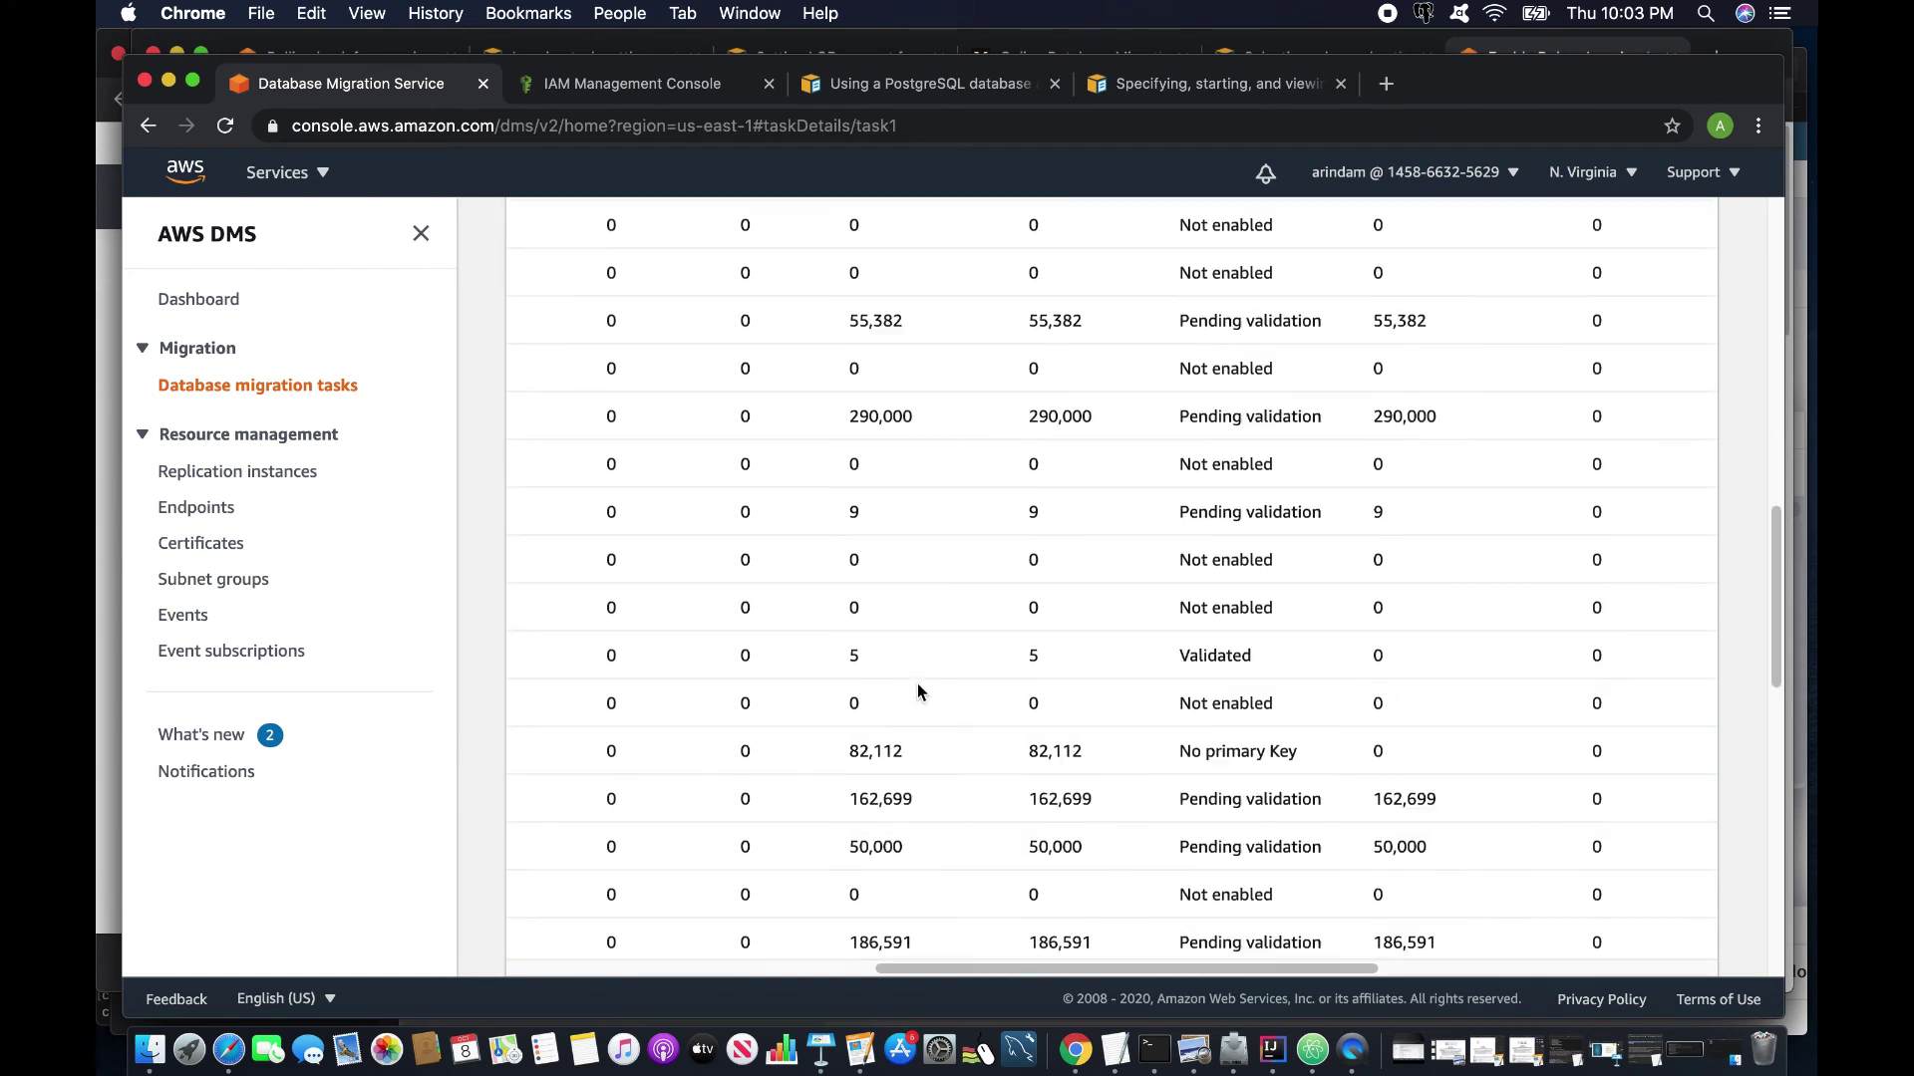
pyautogui.scroll(-1, 927, 703)
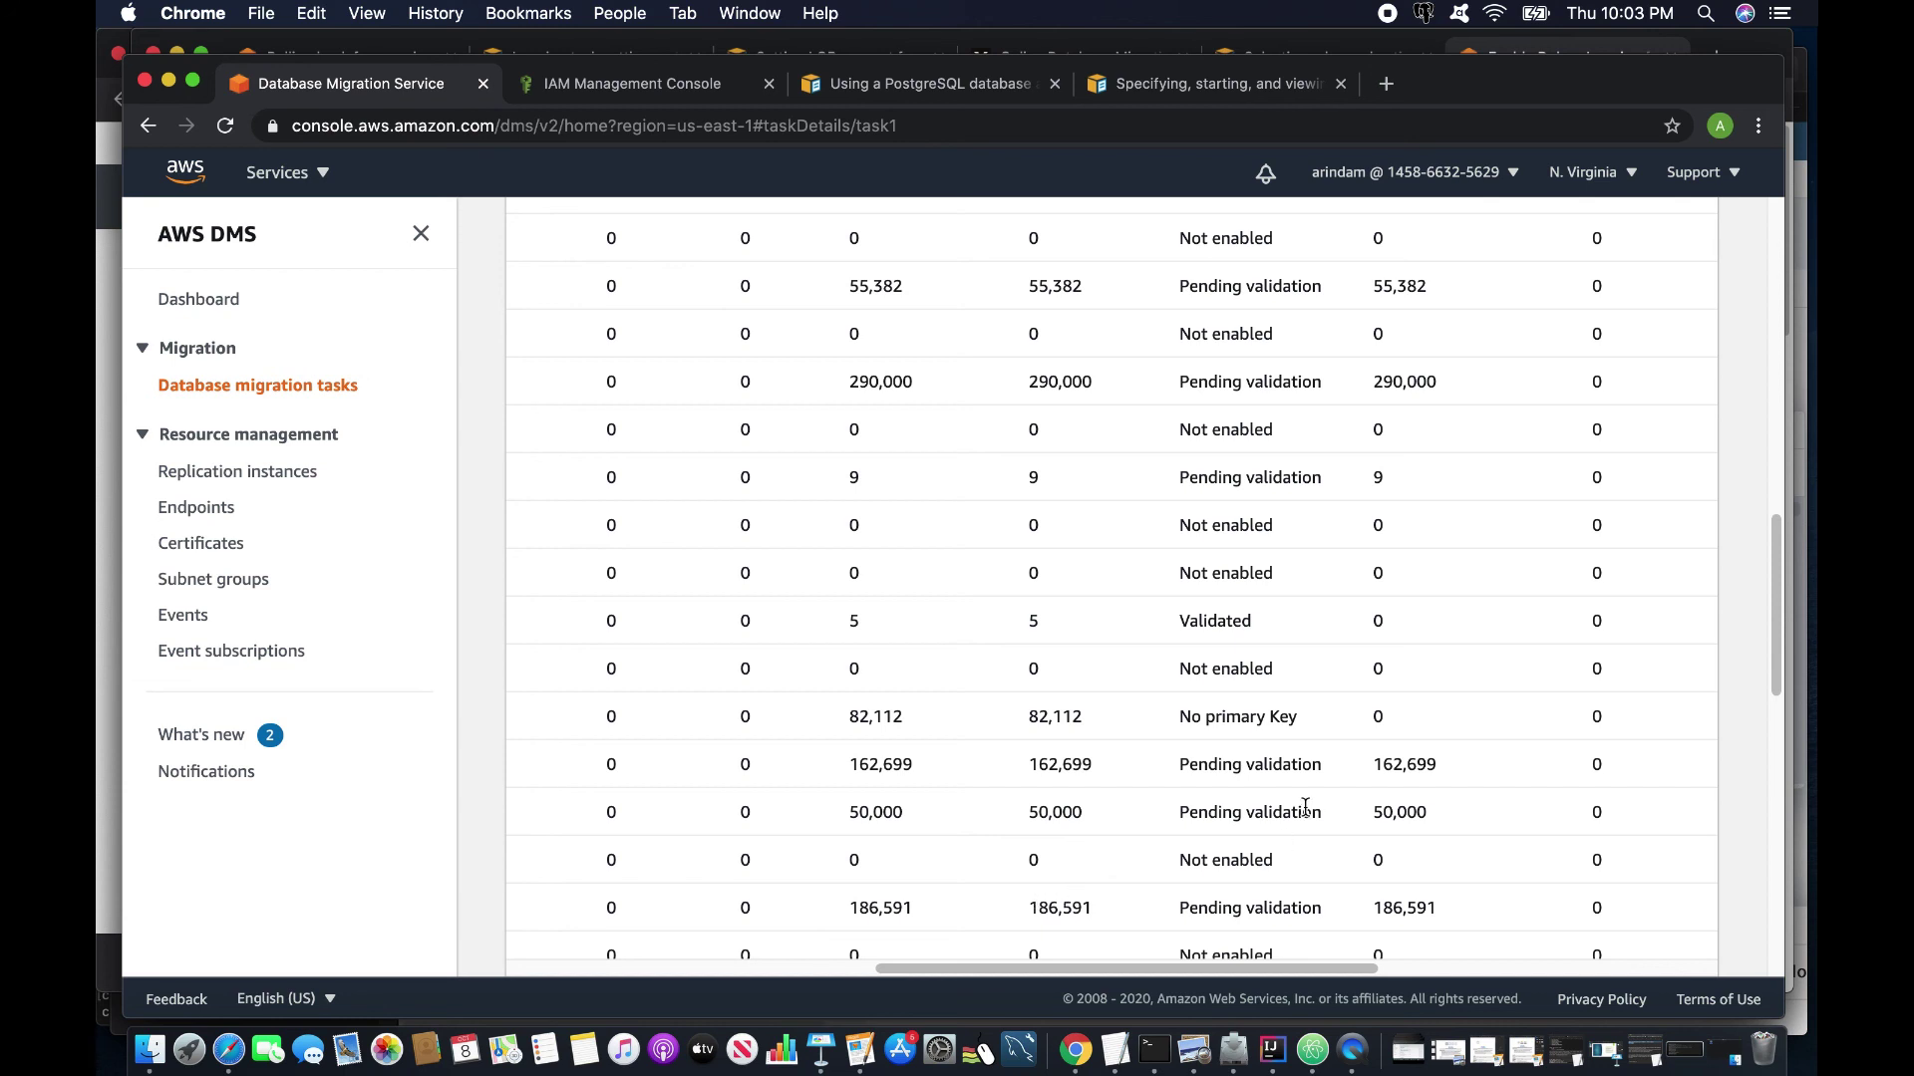
pyautogui.scroll(10, 1303, 807)
pyautogui.moveTo(1332, 969); pyautogui.dragTo(1635, 957)
pyautogui.scroll(-2, 1380, 842)
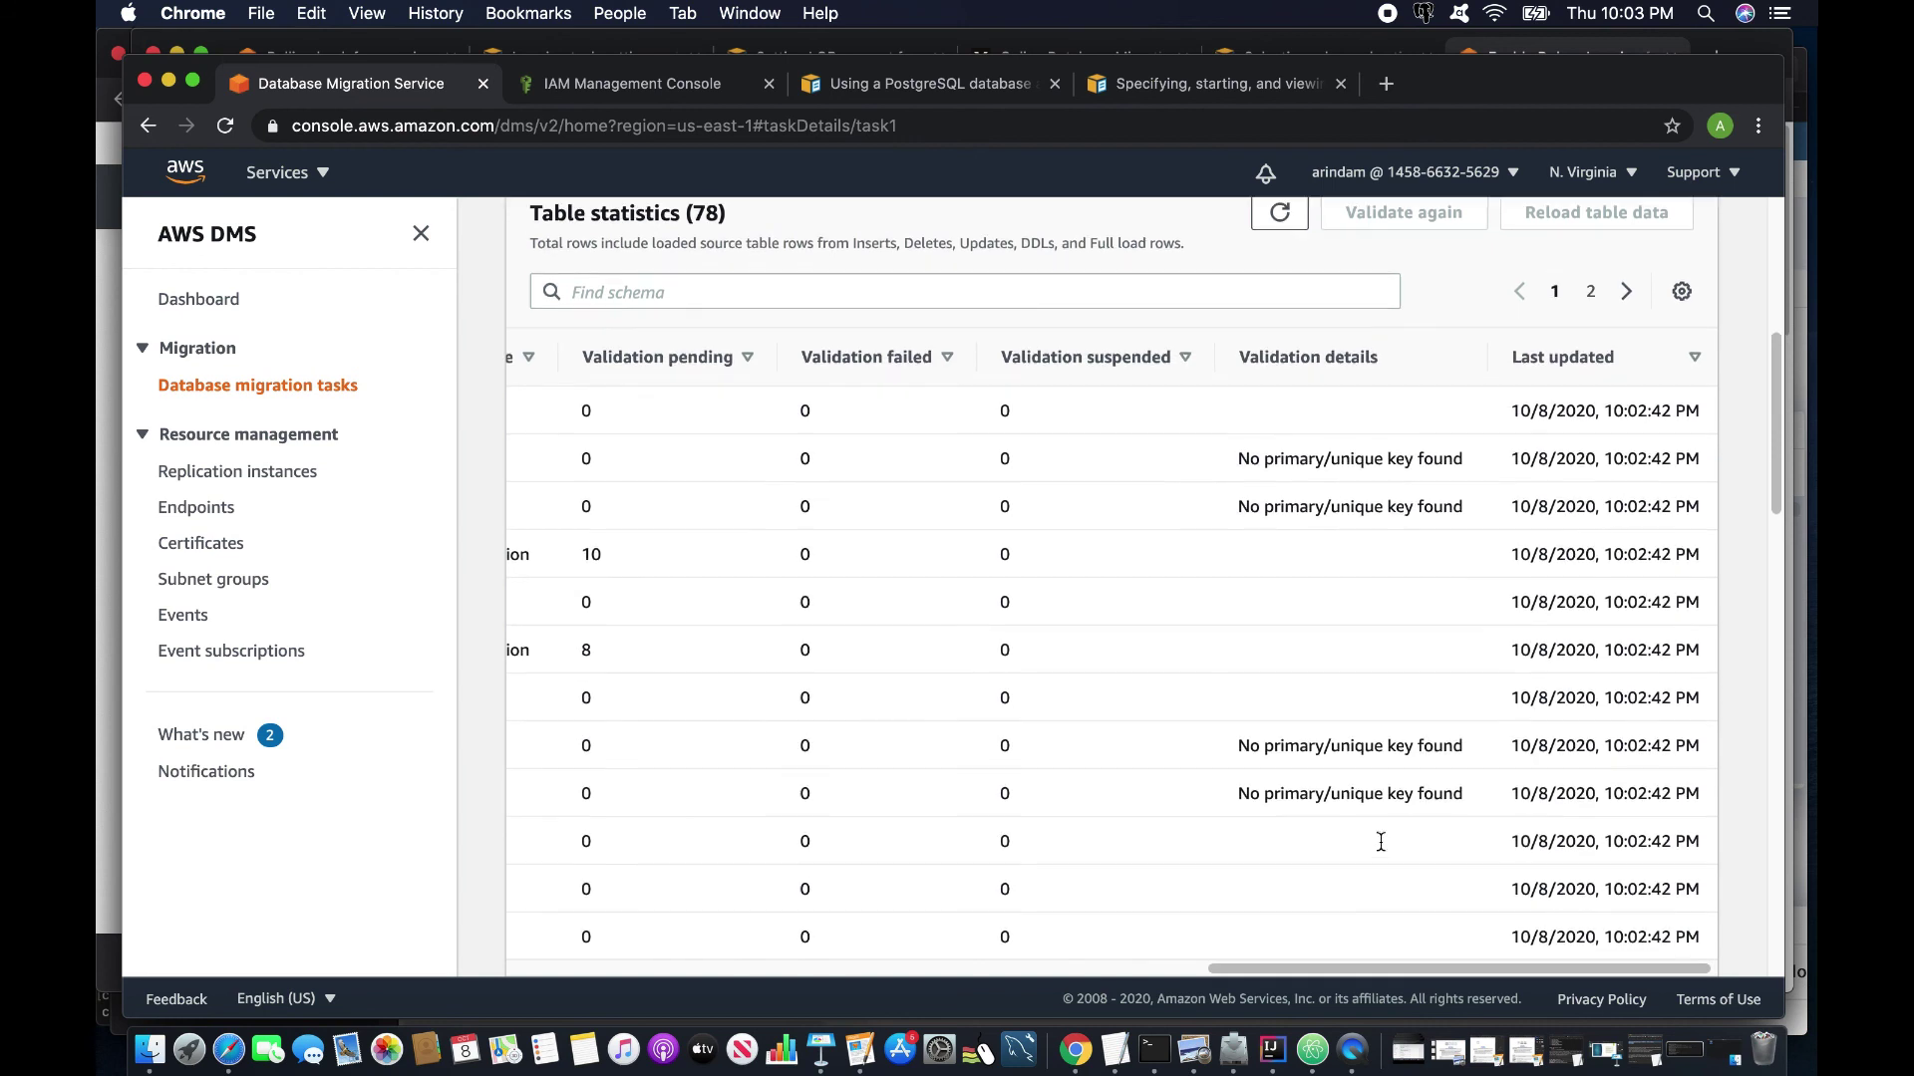
pyautogui.moveTo(1240, 459); pyautogui.dragTo(1469, 450)
pyautogui.scroll(-6, 1289, 534)
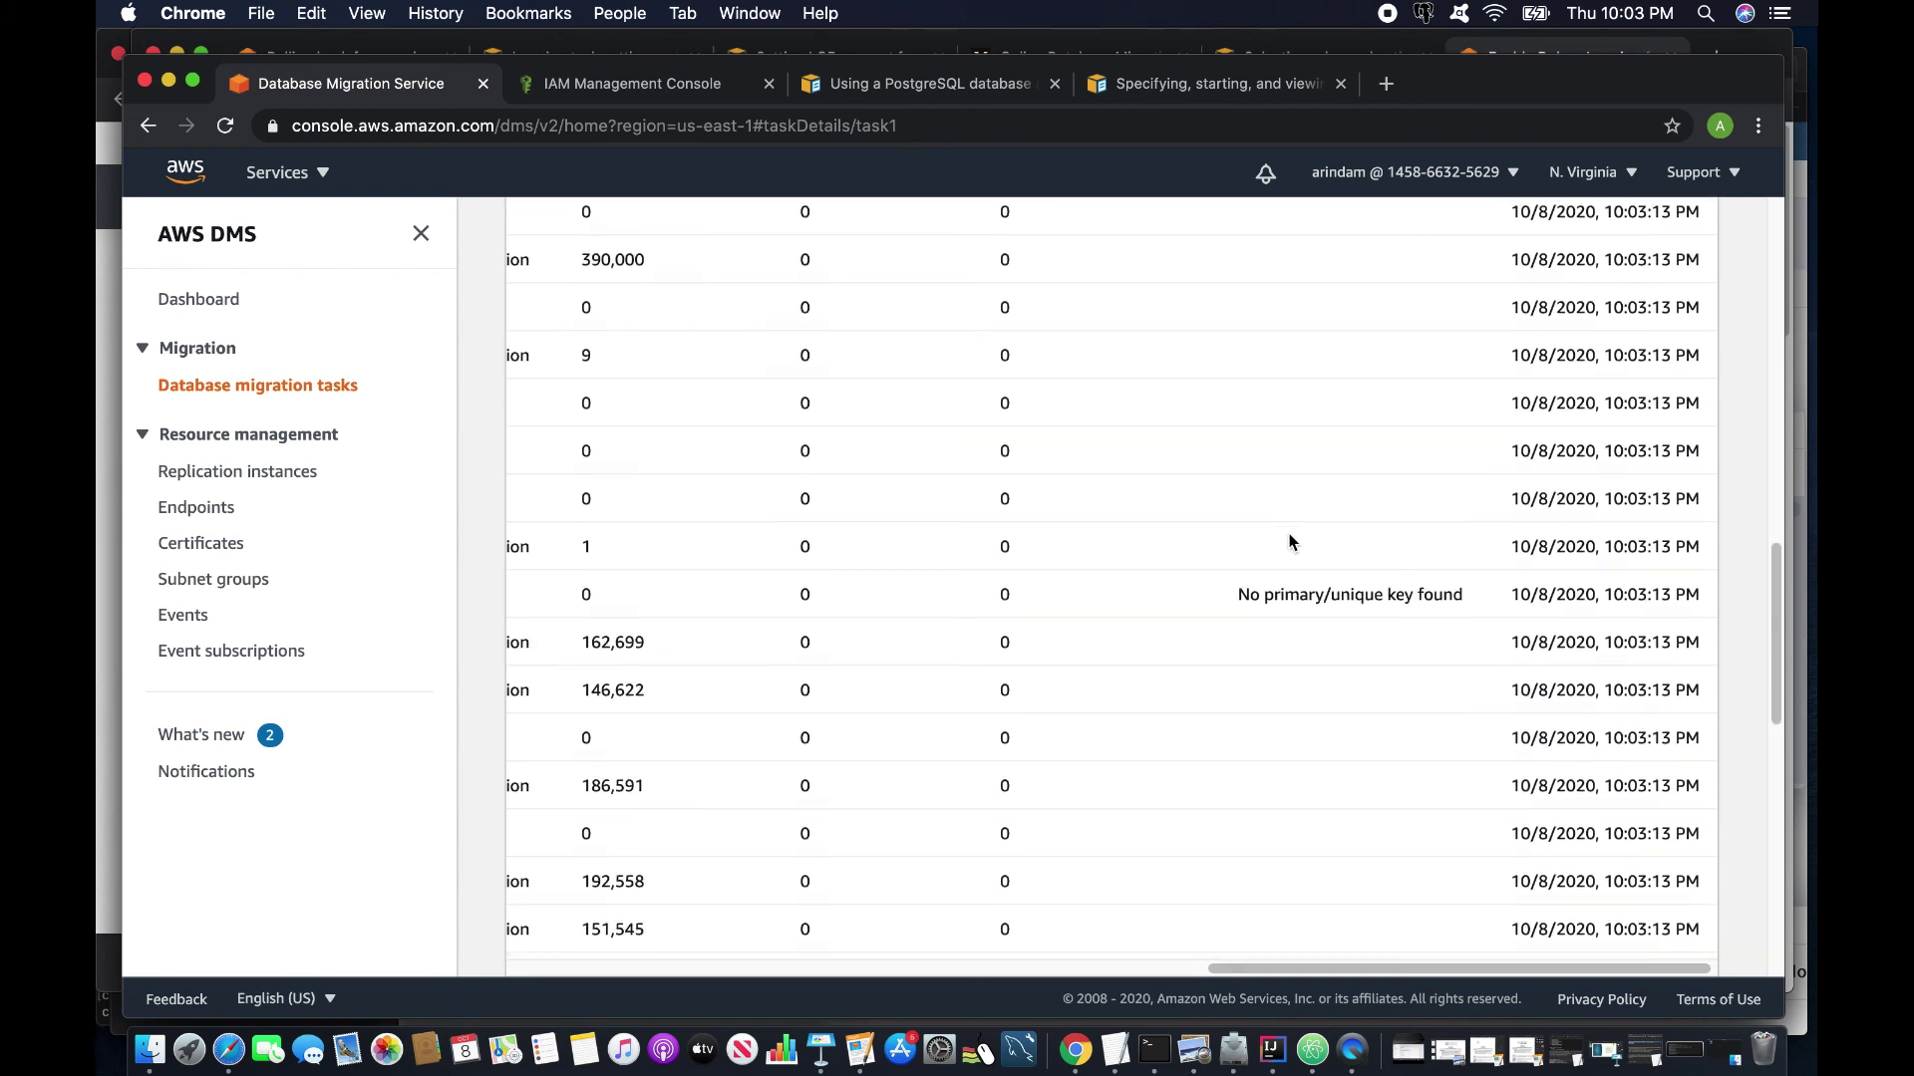
pyautogui.scroll(-5, 1288, 538)
pyautogui.scroll(10, 1287, 539)
pyautogui.scroll(10, 1286, 538)
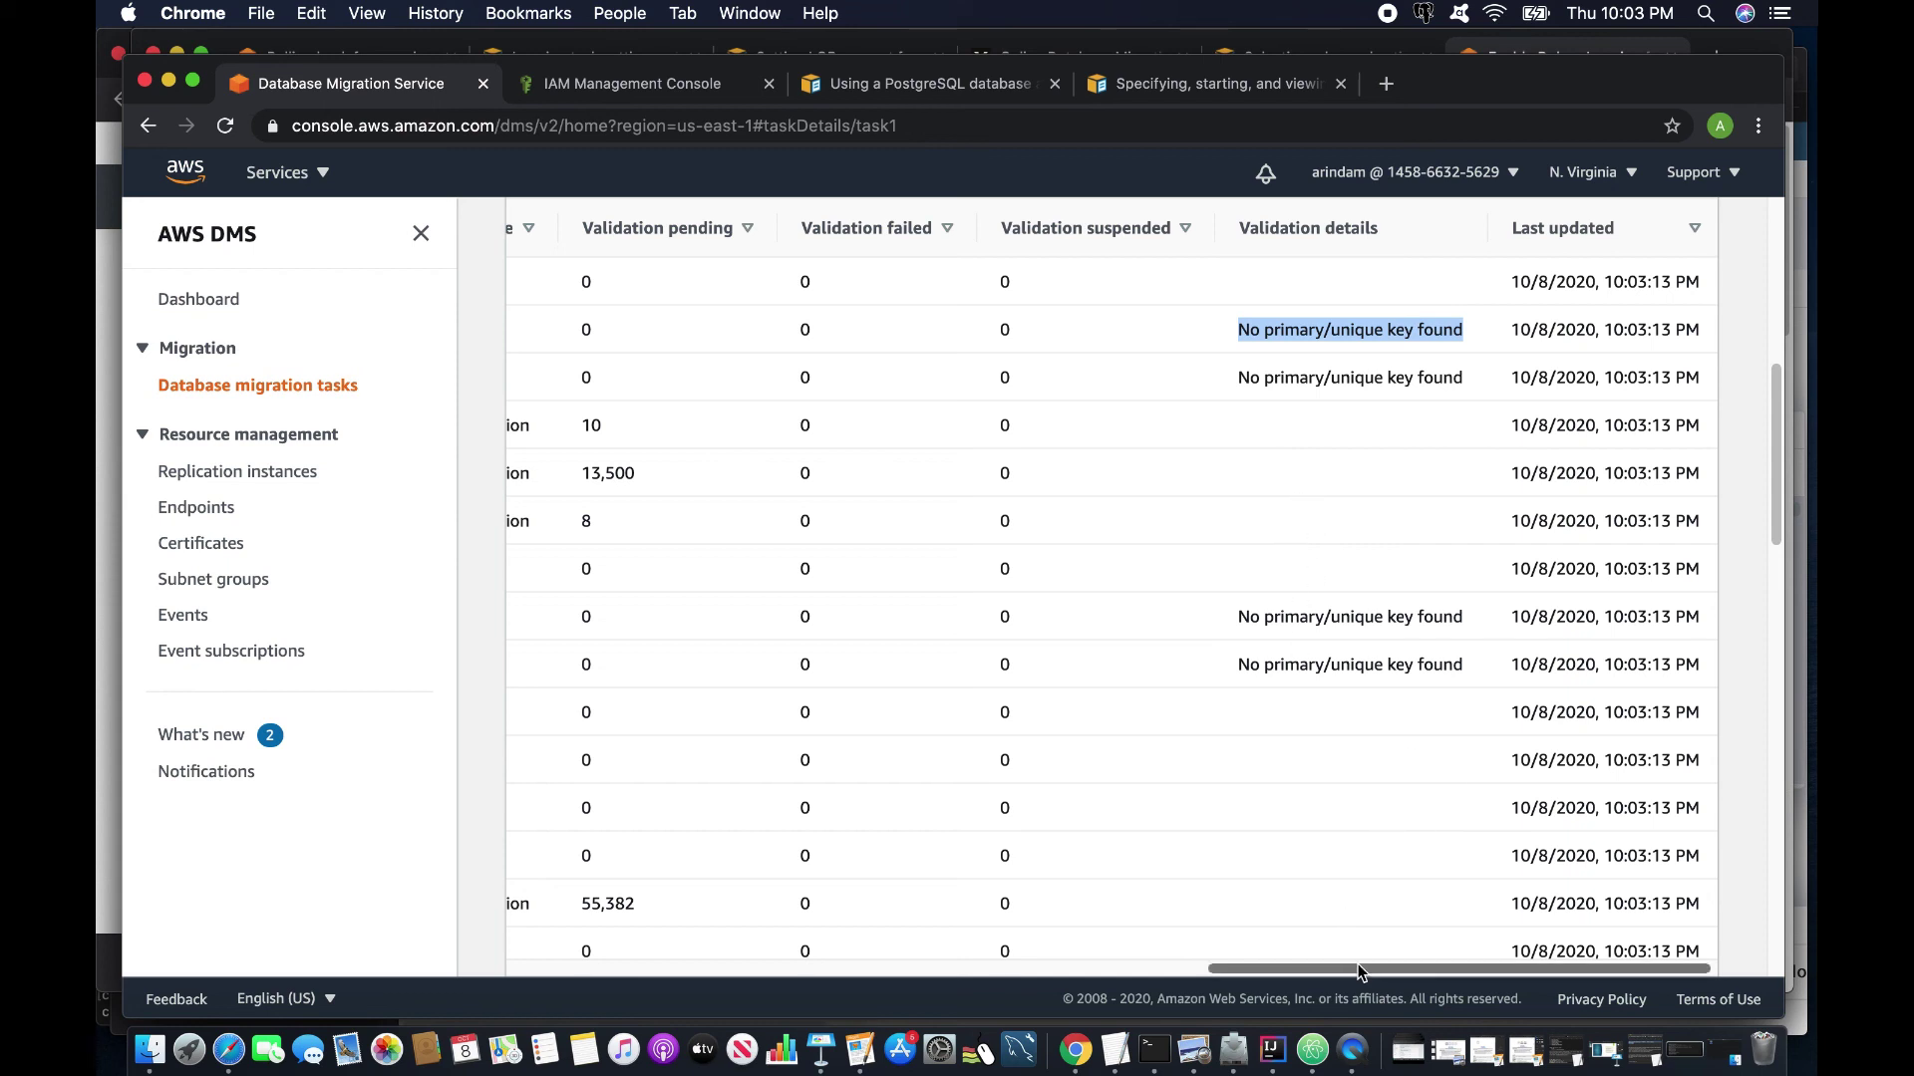
pyautogui.moveTo(1363, 964); pyautogui.dragTo(707, 931)
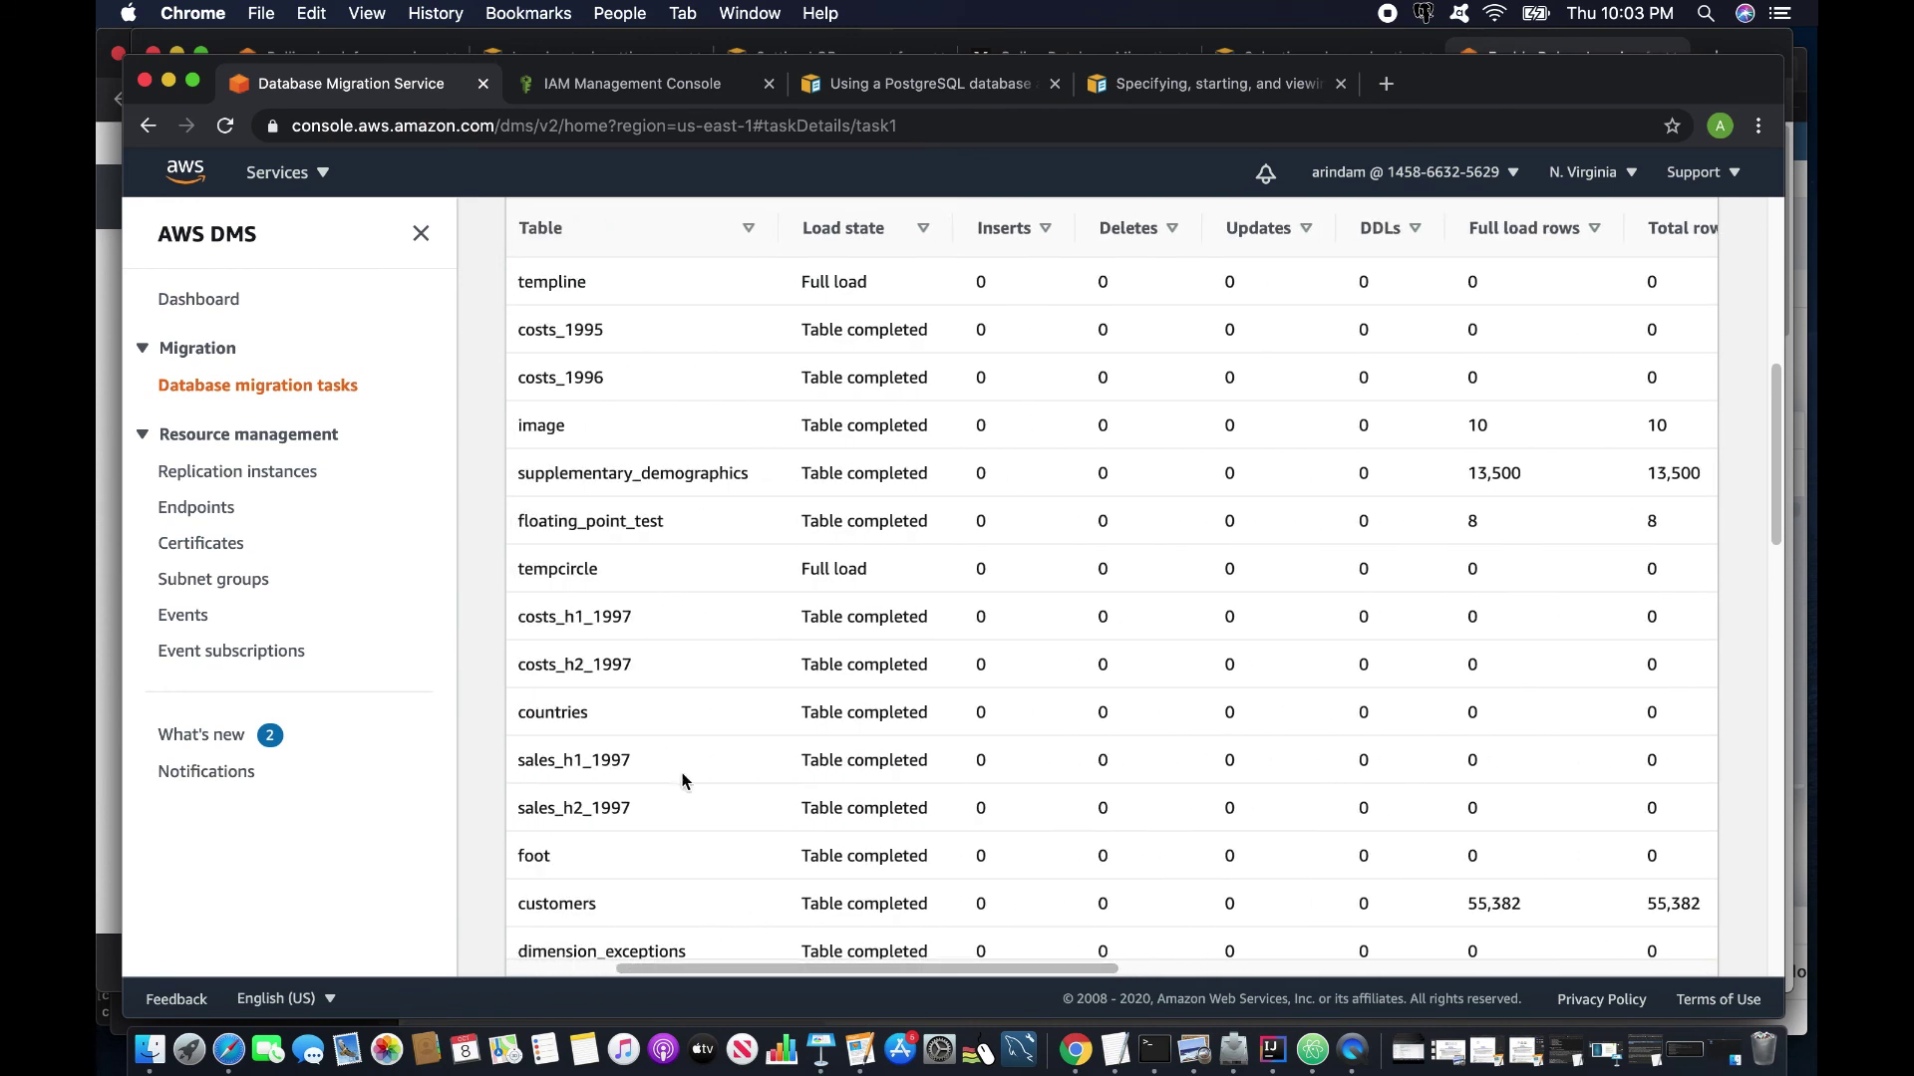
# Switch to the overview details and note the 49% progress value.
pyautogui.scroll(5, 684, 781)
pyautogui.click(610, 436)
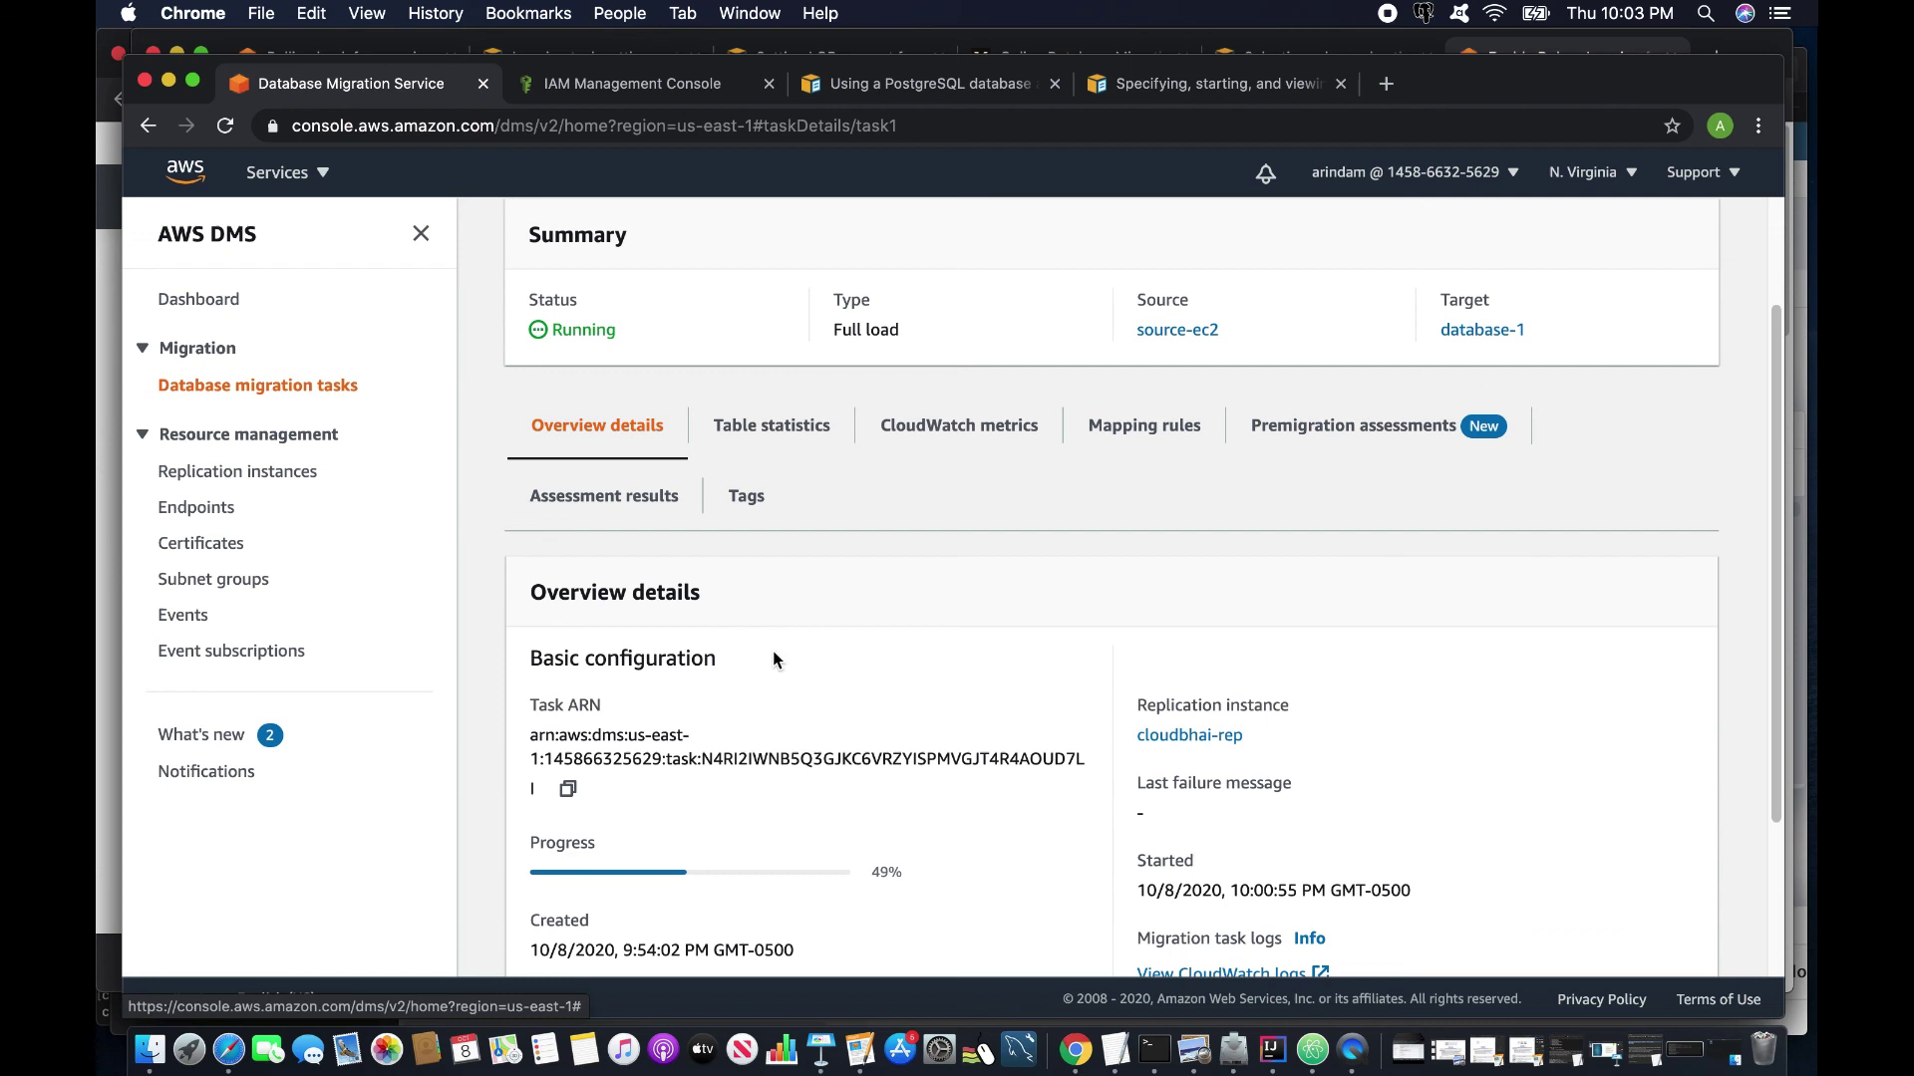
pyautogui.scroll(-1, 805, 733)
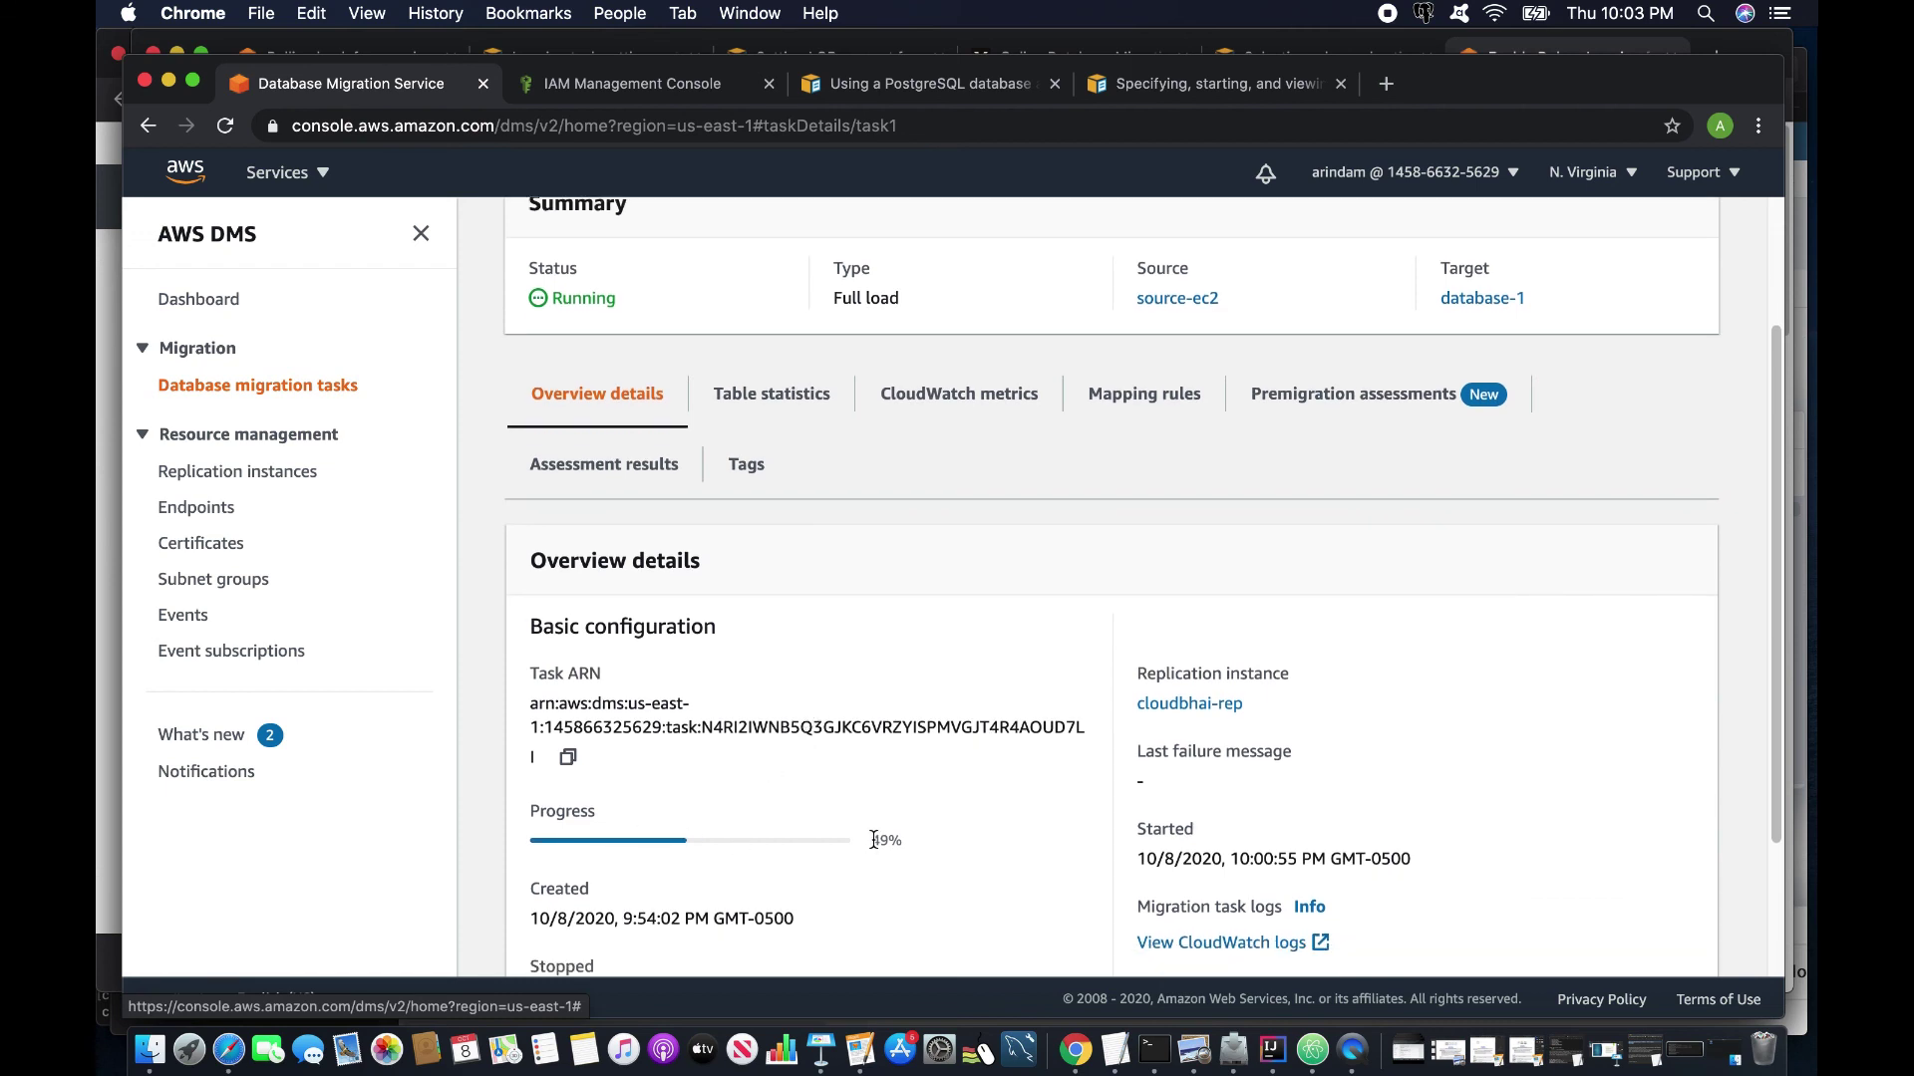
pyautogui.moveTo(874, 840); pyautogui.dragTo(903, 842)
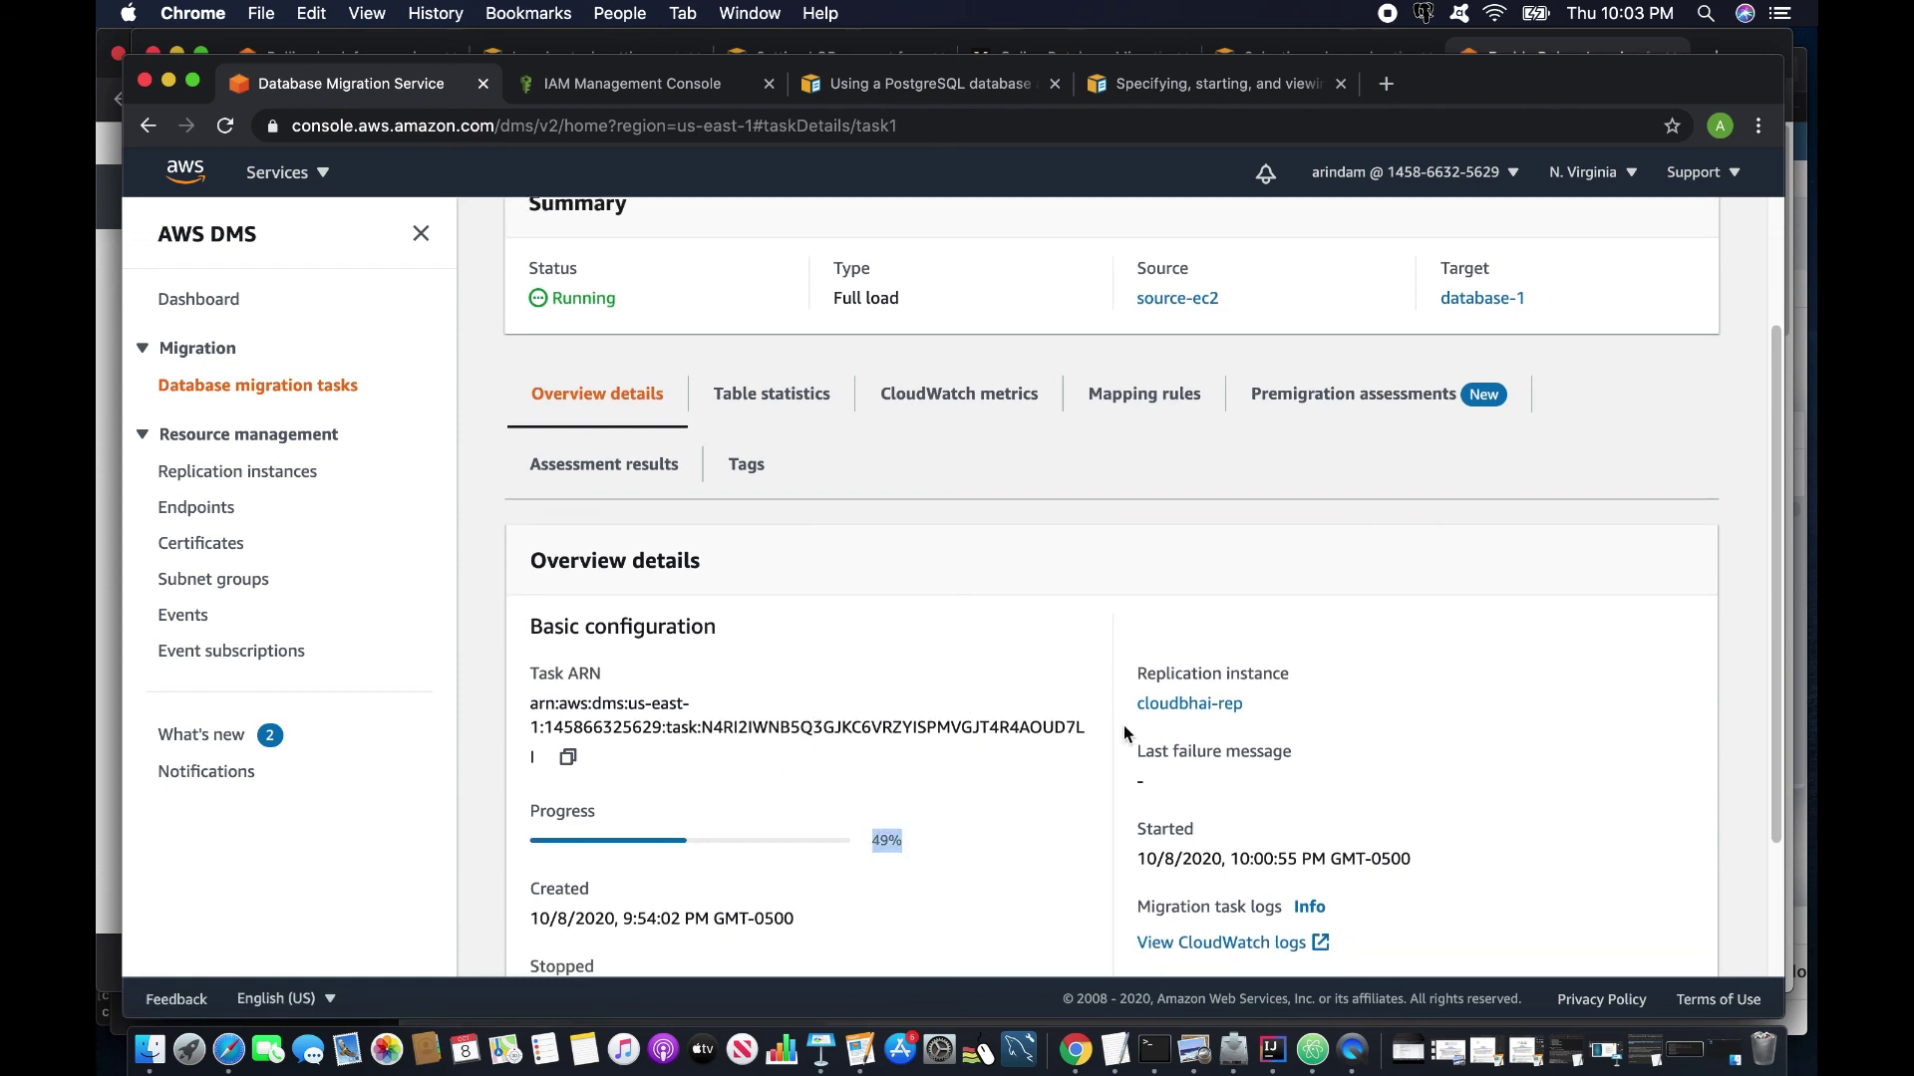
# Browse the cloudbhai-rep replication instance's CloudWatch metrics charts, then go back to the task list.
pyautogui.click(976, 398)
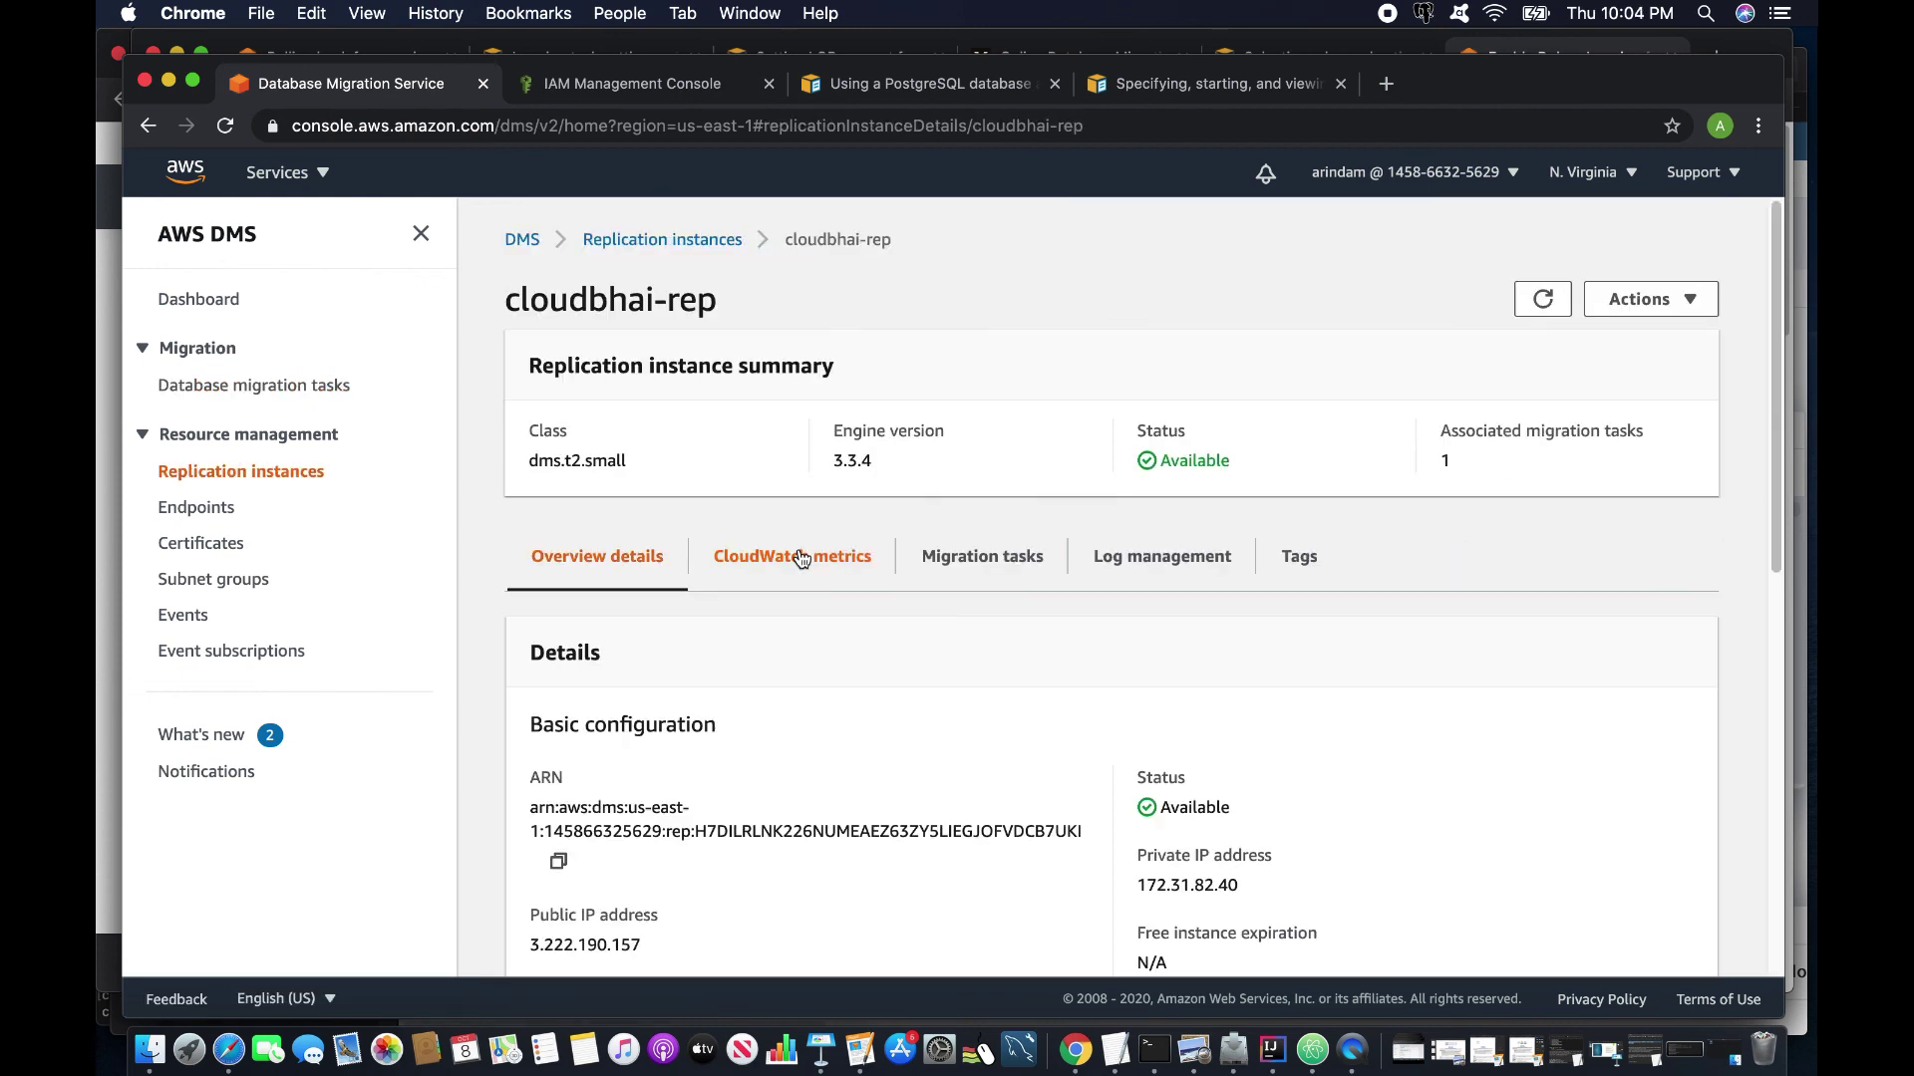
pyautogui.click(797, 558)
pyautogui.scroll(-5, 1071, 698)
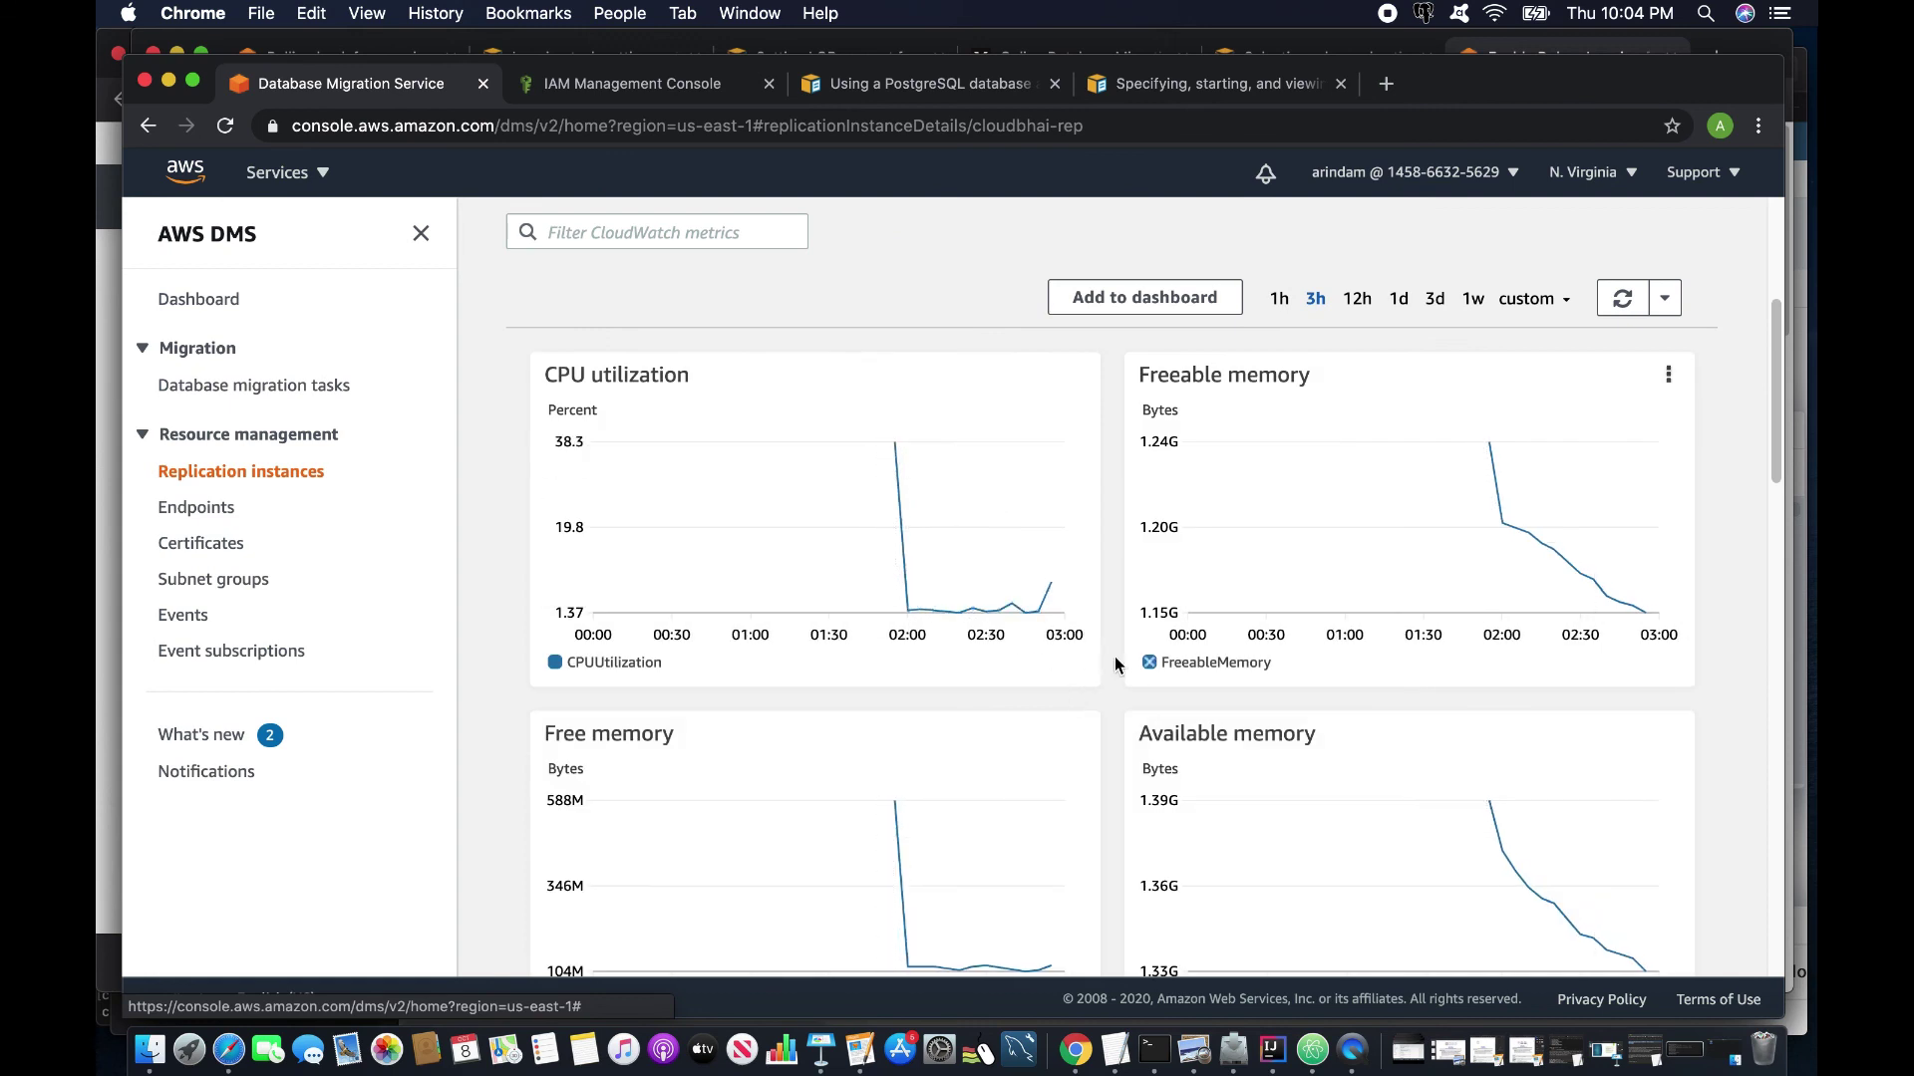
pyautogui.scroll(-2, 1258, 754)
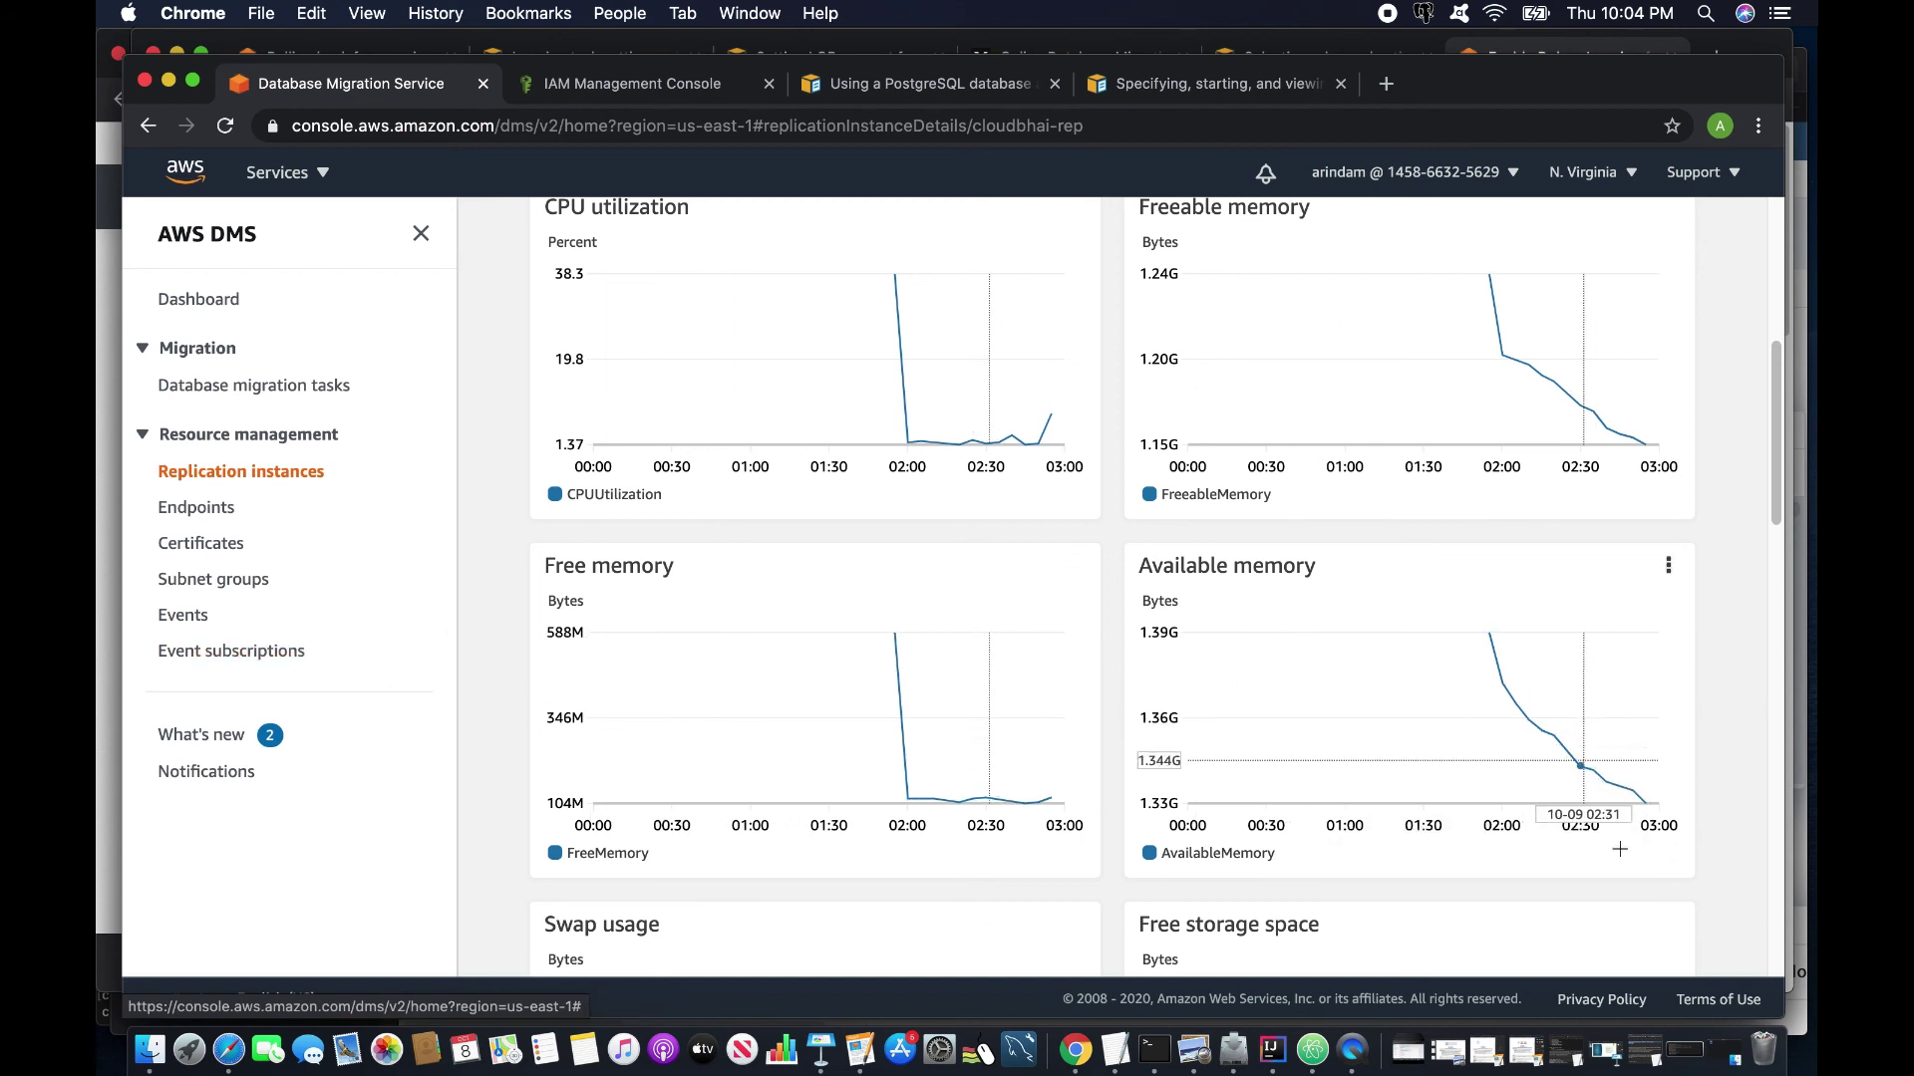
pyautogui.scroll(-4, 1156, 890)
pyautogui.scroll(-4, 1156, 890)
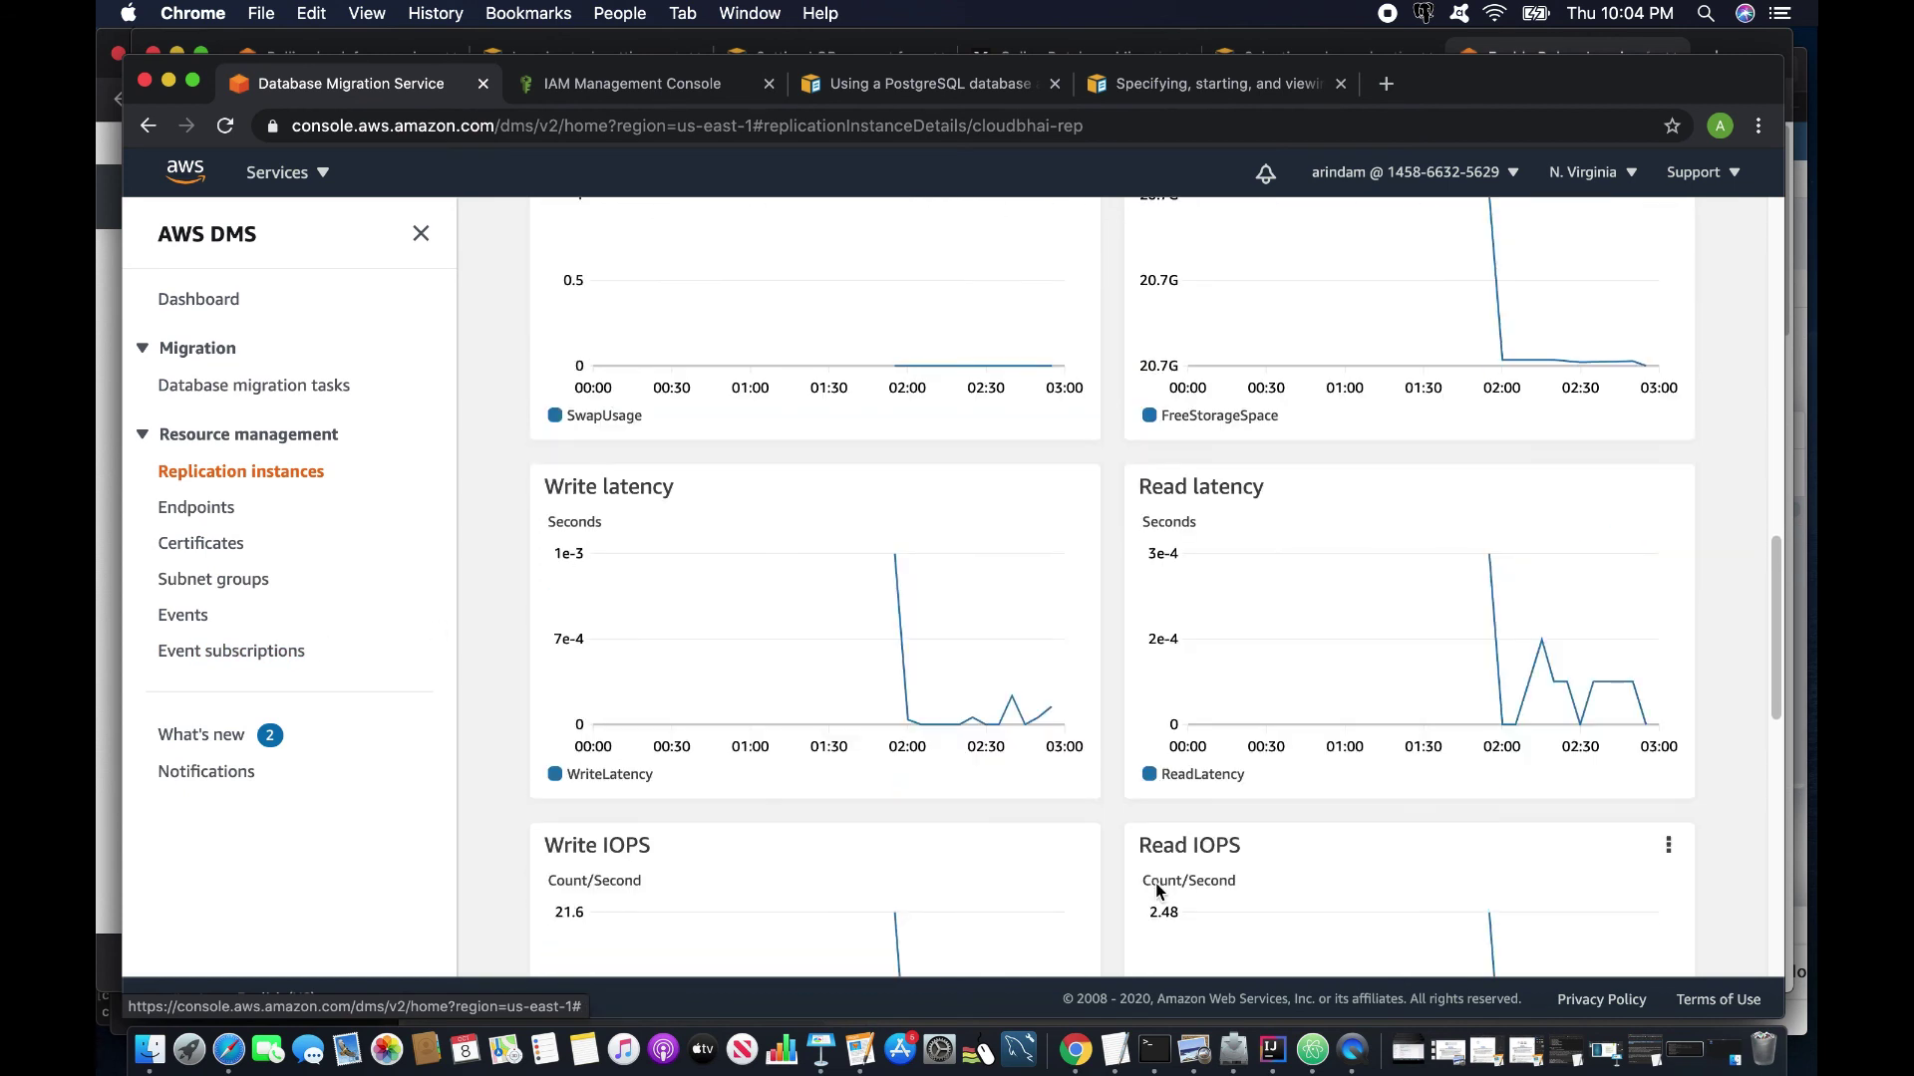
pyautogui.scroll(-6, 1156, 890)
pyautogui.scroll(7, 1156, 890)
pyautogui.scroll(-9, 1156, 890)
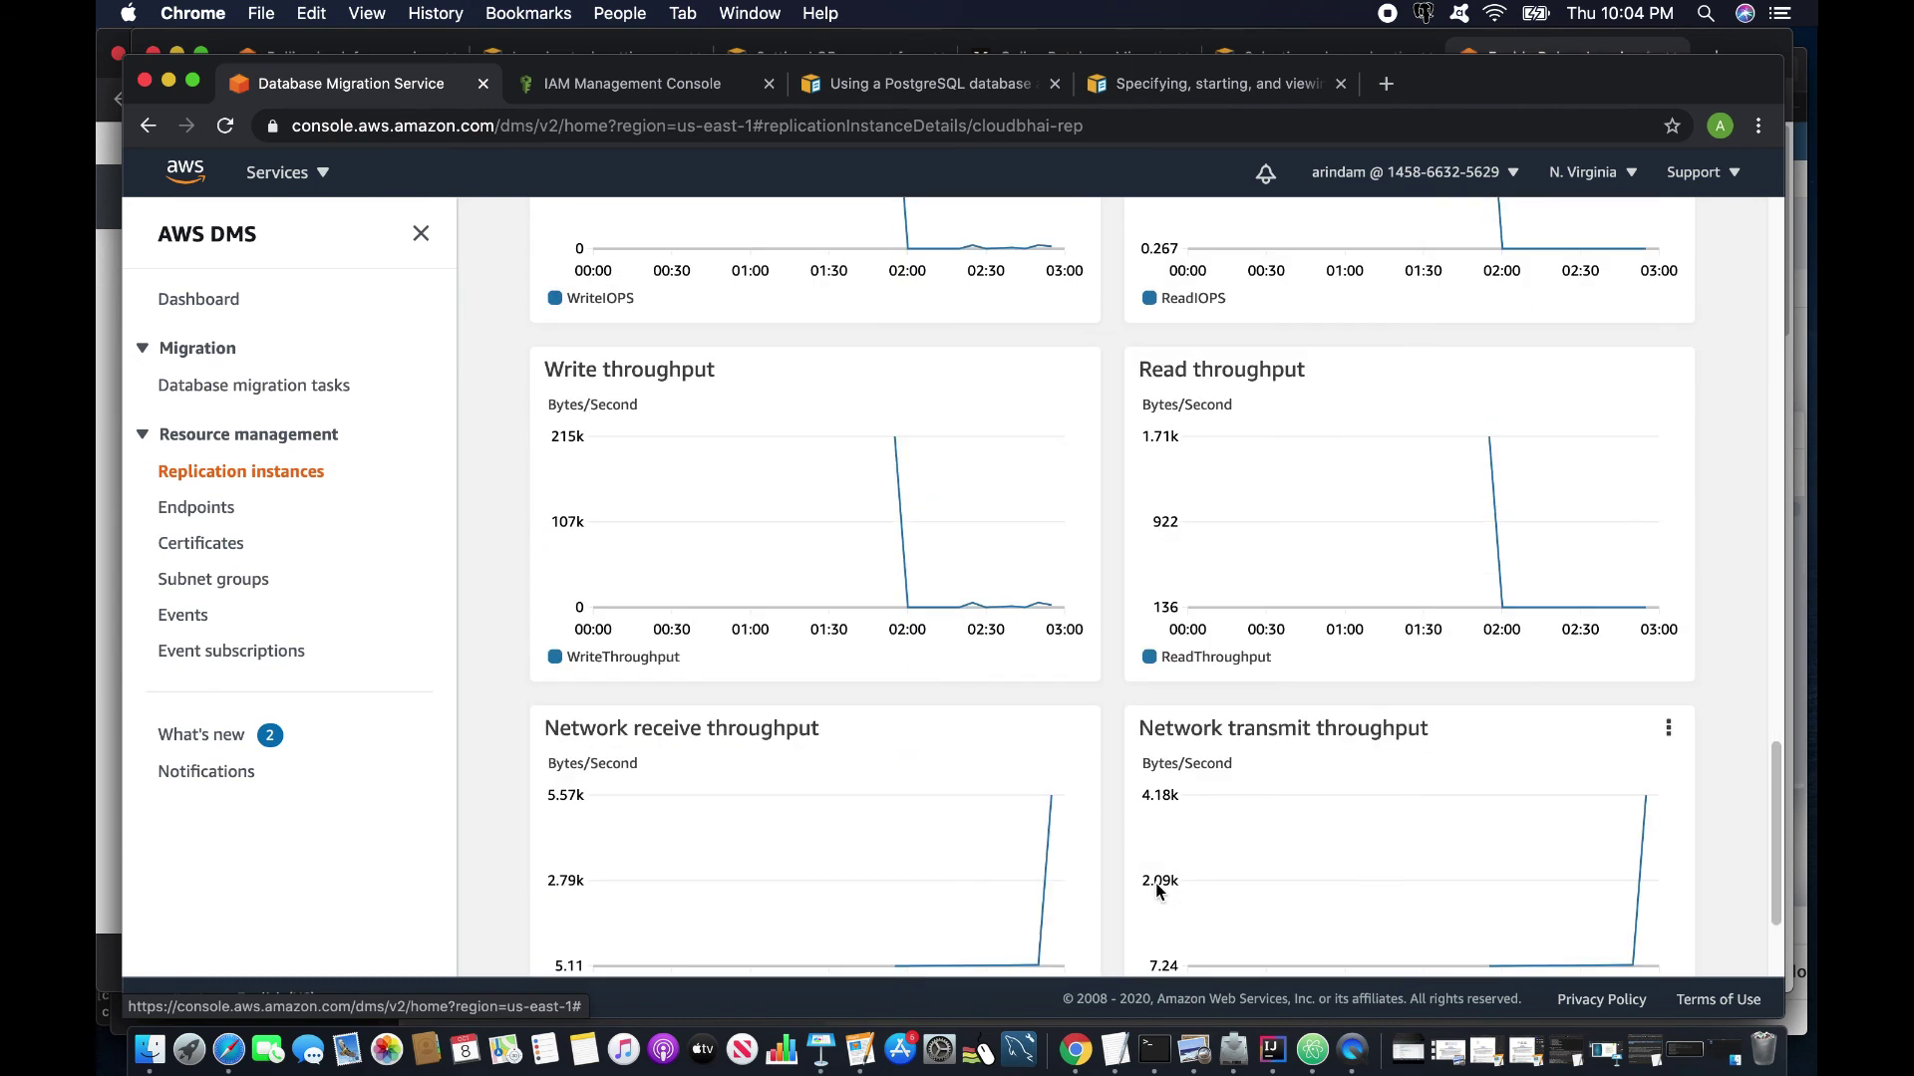
pyautogui.scroll(-2, 1156, 890)
pyautogui.scroll(10, 1156, 882)
pyautogui.press('cmd+[')
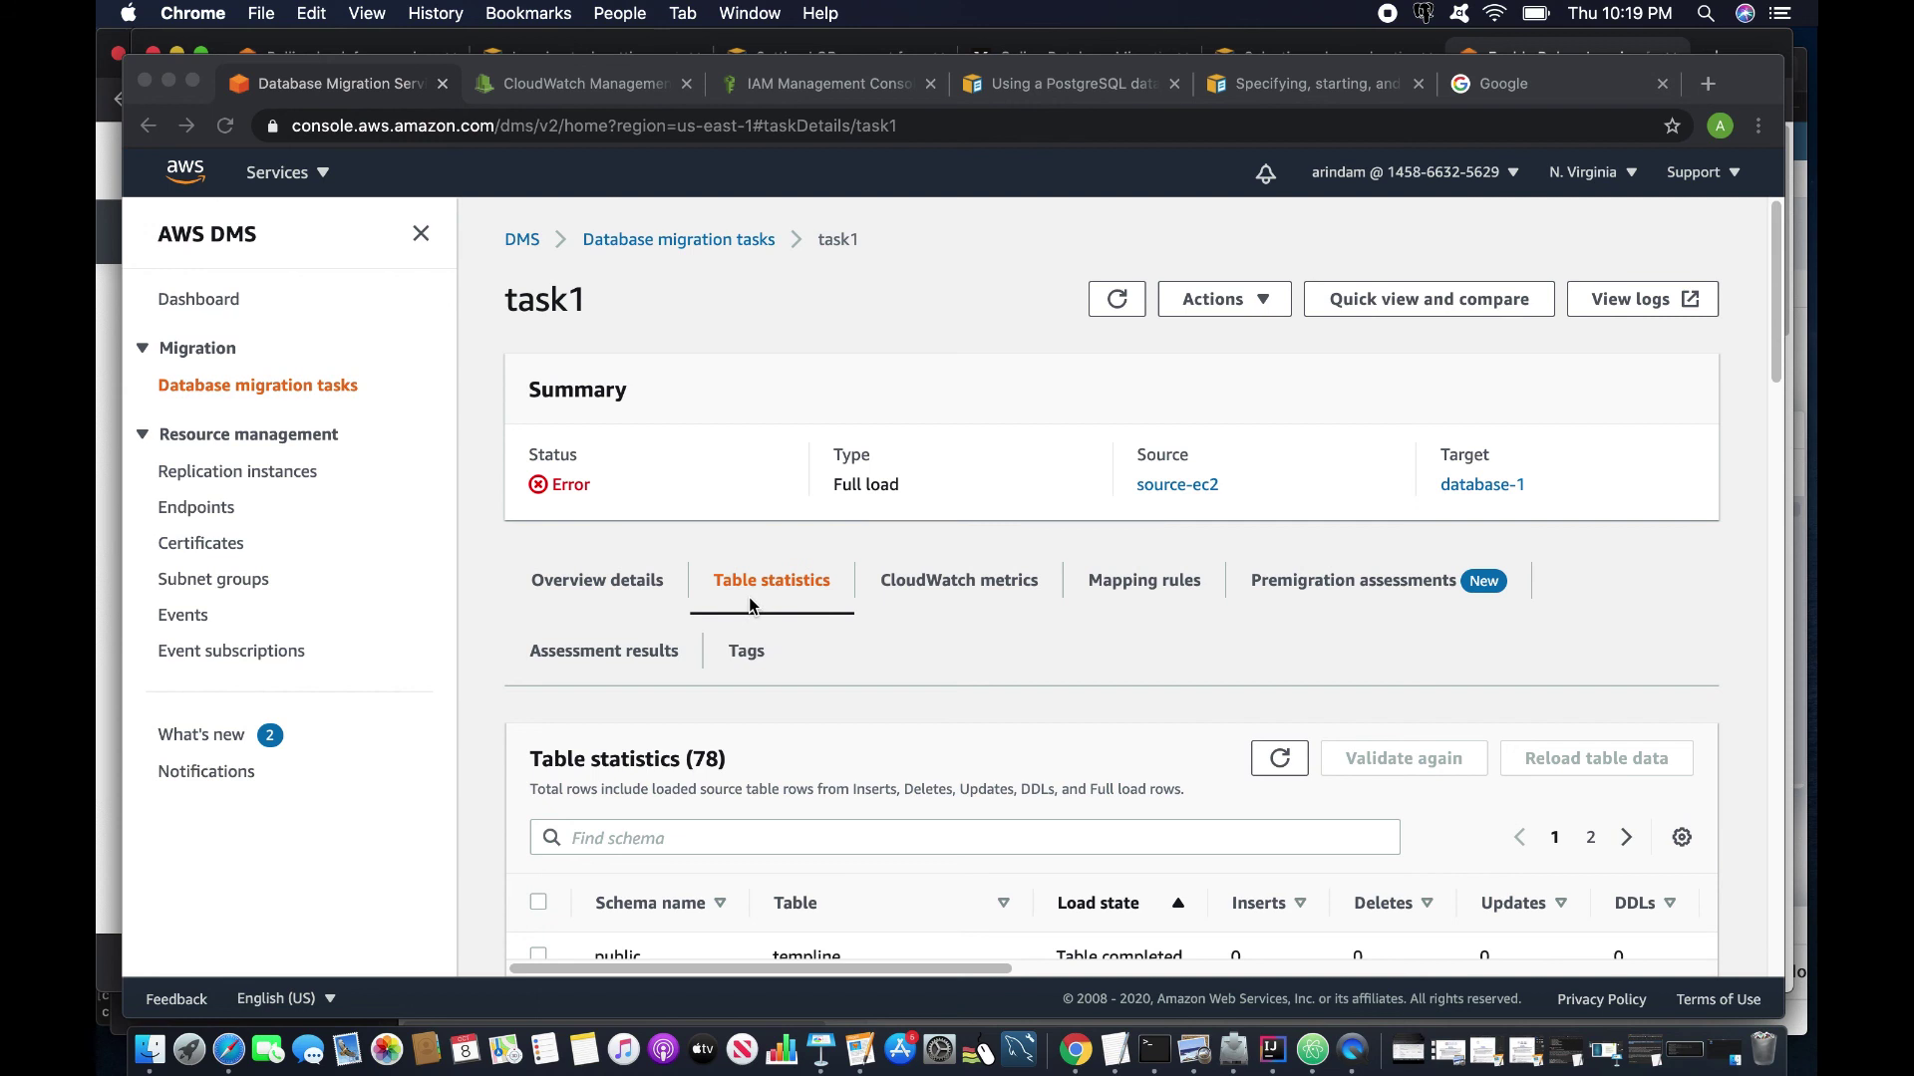
# Sort table statistics by Load state with errors first, noting temppath and templine.
pyautogui.scroll(-1, 750, 596)
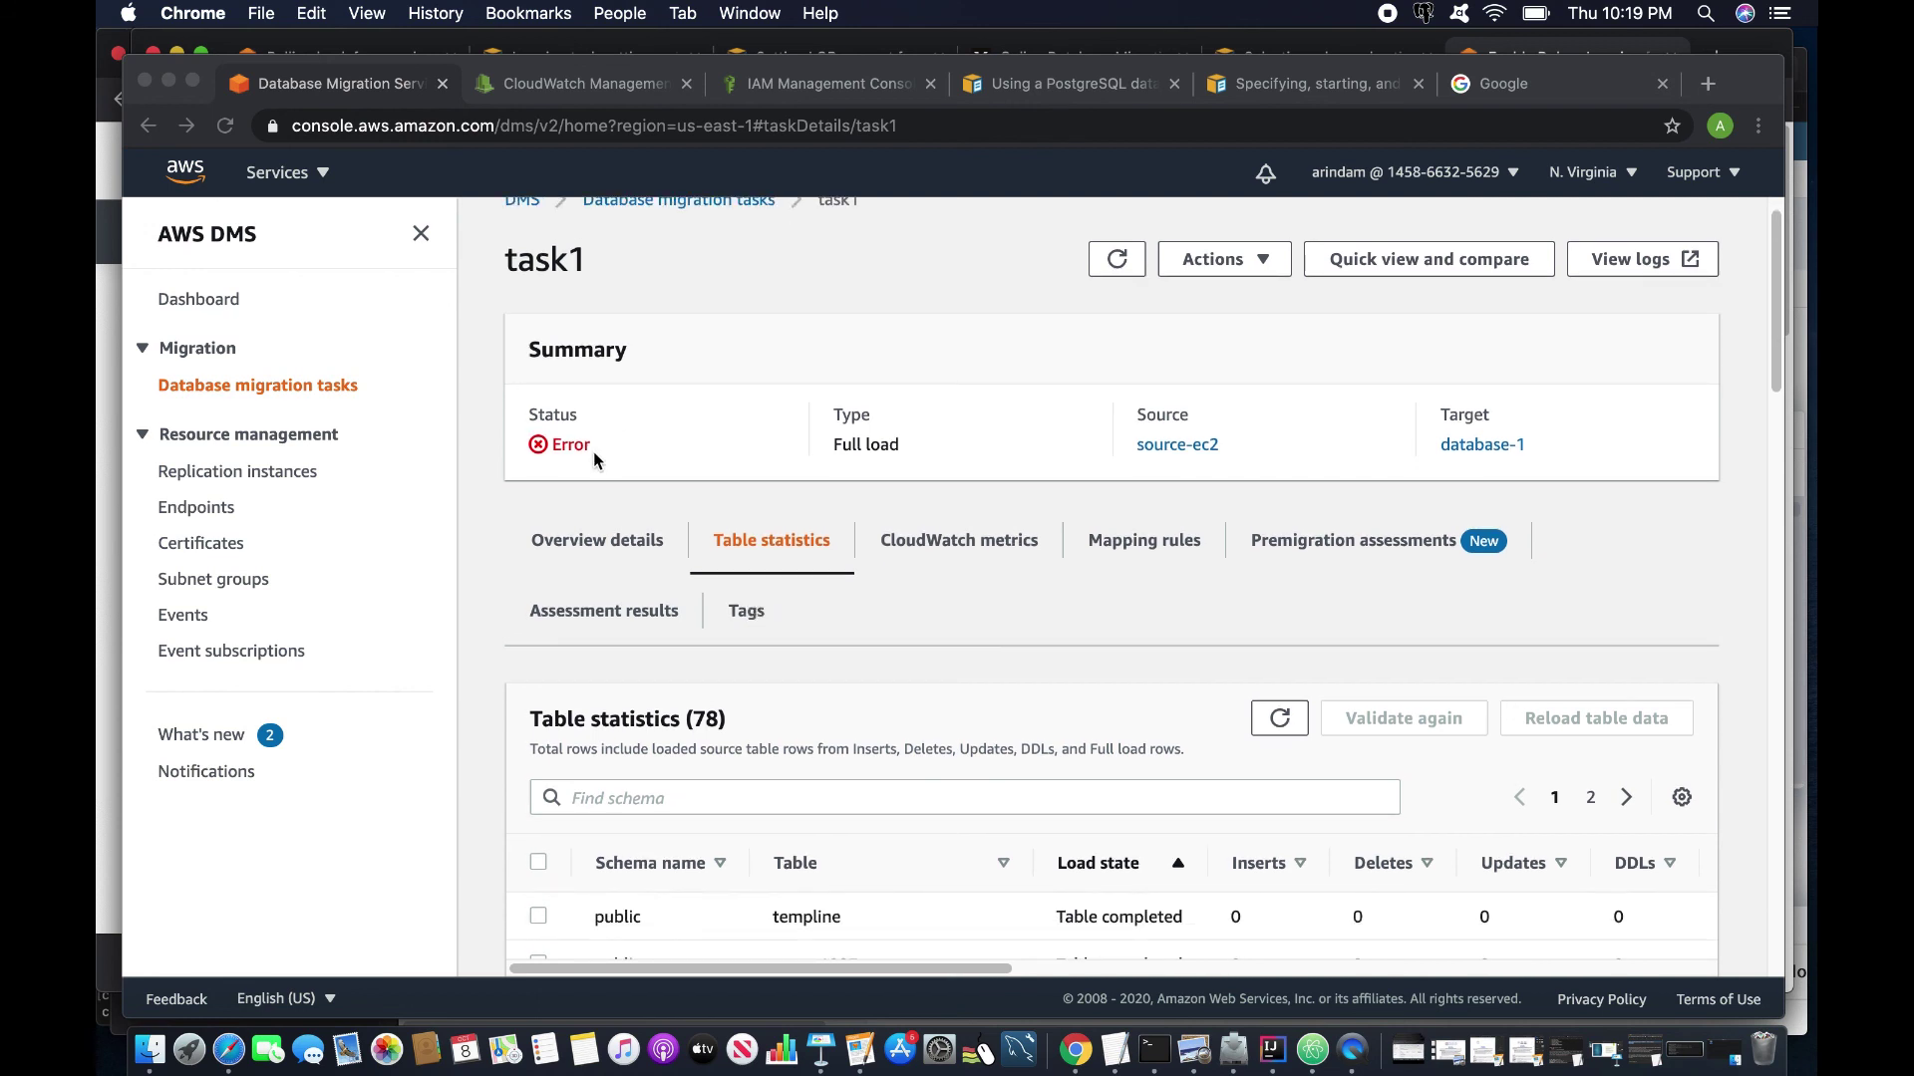
pyautogui.scroll(-1, 759, 677)
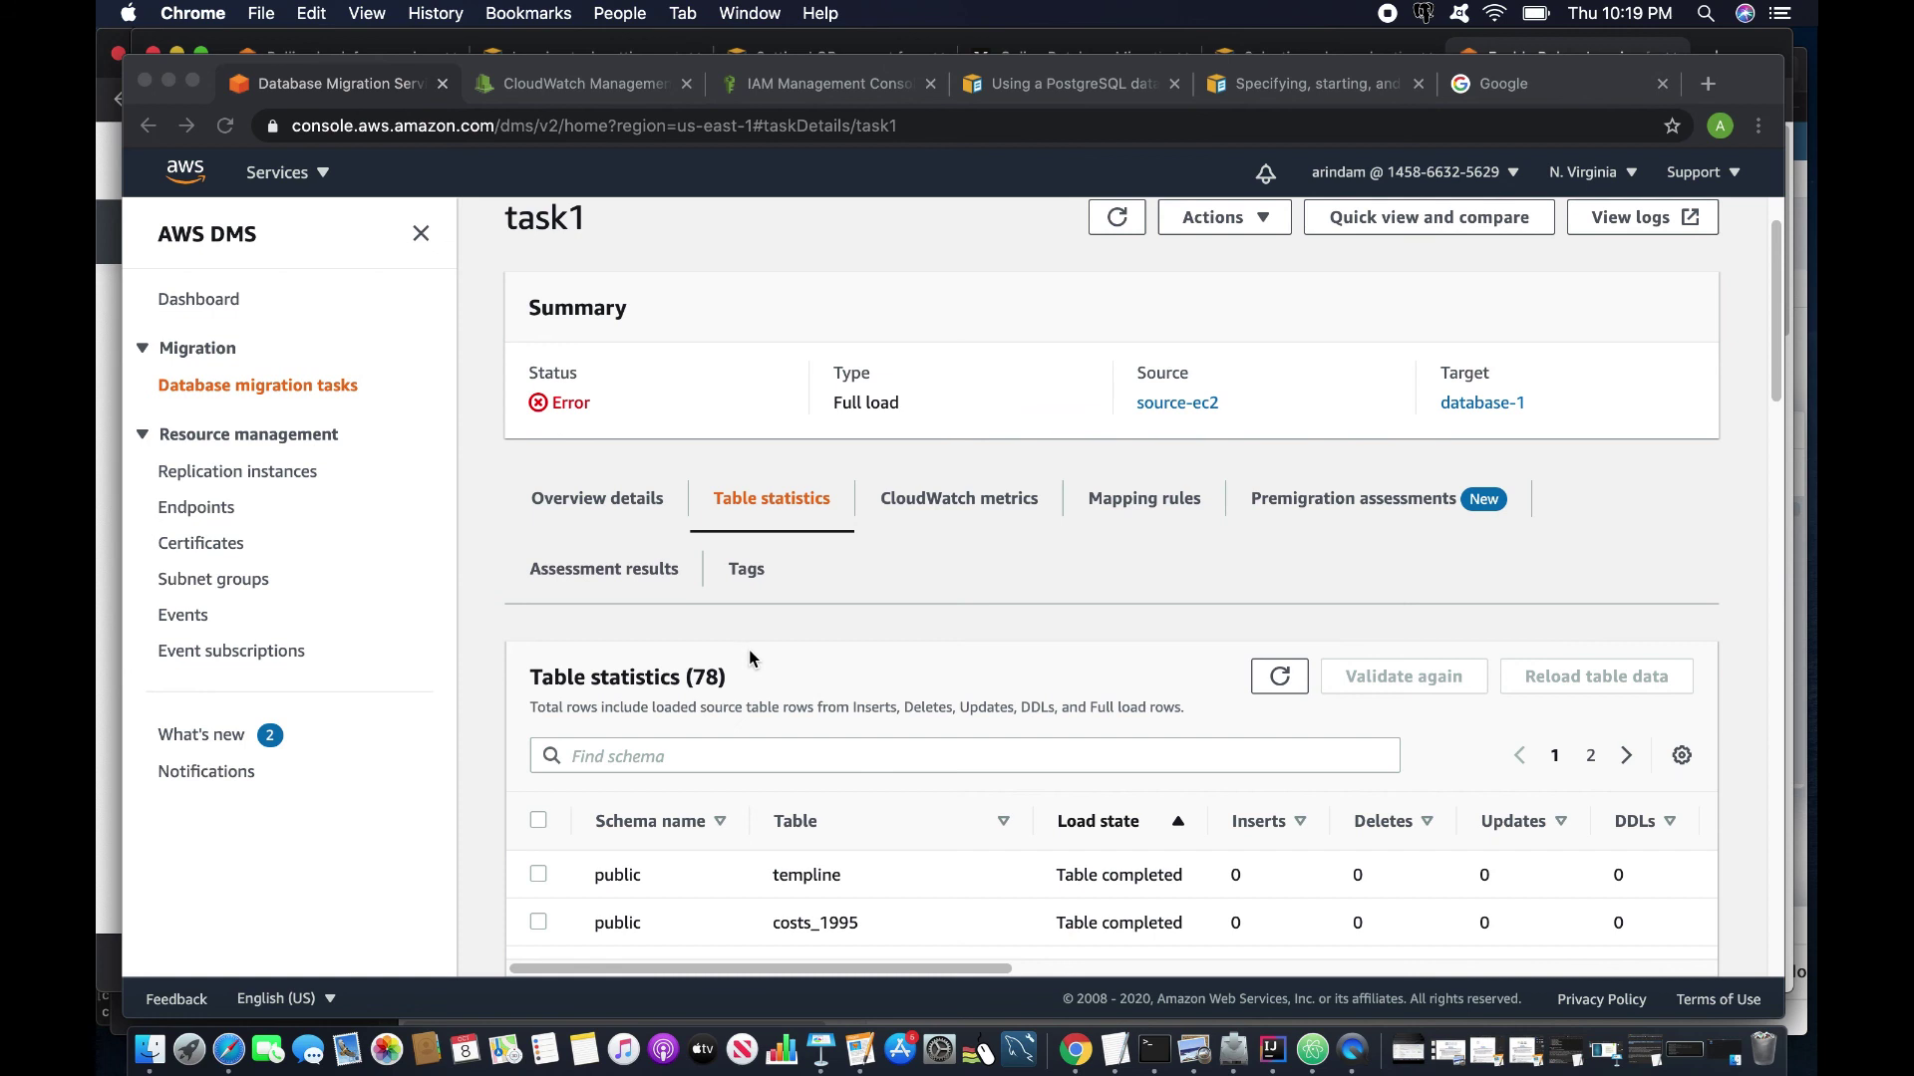
pyautogui.scroll(-1, 810, 669)
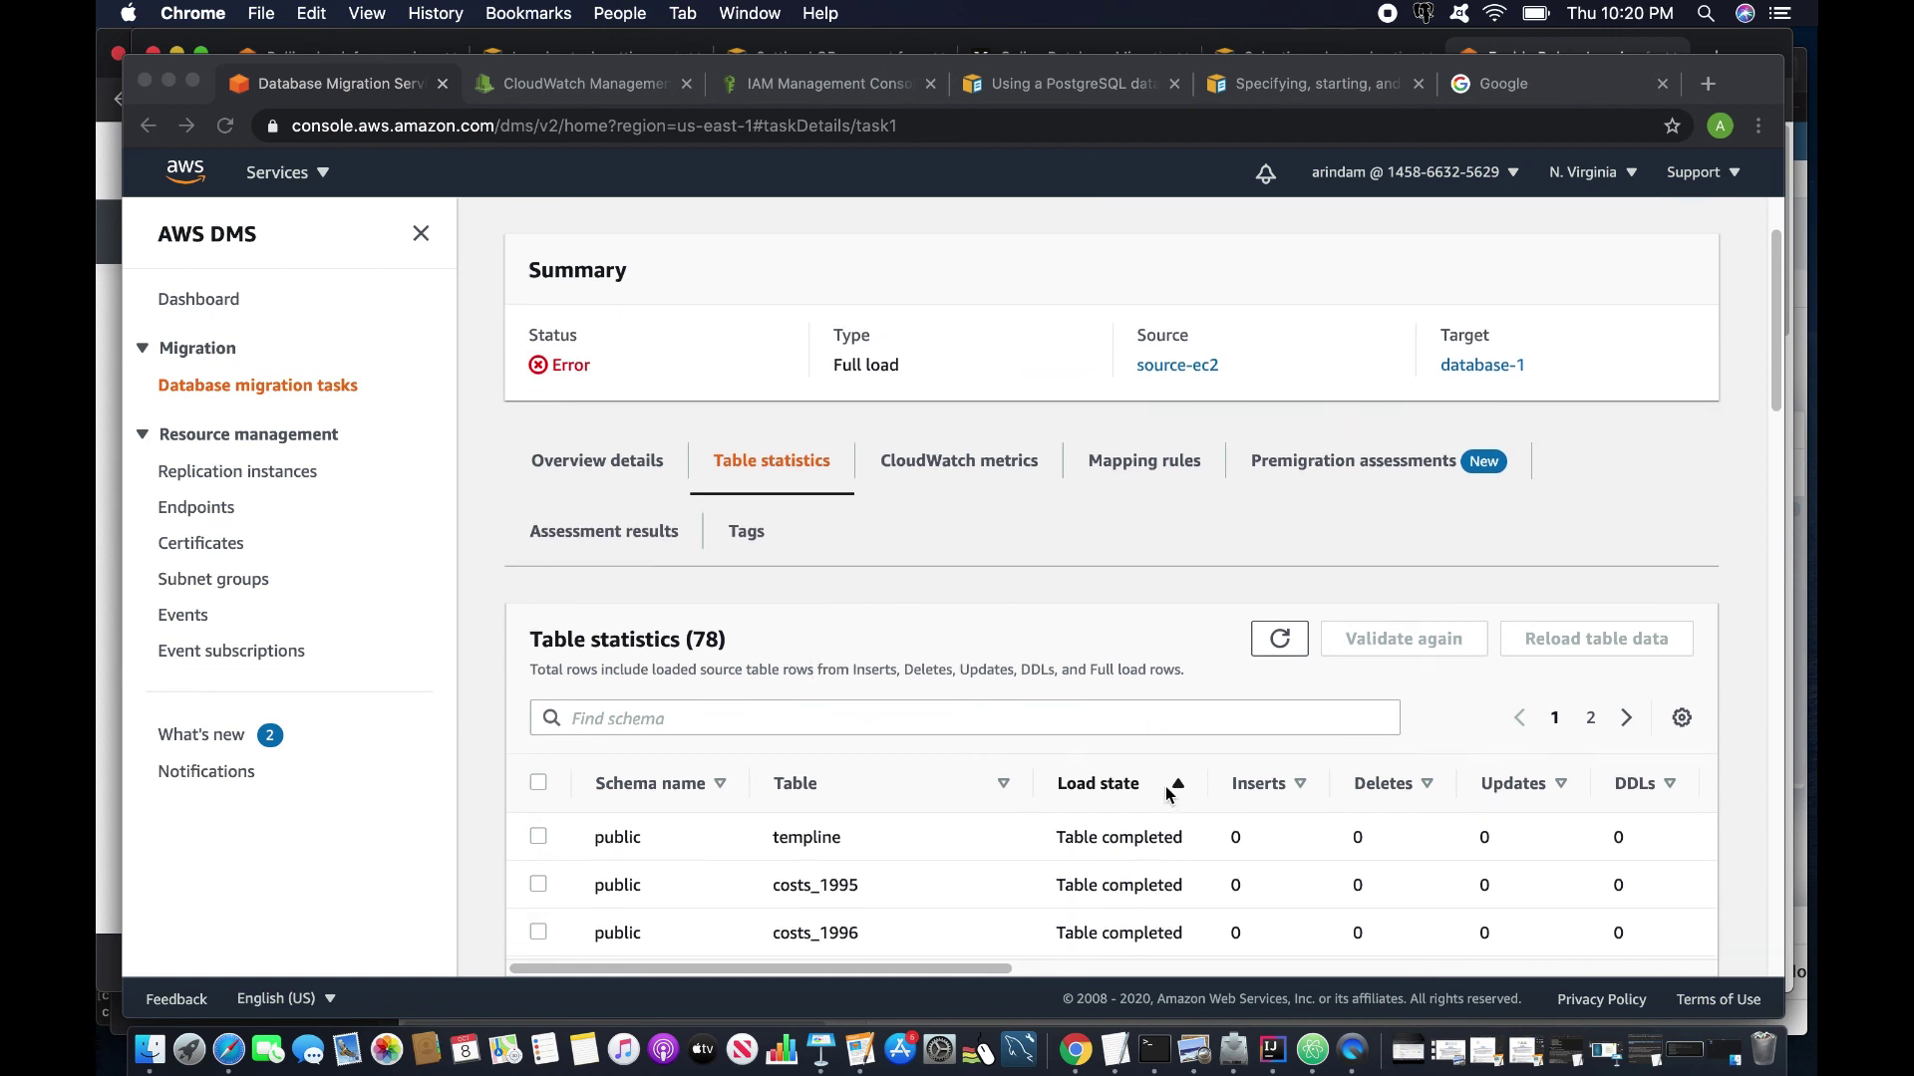
pyautogui.scroll(-1, 974, 821)
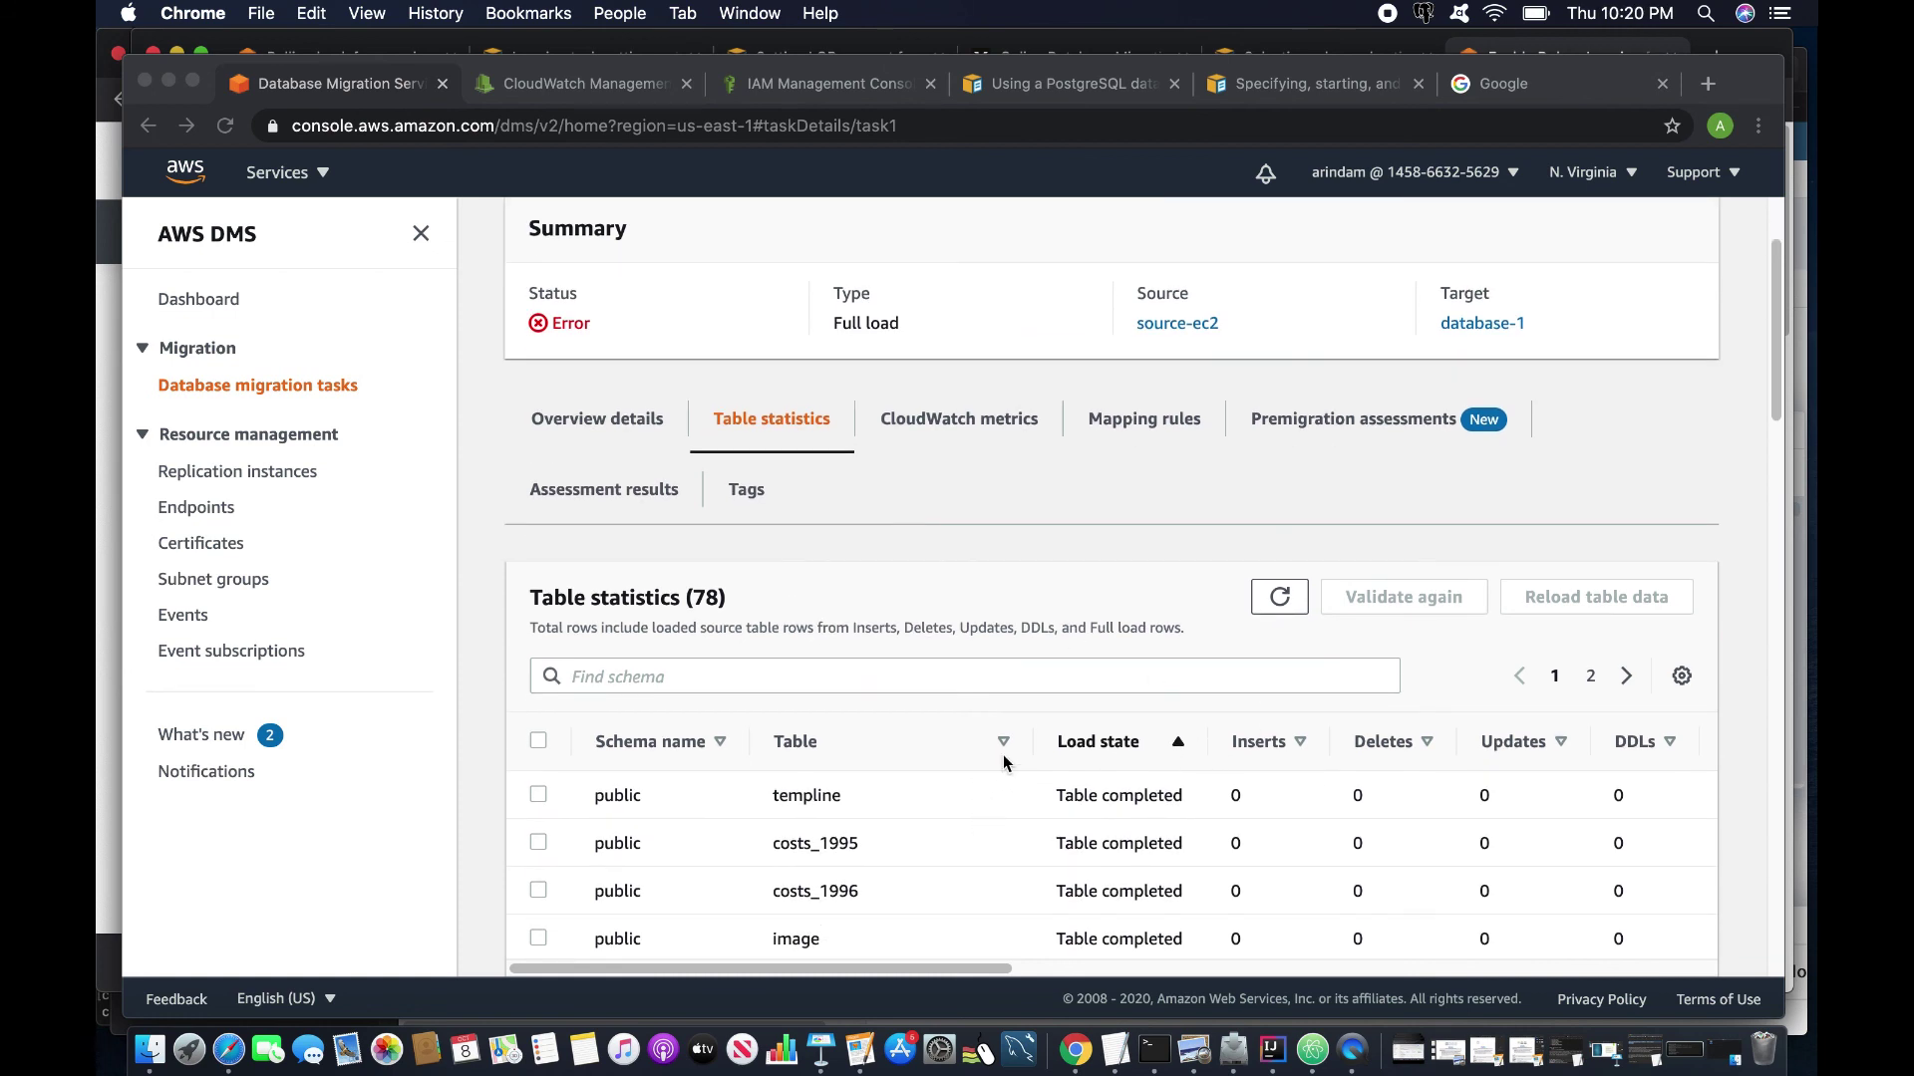
pyautogui.click(1179, 743)
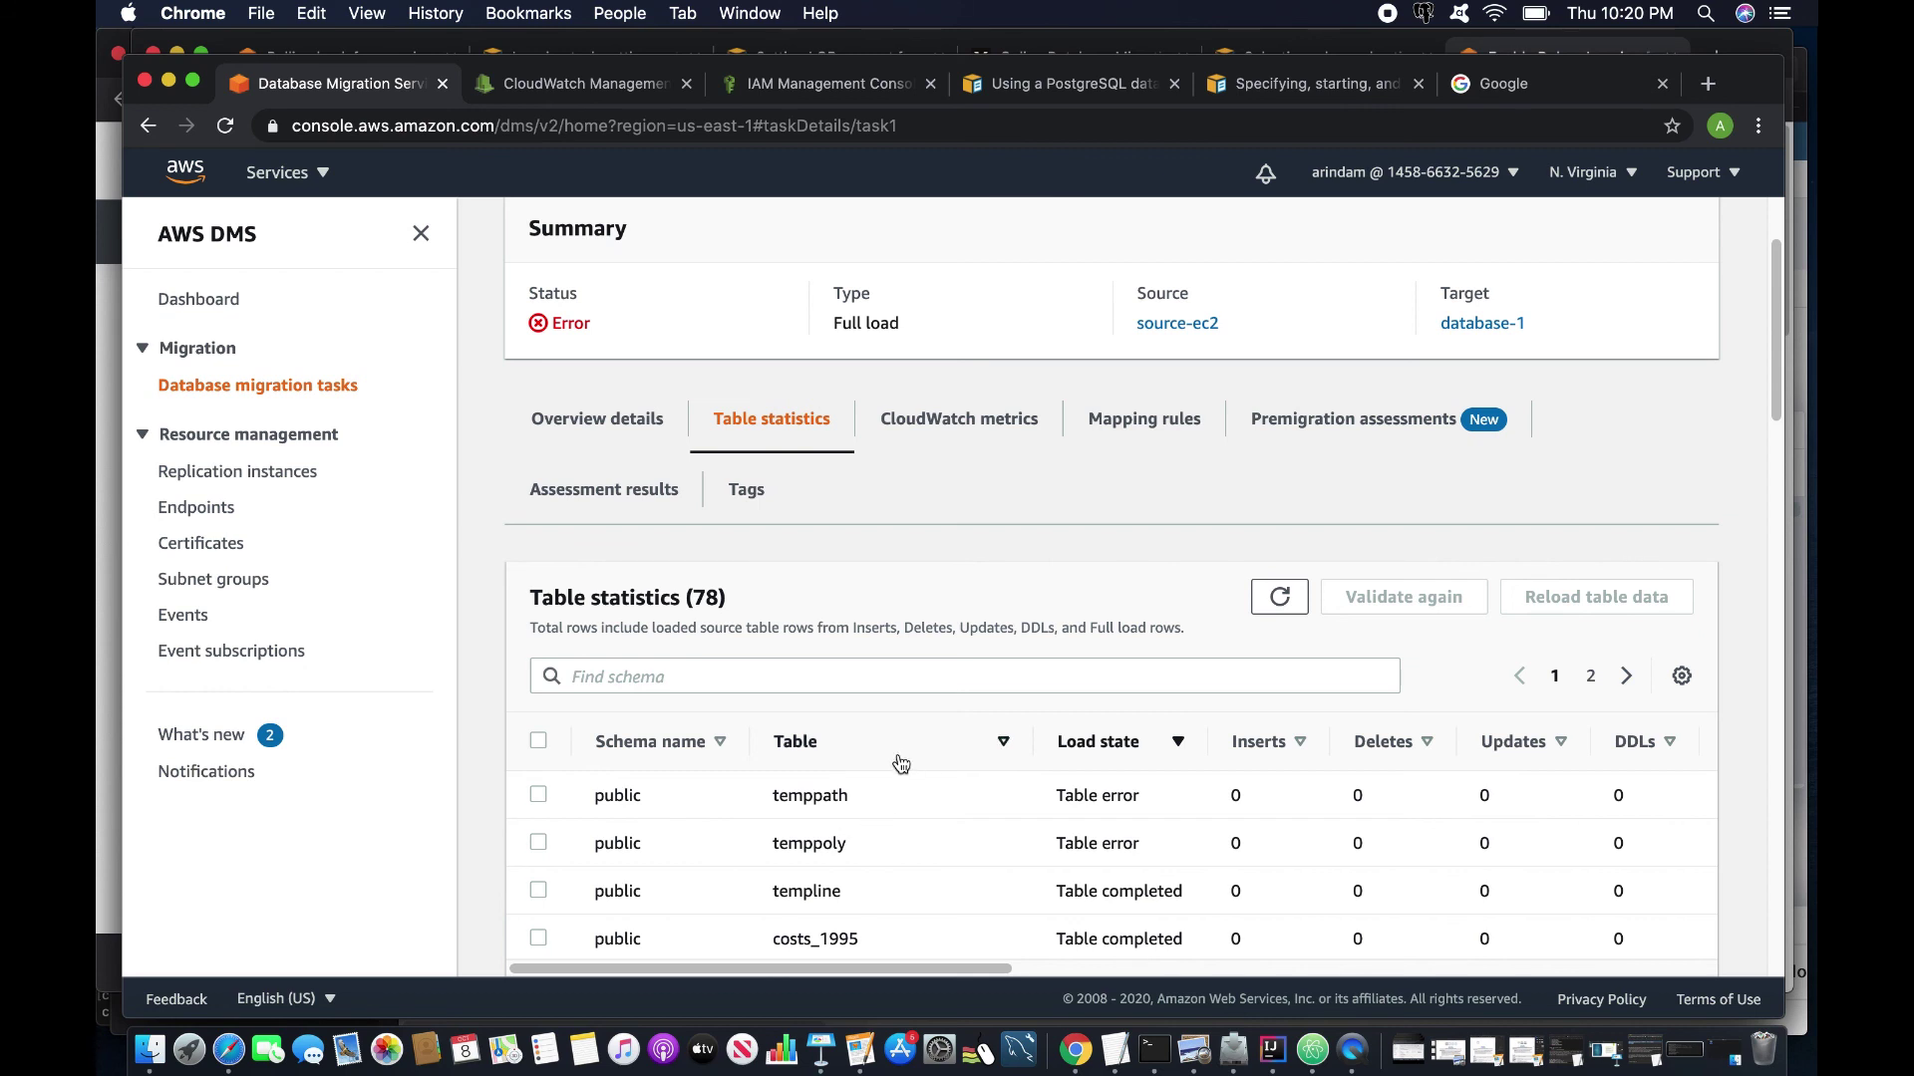
pyautogui.scroll(-3, 902, 763)
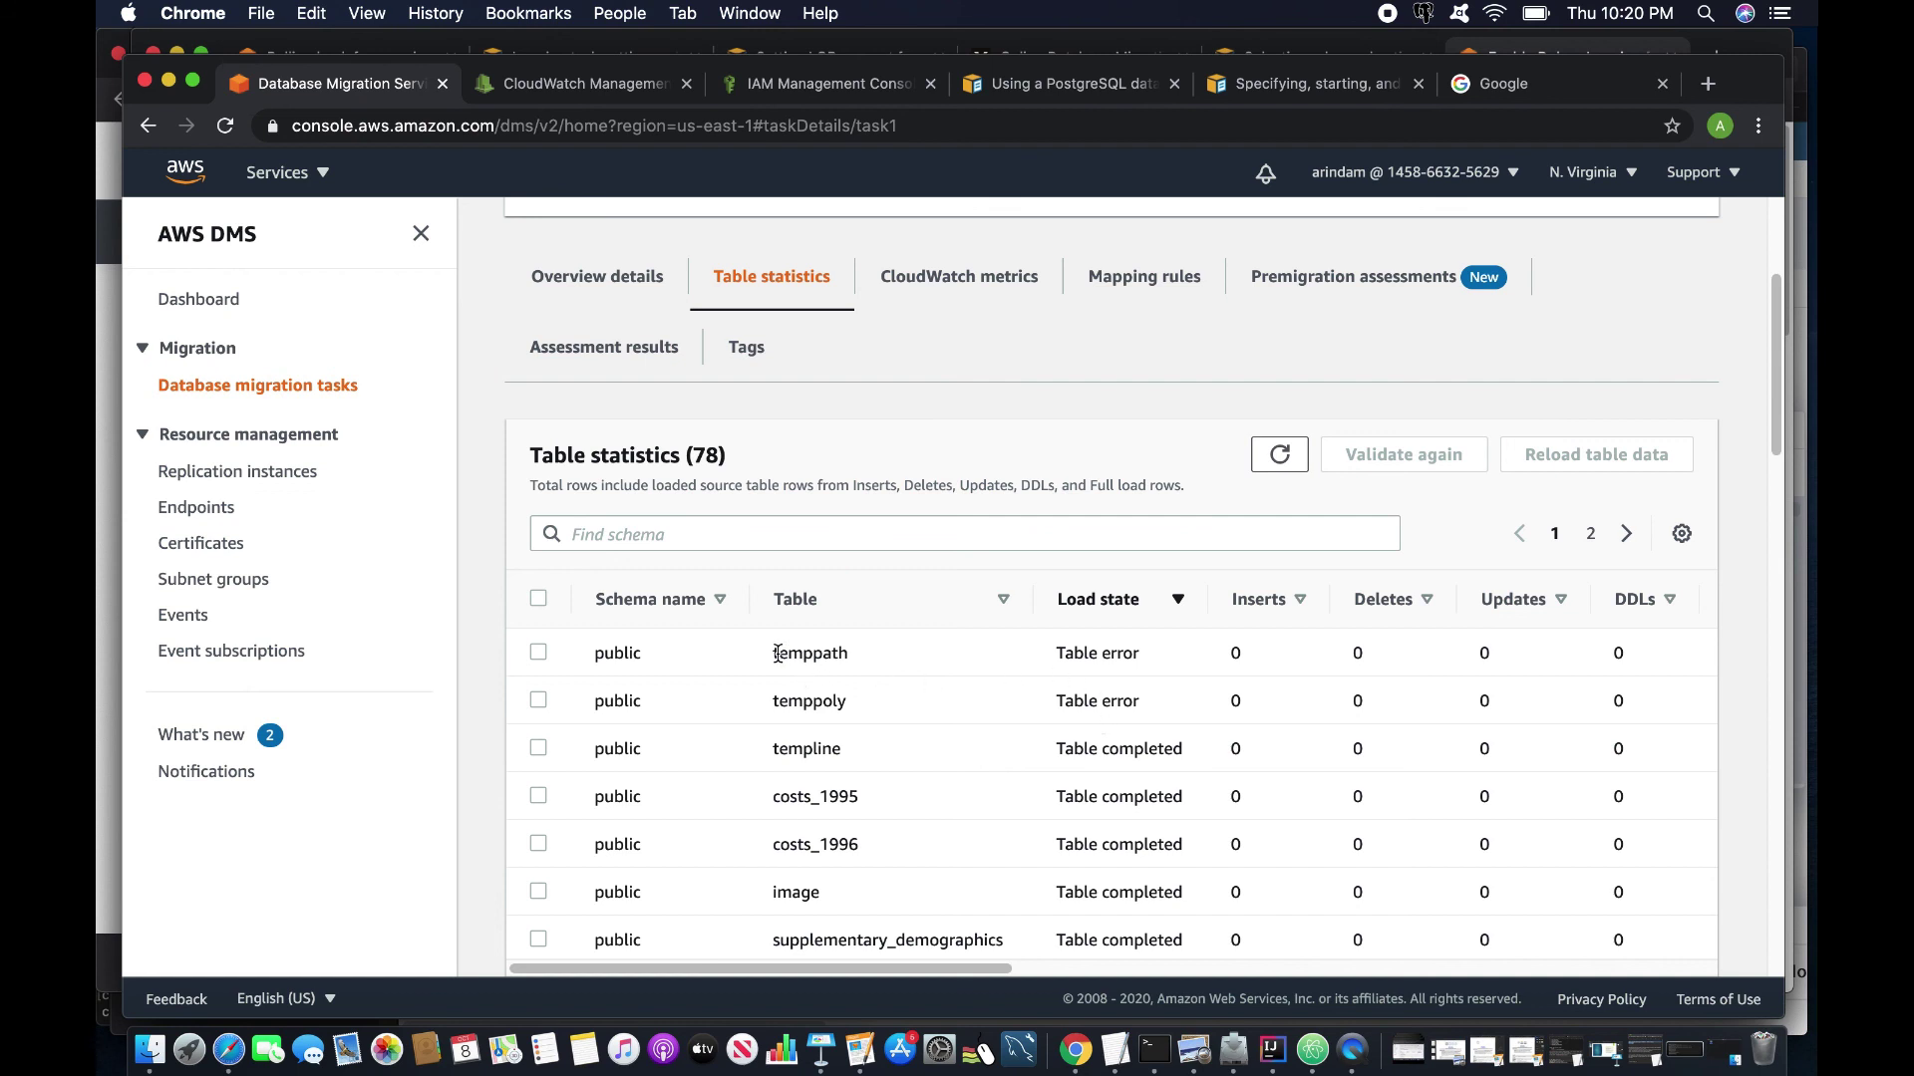
pyautogui.moveTo(778, 654); pyautogui.dragTo(877, 653)
pyautogui.moveTo(769, 750); pyautogui.dragTo(865, 750)
pyautogui.moveTo(957, 969); pyautogui.dragTo(917, 967)
# View all rows of the temppoly table in pgAdmin, then return to the DMS window.
pyautogui.click(233, 1048)
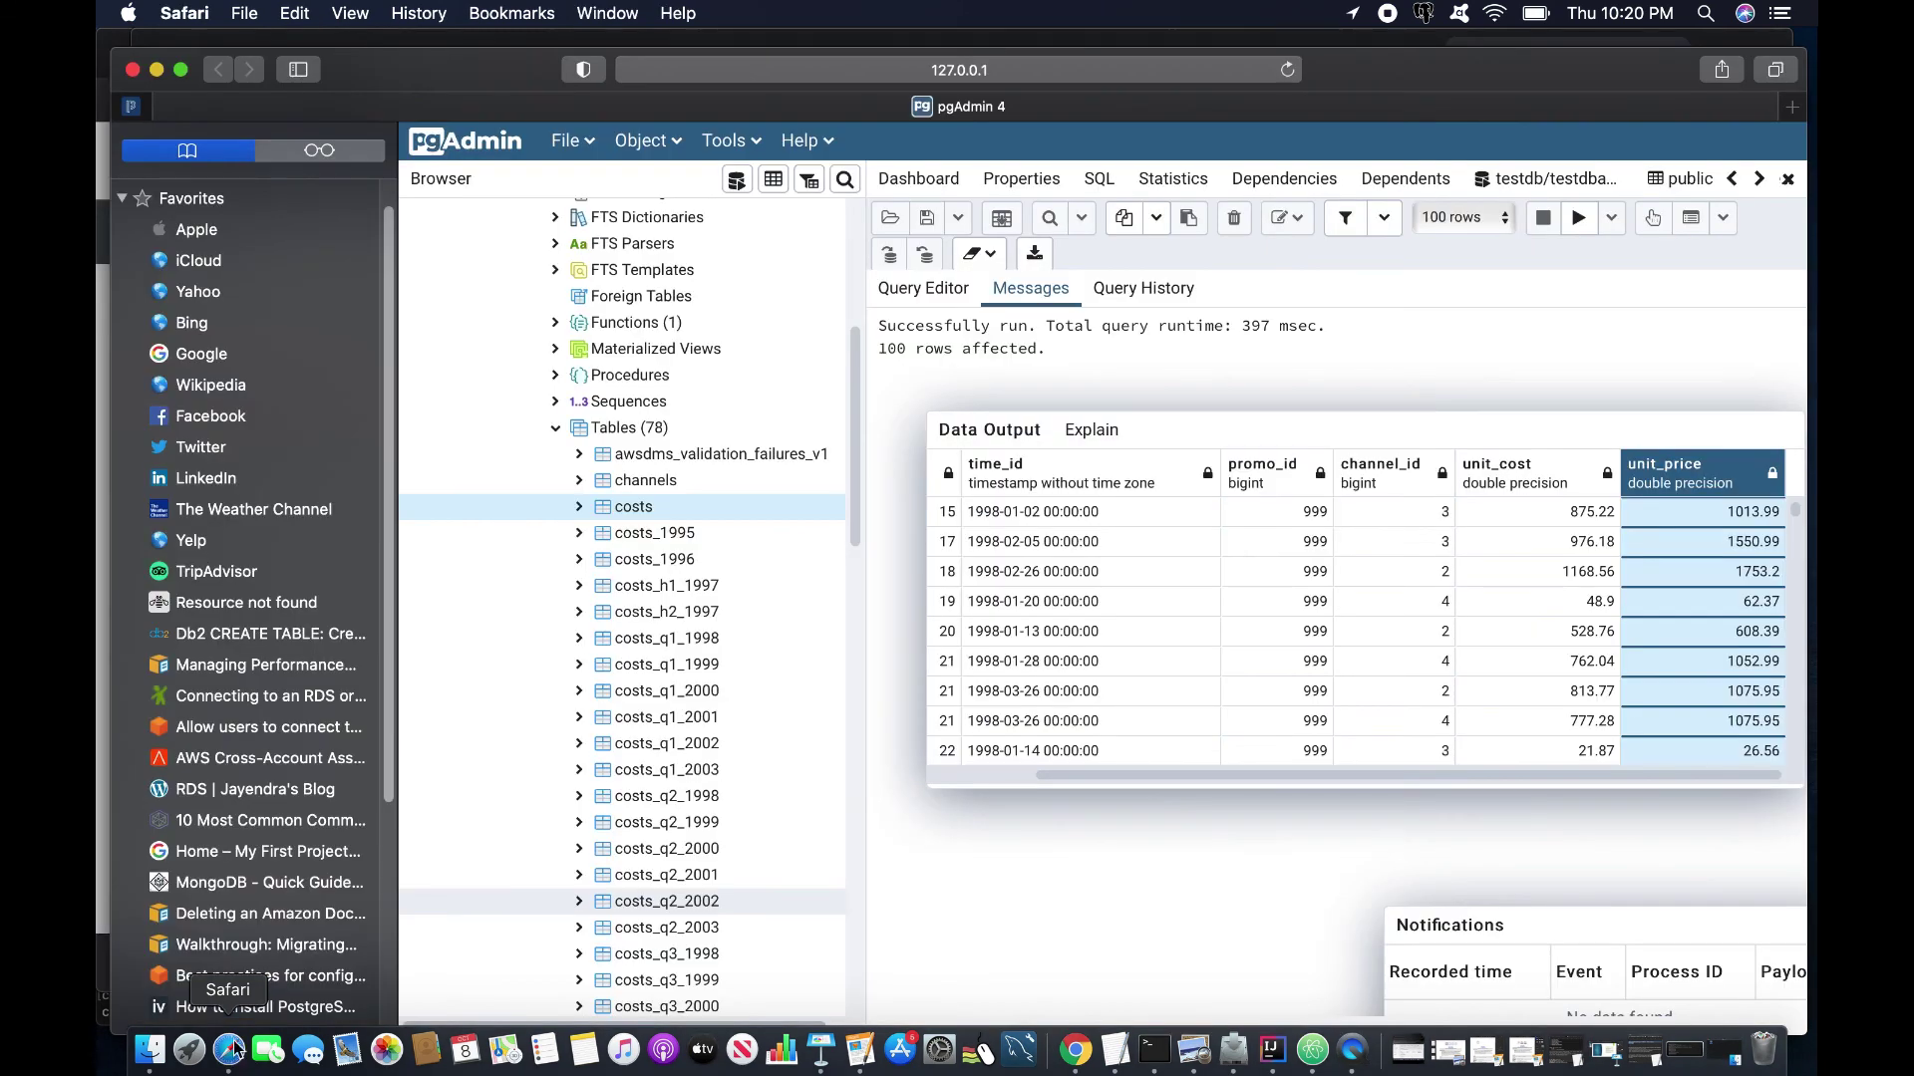
pyautogui.scroll(-15, 687, 778)
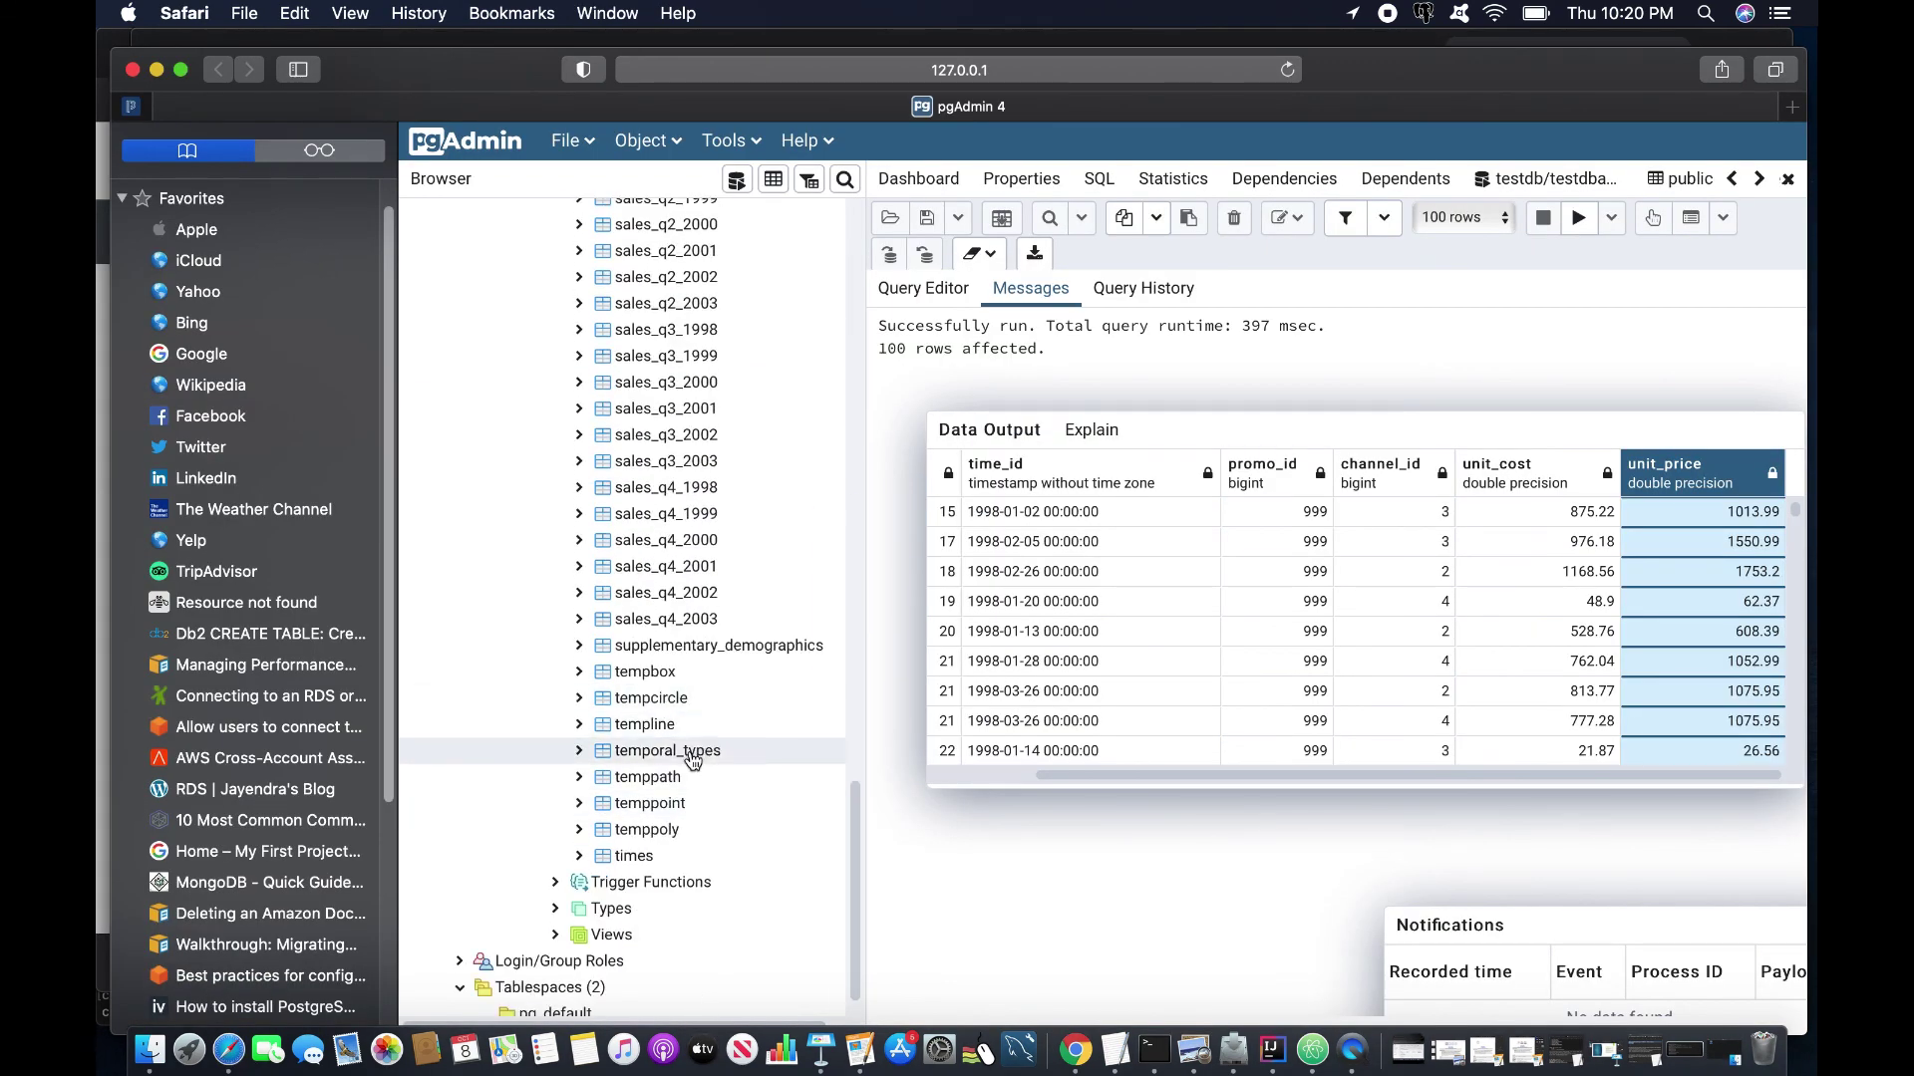
pyautogui.rightClick(648, 829)
pyautogui.moveTo(797, 710)
pyautogui.click(981, 710)
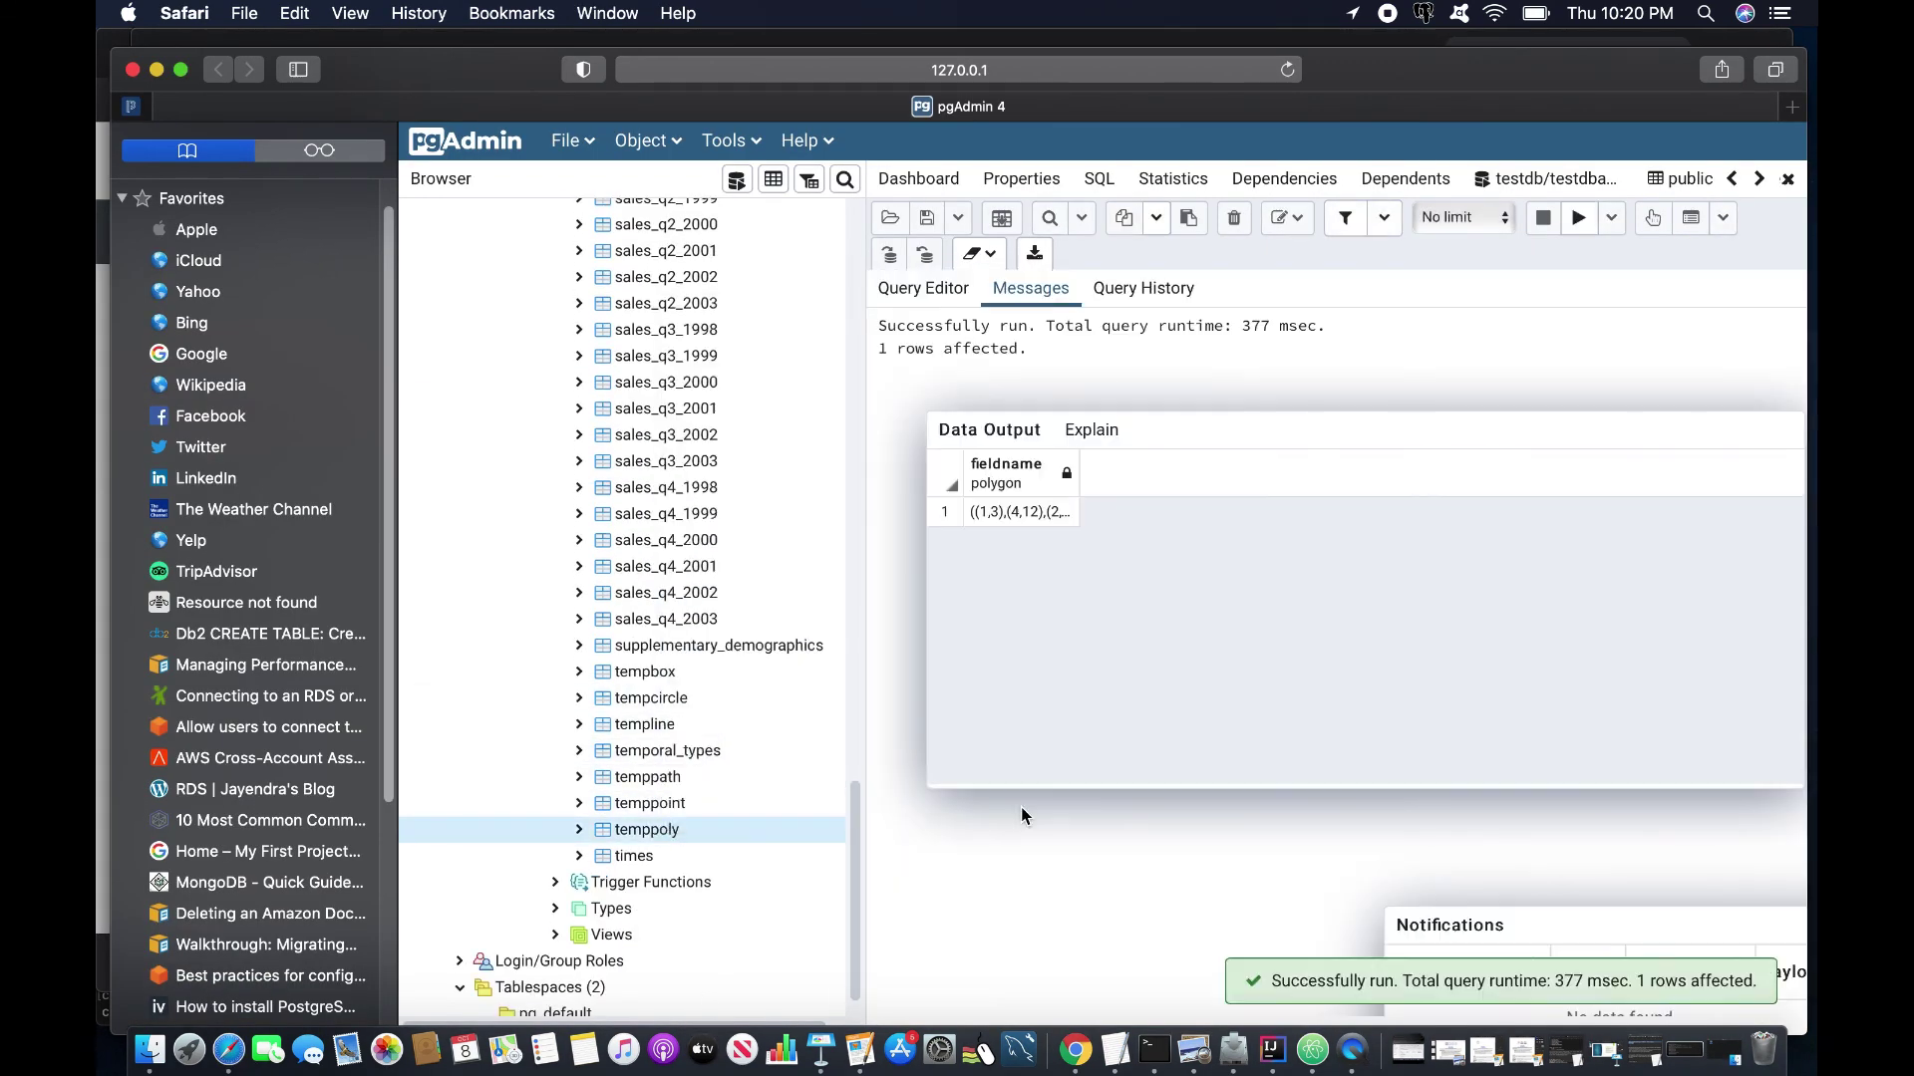
pyautogui.rightClick(1075, 1050)
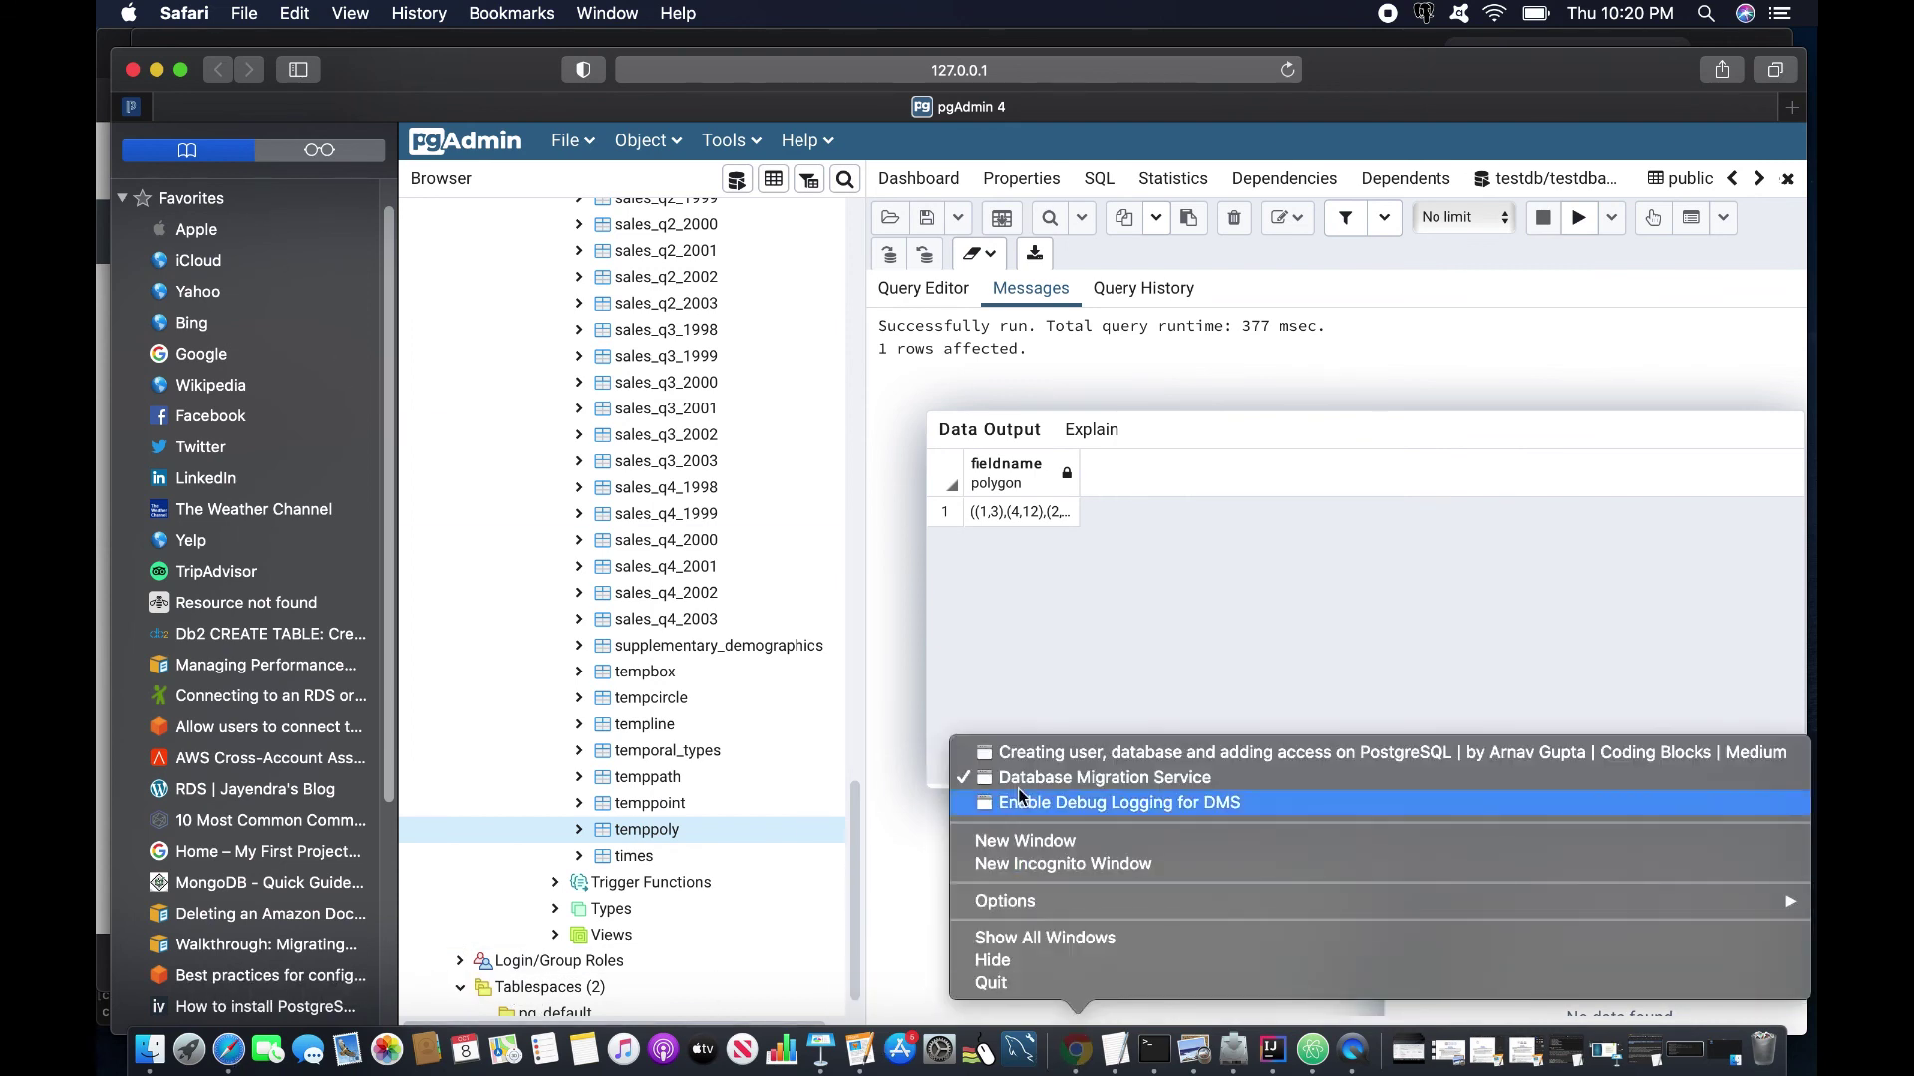
pyautogui.click(1022, 778)
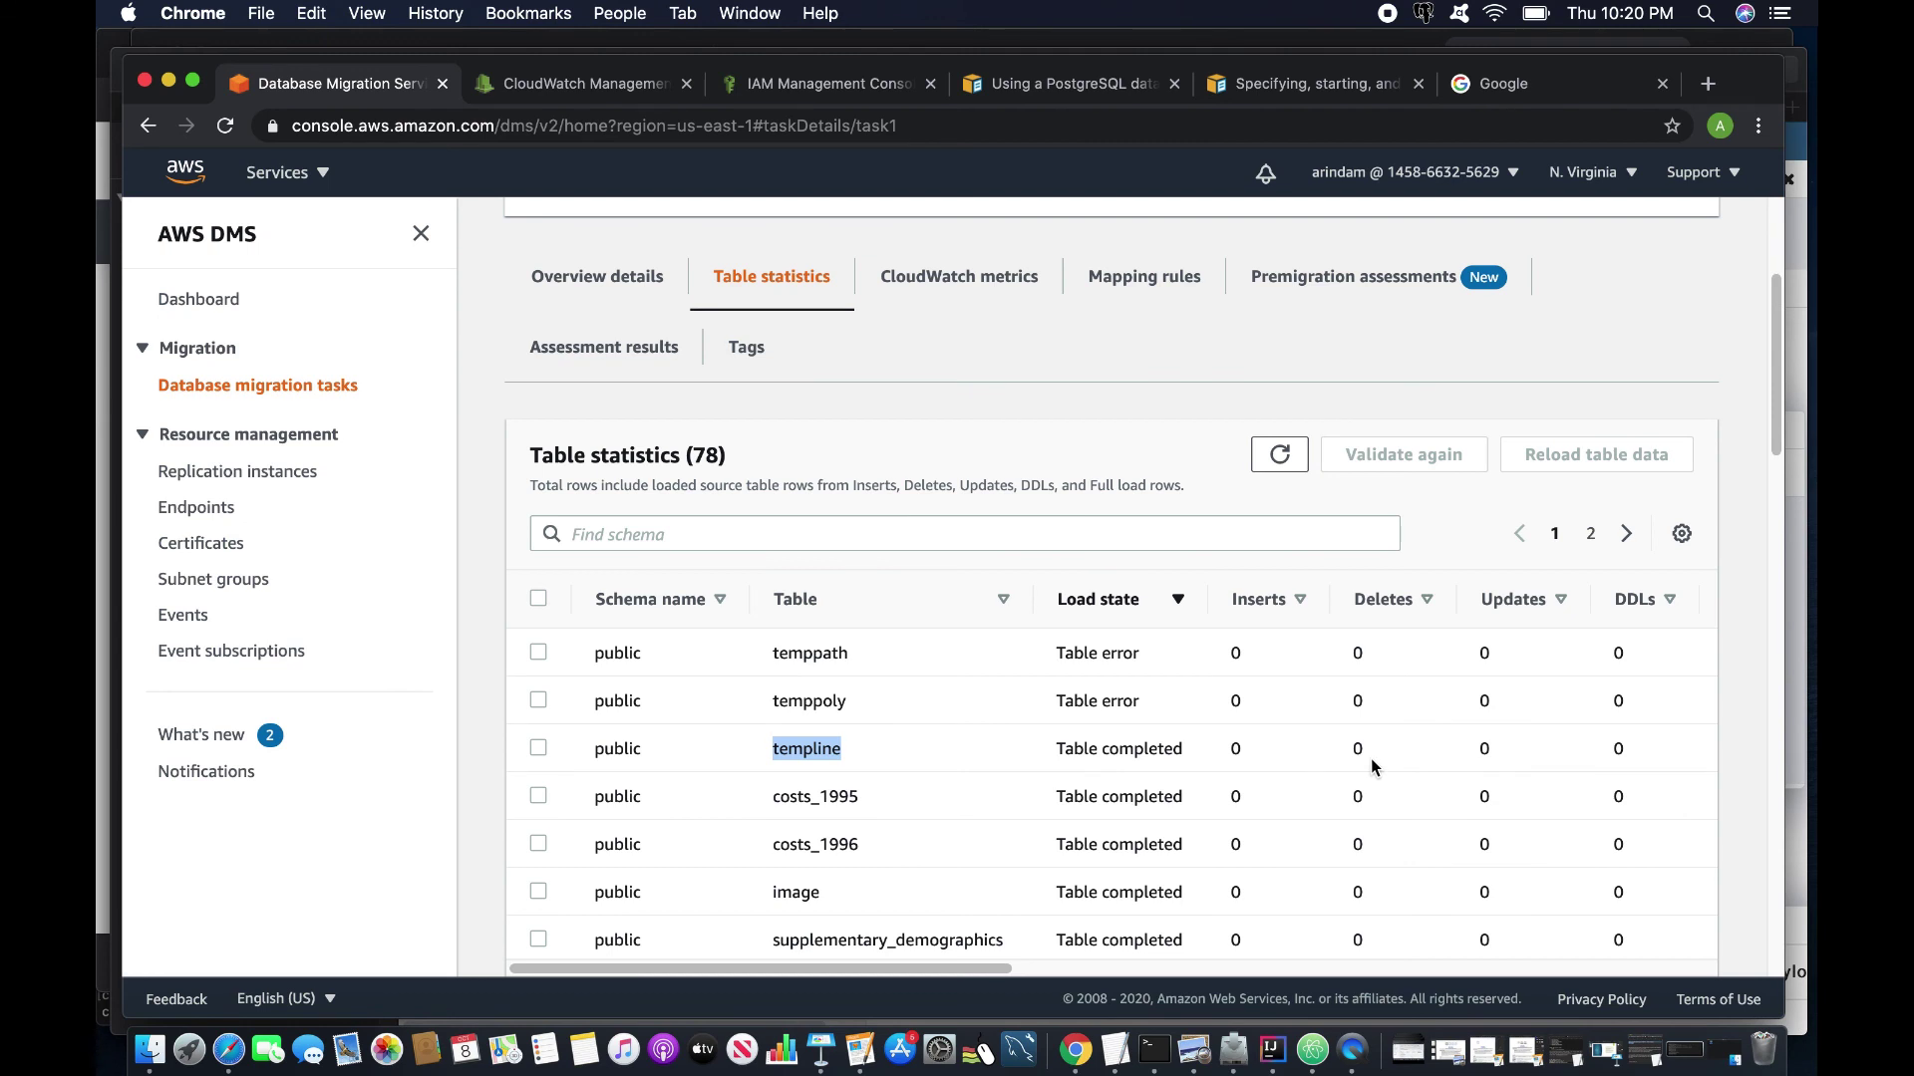
# Review task1's table statistics, noting the tempbox row's load status, then show overview details.
pyautogui.hscroll(3, 907, 935)
pyautogui.hscroll(-3, 897, 927)
pyautogui.scroll(-5, 858, 897)
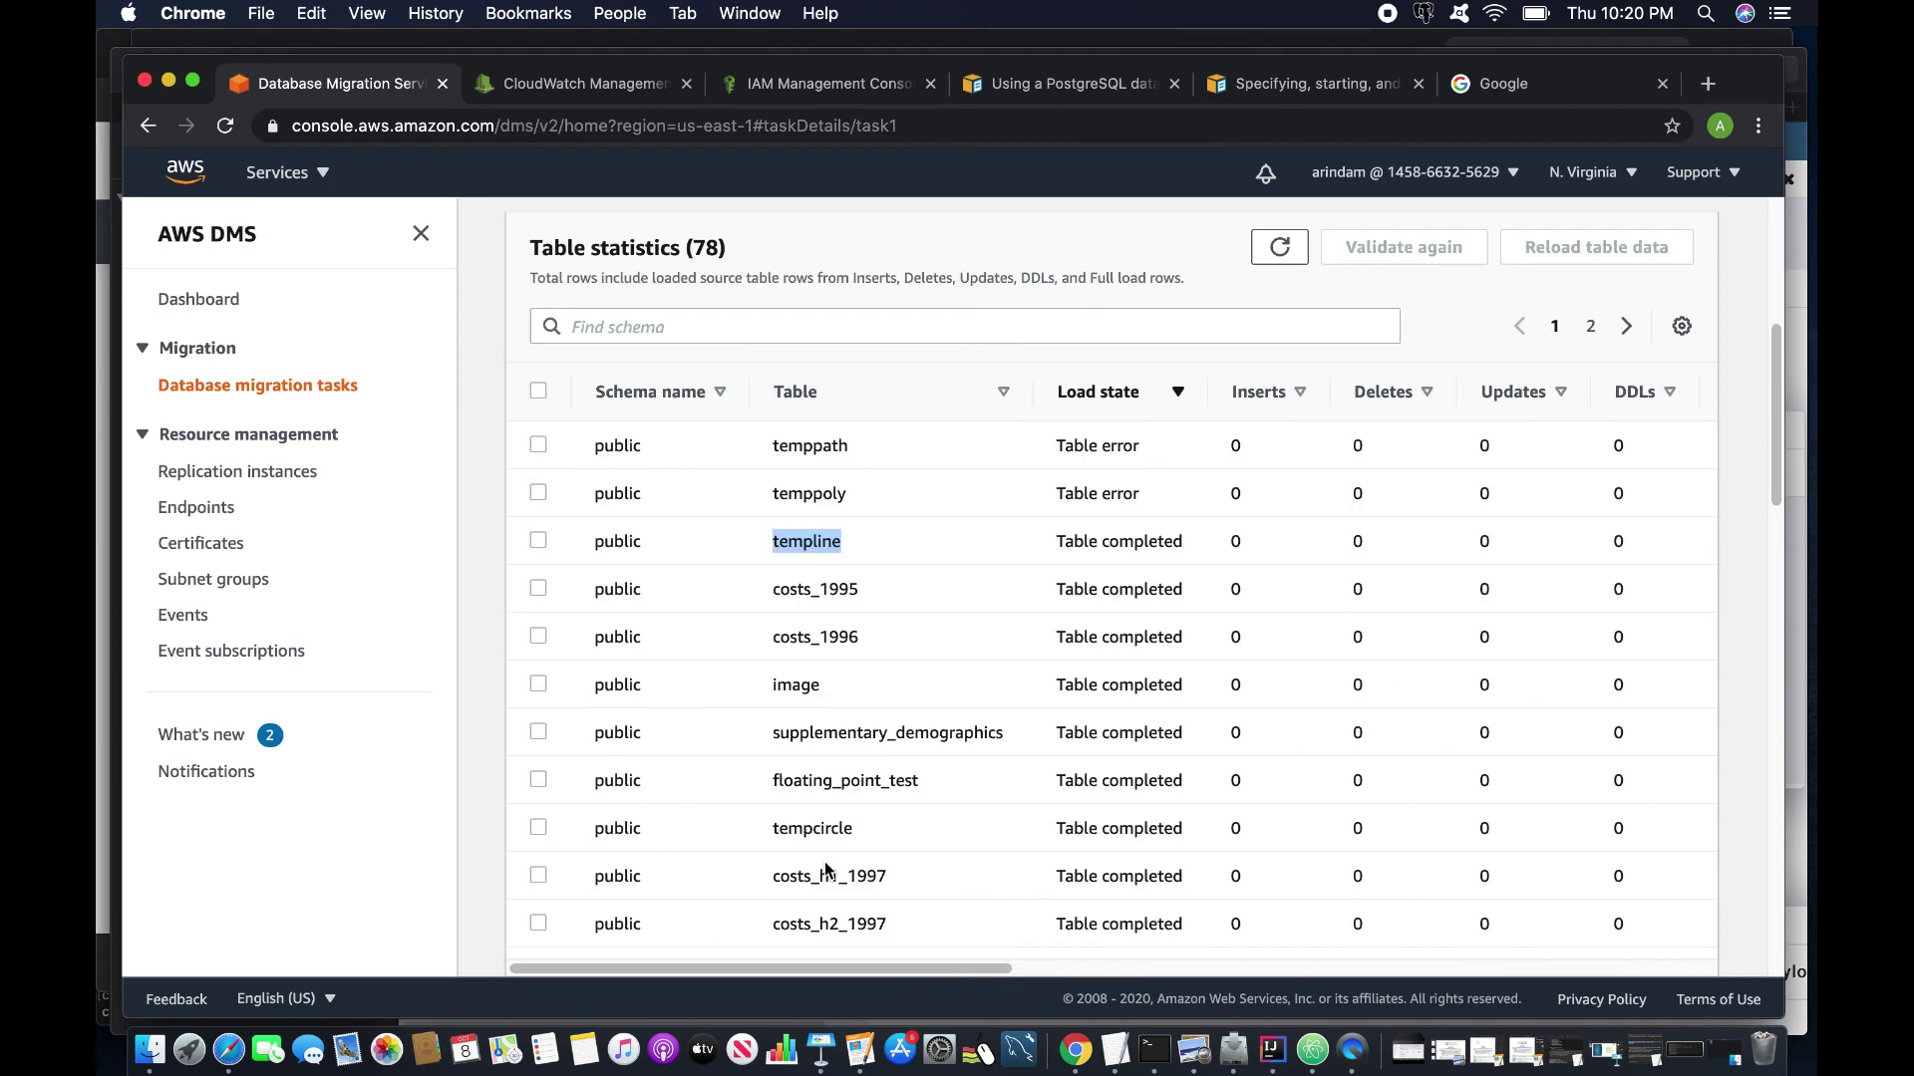
pyautogui.scroll(-5, 824, 861)
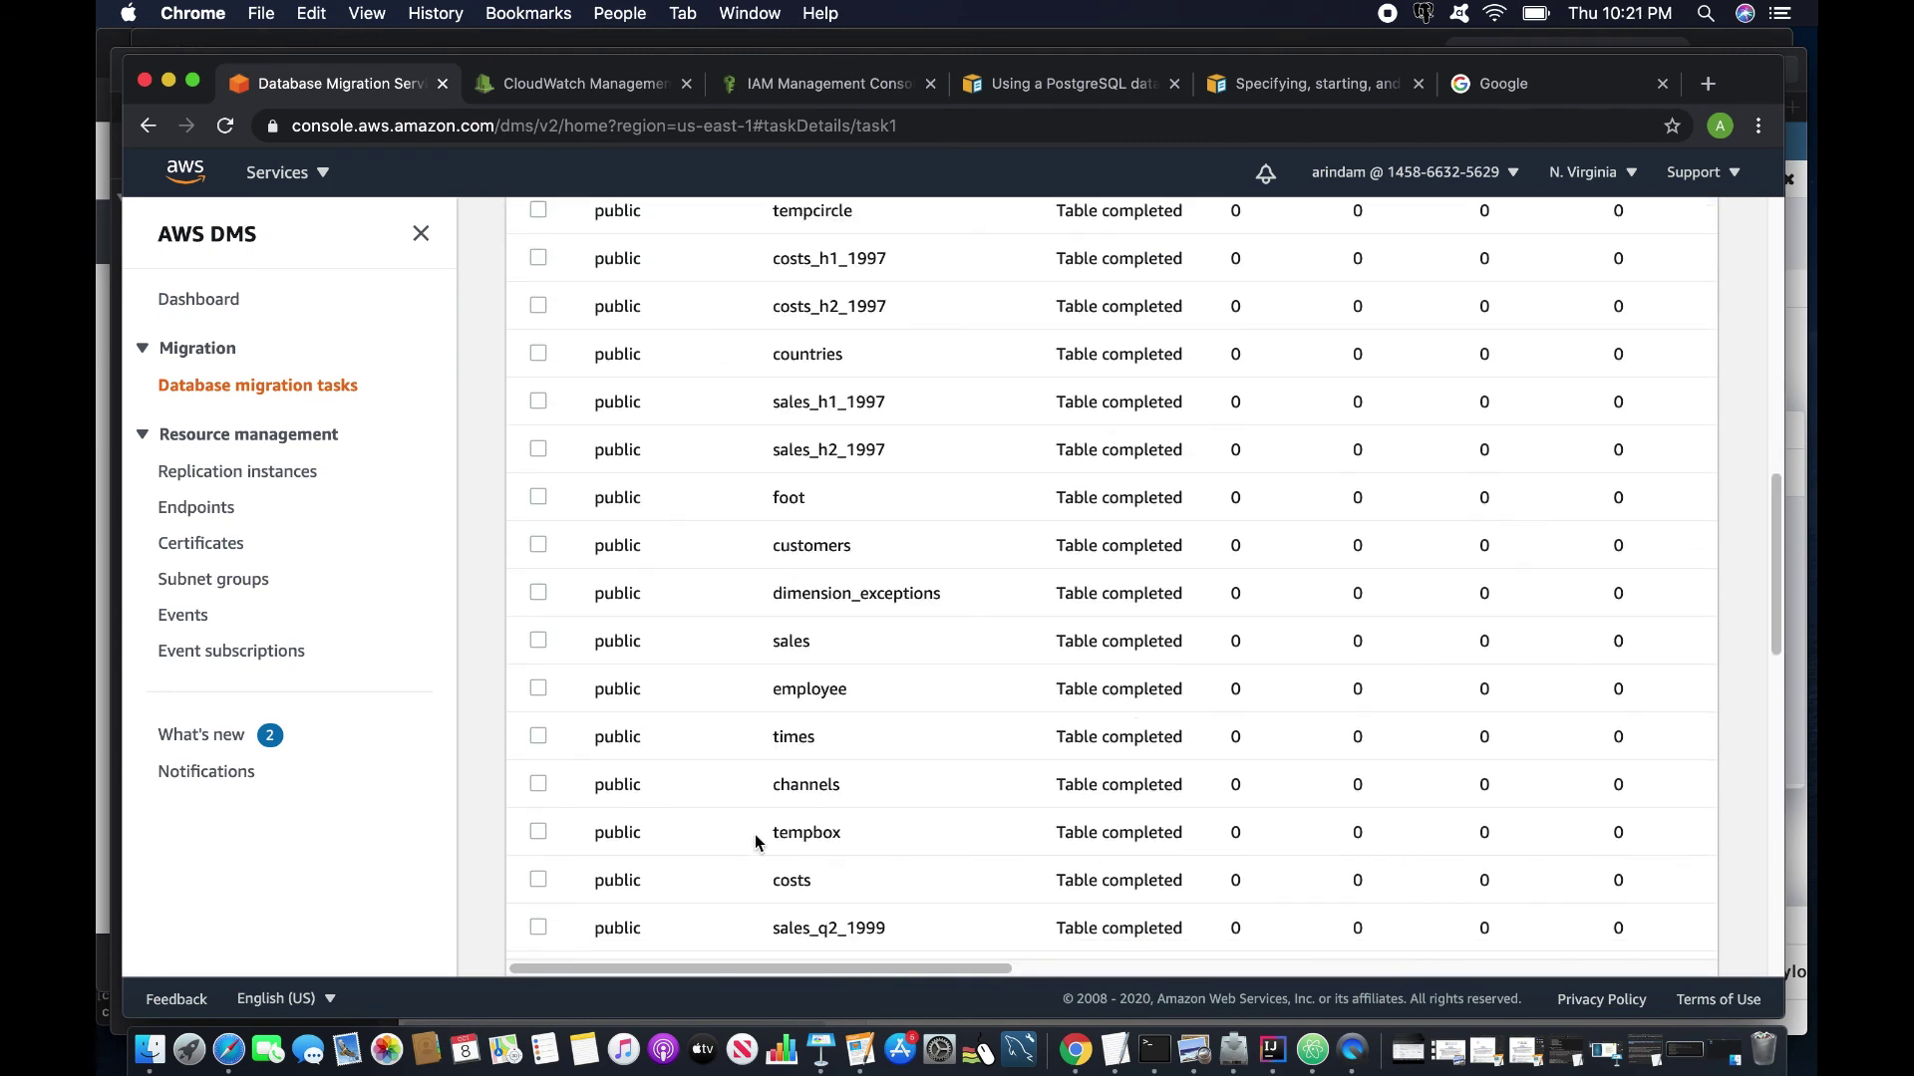
pyautogui.moveTo(628, 837); pyautogui.dragTo(1151, 833)
pyautogui.moveTo(964, 968); pyautogui.dragTo(1253, 971)
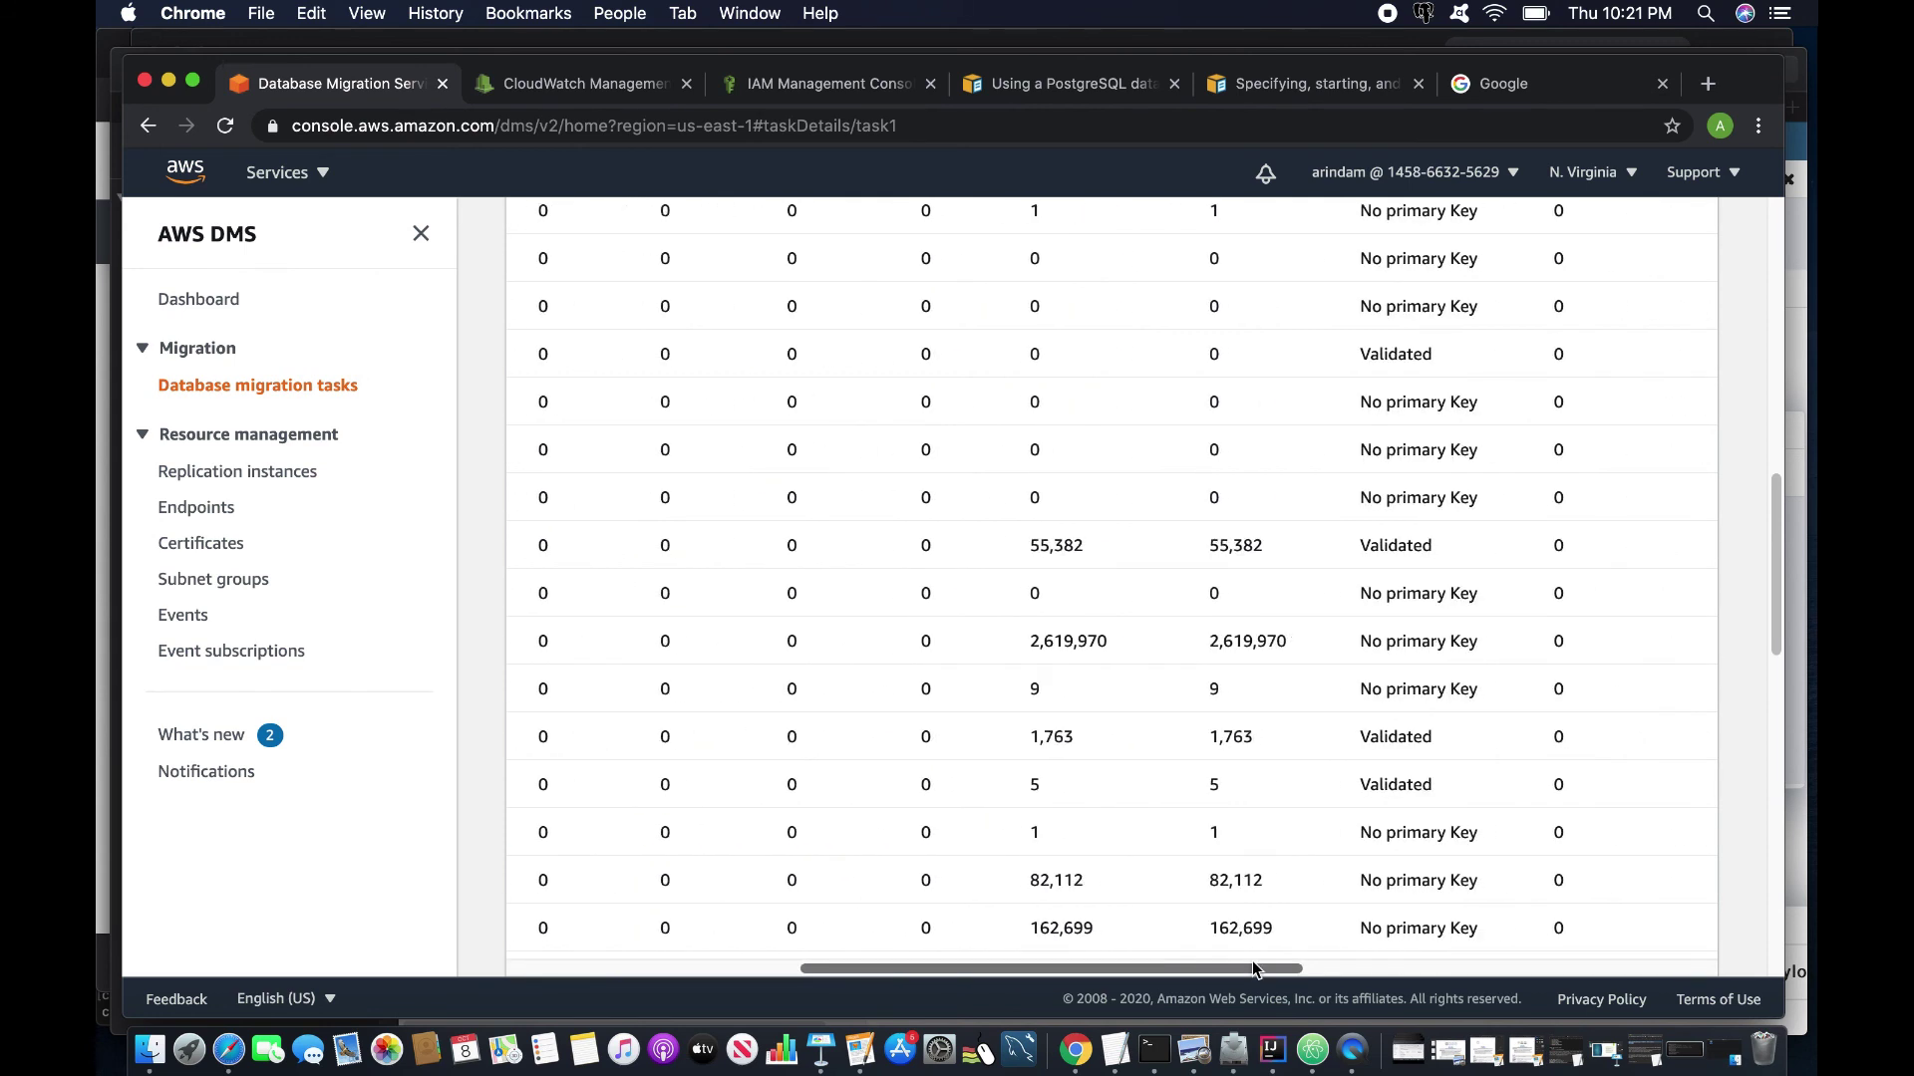
pyautogui.scroll(10, 1184, 823)
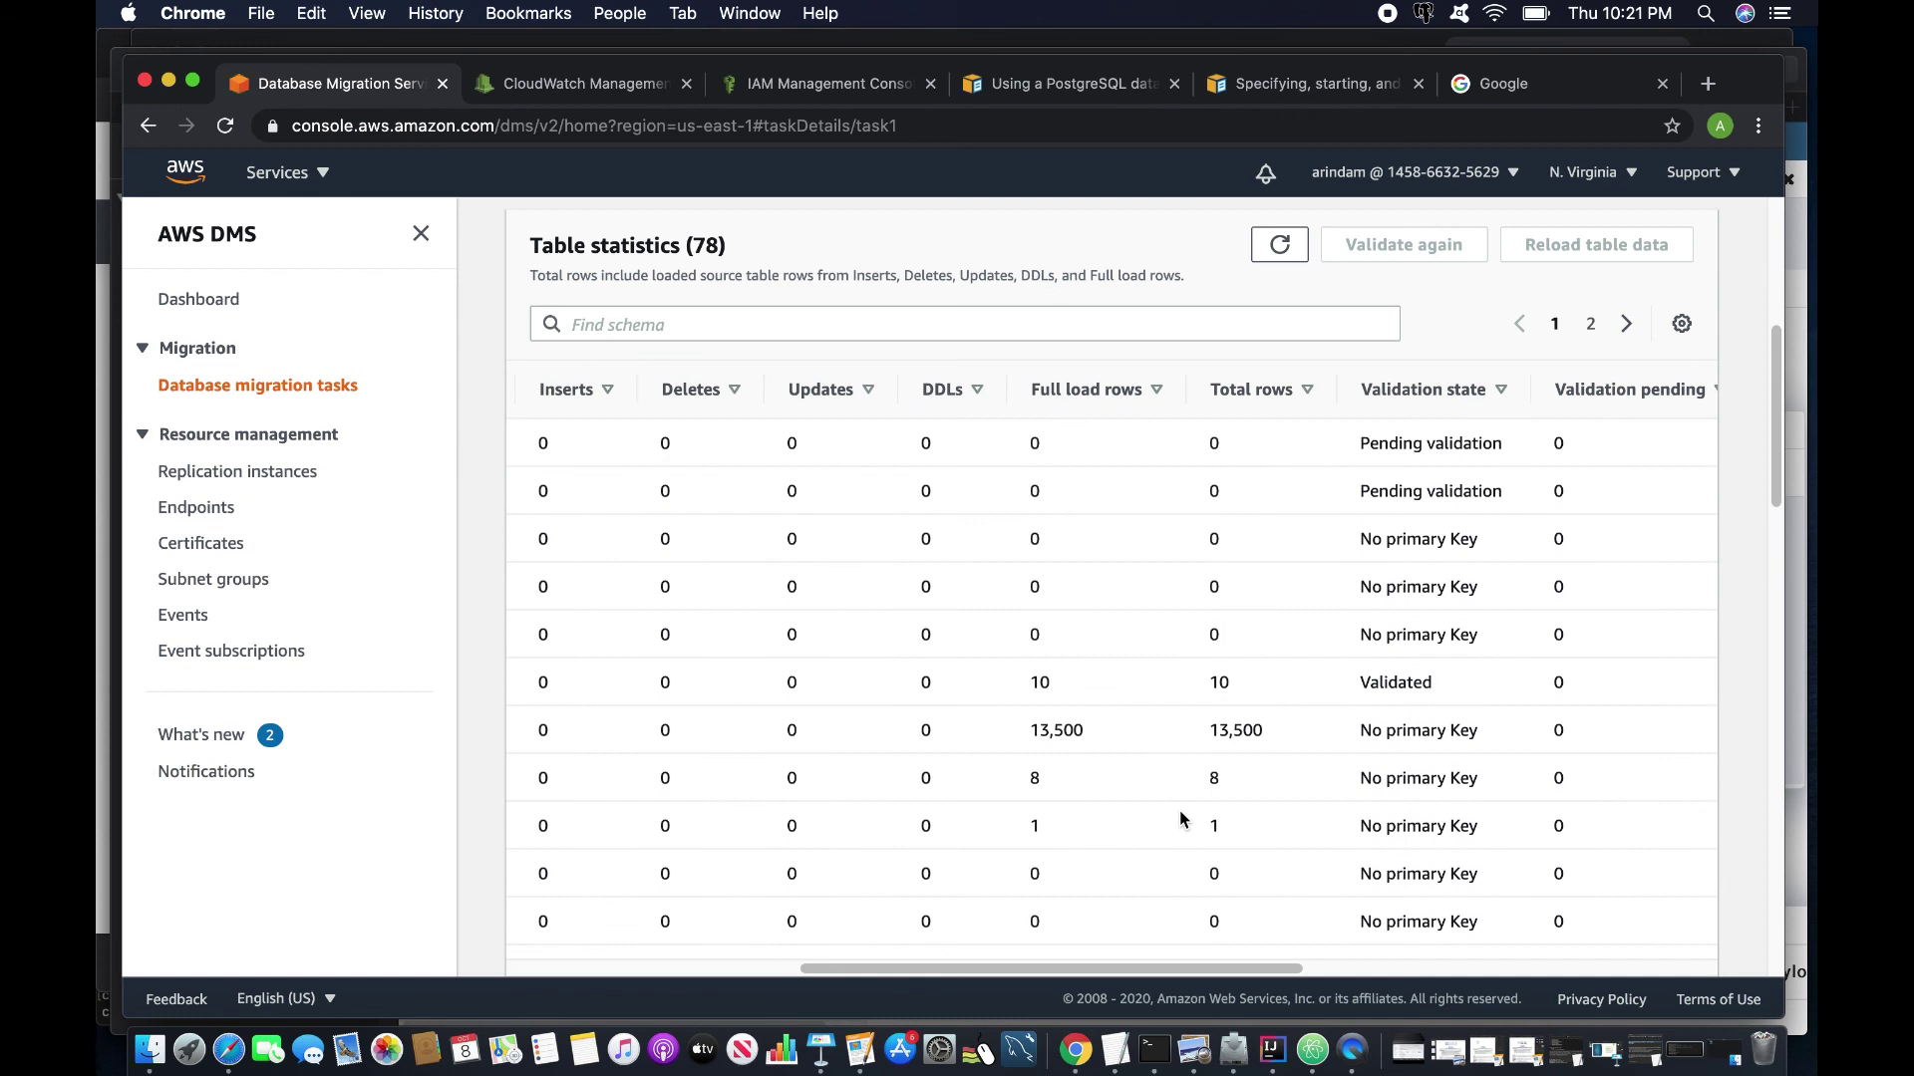
pyautogui.scroll(-5, 1180, 819)
pyautogui.moveTo(1178, 824); pyautogui.dragTo(781, 852)
pyautogui.scroll(10, 781, 852)
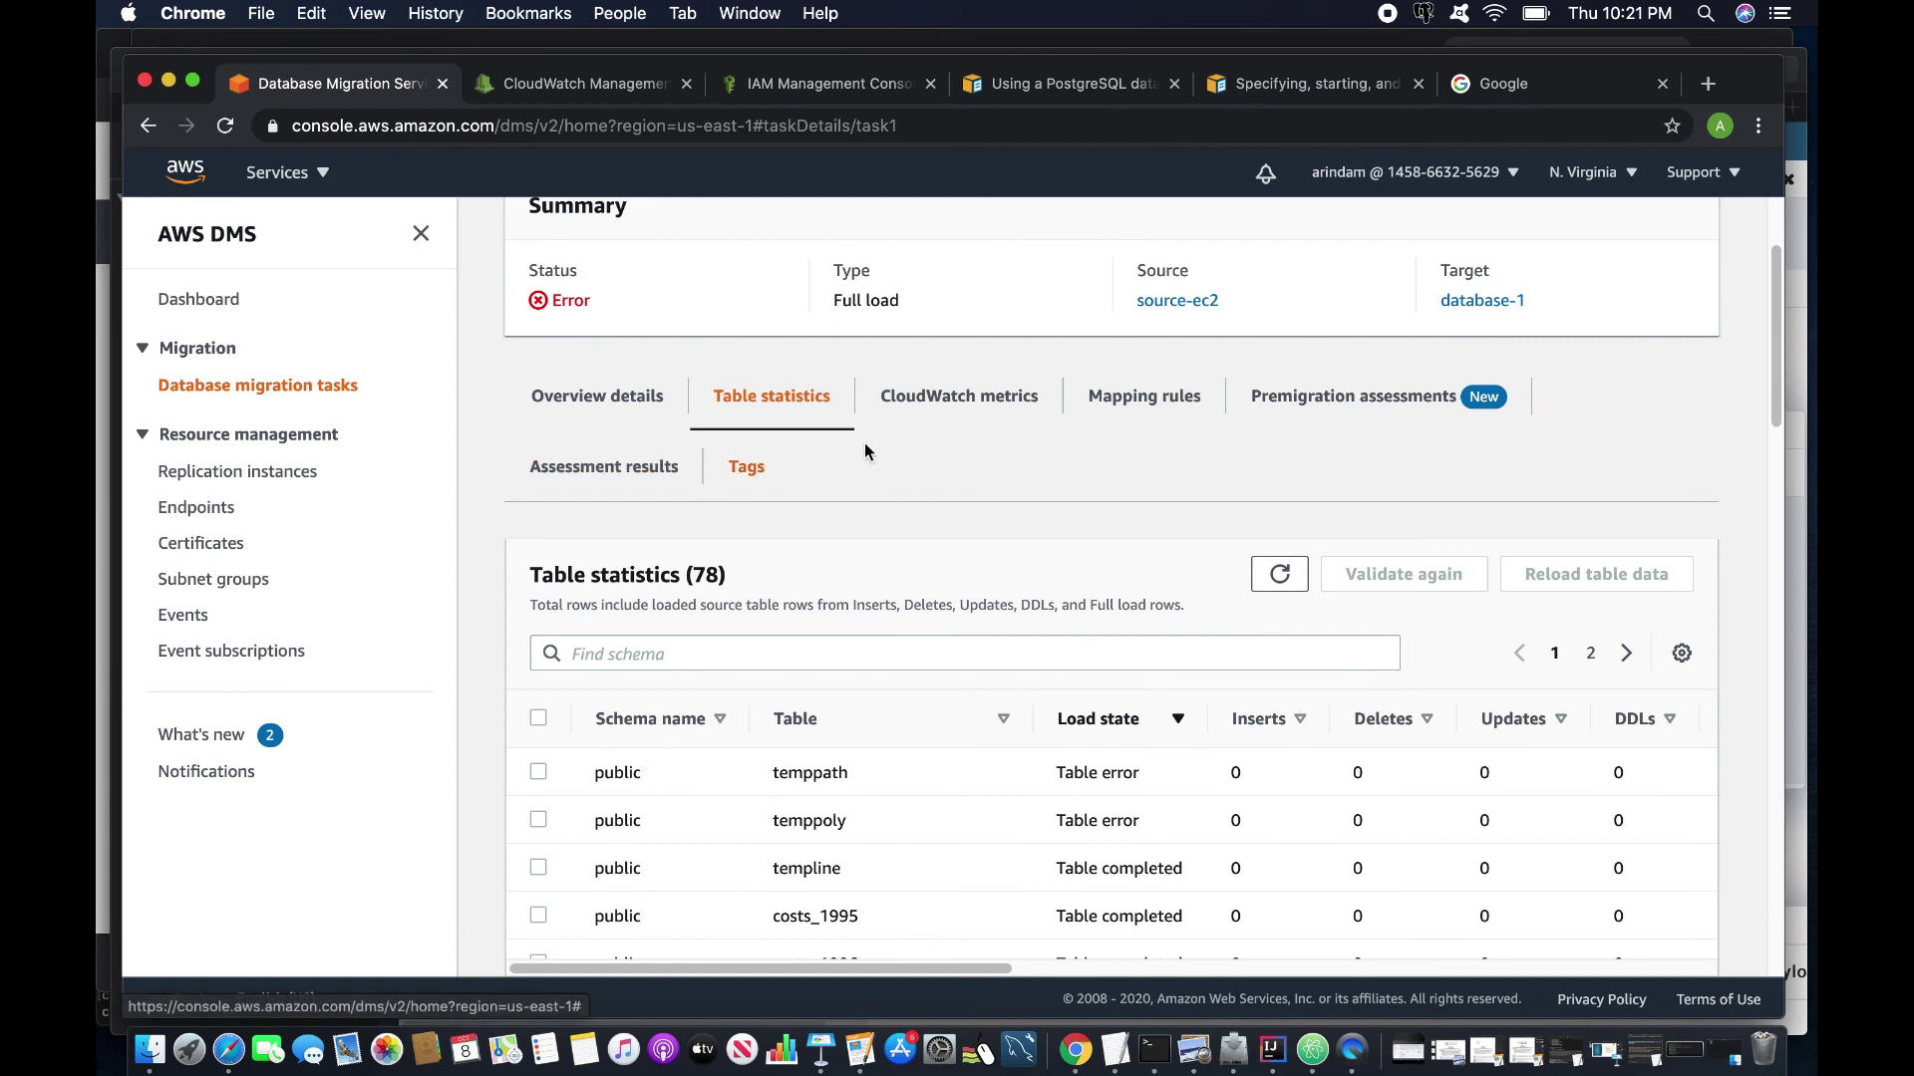
pyautogui.click(622, 410)
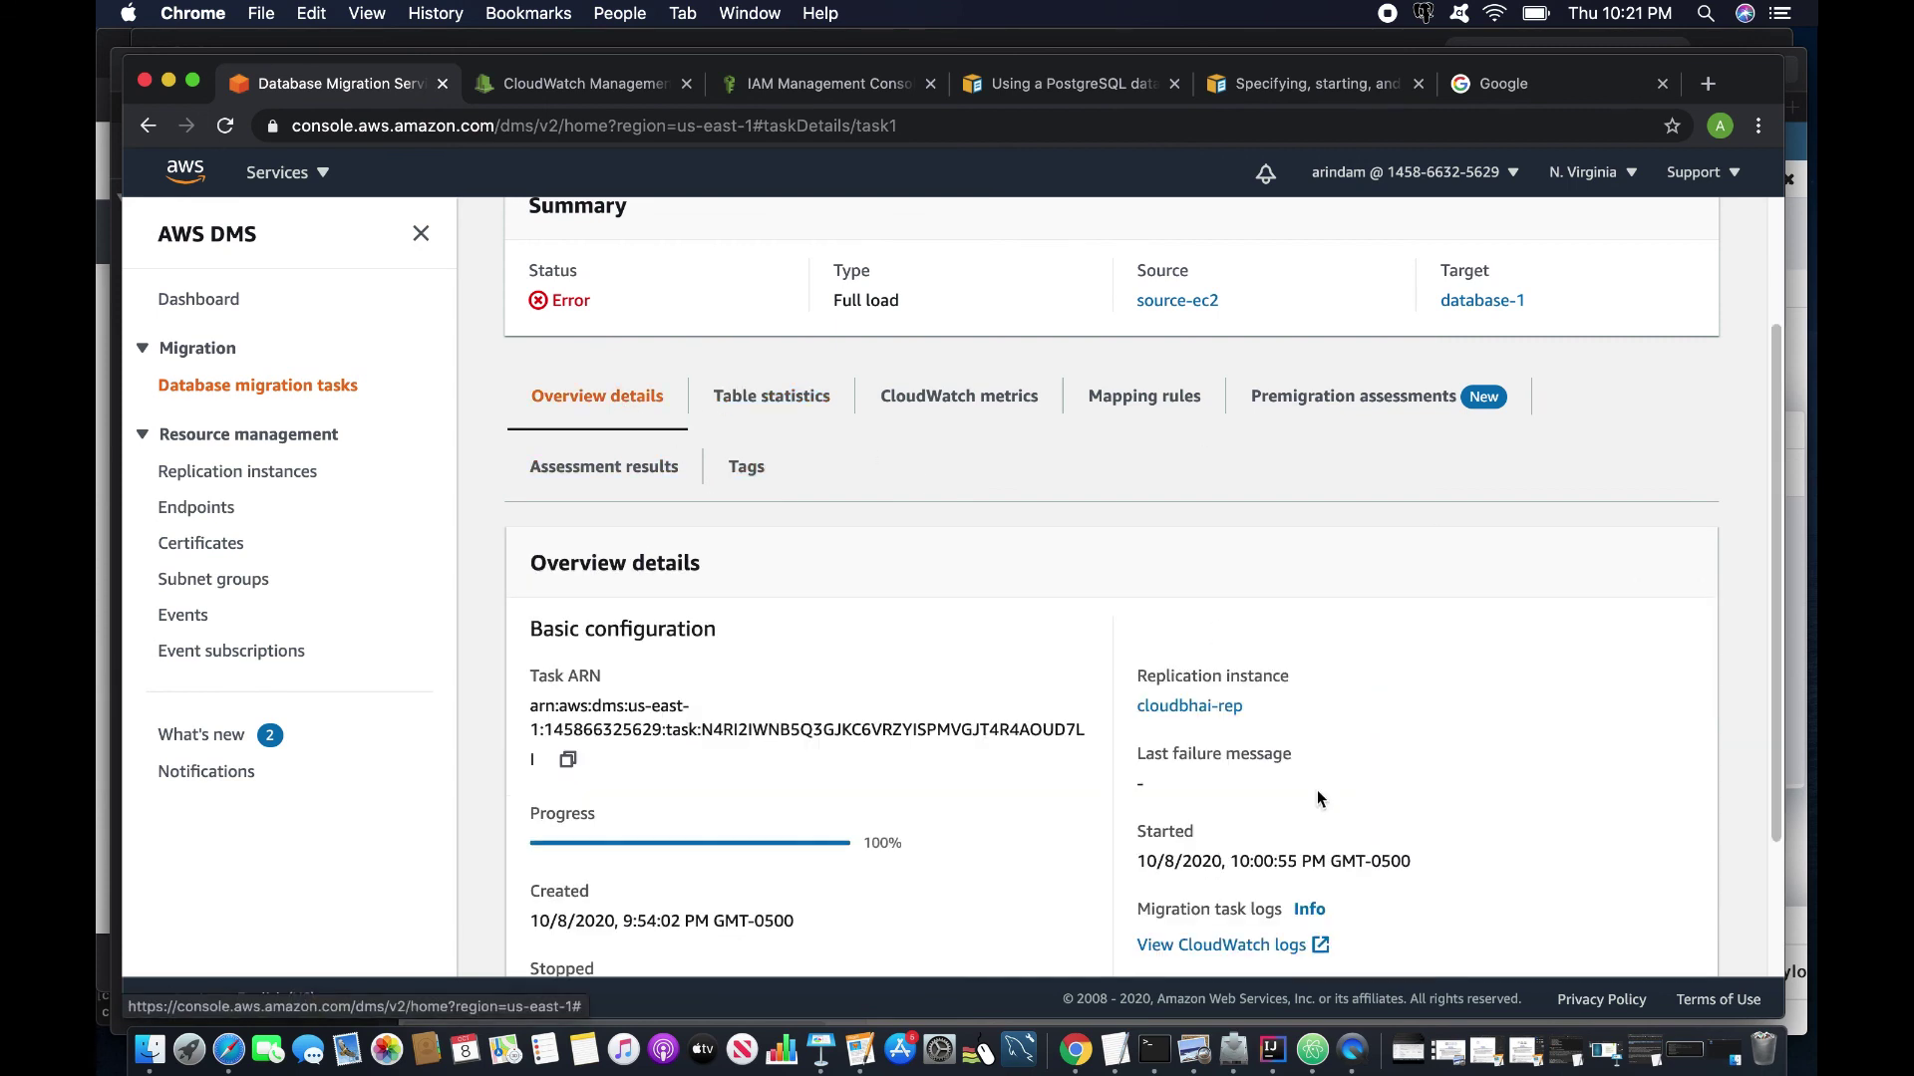
pyautogui.click(1232, 946)
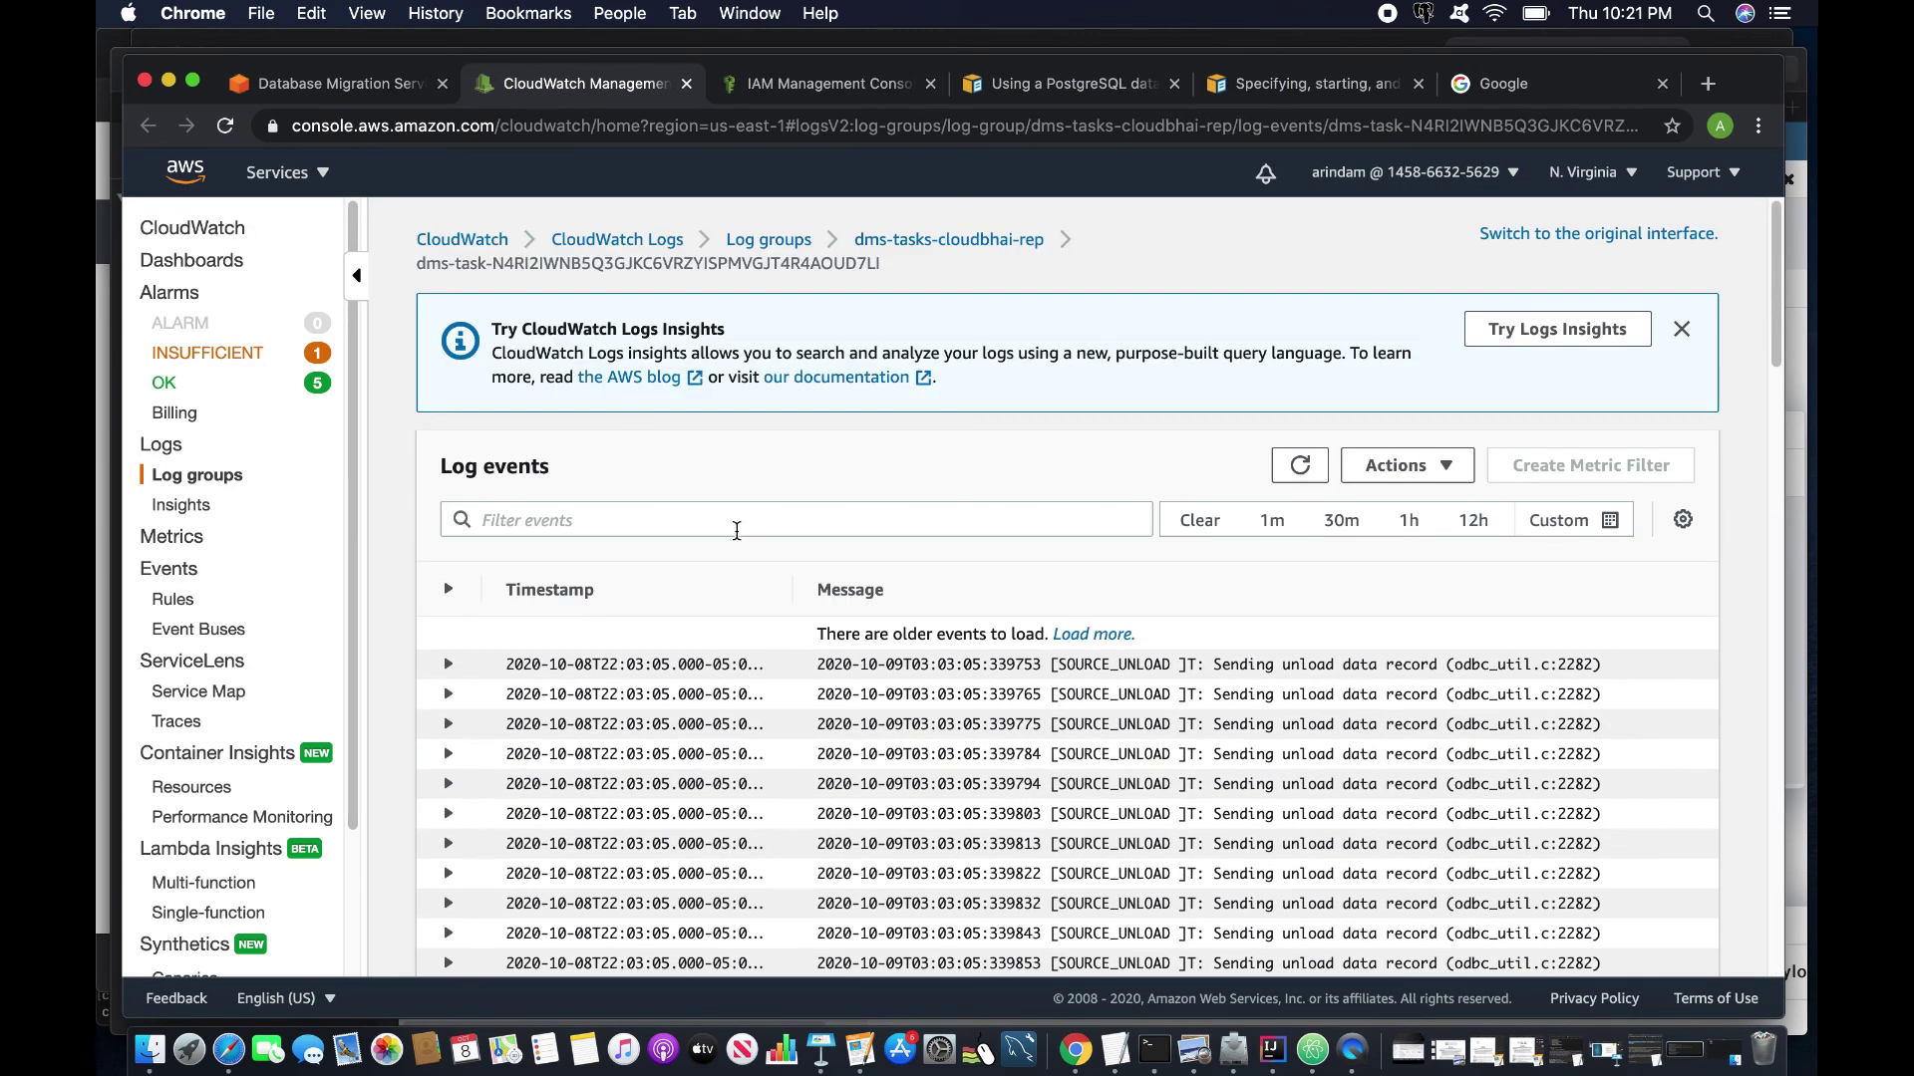
pyautogui.click(1442, 468)
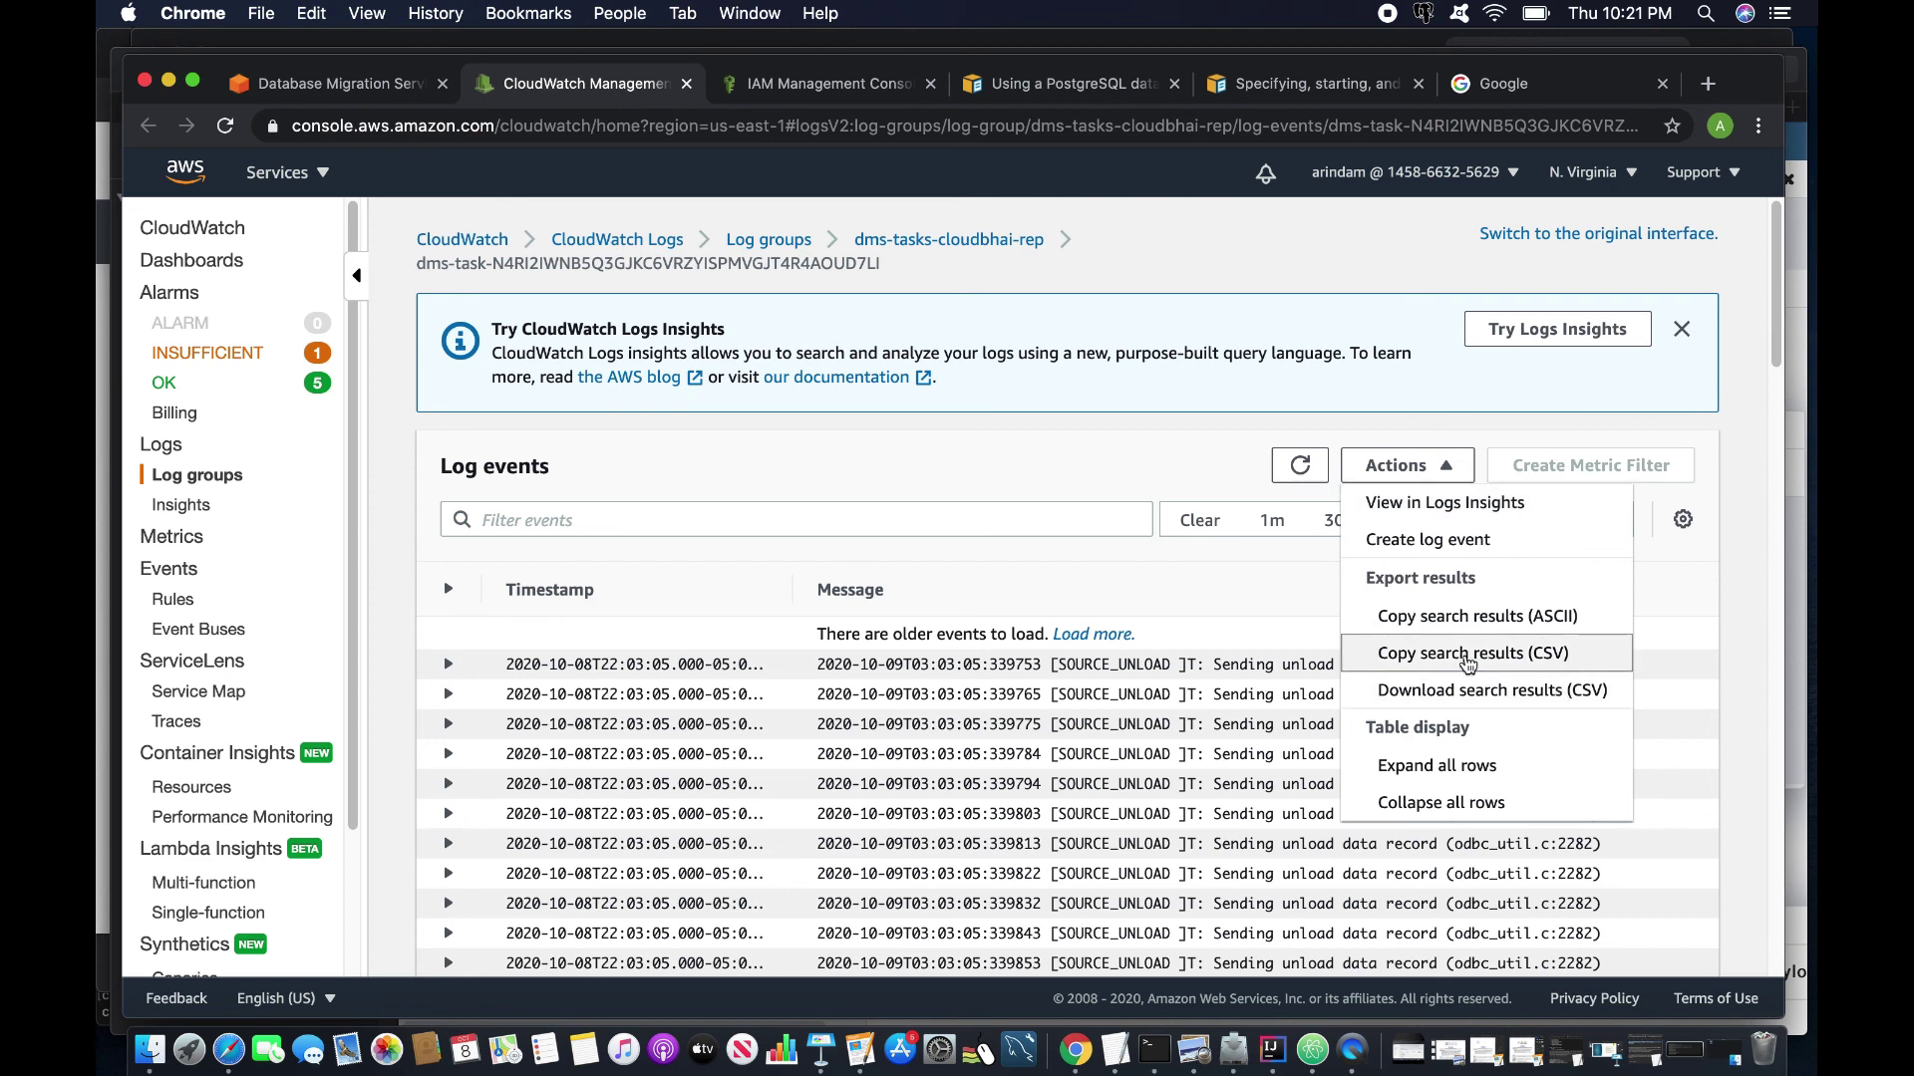
pyautogui.click(334, 84)
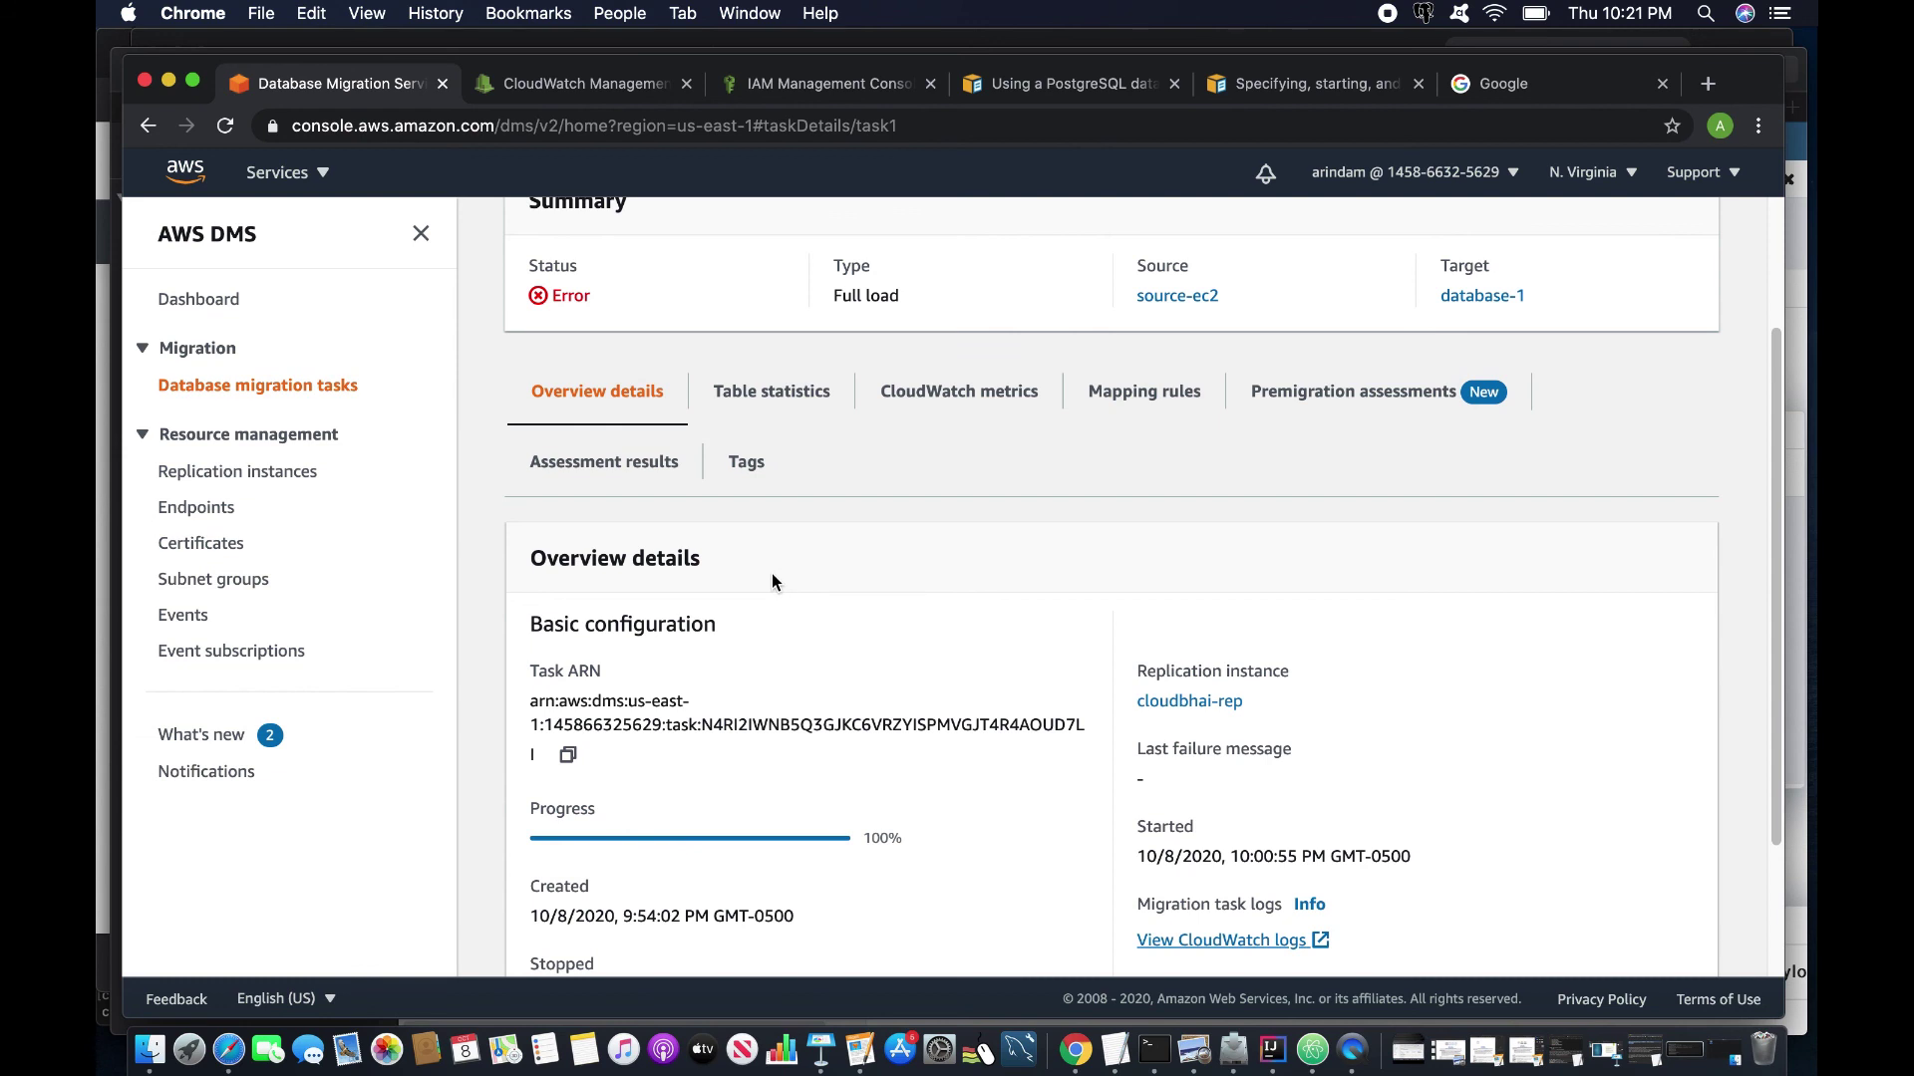
# Expand testdb's 76 tables and view tempbox's data (8,9),(1,3) with the column widened.
pyautogui.scroll(3, 772, 582)
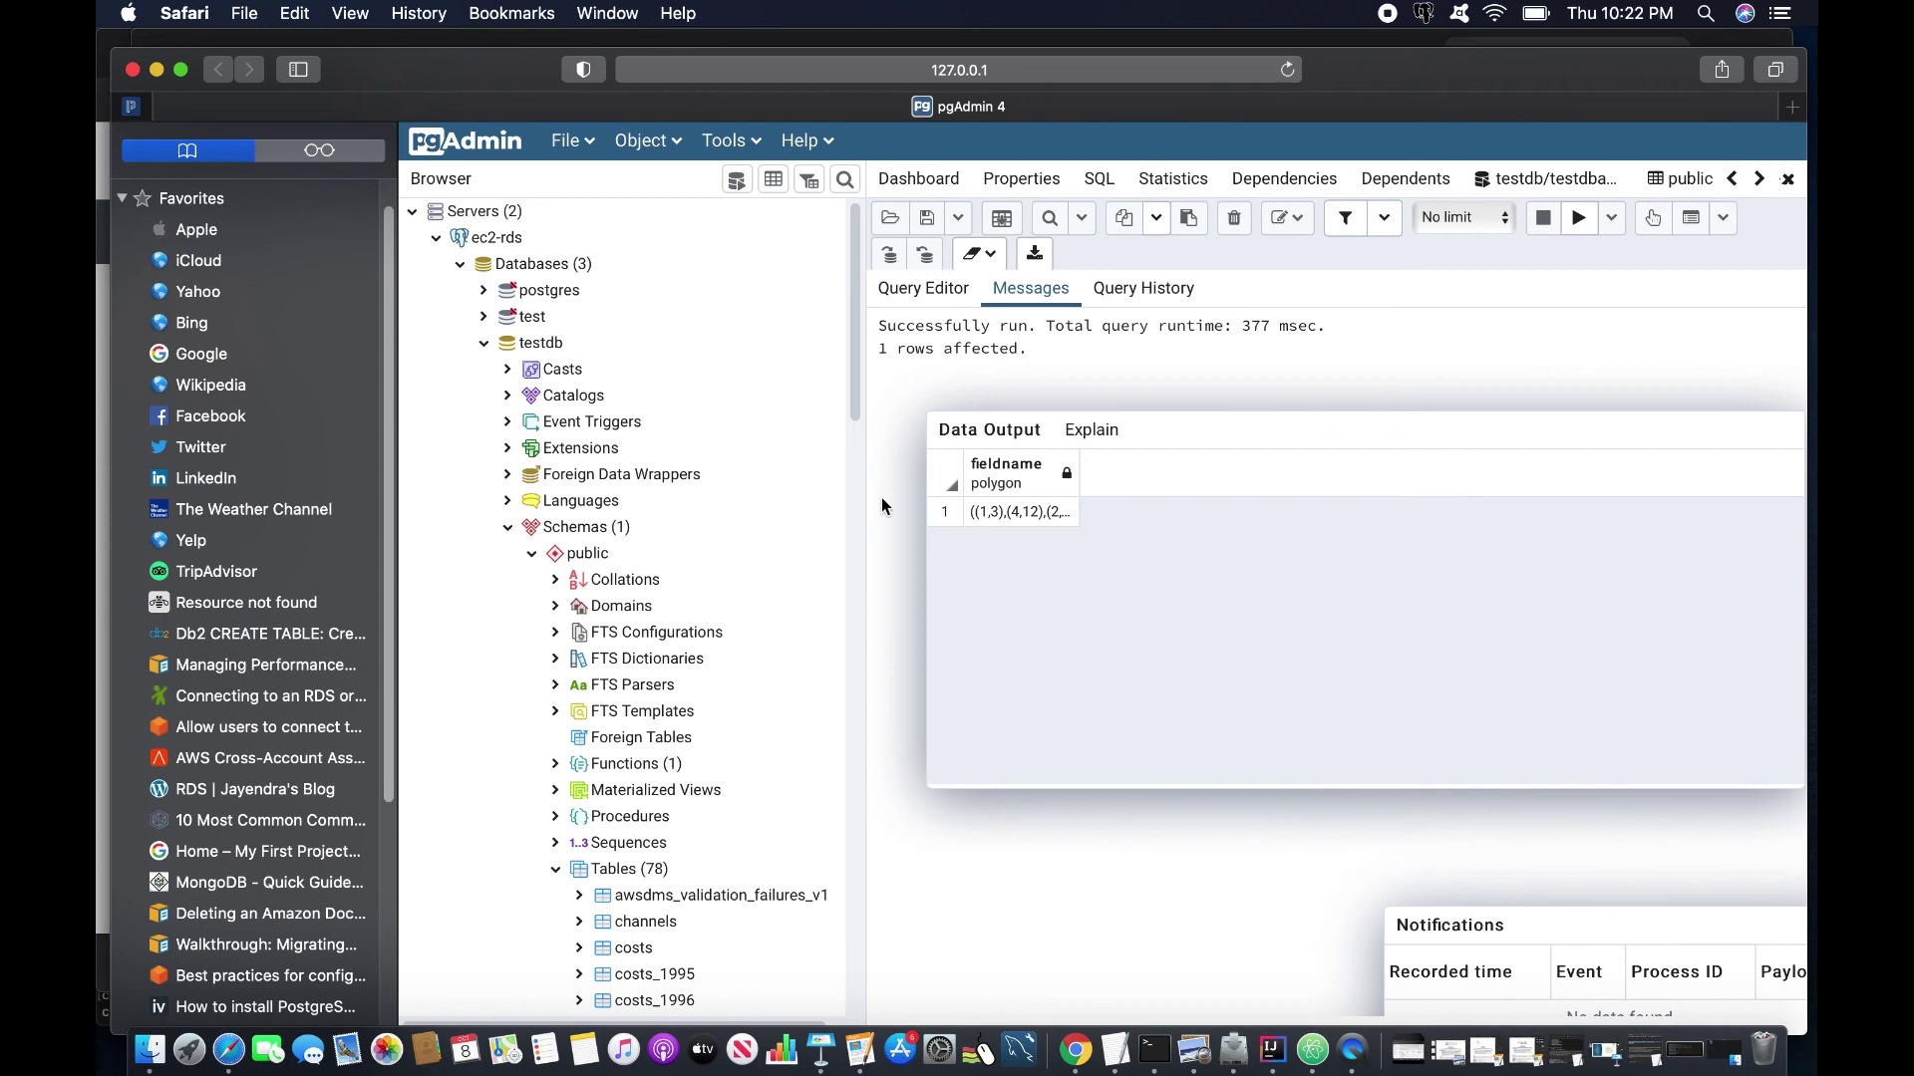
pyautogui.scroll(-20, 596, 957)
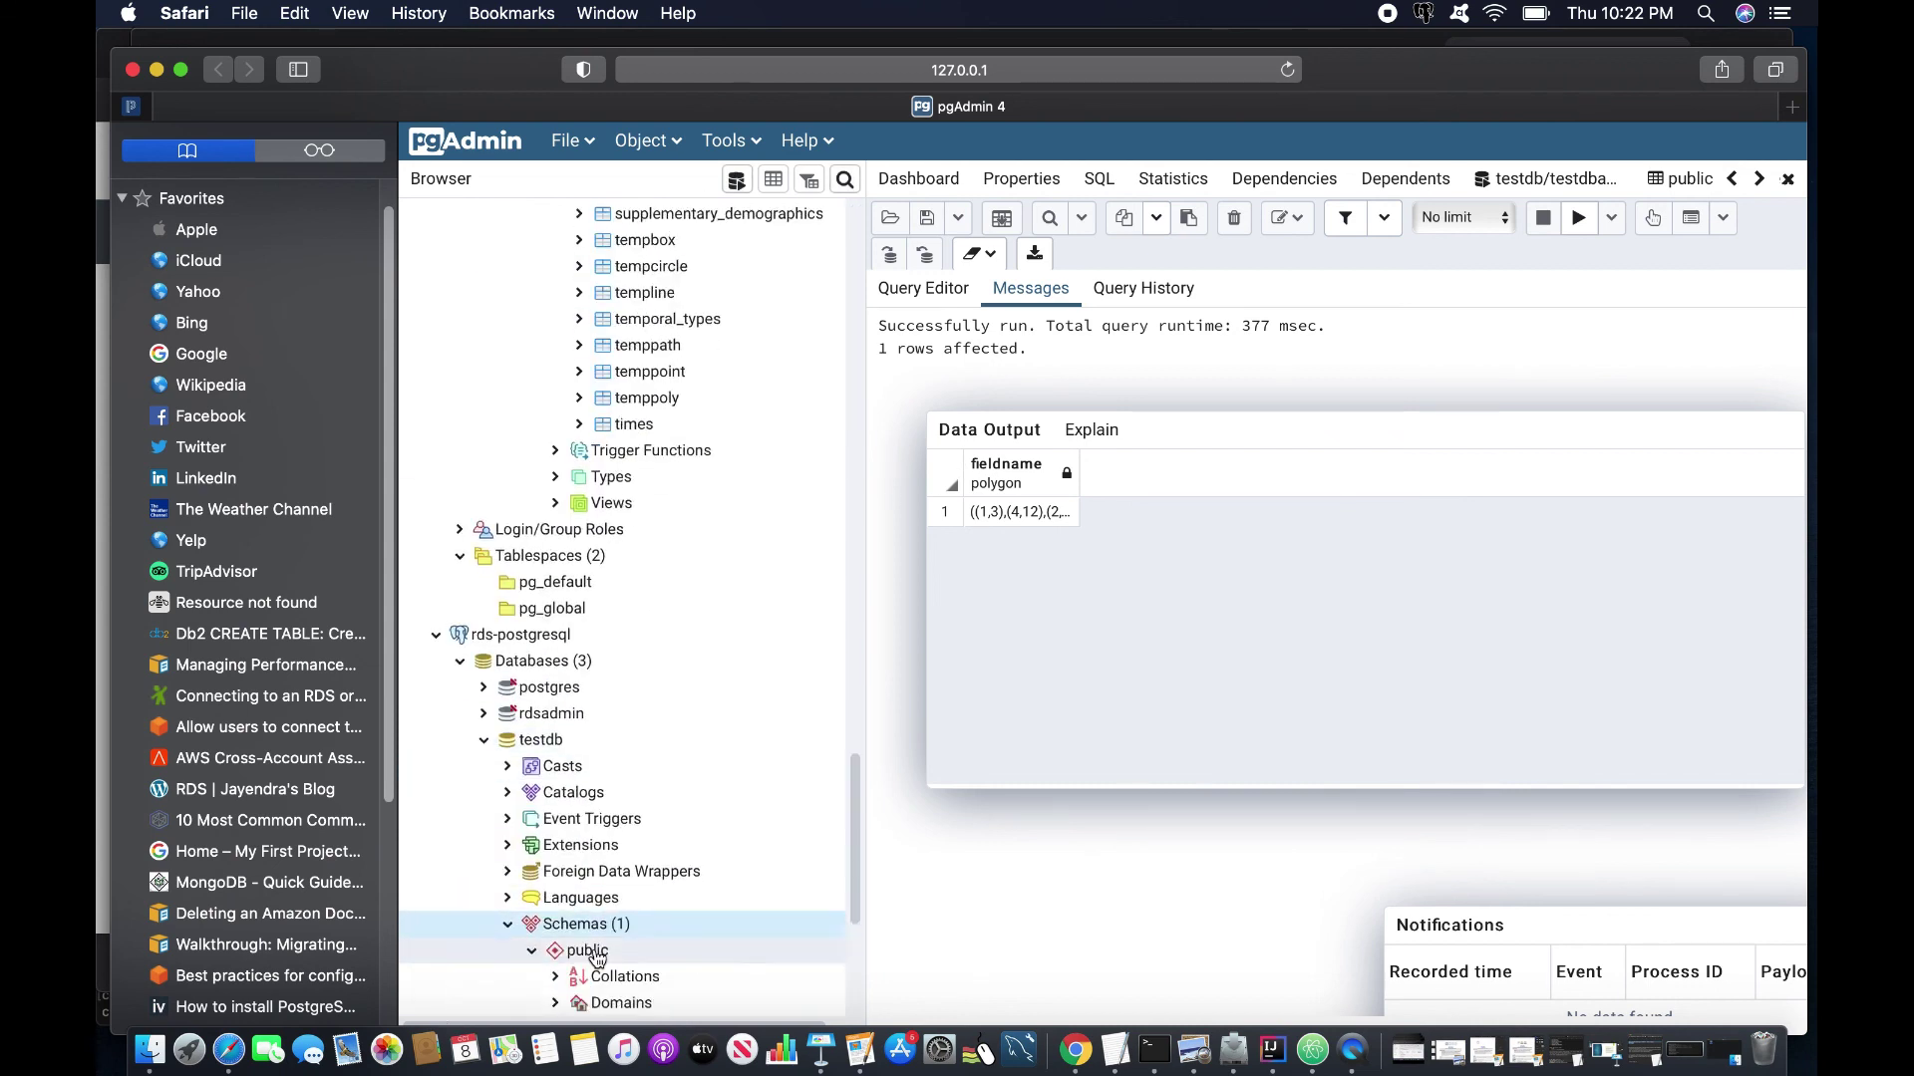
pyautogui.scroll(-8, 596, 957)
pyautogui.click(752, 871)
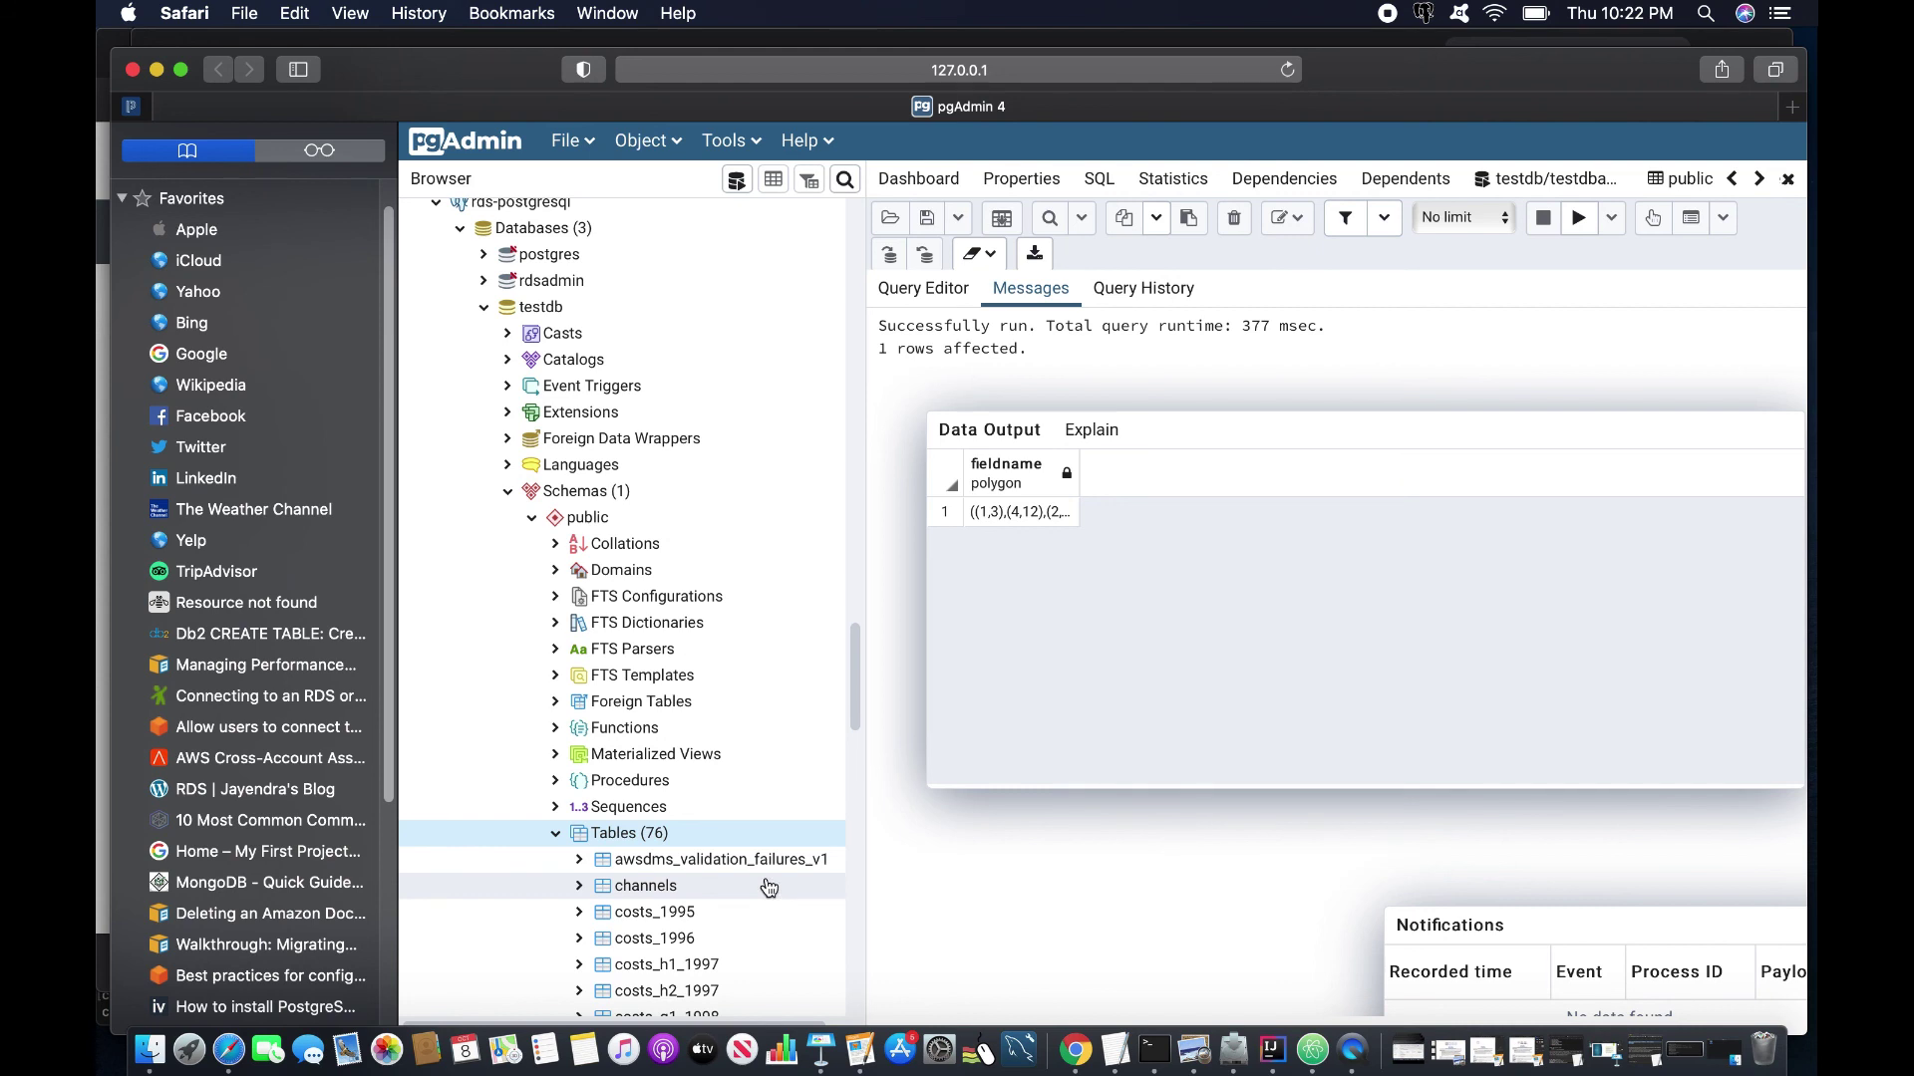
pyautogui.scroll(-10, 742, 887)
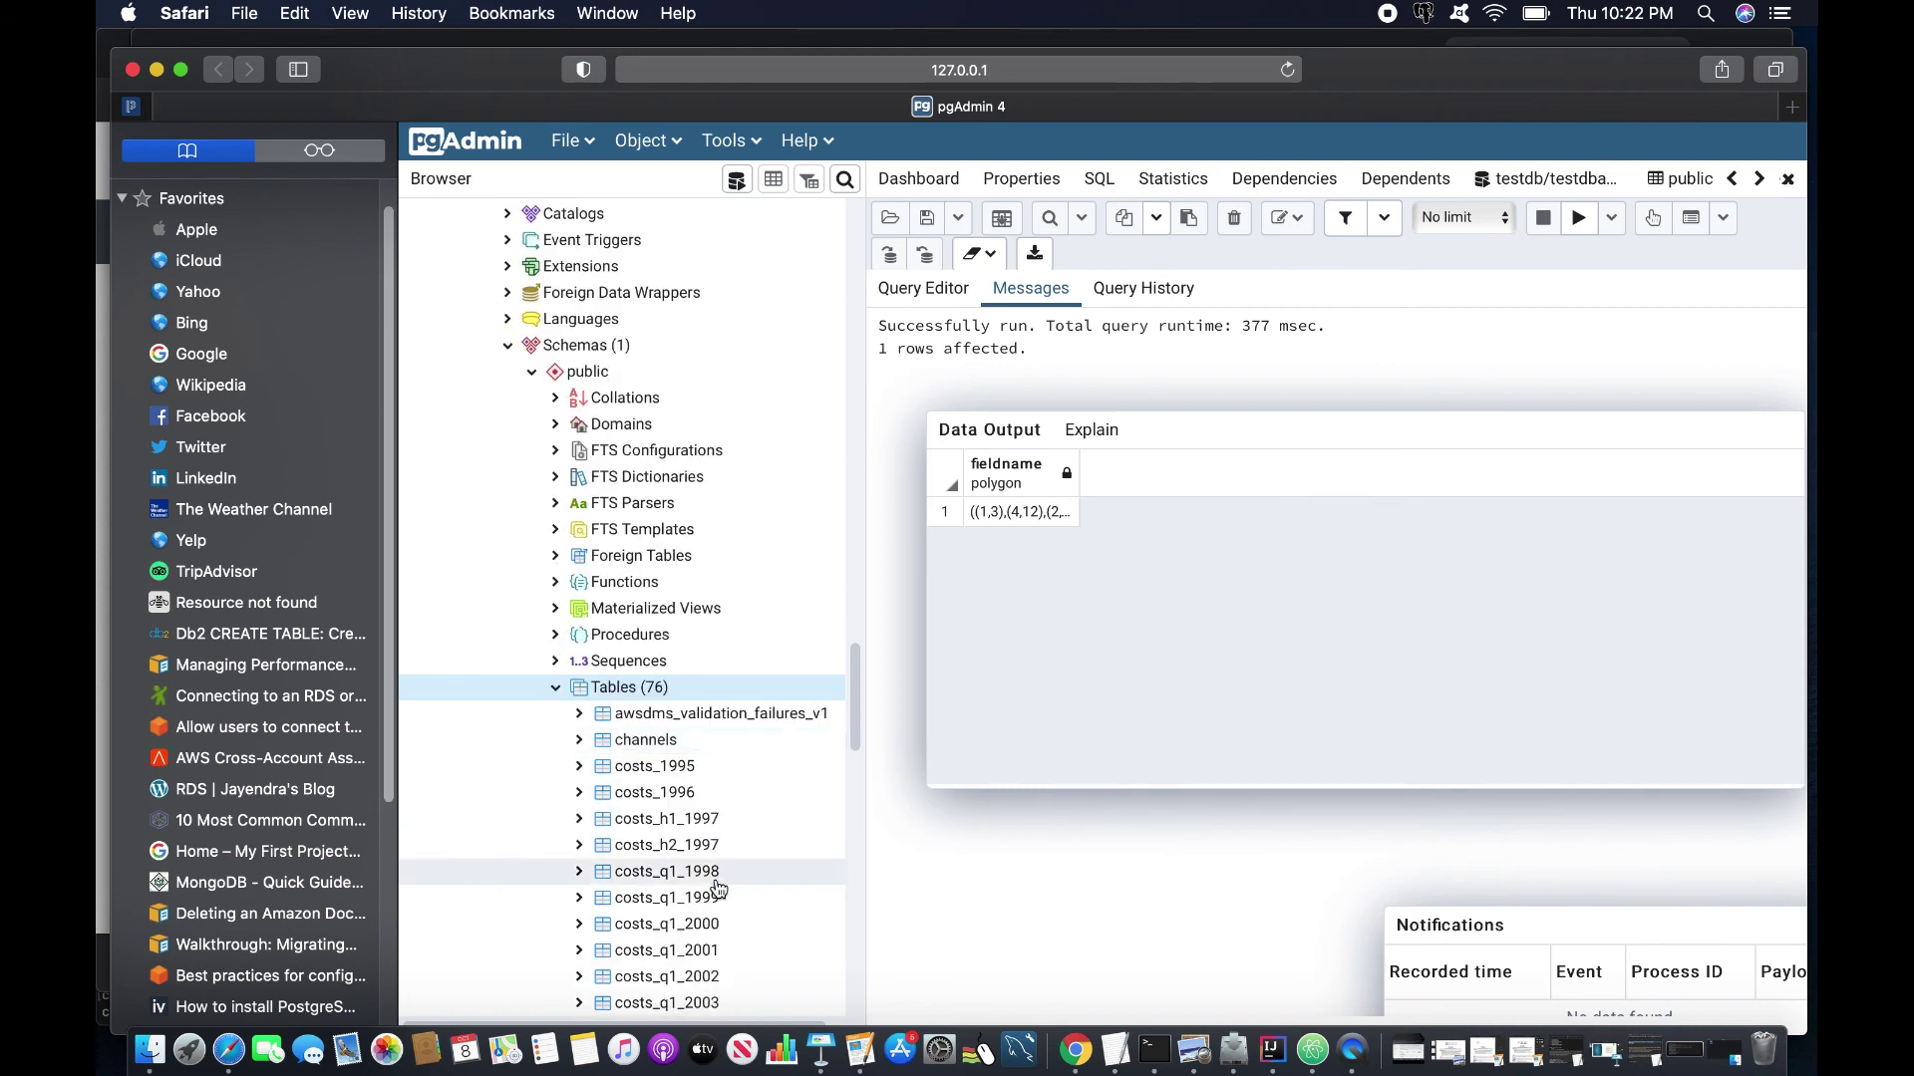
pyautogui.scroll(-7, 718, 887)
pyautogui.scroll(-17, 717, 887)
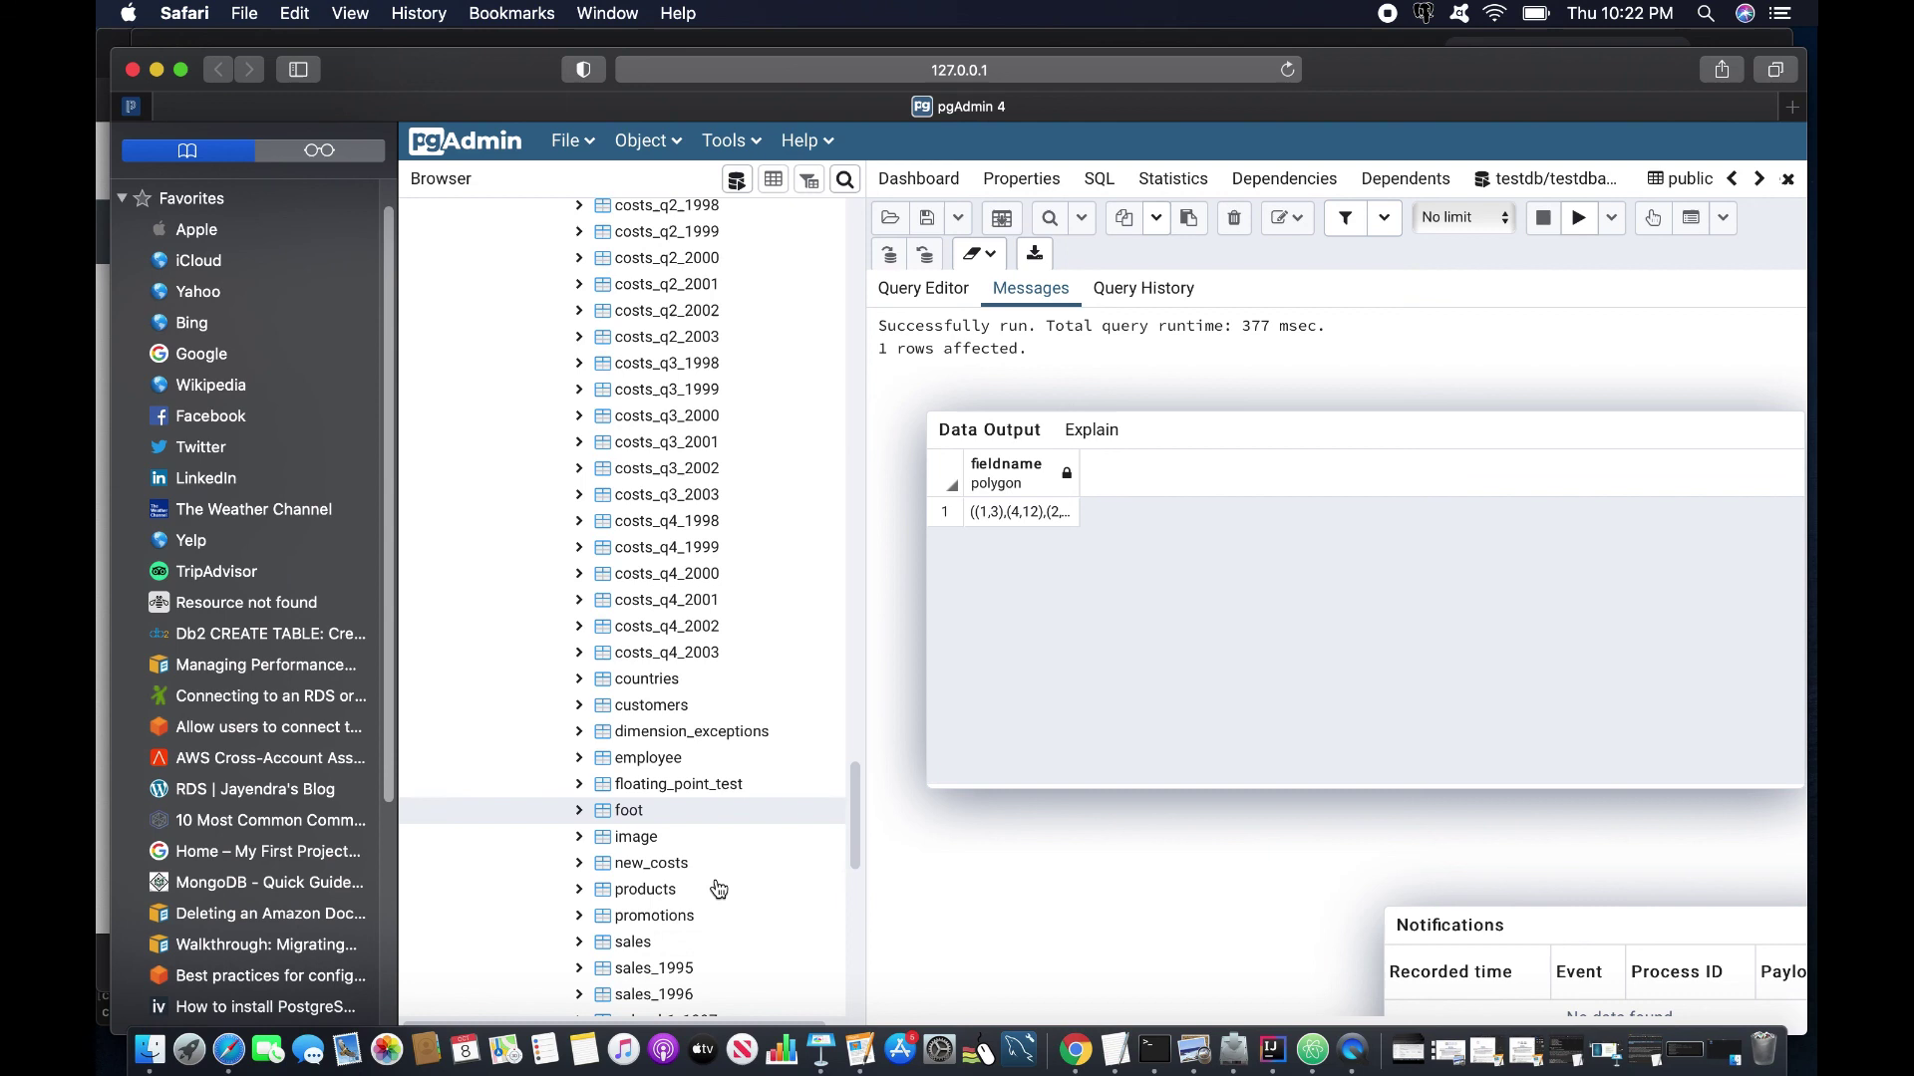
pyautogui.click(613, 890)
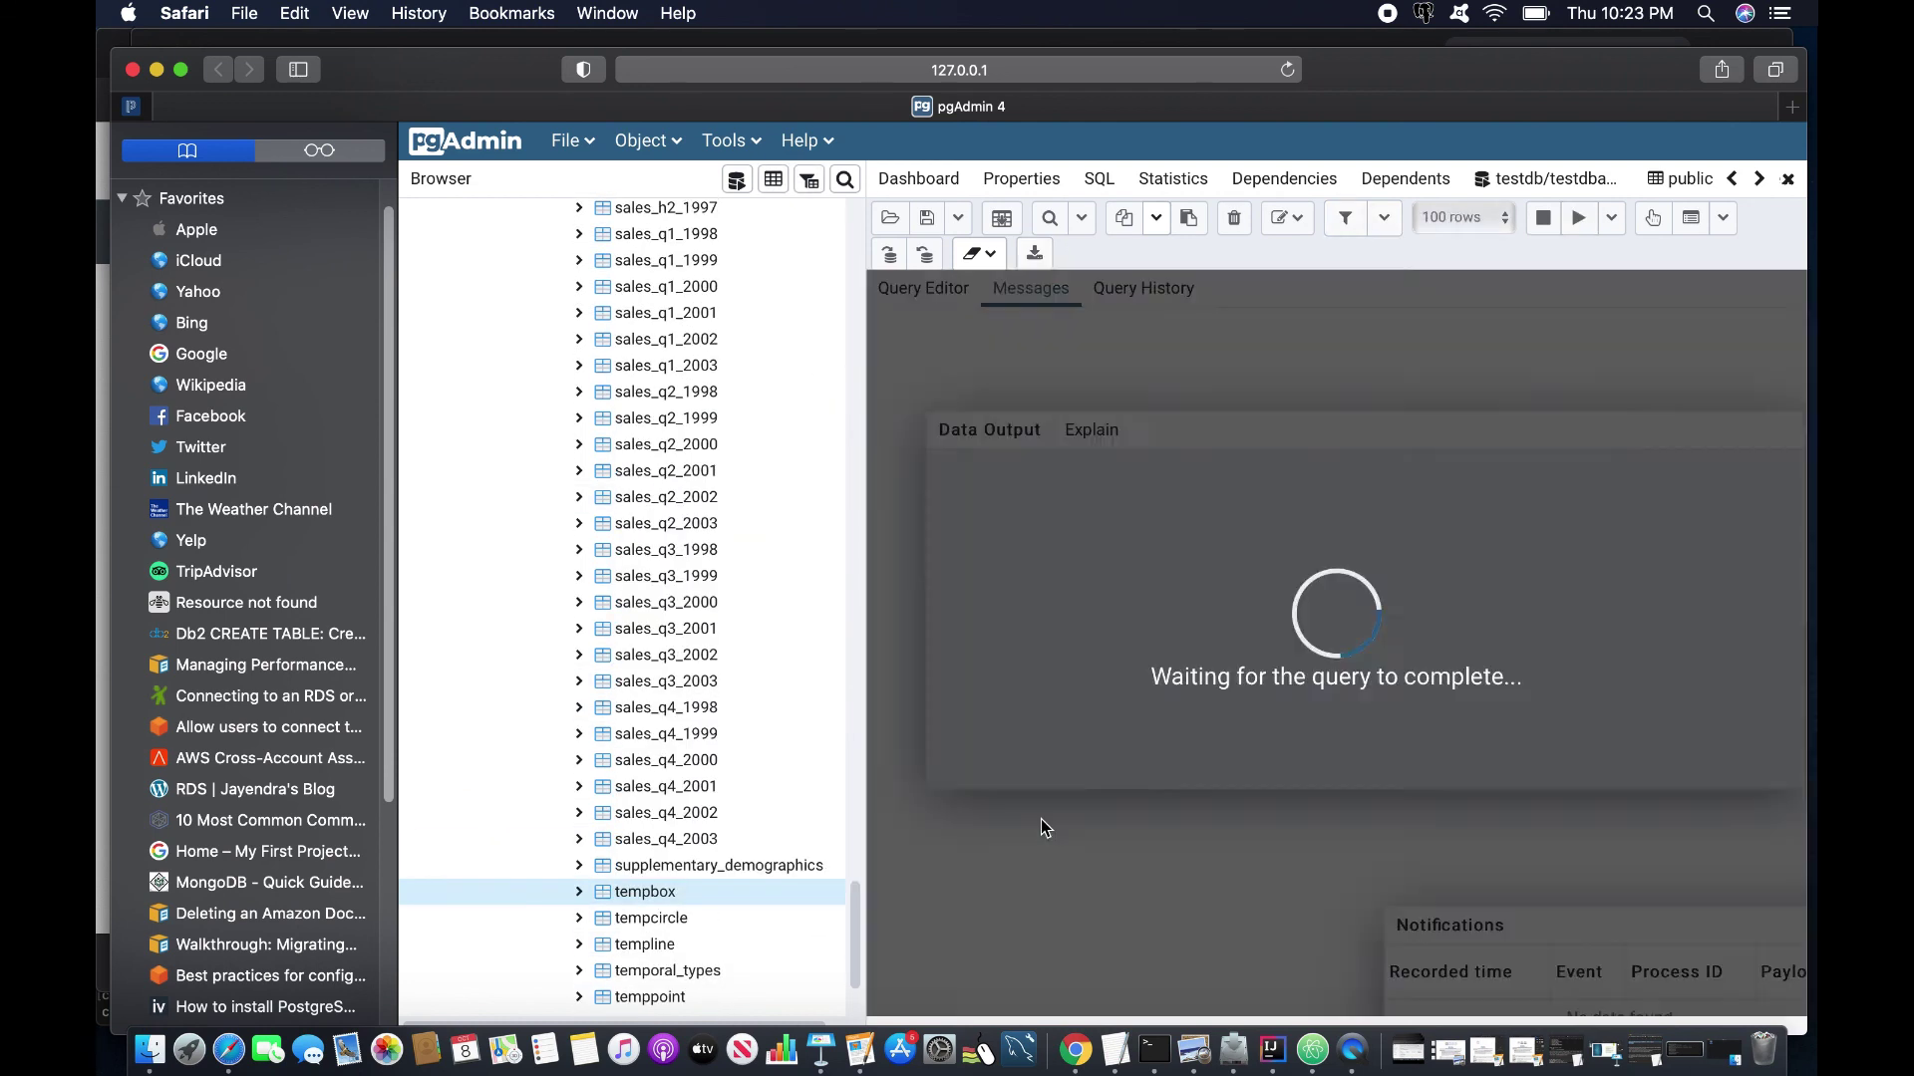
pyautogui.doubleClick(1078, 454)
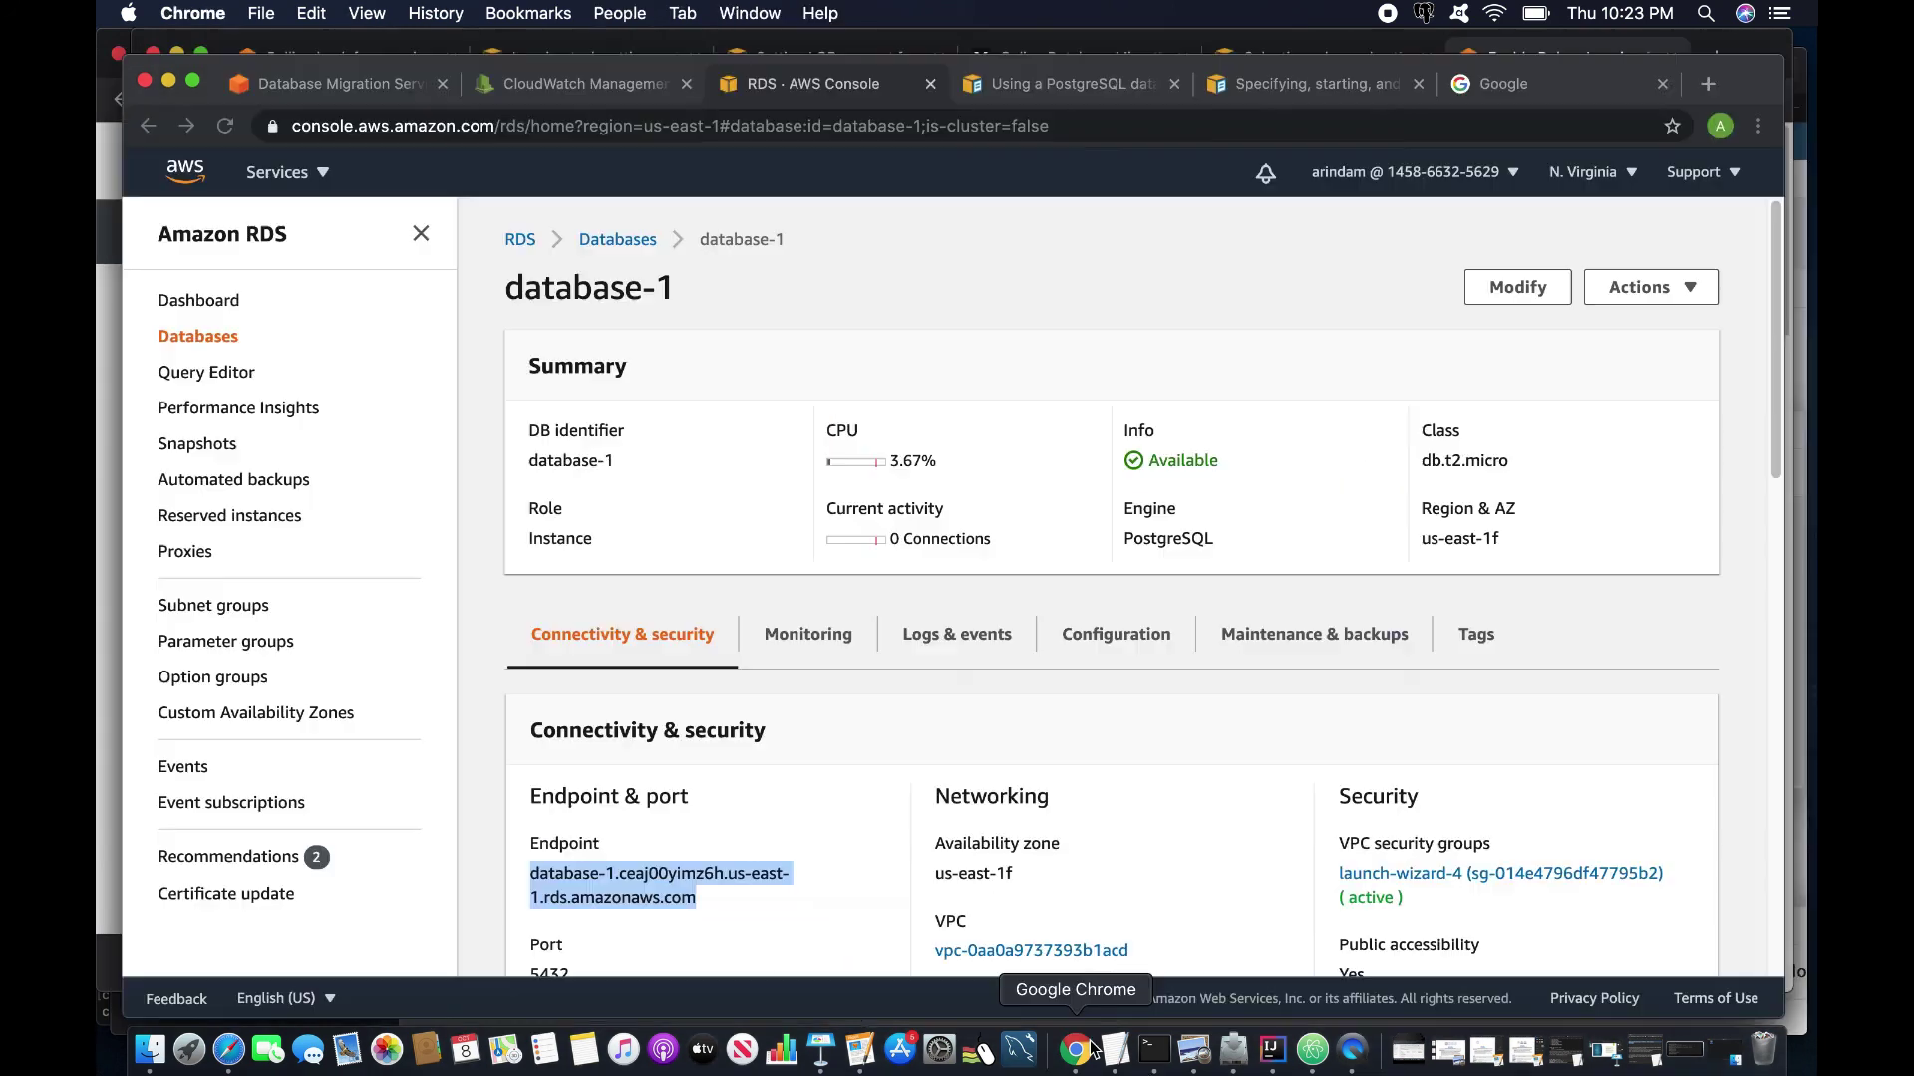
pyautogui.click(1075, 1050)
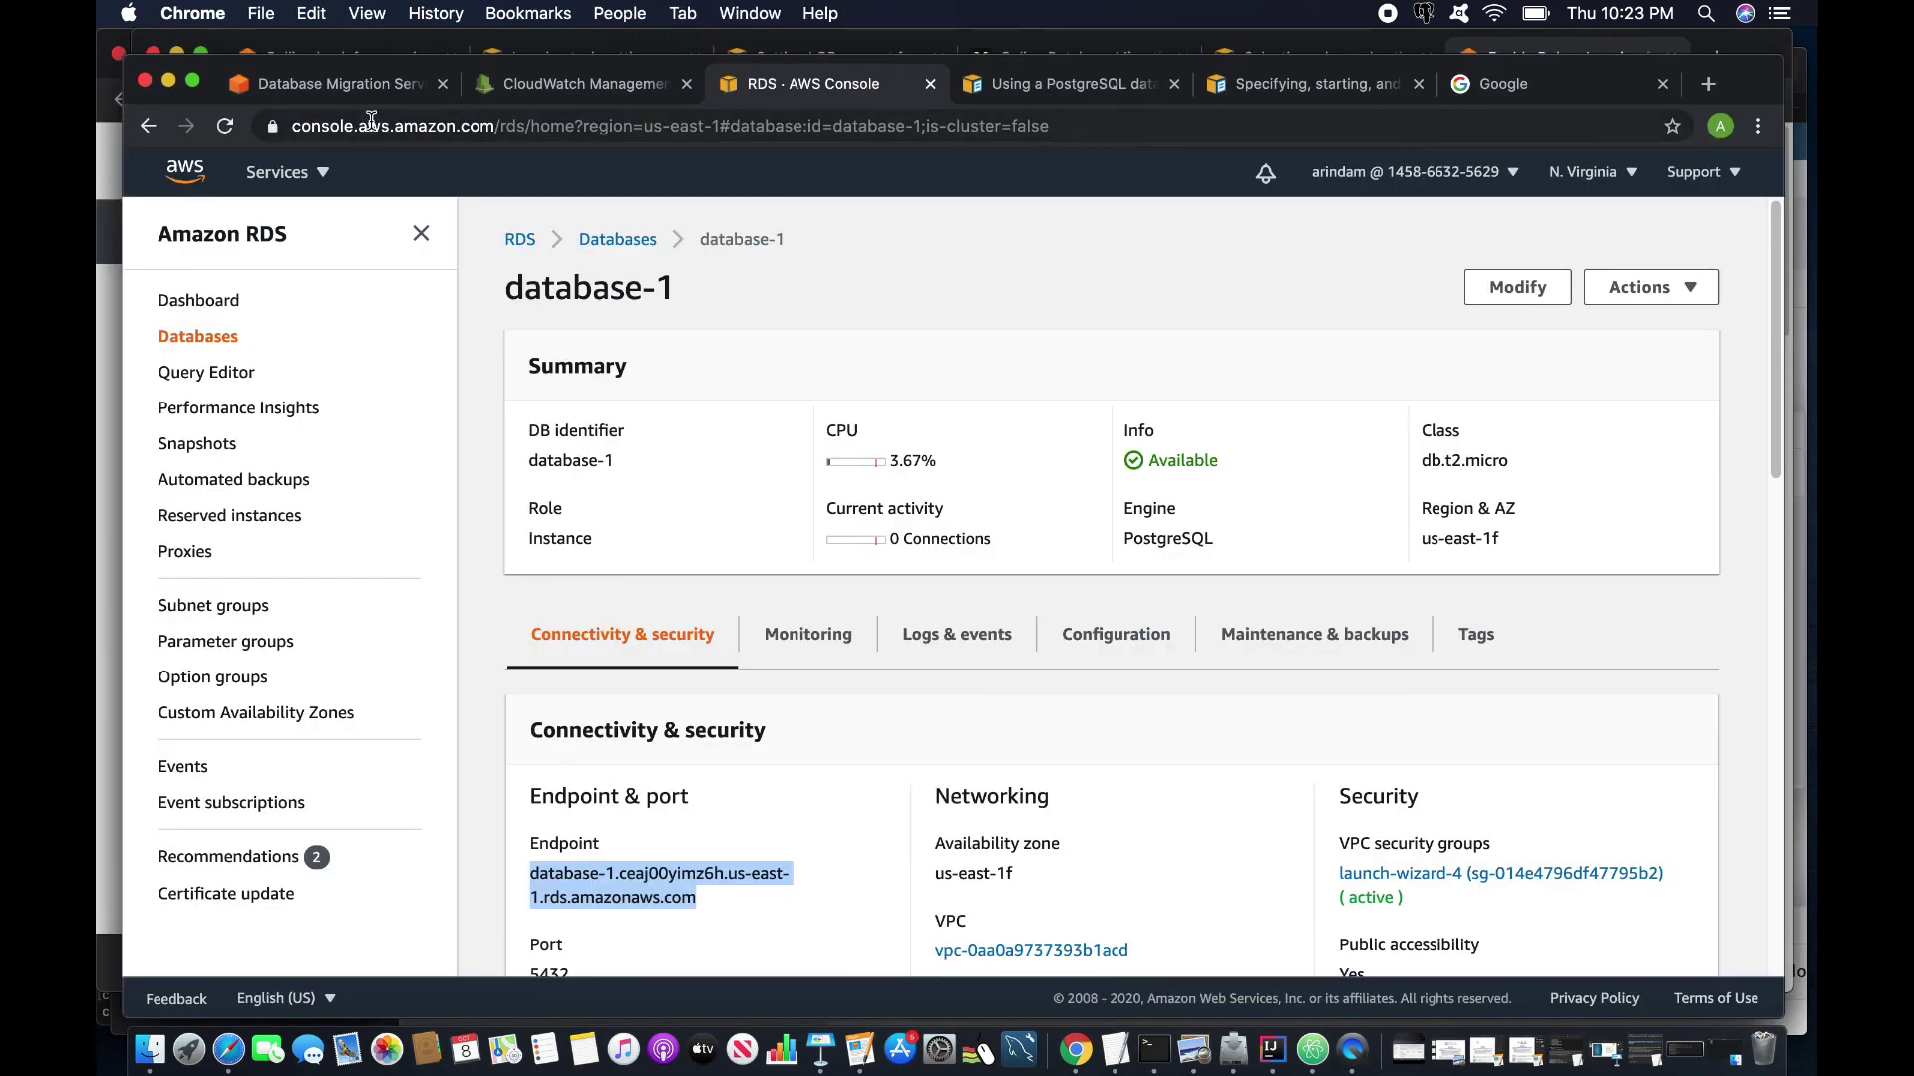
# Show task1's table statistics and highlight the templine row's Table completed load state.
pyautogui.click(353, 89)
pyautogui.click(771, 581)
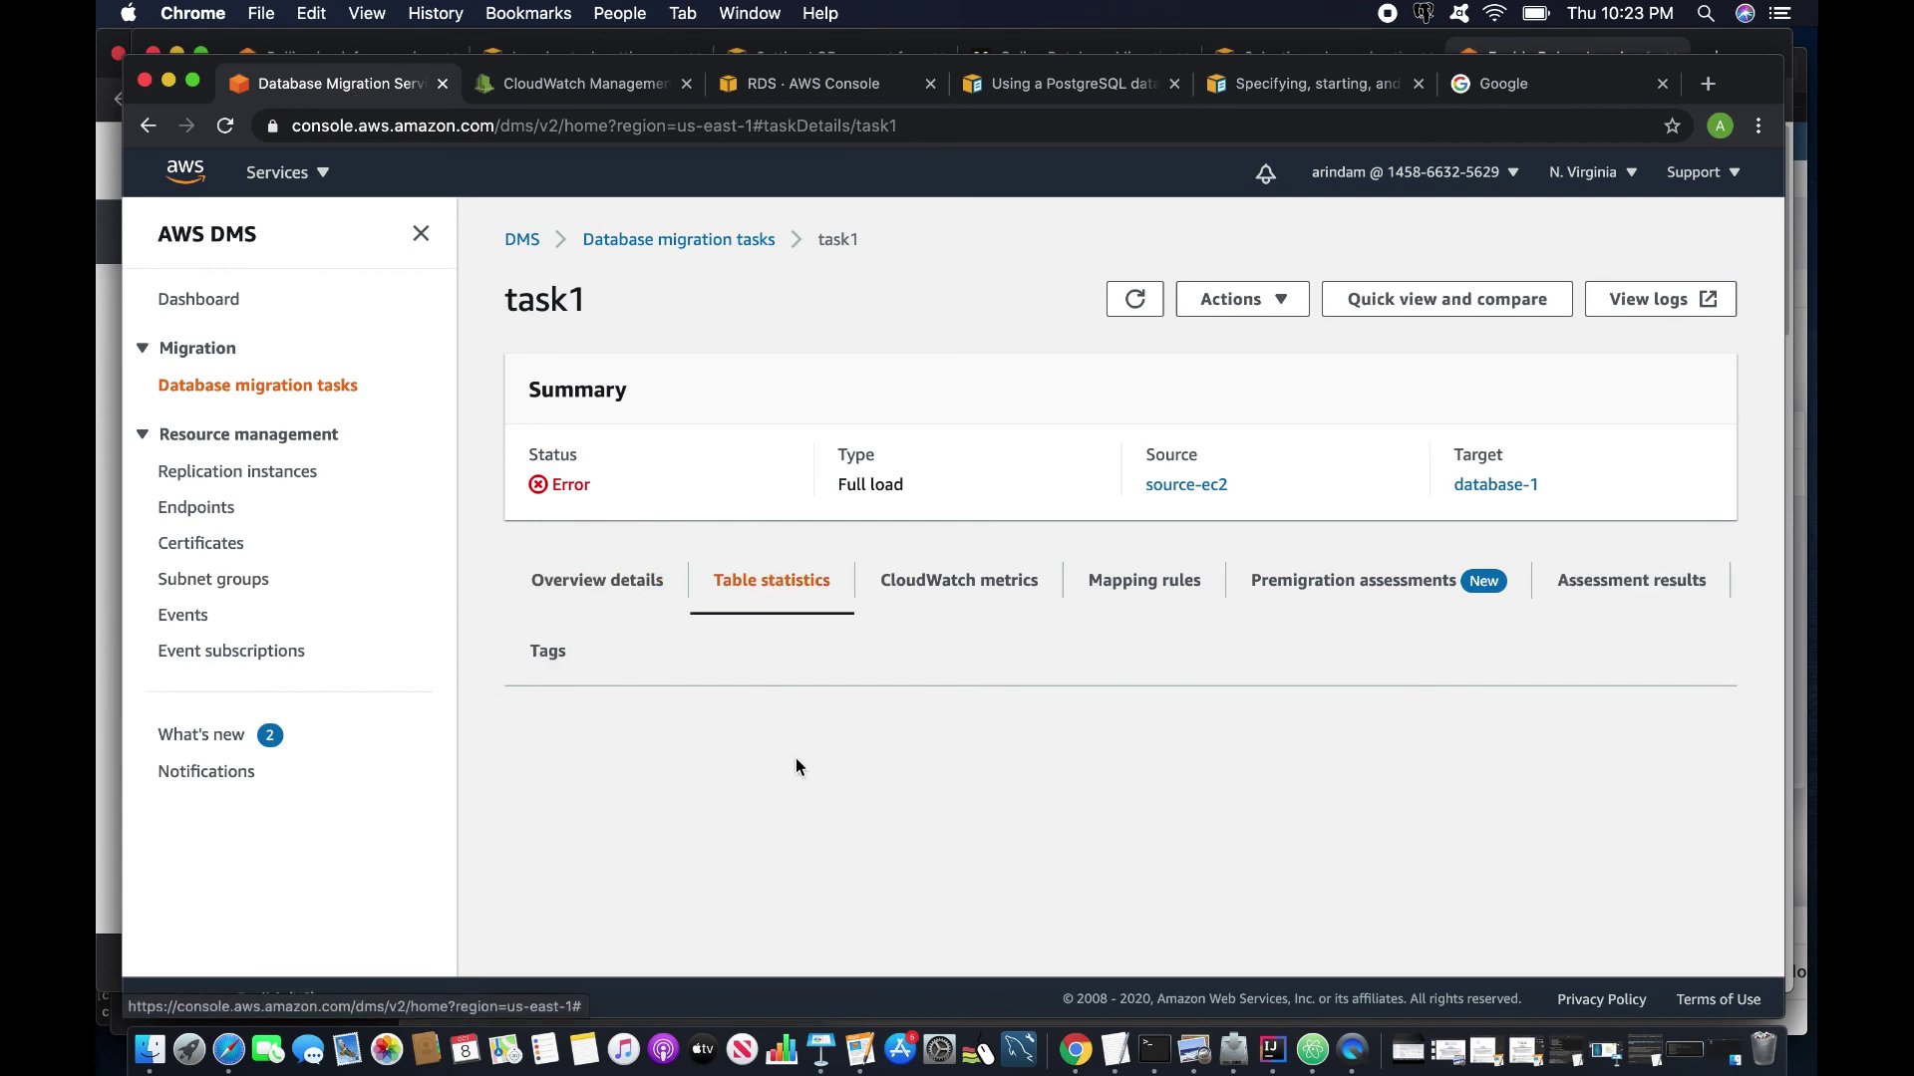
pyautogui.scroll(-3, 795, 758)
pyautogui.doubleClick(787, 724)
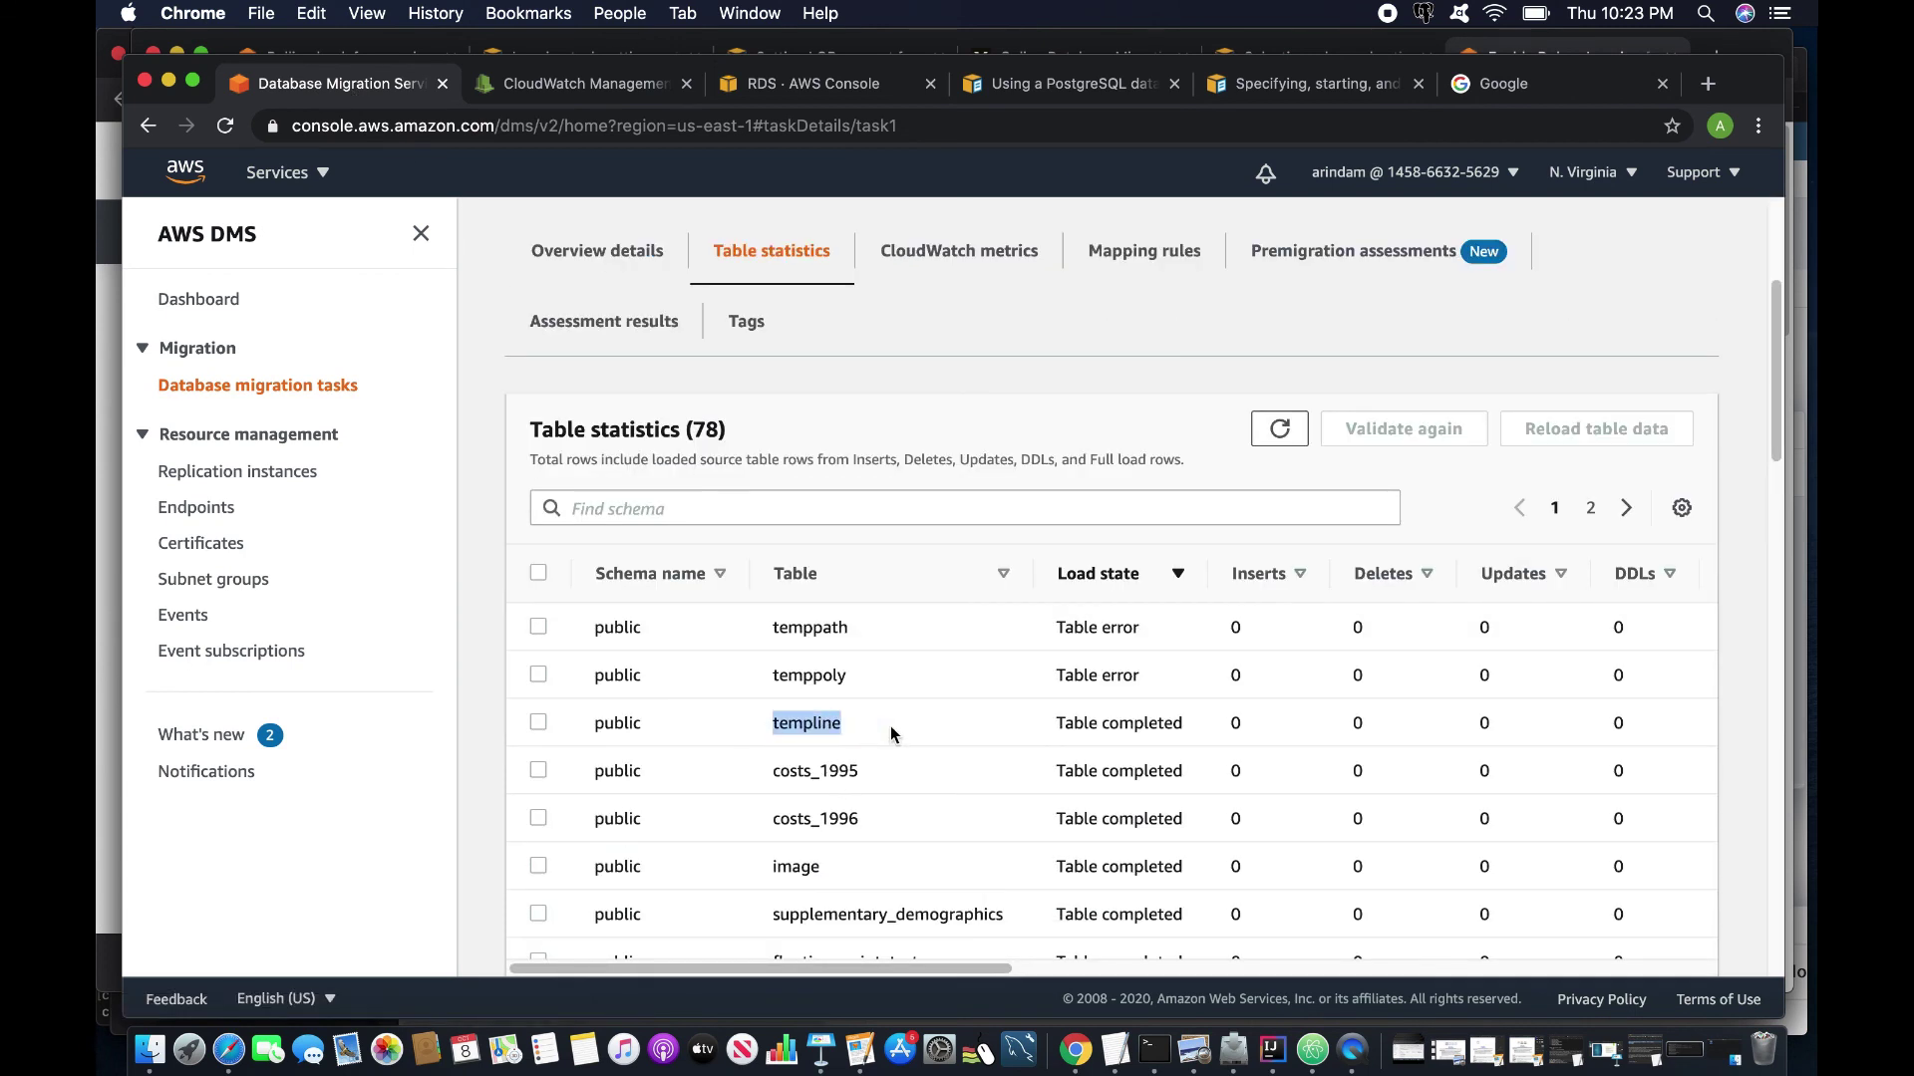
pyautogui.moveTo(1056, 723); pyautogui.dragTo(1236, 723)
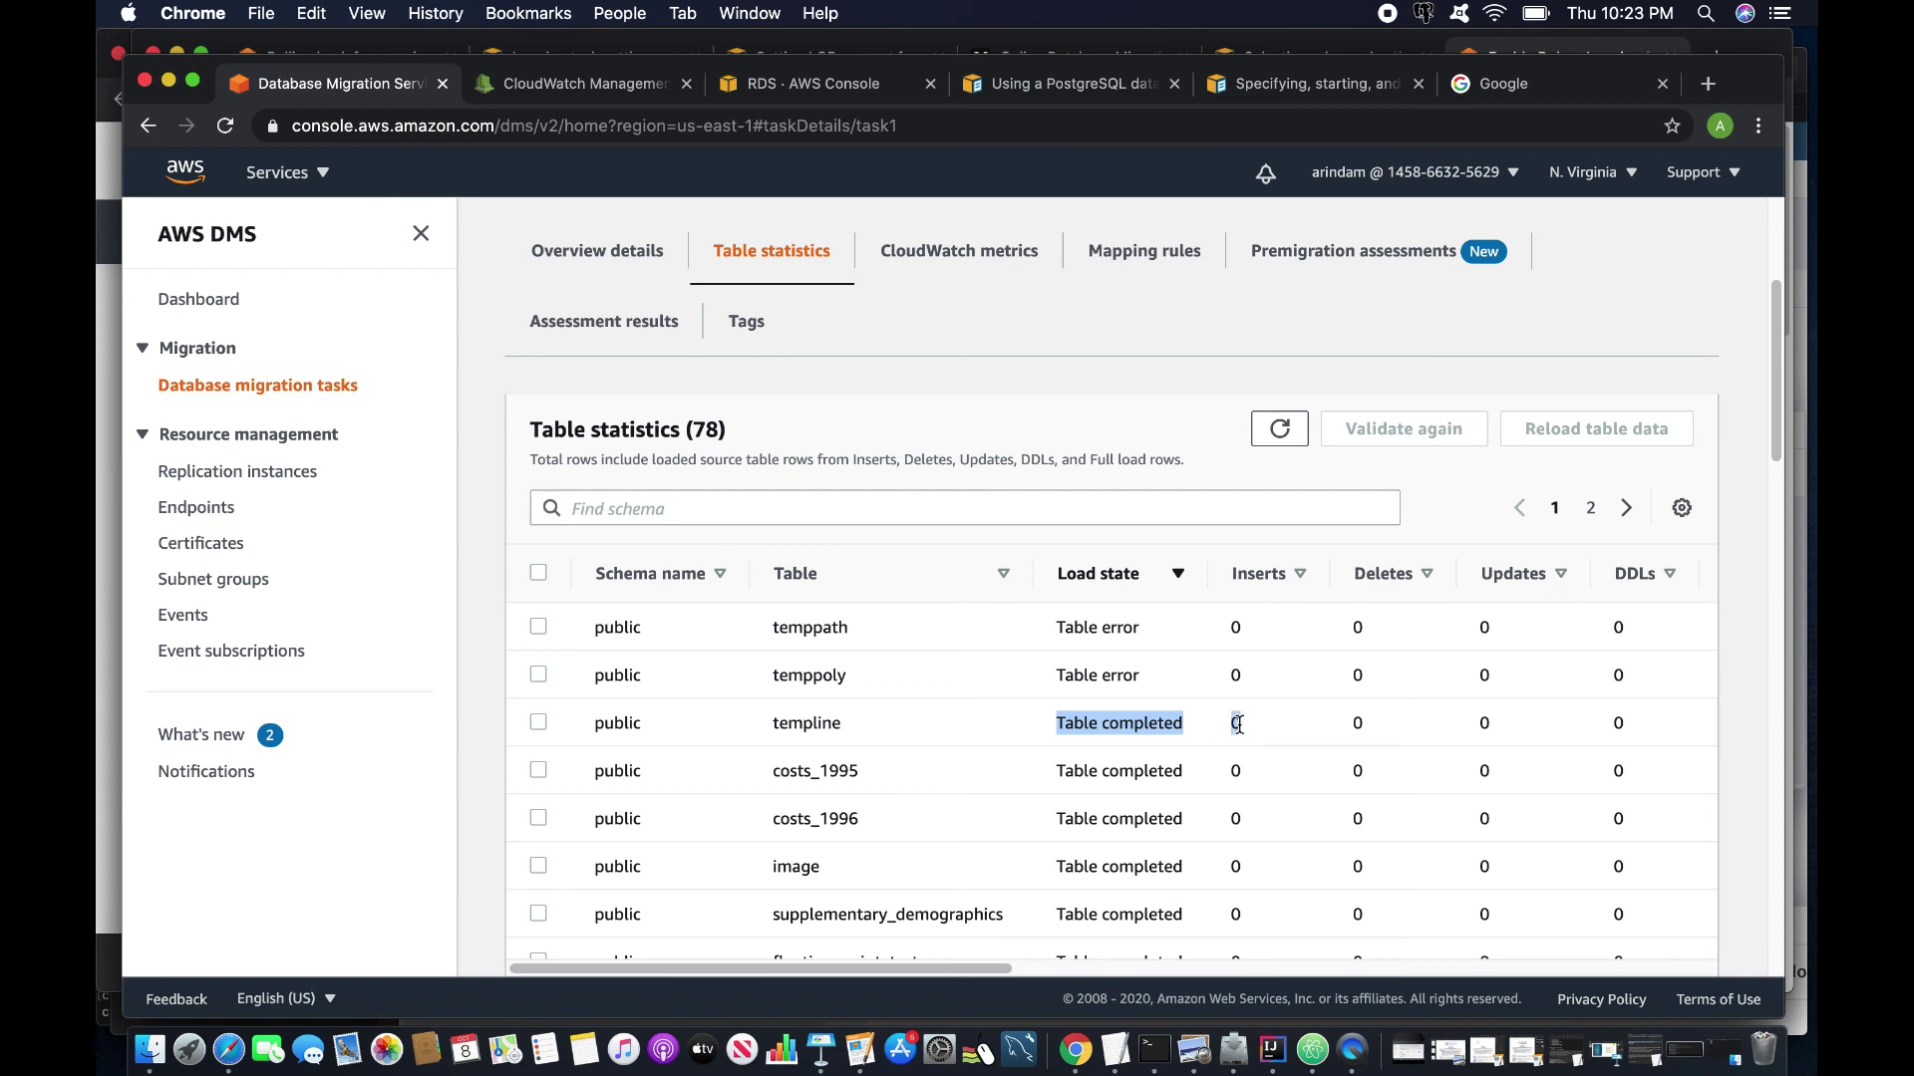
pyautogui.moveTo(954, 968)
pyautogui.mouseDown()
pyautogui.moveTo(1218, 967)
pyautogui.moveTo(954, 967)
pyautogui.mouseUp()
pyautogui.scroll(4, 671, 398)
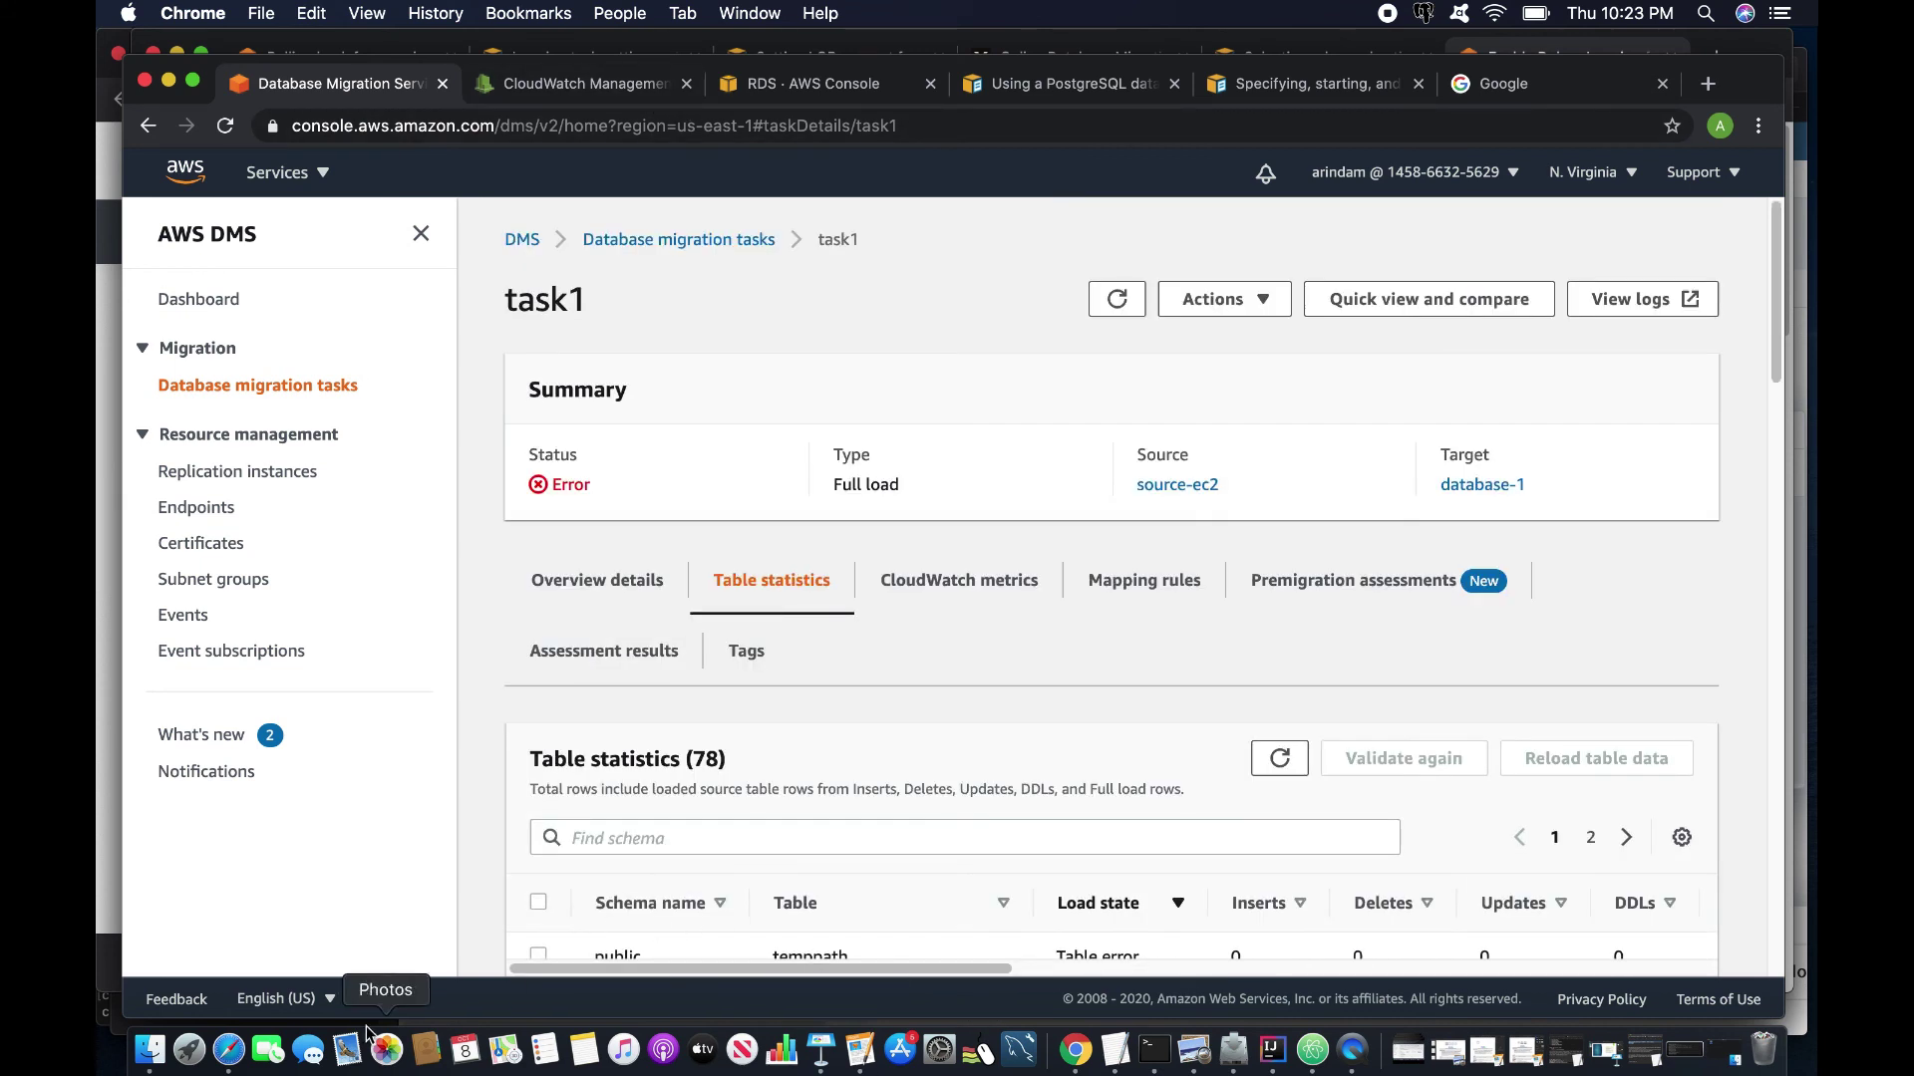
# In pgAdmin, expand the image table's Columns and review them.
pyautogui.click(228, 1050)
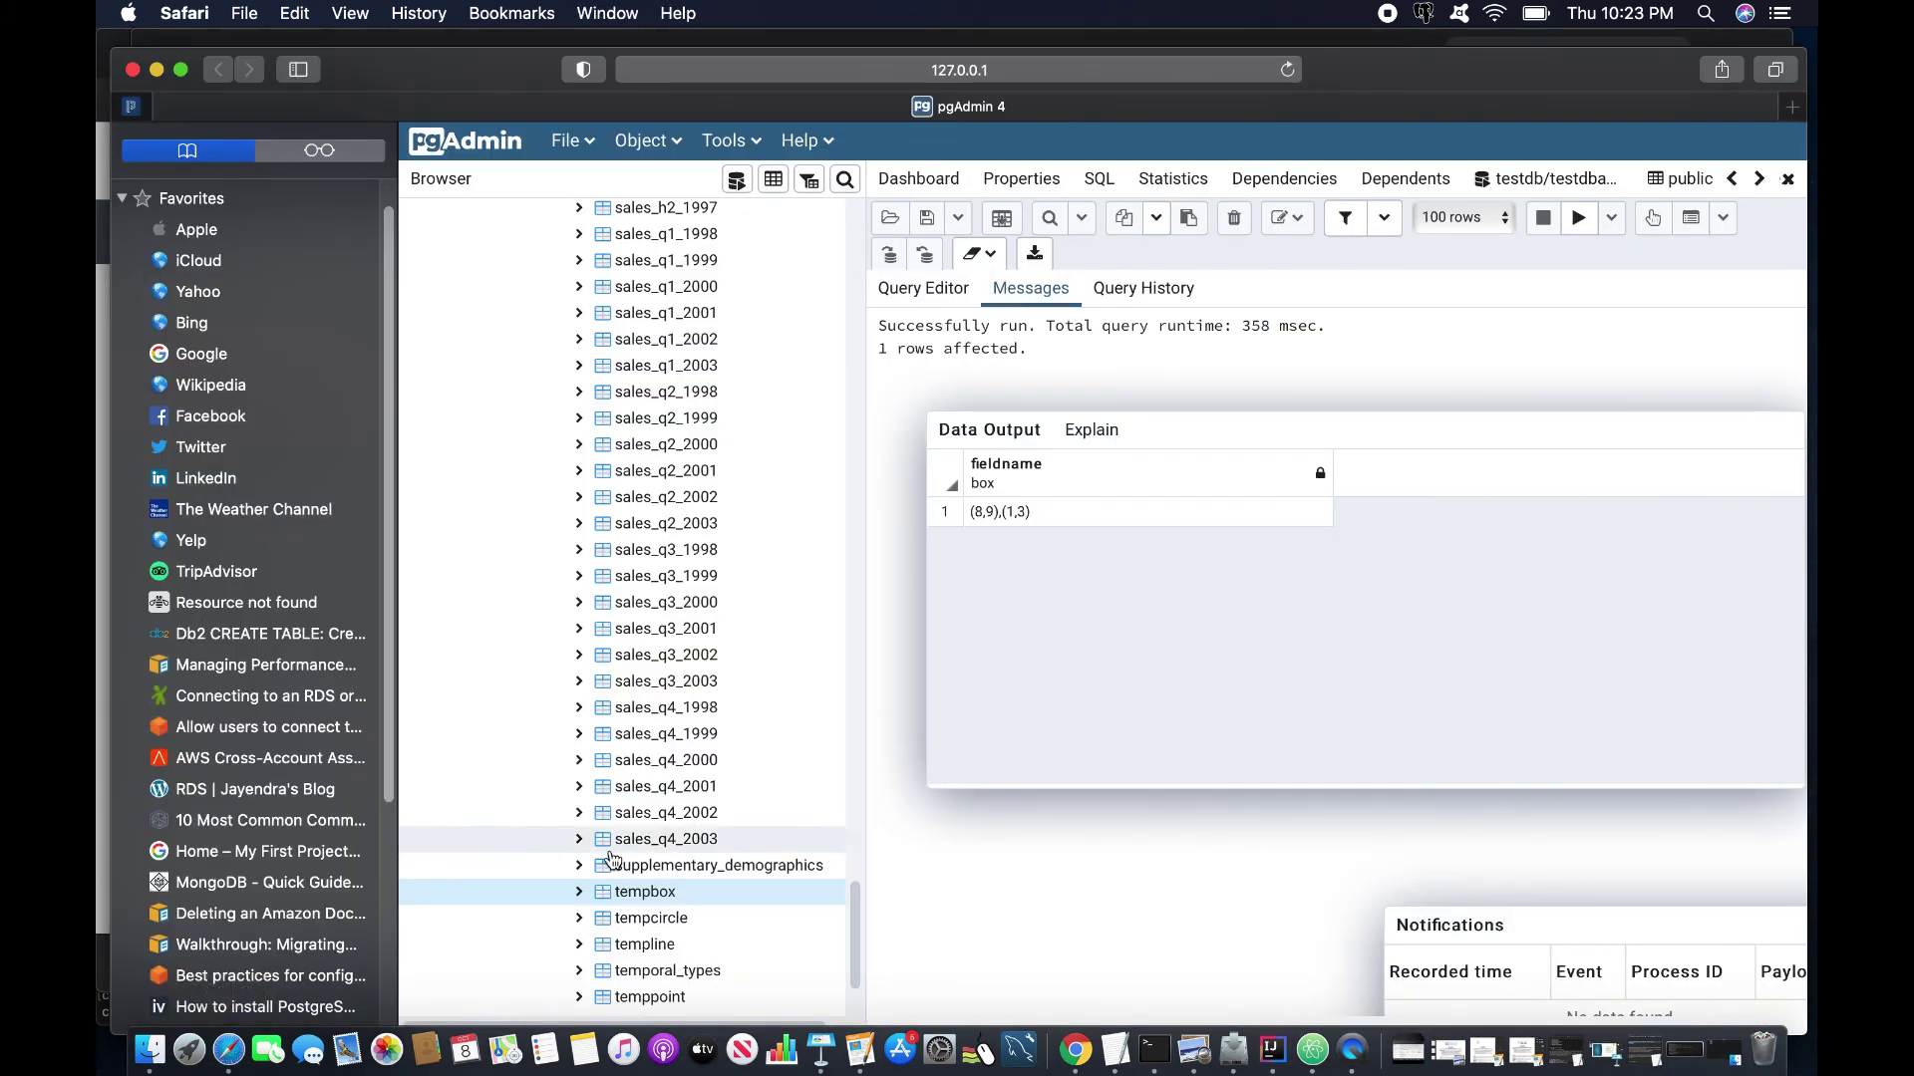
pyautogui.scroll(10, 727, 901)
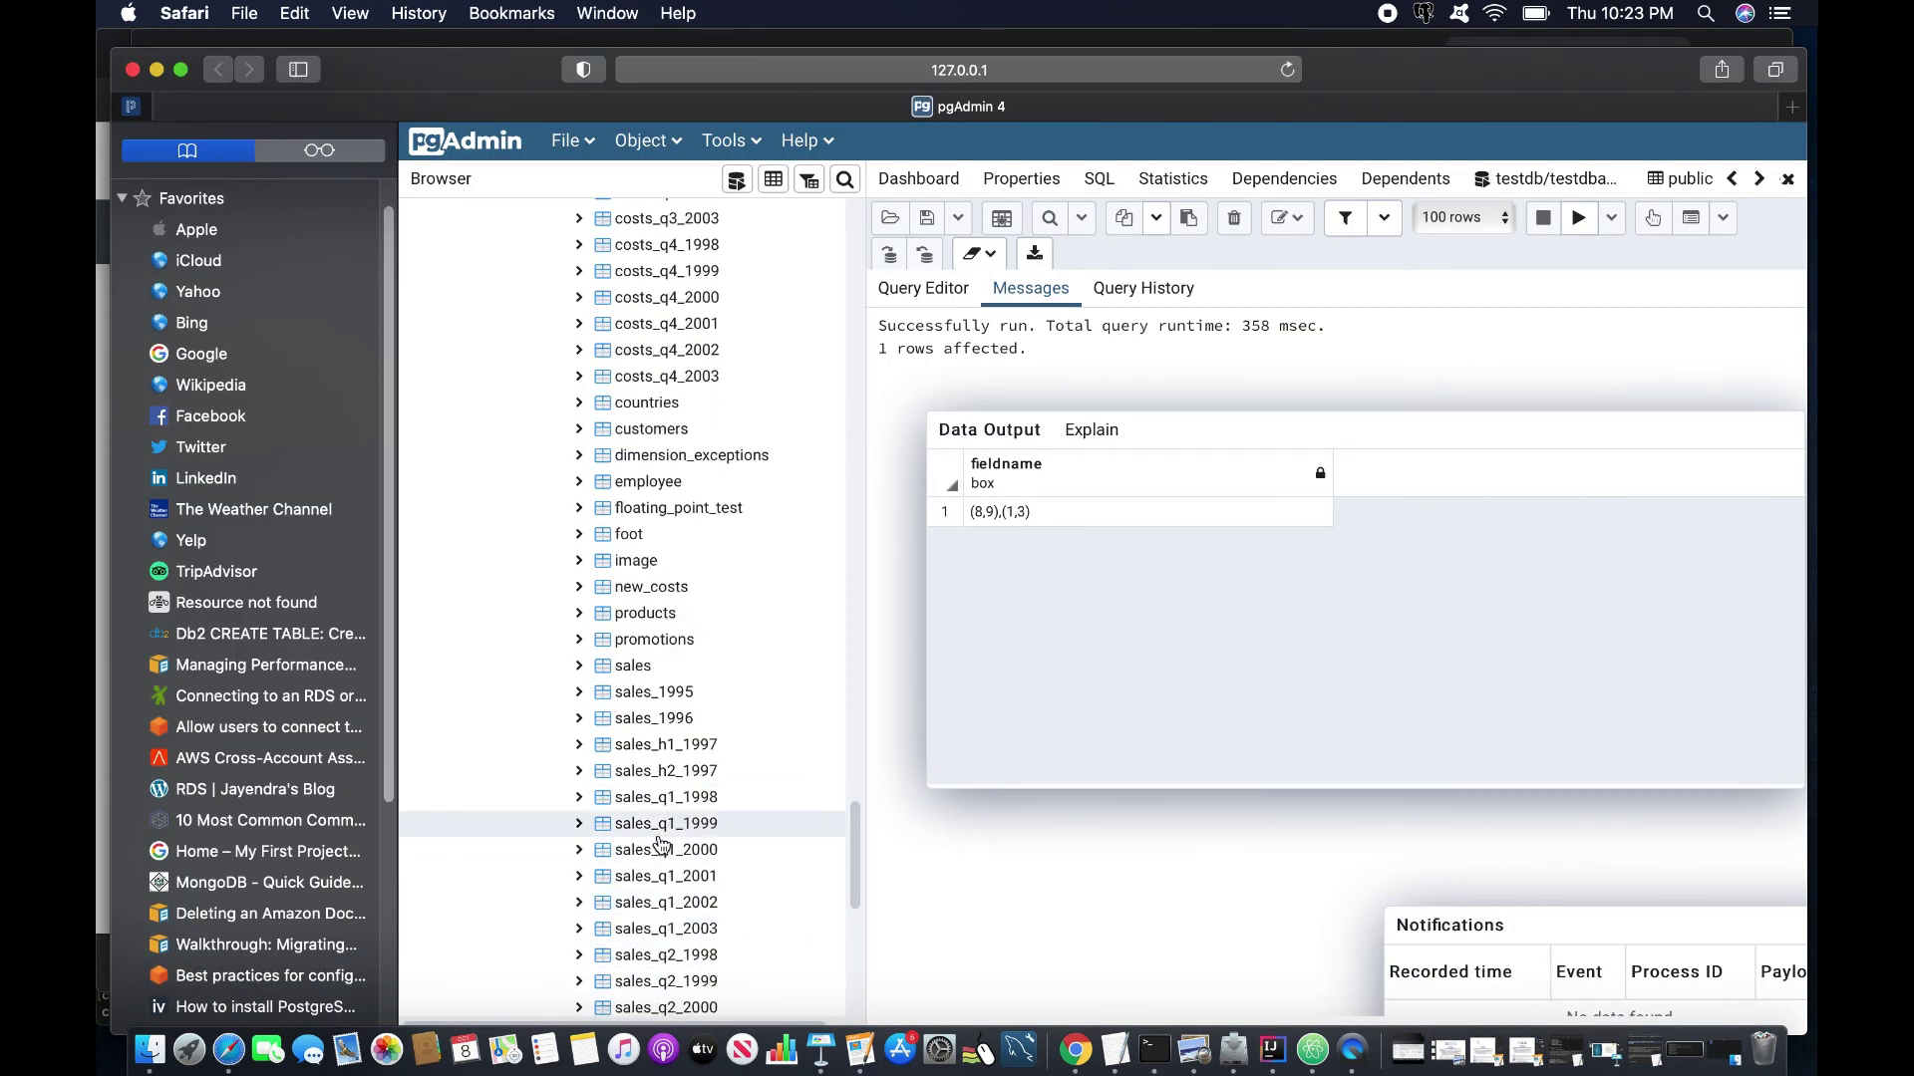
pyautogui.scroll(10, 661, 846)
pyautogui.scroll(-12, 661, 846)
pyautogui.scroll(-4, 663, 845)
pyautogui.click(606, 498)
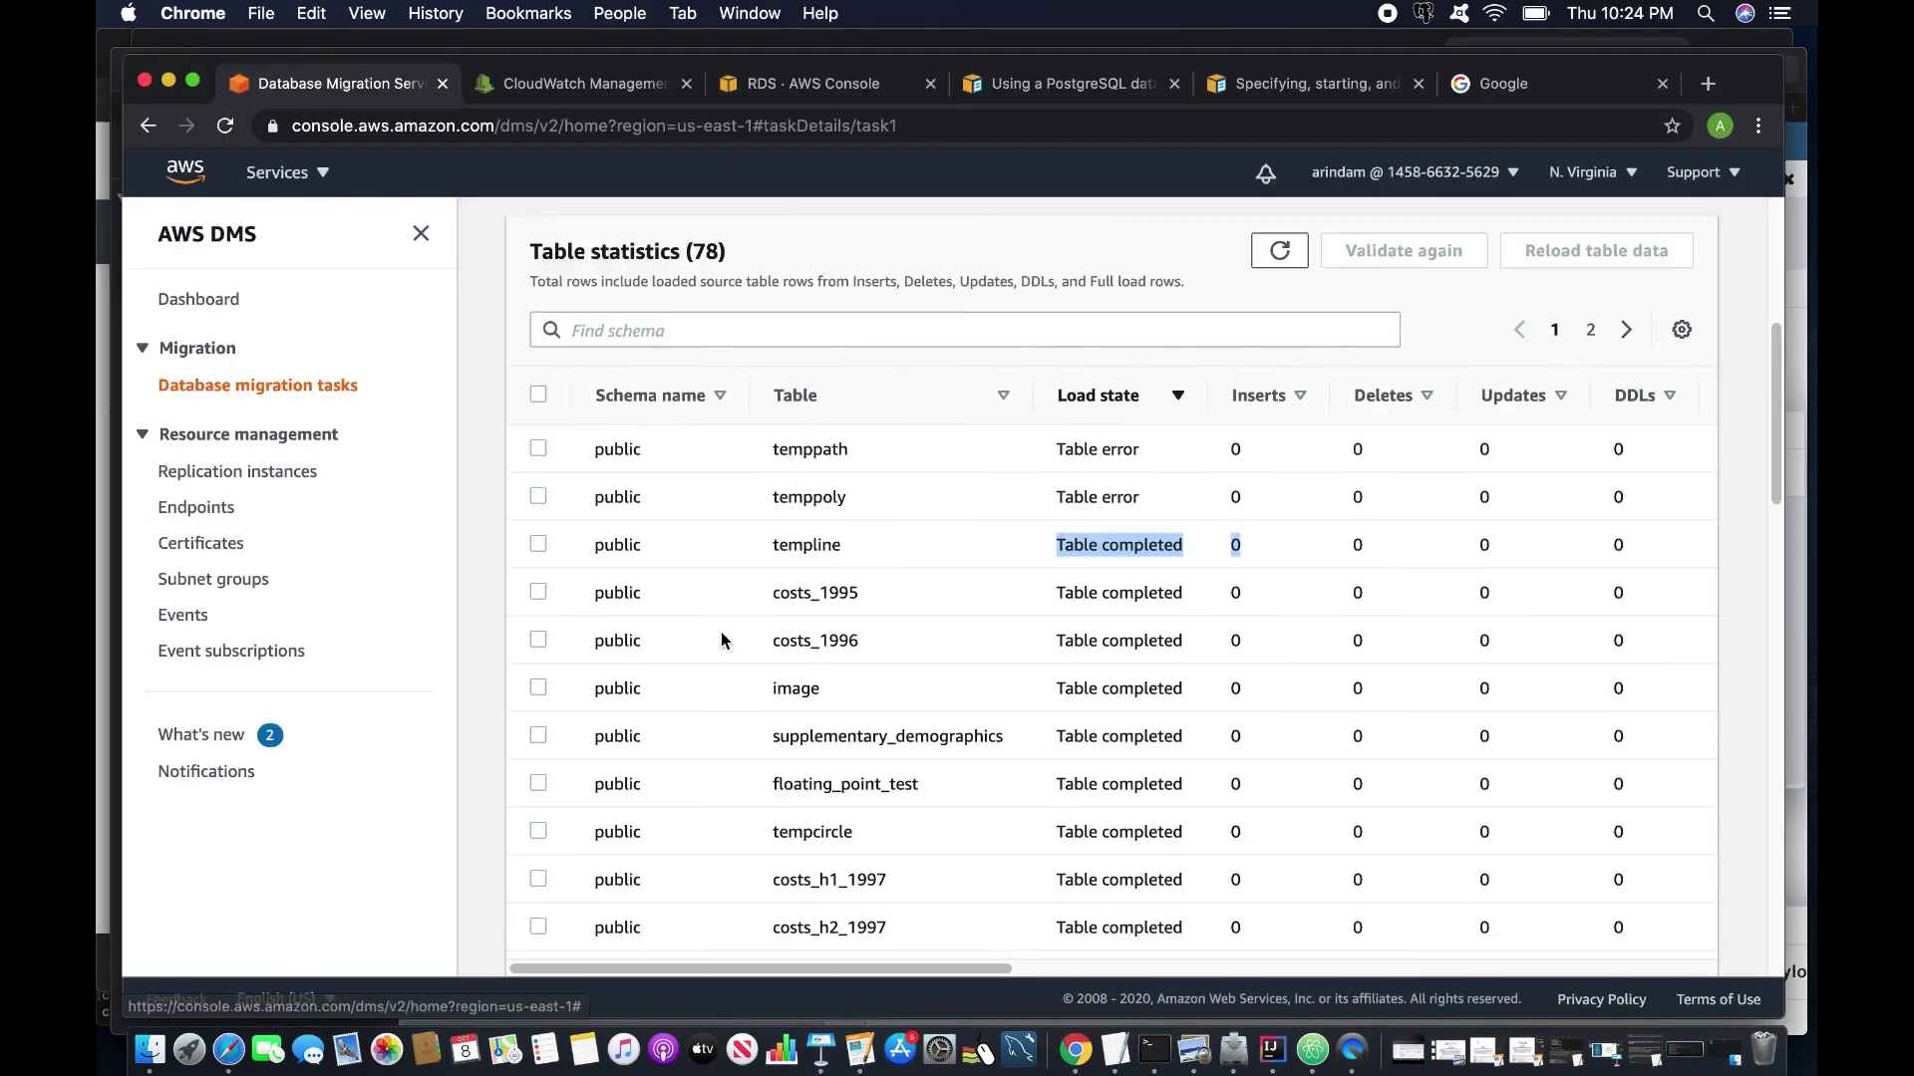
pyautogui.scroll(-6, 720, 638)
pyautogui.scroll(6, 718, 641)
pyautogui.scroll(-5, 716, 642)
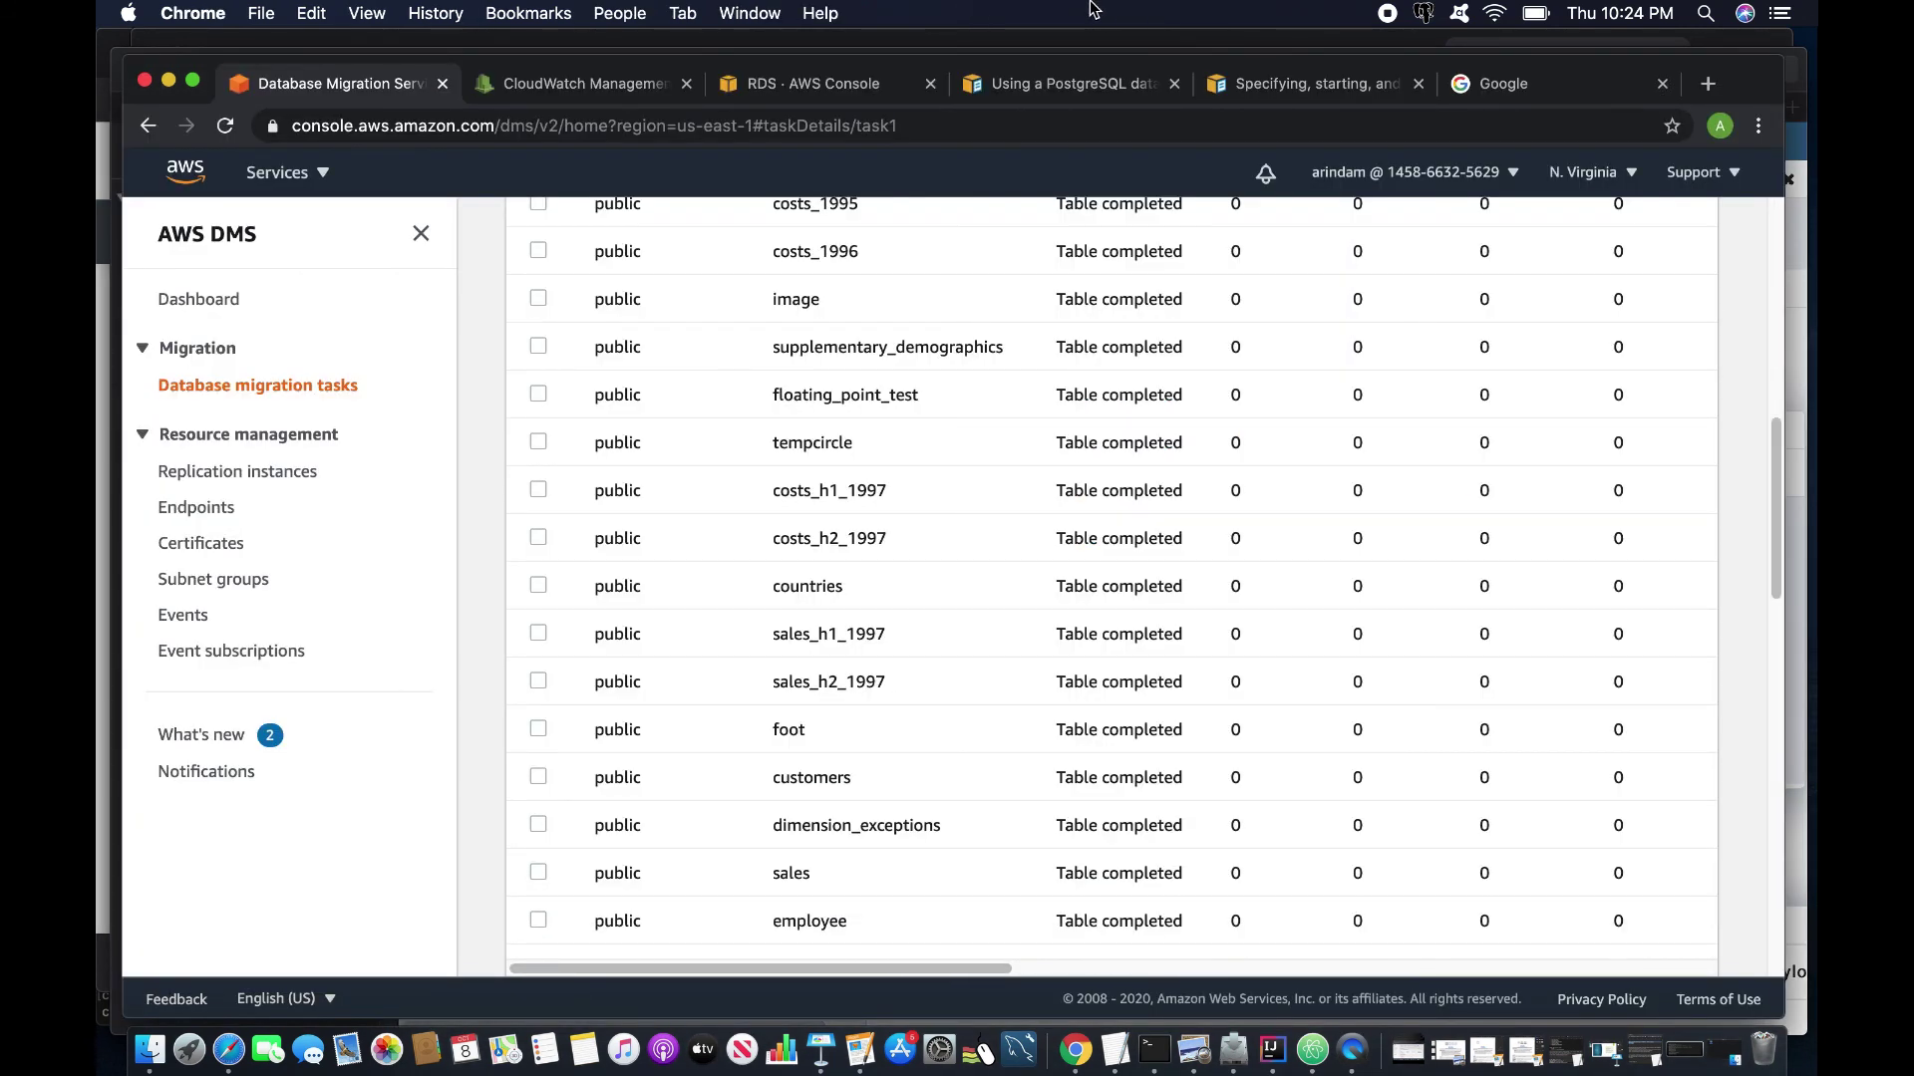
pyautogui.scroll(10, 1206, 331)
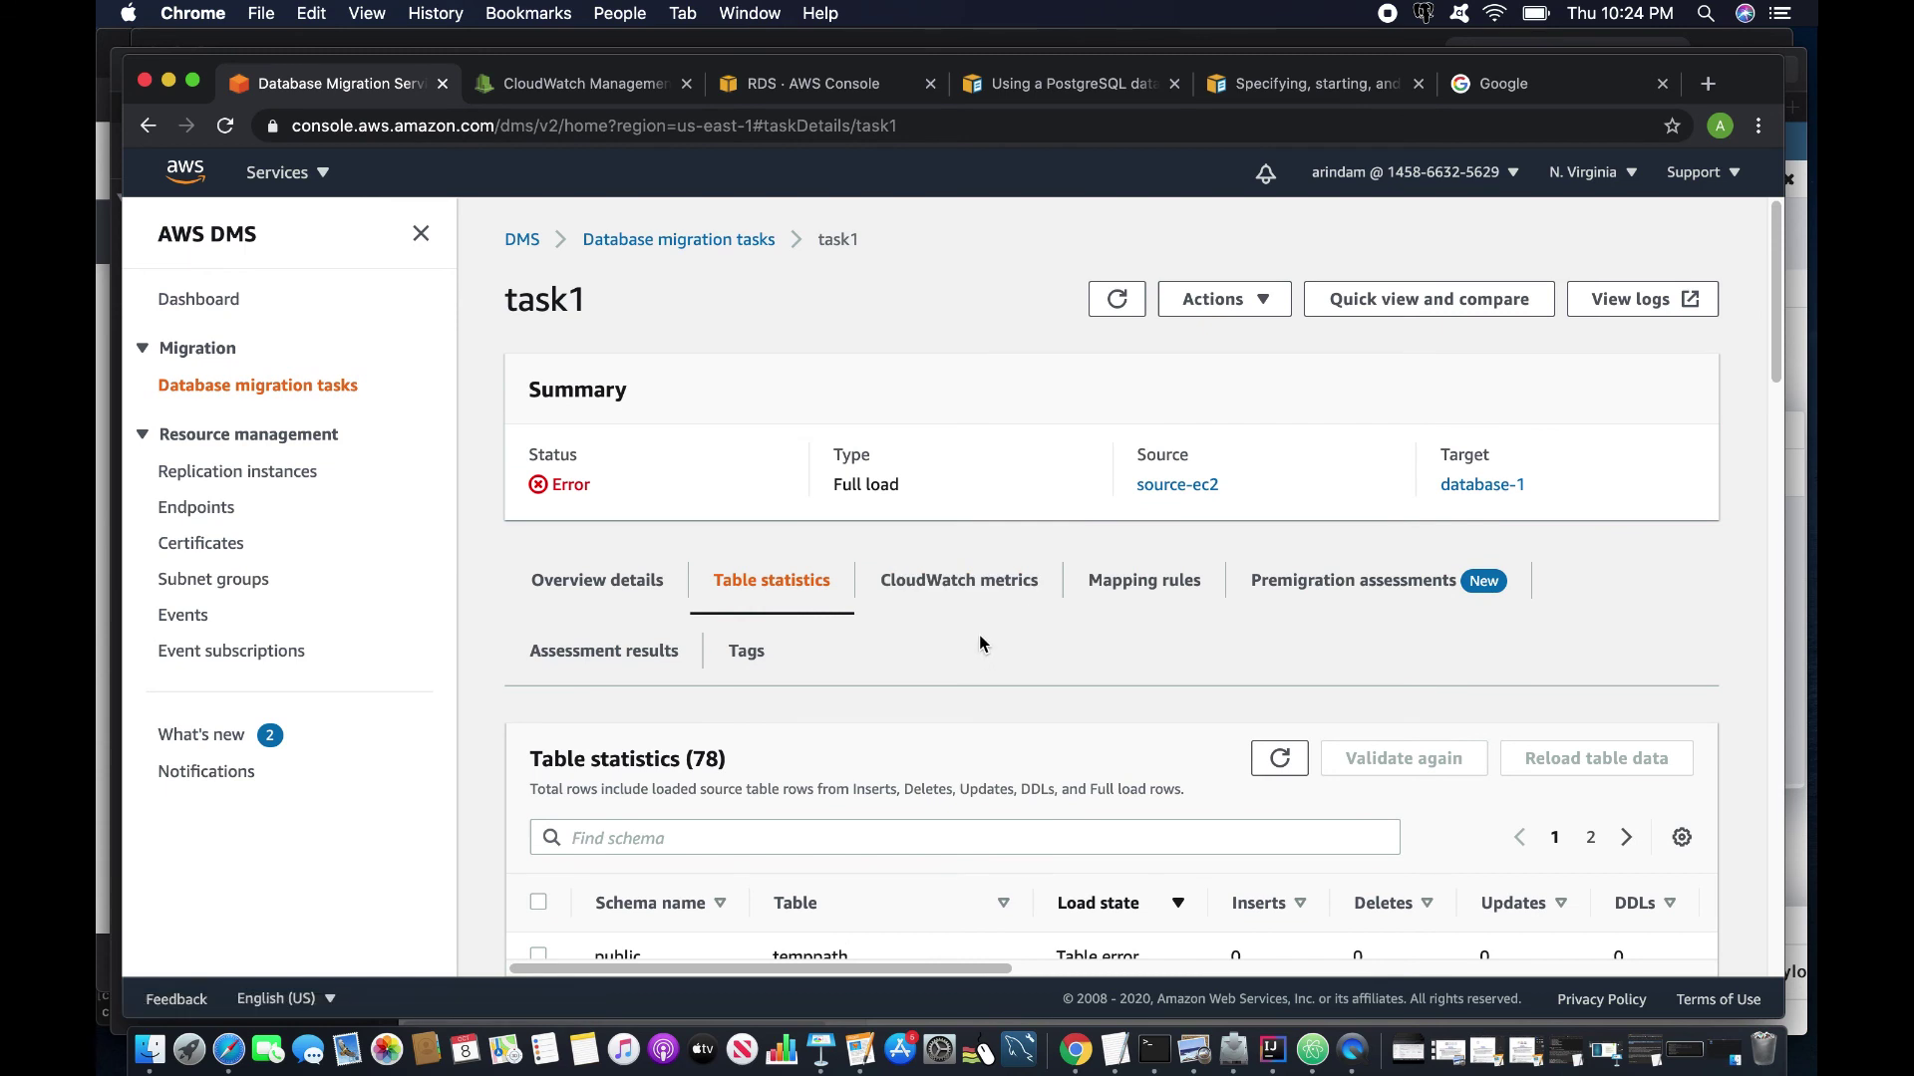
pyautogui.scroll(-1, 957, 558)
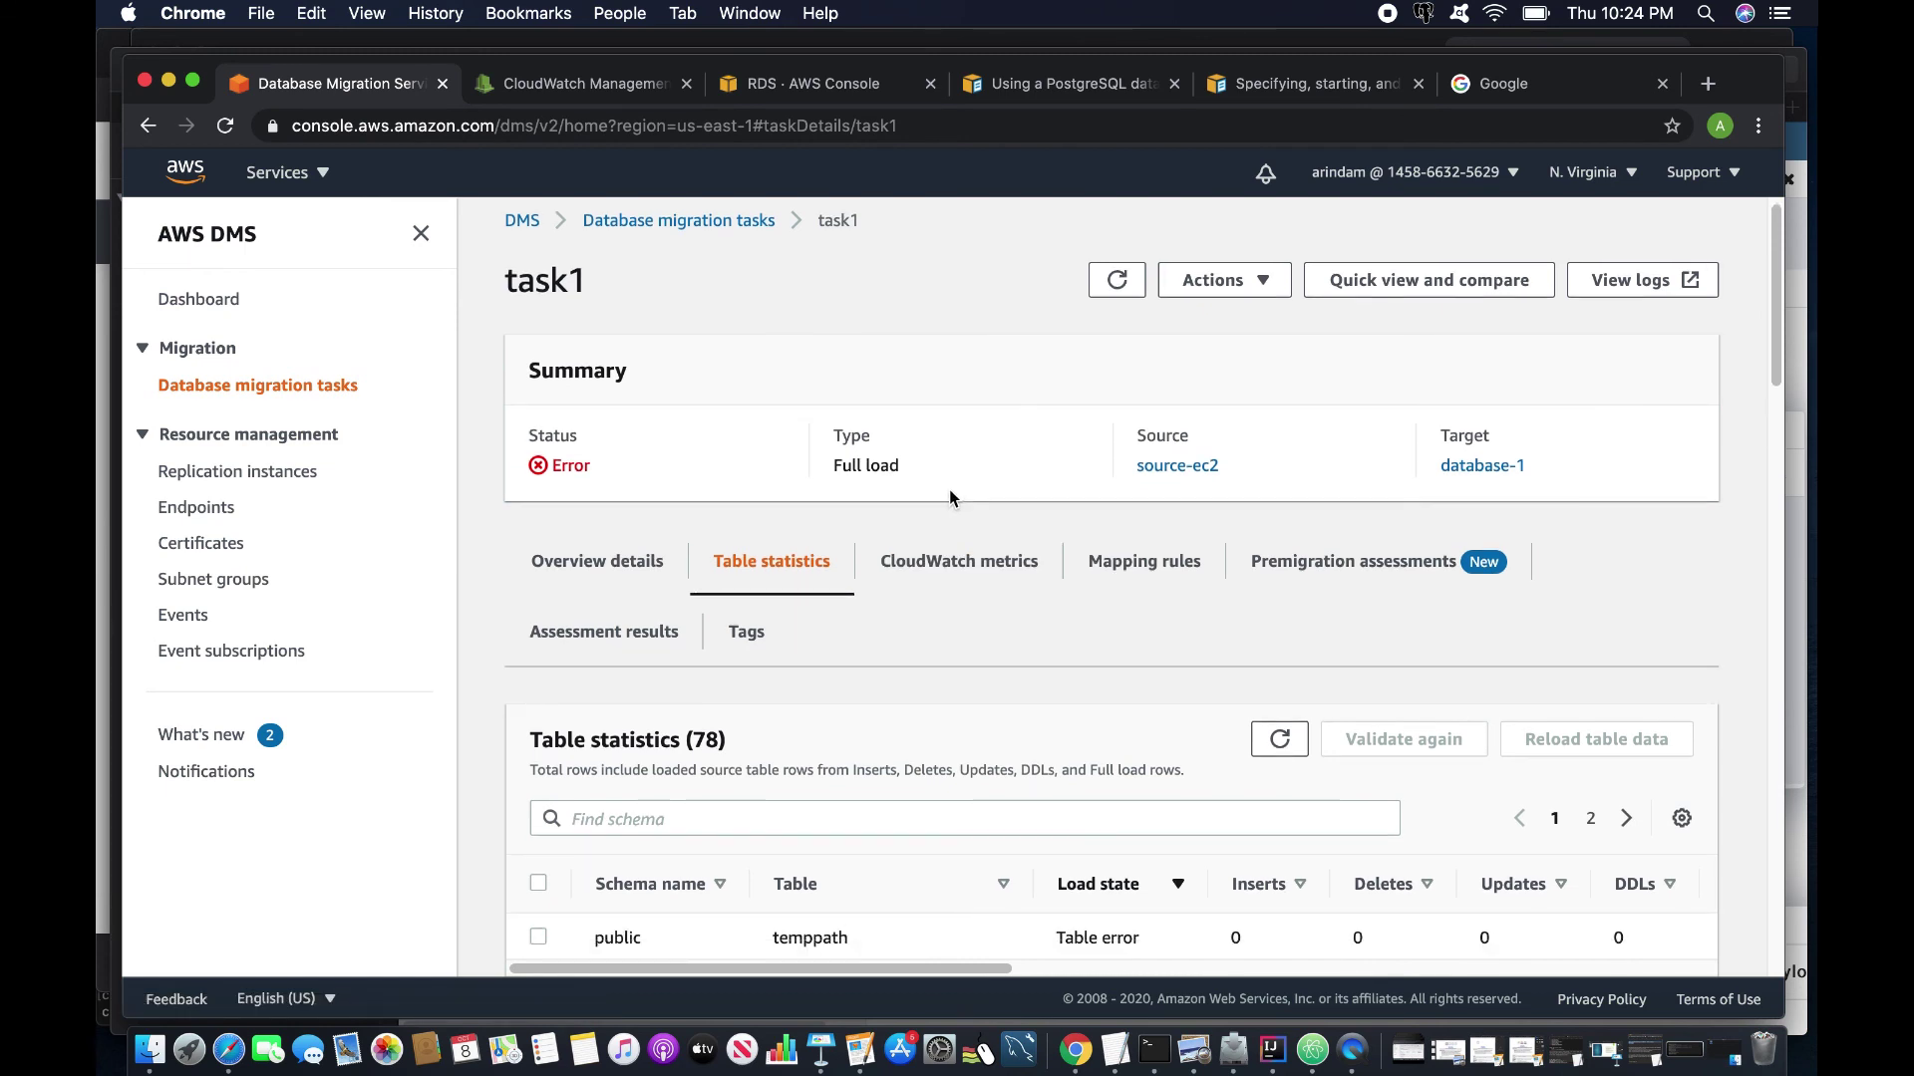